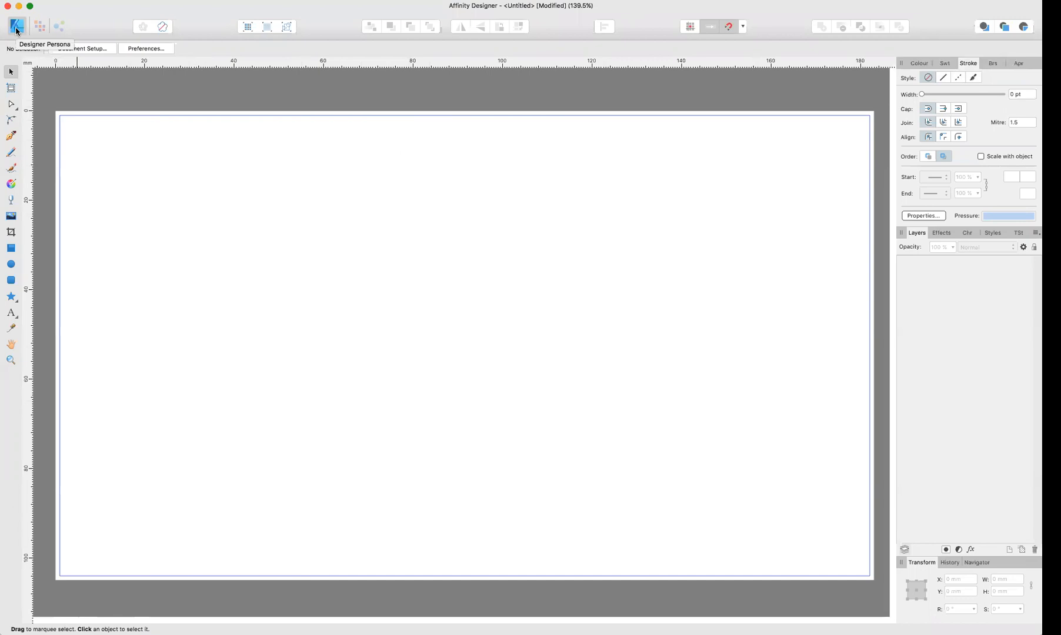
Step: Look at the Pixel and Export personas, then return to the Designer persona
{"action": "left_click", "coordinate": [39, 27]}
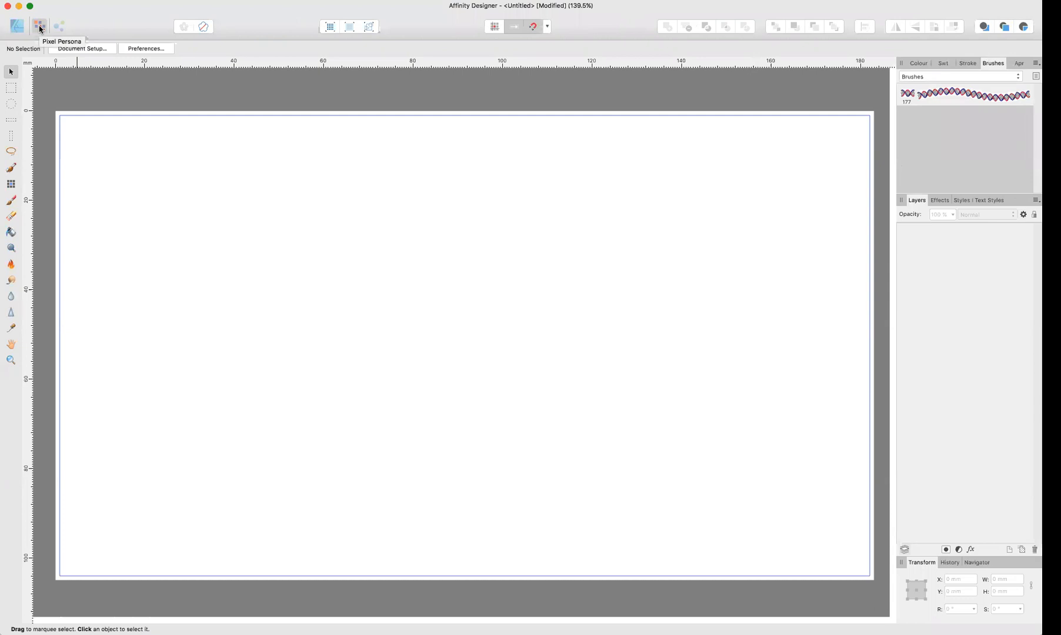
{"action": "left_click", "coordinate": [59, 27]}
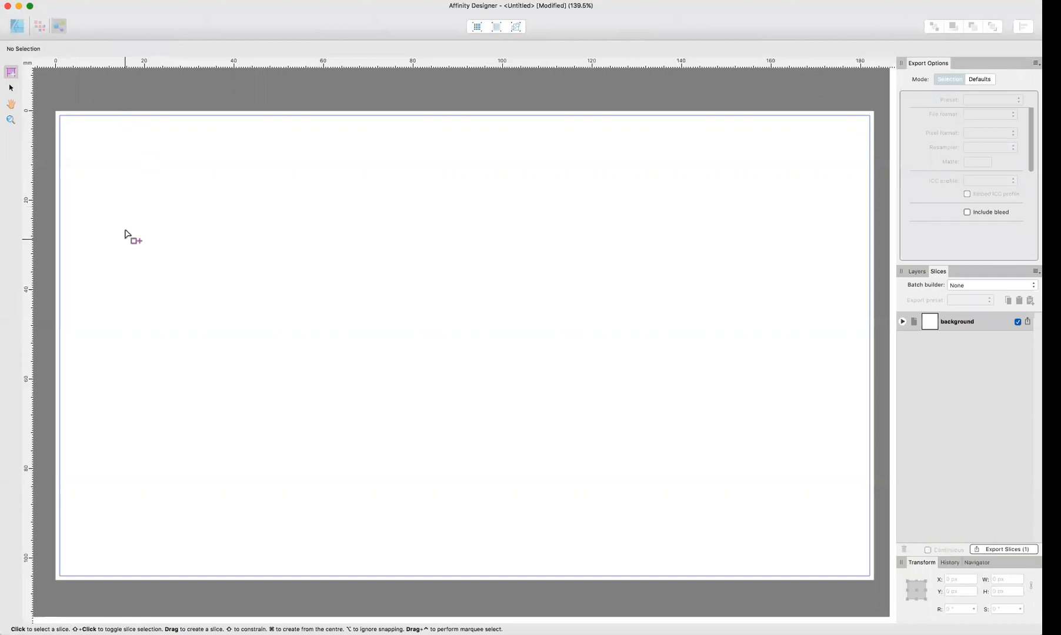
{"action": "left_click", "coordinate": [20, 27]}
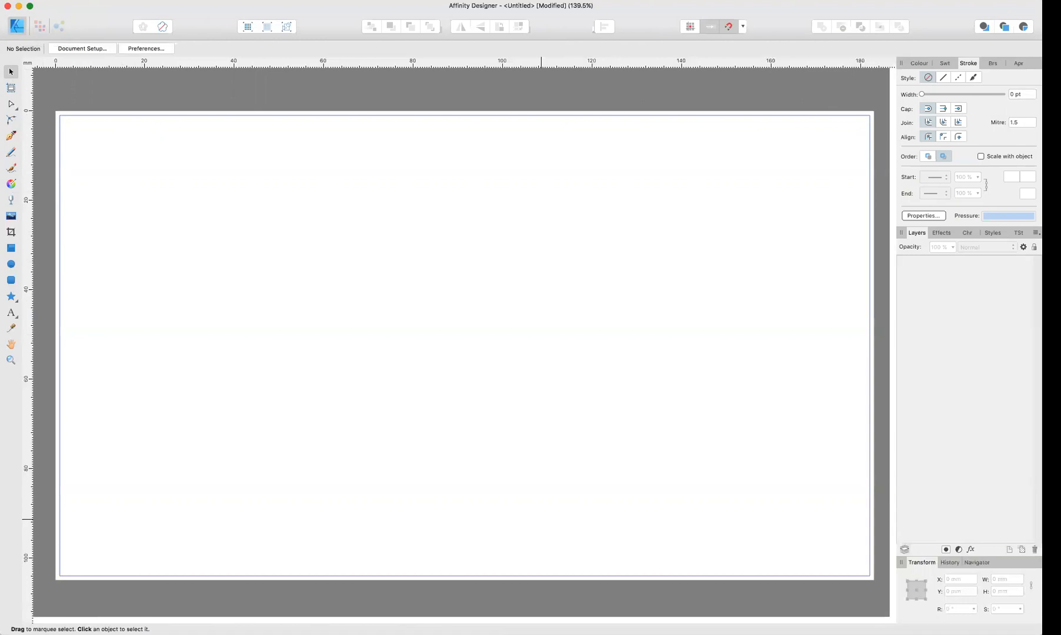
Step: Place the chocolate photo centrally on the page and lock its layer against movement
{"action": "left_click_drag", "start_coordinate": [936, 243], "coordinate": [478, 307]}
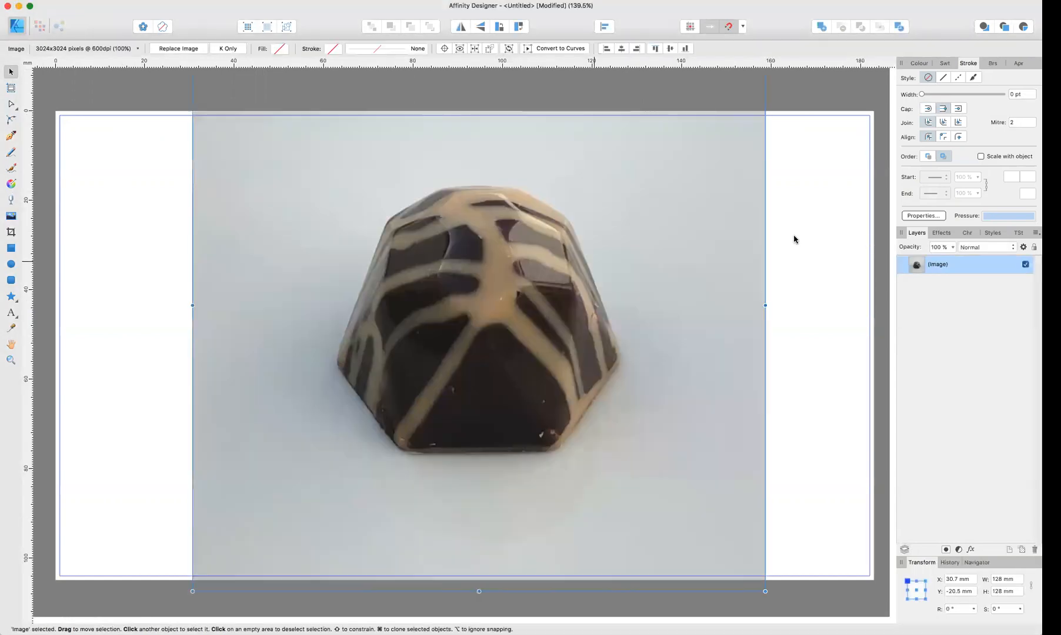
{"action": "left_click", "coordinate": [810, 270]}
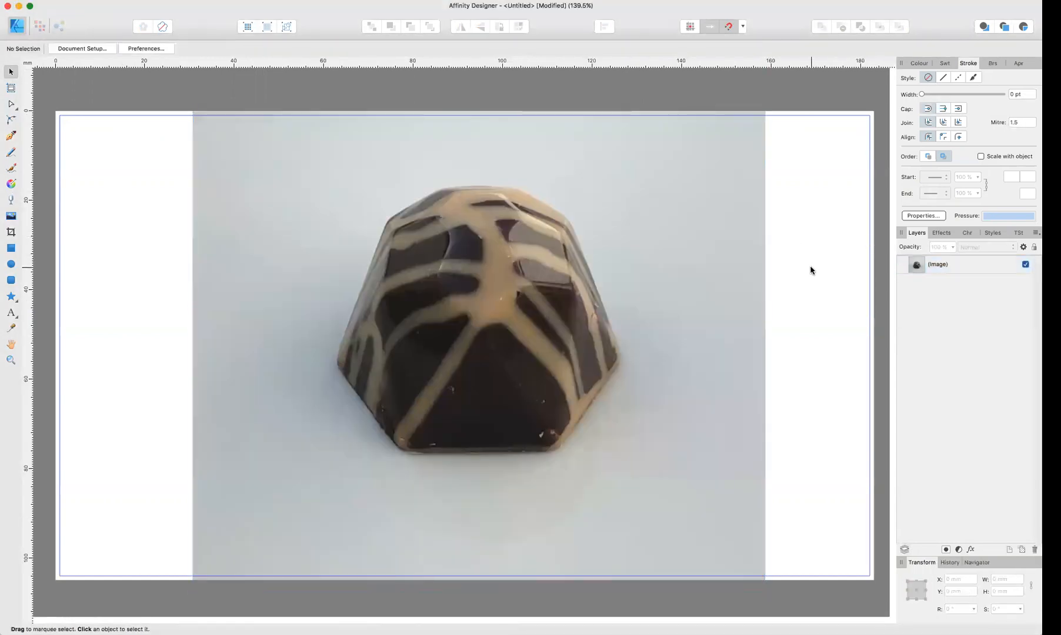
{"action": "key", "text": "super+2"}
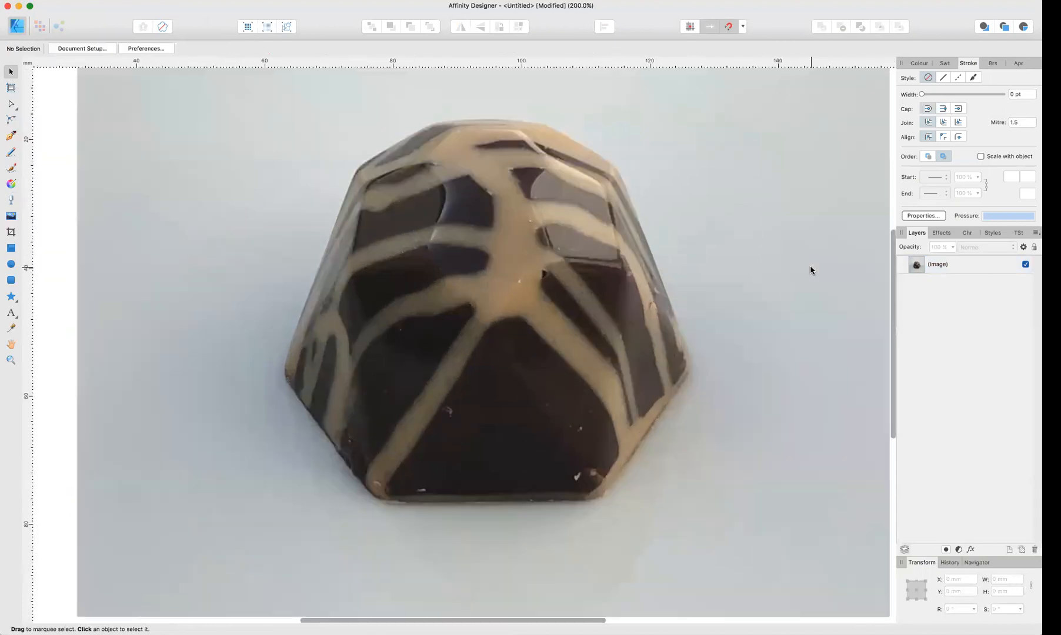
{"action": "key", "text": "super+plus"}
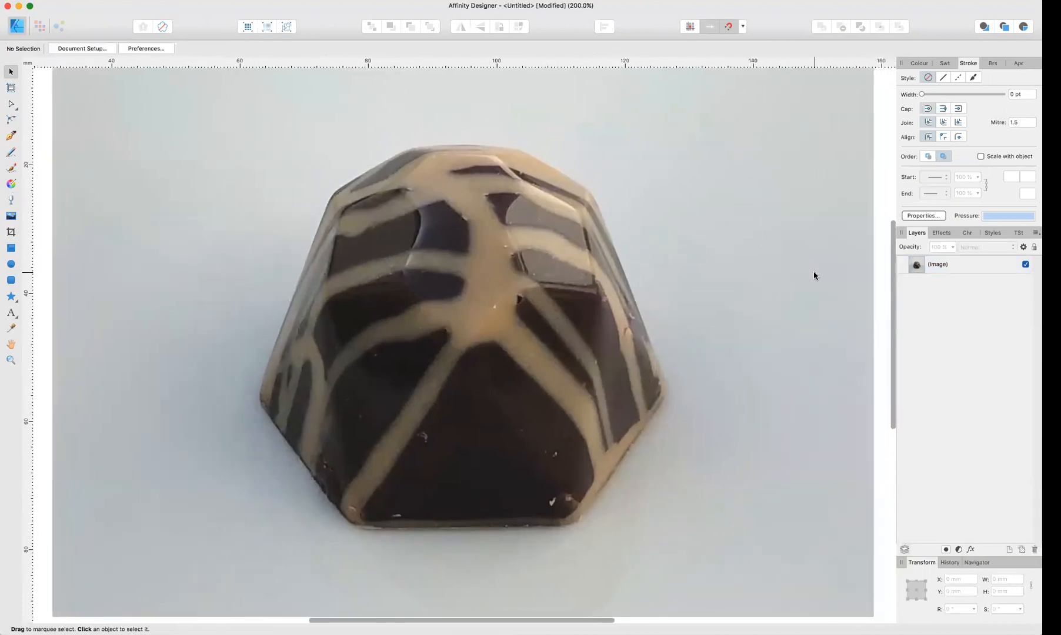
{"action": "key", "text": "super+minus"}
{"action": "left_click", "coordinate": [1015, 265]}
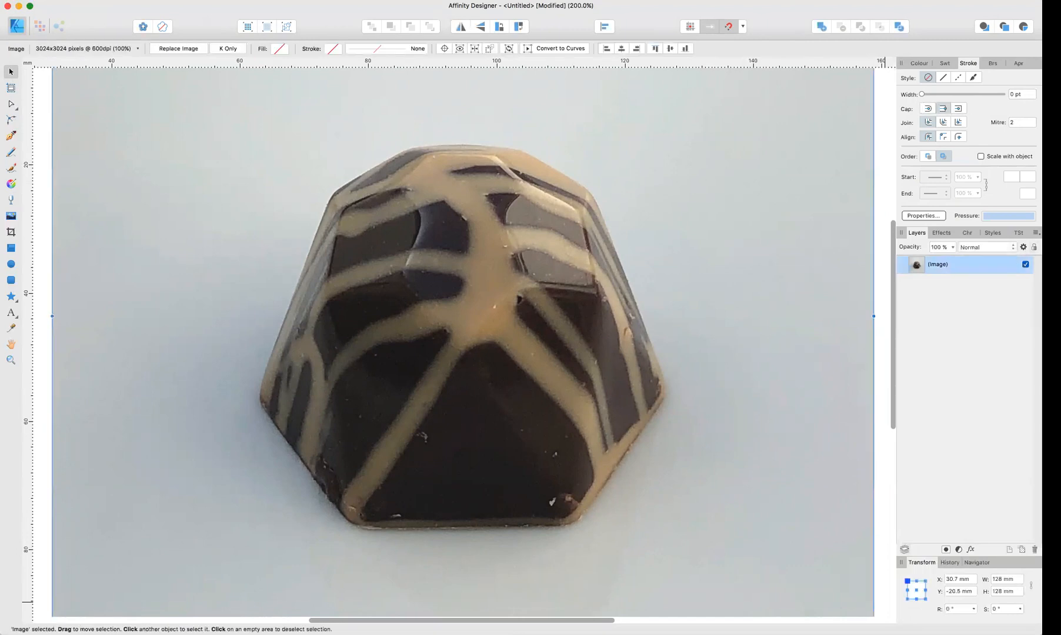
{"action": "left_click", "coordinate": [1014, 265]}
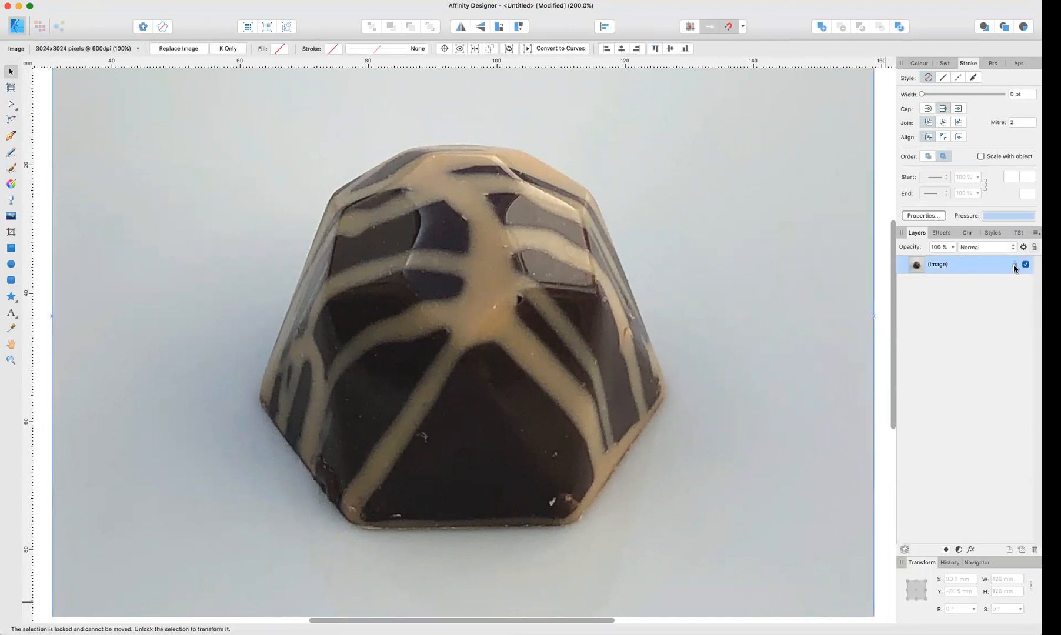
{"action": "left_click", "coordinate": [11, 153]}
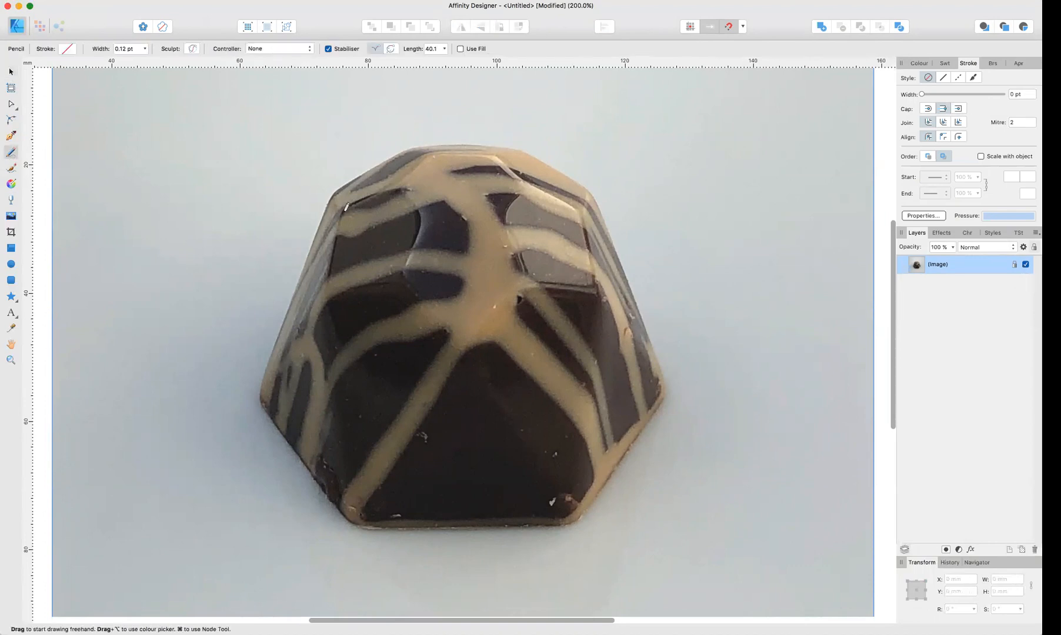
{"action": "left_click", "coordinate": [944, 77]}
{"action": "mouse_move", "coordinate": [922, 94]}
{"action": "left_mouse_down"}
{"action": "mouse_move", "coordinate": [933, 94]}
{"action": "mouse_move", "coordinate": [922, 94]}
{"action": "left_mouse_up"}
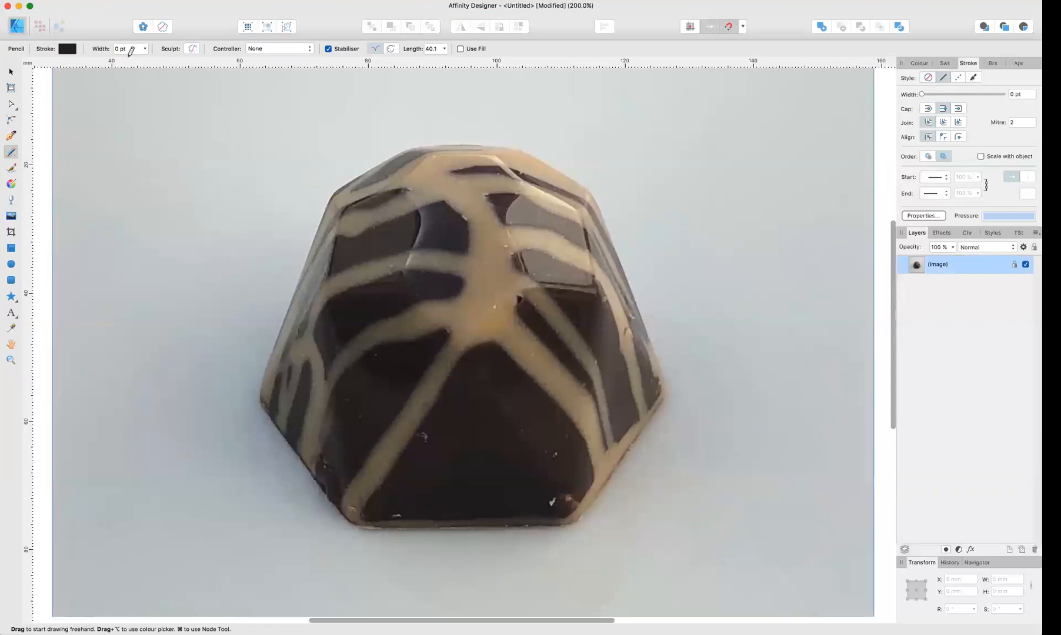
{"action": "left_click", "coordinate": [11, 71]}
{"action": "key", "text": "super+d"}
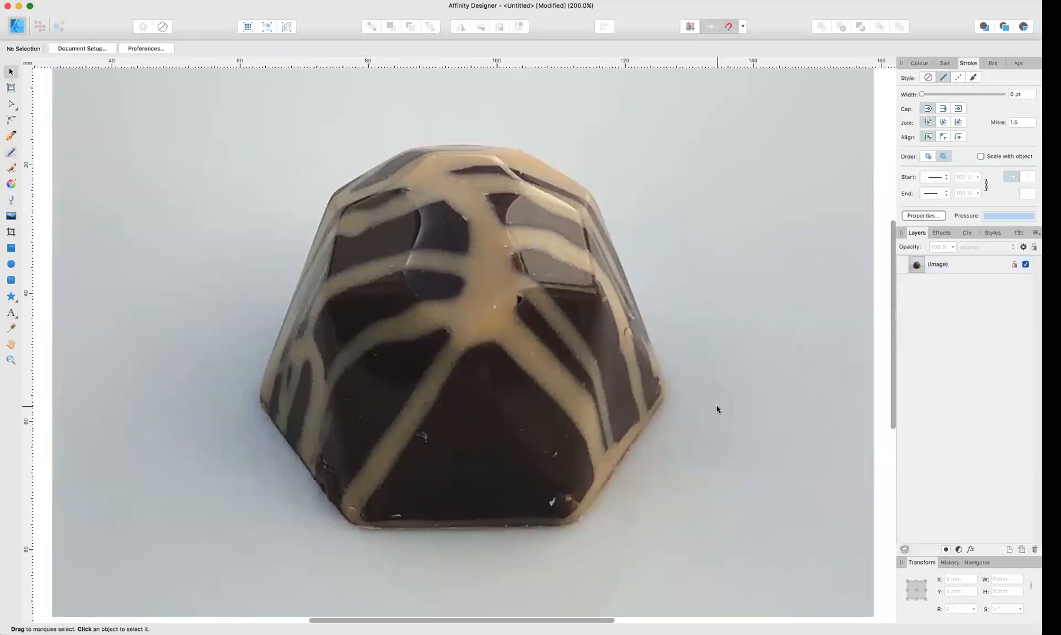
Step: Add a new layer above the photo and set a 1 pt solid stroke for the Pencil tool
{"action": "left_click", "coordinate": [1009, 549]}
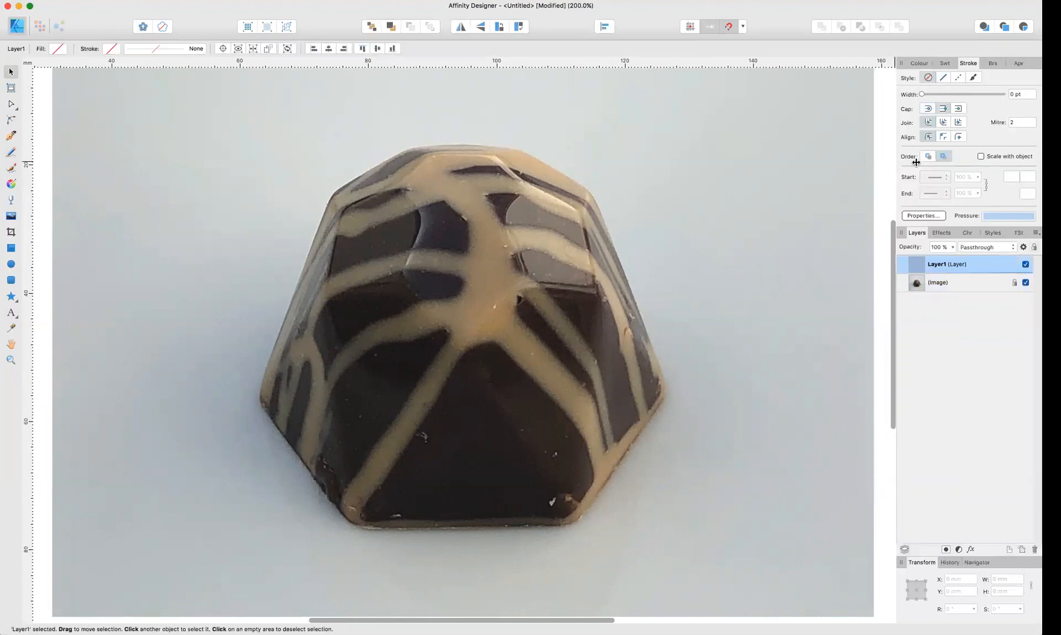
{"action": "left_click_drag", "start_coordinate": [922, 94], "coordinate": [940, 94]}
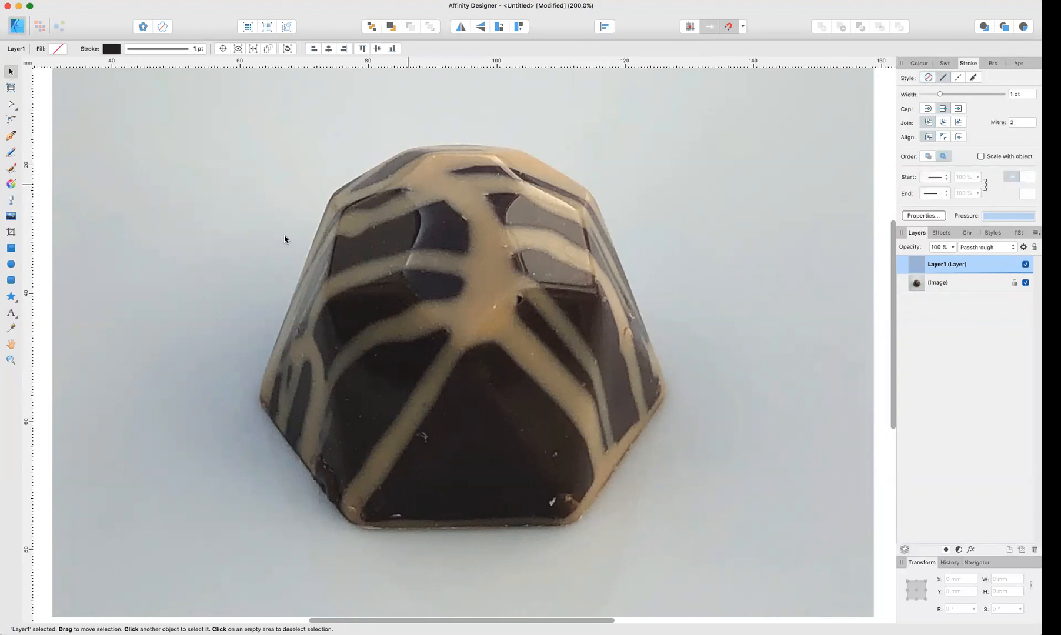
{"action": "left_click", "coordinate": [13, 155]}
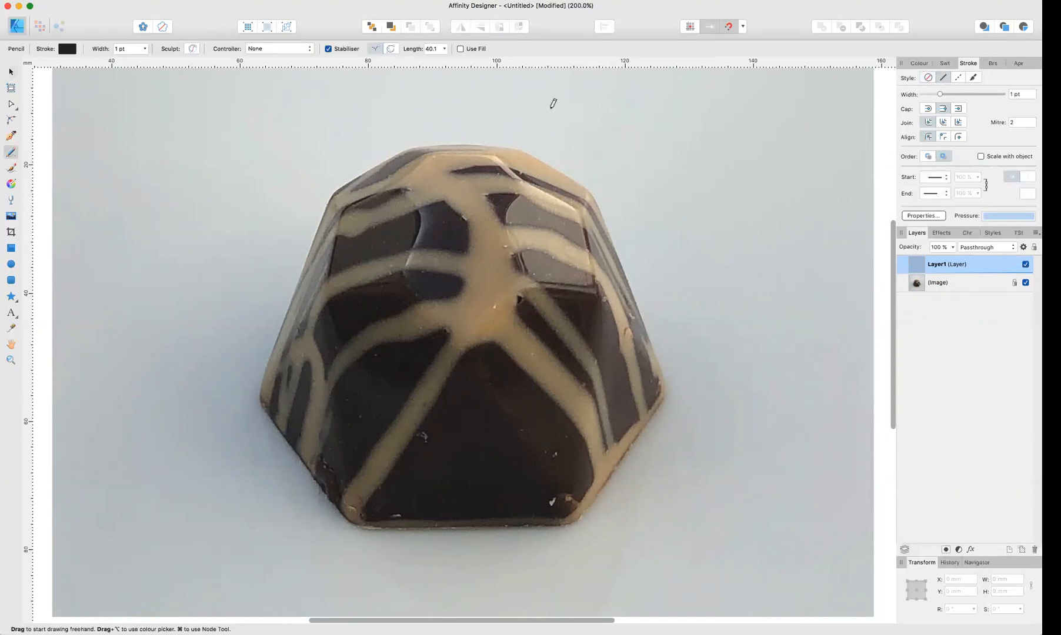
Step: Make the pencil's stroke colour black
{"action": "left_click", "coordinate": [923, 67]}
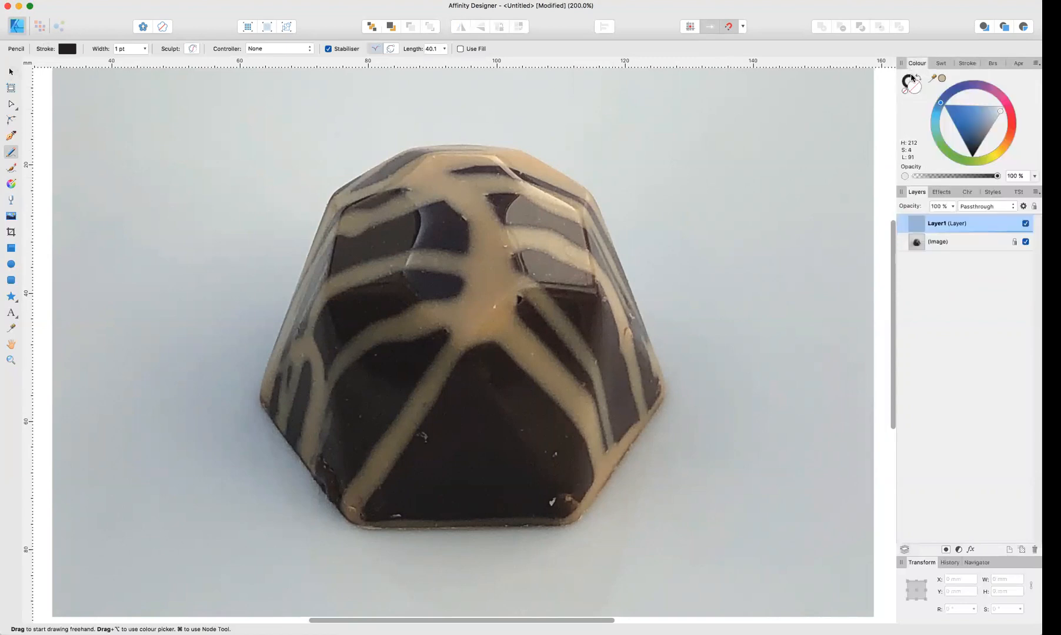
{"action": "left_click", "coordinate": [909, 79]}
{"action": "left_click", "coordinate": [960, 105]}
{"action": "left_click_drag", "start_coordinate": [960, 105], "coordinate": [949, 96]}
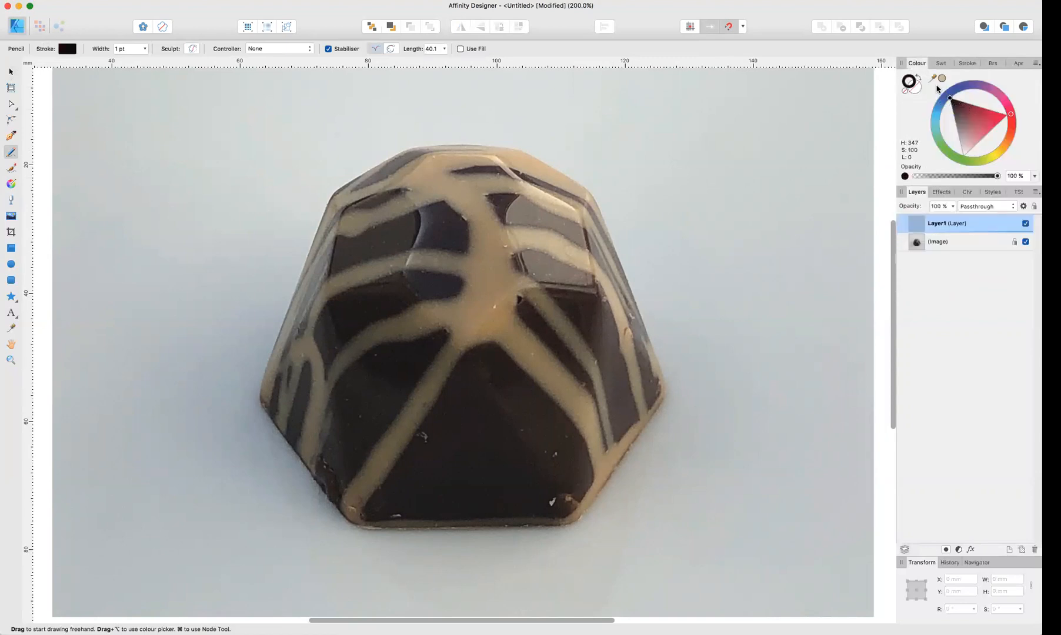
Step: Trace the chocolate's complete outer outline freehand with the Pencil tool, using a stabiliser length of 39.1
{"action": "left_click", "coordinate": [329, 49]}
{"action": "left_click", "coordinate": [444, 49]}
{"action": "mouse_move", "coordinate": [441, 62]}
{"action": "left_mouse_down"}
{"action": "mouse_move", "coordinate": [417, 63]}
{"action": "mouse_move", "coordinate": [441, 69]}
{"action": "left_mouse_up"}
{"action": "mouse_move", "coordinate": [287, 298]}
{"action": "left_mouse_down"}
{"action": "mouse_move", "coordinate": [332, 191]}
{"action": "mouse_move", "coordinate": [355, 169]}
{"action": "mouse_move", "coordinate": [431, 138]}
{"action": "mouse_move", "coordinate": [540, 151]}
{"action": "mouse_move", "coordinate": [607, 204]}
{"action": "mouse_move", "coordinate": [670, 398]}
{"action": "mouse_move", "coordinate": [596, 502]}
{"action": "mouse_move", "coordinate": [627, 457]}
{"action": "mouse_move", "coordinate": [595, 503]}
{"action": "mouse_move", "coordinate": [538, 537]}
{"action": "mouse_move", "coordinate": [338, 519]}
{"action": "mouse_move", "coordinate": [262, 410]}
{"action": "left_mouse_up"}
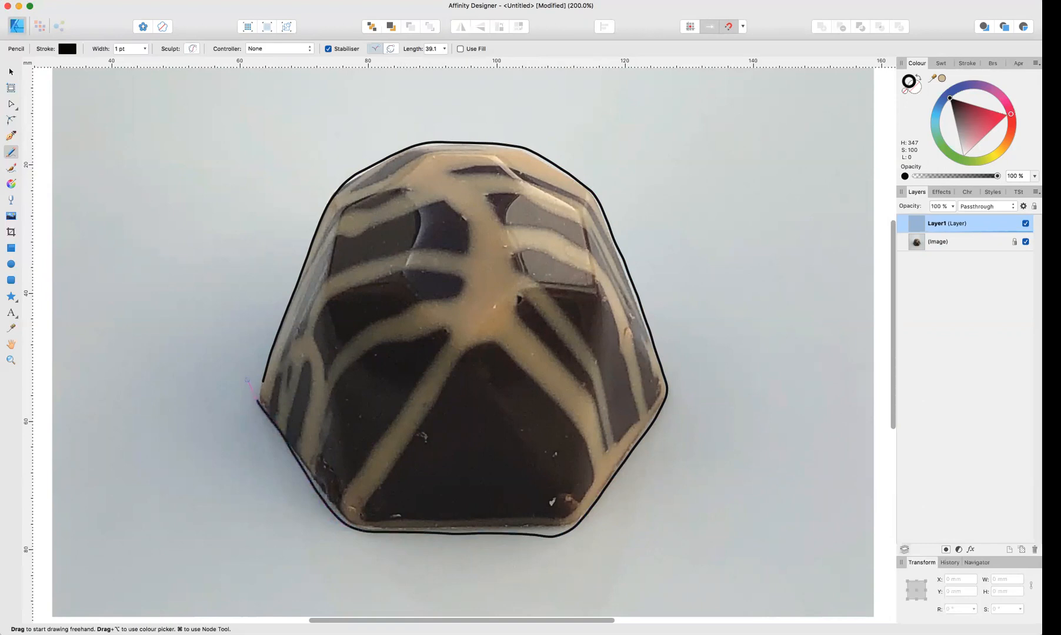
{"action": "left_click_drag", "start_coordinate": [262, 365], "coordinate": [260, 373]}
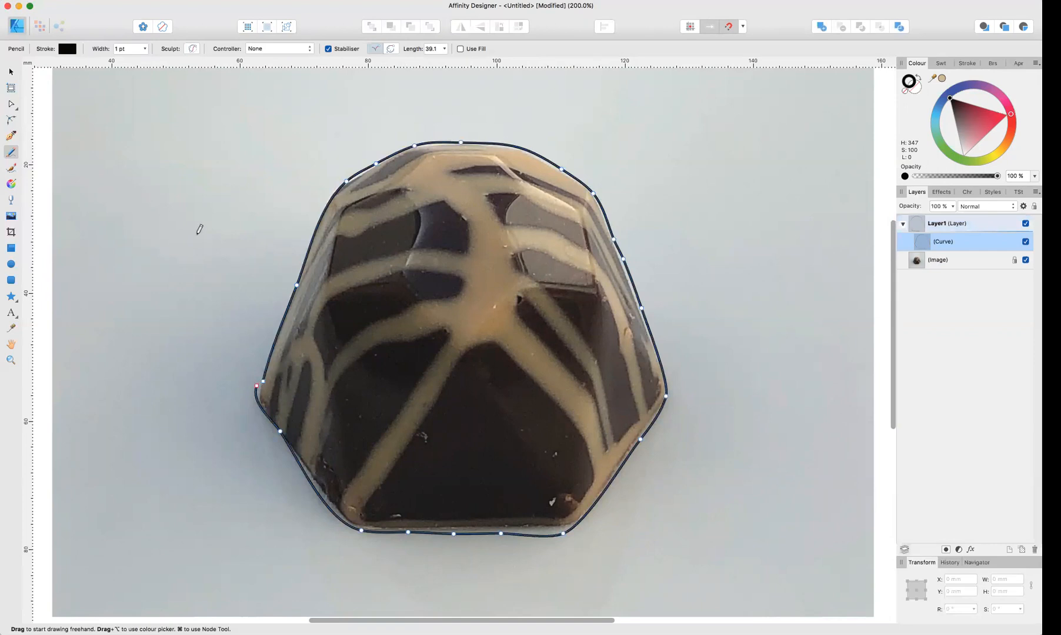
Step: Move the outline's upper-left corner node to about X 75.4 mm, Y 23.6 mm and shorten its lower handle to fit the photo's edge
{"action": "key", "text": "super"}
{"action": "key", "text": "super+plus"}
{"action": "key", "text": "super+plus"}
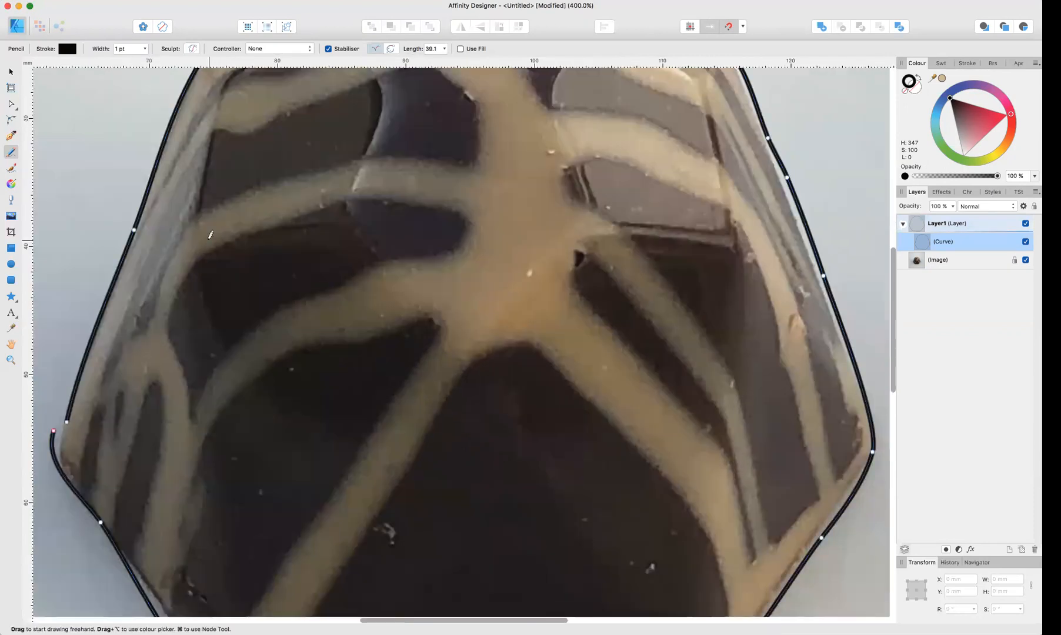
{"action": "scroll", "coordinate": [208, 239], "scroll_direction": "left", "scroll_amount": 5}
{"action": "scroll", "coordinate": [210, 235], "scroll_direction": "up", "scroll_amount": 4}
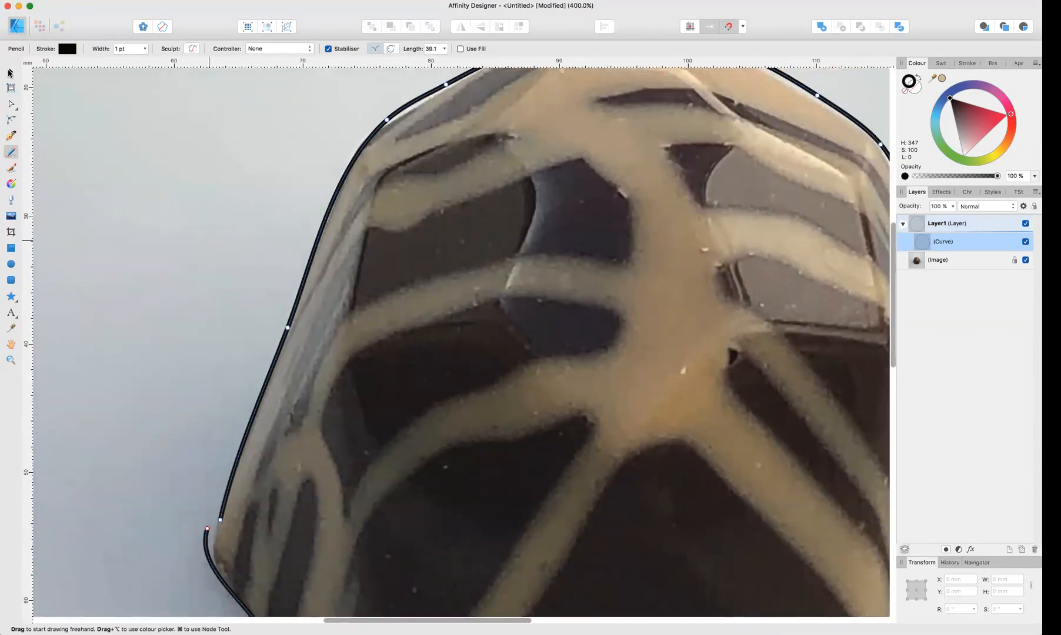
{"action": "left_click", "coordinate": [9, 105]}
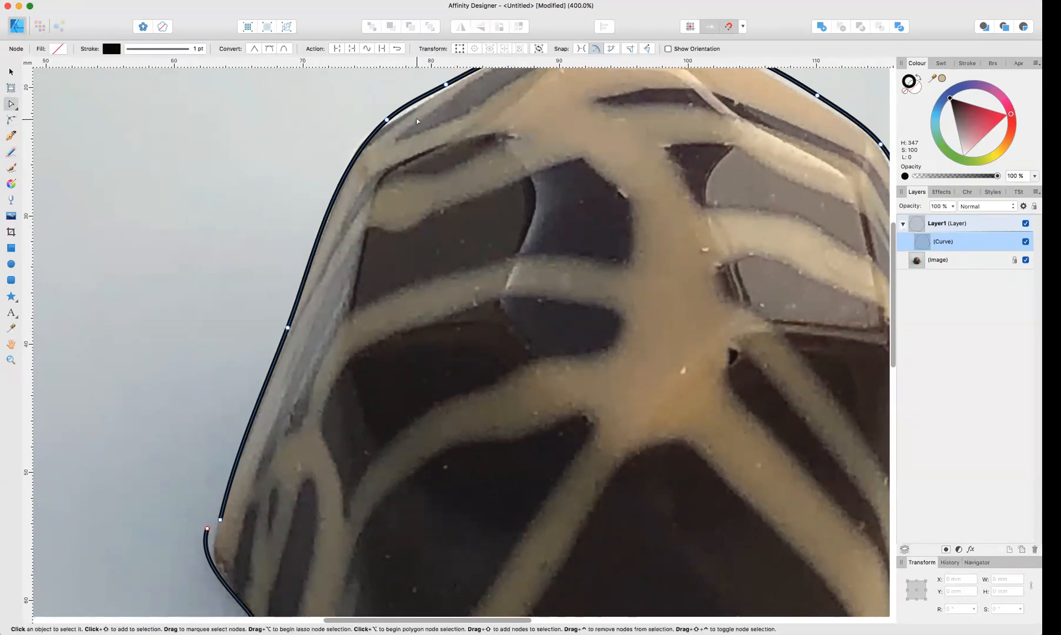
{"action": "scroll", "coordinate": [416, 121], "scroll_direction": "up", "scroll_amount": 2}
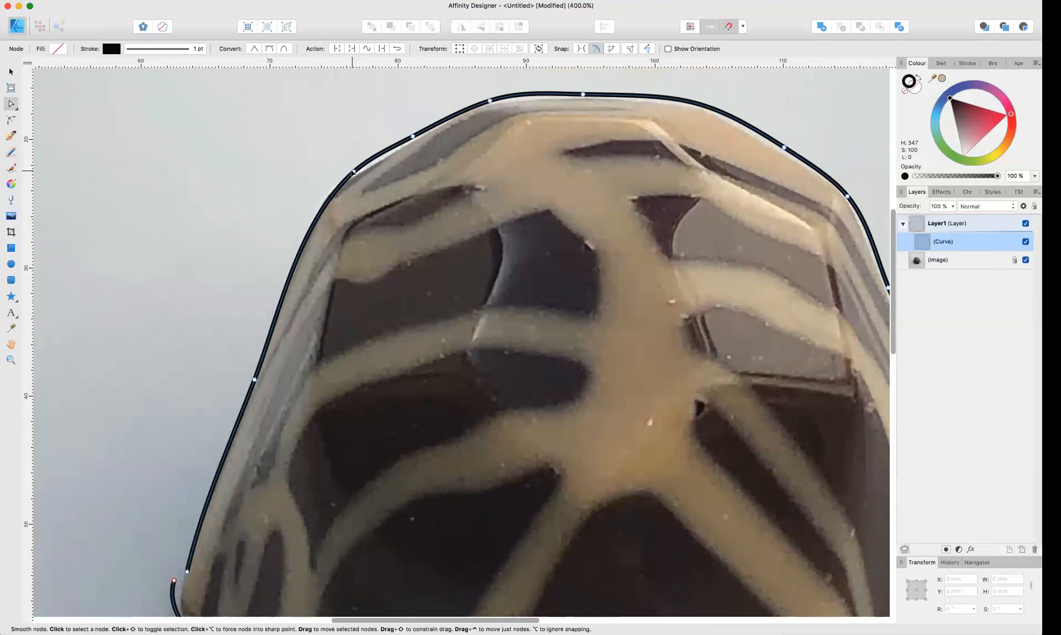
{"action": "left_click_drag", "start_coordinate": [354, 171], "coordinate": [338, 187]}
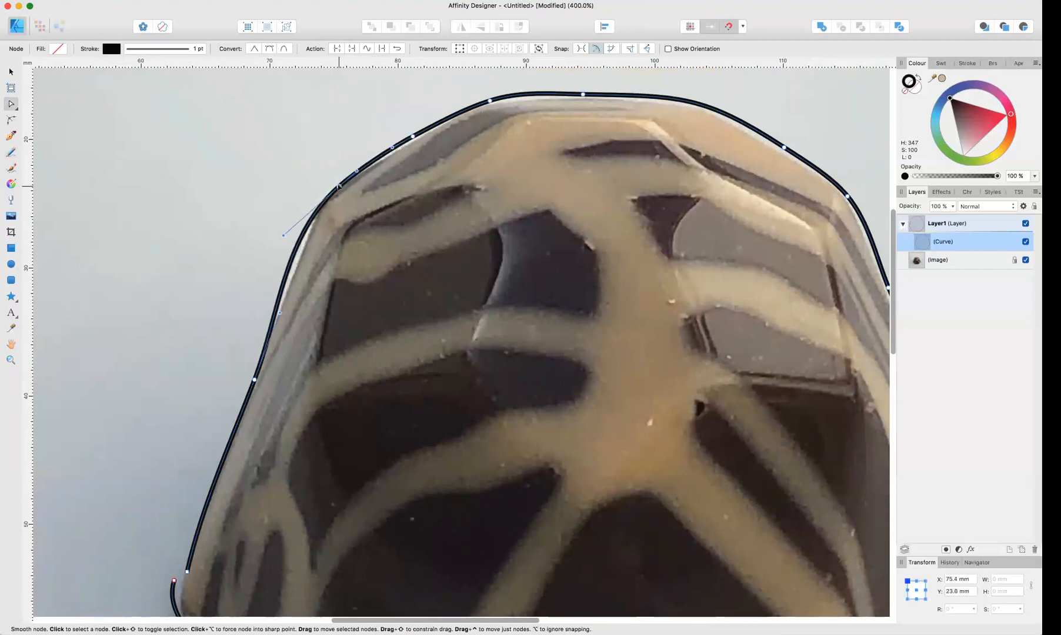
{"action": "left_click_drag", "start_coordinate": [283, 238], "coordinate": [307, 213]}
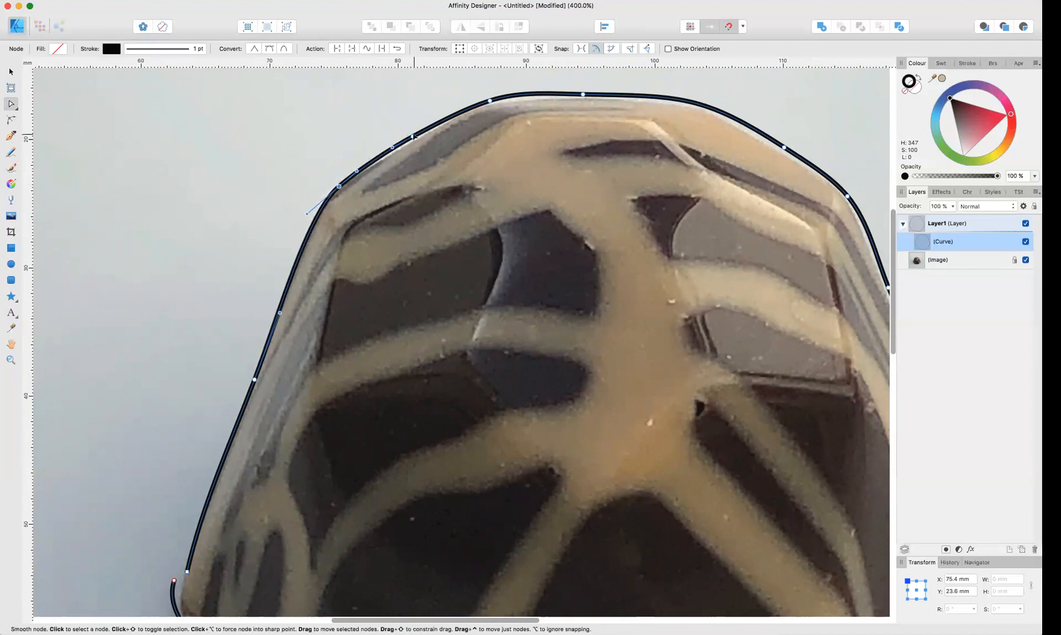
Step: Adjust the nodes and curve along the outline's top edge to the photo, adding a node at about X 103.9 mm, Y 17.3 mm
{"action": "left_click", "coordinate": [414, 137]}
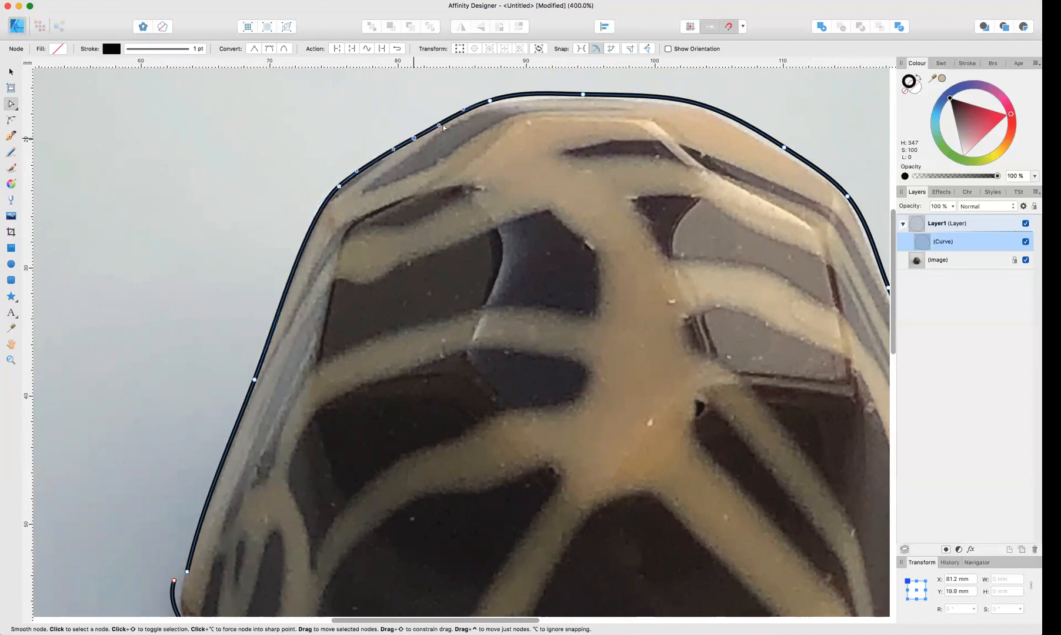
{"action": "left_click_drag", "start_coordinate": [438, 123], "coordinate": [438, 124]}
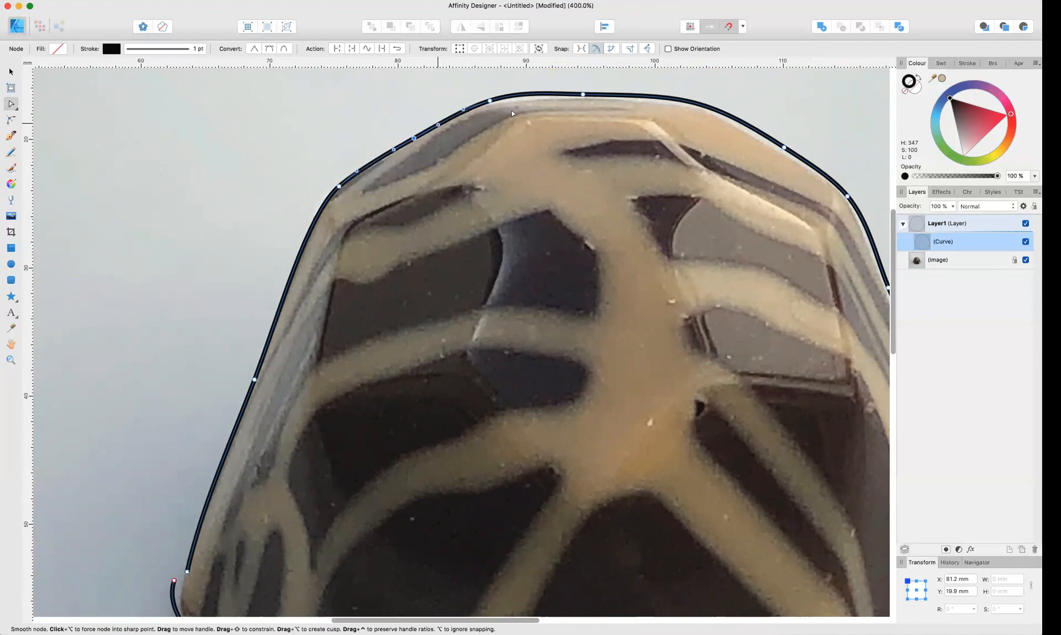
{"action": "left_click", "coordinate": [495, 101]}
{"action": "left_click_drag", "start_coordinate": [525, 95], "coordinate": [590, 97]}
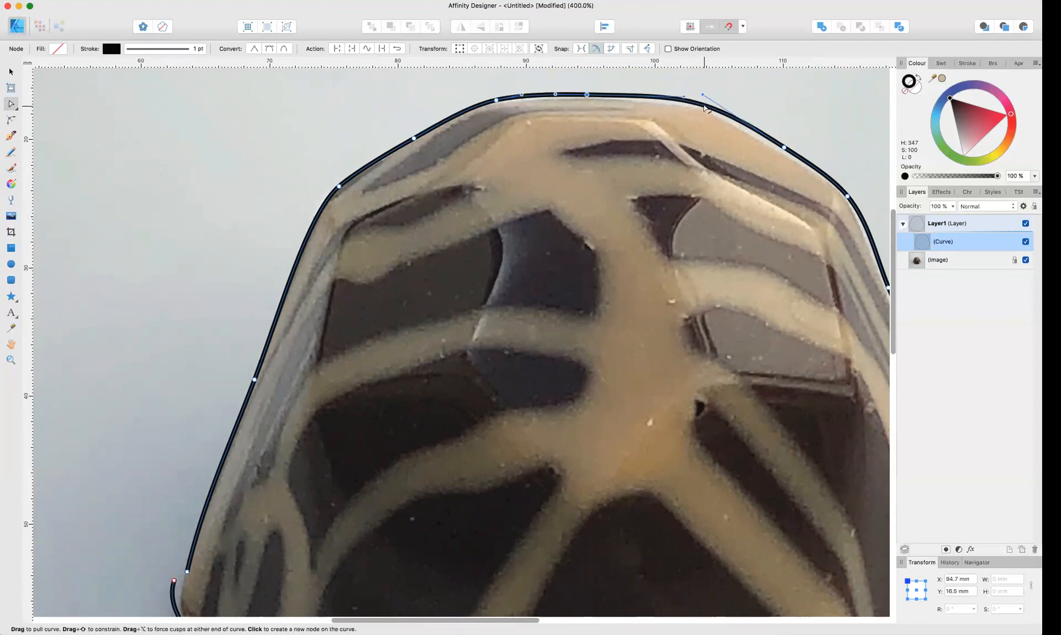
{"action": "left_click", "coordinate": [704, 105]}
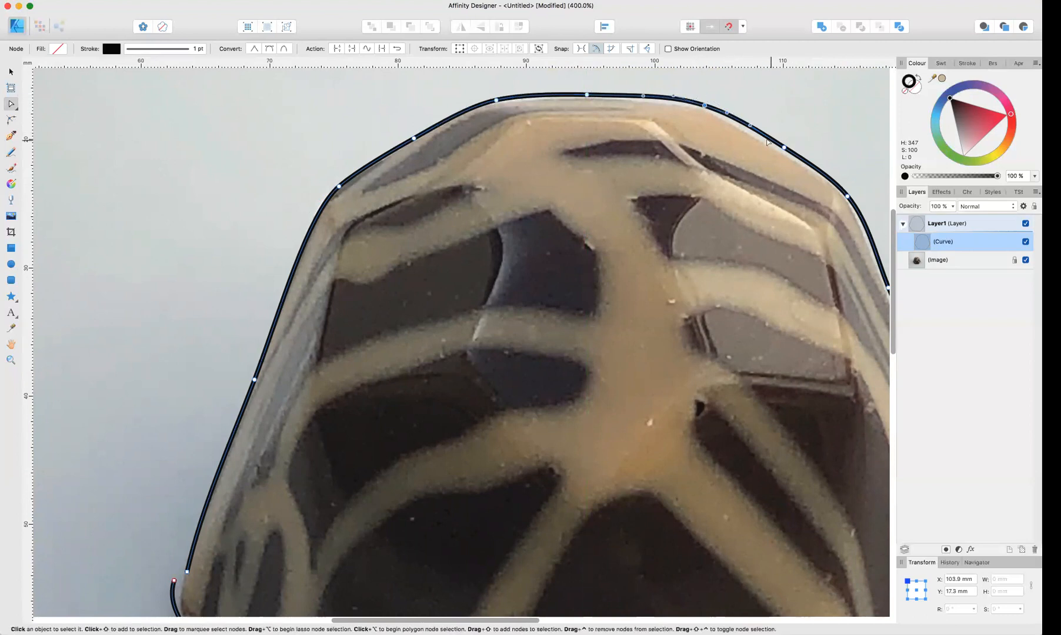
{"action": "left_click_drag", "start_coordinate": [784, 151], "coordinate": [786, 154]}
Step: Delete the surplus node at about X 118.2 mm, Y 31.5 mm on the outline's upper-right side
{"action": "scroll", "coordinate": [787, 154], "scroll_direction": "down", "scroll_amount": 3}
{"action": "scroll", "coordinate": [787, 154], "scroll_direction": "right", "scroll_amount": 3}
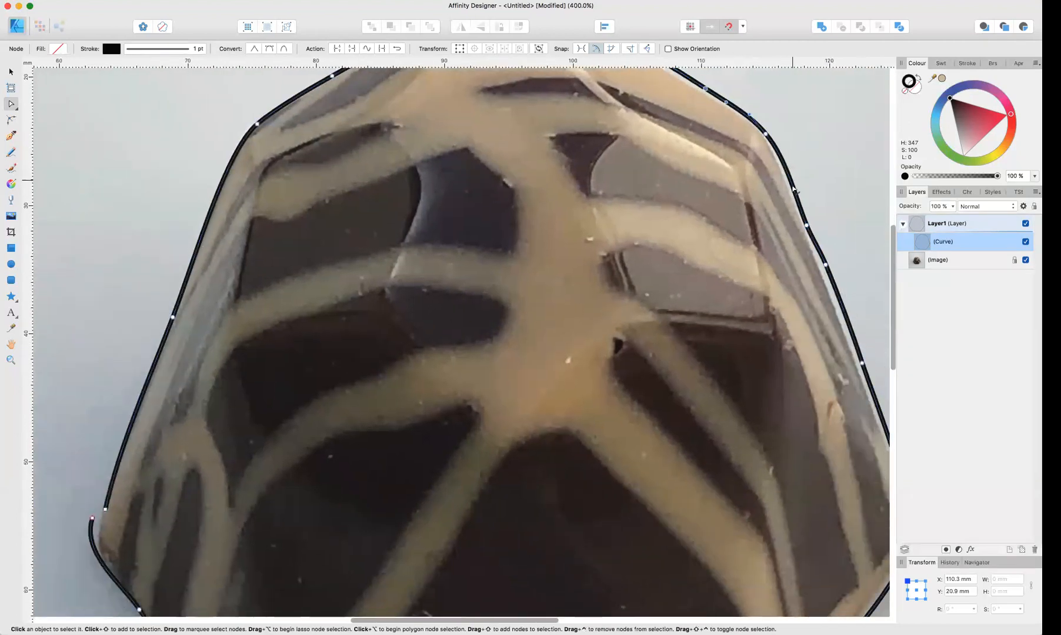
{"action": "left_click", "coordinate": [807, 227]}
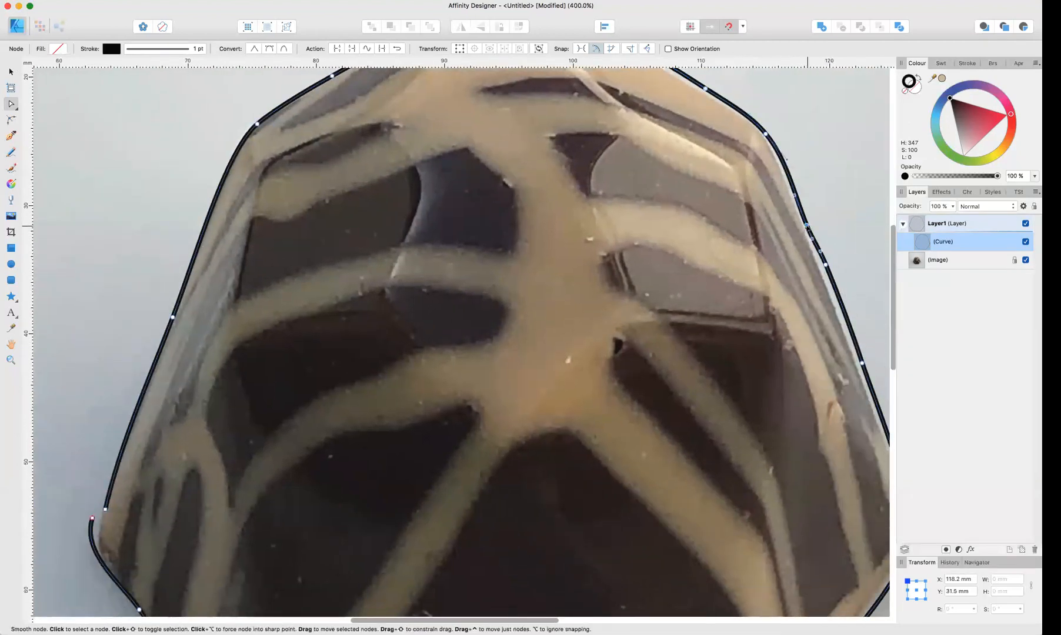
{"action": "key", "text": "Delete"}
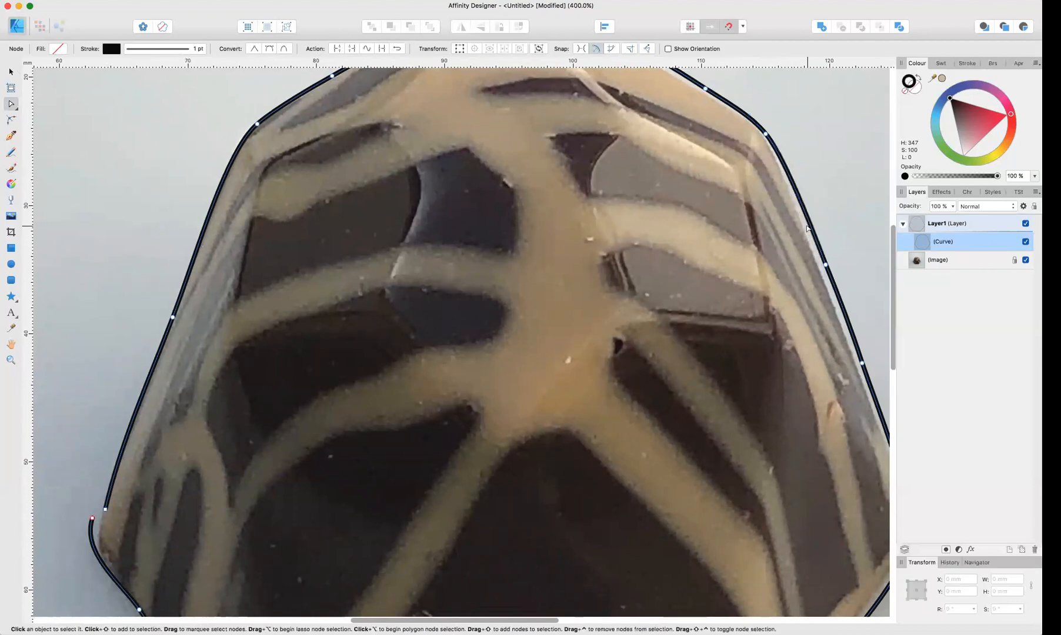
Step: Reposition the next two nodes down the outline's right side to follow the chocolate's edge
{"action": "scroll", "coordinate": [837, 281], "scroll_direction": "down", "scroll_amount": 3}
{"action": "scroll", "coordinate": [837, 280], "scroll_direction": "right", "scroll_amount": 3}
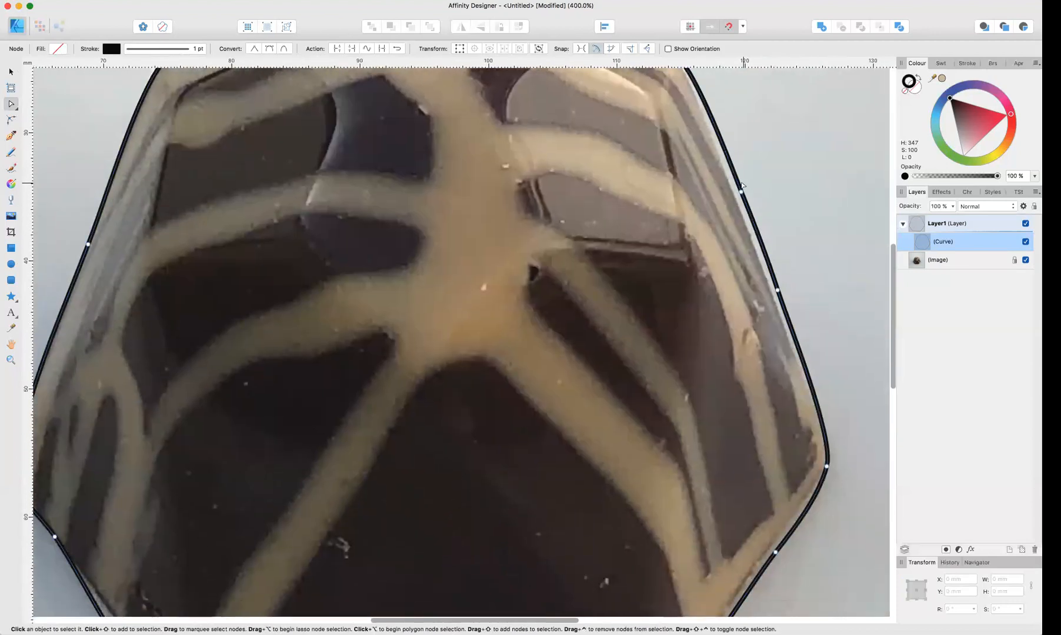
{"action": "left_click", "coordinate": [735, 187]}
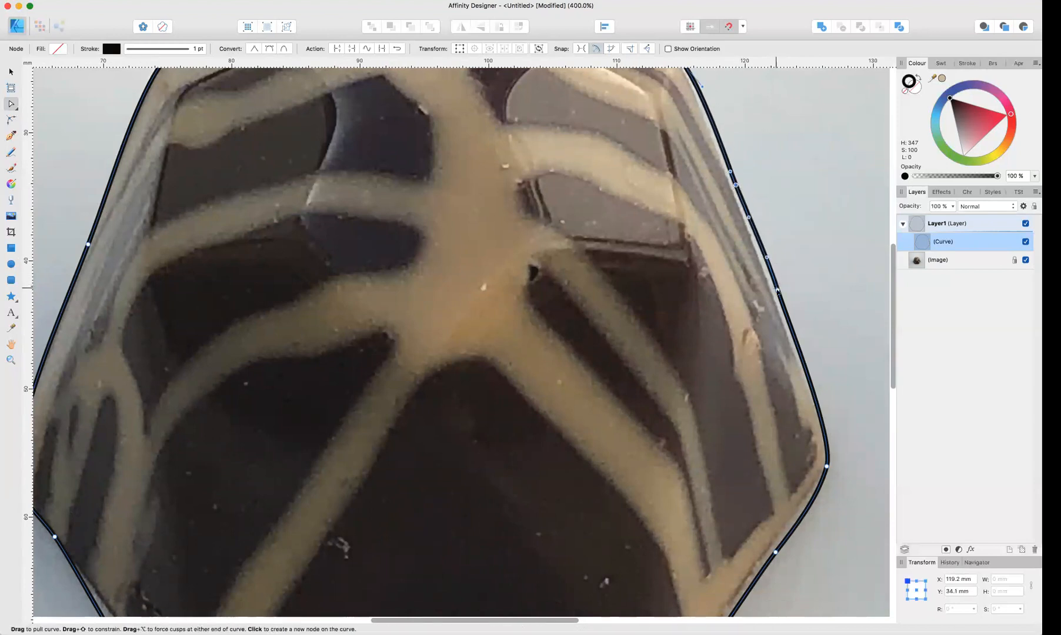
{"action": "left_click", "coordinate": [779, 306]}
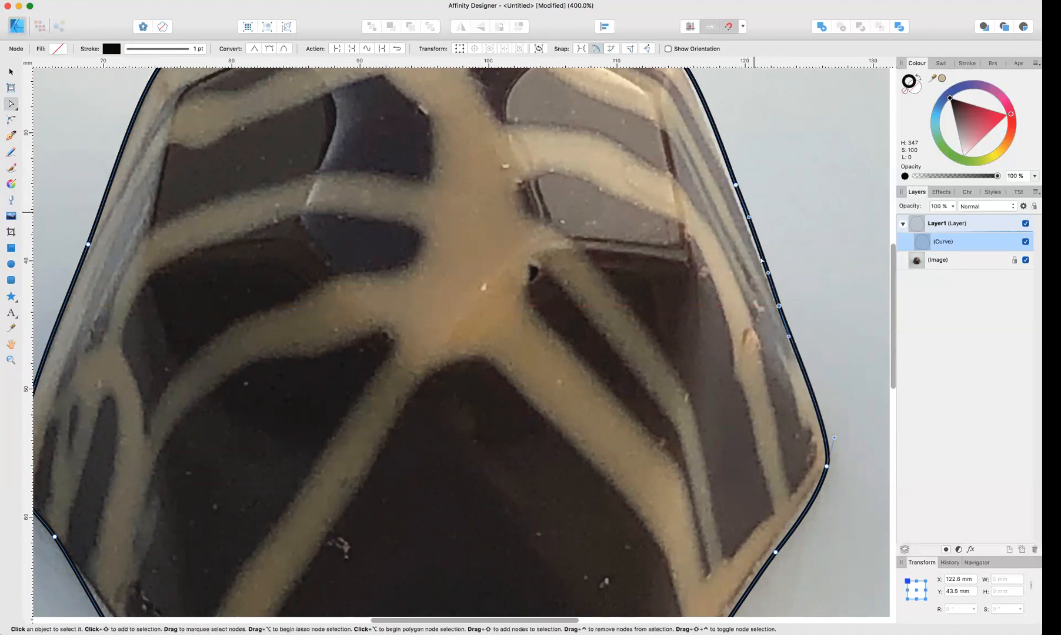
Step: Move the node on the outline's upper-right side to about X 118.1 mm, Y 31.2 mm to follow the photo's edge
{"action": "scroll", "coordinate": [754, 215], "scroll_direction": "up", "scroll_amount": 2}
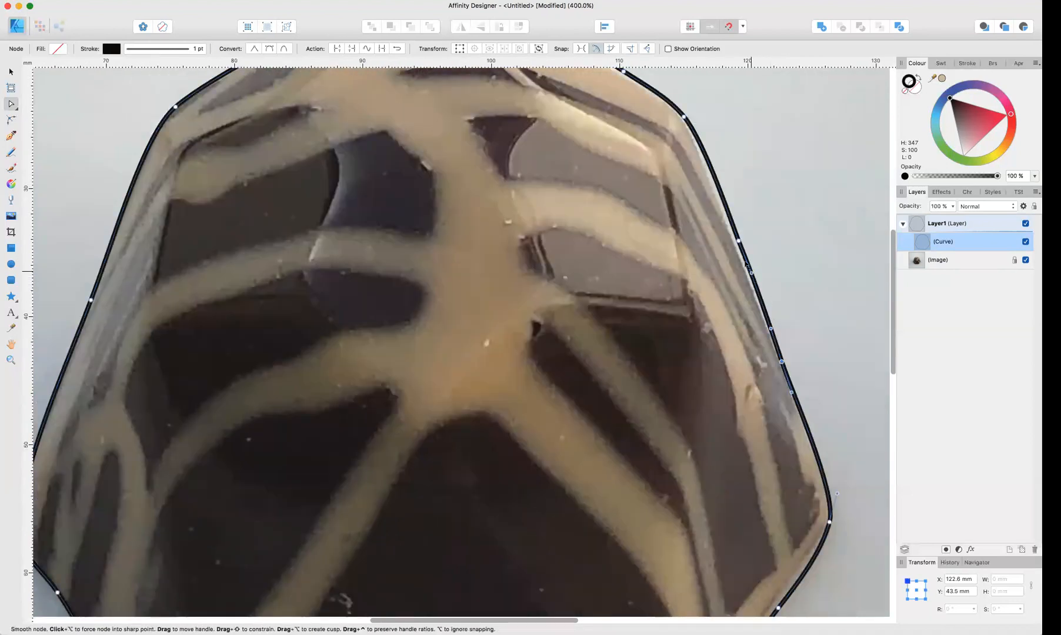
{"action": "left_click", "coordinate": [729, 217]}
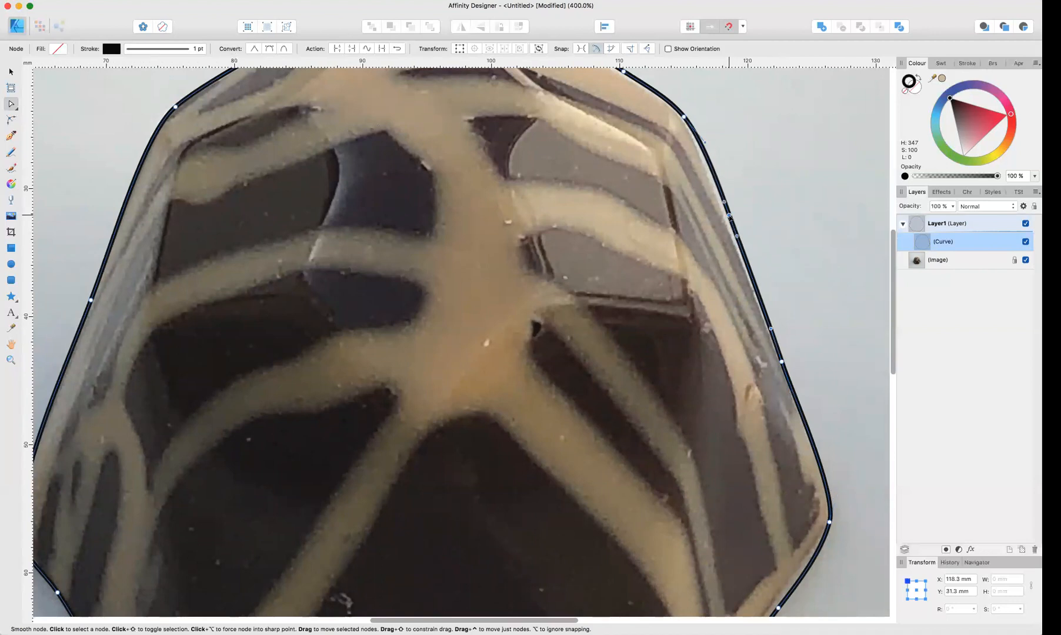
{"action": "left_click_drag", "start_coordinate": [729, 216], "coordinate": [727, 214]}
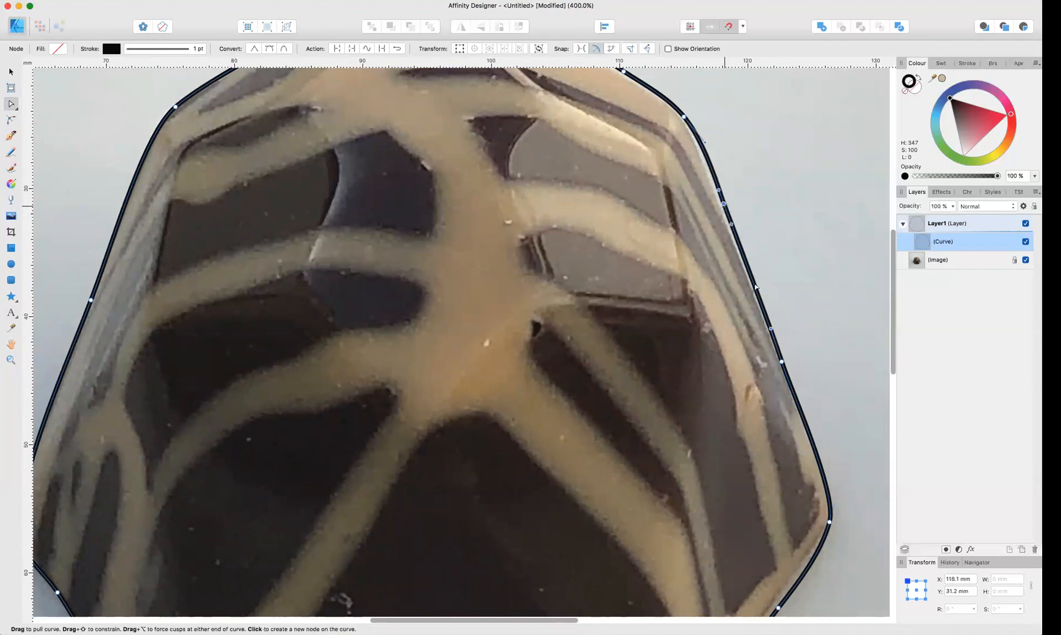
Step: Move the outline's right corner node to about X 126.5 mm, Y 55.5 mm and the node below it to about X 122.8 mm, Y 61.2 mm
{"action": "scroll", "coordinate": [755, 286], "scroll_direction": "down", "scroll_amount": 5}
{"action": "scroll", "coordinate": [759, 341], "scroll_direction": "down", "scroll_amount": 3}
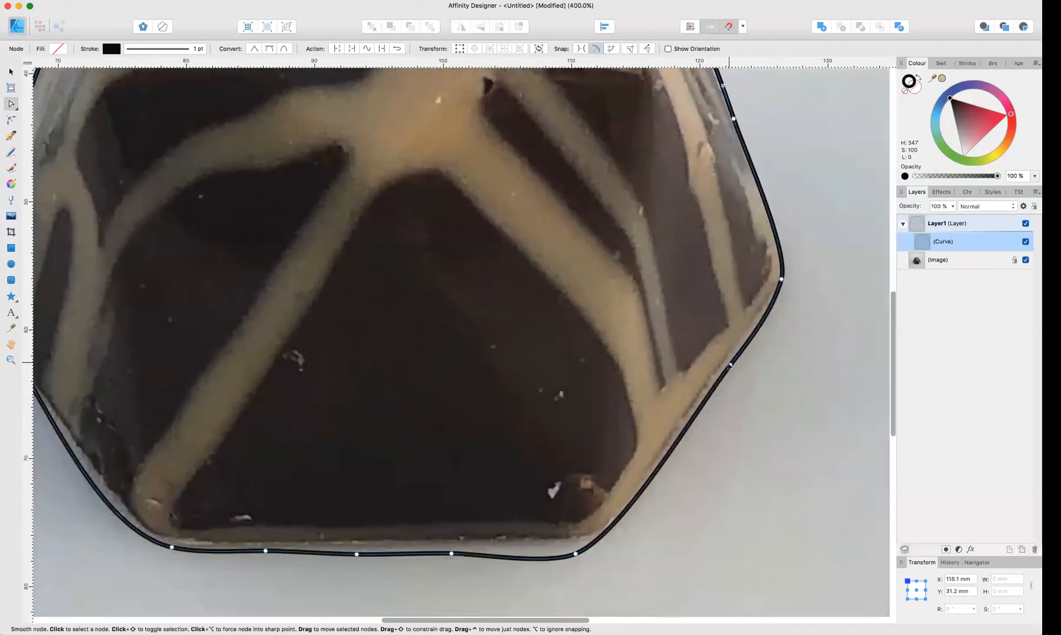
{"action": "left_click_drag", "start_coordinate": [735, 355], "coordinate": [739, 343]}
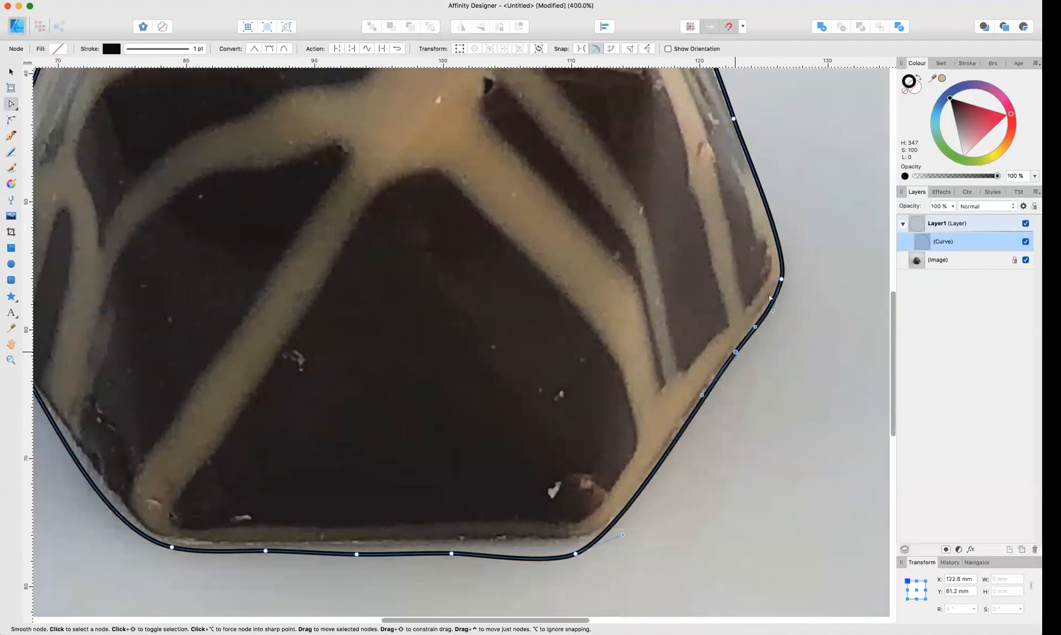
{"action": "left_click_drag", "start_coordinate": [781, 278], "coordinate": [783, 272]}
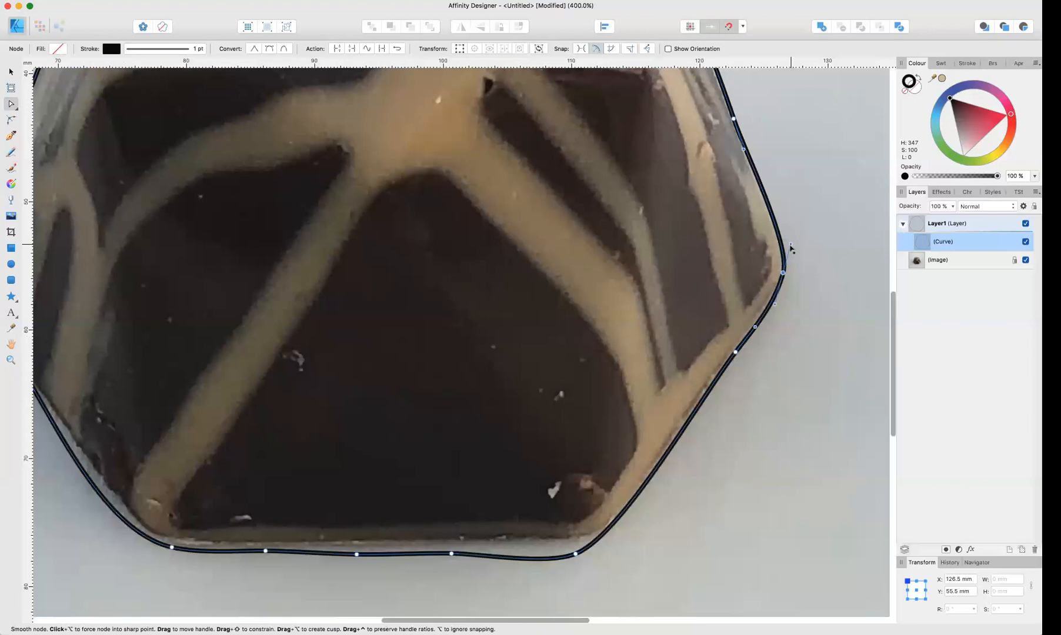
Step: Move the outline's lower-right corner node to about X 111.9 mm, Y 76.2 mm and shorten its handle along the bottom edge
{"action": "scroll", "coordinate": [663, 442], "scroll_direction": "down", "scroll_amount": 2}
{"action": "scroll", "coordinate": [663, 442], "scroll_direction": "left", "scroll_amount": 1}
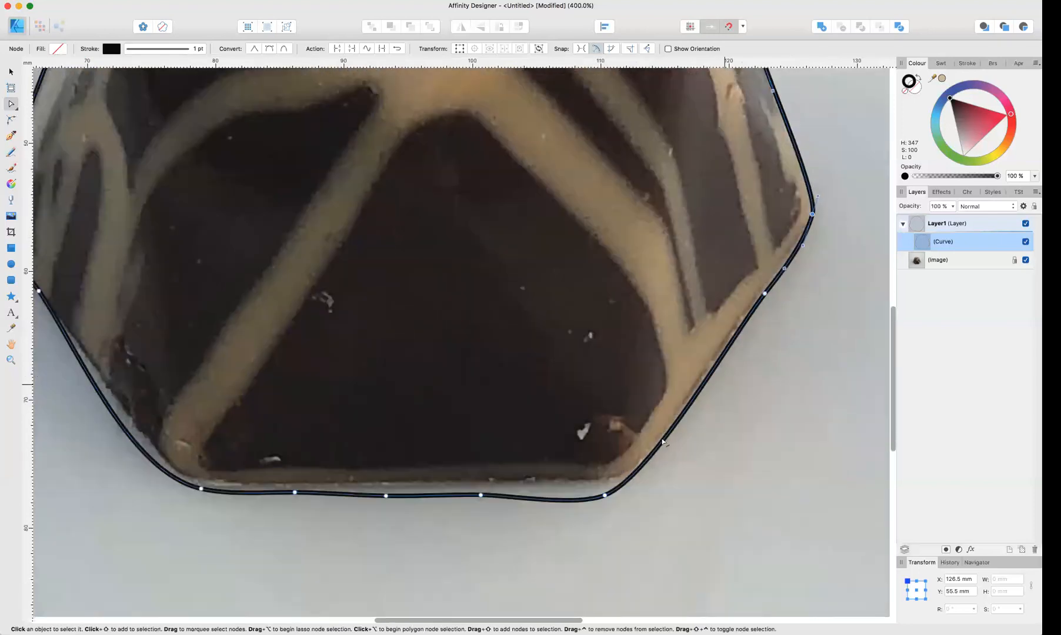
{"action": "left_click_drag", "start_coordinate": [621, 487], "coordinate": [655, 466]}
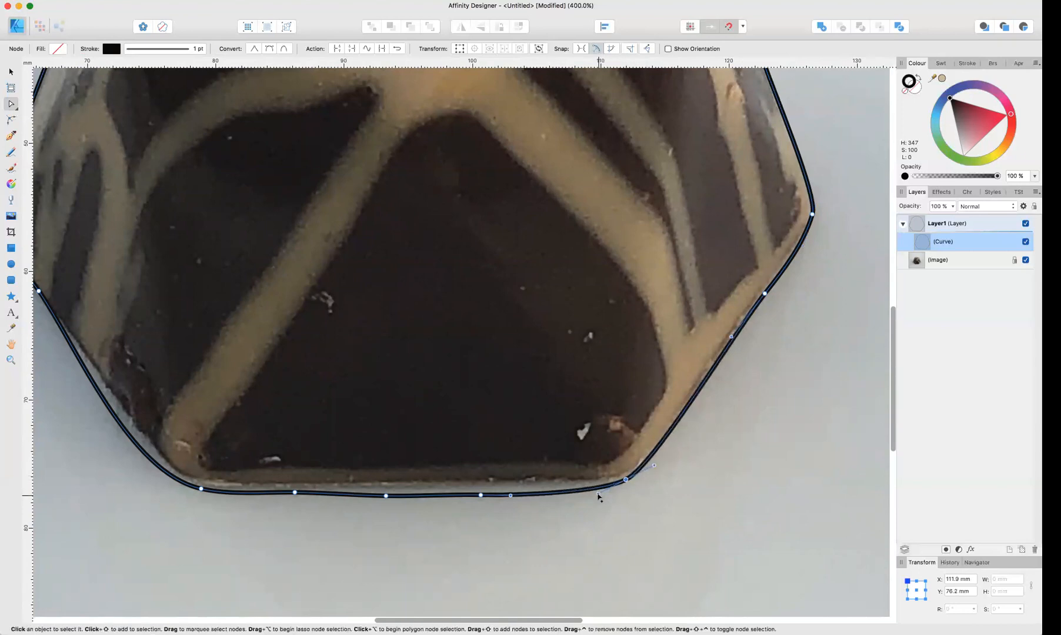
{"action": "left_click_drag", "start_coordinate": [598, 493], "coordinate": [608, 490]}
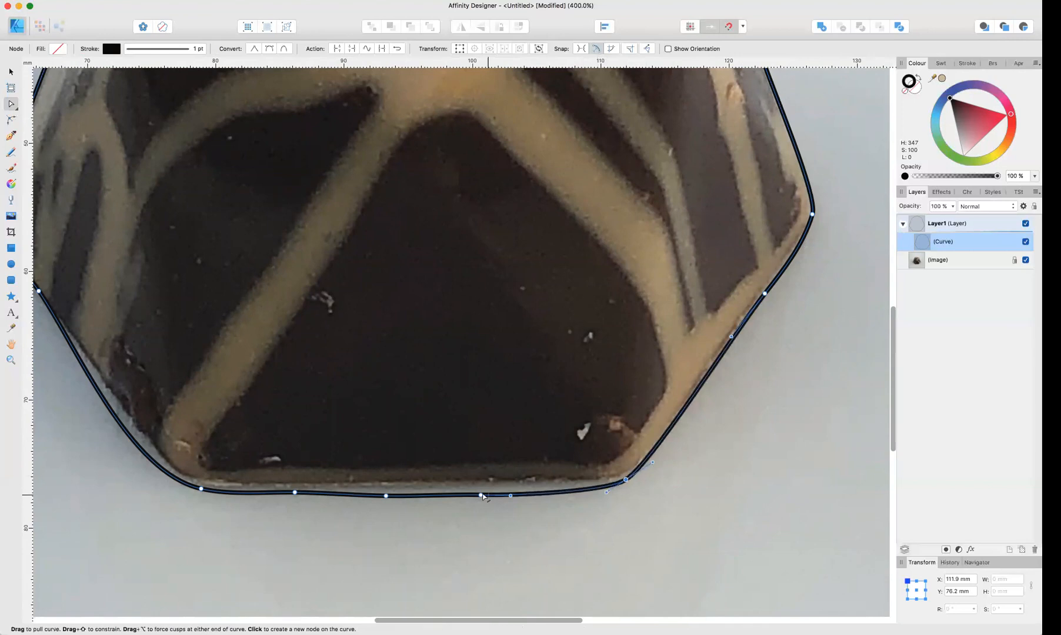
Step: Straighten the outline's bottom edge by deleting its node at about X 93.2 mm, Y 77.5 mm and repositioning the nodes on both sides
{"action": "left_click_drag", "start_coordinate": [481, 496], "coordinate": [517, 486]}
{"action": "left_click", "coordinate": [385, 496]}
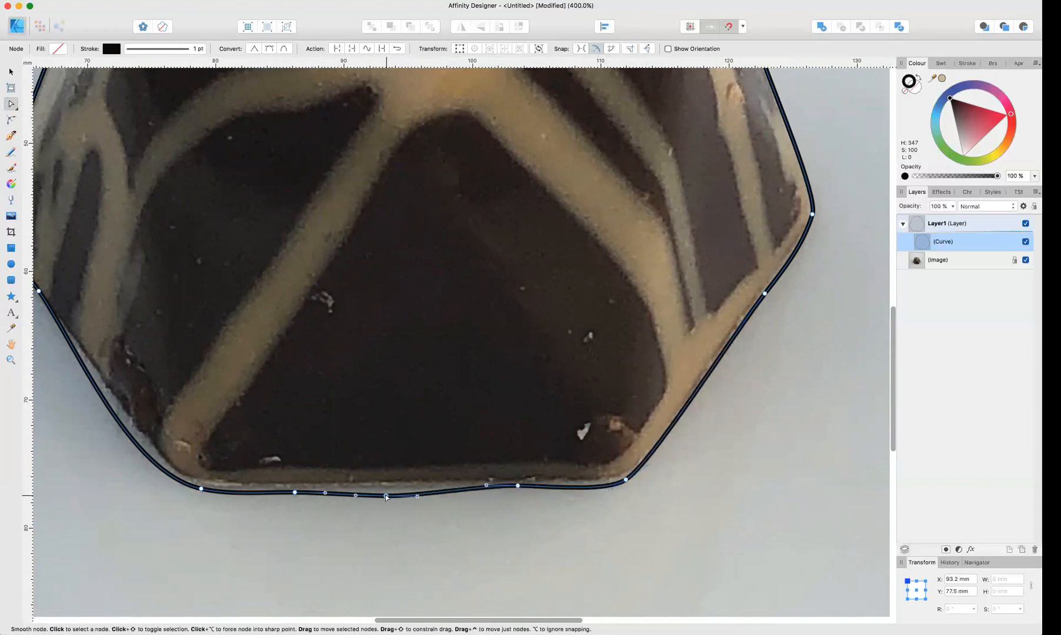
{"action": "key", "text": "Delete"}
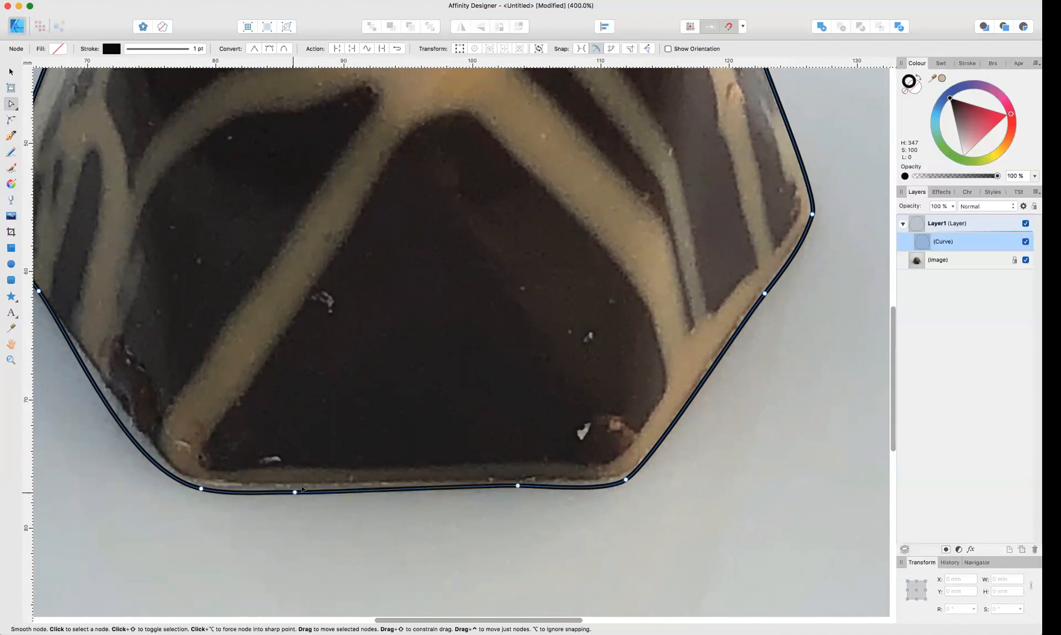
{"action": "left_click_drag", "start_coordinate": [302, 489], "coordinate": [310, 485]}
Step: Move the outline's lower-left corner node to about X 78.2 mm, Y 76.4 mm and the lower-right one to about X 112 mm, Y 75.5 mm
{"action": "left_click_drag", "start_coordinate": [200, 490], "coordinate": [191, 482]}
{"action": "scroll", "coordinate": [191, 483], "scroll_direction": "left", "scroll_amount": 1}
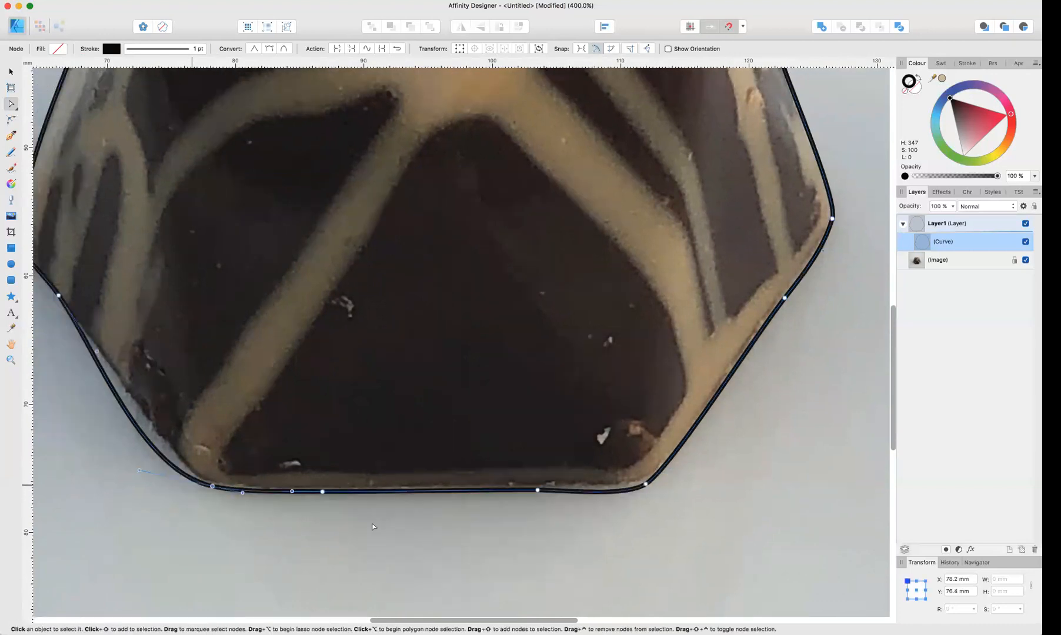
{"action": "left_click", "coordinate": [645, 484]}
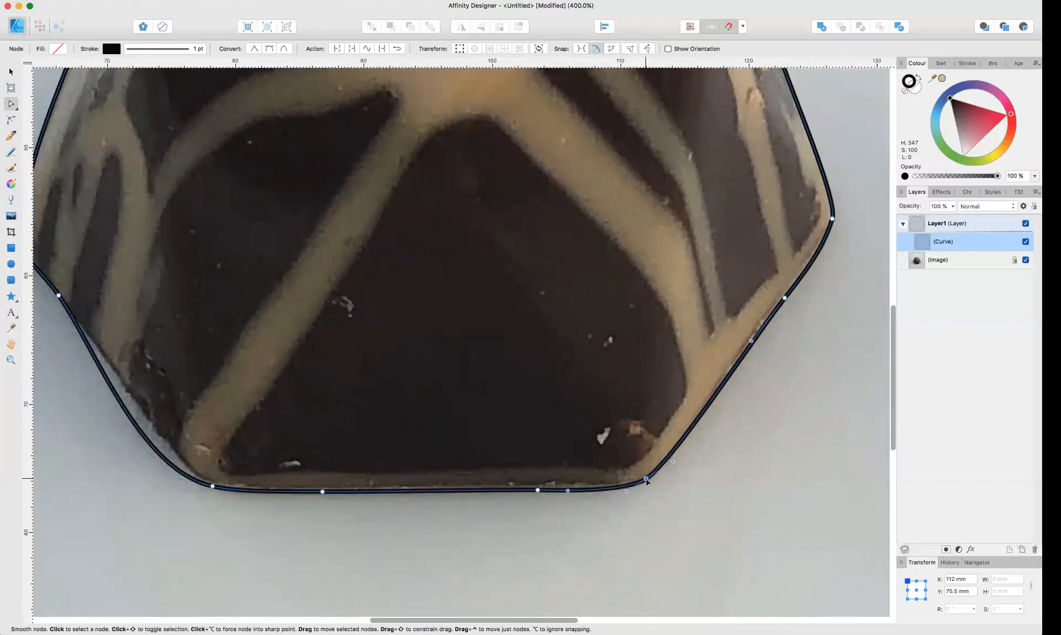
Step: Add a node on the outline's lower-left side and place it at about X 74.7 mm, Y 73.4 mm on the chocolate's edge
{"action": "scroll", "coordinate": [534, 484], "scroll_direction": "left", "scroll_amount": 5}
{"action": "scroll", "coordinate": [534, 484], "scroll_direction": "left", "scroll_amount": 2}
{"action": "left_click", "coordinate": [378, 475]}
{"action": "left_click", "coordinate": [382, 472]}
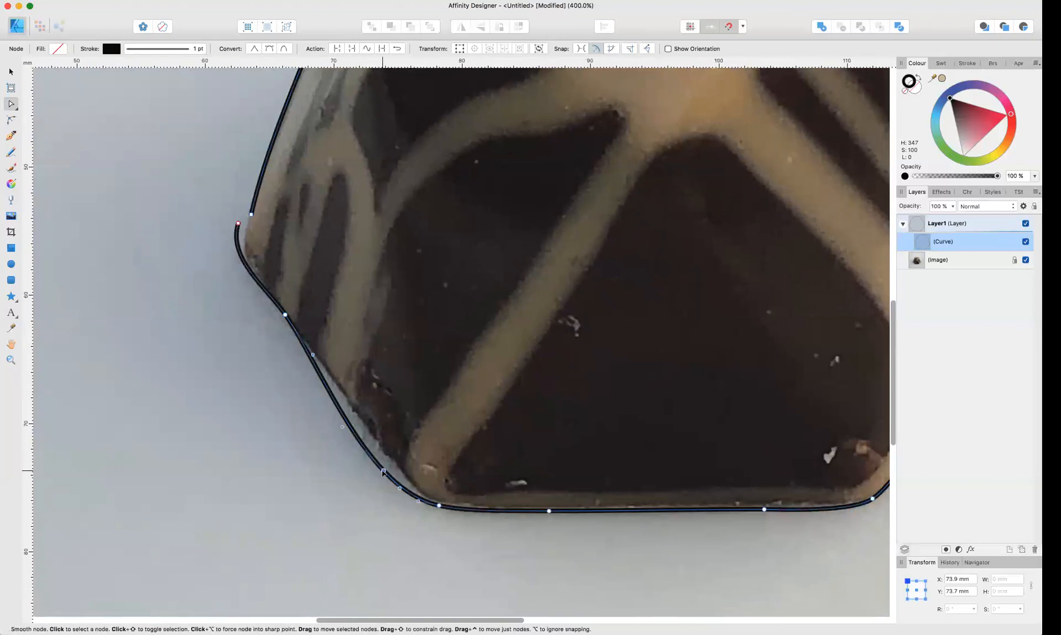
{"action": "left_click_drag", "start_coordinate": [383, 472], "coordinate": [395, 468]}
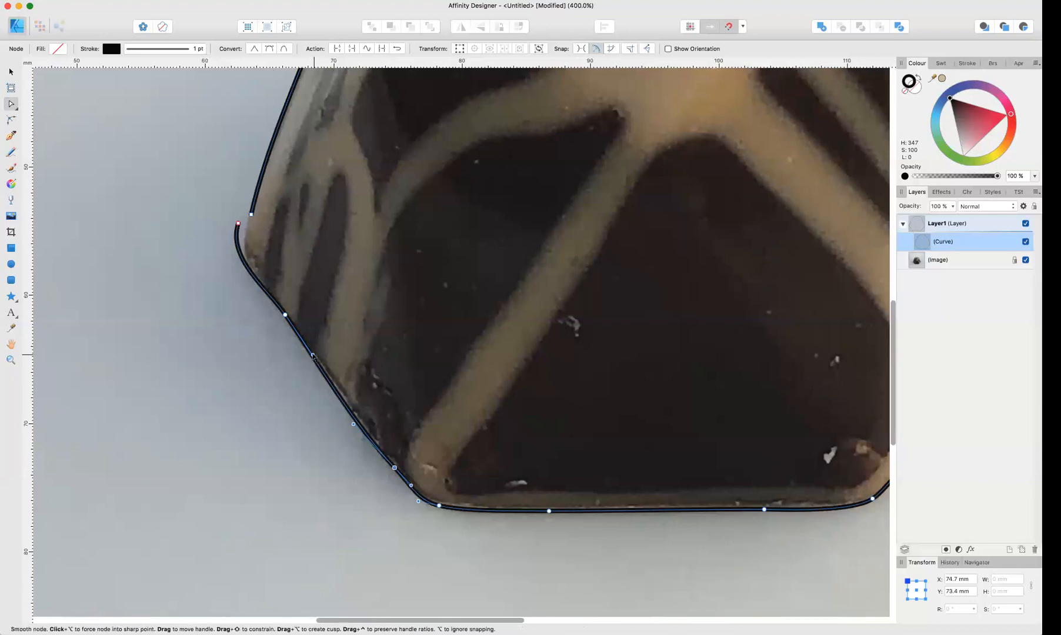
Step: Move the upper node of the lower-left side to about X 65.8 mm, Y 61.5 mm and adjust the handles along that side
{"action": "left_click", "coordinate": [283, 315]}
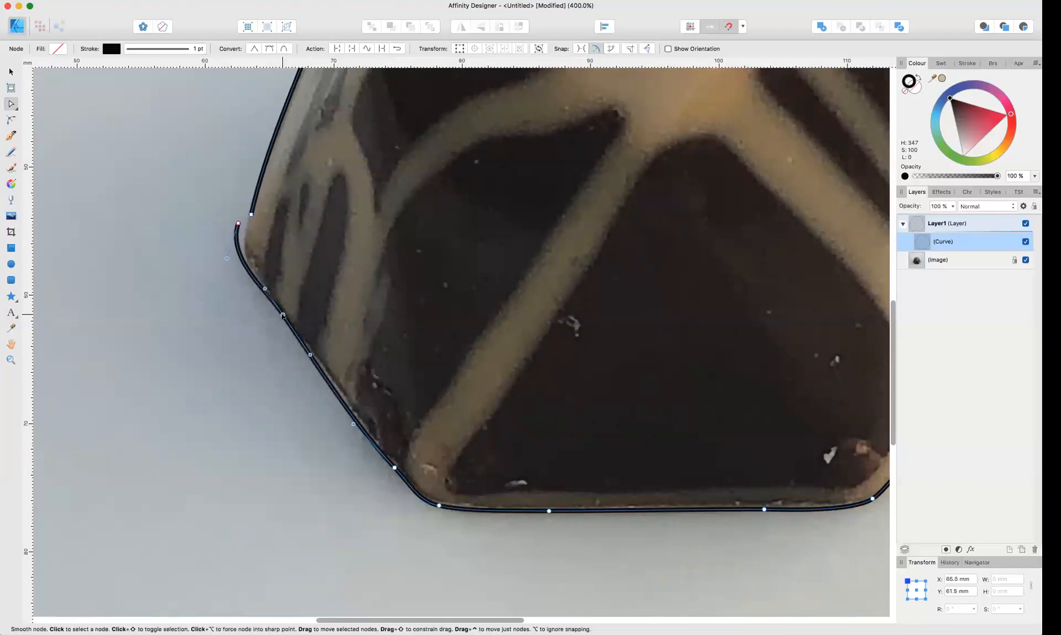
{"action": "left_click_drag", "start_coordinate": [264, 288], "coordinate": [263, 287]}
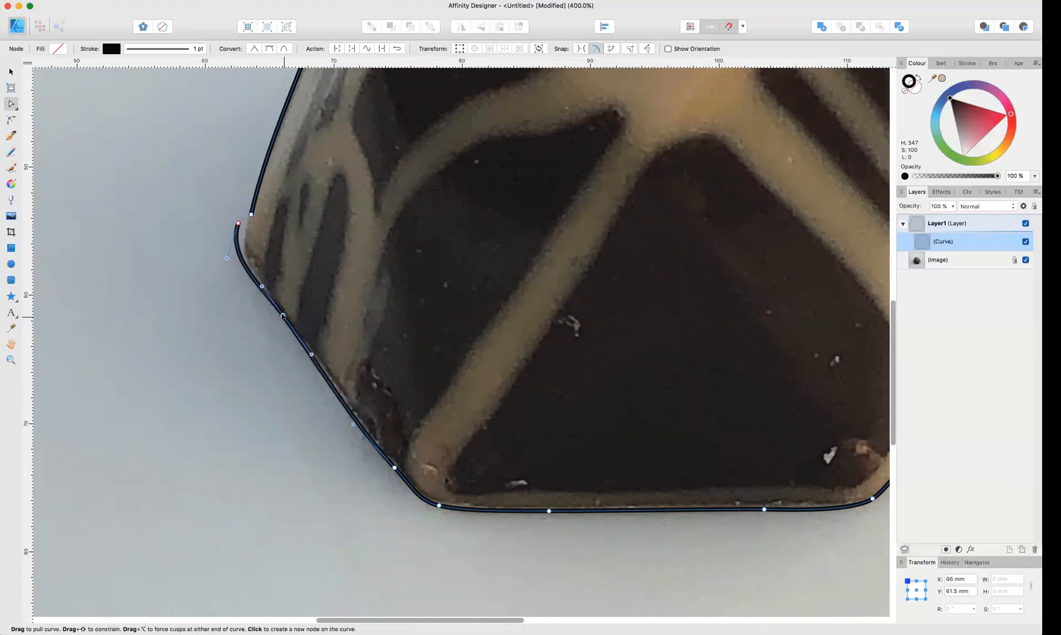
{"action": "left_click_drag", "start_coordinate": [278, 316], "coordinate": [279, 315]}
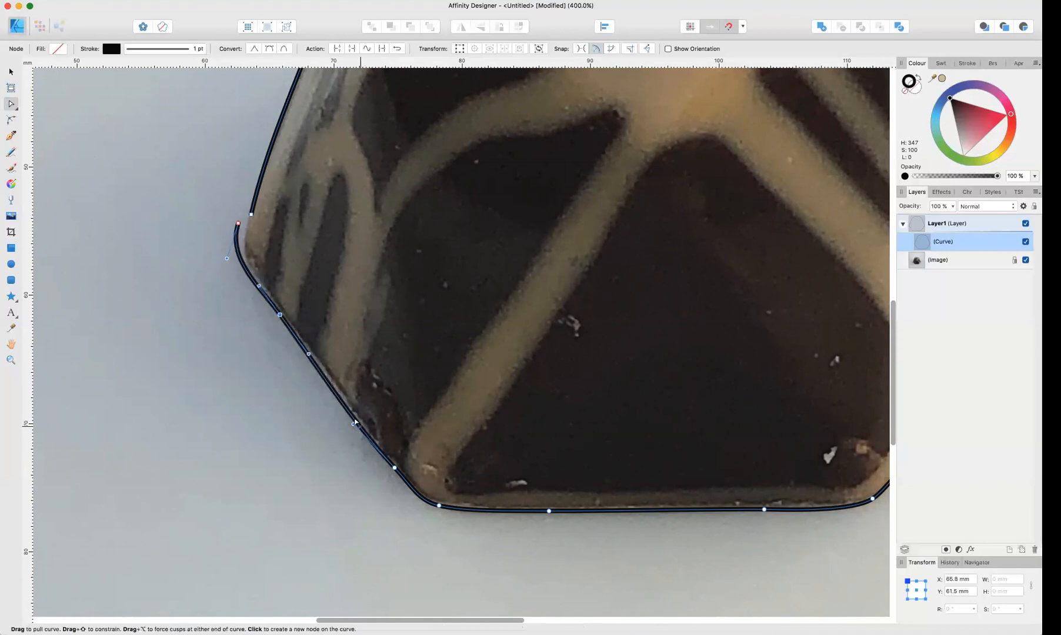
{"action": "left_click_drag", "start_coordinate": [354, 422], "coordinate": [356, 419]}
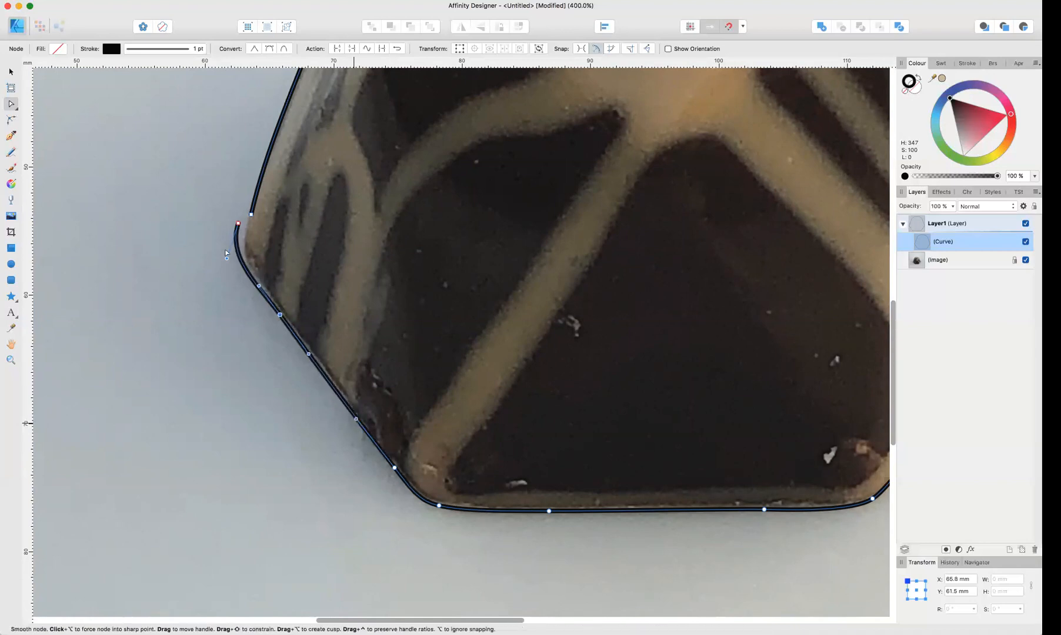
Step: Move the outline's open end node to about X 63.1 mm, Y 54.8 mm, join it with the other end, and deselect the curve
{"action": "scroll", "coordinate": [228, 253], "scroll_direction": "up", "scroll_amount": 2}
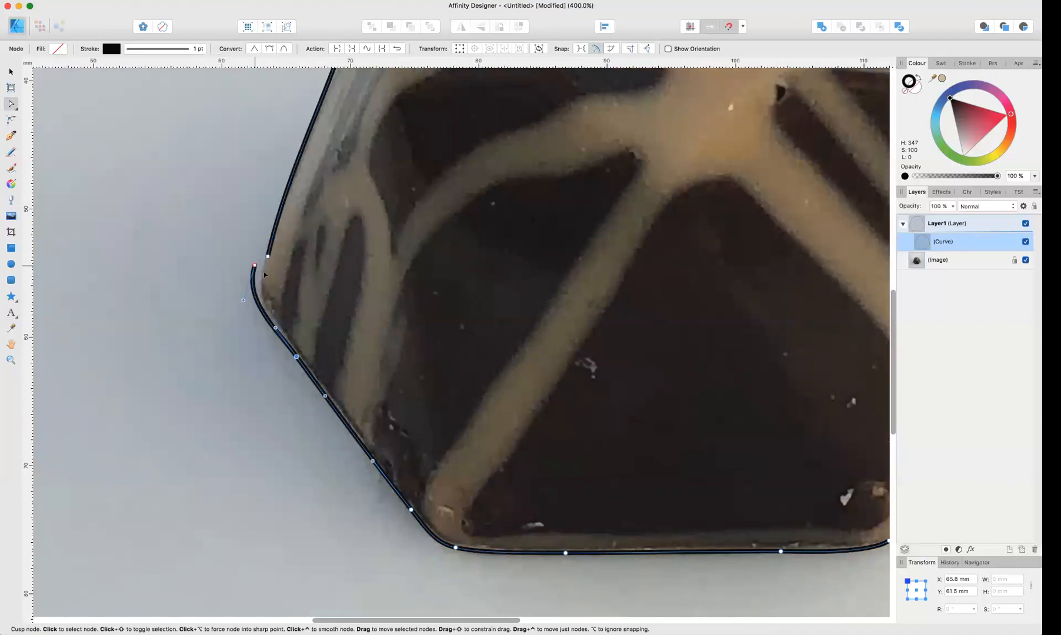
{"action": "left_click_drag", "start_coordinate": [254, 265], "coordinate": [262, 273]}
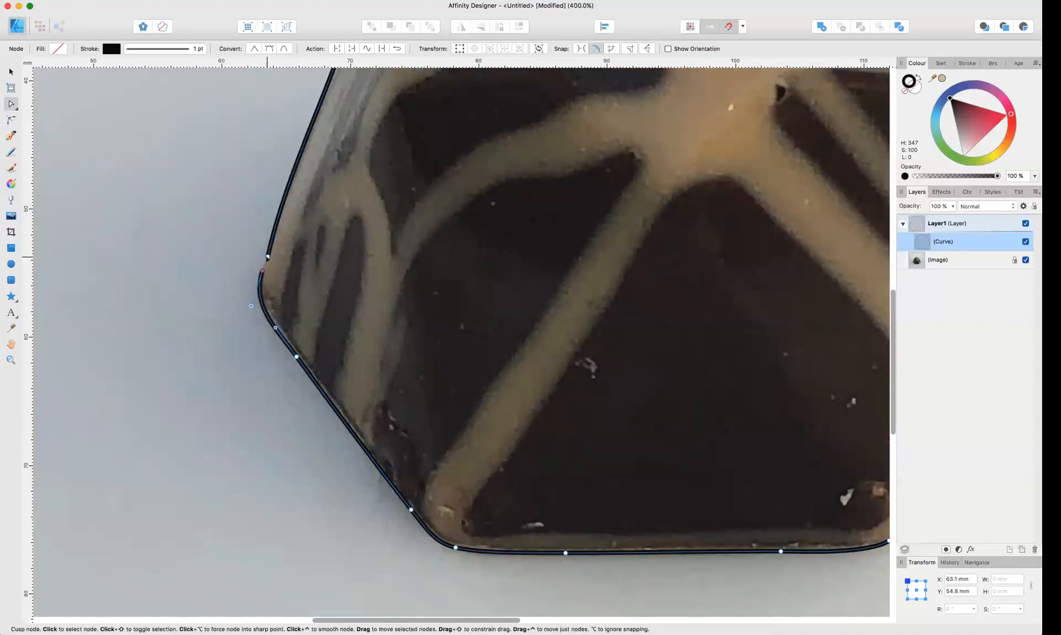
{"action": "left_click", "coordinate": [267, 257], "text": "shift"}
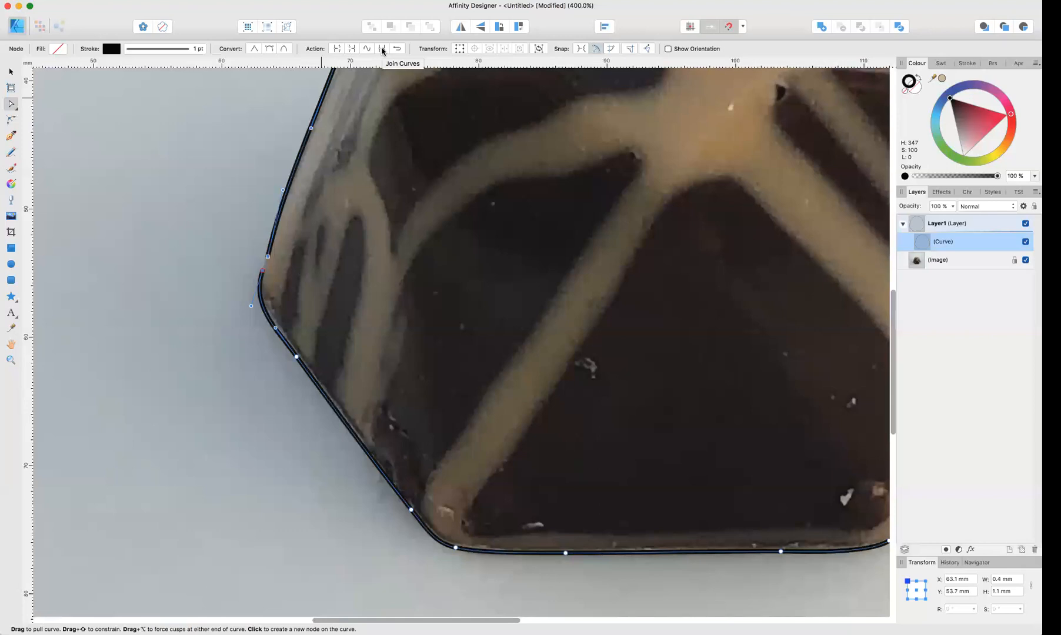
{"action": "left_click", "coordinate": [352, 49]}
{"action": "left_click", "coordinate": [11, 72]}
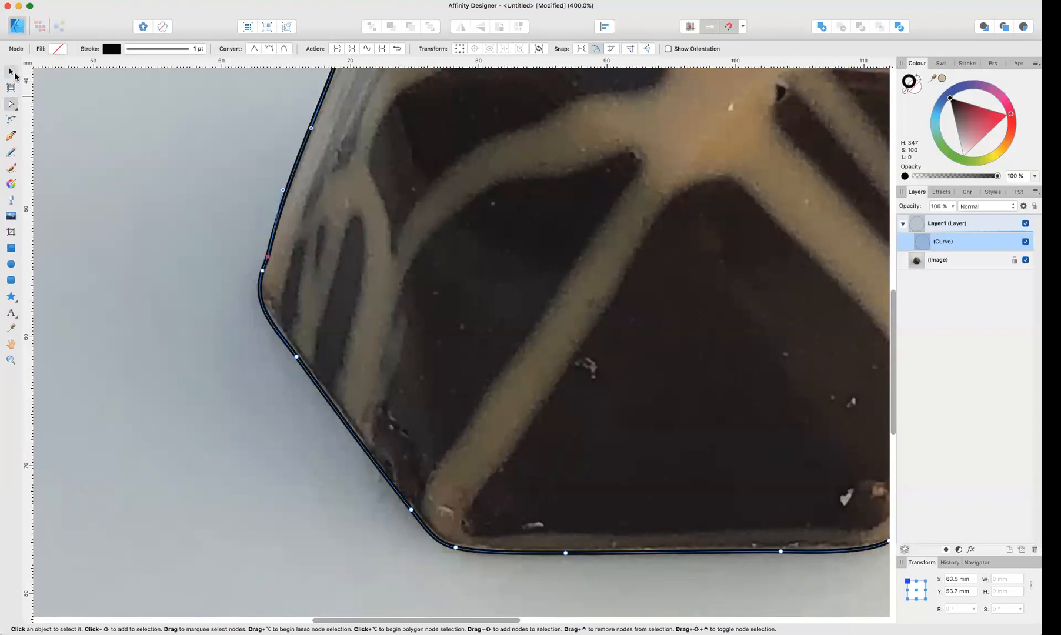
{"action": "left_click", "coordinate": [123, 169]}
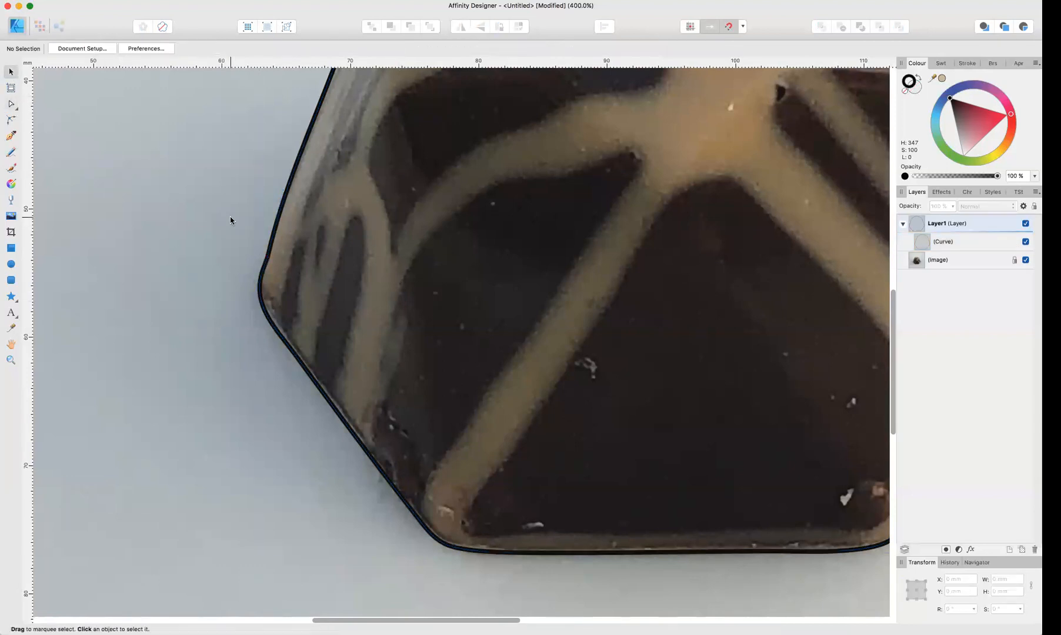
Step: Take the finished outline curve out of Layer1 and place it above that layer in the stack
{"action": "key", "text": "super+minus"}
{"action": "key", "text": "super+minus"}
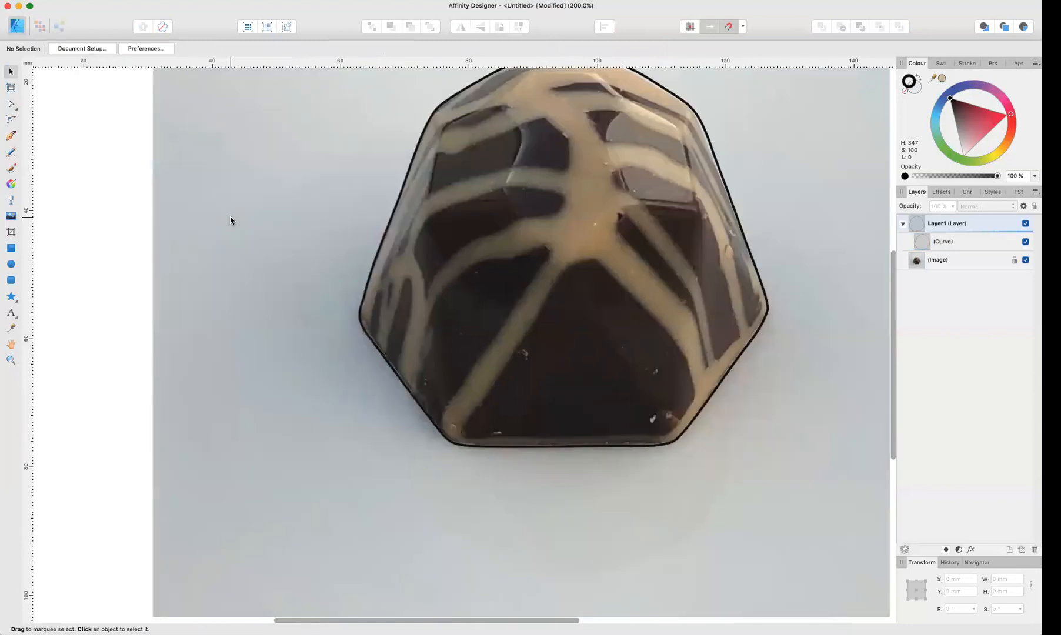
{"action": "scroll", "coordinate": [230, 217], "scroll_direction": "up", "scroll_amount": 2}
{"action": "scroll", "coordinate": [230, 217], "scroll_direction": "right", "scroll_amount": 2}
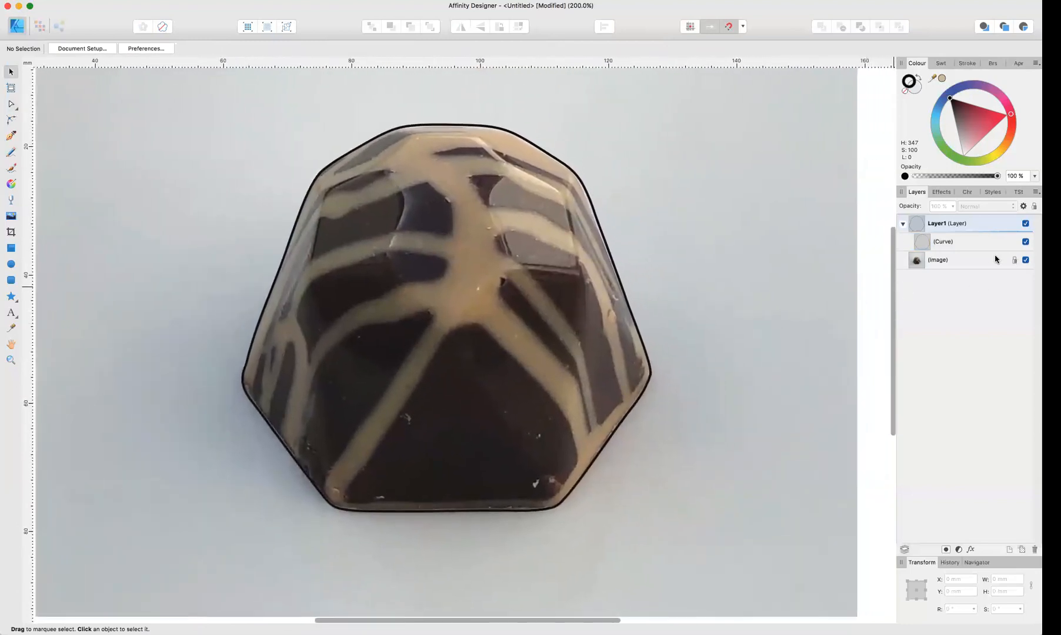
{"action": "left_click", "coordinate": [939, 244]}
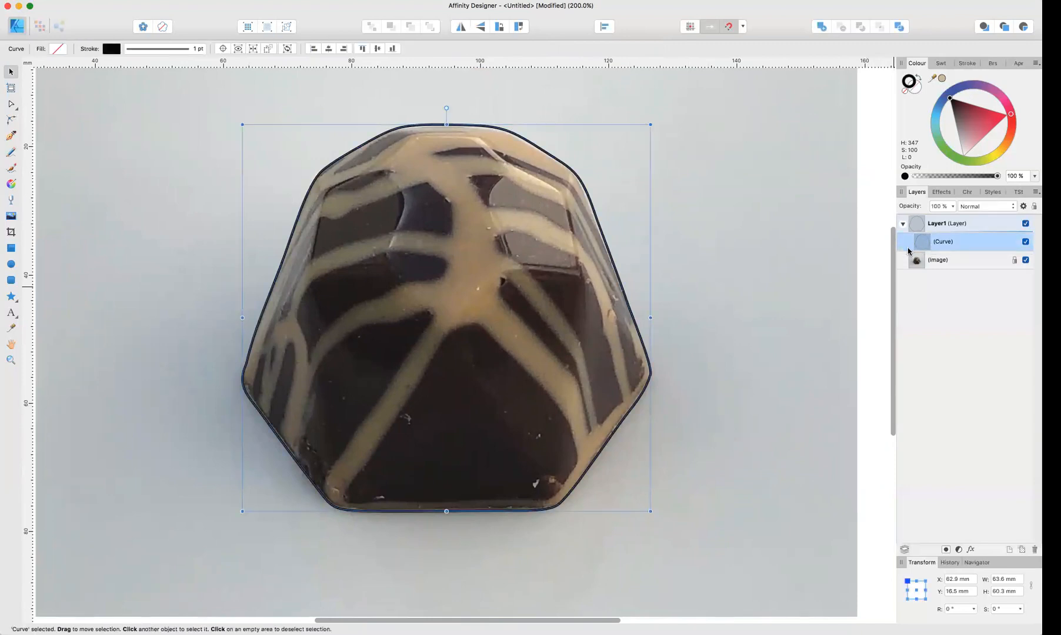
{"action": "left_click", "coordinate": [929, 227]}
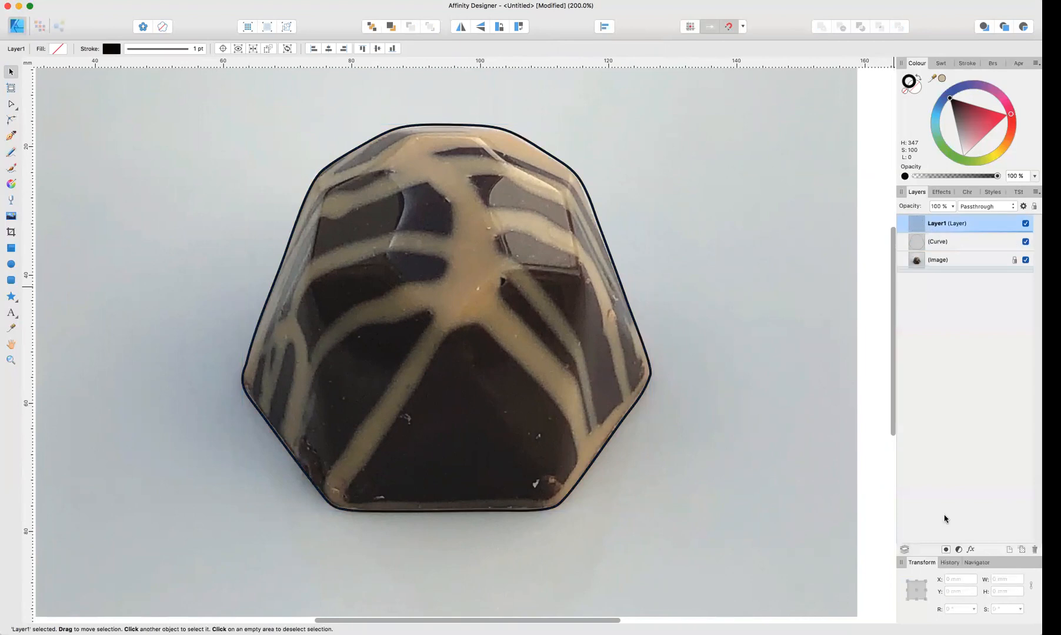
{"action": "left_click_drag", "start_coordinate": [972, 227], "coordinate": [922, 253]}
{"action": "left_click", "coordinate": [919, 223]}
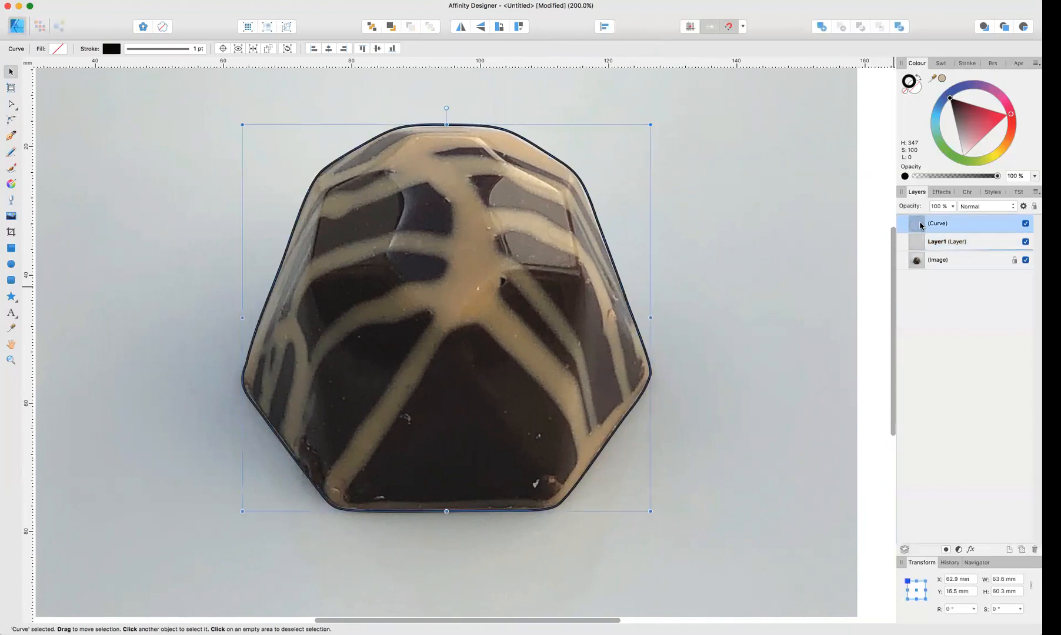
Step: Duplicate the outline curve twice to get three stacked copies
{"action": "right_click", "coordinate": [920, 225]}
{"action": "left_click", "coordinate": [911, 317]}
{"action": "right_click", "coordinate": [939, 225]}
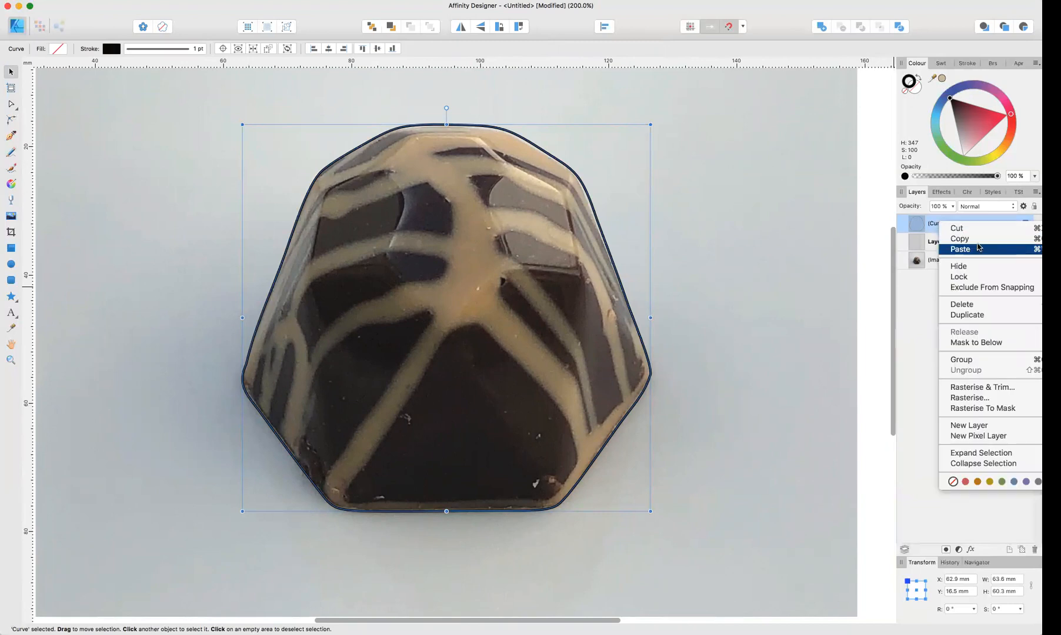
{"action": "left_click", "coordinate": [971, 318]}
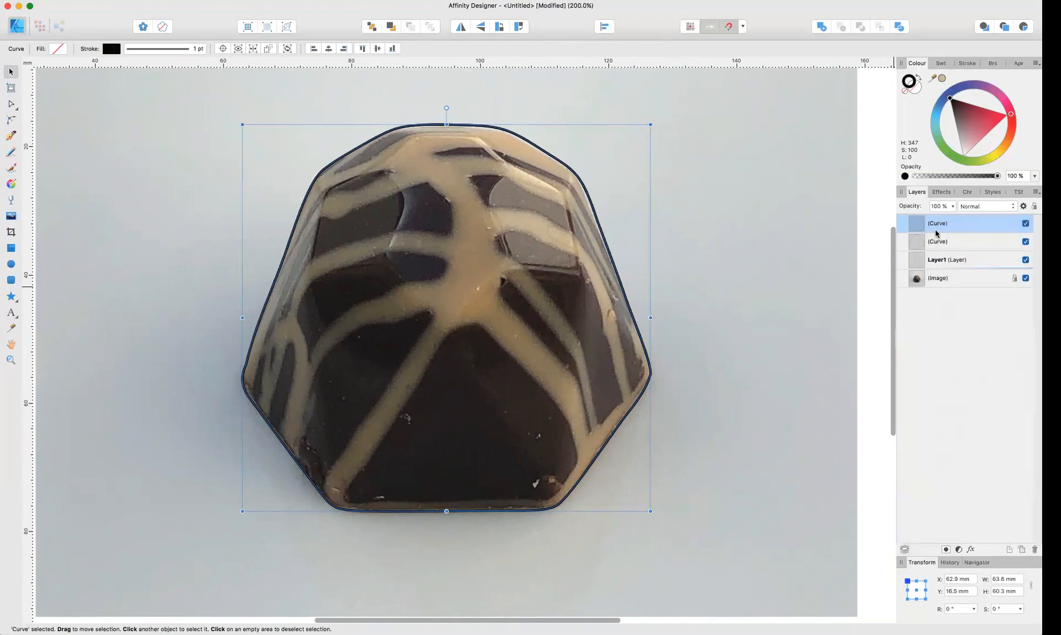
{"action": "right_click", "coordinate": [936, 228]}
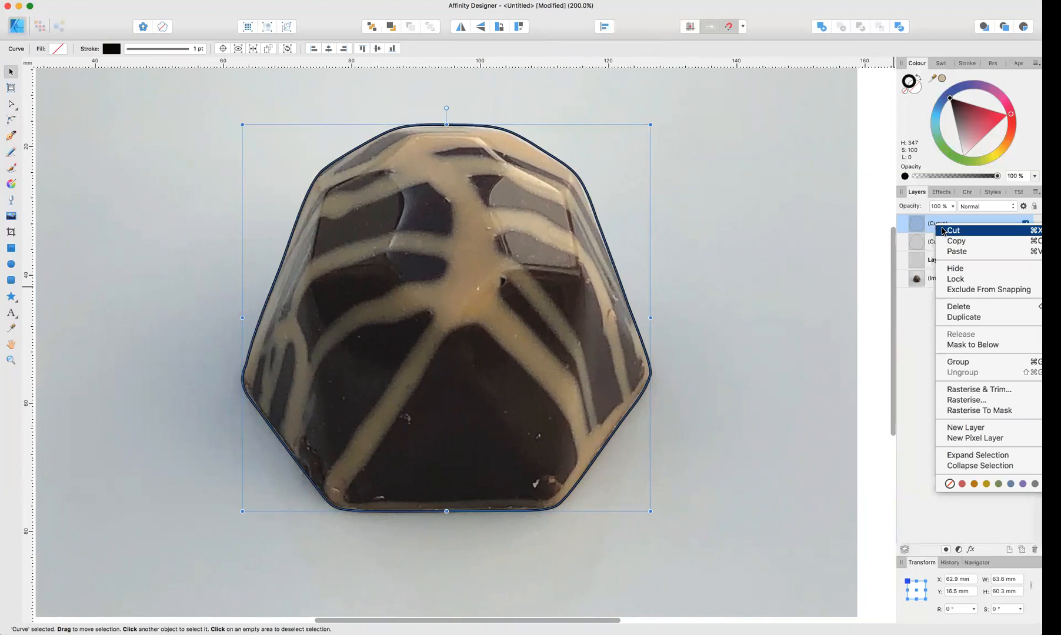
{"action": "left_click", "coordinate": [962, 316]}
Step: Name the lowest of the three outline curves Chocolate and the middle one White Chocolate
{"action": "double_click", "coordinate": [938, 259]}
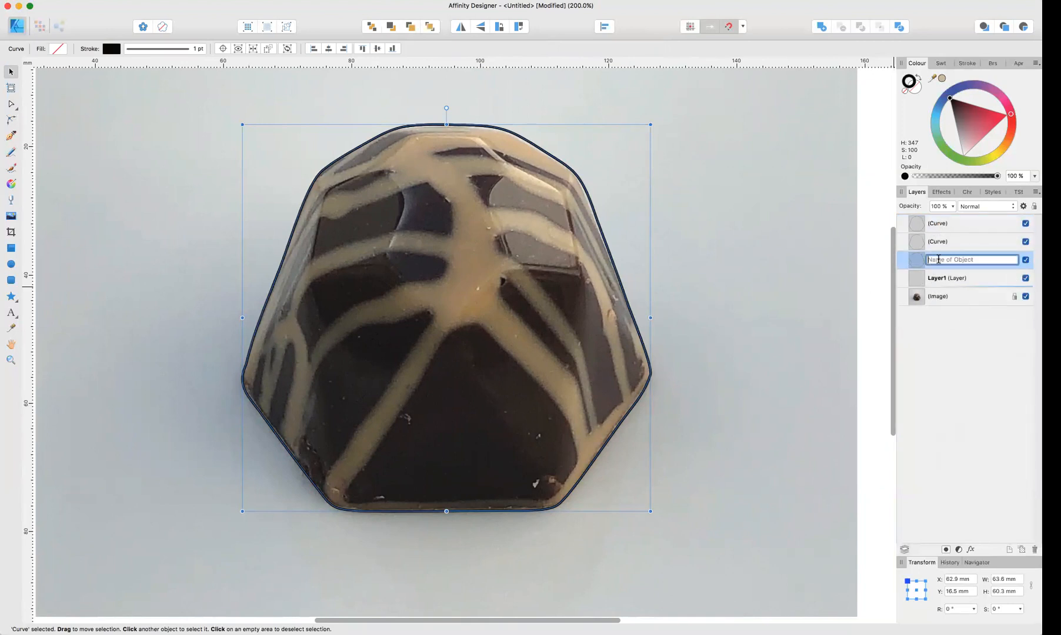
{"action": "type", "text": "Chocolate"}
{"action": "key", "text": "Return"}
{"action": "left_click", "coordinate": [947, 316]}
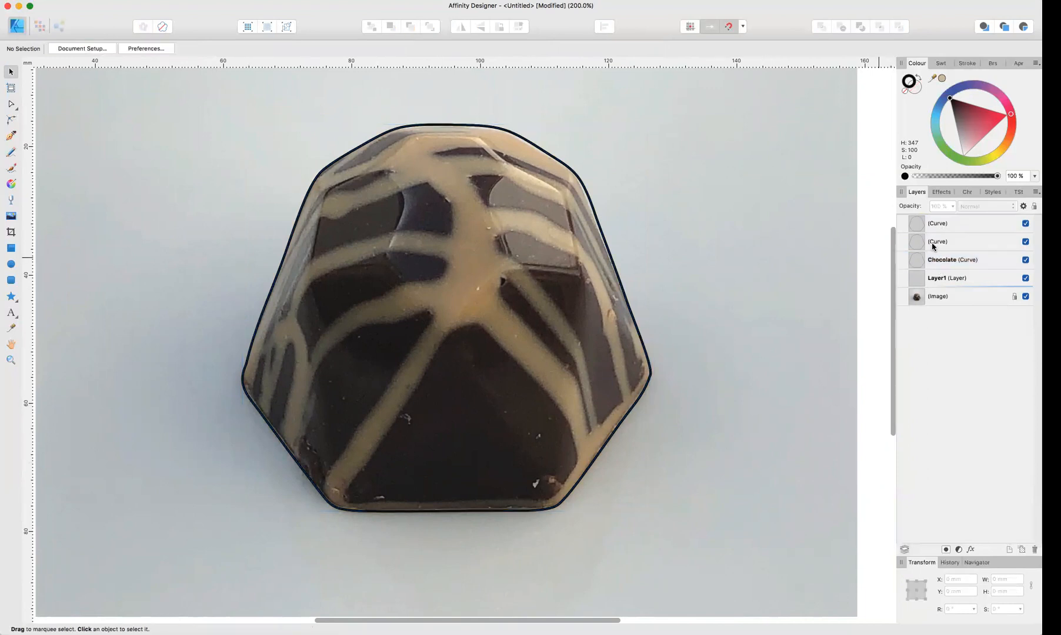
{"action": "double_click", "coordinate": [932, 244]}
{"action": "type", "text": "White Chocolate"}
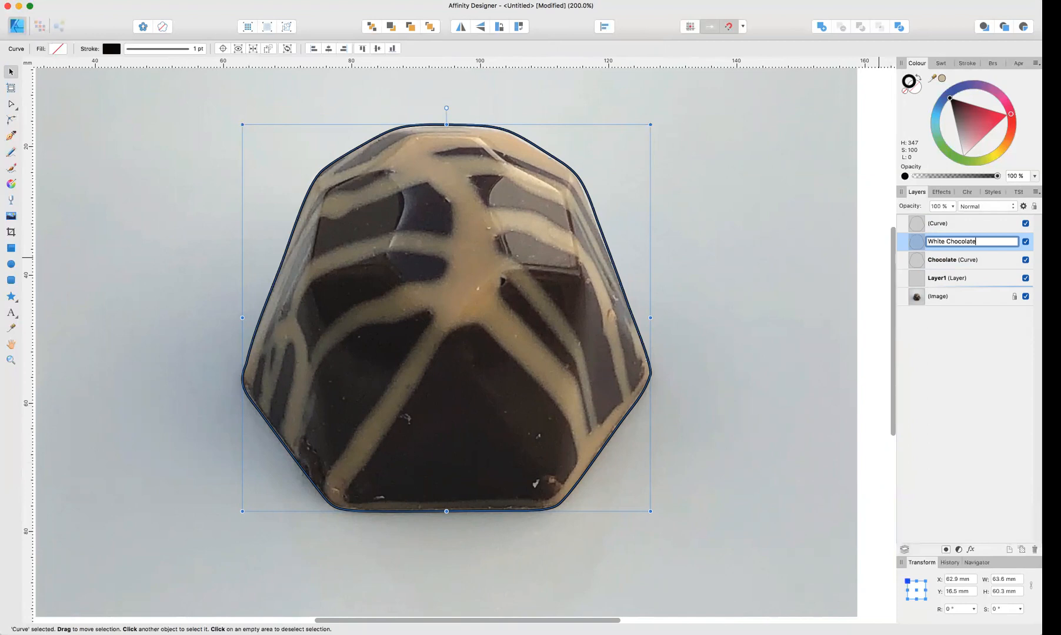
{"action": "key", "text": "Return"}
{"action": "left_click", "coordinate": [993, 326]}
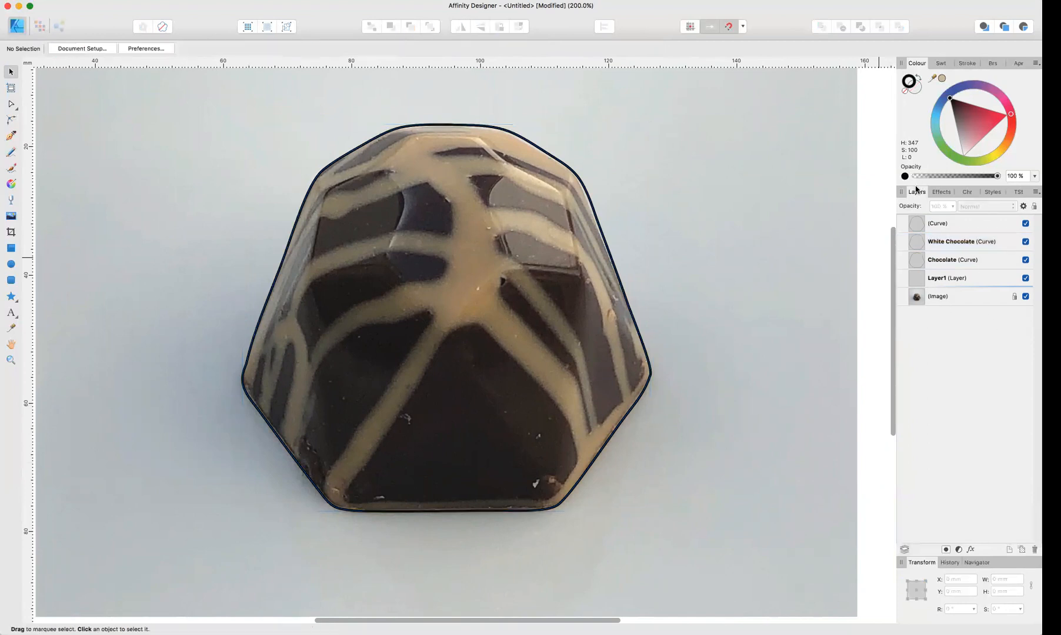
Step: Name the topmost outline curve Shading
{"action": "double_click", "coordinate": [936, 225]}
{"action": "type", "text": "Shading"}
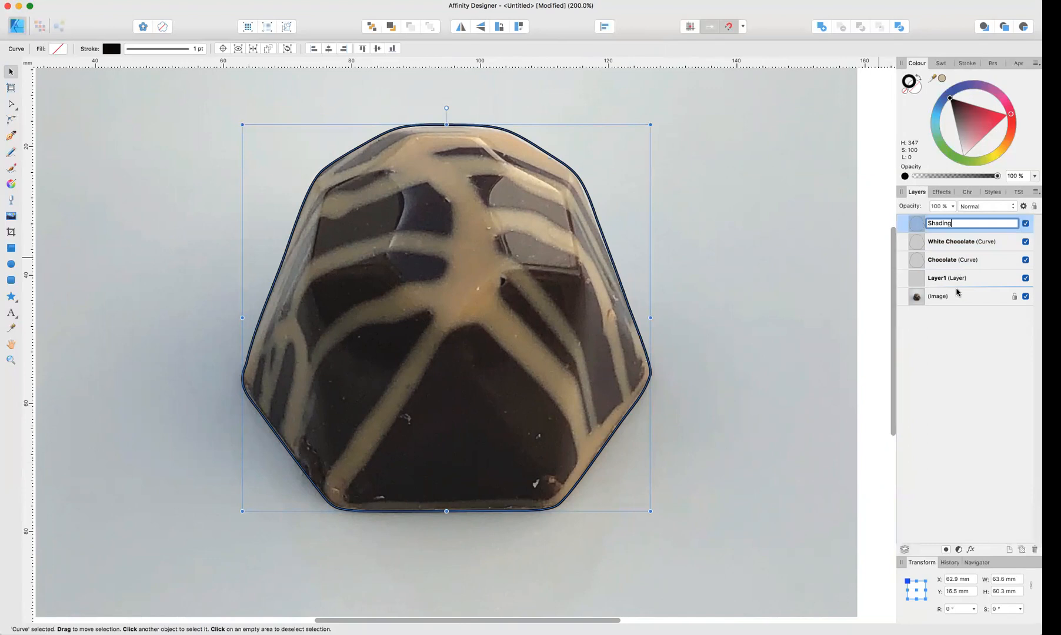
{"action": "key", "text": "Return"}
{"action": "left_click", "coordinate": [967, 349]}
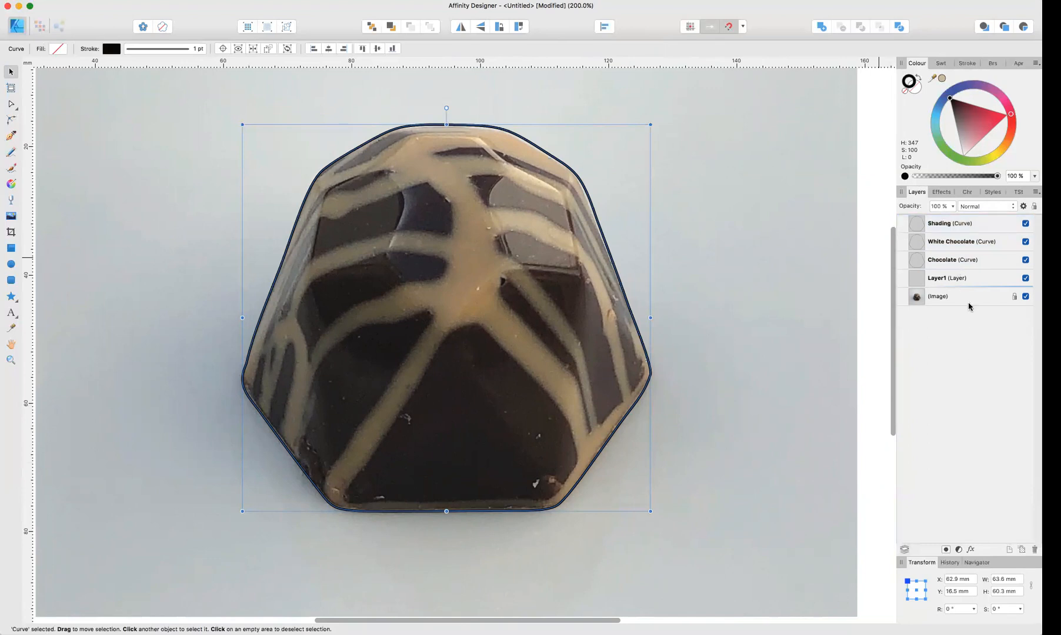
Step: Duplicate the Shading curve and name the new top copy Highlights
{"action": "right_click", "coordinate": [940, 221]}
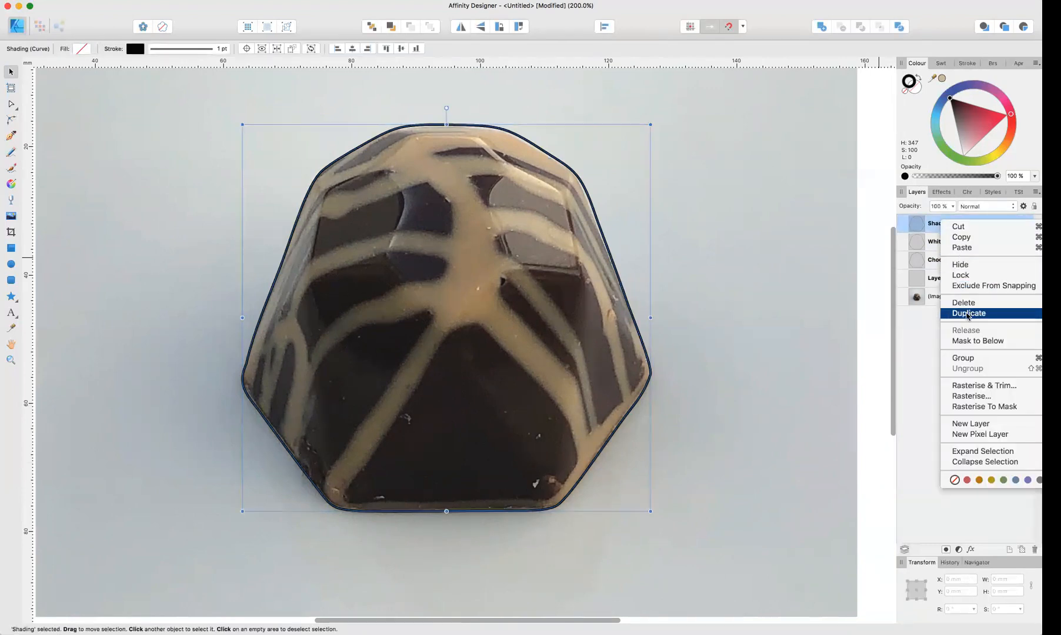
{"action": "left_click", "coordinate": [967, 313]}
{"action": "double_click", "coordinate": [941, 224]}
{"action": "type", "text": "Hi"}
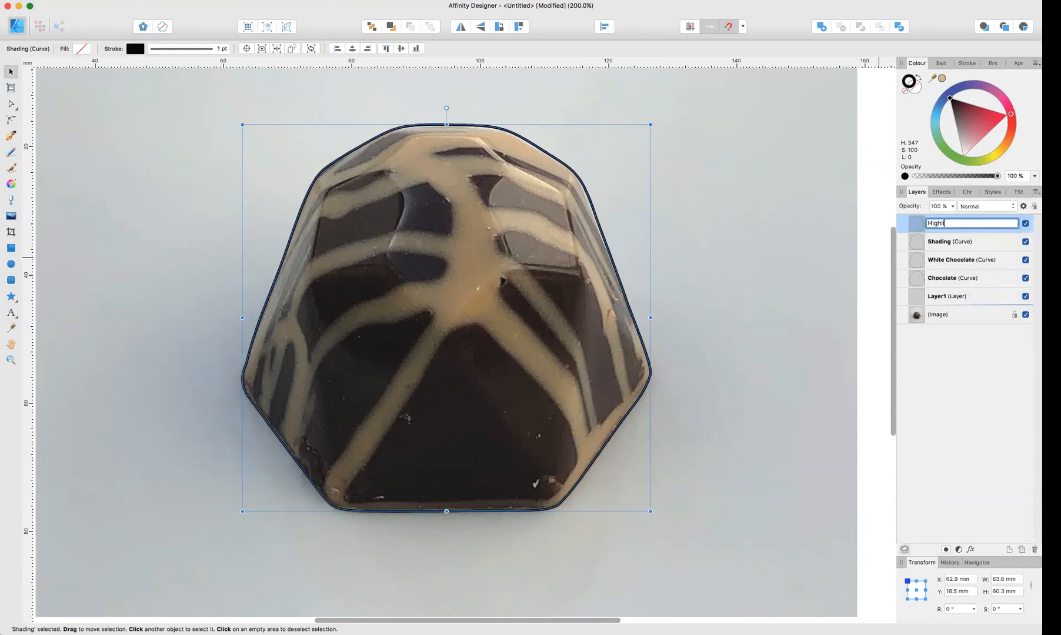
{"action": "type", "text": "ghlights"}
{"action": "left_click", "coordinate": [947, 386]}
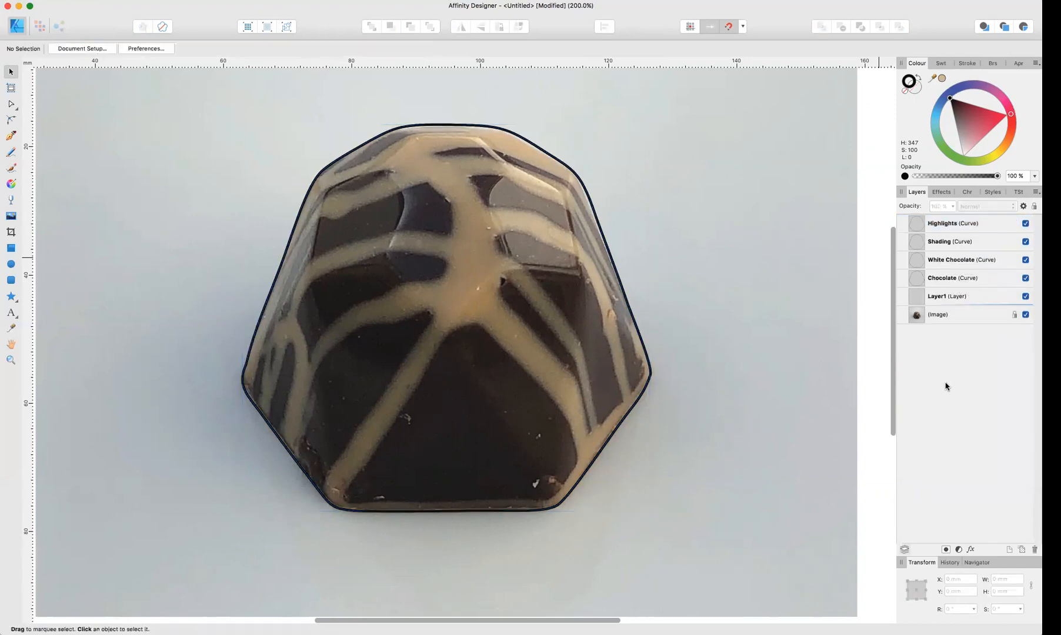
Step: Give the Chocolate curve a linear gradient fill running from the chocolate's lower-left edge to its upper-right facet
{"action": "left_click", "coordinate": [946, 283]}
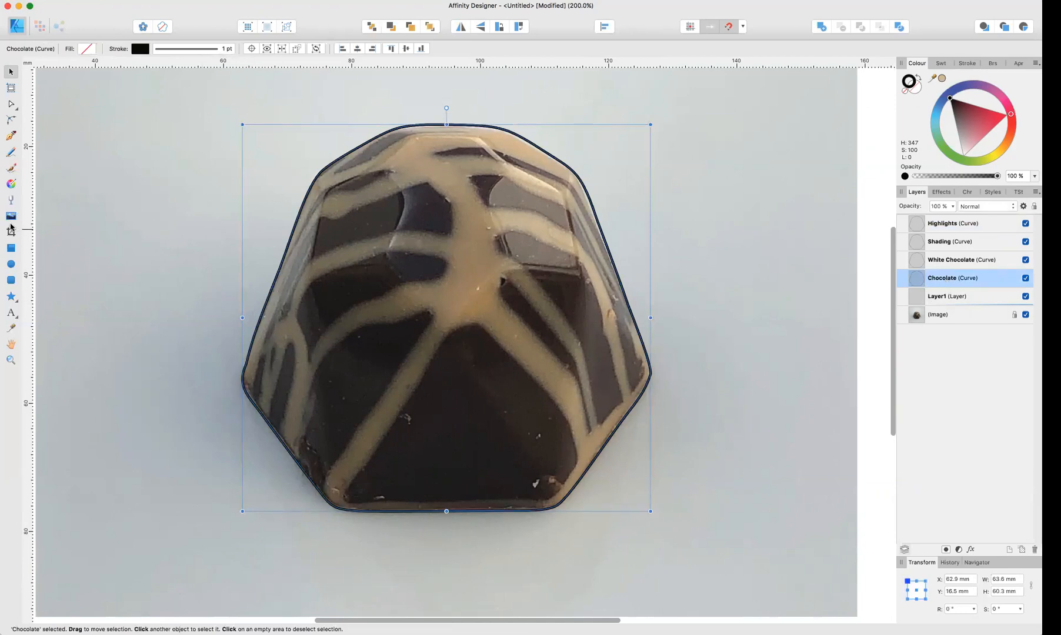
{"action": "left_click", "coordinate": [11, 185]}
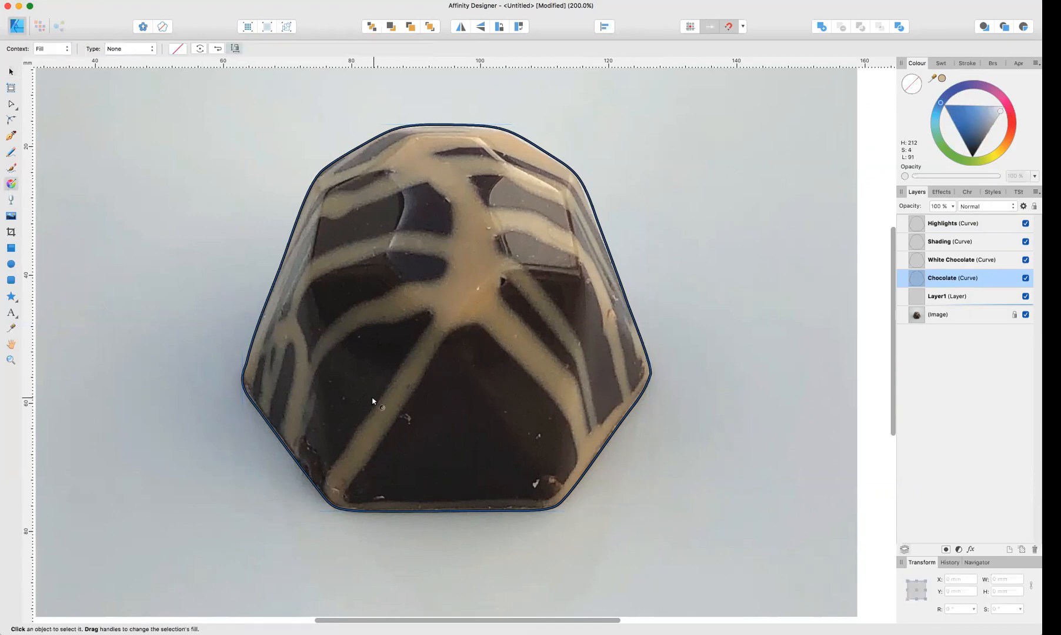
{"action": "left_click_drag", "start_coordinate": [303, 451], "coordinate": [572, 232]}
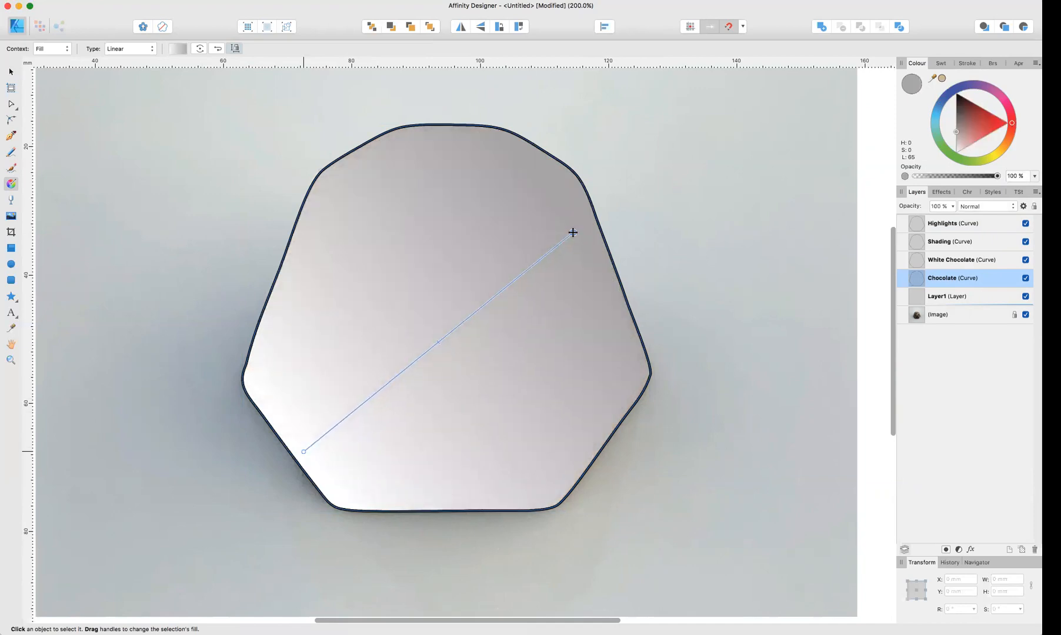
Step: Hide the Chocolate, White Chocolate, Shading and Highlights curves to expose the photo
{"action": "left_click", "coordinate": [1026, 279]}
{"action": "left_click", "coordinate": [1026, 242]}
{"action": "left_click", "coordinate": [1025, 223]}
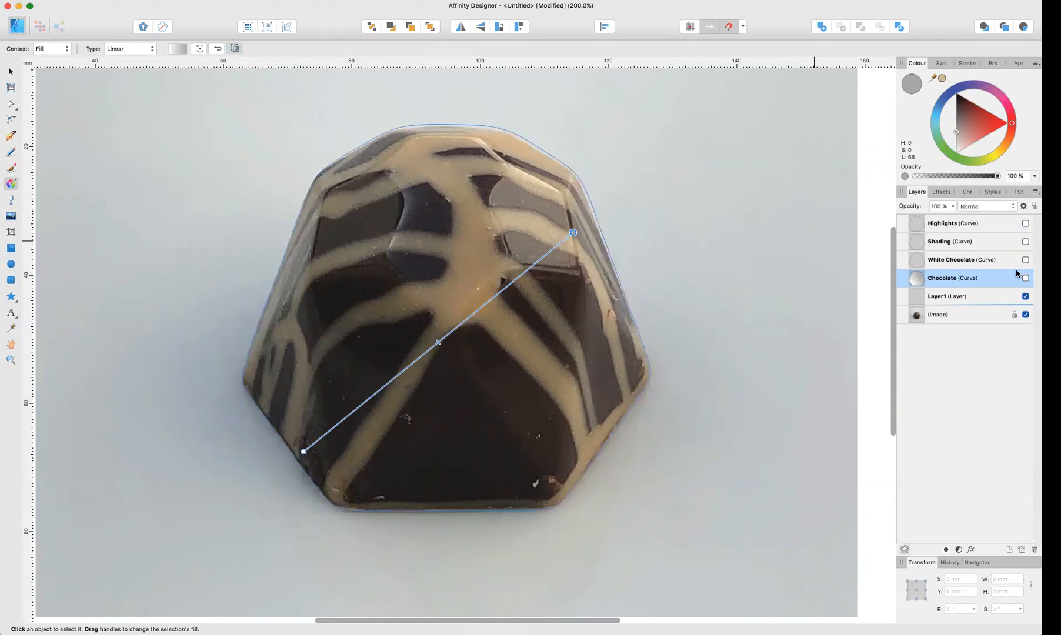
Step: Set the start colour of the Chocolate curve's gradient to a near-black sampled from the photo's dark lower-left area
{"action": "double_click", "coordinate": [971, 278]}
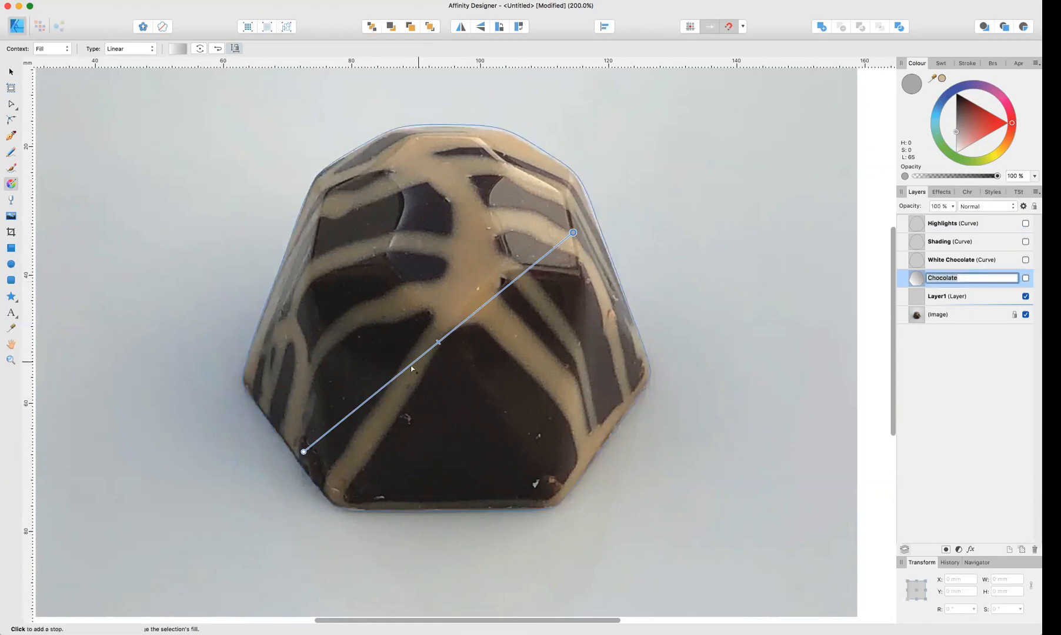
{"action": "left_click", "coordinate": [177, 51]}
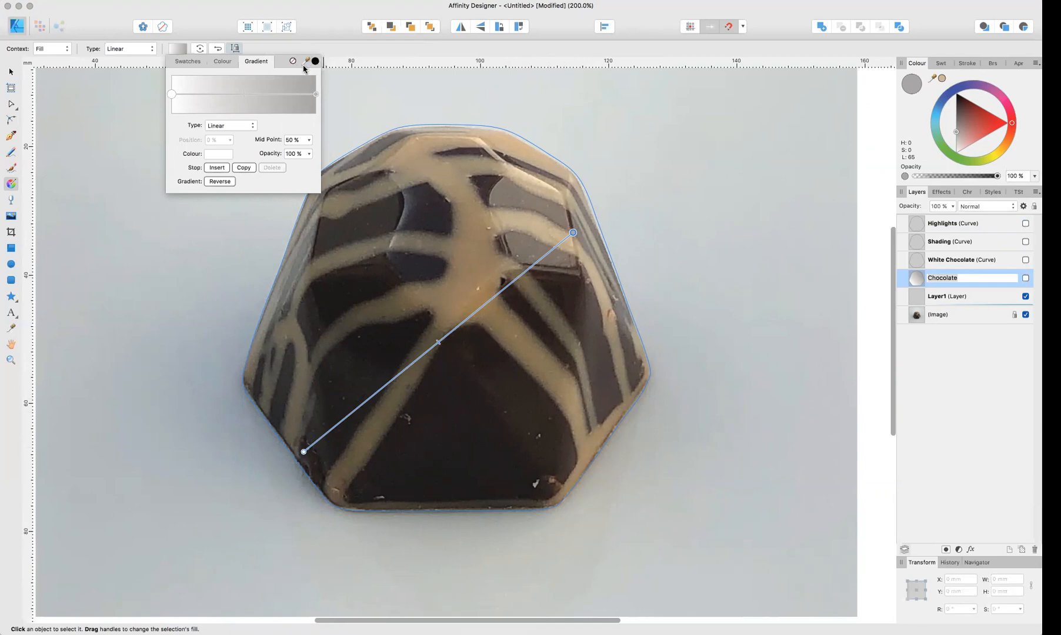
{"action": "left_click", "coordinate": [185, 65]}
{"action": "left_click", "coordinate": [221, 64]}
{"action": "left_click", "coordinate": [261, 64]}
{"action": "left_click_drag", "start_coordinate": [305, 61], "coordinate": [367, 496]}
{"action": "left_click", "coordinate": [316, 63]}
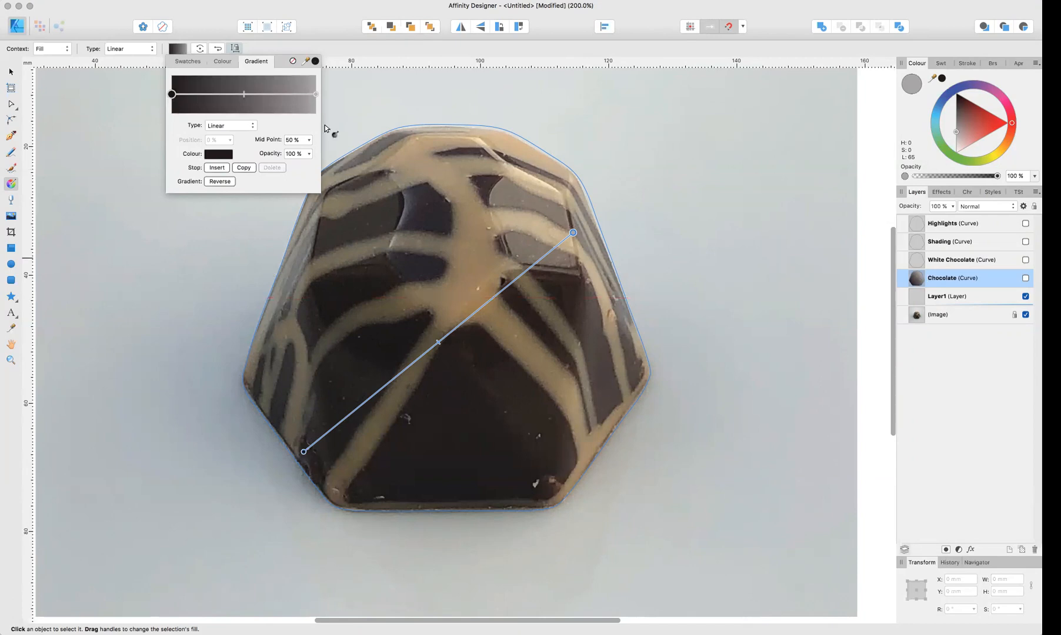
Step: Set the gradient's end colour to a grey-brown sampled from the photo's right-hand facets, about H 10, S 6, L 49
{"action": "left_click", "coordinate": [316, 94]}
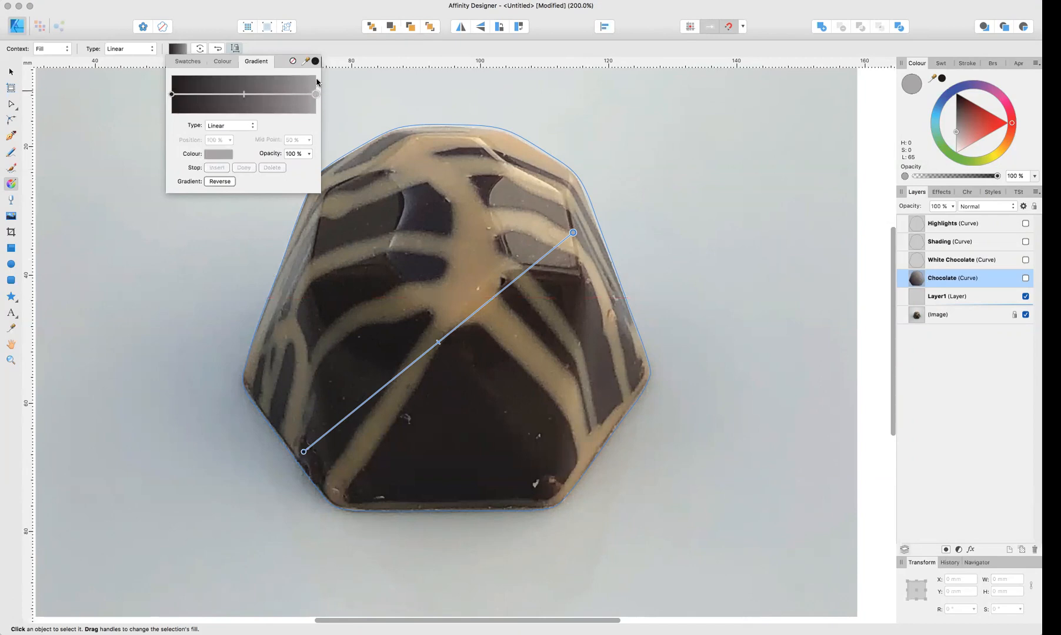
{"action": "left_click_drag", "start_coordinate": [316, 61], "coordinate": [605, 371]}
{"action": "left_click", "coordinate": [314, 61]}
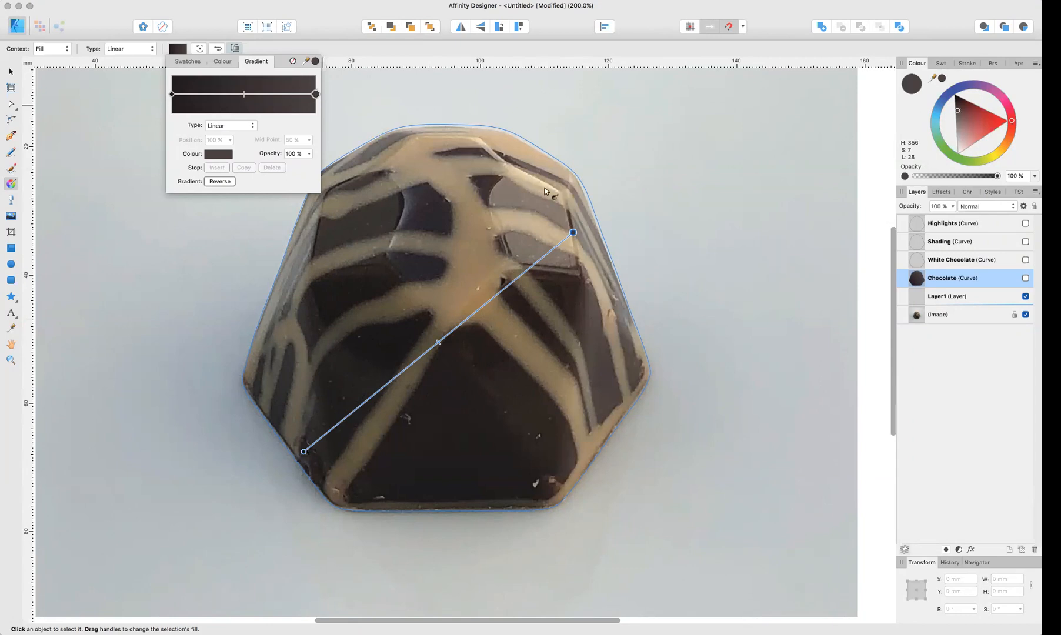
{"action": "left_click_drag", "start_coordinate": [314, 61], "coordinate": [579, 229]}
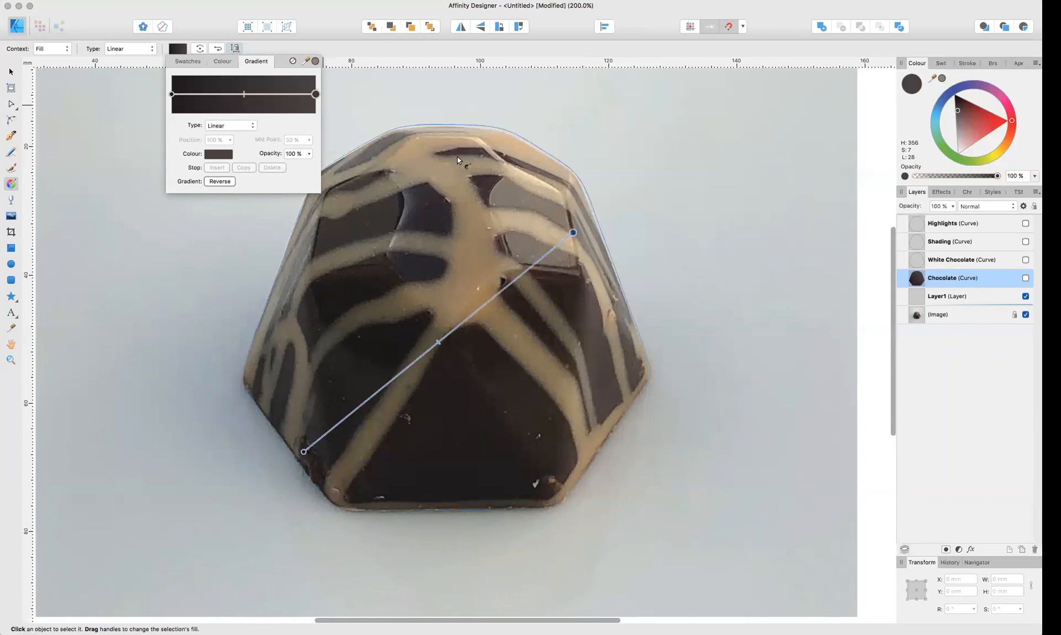
{"action": "left_click", "coordinate": [315, 63]}
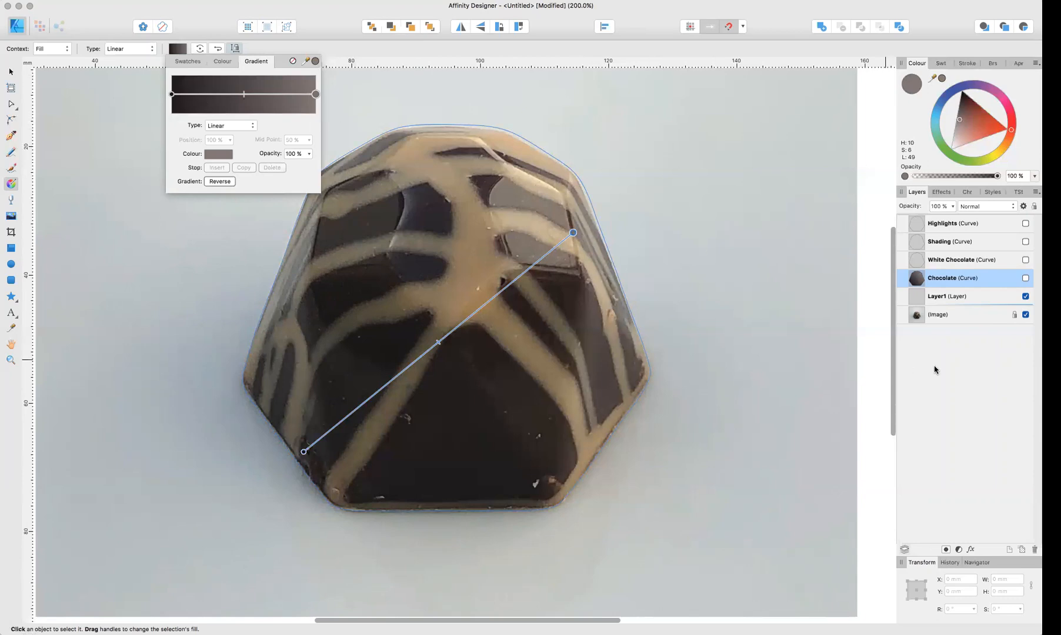
Step: Toggle the Chocolate curve's visibility to compare its gradient with the photo, leaving it hidden
{"action": "left_click", "coordinate": [1024, 278]}
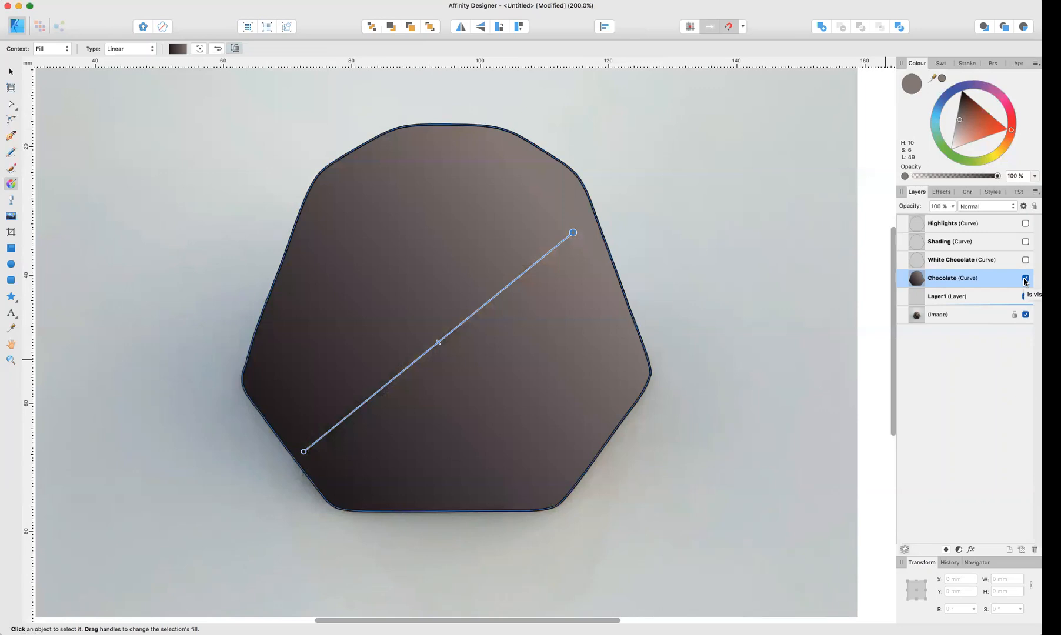
{"action": "left_click", "coordinate": [1024, 279]}
{"action": "left_click", "coordinate": [1024, 278]}
{"action": "left_click", "coordinate": [1025, 278]}
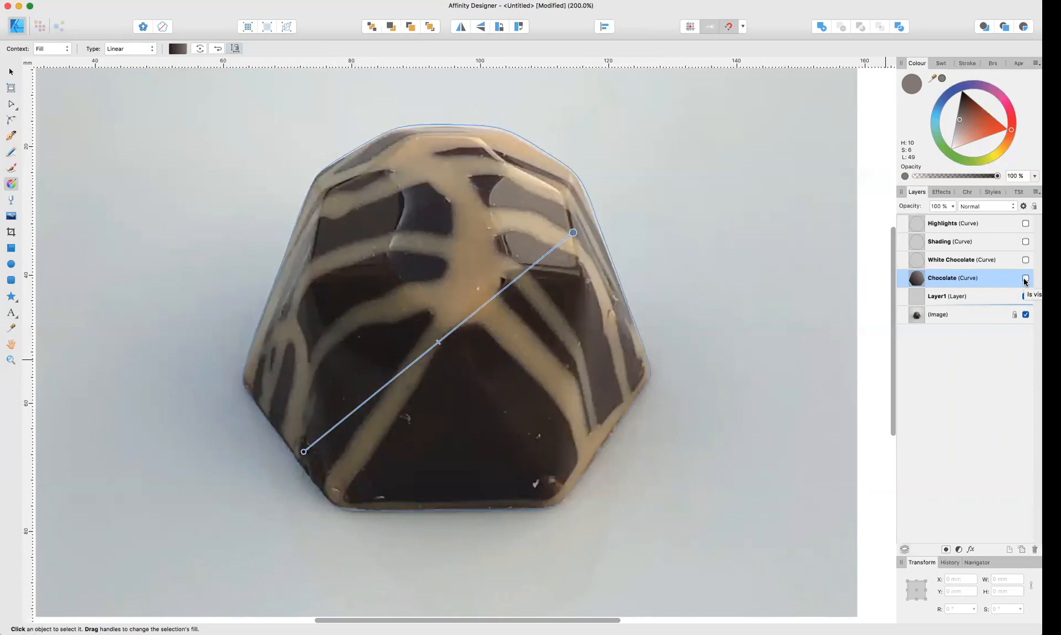
Step: Try a freehand Pencil stroke from the chocolate's lower-left corner up across its top, and undo it
{"action": "left_click", "coordinate": [963, 266]}
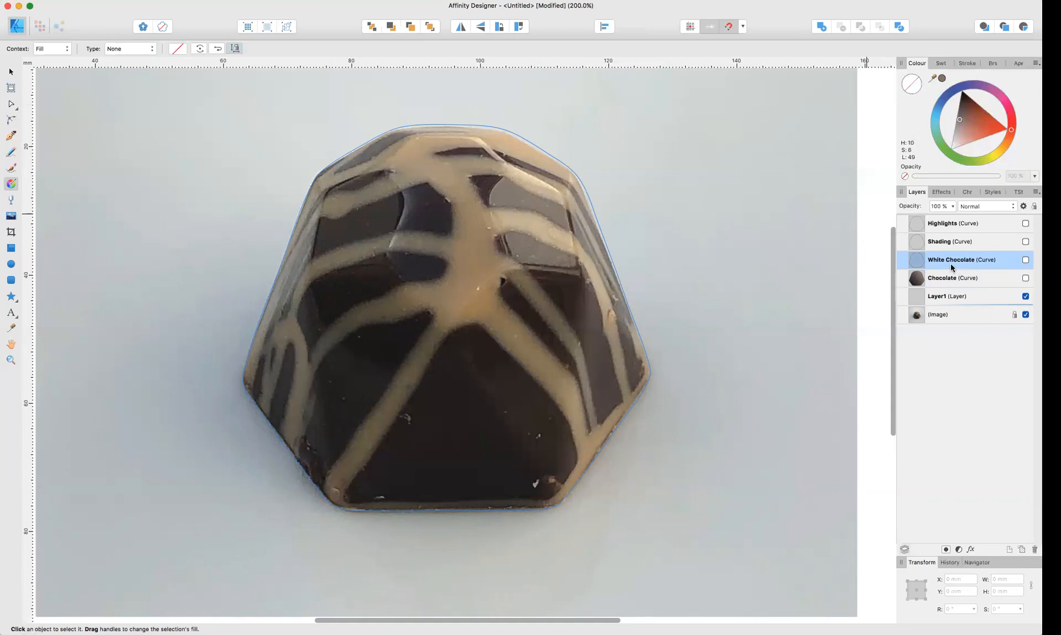
{"action": "left_click", "coordinate": [10, 154]}
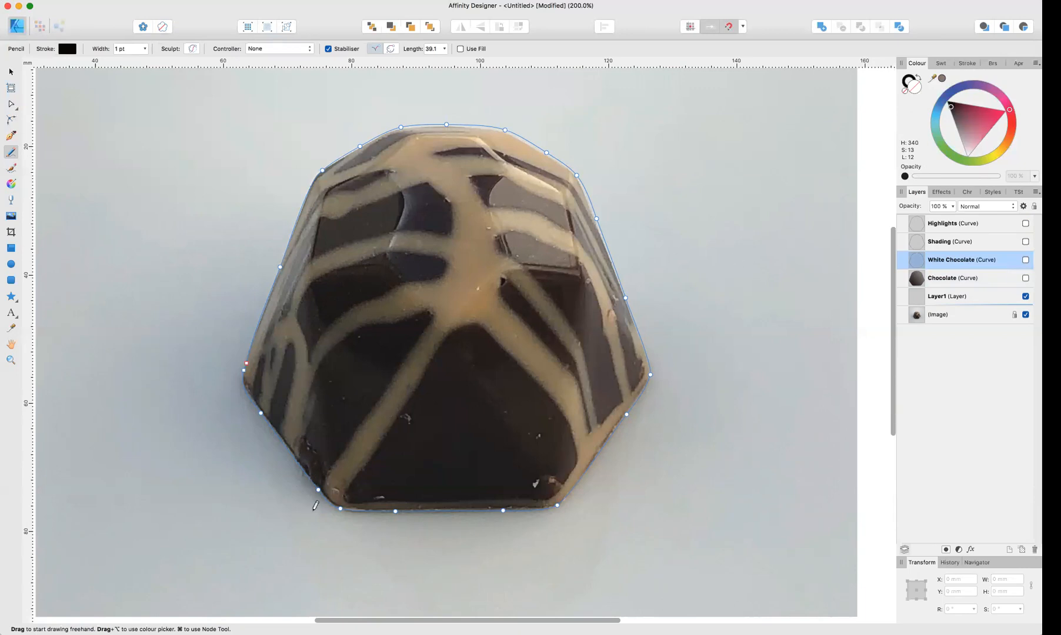
{"action": "mouse_move", "coordinate": [316, 505]}
{"action": "left_mouse_down"}
{"action": "mouse_move", "coordinate": [420, 401]}
{"action": "mouse_move", "coordinate": [501, 110]}
{"action": "mouse_move", "coordinate": [493, 238]}
{"action": "mouse_move", "coordinate": [503, 266]}
{"action": "left_mouse_up"}
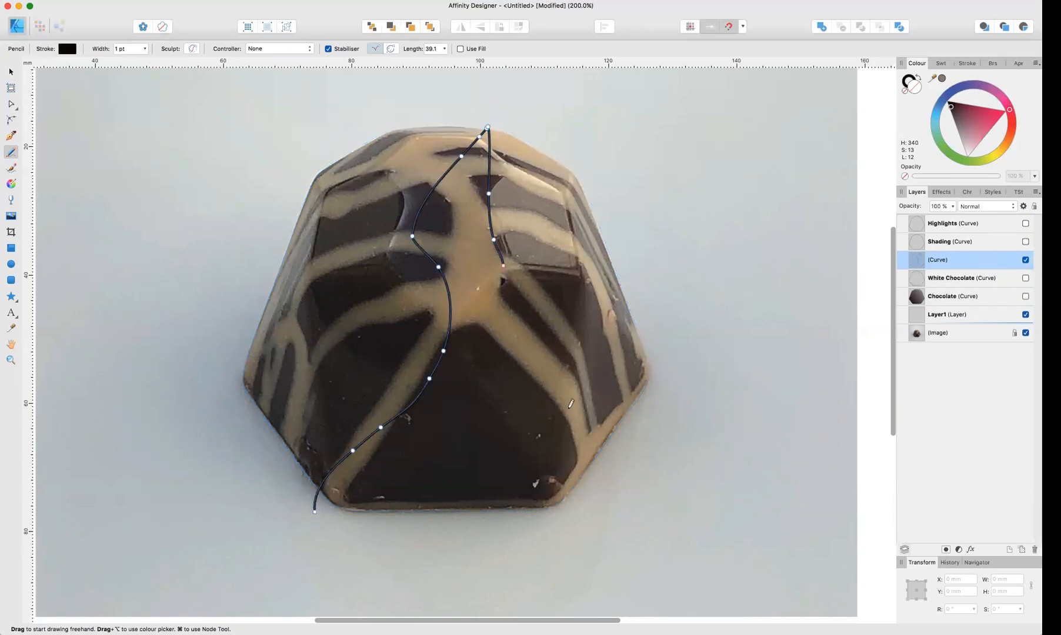
{"action": "key", "text": "super+z"}
Step: Set the Pencil stabiliser length to 10.6 and deselect the White Chocolate curve
{"action": "left_click", "coordinate": [445, 49]}
{"action": "left_click_drag", "start_coordinate": [440, 62], "coordinate": [423, 65]}
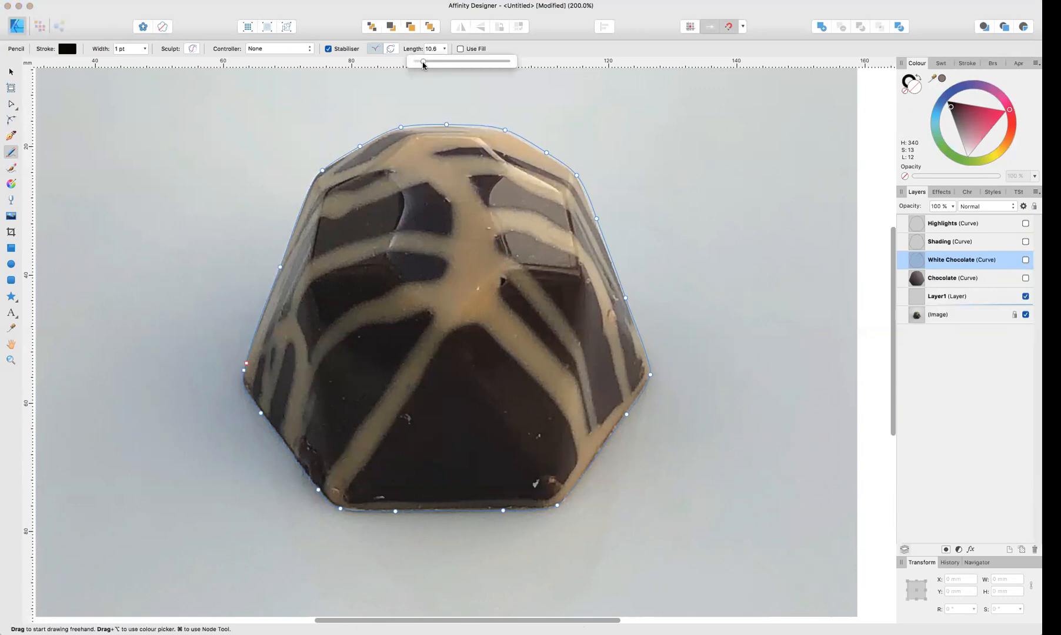
{"action": "left_click", "coordinate": [10, 72]}
{"action": "left_click", "coordinate": [90, 135]}
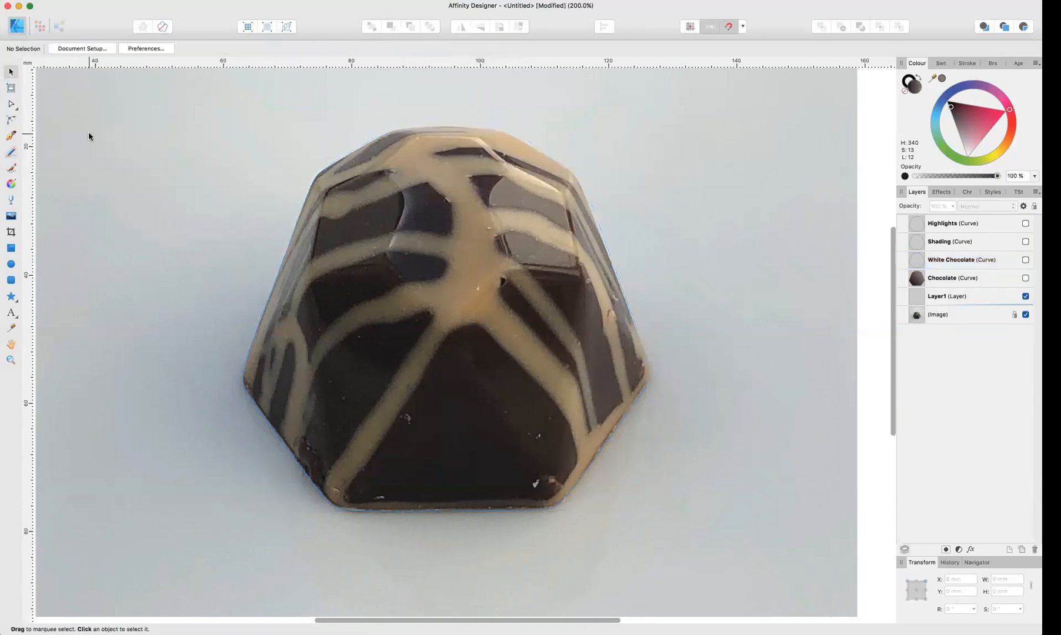
Step: Trace the white chocolate drizzle freehand with the Pencil, from the lower-left stripe around the left side, top and right stripes back to the lower left
{"action": "left_click", "coordinate": [8, 153]}
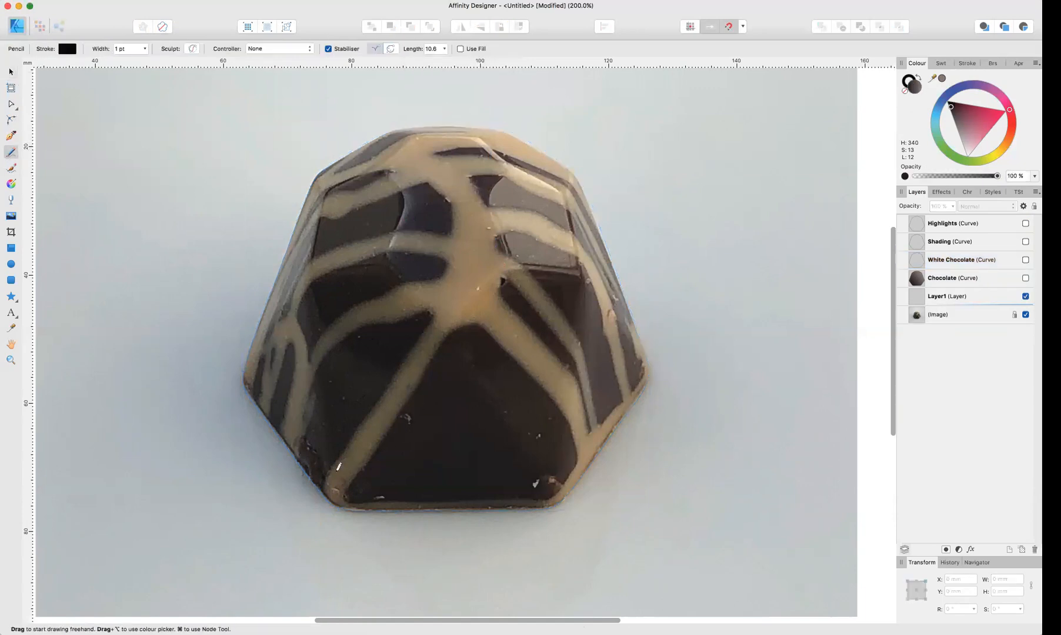
{"action": "mouse_move", "coordinate": [320, 504]}
{"action": "left_mouse_down"}
{"action": "mouse_move", "coordinate": [332, 467]}
{"action": "mouse_move", "coordinate": [431, 322]}
{"action": "mouse_move", "coordinate": [415, 315]}
{"action": "mouse_move", "coordinate": [337, 341]}
{"action": "mouse_move", "coordinate": [308, 388]}
{"action": "mouse_move", "coordinate": [291, 458]}
{"action": "mouse_move", "coordinate": [273, 458]}
{"action": "left_mouse_up"}
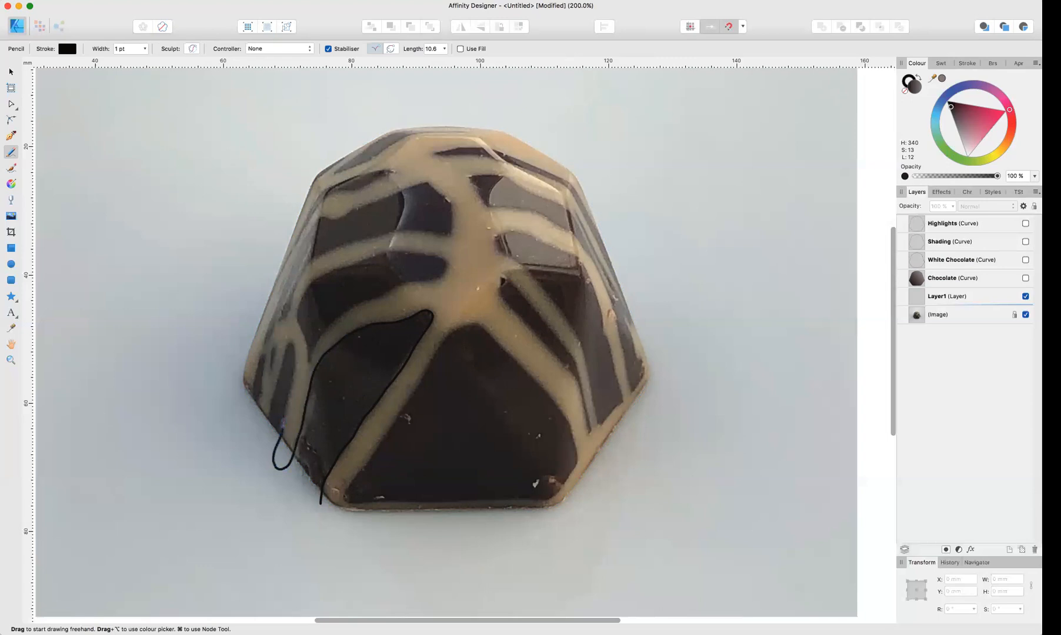
{"action": "mouse_move", "coordinate": [286, 406]}
{"action": "left_mouse_down"}
{"action": "mouse_move", "coordinate": [291, 340]}
{"action": "mouse_move", "coordinate": [254, 437]}
{"action": "mouse_move", "coordinate": [263, 355]}
{"action": "mouse_move", "coordinate": [235, 407]}
{"action": "mouse_move", "coordinate": [227, 361]}
{"action": "mouse_move", "coordinate": [280, 208]}
{"action": "mouse_move", "coordinate": [309, 160]}
{"action": "mouse_move", "coordinate": [352, 135]}
{"action": "mouse_move", "coordinate": [356, 154]}
{"action": "left_mouse_up"}
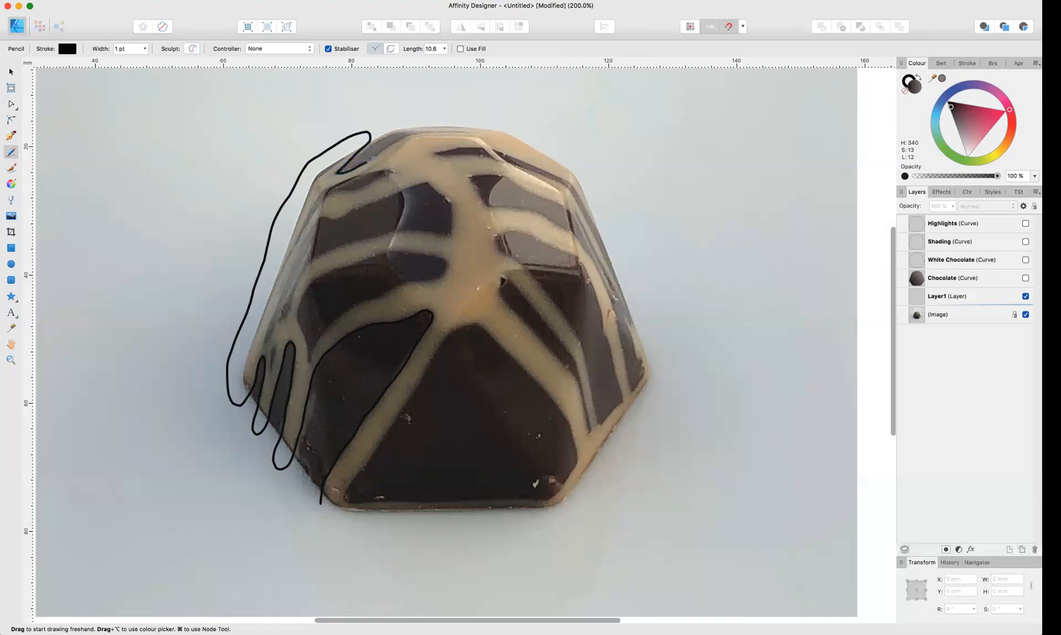
{"action": "mouse_move", "coordinate": [406, 136]}
{"action": "left_mouse_down"}
{"action": "mouse_move", "coordinate": [515, 118]}
{"action": "mouse_move", "coordinate": [587, 137]}
{"action": "mouse_move", "coordinate": [602, 210]}
{"action": "mouse_move", "coordinate": [495, 152]}
{"action": "mouse_move", "coordinate": [428, 155]}
{"action": "mouse_move", "coordinate": [485, 153]}
{"action": "mouse_move", "coordinate": [575, 195]}
{"action": "mouse_move", "coordinate": [615, 278]}
{"action": "mouse_move", "coordinate": [566, 208]}
{"action": "mouse_move", "coordinate": [505, 176]}
{"action": "mouse_move", "coordinate": [586, 236]}
{"action": "mouse_move", "coordinate": [507, 178]}
{"action": "mouse_move", "coordinate": [471, 177]}
{"action": "mouse_move", "coordinate": [481, 204]}
{"action": "mouse_move", "coordinate": [552, 219]}
{"action": "mouse_move", "coordinate": [601, 269]}
{"action": "mouse_move", "coordinate": [612, 299]}
{"action": "left_mouse_up"}
{"action": "mouse_move", "coordinate": [621, 340]}
{"action": "left_mouse_down"}
{"action": "mouse_move", "coordinate": [629, 428]}
{"action": "mouse_move", "coordinate": [637, 404]}
{"action": "mouse_move", "coordinate": [585, 263]}
{"action": "mouse_move", "coordinate": [513, 233]}
{"action": "mouse_move", "coordinate": [493, 234]}
{"action": "mouse_move", "coordinate": [440, 347]}
{"action": "left_mouse_up"}
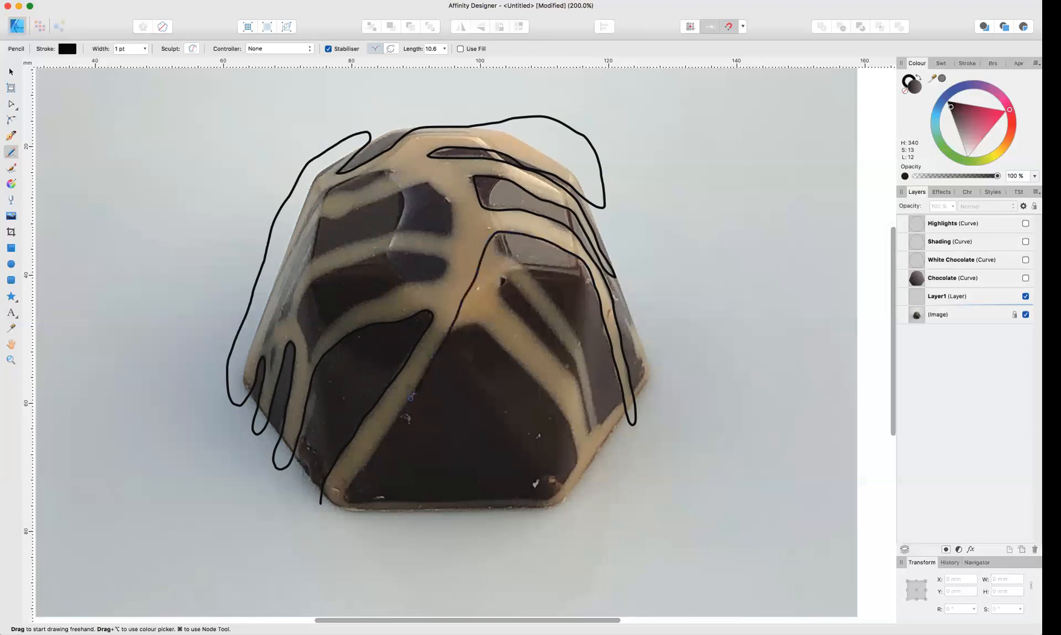
{"action": "mouse_move", "coordinate": [351, 483]}
{"action": "left_mouse_down"}
{"action": "mouse_move", "coordinate": [321, 542]}
{"action": "mouse_move", "coordinate": [312, 525]}
{"action": "mouse_move", "coordinate": [323, 495]}
{"action": "left_mouse_up"}
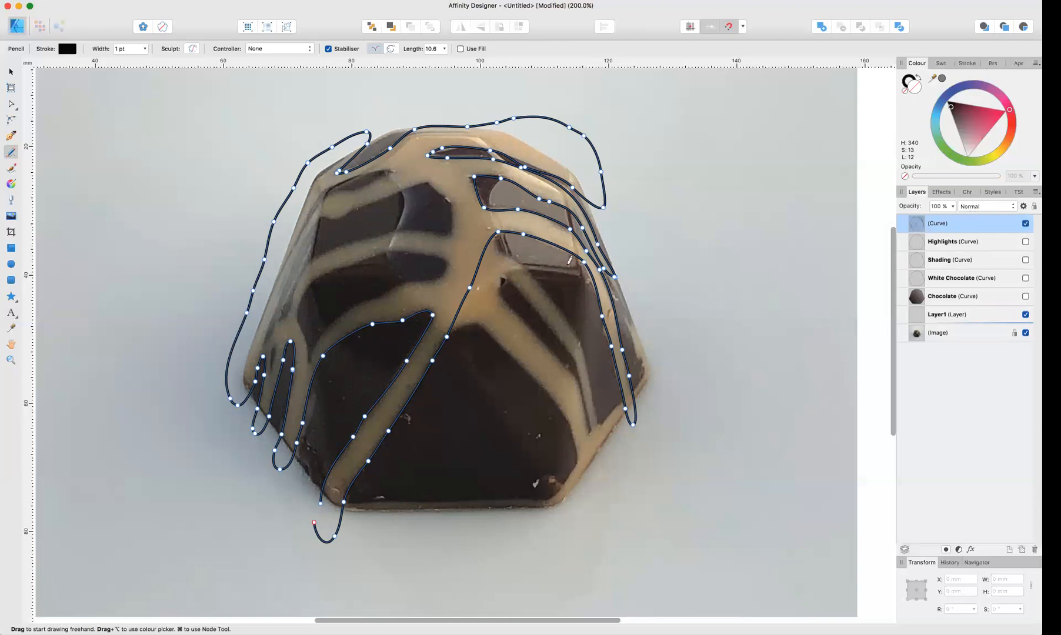
Step: Trace the lower-right white chocolate stripes as a second freehand Pencil outline, about 28 by 43 mm, ending at its starting point near the centre
{"action": "mouse_move", "coordinate": [437, 337]}
{"action": "left_mouse_down"}
{"action": "mouse_move", "coordinate": [485, 329]}
{"action": "mouse_move", "coordinate": [550, 398]}
{"action": "mouse_move", "coordinate": [577, 436]}
{"action": "mouse_move", "coordinate": [597, 506]}
{"action": "mouse_move", "coordinate": [606, 470]}
{"action": "mouse_move", "coordinate": [578, 389]}
{"action": "mouse_move", "coordinate": [501, 301]}
{"action": "left_mouse_up"}
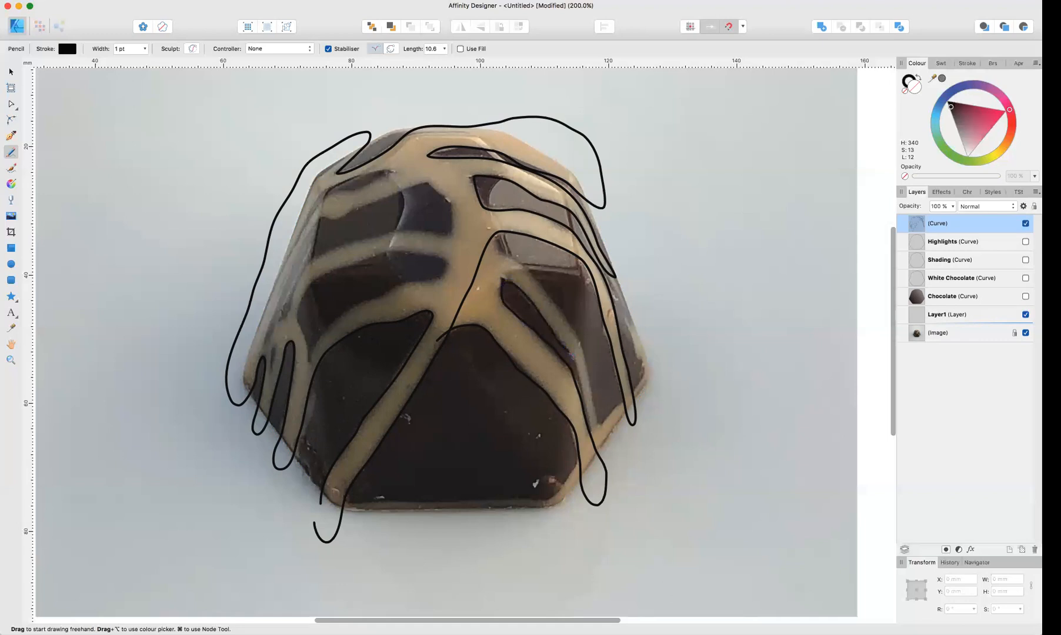
{"action": "mouse_move", "coordinate": [583, 377]}
{"action": "left_mouse_down"}
{"action": "mouse_move", "coordinate": [597, 440]}
{"action": "mouse_move", "coordinate": [617, 464]}
{"action": "mouse_move", "coordinate": [575, 323]}
{"action": "mouse_move", "coordinate": [494, 241]}
{"action": "left_mouse_up"}
{"action": "left_click_drag", "start_coordinate": [474, 234], "coordinate": [437, 340]}
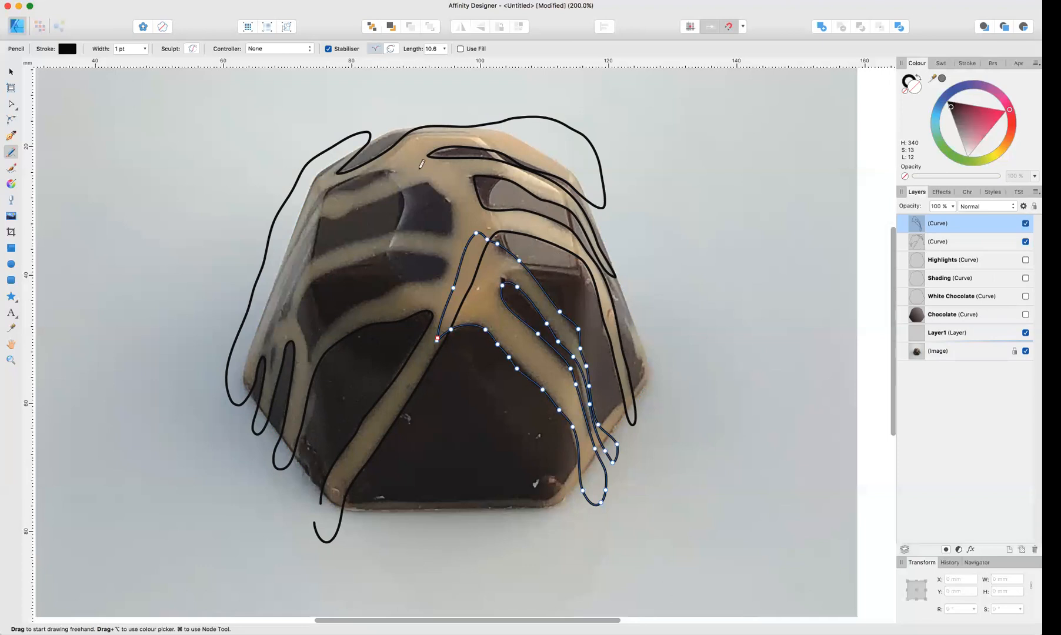
{"action": "left_click", "coordinate": [12, 74]}
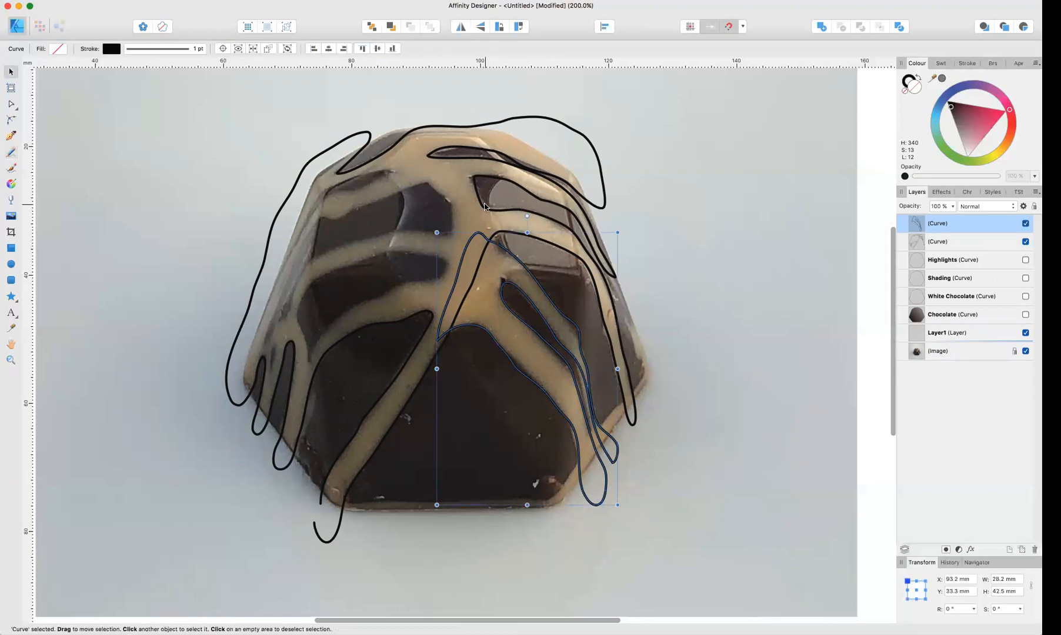
Step: Merge the two white chocolate drizzle outlines into a single curve with the Add operation, and deselect it
{"action": "left_click", "coordinate": [938, 241], "text": "shift"}
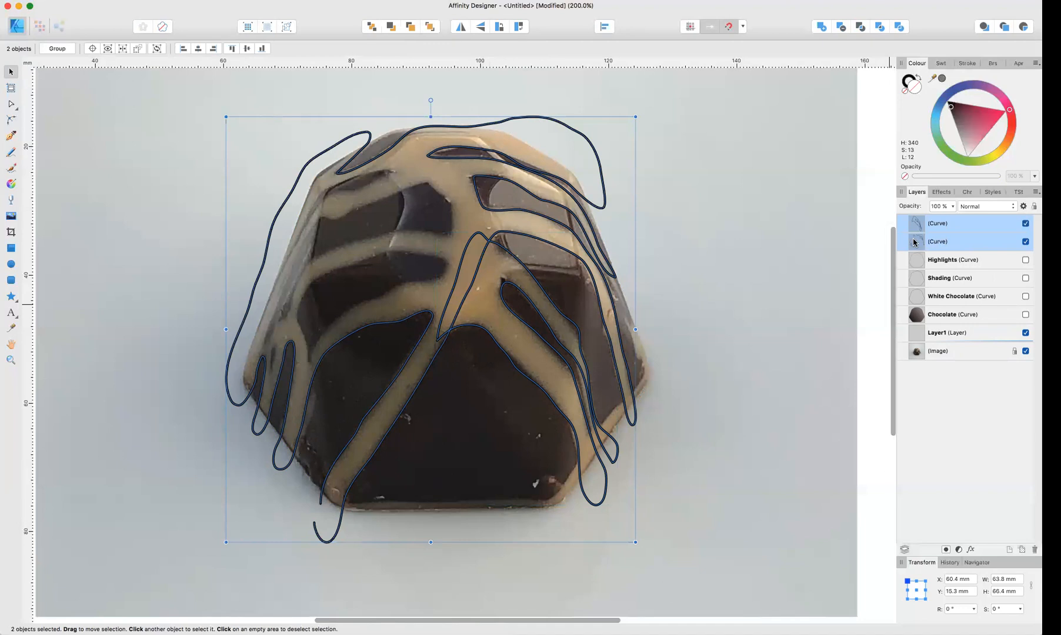
{"action": "left_click", "coordinate": [821, 28]}
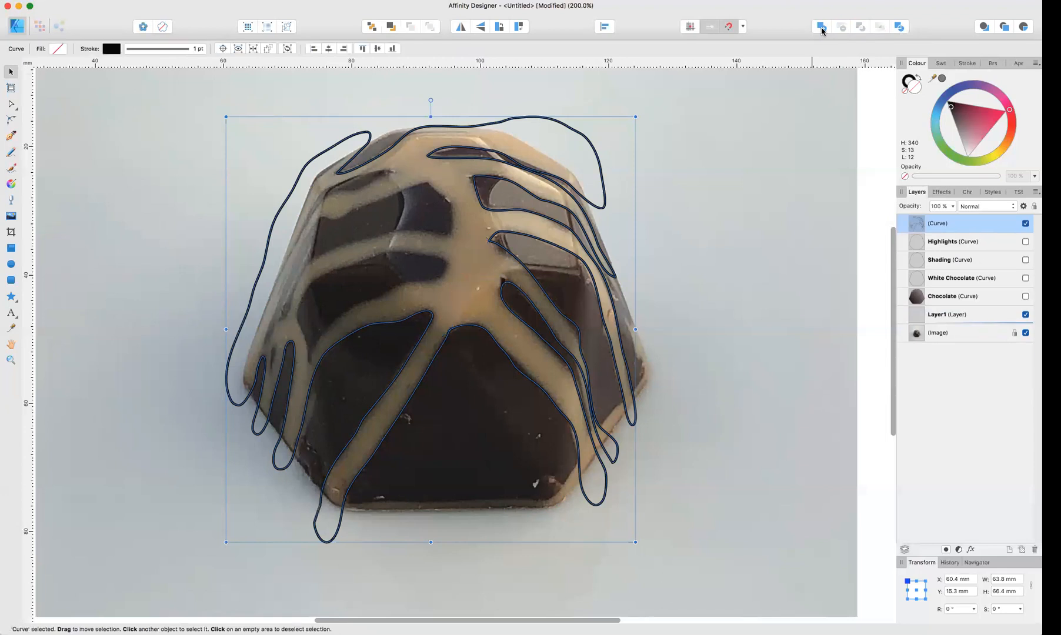
{"action": "left_click", "coordinate": [729, 210]}
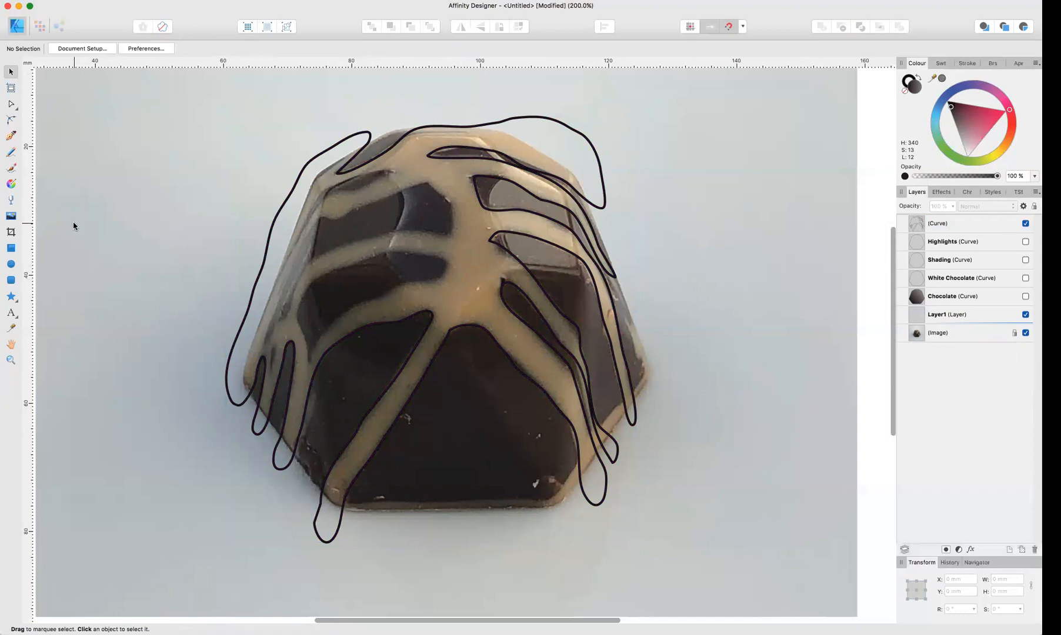
Step: Trace the dark gap left of the drizzle's centre with the Pencil, about 24 by 16 mm, and subtract it from the drizzle outline
{"action": "left_click", "coordinate": [10, 153]}
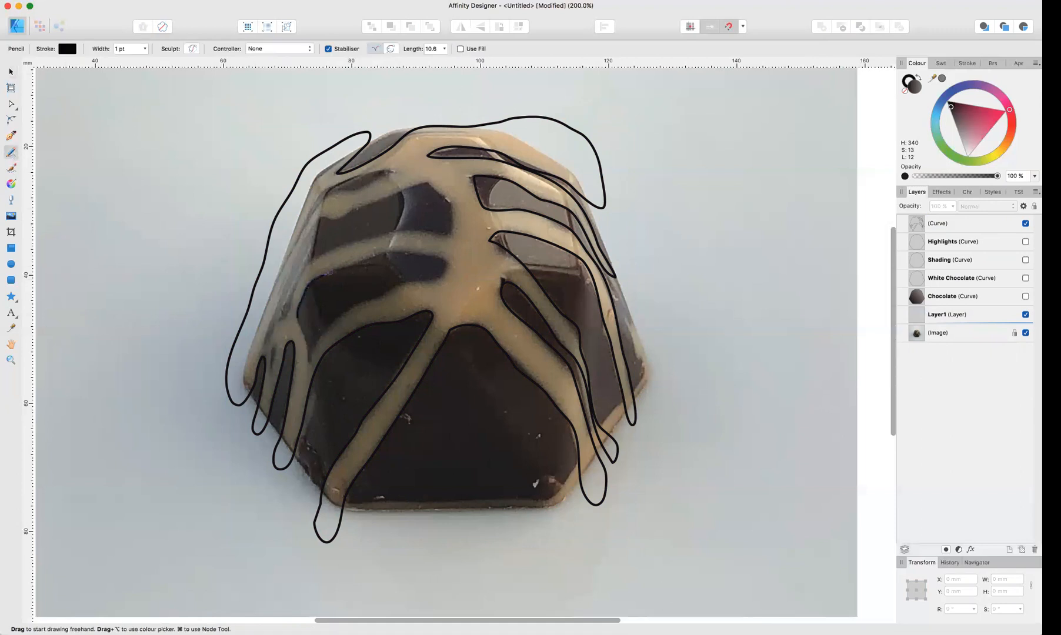
{"action": "left_click_drag", "start_coordinate": [355, 264], "coordinate": [428, 257]}
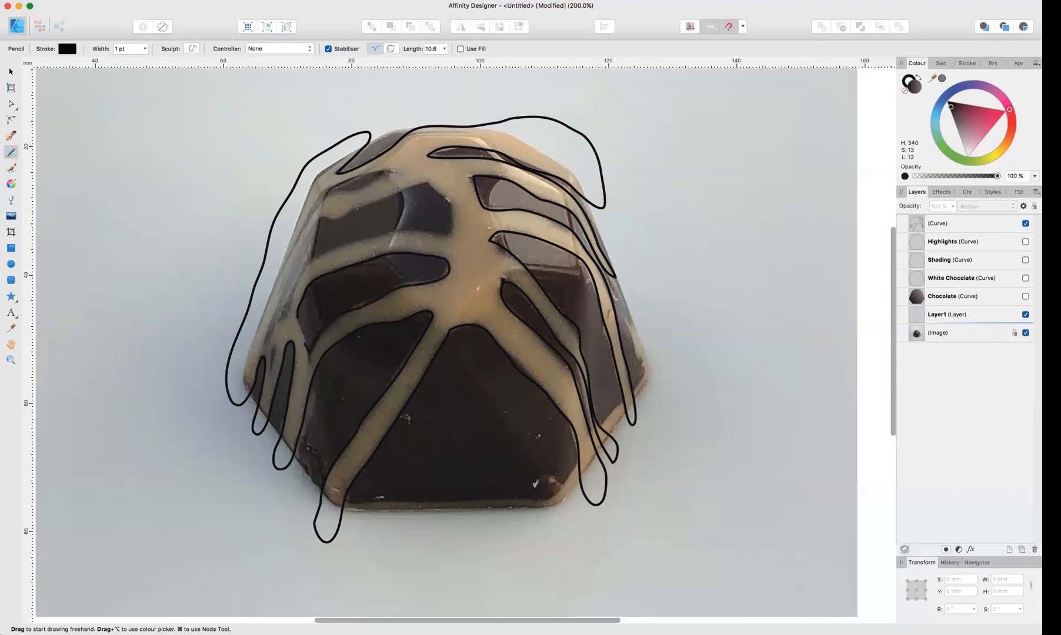
{"action": "left_click_drag", "start_coordinate": [299, 322], "coordinate": [297, 320]}
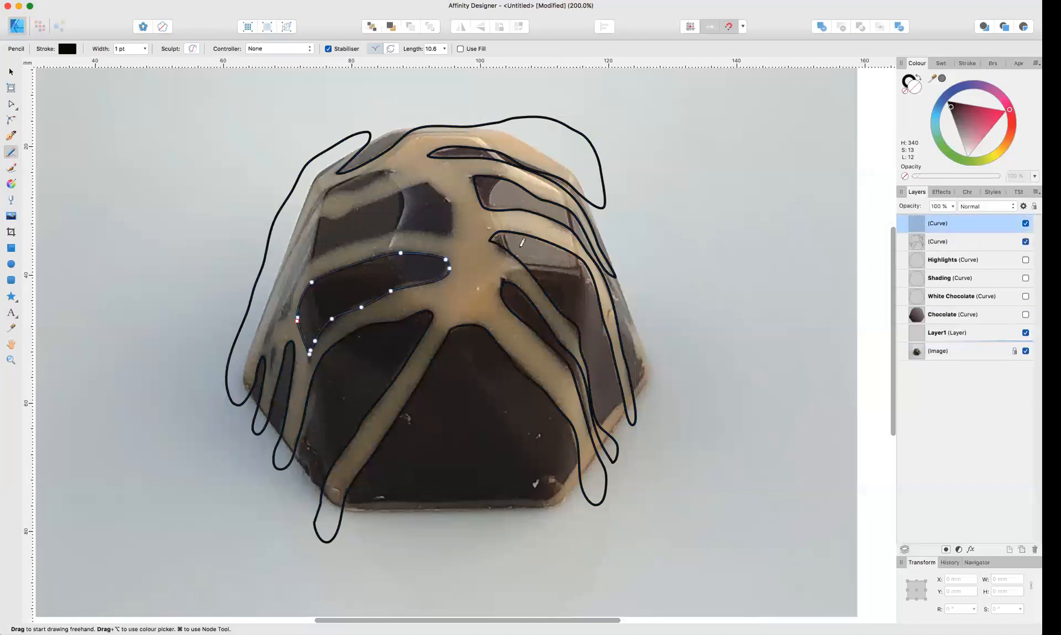
{"action": "key", "text": "v"}
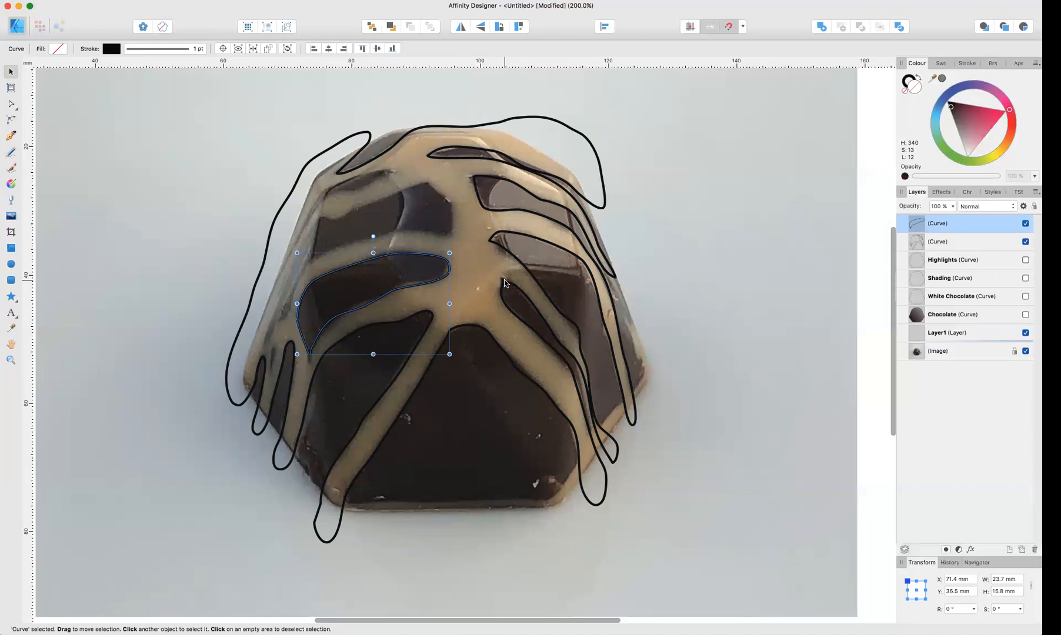
{"action": "left_click", "coordinate": [505, 281], "text": "shift"}
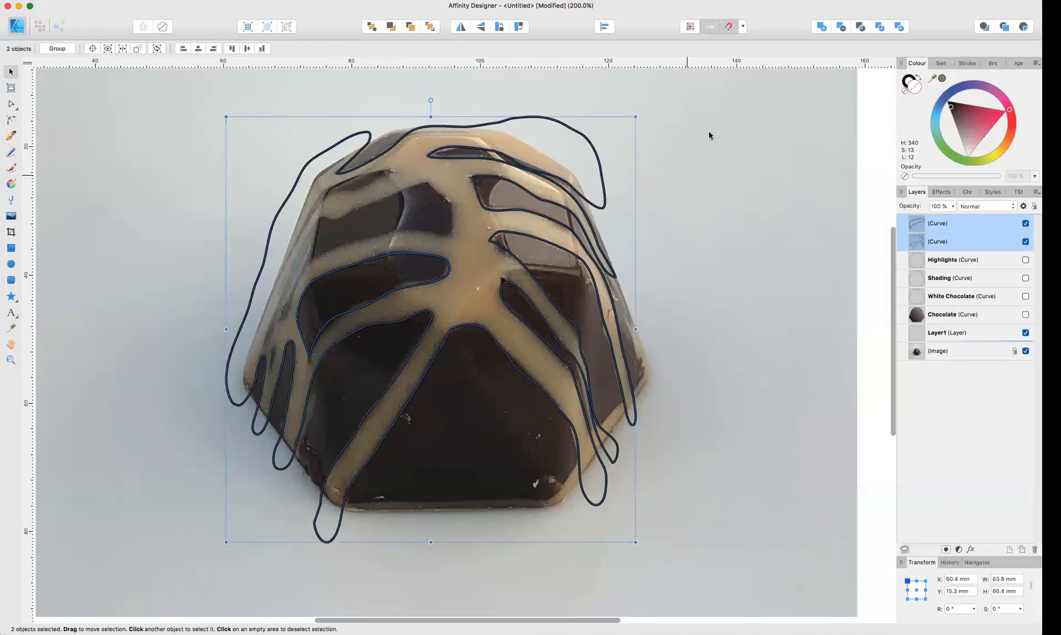
{"action": "left_click", "coordinate": [839, 29]}
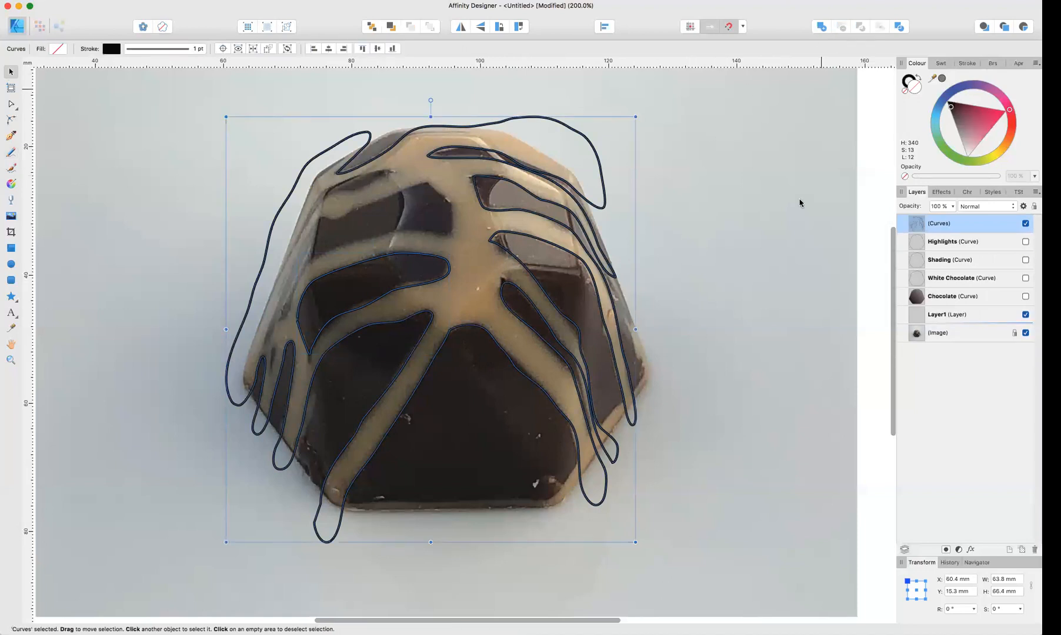
{"action": "left_click", "coordinate": [795, 250]}
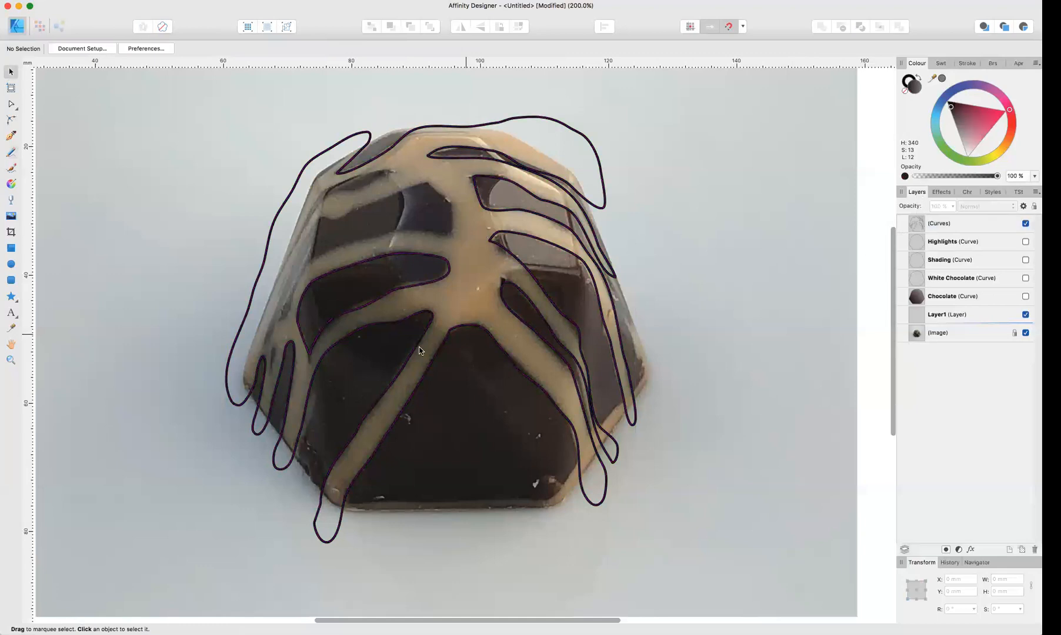
Step: Trace the larger dark gap on the upper left, including its tail down the left side, with the Pencil and subtract it from the drizzle
{"action": "left_click", "coordinate": [10, 152]}
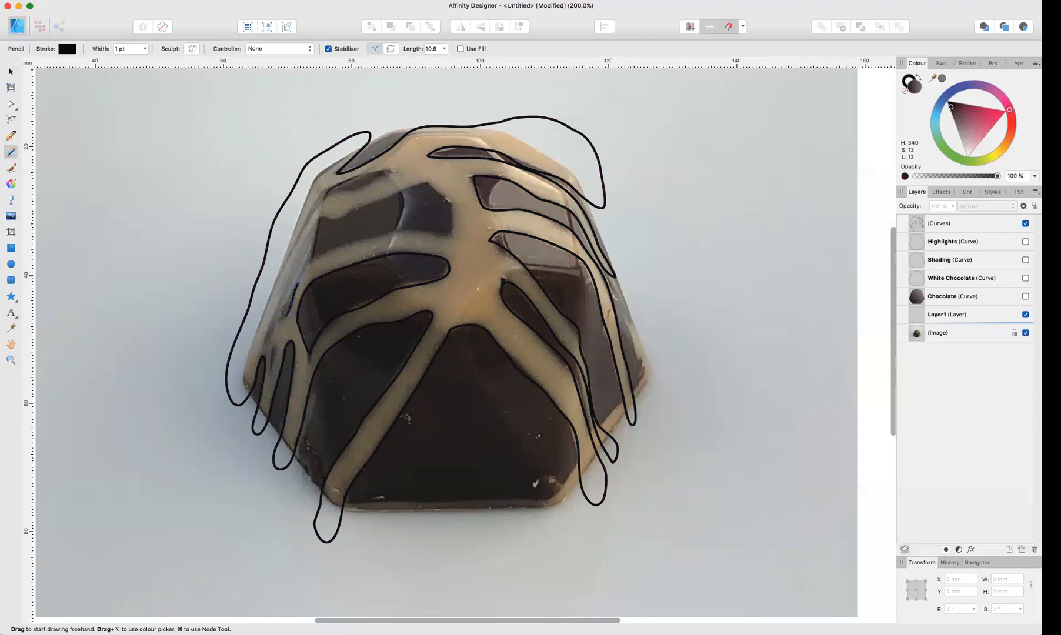
{"action": "mouse_move", "coordinate": [313, 263]}
{"action": "left_mouse_down"}
{"action": "mouse_move", "coordinate": [383, 235]}
{"action": "mouse_move", "coordinate": [451, 234]}
{"action": "left_mouse_up"}
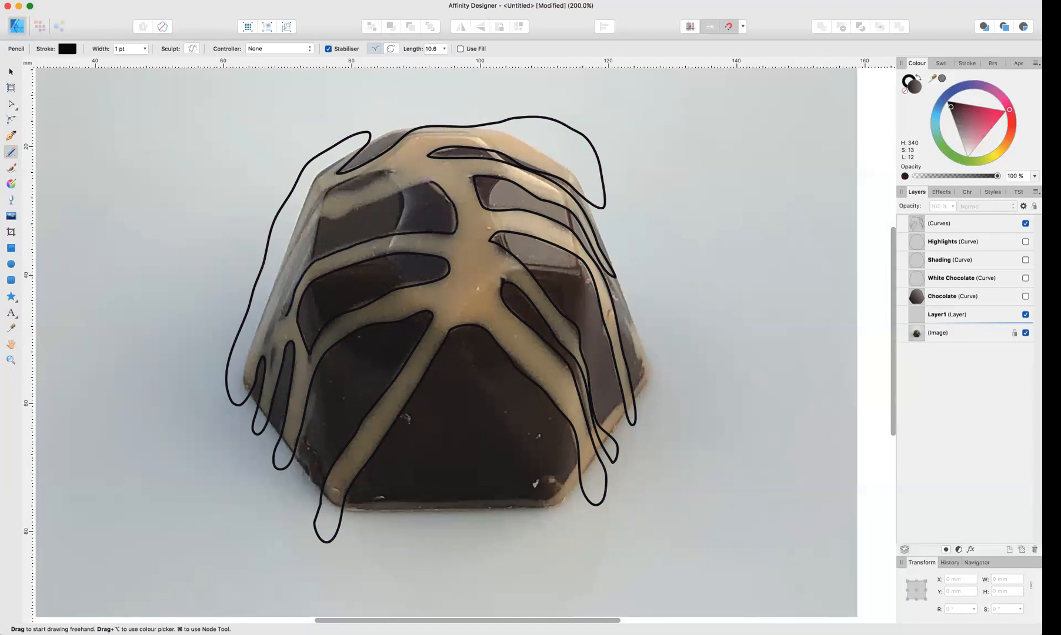
{"action": "left_click_drag", "start_coordinate": [390, 194], "coordinate": [349, 209]}
{"action": "left_click_drag", "start_coordinate": [289, 278], "coordinate": [275, 304]}
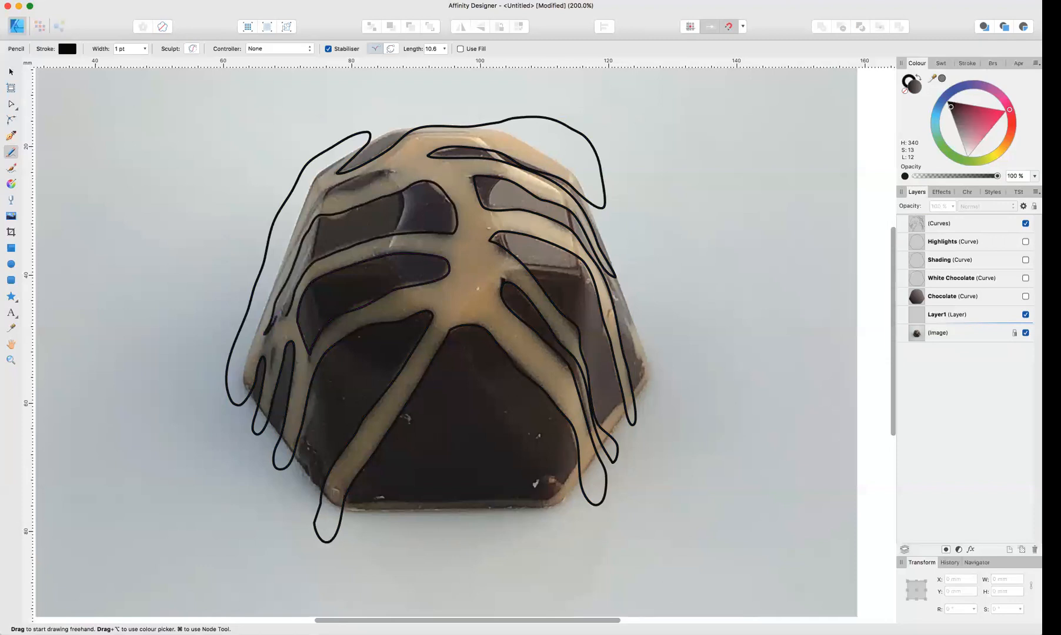
{"action": "left_click_drag", "start_coordinate": [292, 307], "coordinate": [286, 315]}
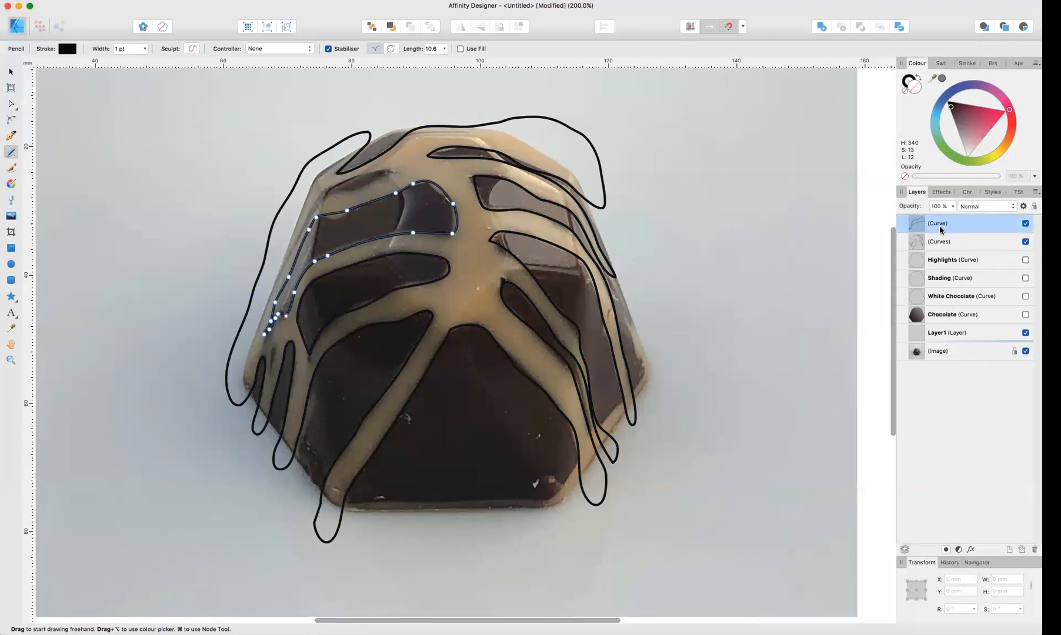
{"action": "left_click", "coordinate": [938, 242], "text": "shift"}
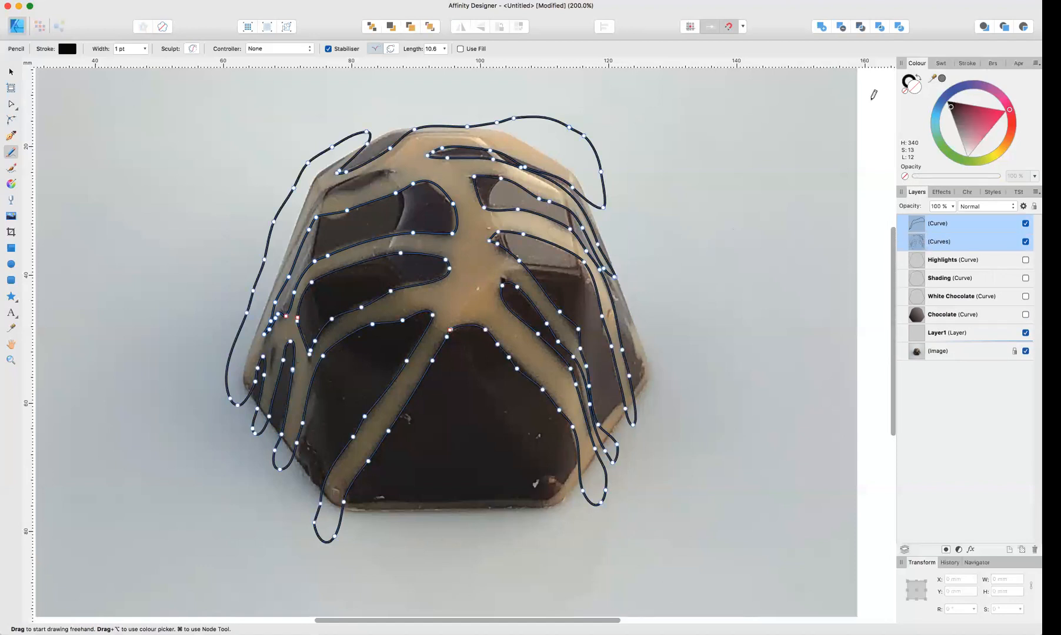
{"action": "left_click", "coordinate": [841, 28]}
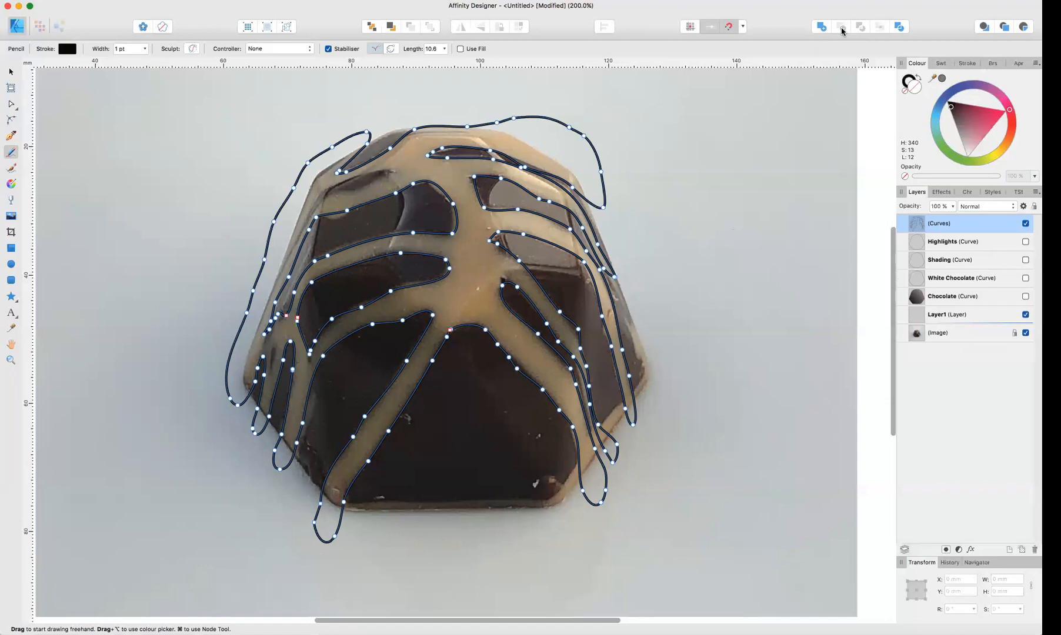
Step: Trace the thin dark sliver near the chocolate's upper-left edge with the Pencil and subtract it from the drizzle
{"action": "left_click", "coordinate": [11, 154]}
{"action": "left_click_drag", "start_coordinate": [312, 216], "coordinate": [343, 182]}
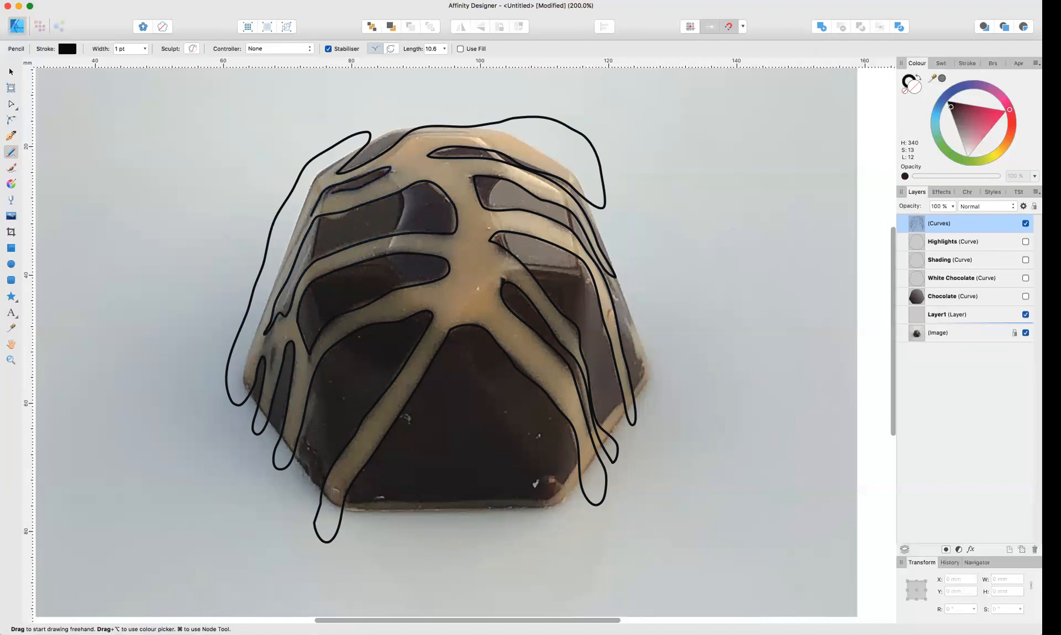
{"action": "left_click_drag", "start_coordinate": [390, 168], "coordinate": [390, 168]}
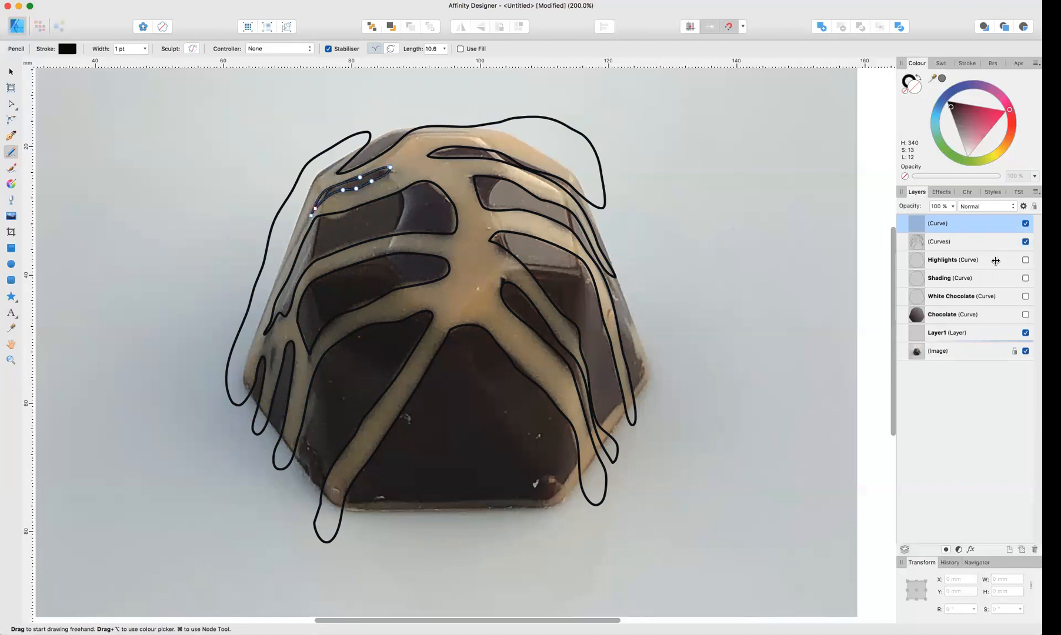
{"action": "left_click", "coordinate": [939, 241], "text": "shift"}
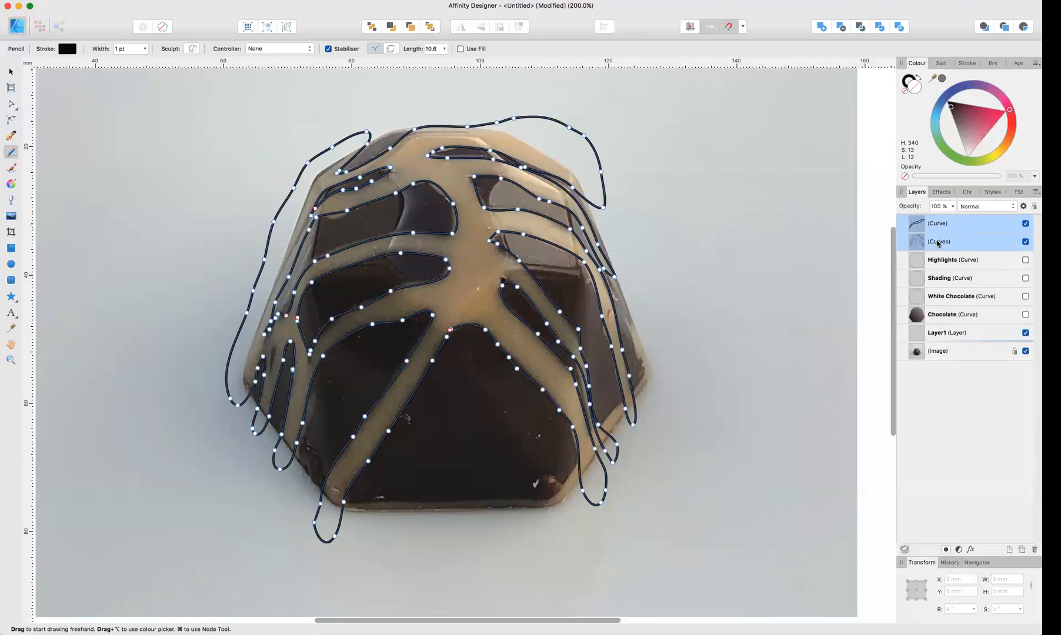
{"action": "left_click", "coordinate": [842, 28]}
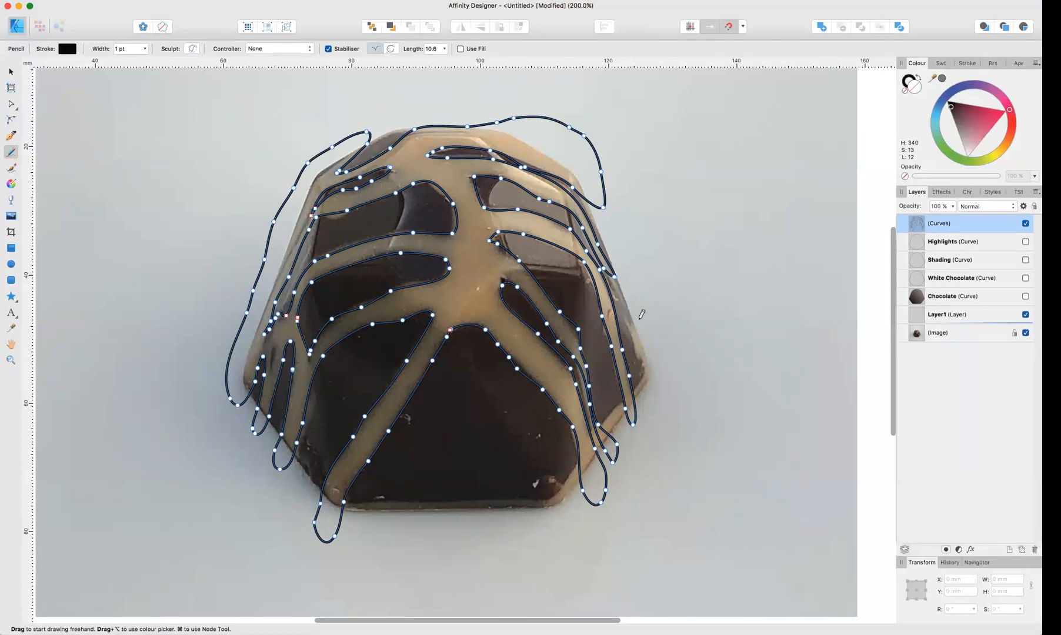
Step: Trace the white chocolate rim along the lower-right and bottom edges as a closed Pencil shape overshooting the chocolate, and add it to the drizzle
{"action": "left_click_drag", "start_coordinate": [633, 317], "coordinate": [633, 316]}
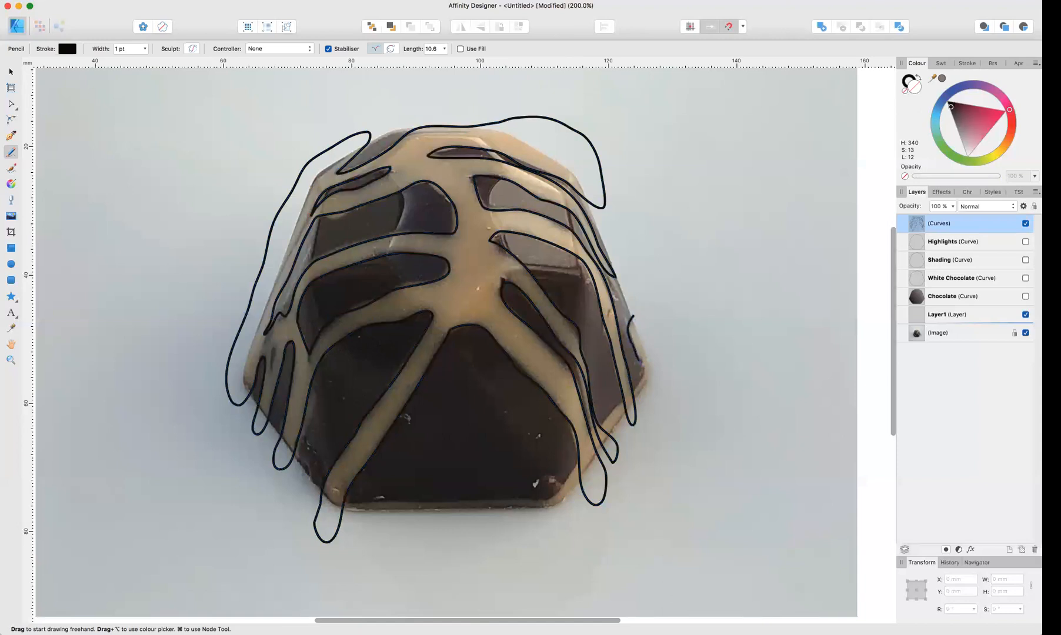
{"action": "left_click_drag", "start_coordinate": [637, 387], "coordinate": [587, 447]}
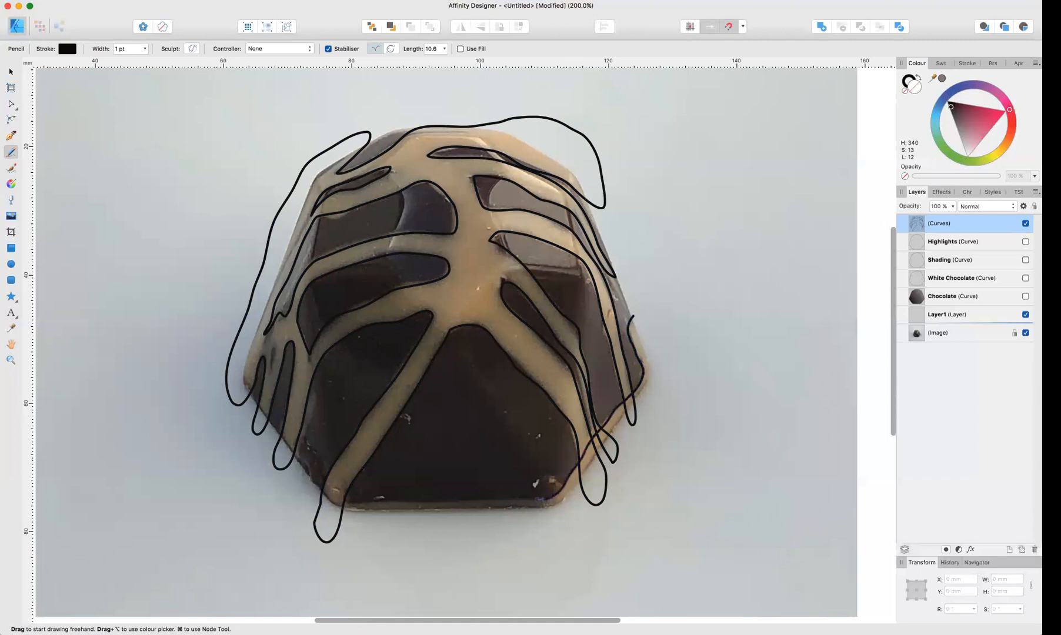
{"action": "mouse_move", "coordinate": [530, 500]}
{"action": "left_mouse_down"}
{"action": "mouse_move", "coordinate": [346, 505]}
{"action": "mouse_move", "coordinate": [462, 535]}
{"action": "mouse_move", "coordinate": [555, 515]}
{"action": "mouse_move", "coordinate": [644, 447]}
{"action": "mouse_move", "coordinate": [665, 345]}
{"action": "mouse_move", "coordinate": [687, 300]}
{"action": "left_mouse_up"}
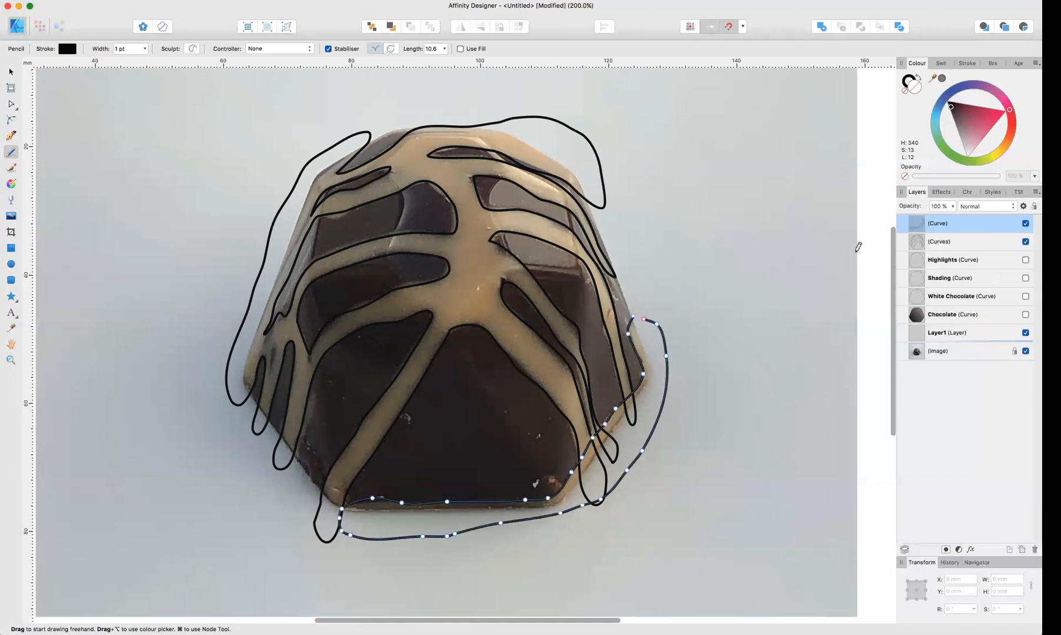
{"action": "left_click", "coordinate": [935, 242], "text": "shift"}
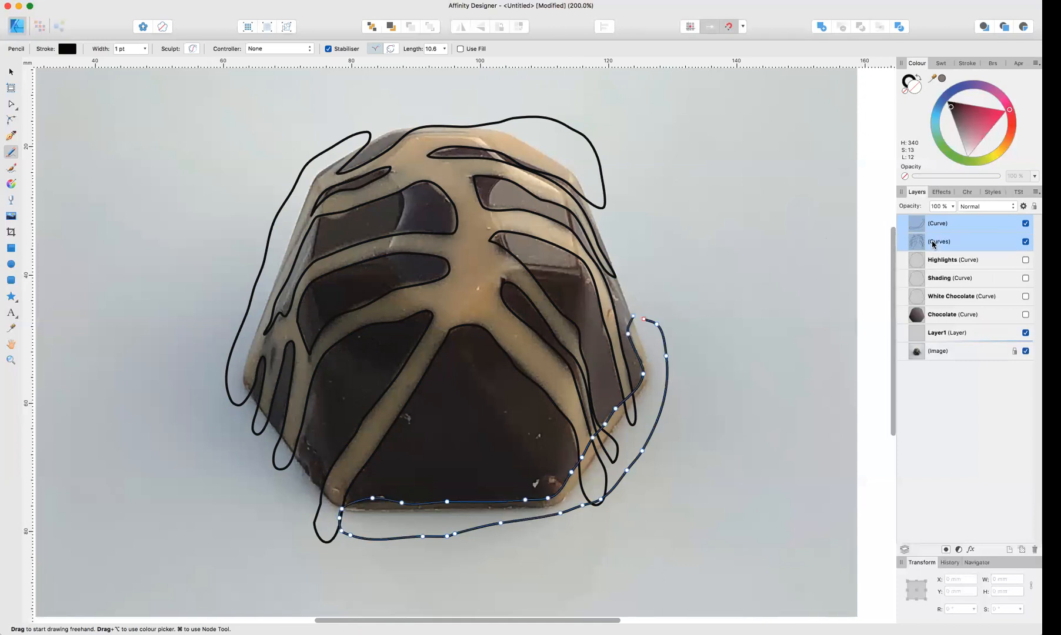
{"action": "left_click", "coordinate": [825, 26]}
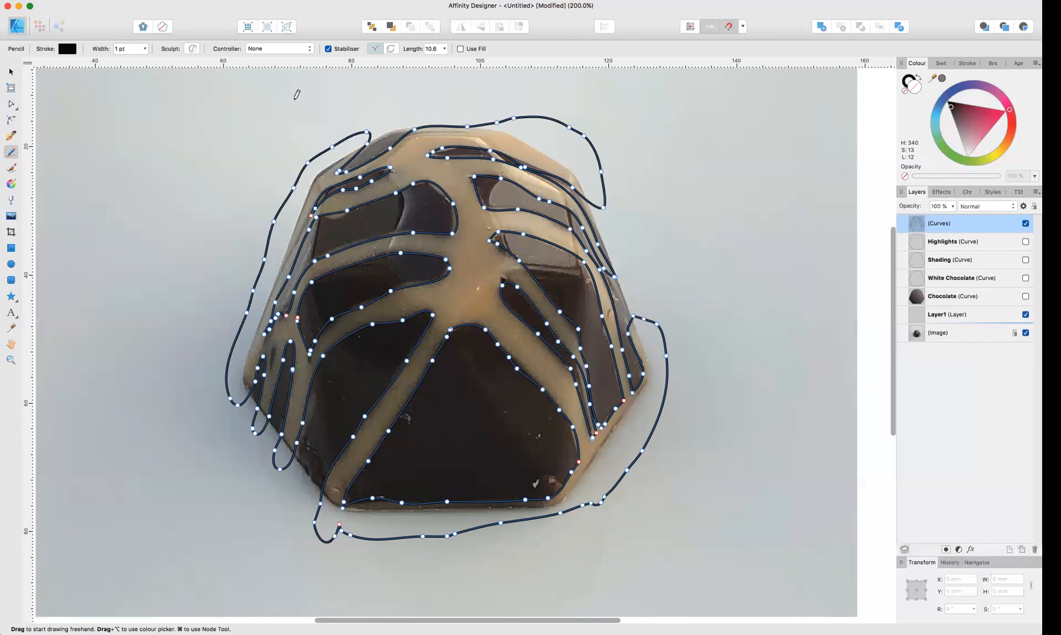
{"action": "left_click", "coordinate": [11, 72]}
{"action": "left_click", "coordinate": [81, 134]}
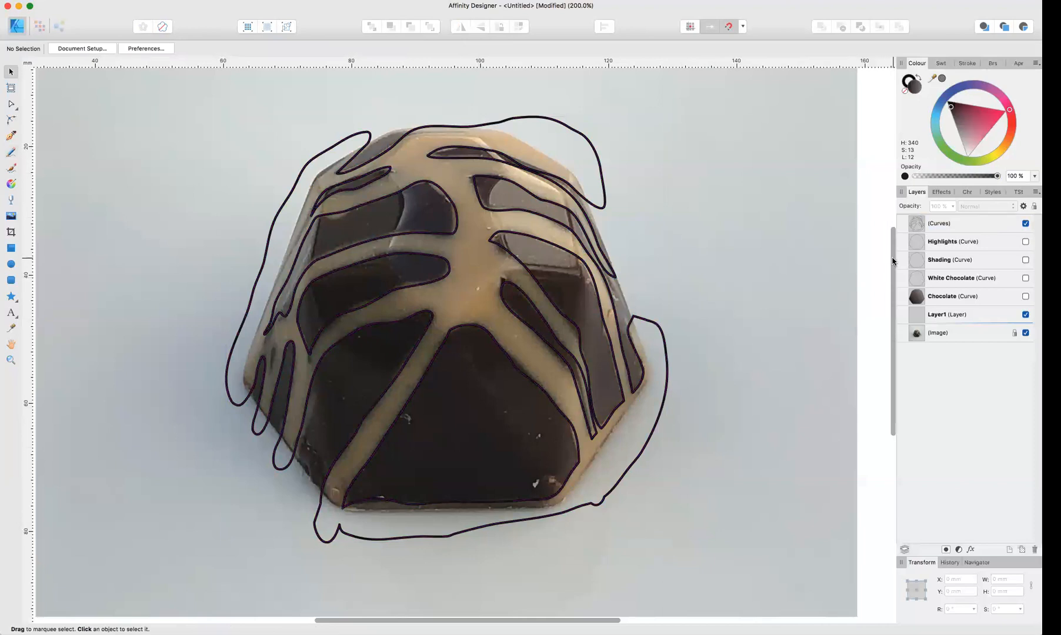
Step: Trace the tiny dark gap between the lower-left stripes with the Pencil and subtract it from the drizzle
{"action": "left_click", "coordinate": [11, 136]}
{"action": "left_click", "coordinate": [12, 153]}
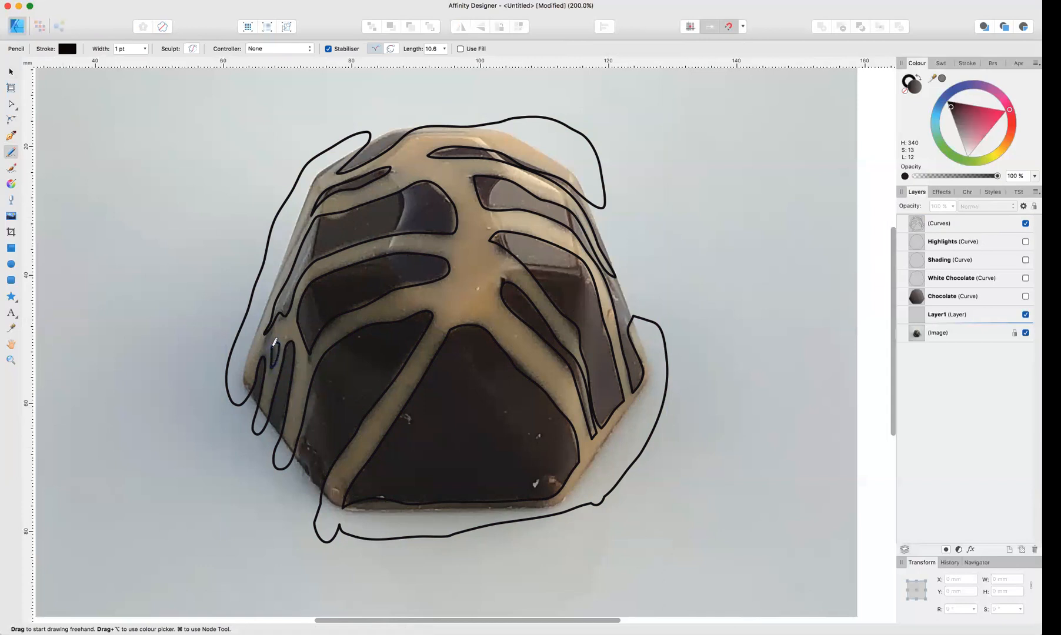
{"action": "left_click_drag", "start_coordinate": [272, 343], "coordinate": [272, 345]}
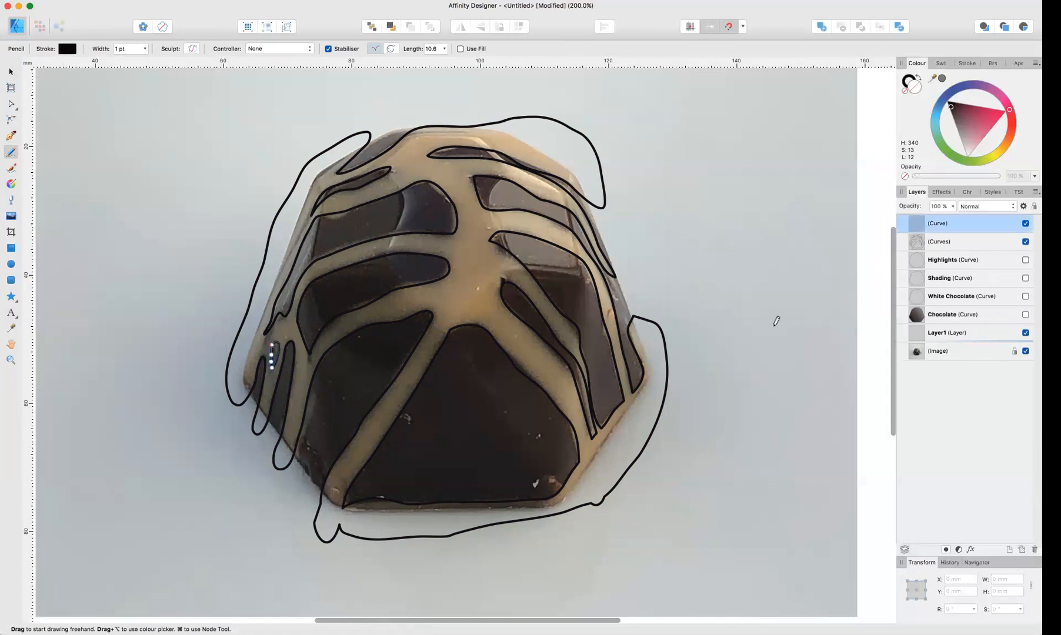
{"action": "left_click", "coordinate": [940, 243], "text": "shift"}
{"action": "left_click", "coordinate": [841, 28]}
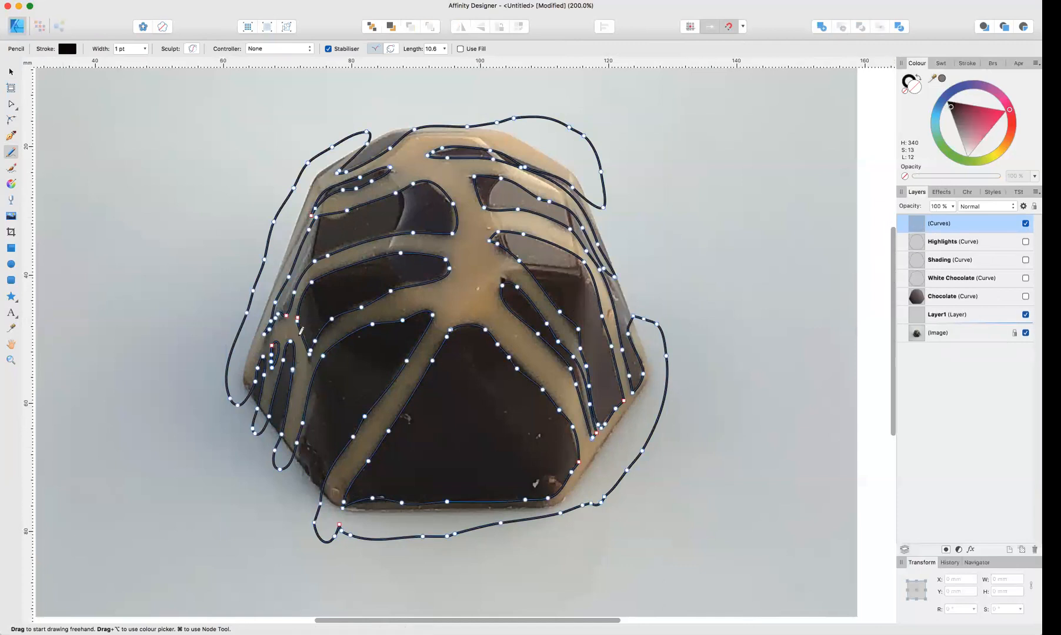
{"action": "left_click", "coordinate": [11, 71]}
{"action": "left_click", "coordinate": [136, 136]}
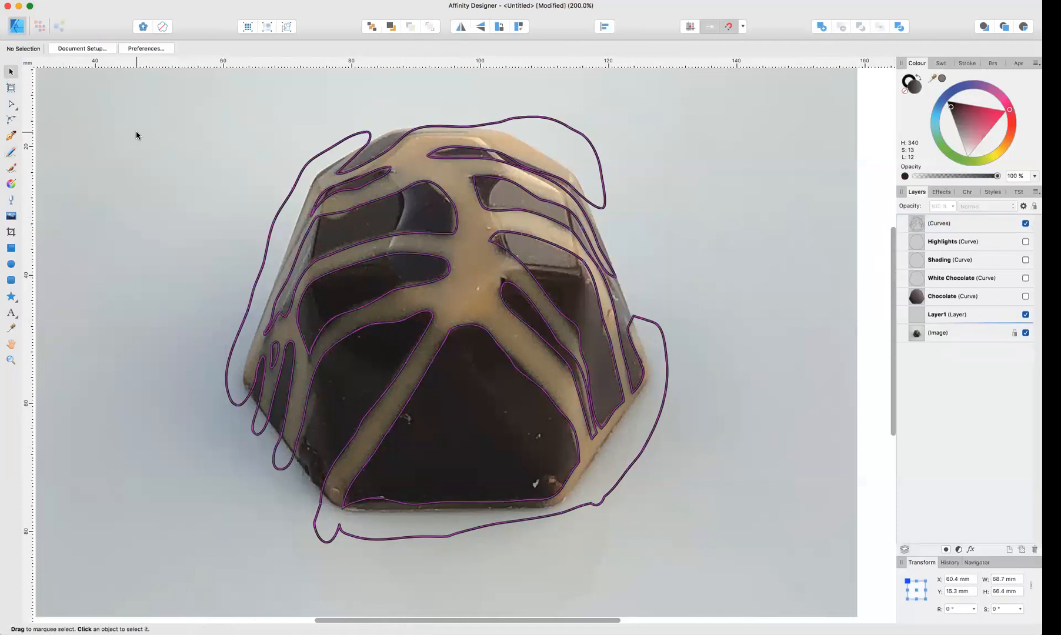
Step: Remove the stroke from the combined drizzle shape and make its fill the active colour
{"action": "left_click", "coordinate": [943, 231]}
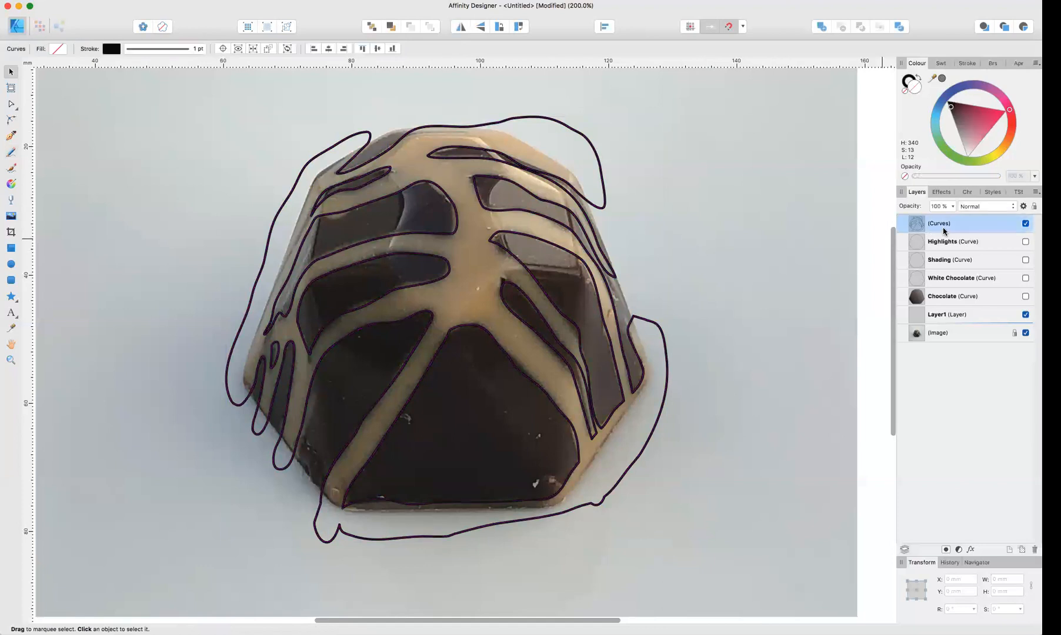
{"action": "left_click", "coordinate": [908, 78]}
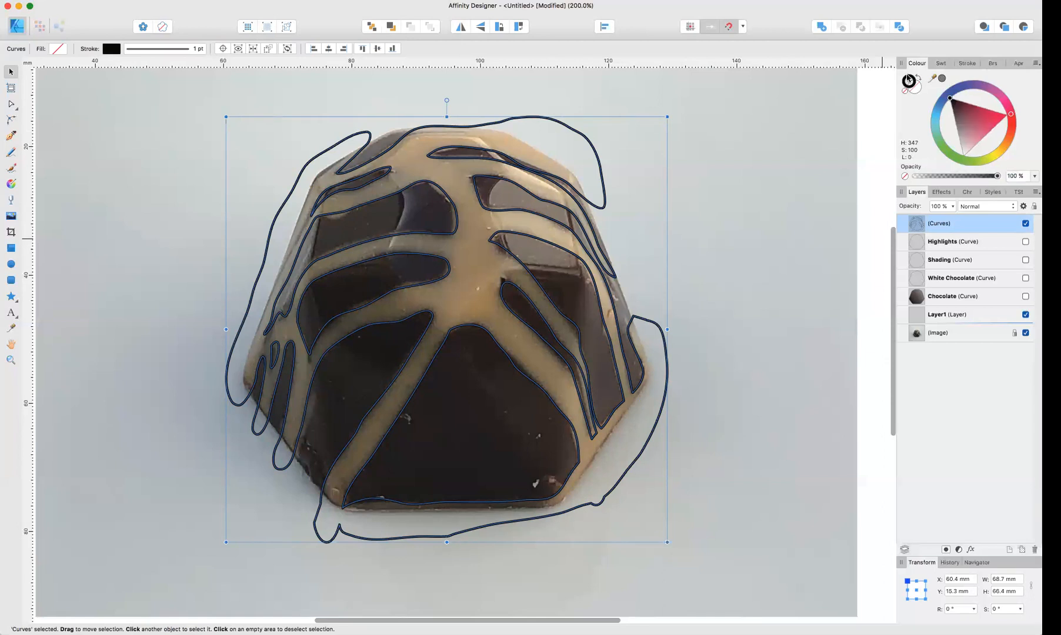
{"action": "left_click", "coordinate": [904, 90]}
{"action": "left_click", "coordinate": [913, 92]}
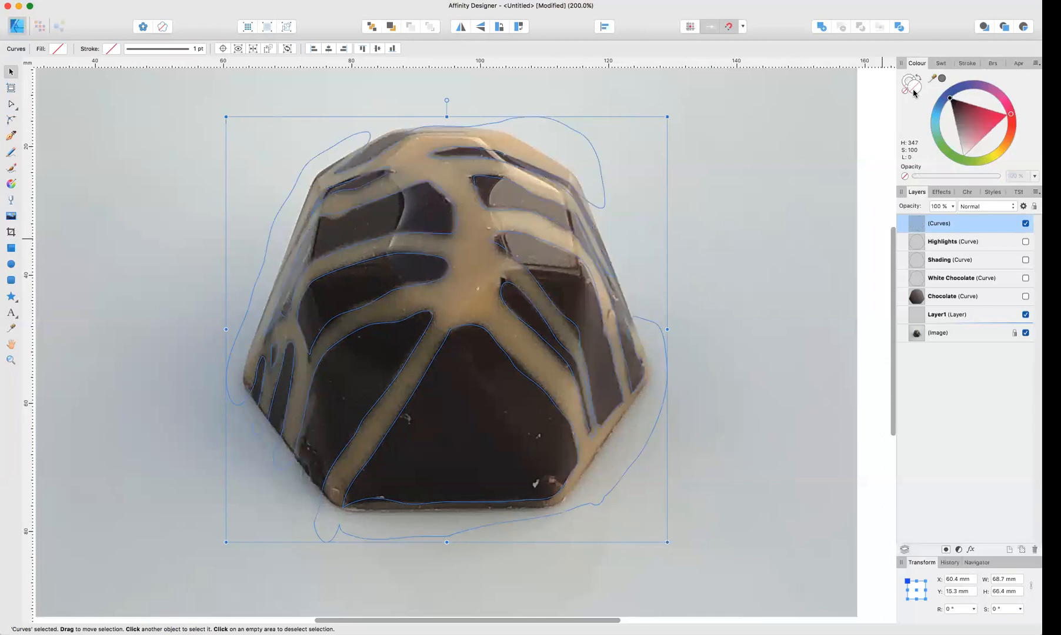
Step: Apply a linear gradient fill to the drizzle from its lower-left stripes to the upper right, and hide the shape to expose the photo
{"action": "left_click", "coordinate": [11, 183]}
{"action": "left_click_drag", "start_coordinate": [264, 400], "coordinate": [556, 191]}
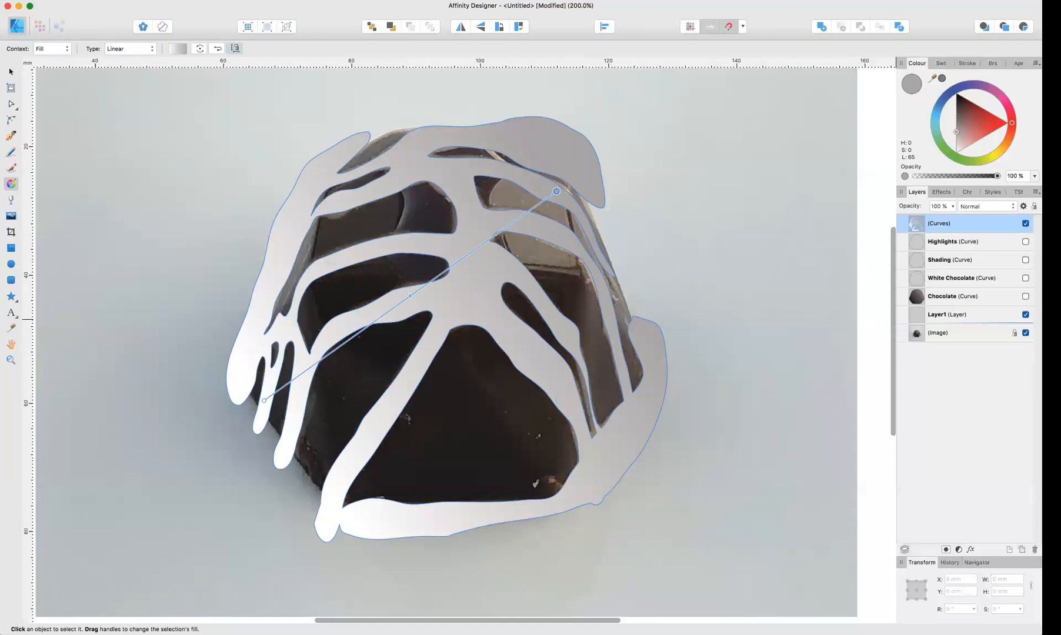
{"action": "left_click", "coordinate": [1026, 224]}
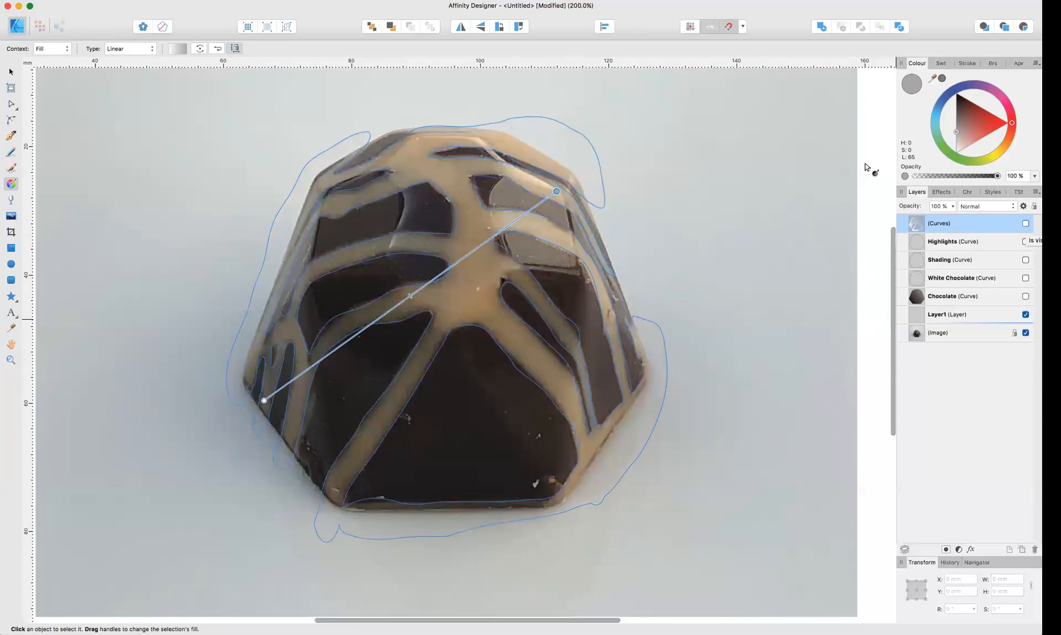
Step: Recolour the drizzle's gradient stops with colours sampled from the photo: dark drizzle for the lower-left end, light caramel for the upper-right end
{"action": "left_click", "coordinate": [178, 50]}
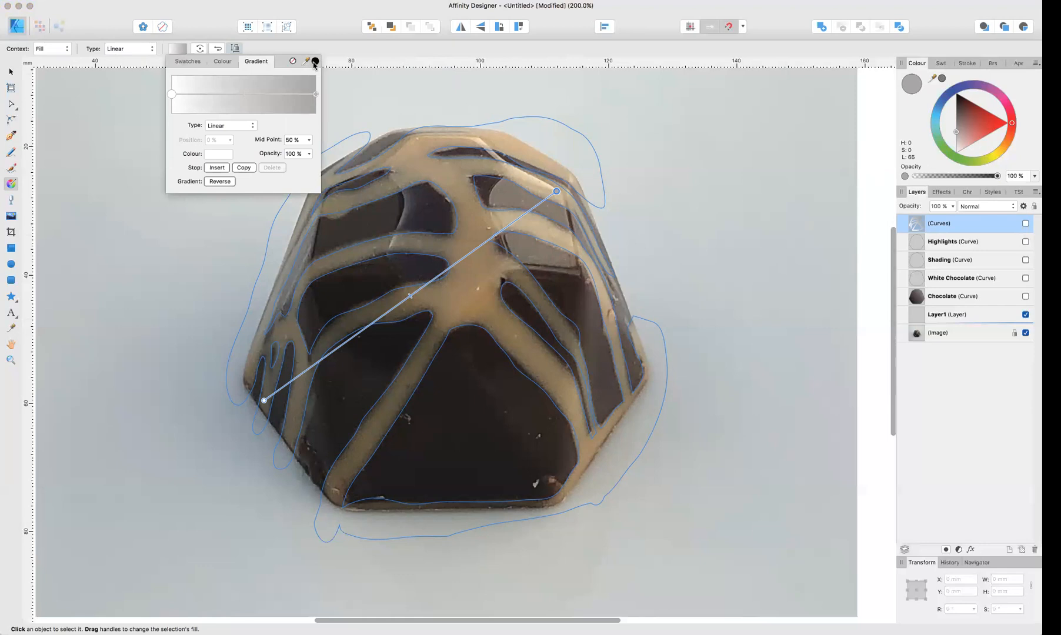
{"action": "left_click_drag", "start_coordinate": [315, 61], "coordinate": [268, 398]}
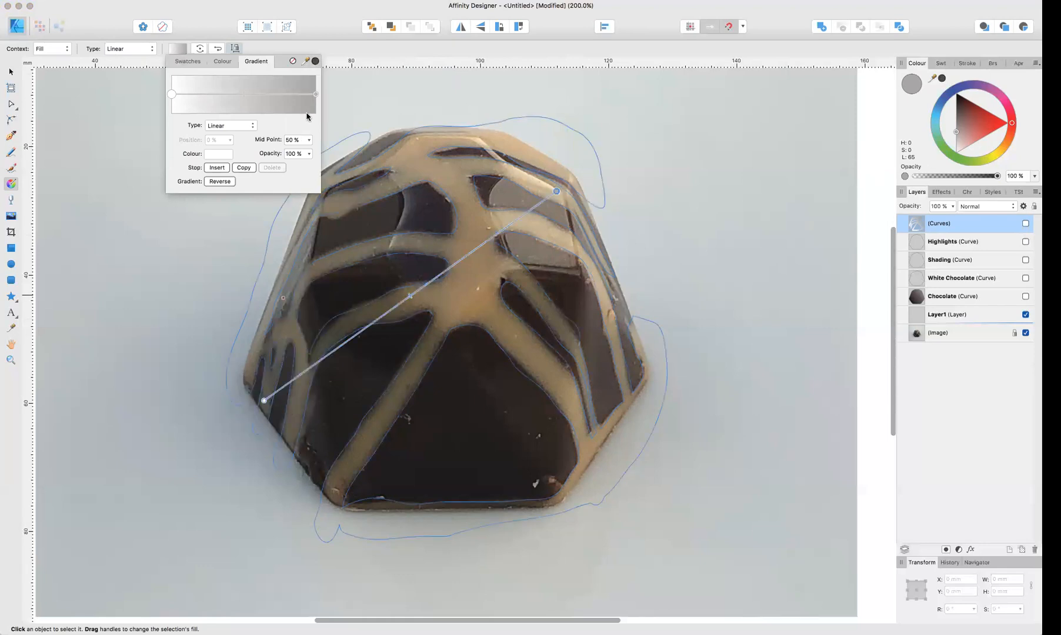
{"action": "left_click", "coordinate": [315, 62]}
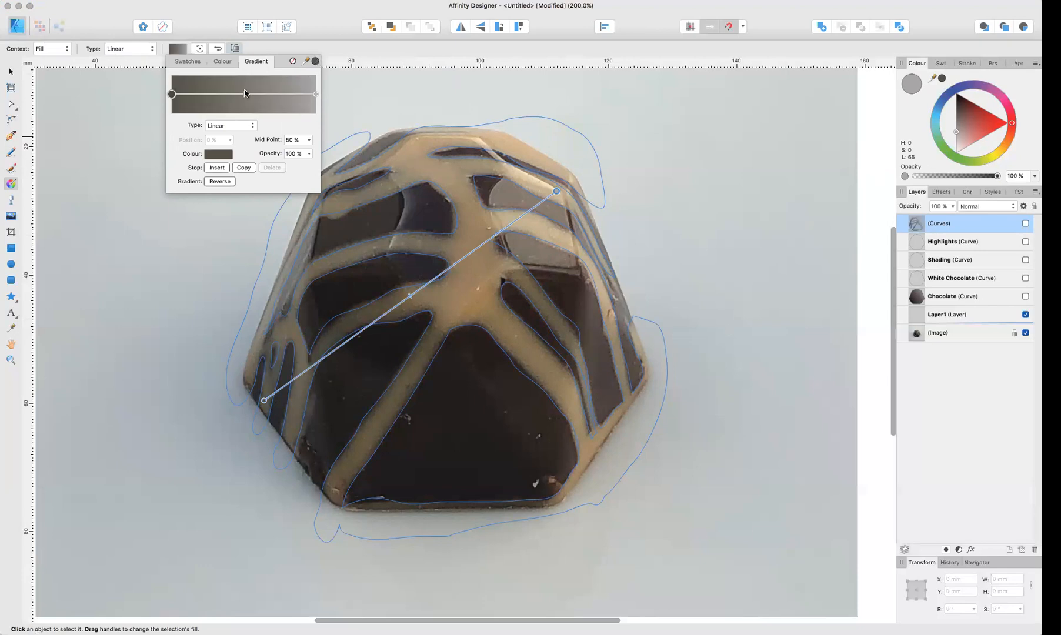
{"action": "left_click", "coordinate": [315, 94]}
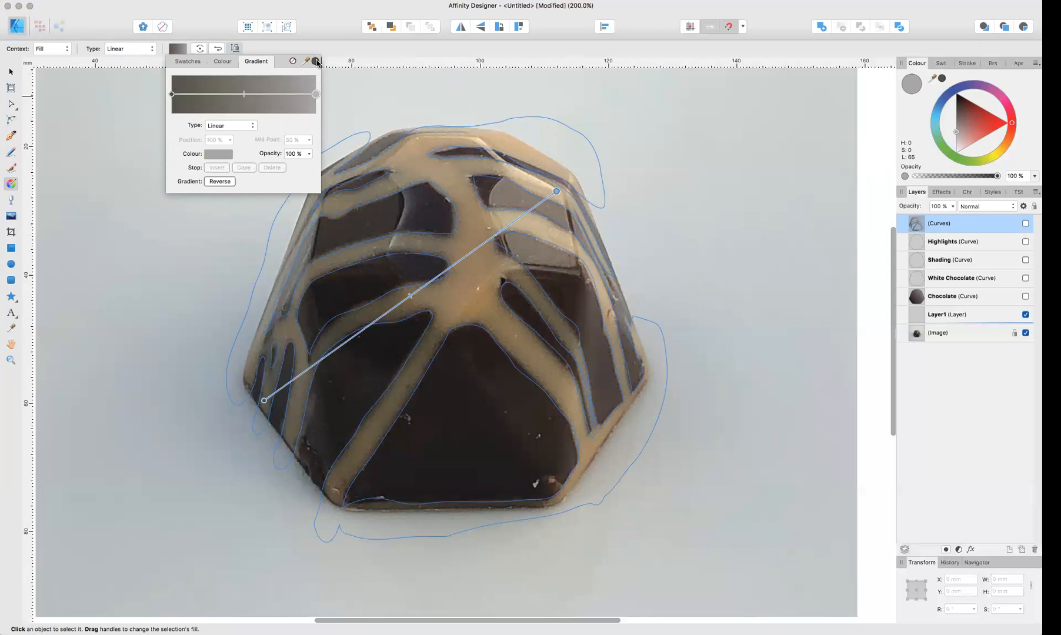
{"action": "left_click_drag", "start_coordinate": [315, 61], "coordinate": [538, 154]}
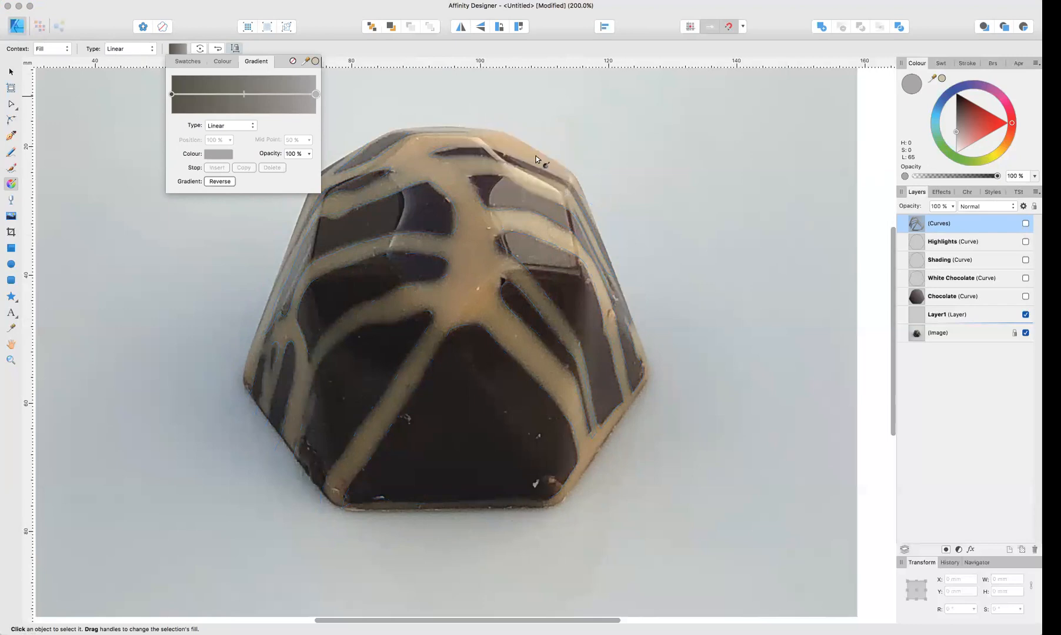
{"action": "left_click", "coordinate": [314, 63]}
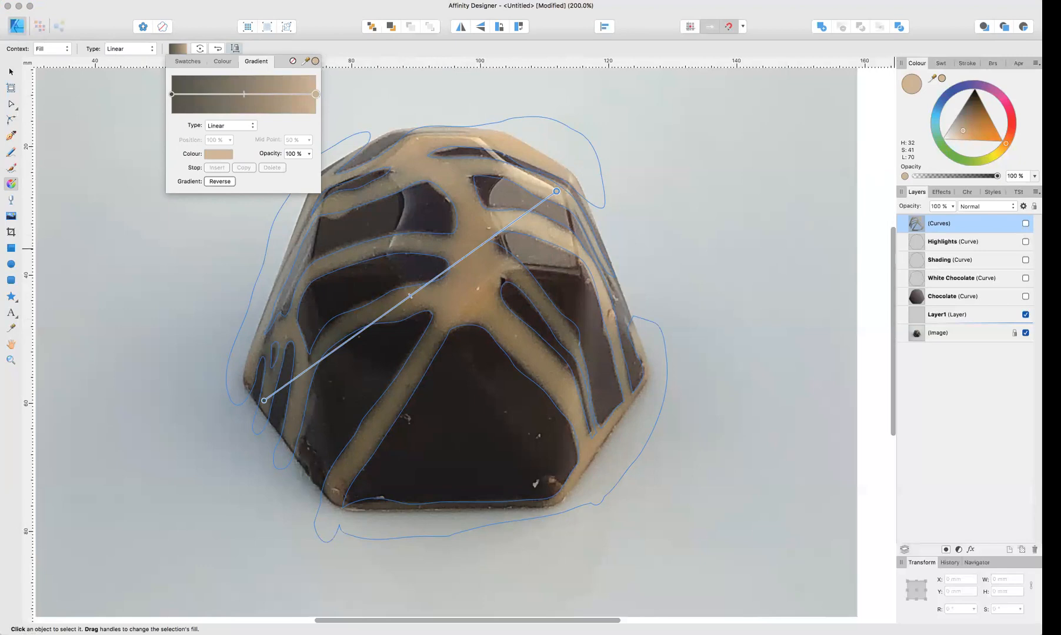
Step: Compare the drizzle shape with the photo, make the drizzle and Chocolate shapes visible, and hide the photo
{"action": "left_click", "coordinate": [1025, 224]}
{"action": "left_click", "coordinate": [1025, 224]}
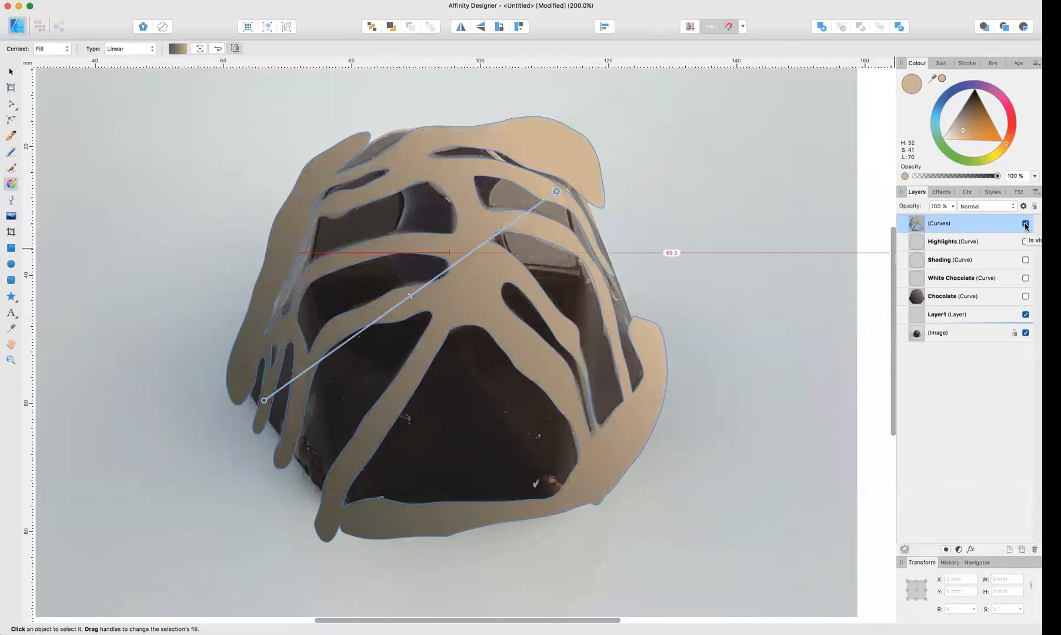
{"action": "left_click", "coordinate": [1025, 224]}
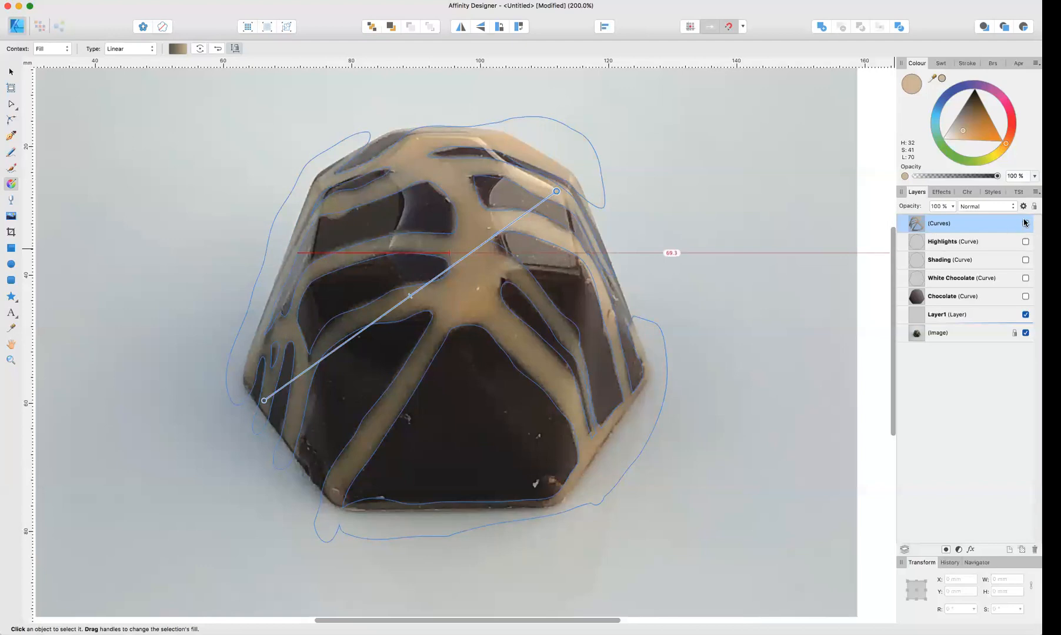
{"action": "left_click", "coordinate": [1025, 224]}
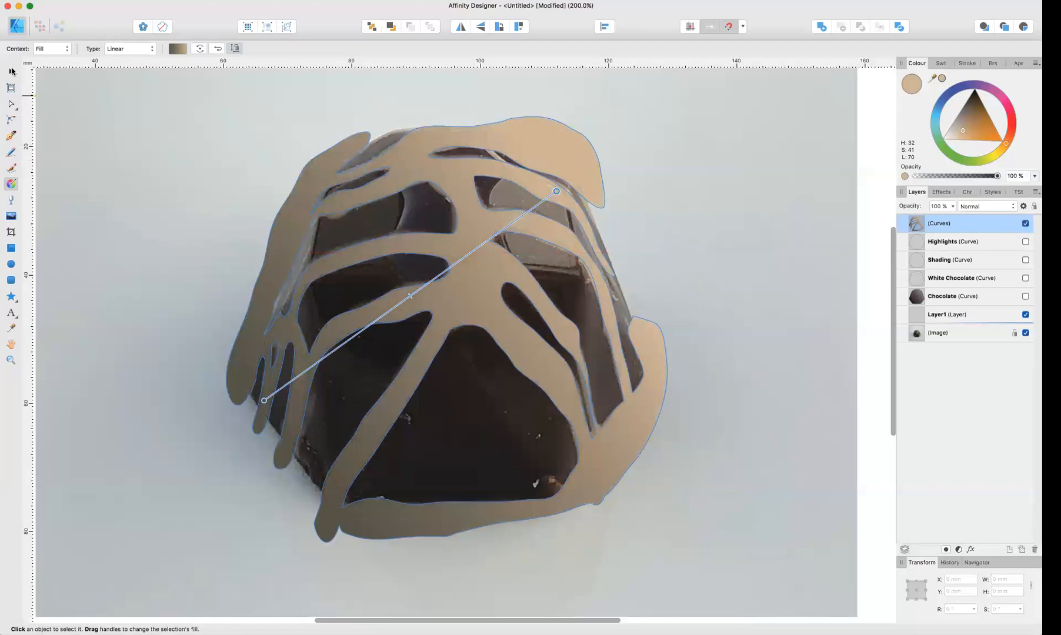
{"action": "left_click", "coordinate": [11, 71]}
{"action": "left_click", "coordinate": [785, 300]}
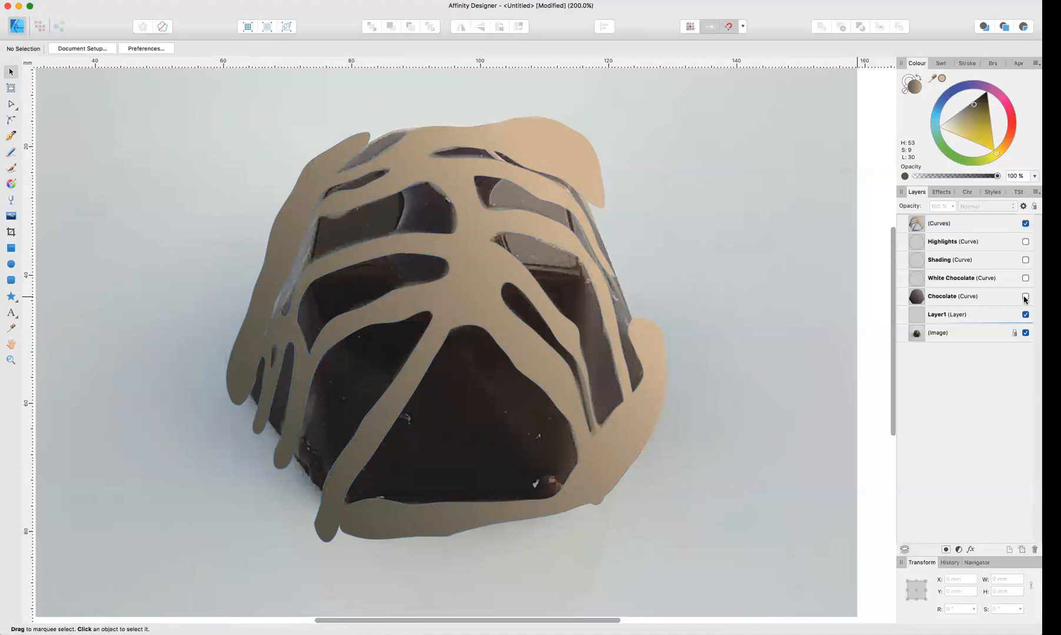
{"action": "left_click", "coordinate": [1025, 297]}
{"action": "left_click", "coordinate": [1025, 332]}
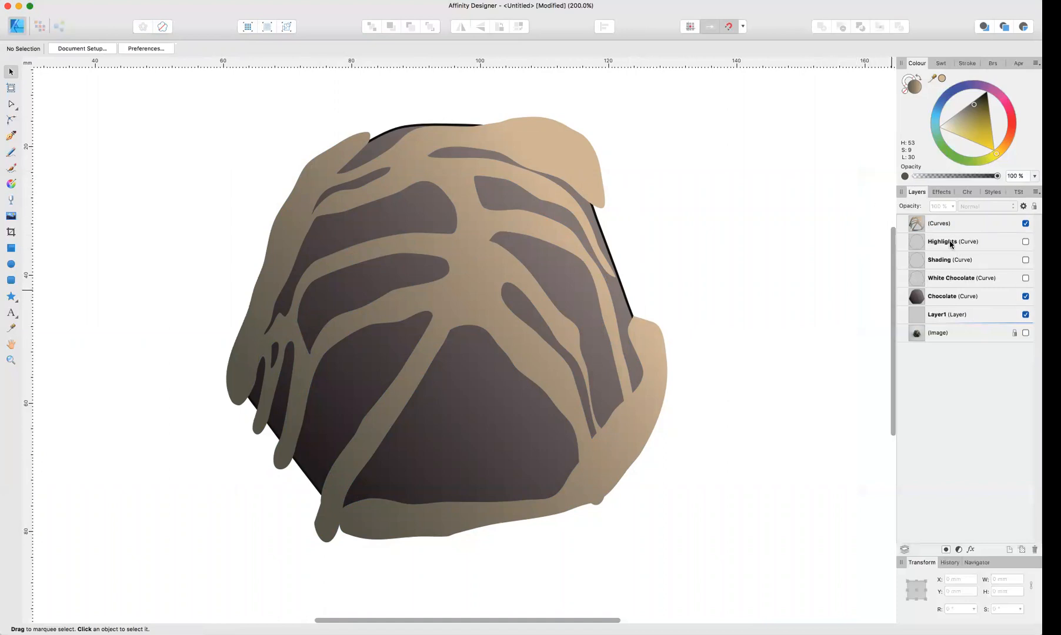
Step: Show the White Chocolate outline without a stroke and clip the drizzle shape inside it
{"action": "left_click", "coordinate": [955, 281]}
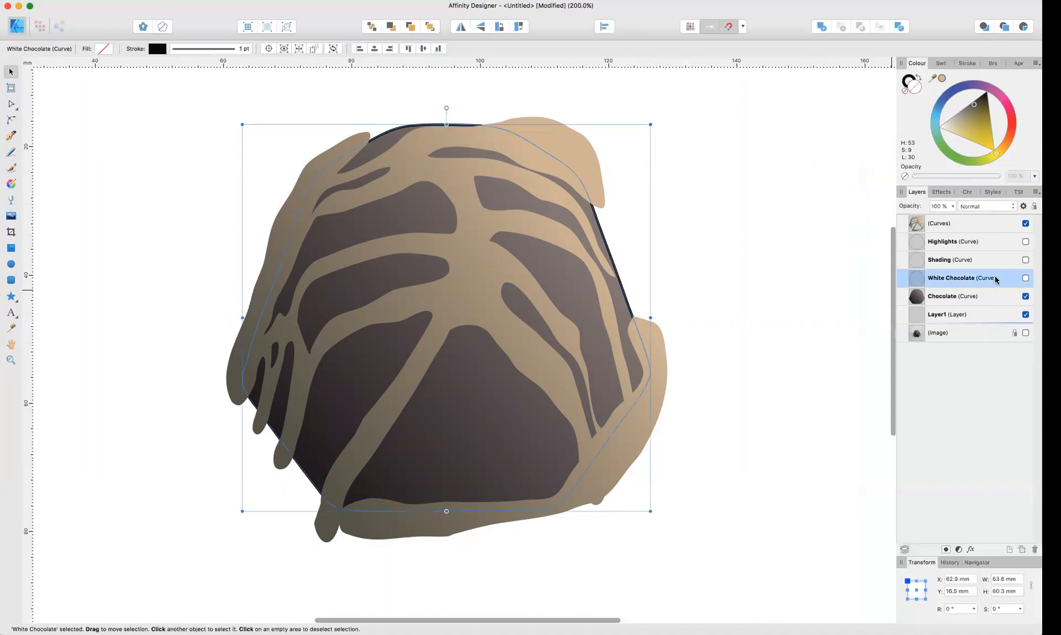
{"action": "double_click", "coordinate": [959, 278]}
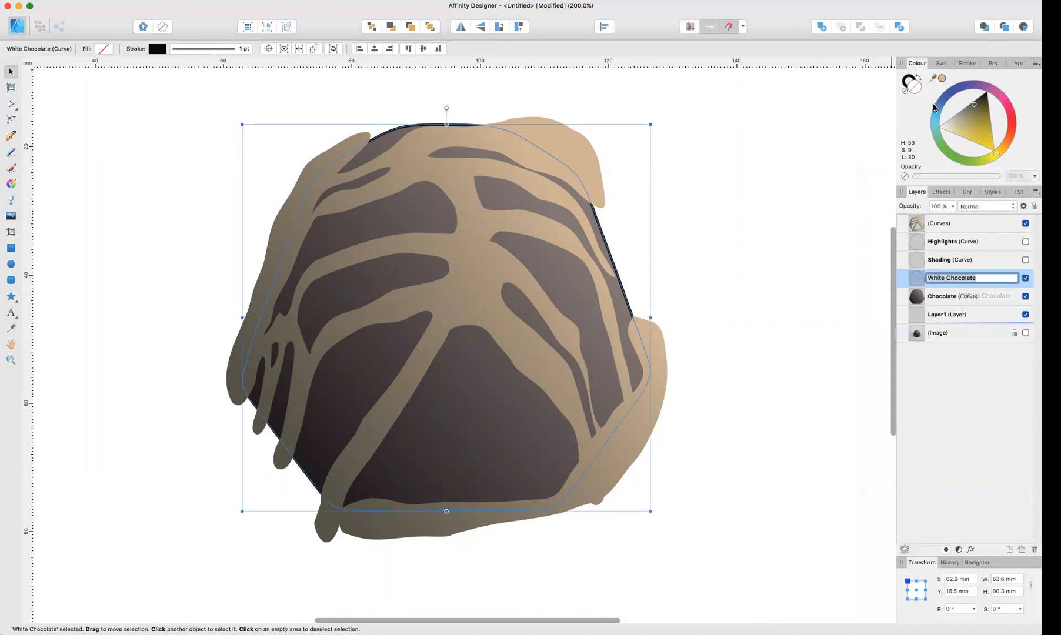
{"action": "left_click", "coordinate": [907, 79]}
{"action": "left_click", "coordinate": [905, 91]}
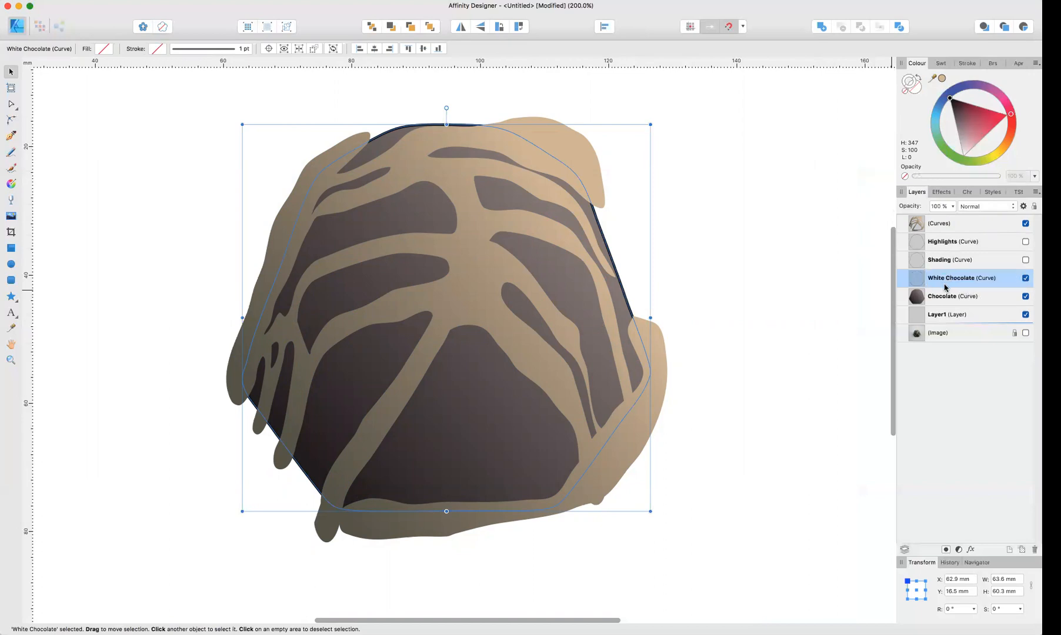
{"action": "left_click", "coordinate": [929, 226]}
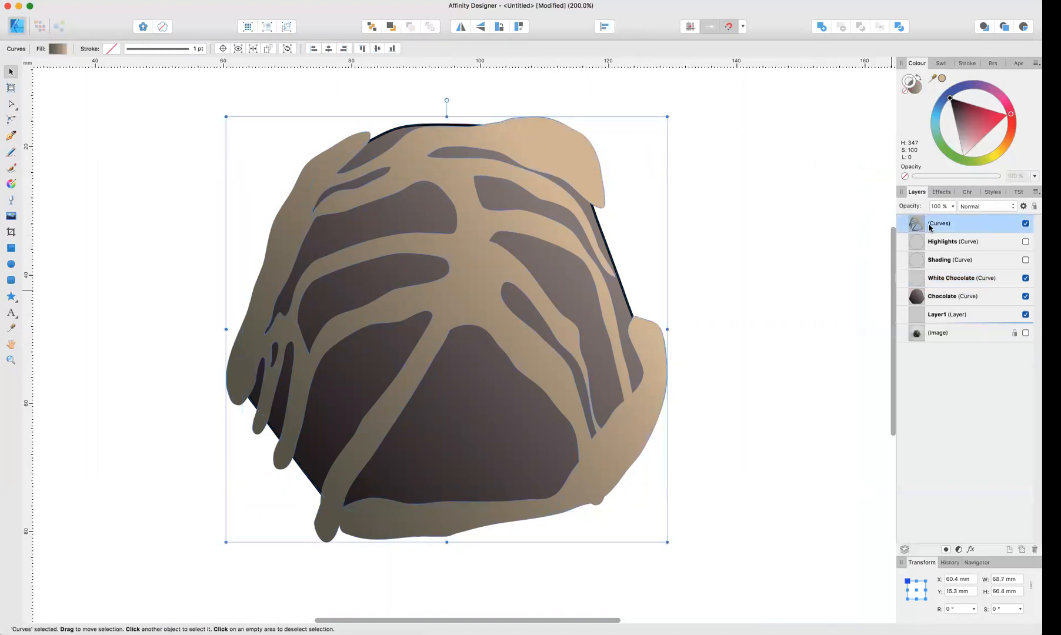
{"action": "left_click_drag", "start_coordinate": [931, 227], "coordinate": [937, 281]}
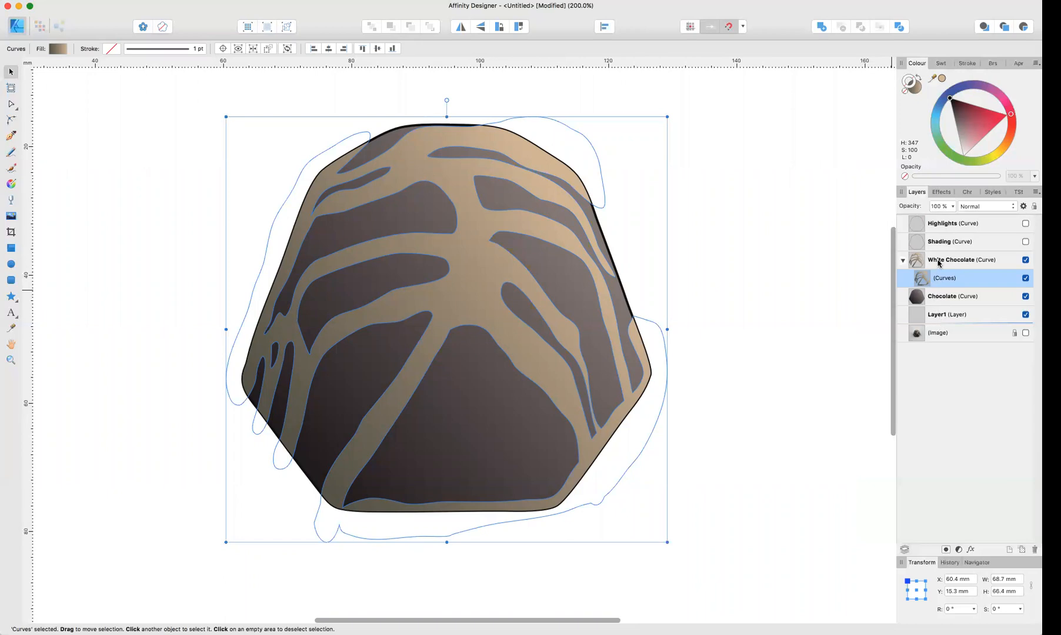
Step: Remove the stroke from the Chocolate shape and deselect it
{"action": "left_click", "coordinate": [939, 263]}
{"action": "left_click", "coordinate": [940, 297]}
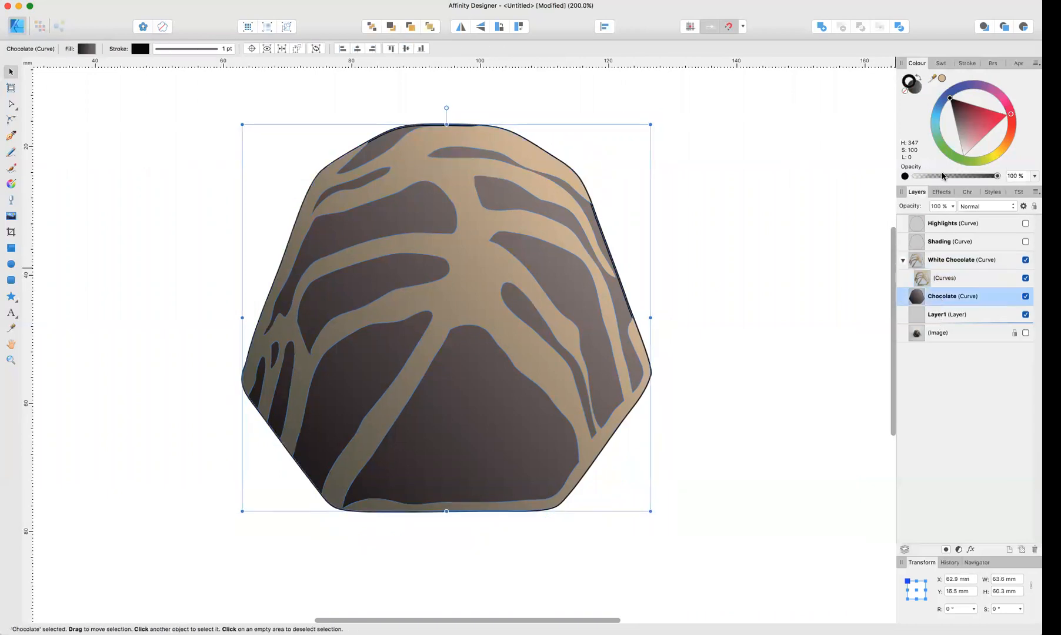
{"action": "left_click", "coordinate": [905, 91]}
{"action": "left_click", "coordinate": [756, 211]}
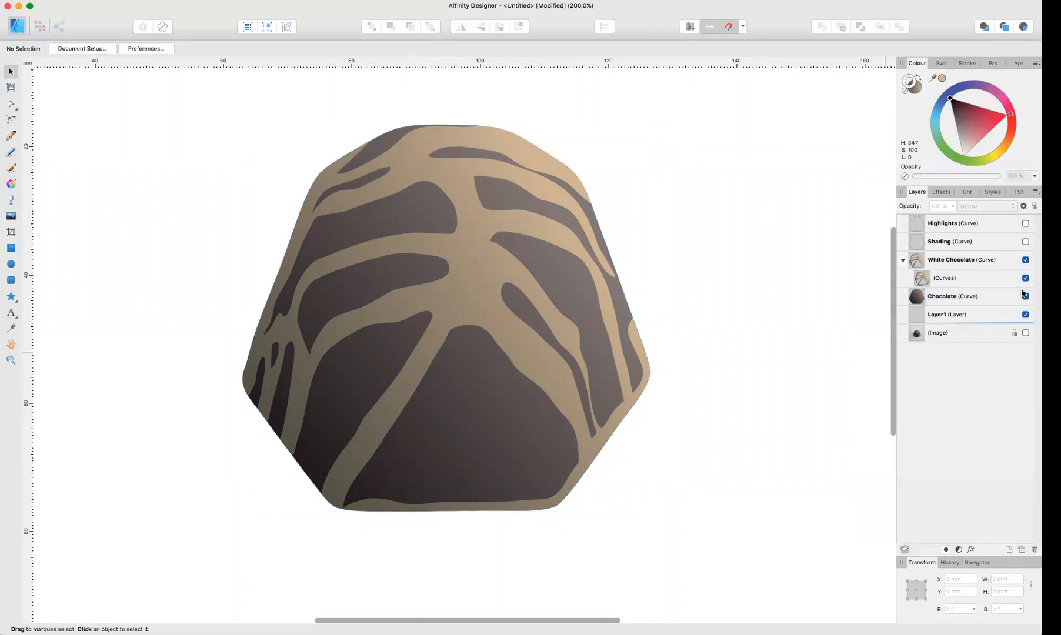
Step: Hide the White Chocolate and Chocolate shapes and show the photo again
{"action": "left_click", "coordinate": [1025, 260]}
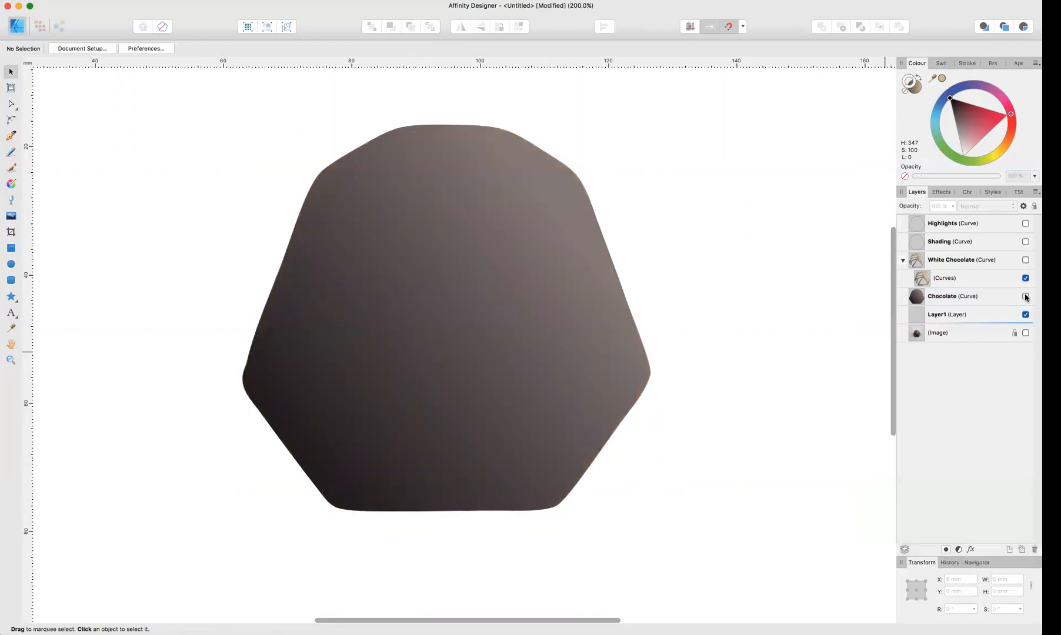
{"action": "left_click", "coordinate": [1025, 296]}
{"action": "left_click", "coordinate": [1025, 332]}
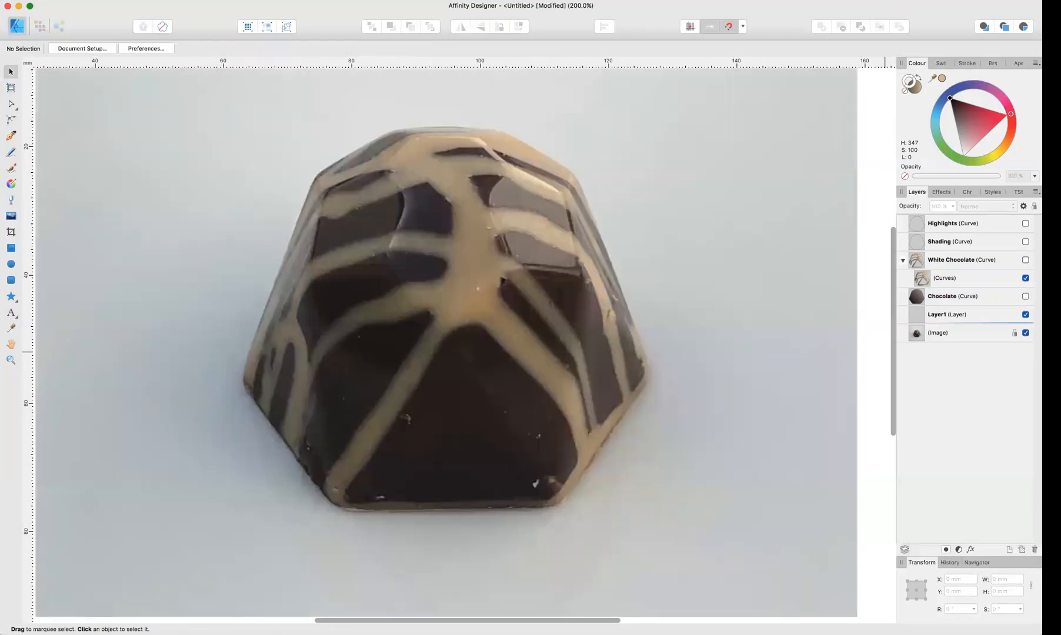
Step: Make the Shading outline visible and remove the strokes from both the Shading and Highlights outlines
{"action": "left_click", "coordinate": [1025, 241]}
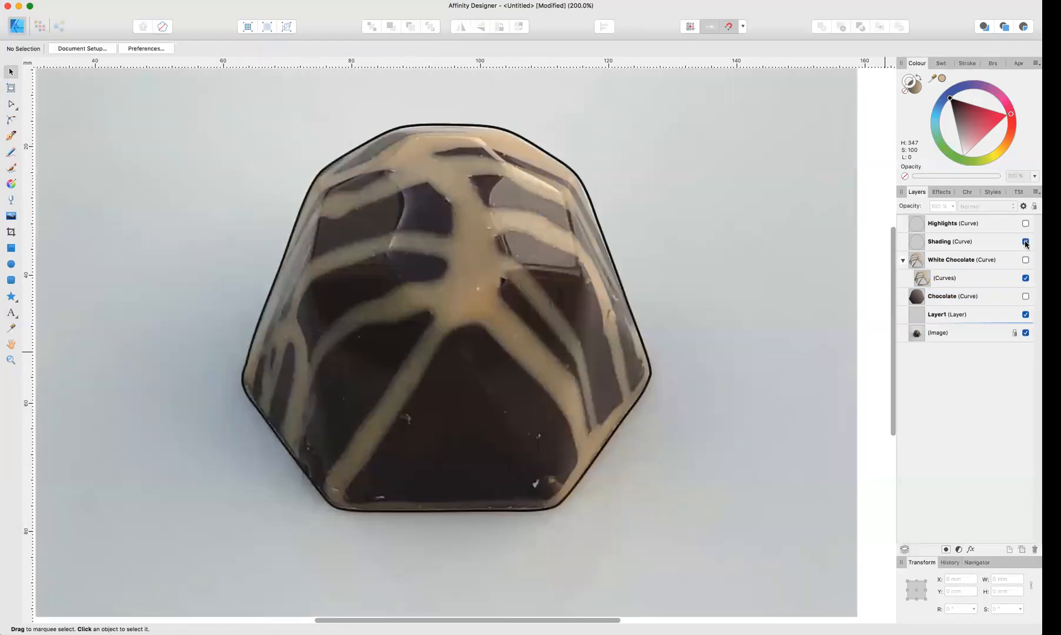
{"action": "left_click", "coordinate": [944, 242]}
{"action": "left_click", "coordinate": [905, 91]}
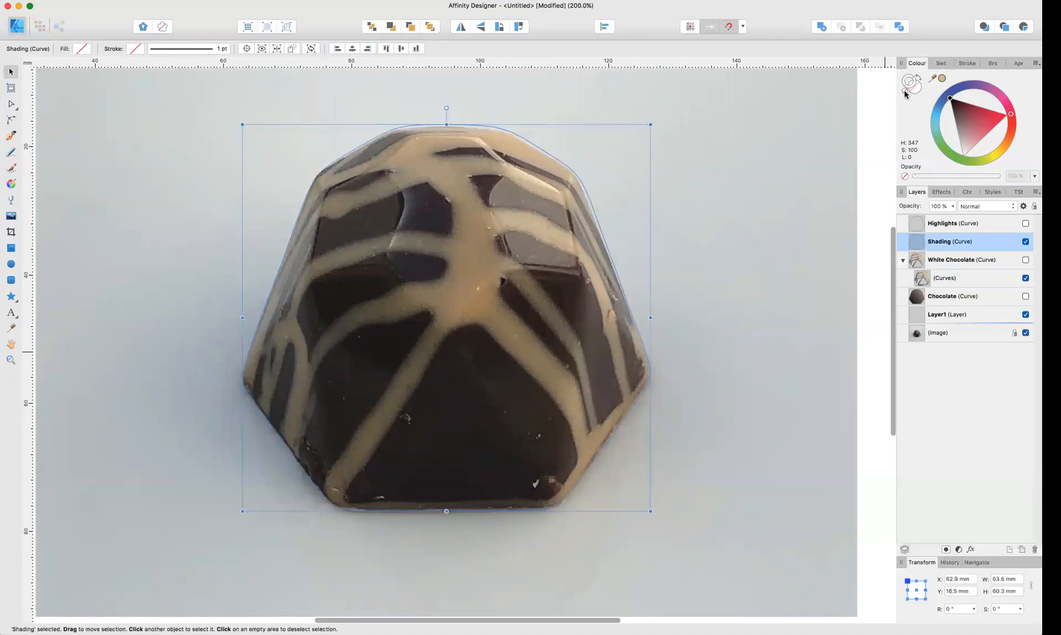
{"action": "left_click", "coordinate": [999, 225]}
{"action": "left_click", "coordinate": [1025, 223]}
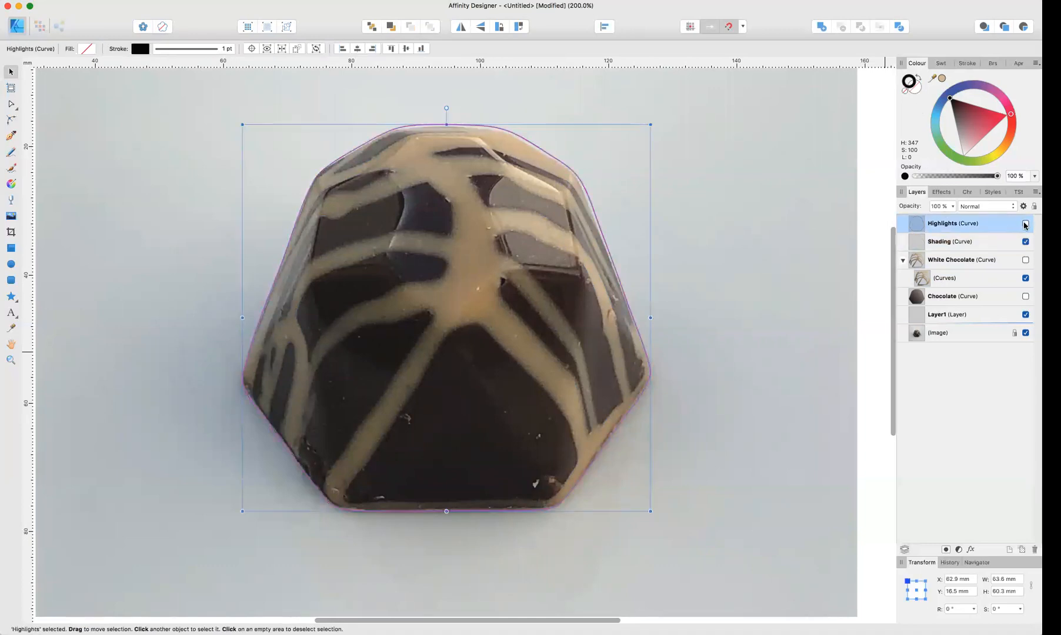
{"action": "left_click", "coordinate": [905, 92]}
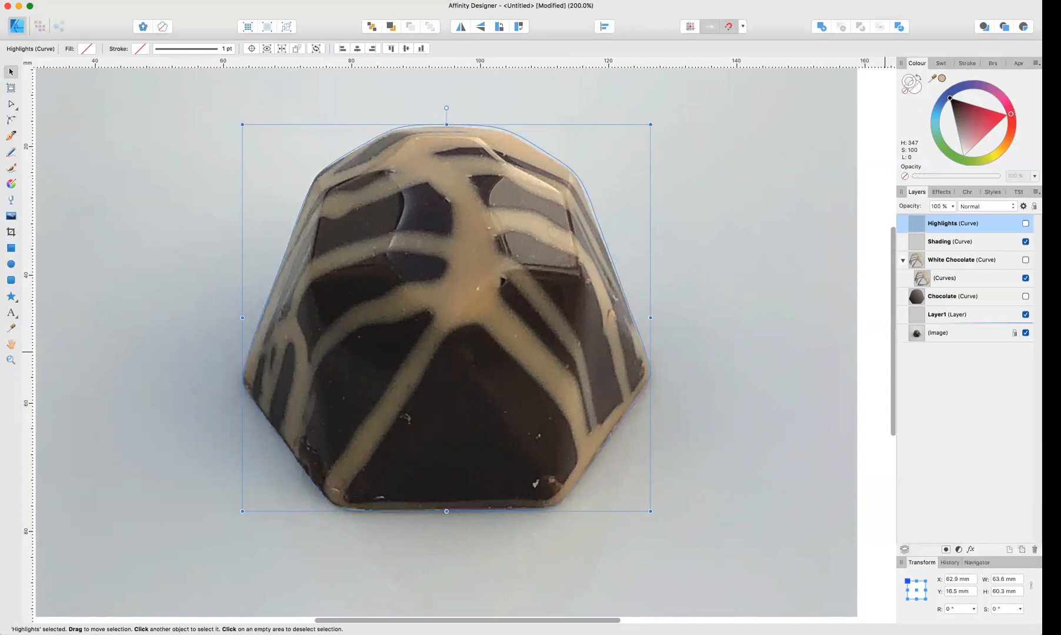
Step: Draw a short, near-vertical Pencil line on the background left of the chocolate and give it a 0.8 pt dark stroke
{"action": "left_click", "coordinate": [993, 244]}
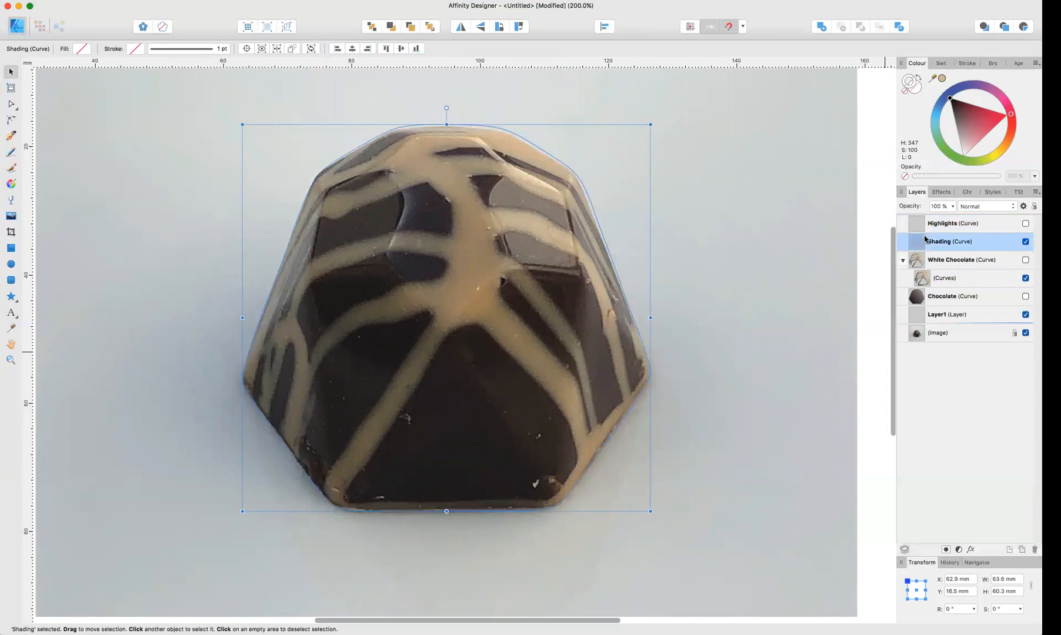
{"action": "left_click", "coordinate": [9, 153]}
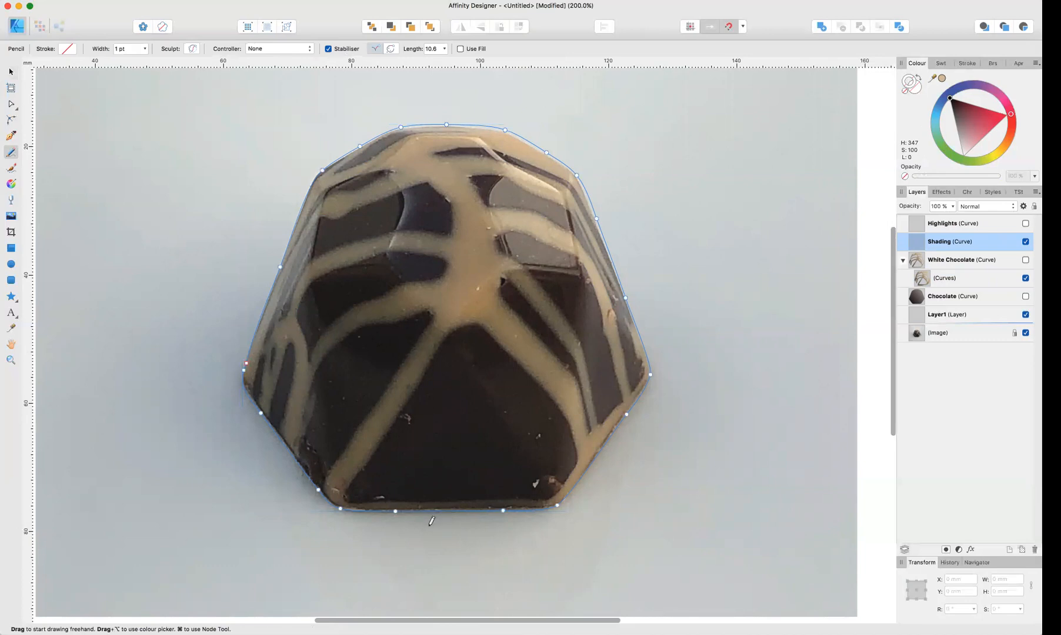
{"action": "left_click_drag", "start_coordinate": [413, 507], "coordinate": [413, 507]}
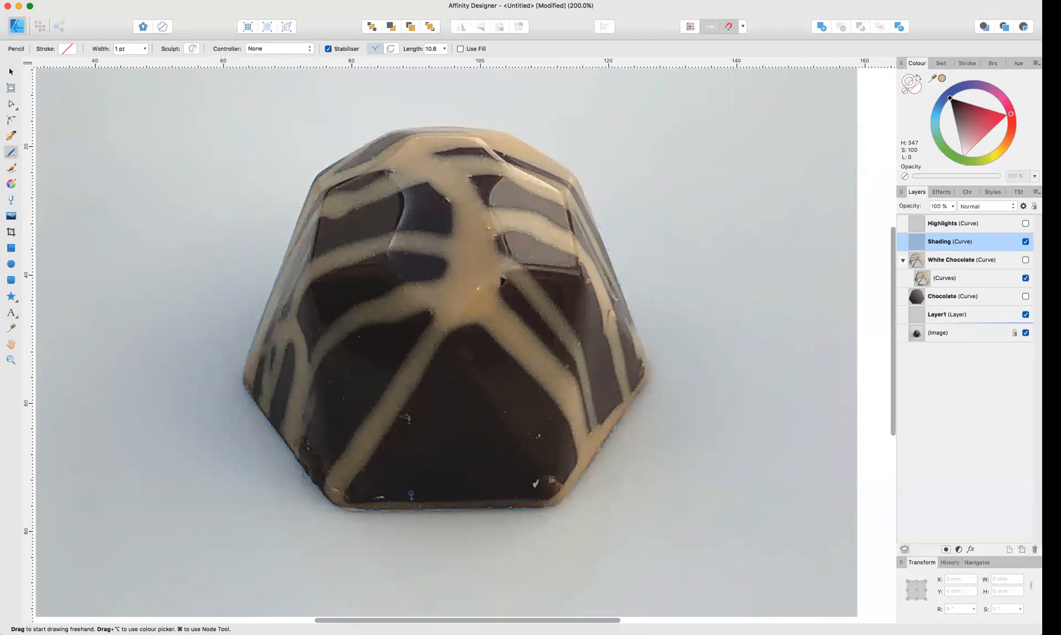
{"action": "key", "text": "super+z"}
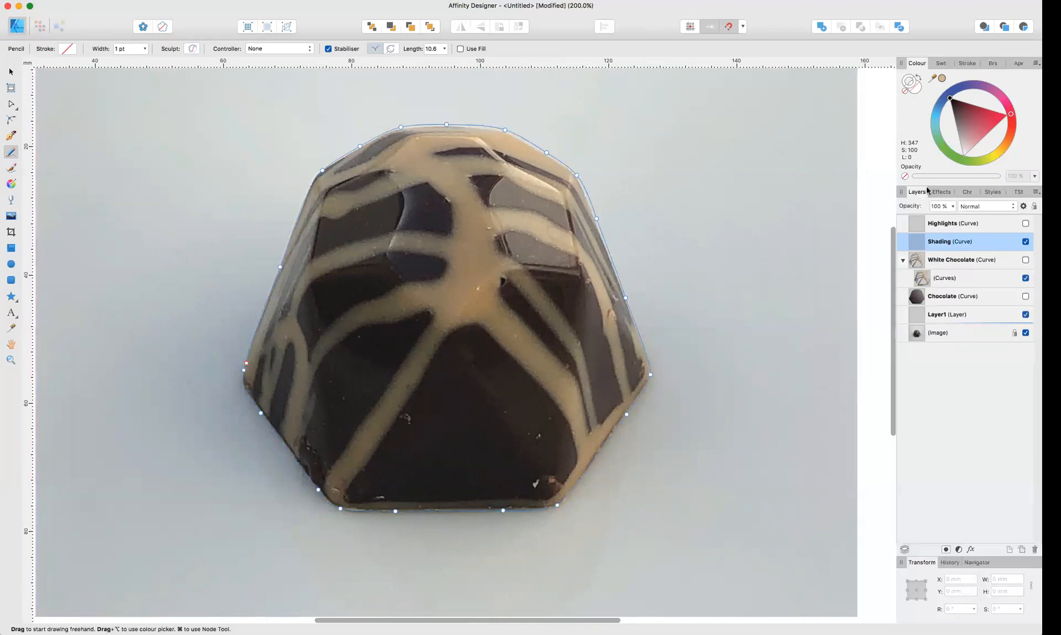
{"action": "left_click_drag", "start_coordinate": [146, 486], "coordinate": [128, 373]}
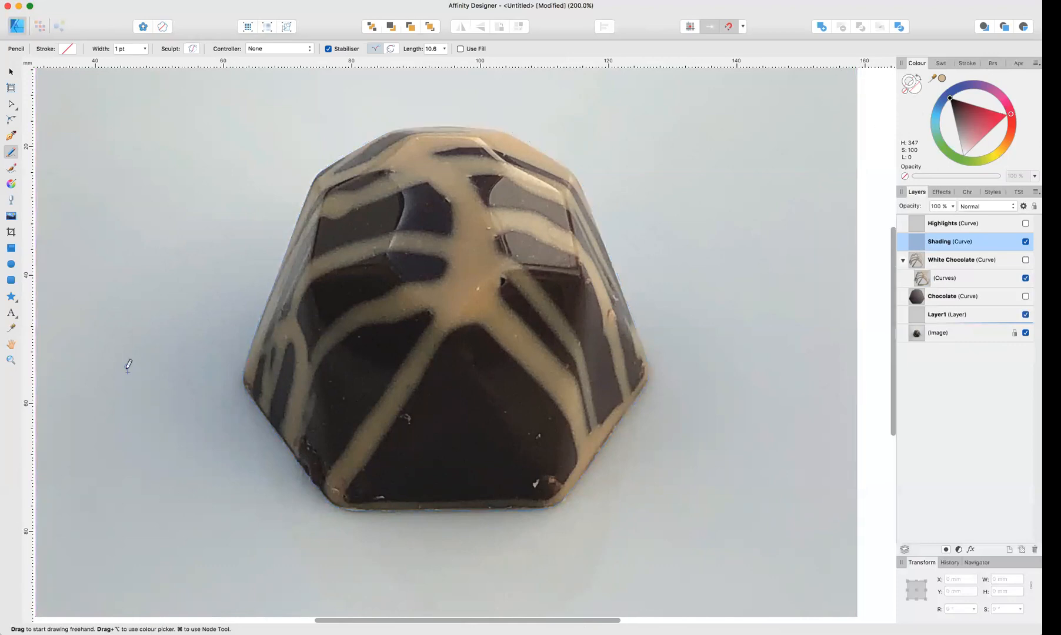
{"action": "left_click", "coordinate": [968, 63]}
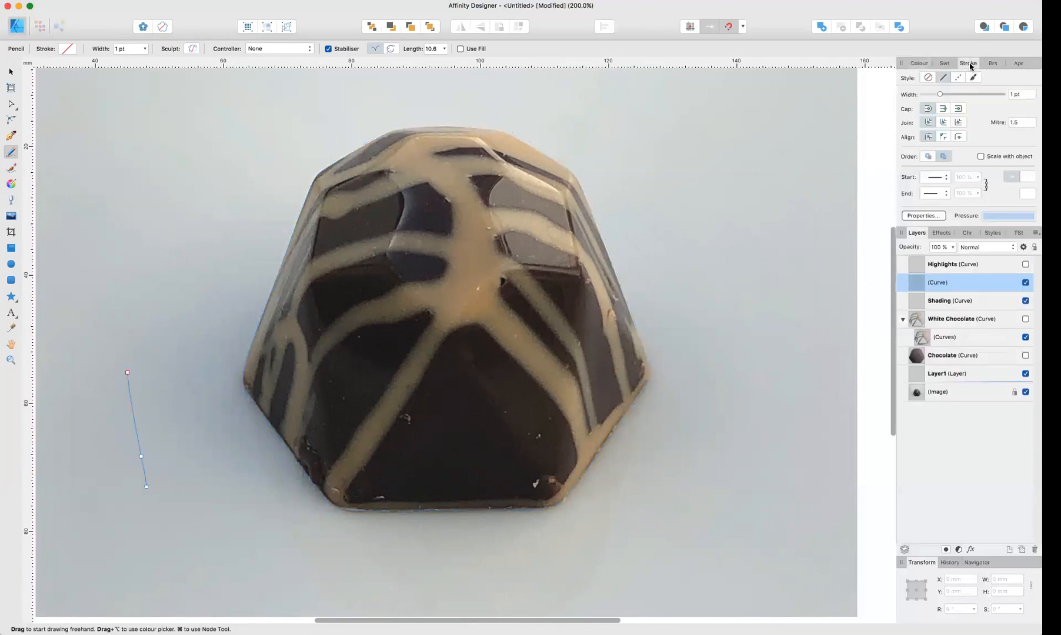
{"action": "left_click_drag", "start_coordinate": [943, 96], "coordinate": [936, 97]}
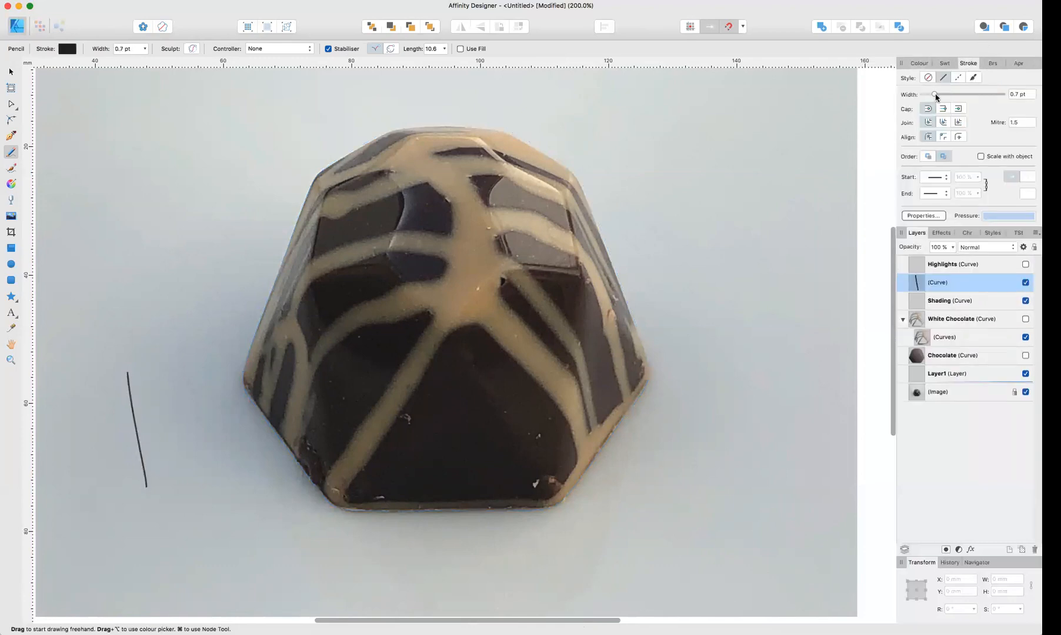
{"action": "left_click", "coordinate": [918, 63]}
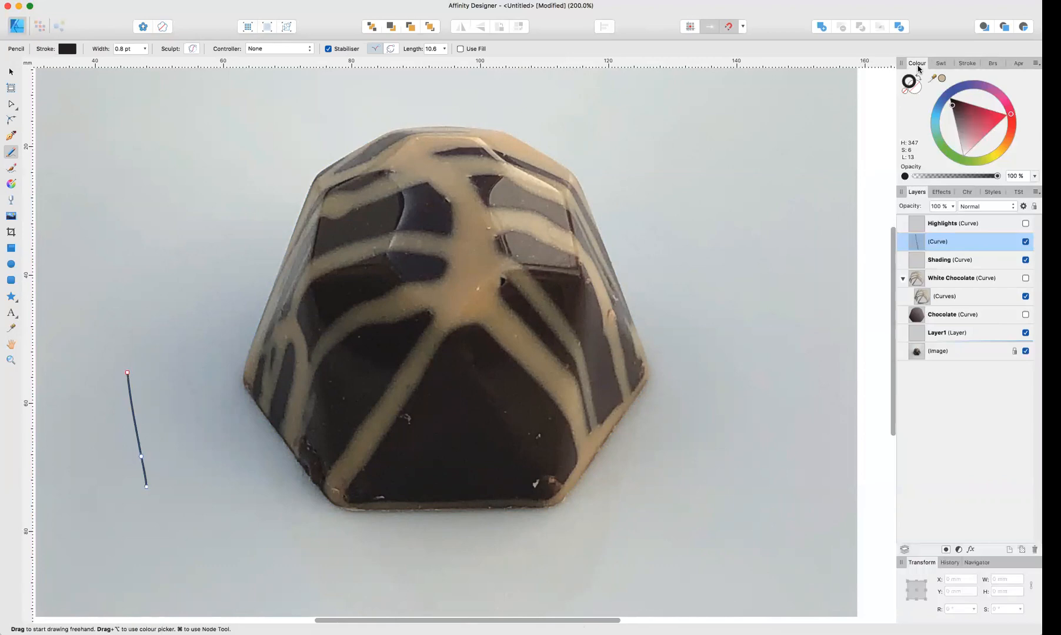
Step: Trace a closed Pencil shading shape about 43 by 60 mm around the dark left, centre and right facets, overshooting the bottom edge
{"action": "left_click_drag", "start_coordinate": [422, 527], "coordinate": [413, 492]}
{"action": "mouse_move", "coordinate": [418, 435]}
{"action": "left_mouse_down"}
{"action": "mouse_move", "coordinate": [413, 404]}
{"action": "mouse_move", "coordinate": [386, 370]}
{"action": "mouse_move", "coordinate": [318, 323]}
{"action": "left_mouse_up"}
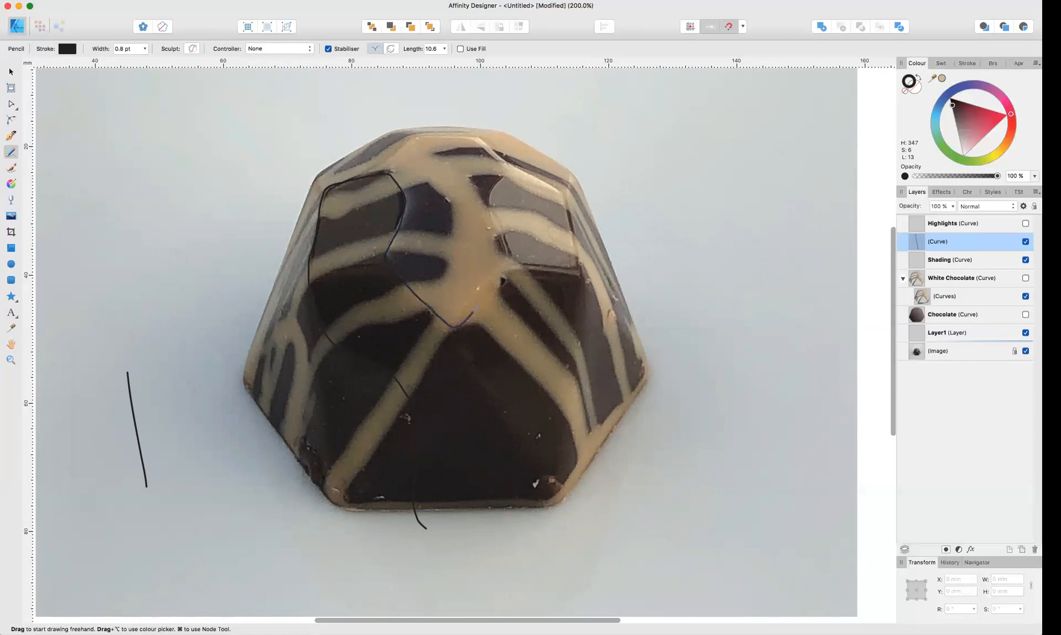
{"action": "left_click_drag", "start_coordinate": [533, 274], "coordinate": [549, 276]}
{"action": "mouse_move", "coordinate": [555, 480]}
{"action": "left_mouse_down"}
{"action": "mouse_move", "coordinate": [563, 529]}
{"action": "mouse_move", "coordinate": [547, 547]}
{"action": "mouse_move", "coordinate": [503, 560]}
{"action": "mouse_move", "coordinate": [446, 548]}
{"action": "mouse_move", "coordinate": [417, 519]}
{"action": "left_mouse_up"}
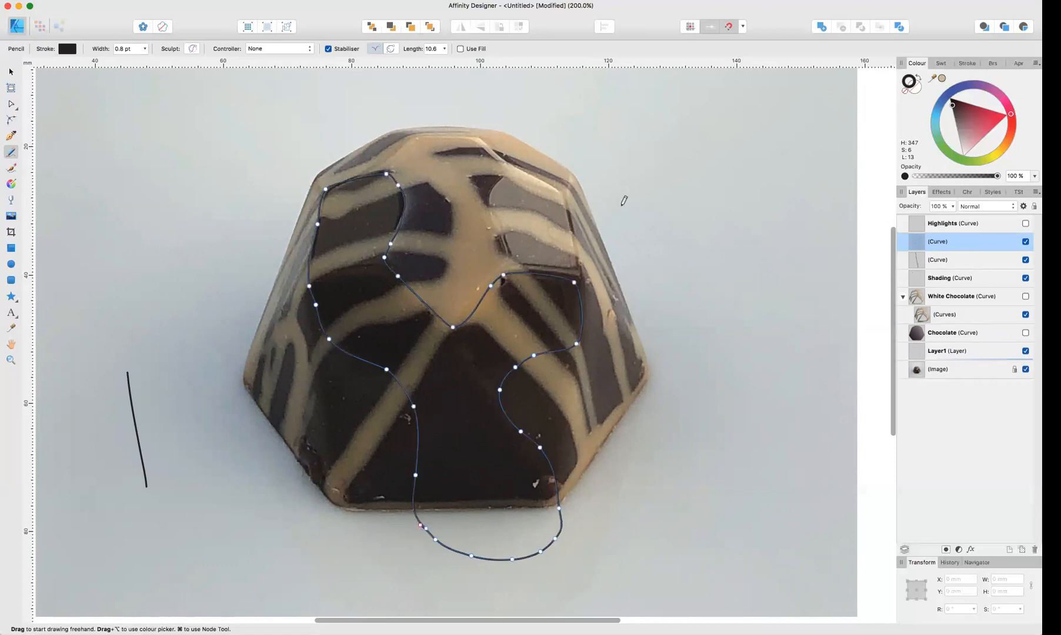
{"action": "key", "text": "v"}
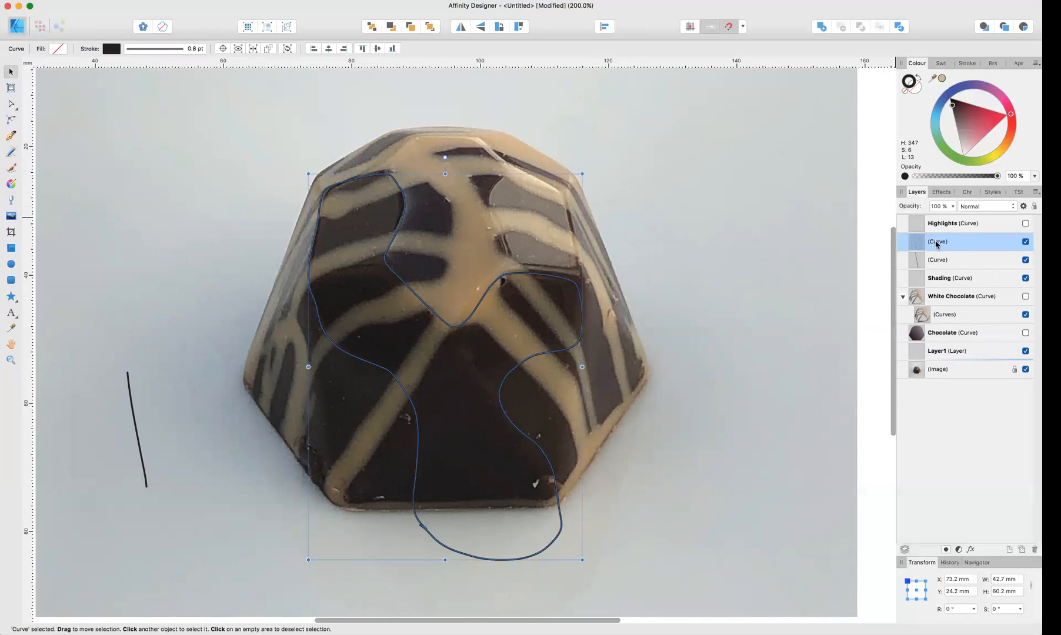
Step: Remove the stroke from the shading shape and give it a linear gradient fill running from its lower end up to its upper-left lobe
{"action": "left_click", "coordinate": [904, 92]}
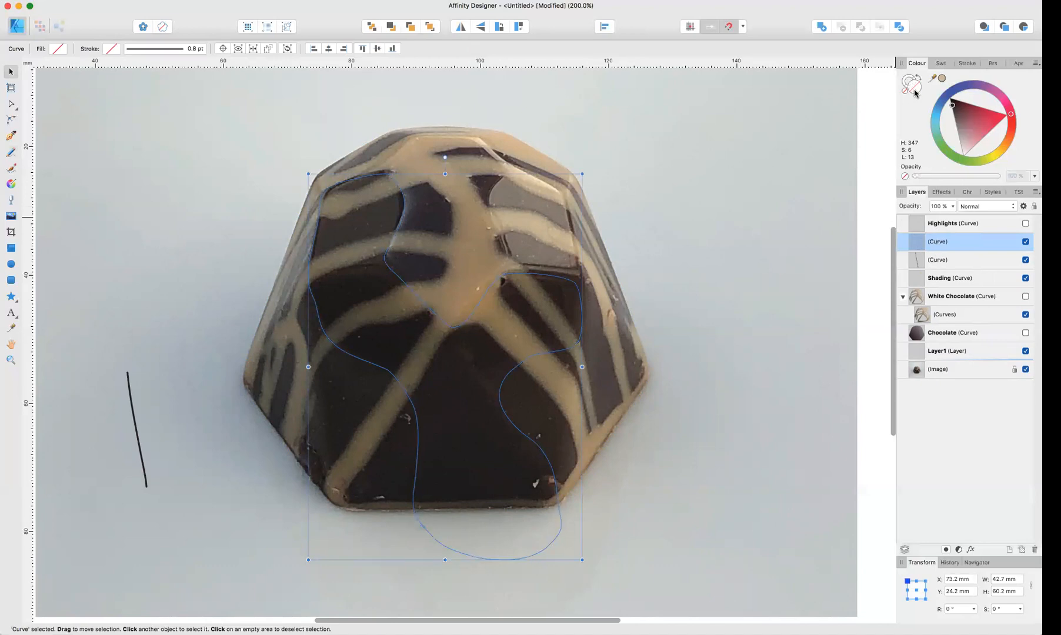
{"action": "left_click", "coordinate": [11, 183]}
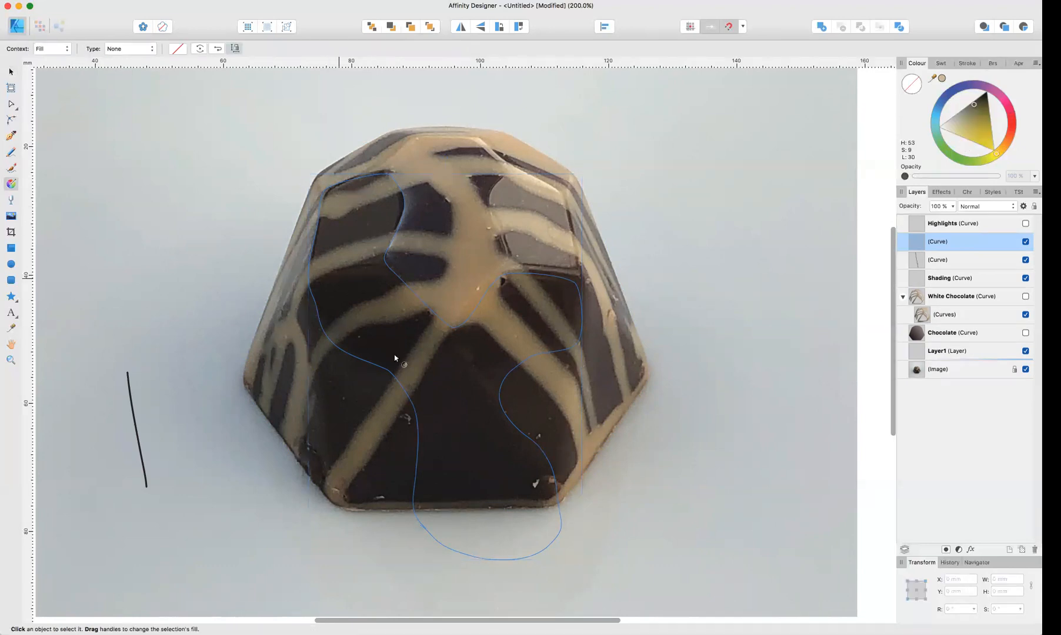
{"action": "left_click_drag", "start_coordinate": [537, 507], "coordinate": [381, 195]}
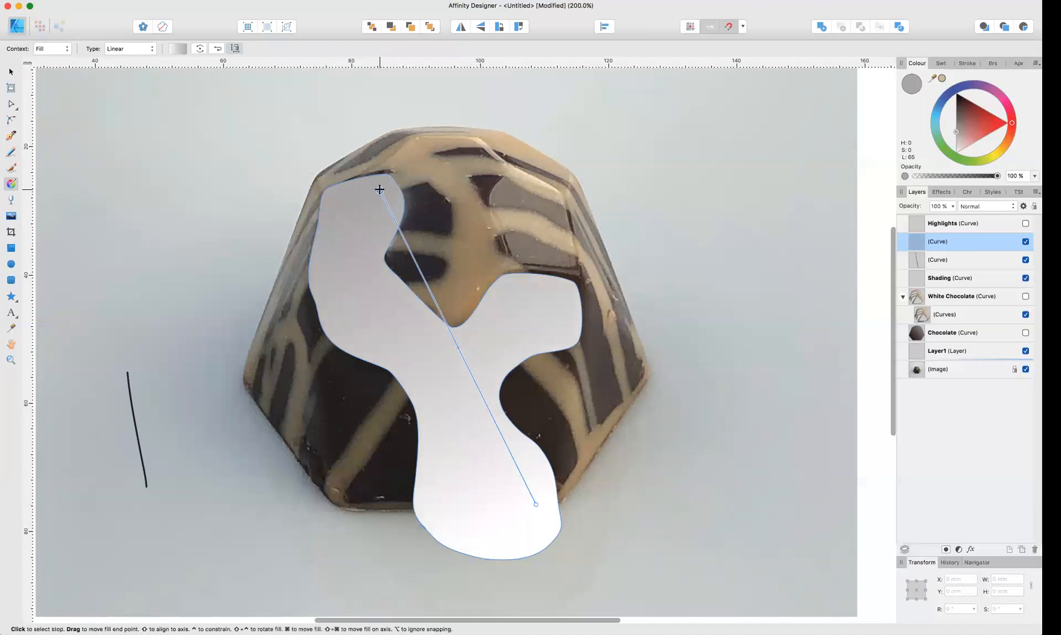
Step: Recolour the shading shape's gradient from near-black at the lower end to grey with lightness 44 at the upper end
{"action": "left_click", "coordinate": [177, 49]}
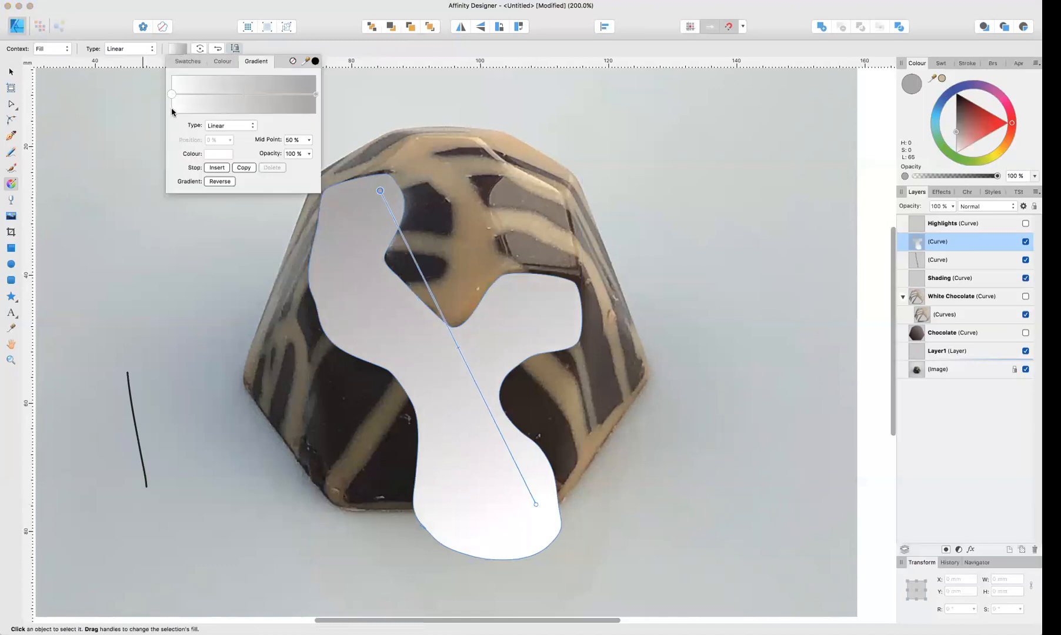
{"action": "left_click", "coordinate": [222, 157]}
{"action": "left_click_drag", "start_coordinate": [247, 236], "coordinate": [239, 208]}
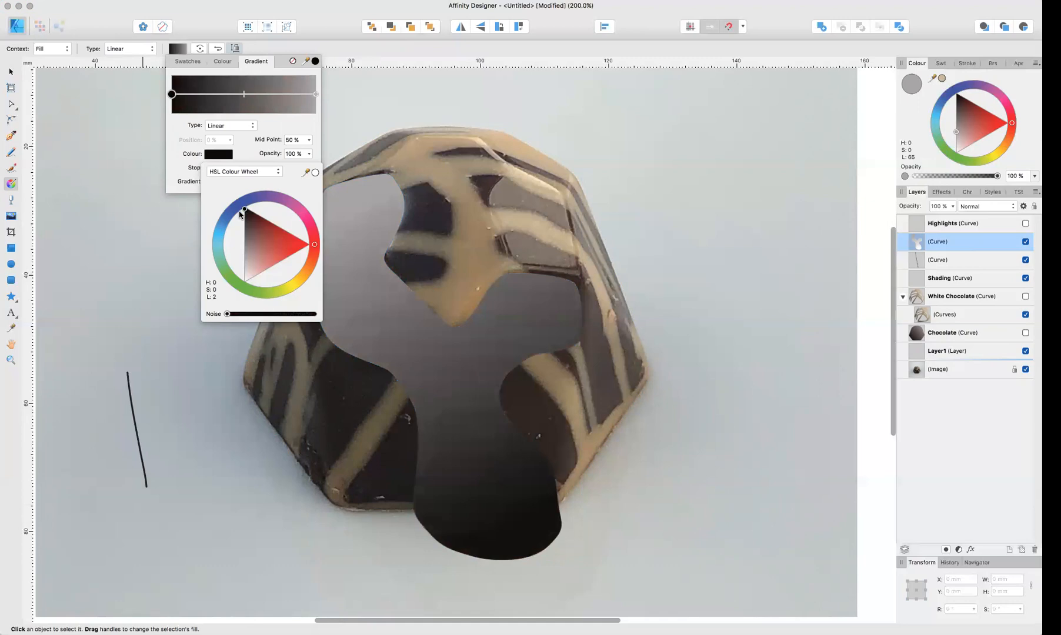
{"action": "left_click", "coordinate": [316, 94]}
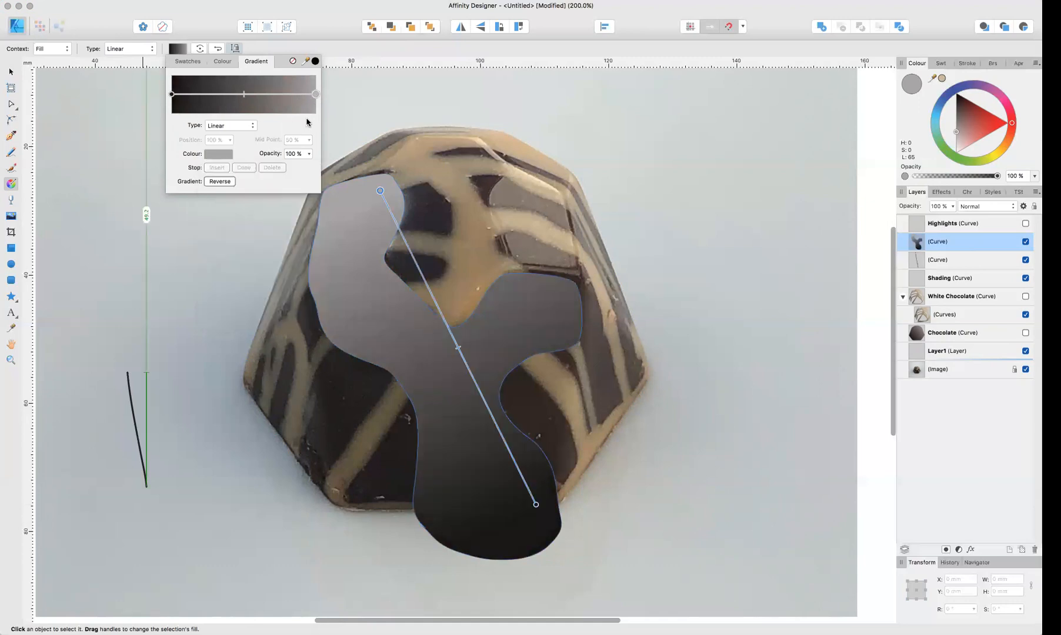
{"action": "left_click", "coordinate": [226, 154]}
{"action": "left_click", "coordinate": [241, 237]}
{"action": "left_click", "coordinate": [241, 241]}
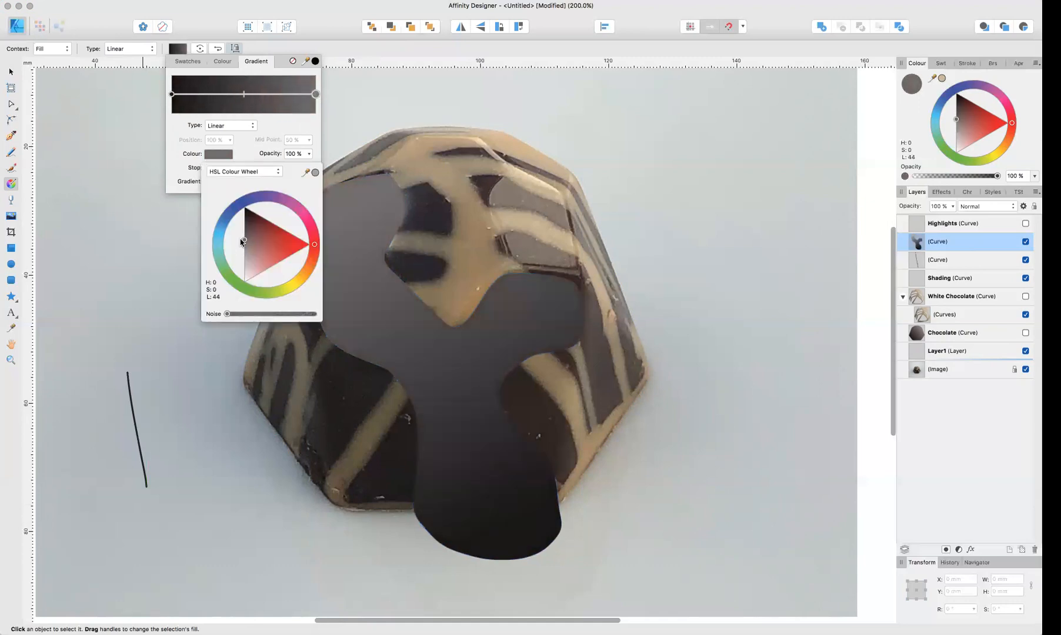
{"action": "left_click", "coordinate": [107, 179]}
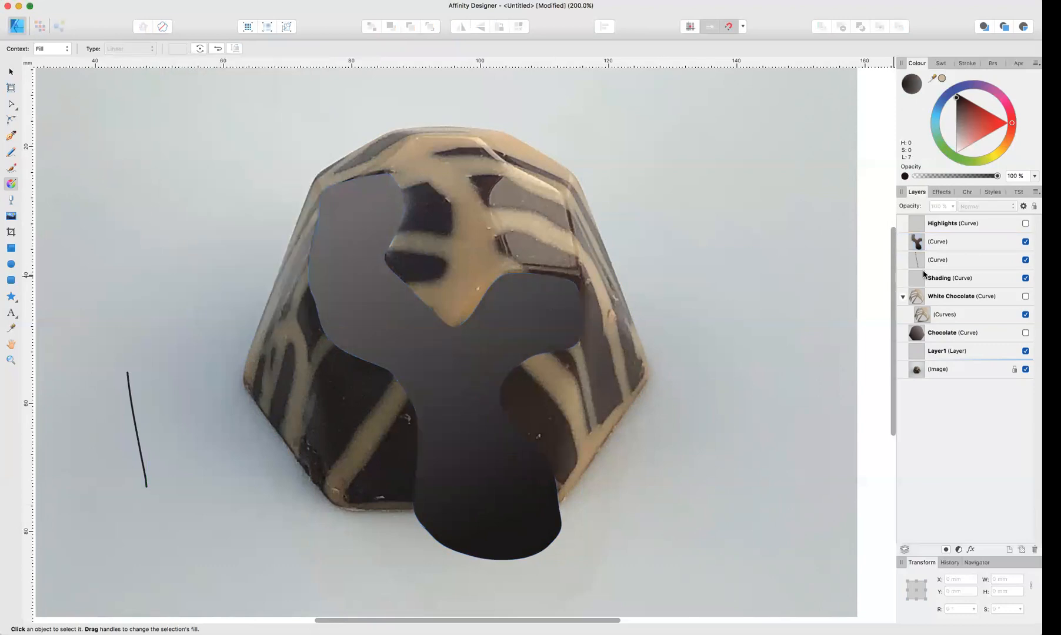
Step: Clip the gradient-filled shading curve inside the Shading outline and collapse the White Chocolate group
{"action": "left_click", "coordinate": [938, 242]}
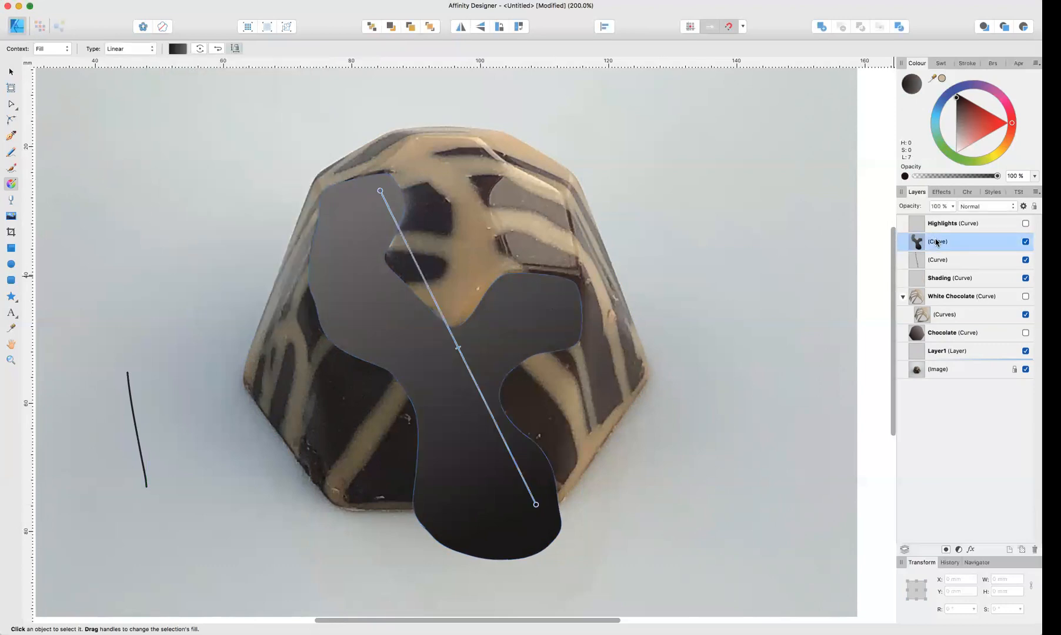
{"action": "mouse_move", "coordinate": [937, 241]}
{"action": "left_mouse_down"}
{"action": "mouse_move", "coordinate": [956, 274]}
{"action": "mouse_move", "coordinate": [945, 280]}
{"action": "left_mouse_up"}
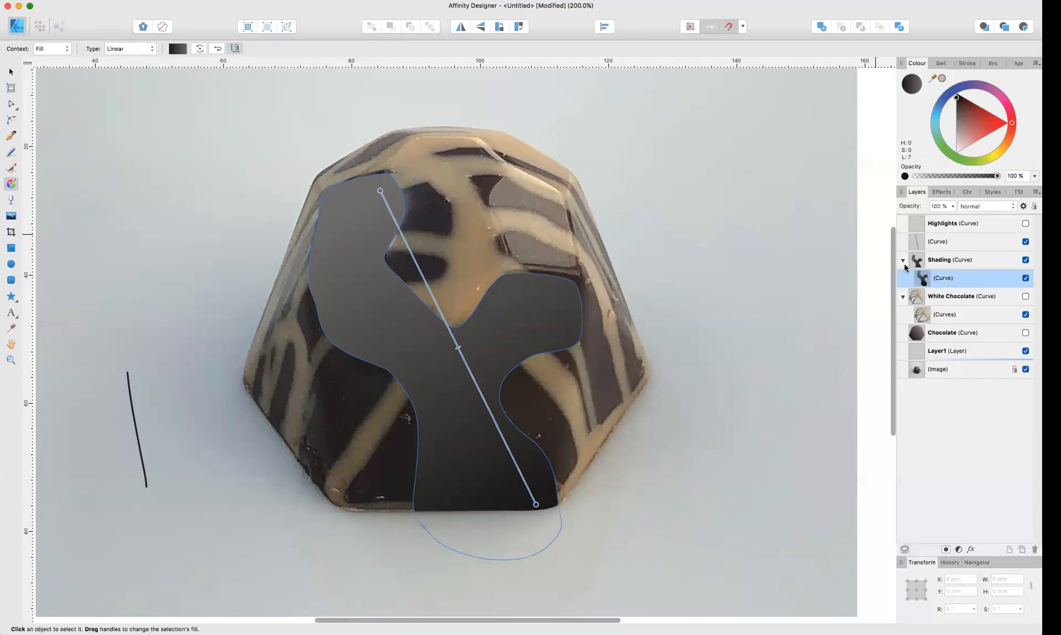
{"action": "left_click", "coordinate": [903, 296]}
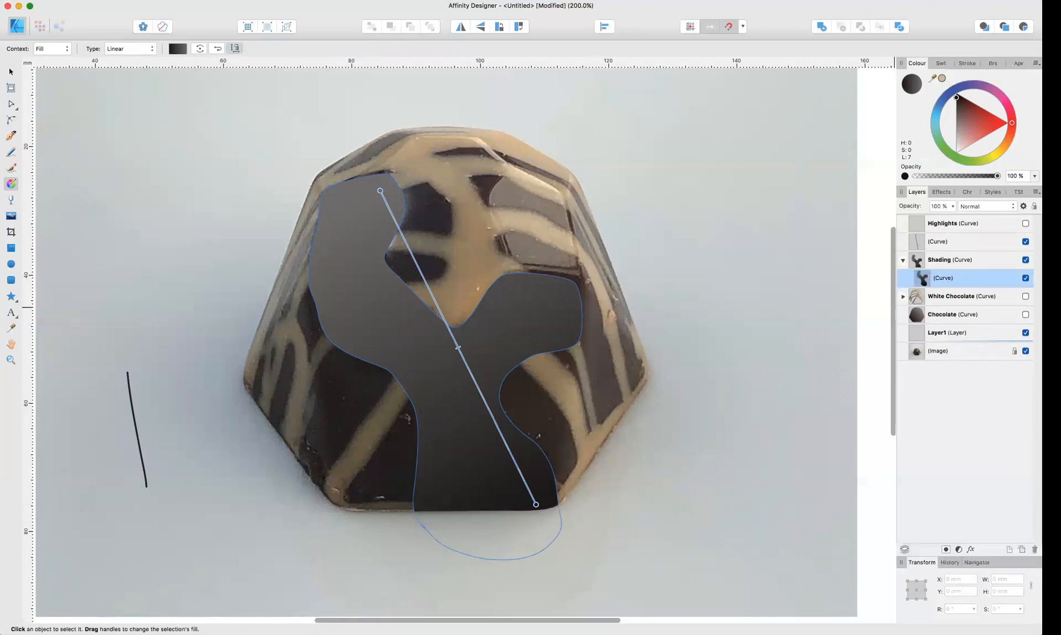
Step: Hide the photo and Layer1, and show the Chocolate and White Chocolate shapes
{"action": "left_click", "coordinate": [1025, 352]}
{"action": "left_click", "coordinate": [1025, 333]}
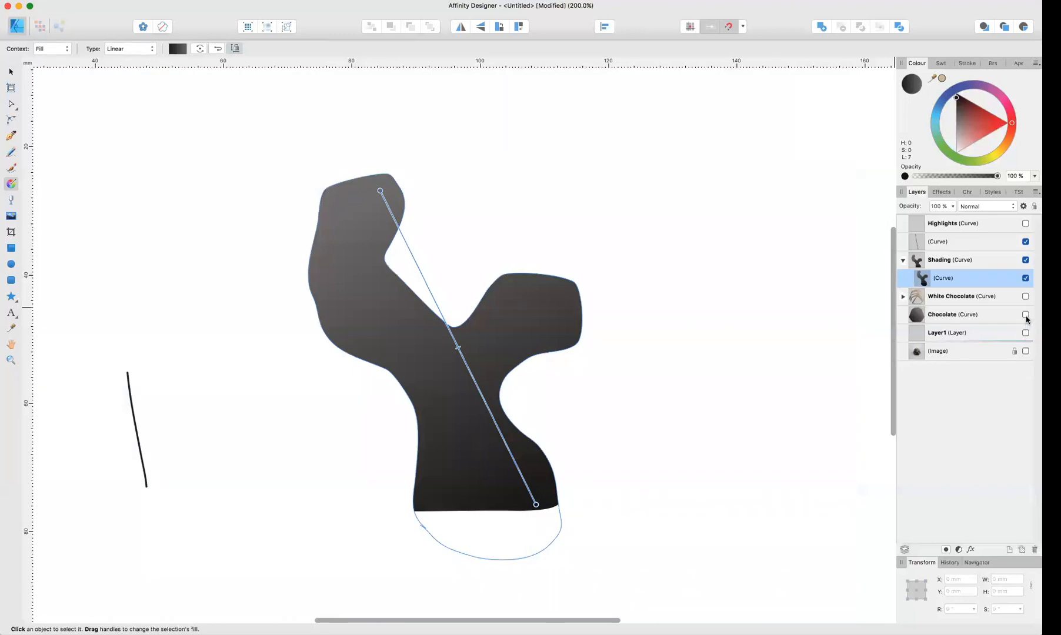
{"action": "left_click", "coordinate": [1025, 315]}
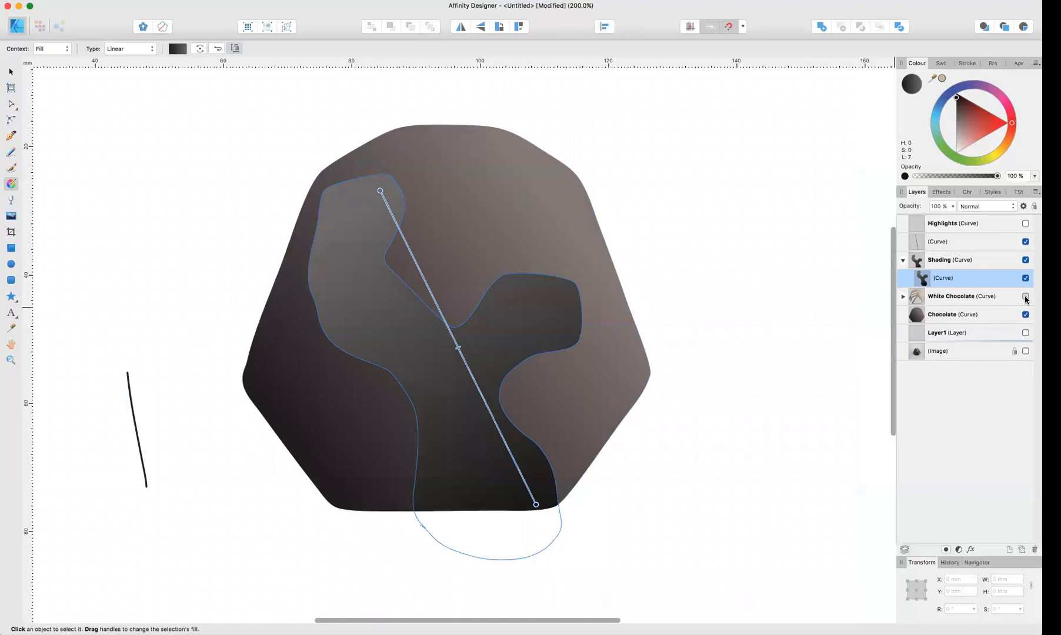
{"action": "left_click", "coordinate": [1025, 296]}
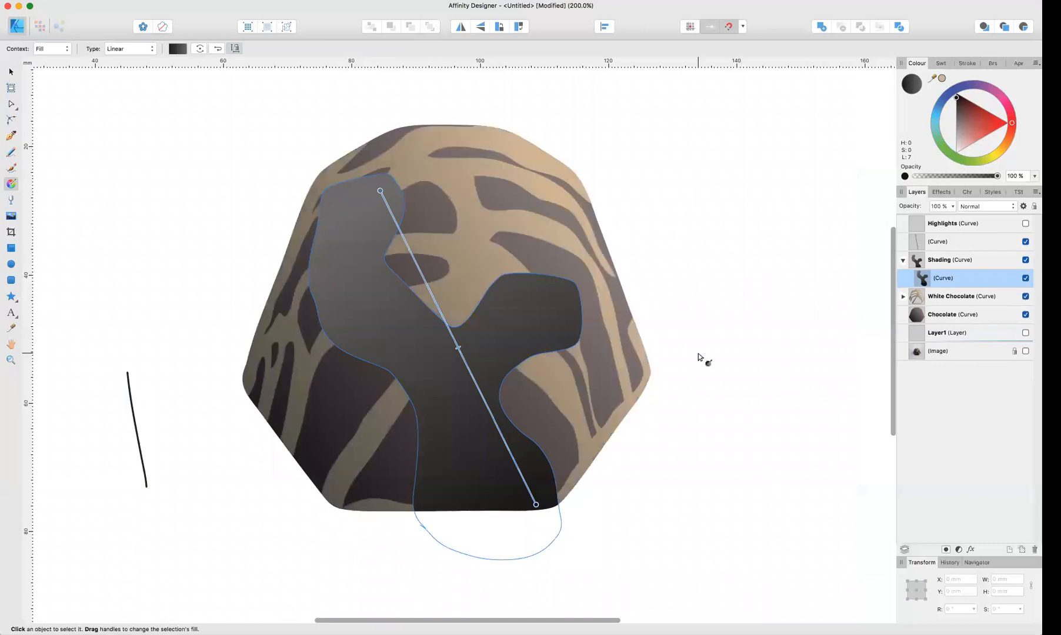
Step: Deselect the shading curve and hide the short pencil line beside the chocolate
{"action": "left_click", "coordinate": [10, 72]}
{"action": "left_click", "coordinate": [99, 375]}
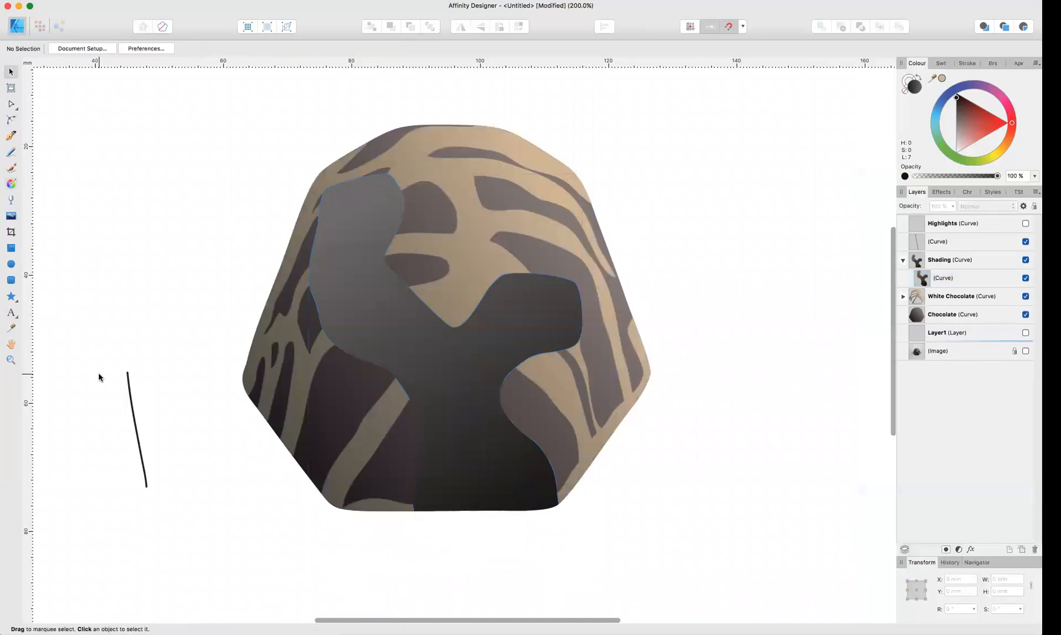
{"action": "left_click", "coordinate": [956, 246]}
{"action": "left_click", "coordinate": [1024, 242]}
Step: Set the Shading shape's blend mode to Multiply and its opacity to 38%
{"action": "left_click", "coordinate": [947, 264]}
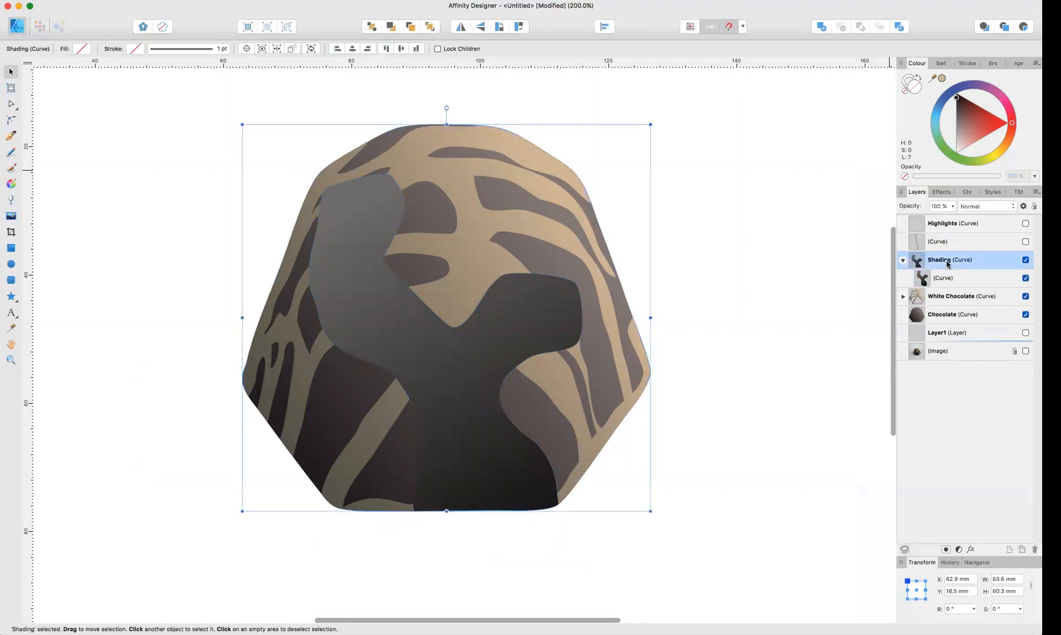
{"action": "left_click", "coordinate": [1011, 206]}
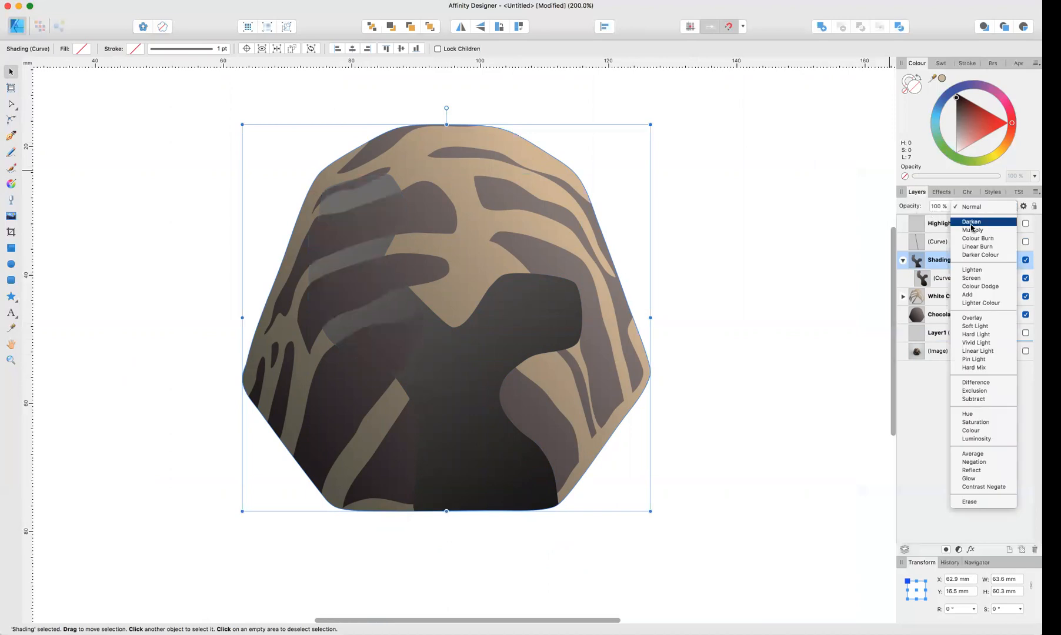
{"action": "left_click", "coordinate": [971, 230]}
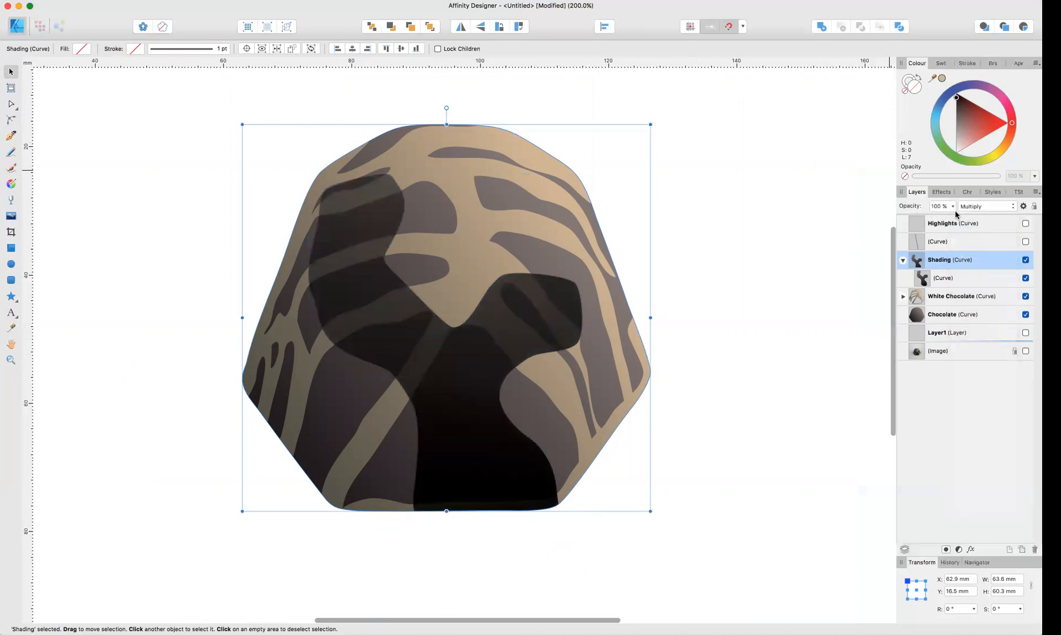
{"action": "left_click", "coordinate": [953, 207]}
{"action": "left_click_drag", "start_coordinate": [954, 221], "coordinate": [896, 224]}
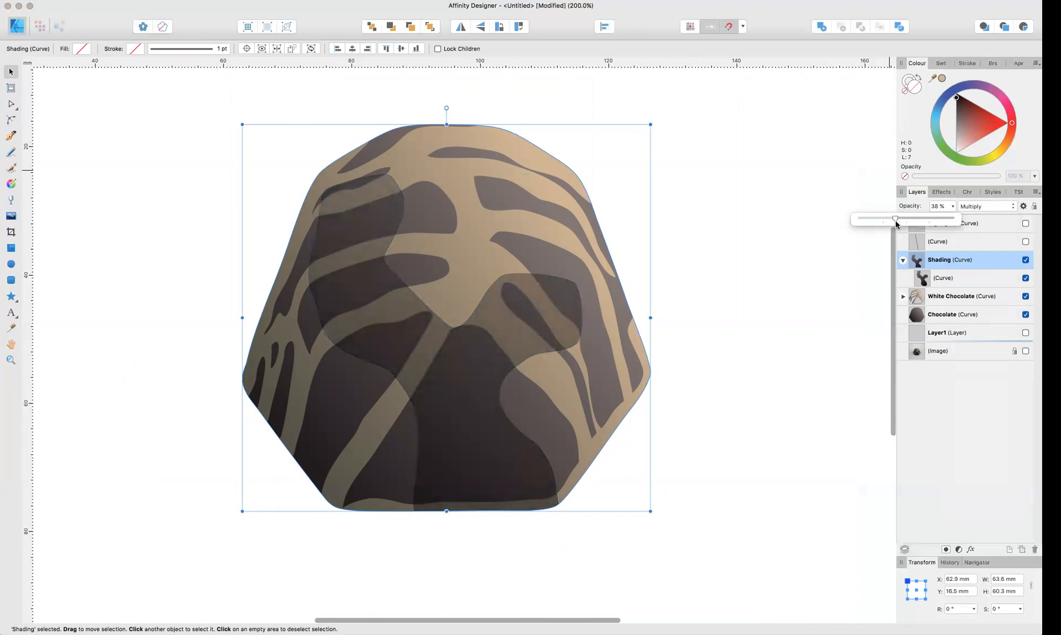
{"action": "left_click", "coordinate": [772, 402]}
{"action": "left_click", "coordinate": [772, 402]}
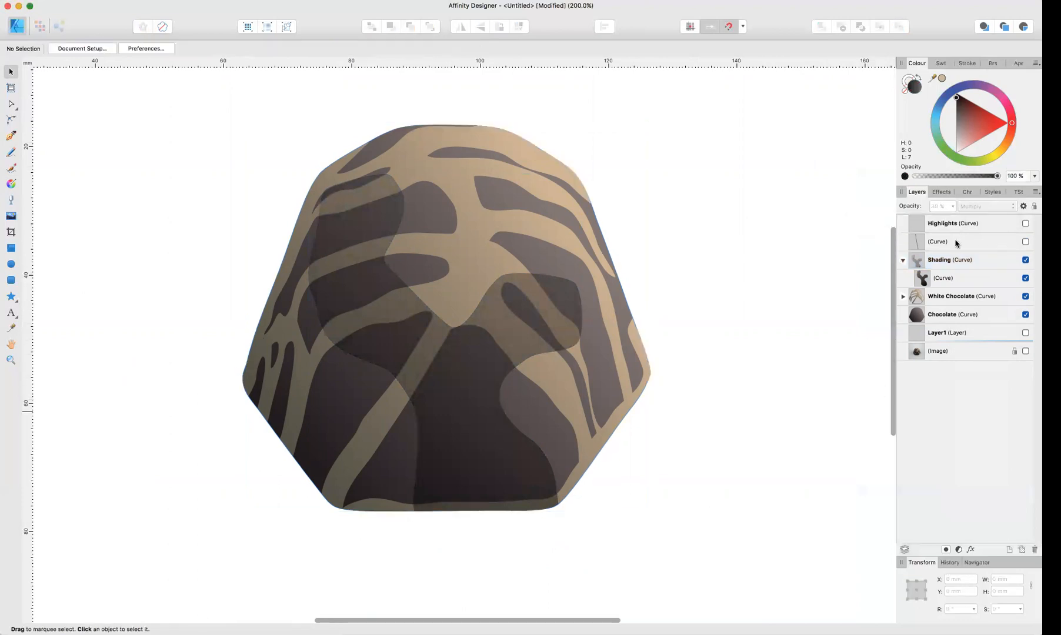
Step: Hide the Shading, Chocolate and White Chocolate shapes, and show the photo and the Highlights outline
{"action": "left_click", "coordinate": [1025, 260]}
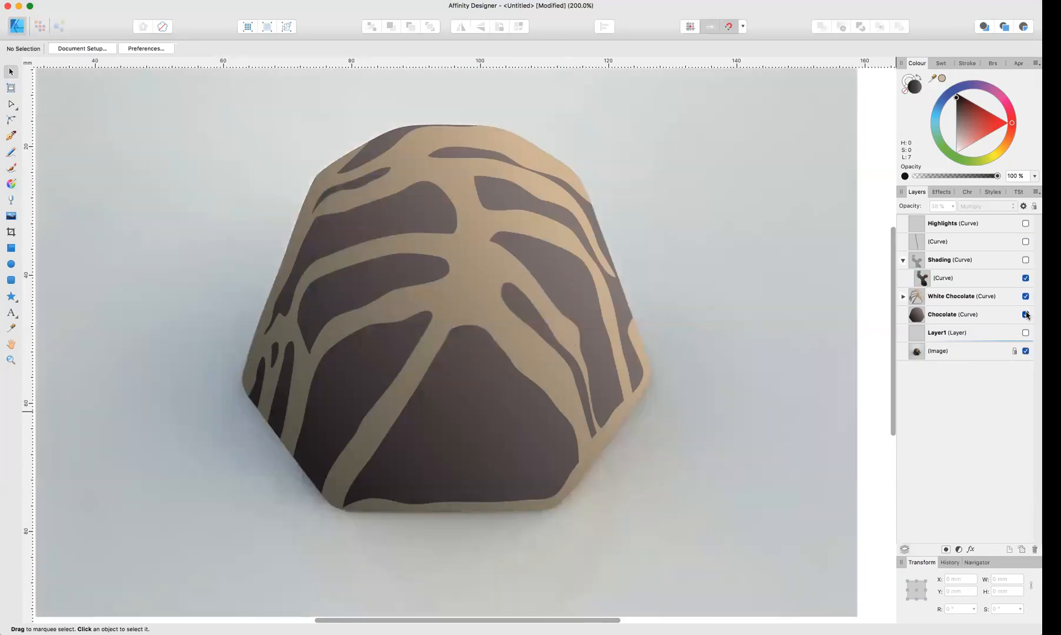
{"action": "left_click", "coordinate": [1025, 314]}
{"action": "left_click", "coordinate": [1025, 297]}
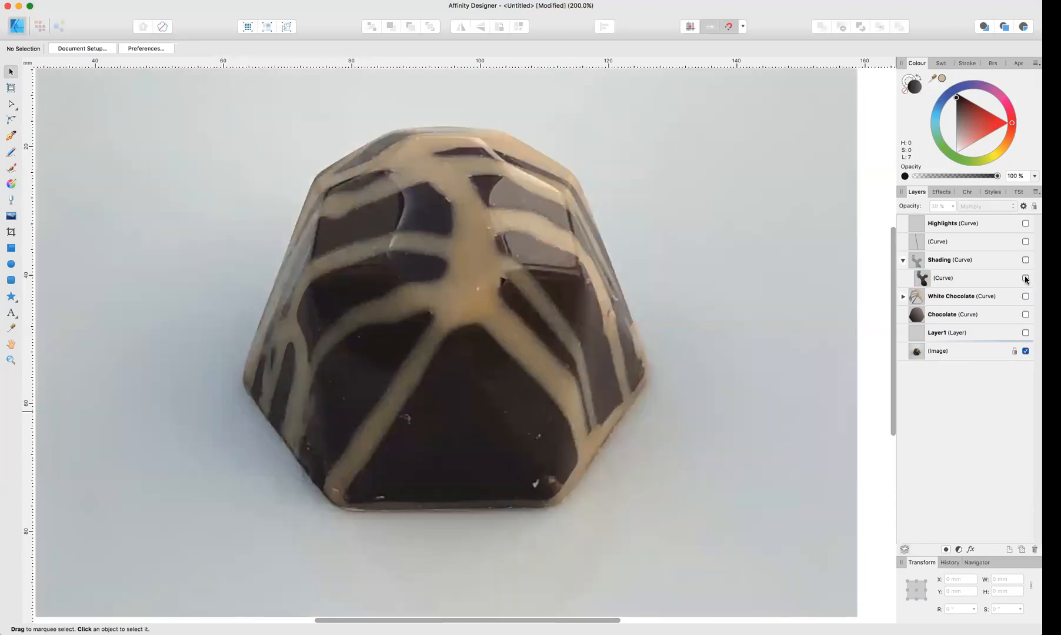
{"action": "left_click", "coordinate": [1025, 223]}
{"action": "left_click", "coordinate": [960, 242]}
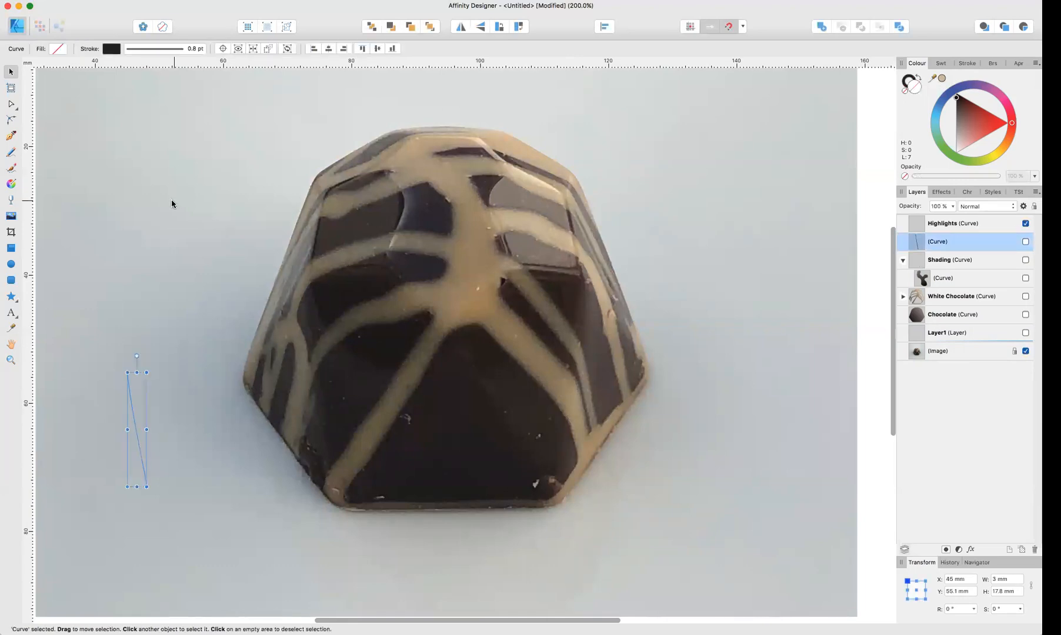
{"action": "left_click", "coordinate": [10, 152]}
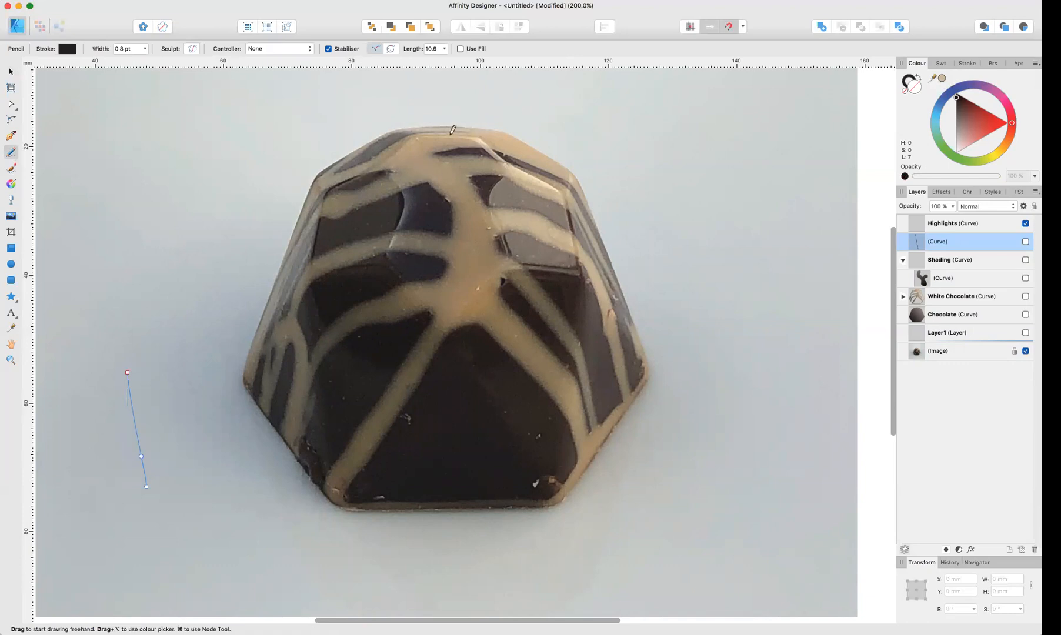
{"action": "left_click_drag", "start_coordinate": [393, 112], "coordinate": [410, 126]}
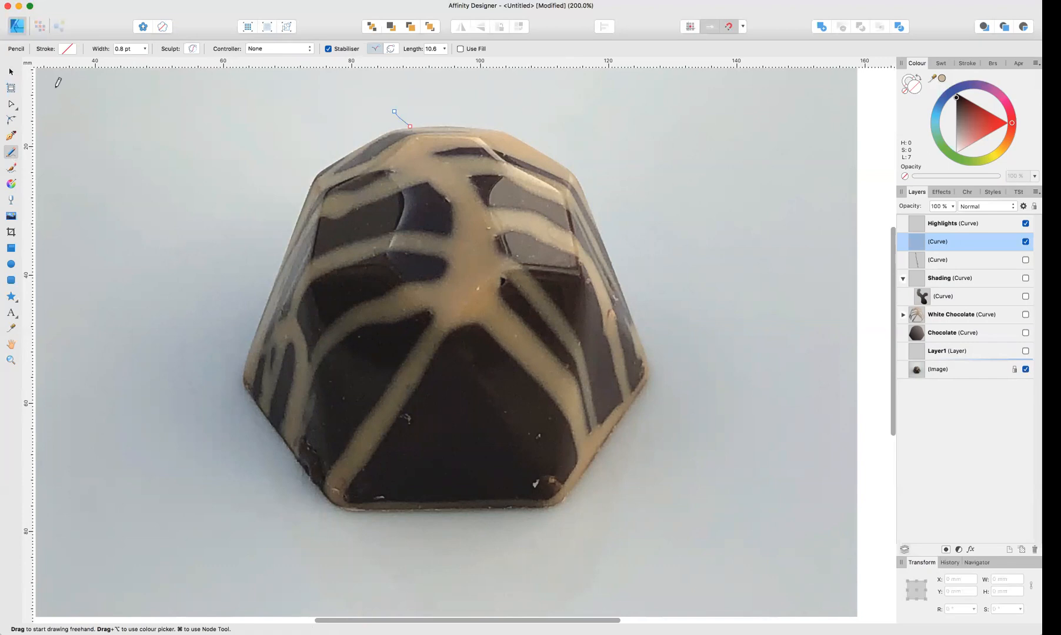
{"action": "left_click", "coordinate": [11, 72]}
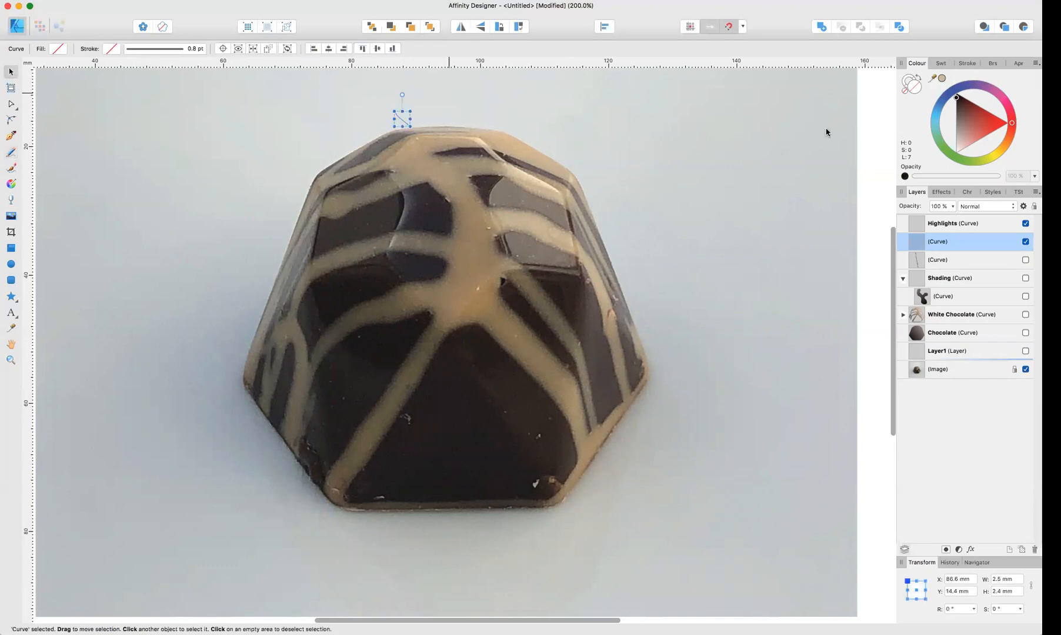
{"action": "left_click", "coordinate": [960, 97]}
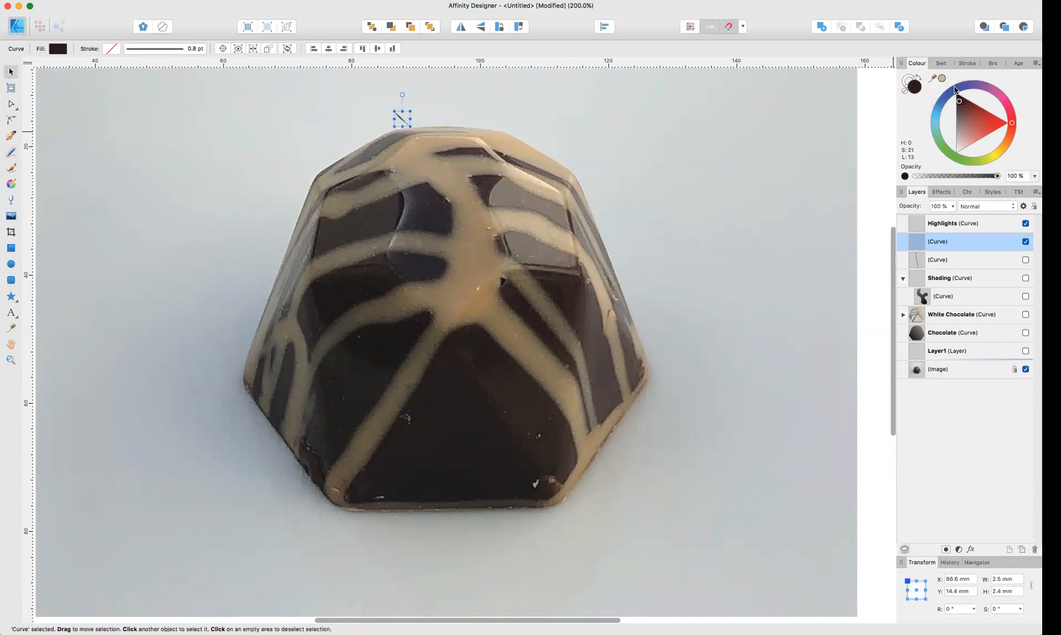
{"action": "left_click", "coordinate": [920, 79]}
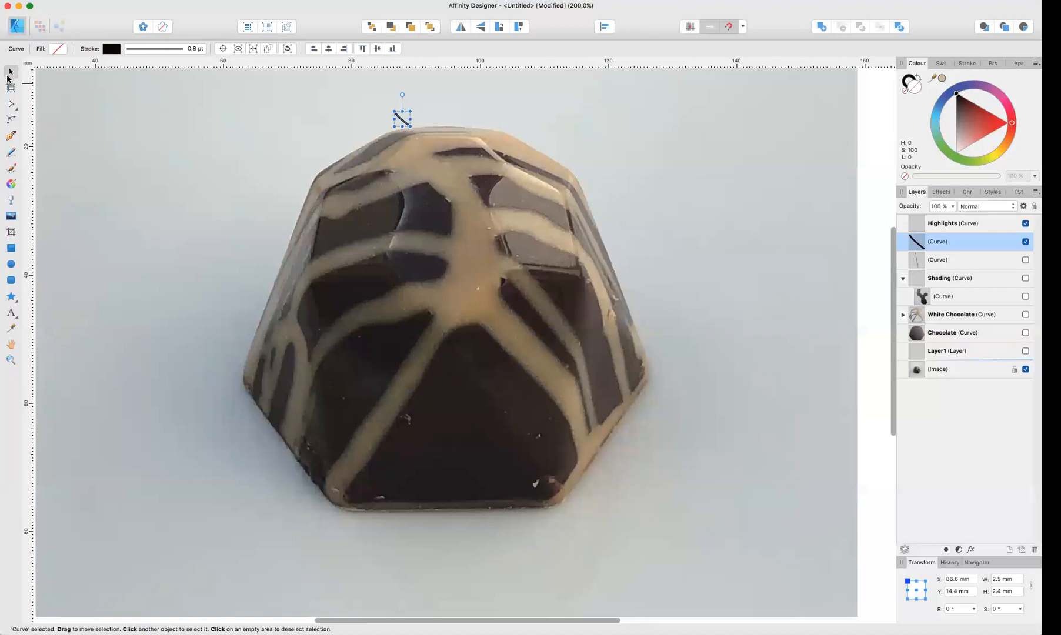
{"action": "key", "text": "BackSpace"}
Step: Trace a Pencil highlight shape along the top ridge and around the light upper-right facet, looping back above the chocolate's top edge
{"action": "left_click", "coordinate": [11, 153]}
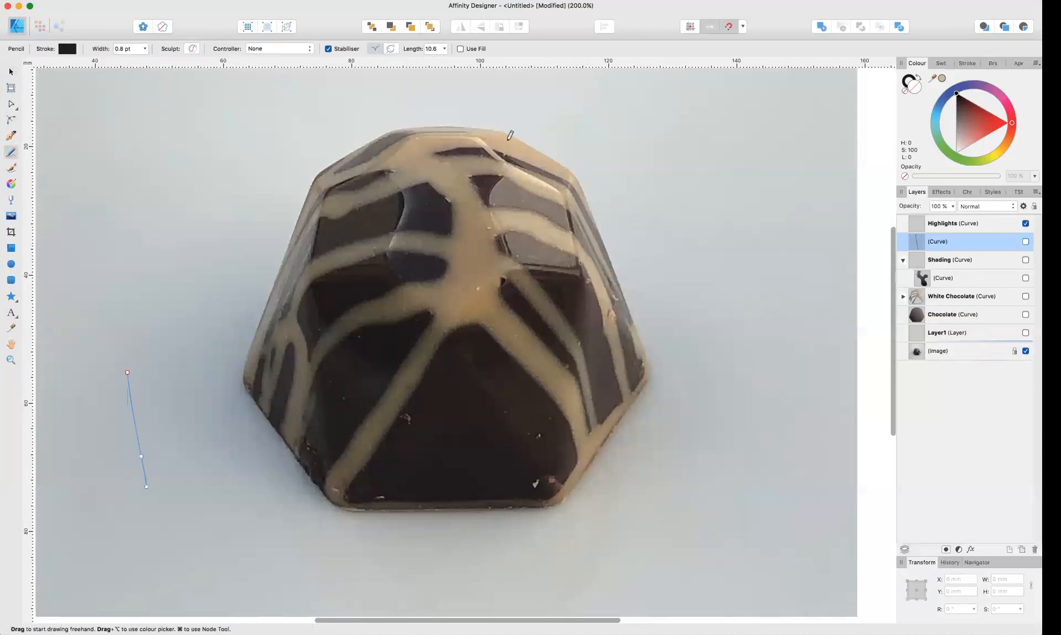
{"action": "left_click_drag", "start_coordinate": [397, 116], "coordinate": [406, 124]}
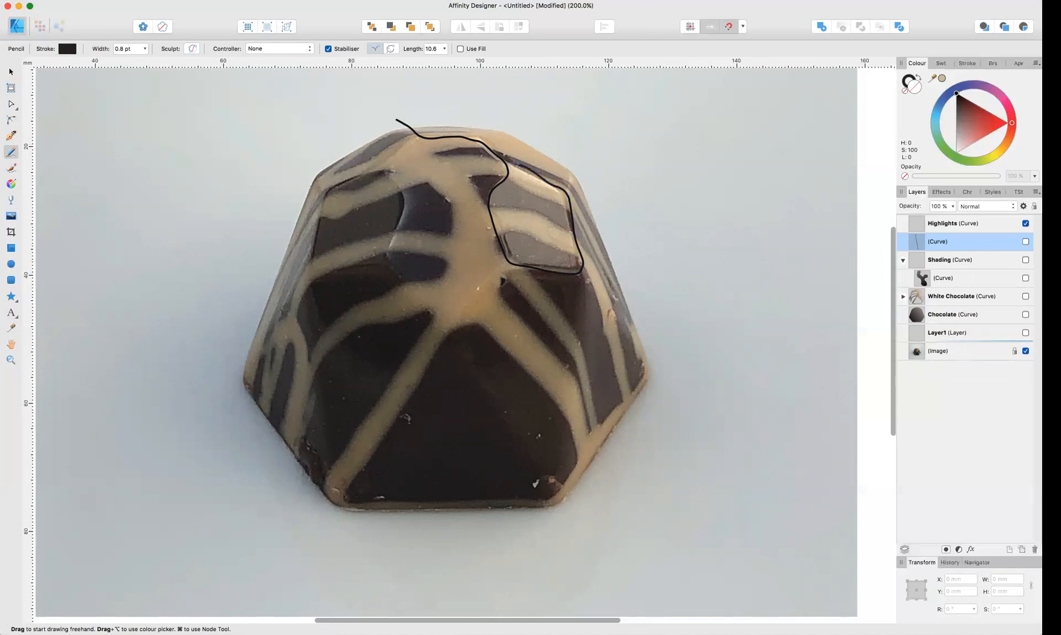
{"action": "mouse_move", "coordinate": [507, 136]}
{"action": "left_mouse_down"}
{"action": "mouse_move", "coordinate": [496, 112]}
{"action": "mouse_move", "coordinate": [451, 101]}
{"action": "mouse_move", "coordinate": [404, 114]}
{"action": "left_mouse_up"}
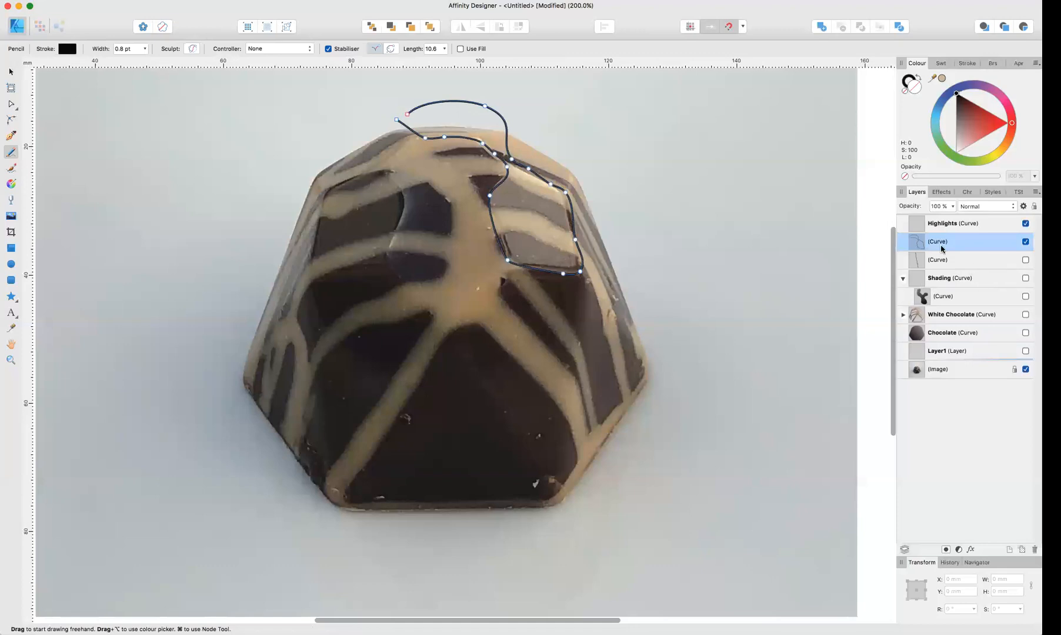
Step: Remove the highlight shape's stroke and fill it with pale cream yellow (H 50, S 100, L 91)
{"action": "left_click", "coordinate": [905, 83]}
{"action": "left_click", "coordinate": [905, 92]}
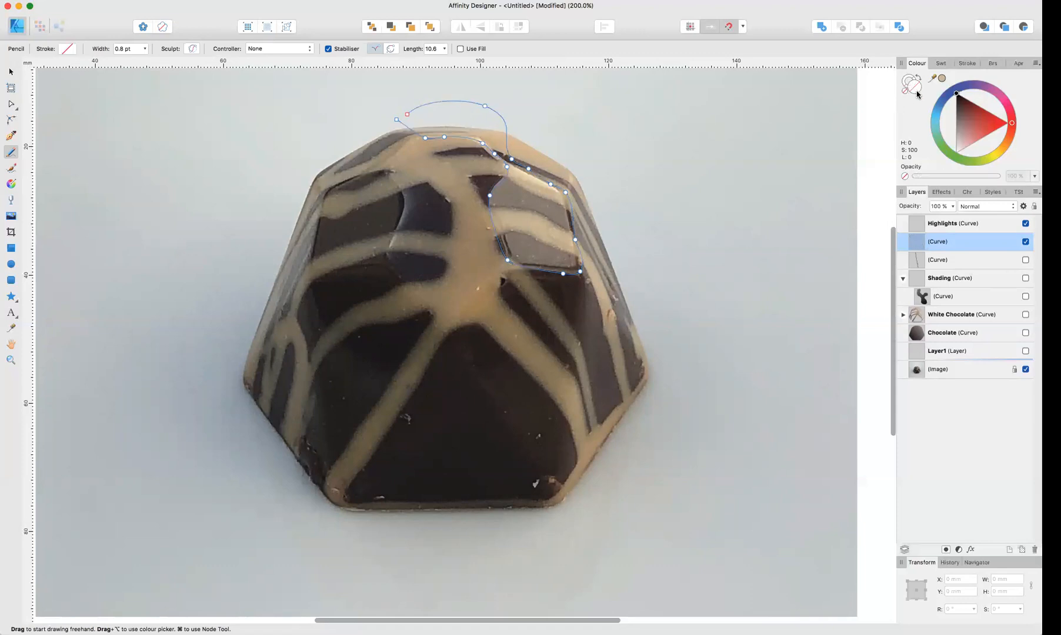
{"action": "left_click_drag", "start_coordinate": [1010, 142], "coordinate": [948, 135]}
{"action": "left_click", "coordinate": [956, 134]}
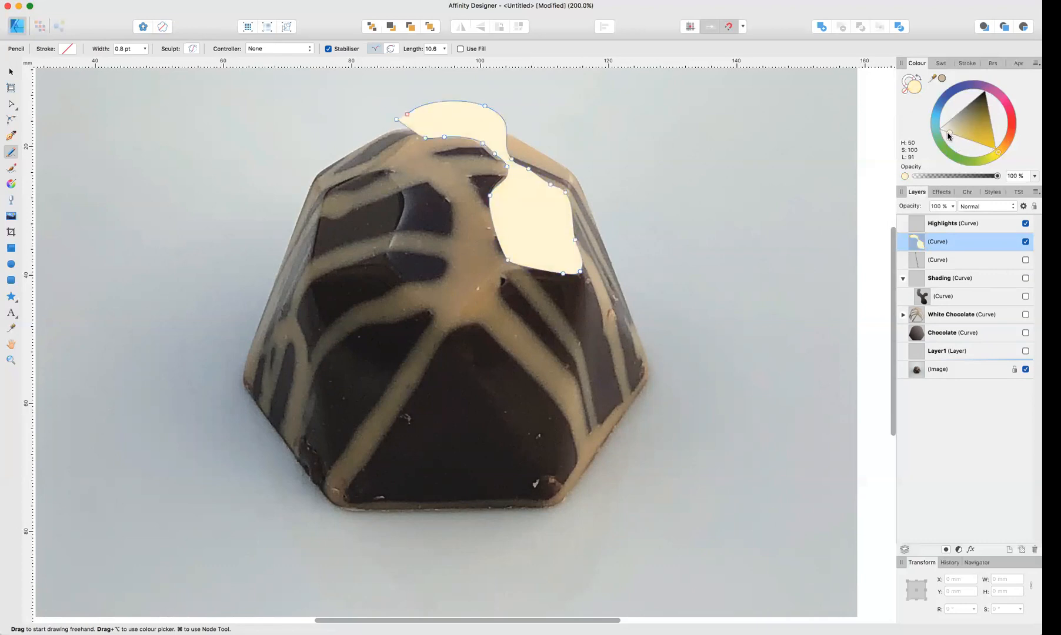
Step: Apply a linear gradient to the highlight shape from the top ridge down to the upper-right facet, and make its start stop white
{"action": "left_click", "coordinate": [11, 183]}
{"action": "left_click_drag", "start_coordinate": [454, 113], "coordinate": [550, 239]}
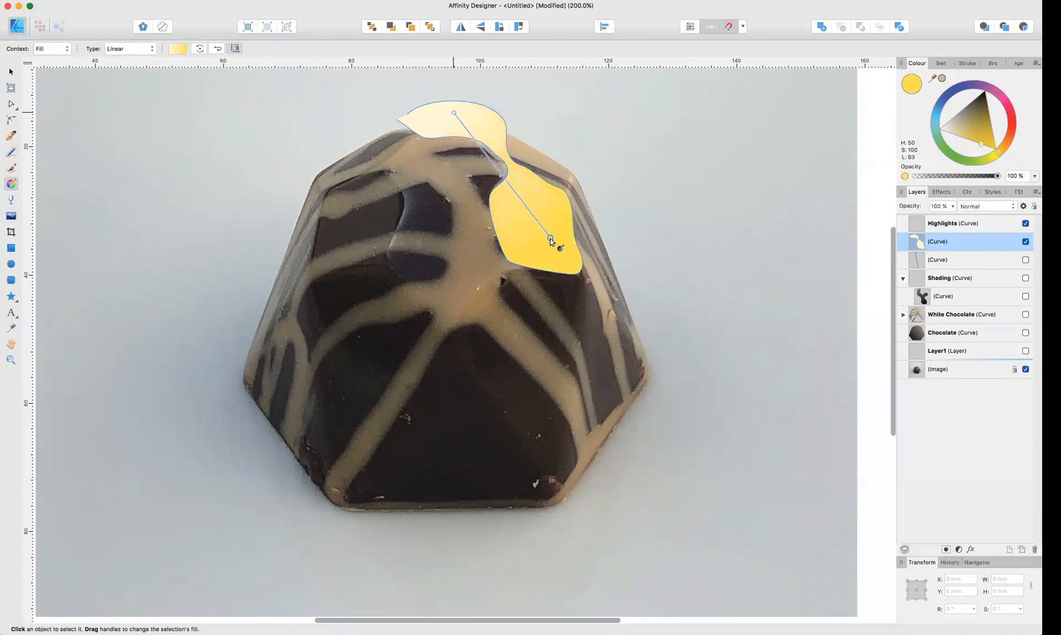
{"action": "left_click", "coordinate": [177, 52]}
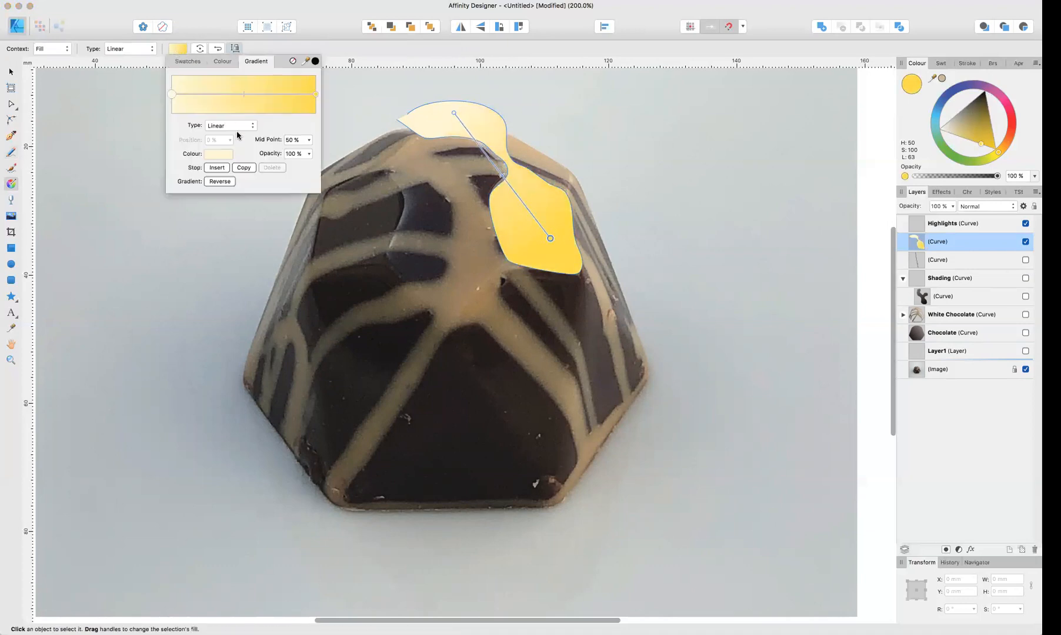
{"action": "left_click", "coordinate": [215, 154]}
{"action": "left_click", "coordinate": [213, 156]}
{"action": "left_click_drag", "start_coordinate": [251, 243], "coordinate": [199, 253]}
Step: Recolour the highlight gradient's end stop to pale cream yellow (H 50, S 100, L 89) and deselect the shape
{"action": "left_click", "coordinate": [315, 95]}
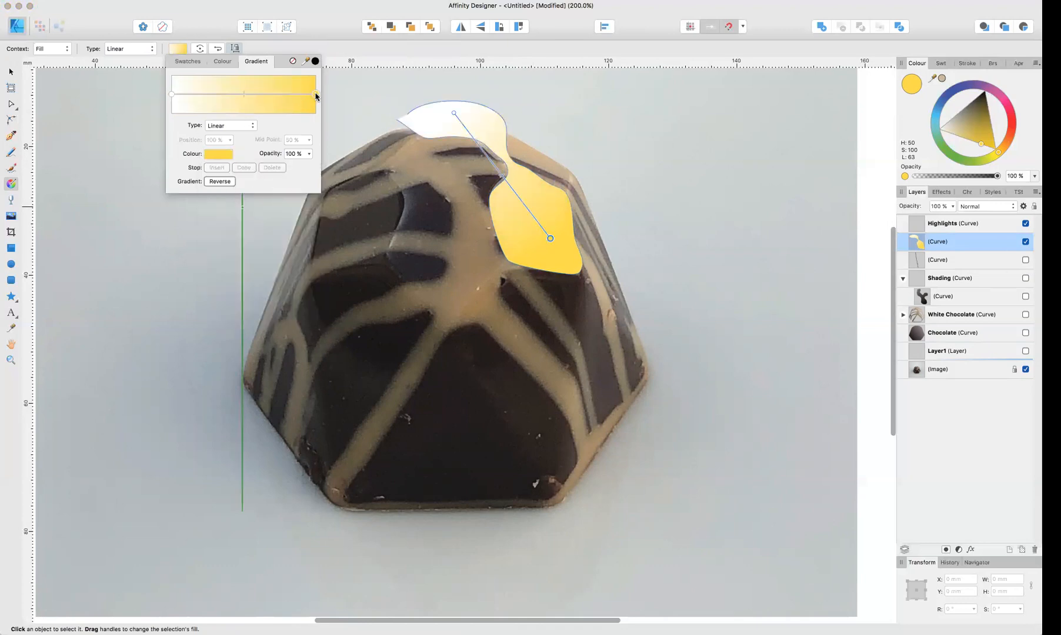
{"action": "left_click", "coordinate": [218, 156]}
{"action": "left_click_drag", "start_coordinate": [253, 234], "coordinate": [231, 272]}
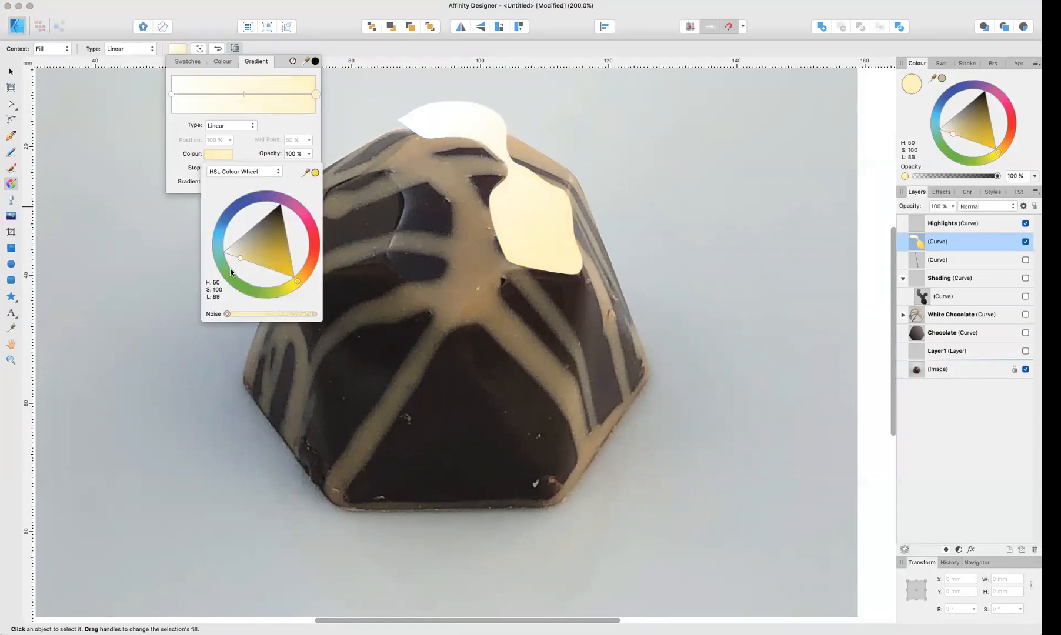
{"action": "left_click", "coordinate": [10, 72]}
{"action": "left_click", "coordinate": [102, 136]}
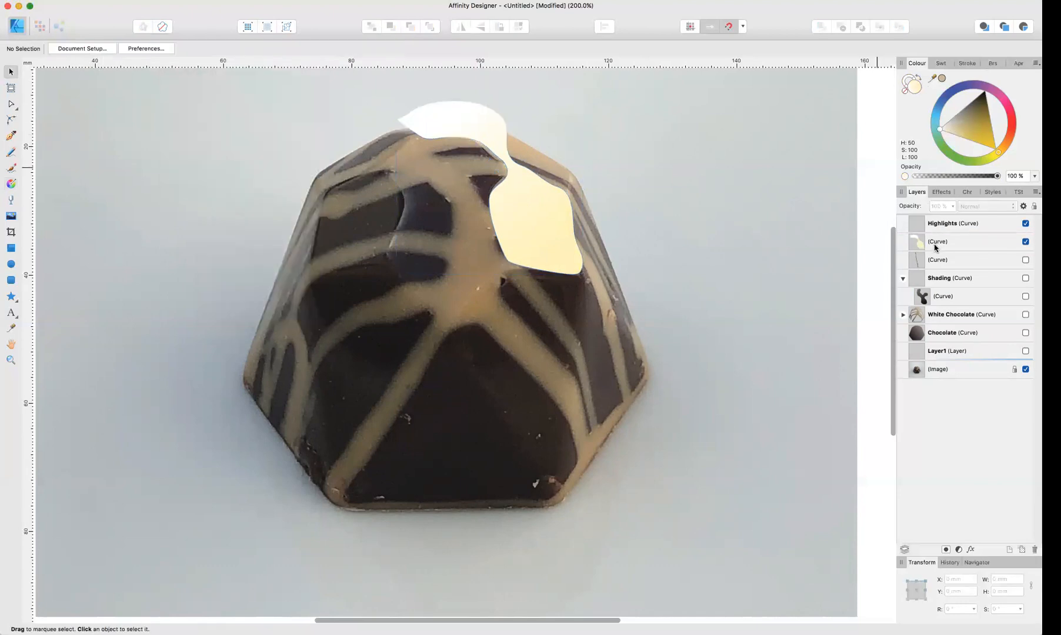
Step: Clip the gradient highlight shape inside the Highlights outline and toggle the outline's visibility to compare it with the photo
{"action": "left_click_drag", "start_coordinate": [935, 247], "coordinate": [942, 235]}
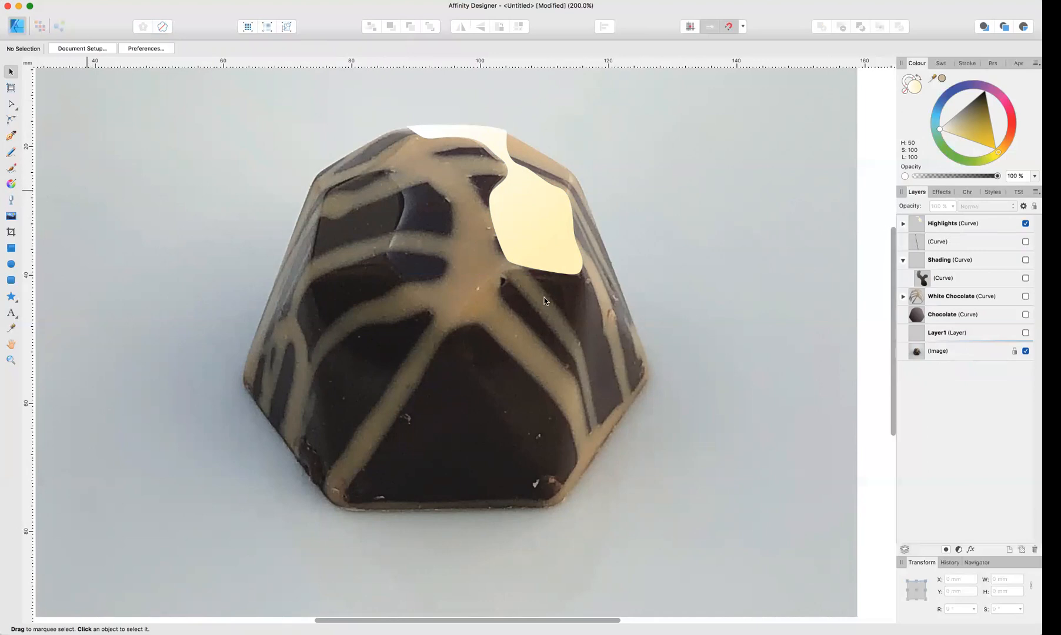
{"action": "left_click", "coordinate": [1025, 223]}
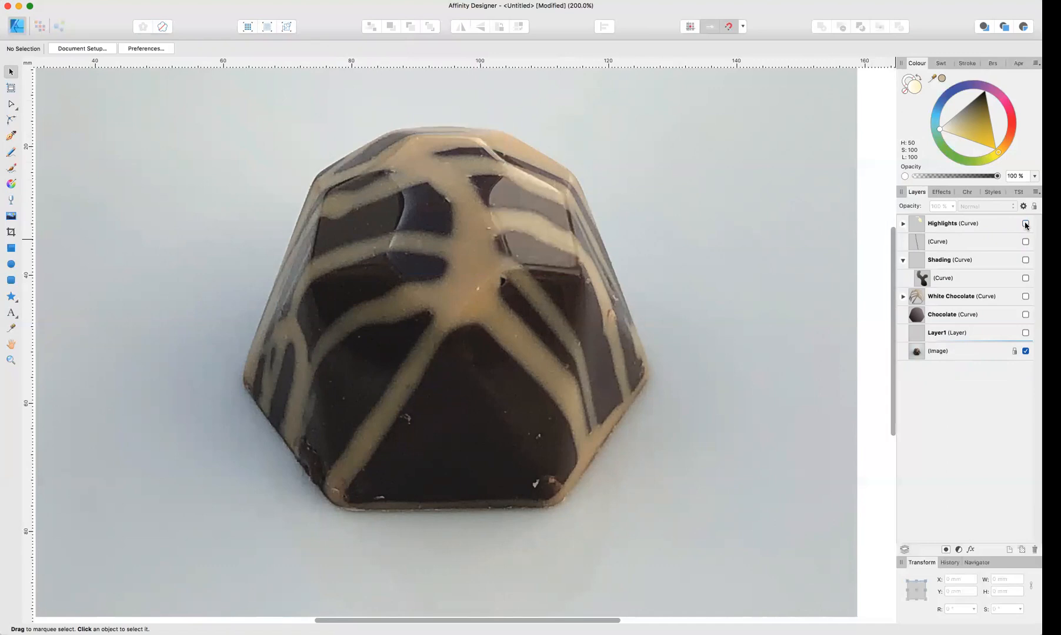
{"action": "left_click", "coordinate": [1025, 223]}
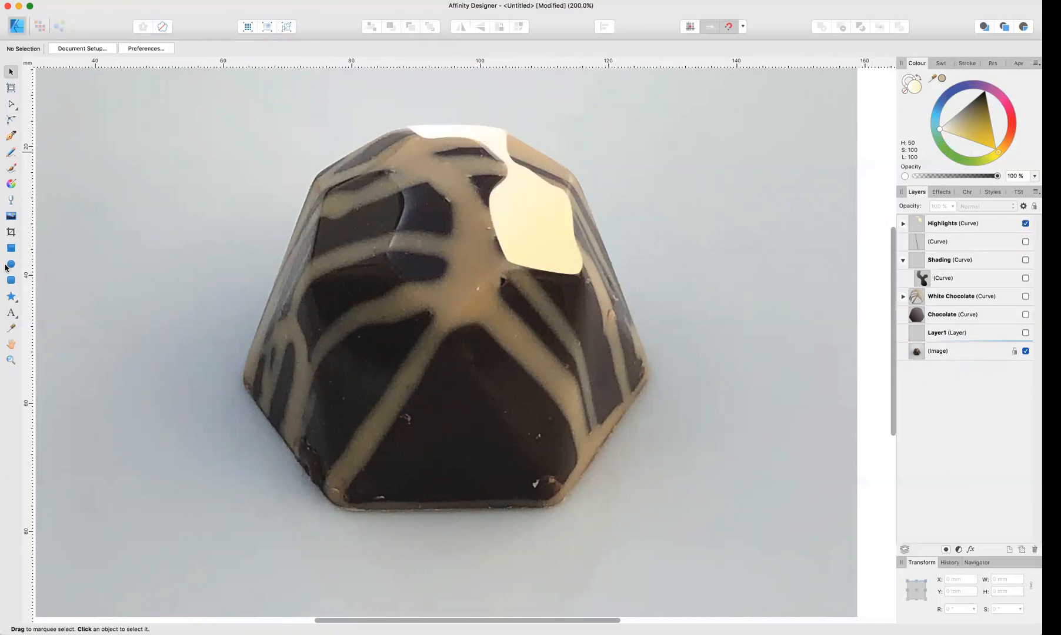
Step: Redraw the clipped highlight's gradient from the lower part of the upper-right facet up to the top ridge, so white starts at the facet
{"action": "left_click", "coordinate": [11, 183]}
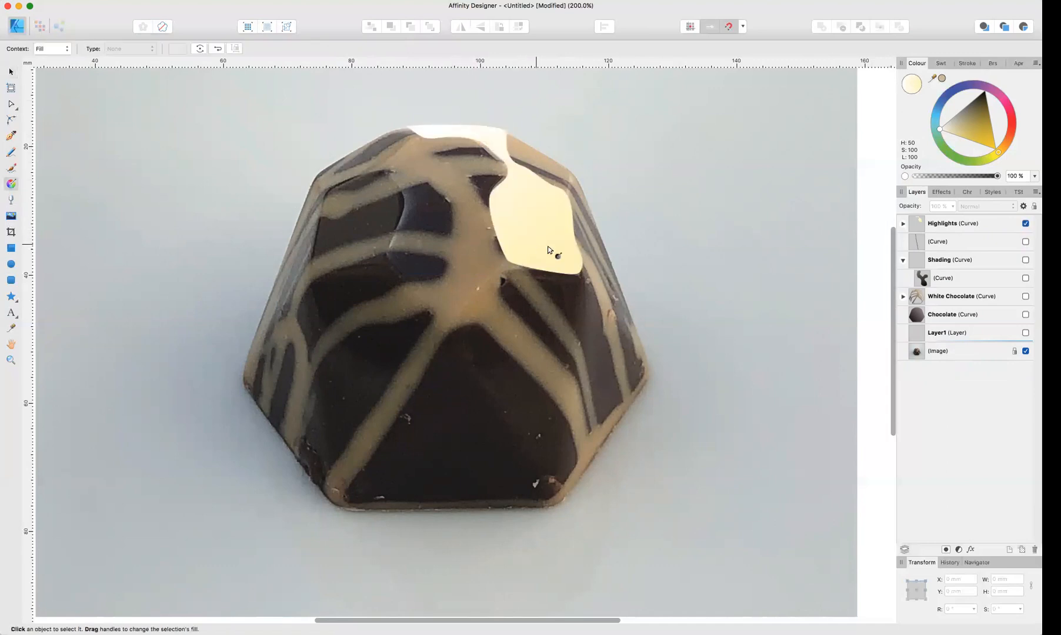
{"action": "left_click", "coordinate": [902, 223]}
{"action": "left_click", "coordinate": [950, 246]}
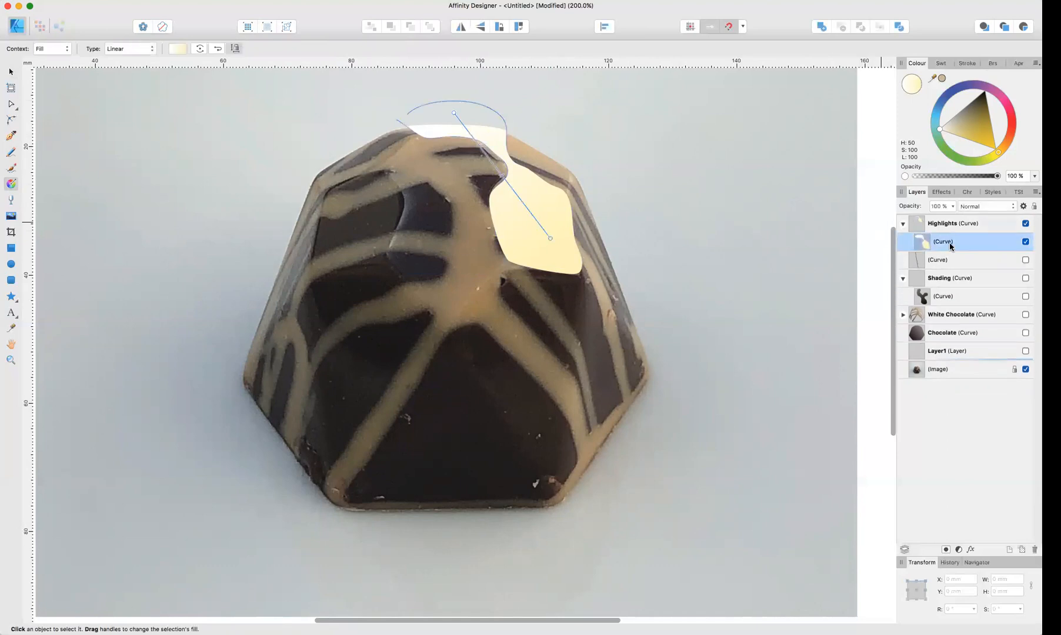
{"action": "left_click_drag", "start_coordinate": [504, 257], "coordinate": [486, 136]}
{"action": "left_click", "coordinate": [11, 71]}
{"action": "left_click", "coordinate": [581, 238]}
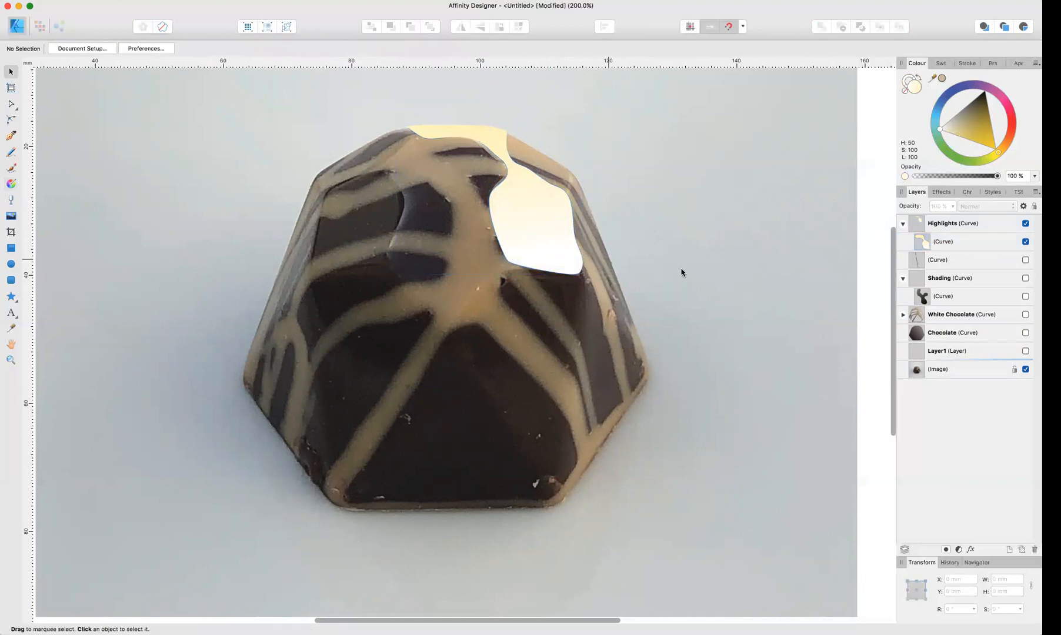
Step: Set the Highlights shape's blend mode to Screen and its opacity to 36%
{"action": "left_click", "coordinate": [983, 226]}
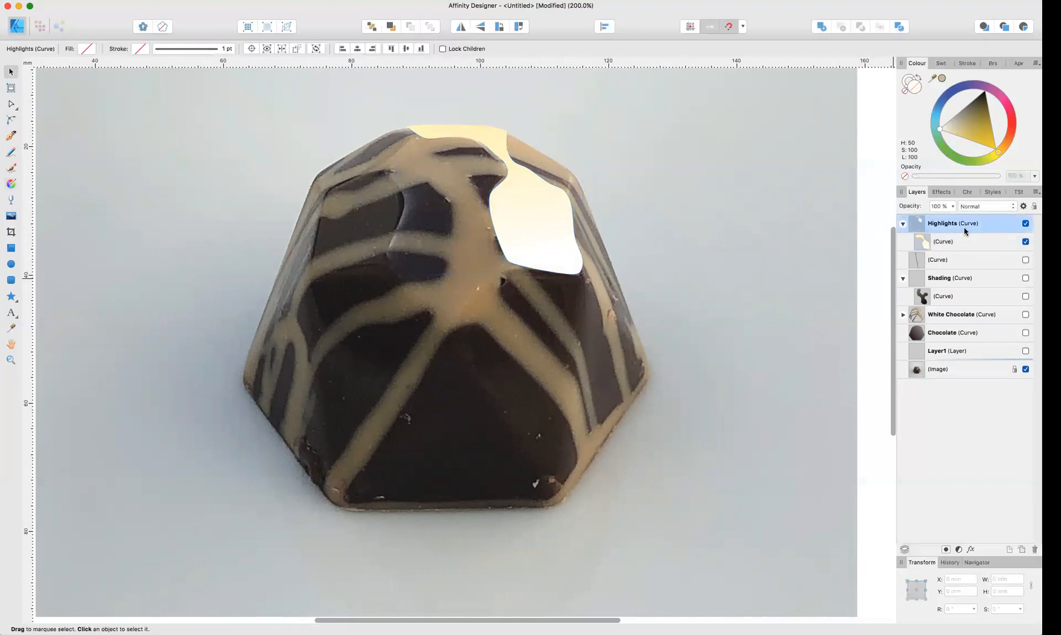
{"action": "left_click", "coordinate": [903, 224]}
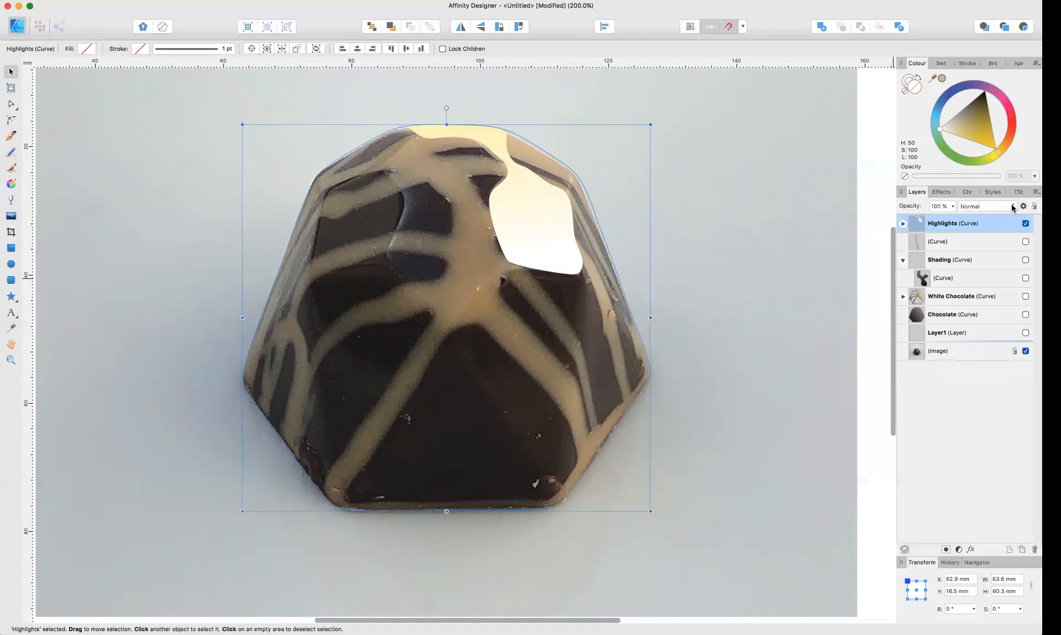
{"action": "left_click", "coordinate": [1013, 207]}
{"action": "left_click", "coordinate": [982, 278]}
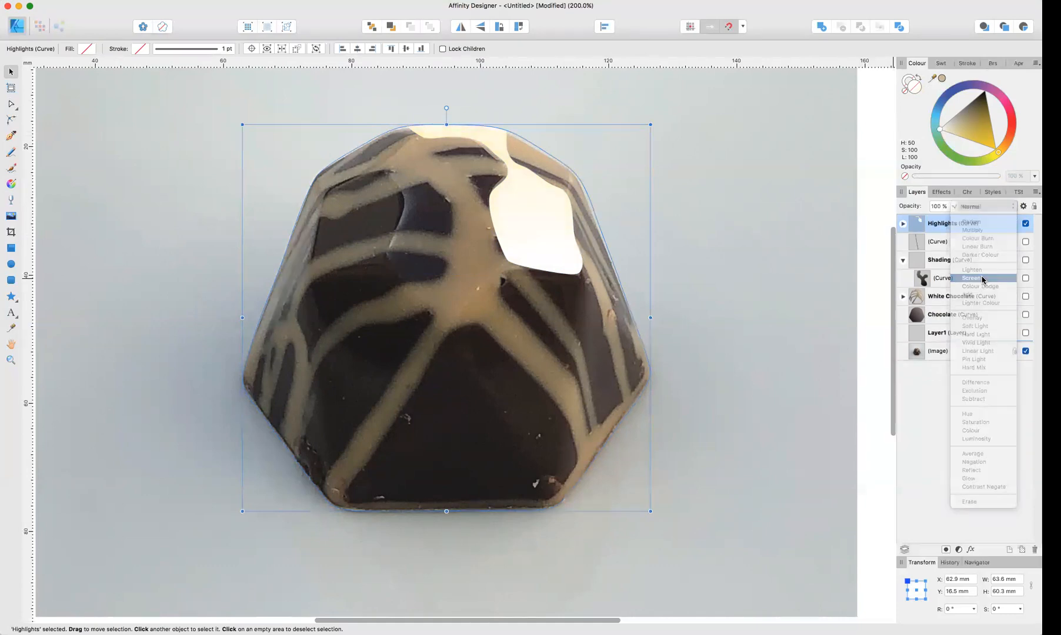
{"action": "left_click", "coordinate": [953, 206]}
{"action": "left_click_drag", "start_coordinate": [904, 222], "coordinate": [891, 224]}
{"action": "left_click", "coordinate": [760, 268]}
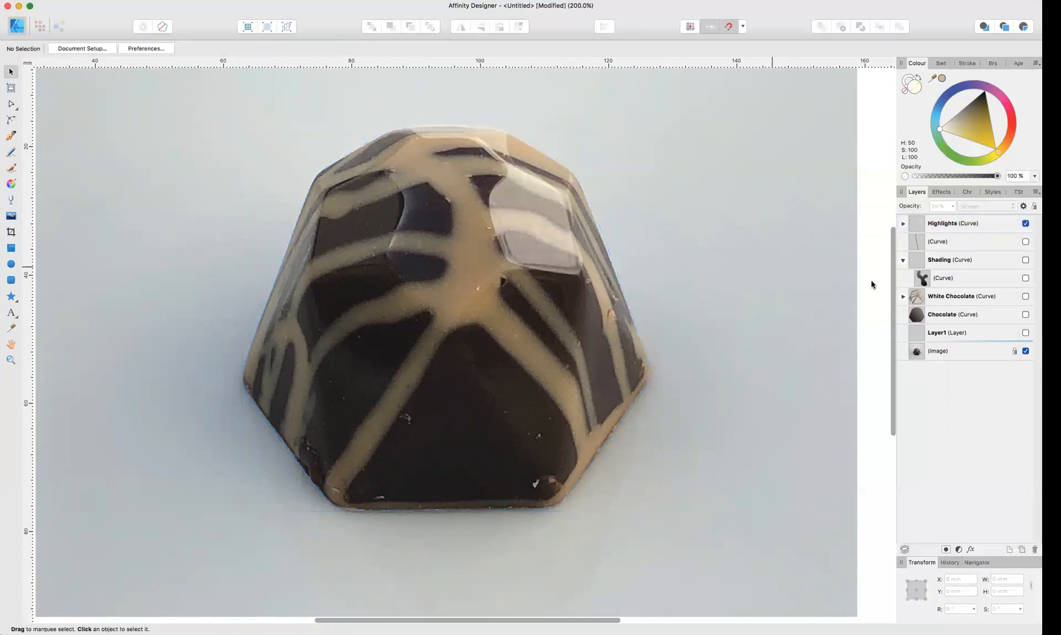
Step: Check the opacity and blend mode of the Shading shape against those of the Highlights shape, and collapse the Shading contents
{"action": "left_click", "coordinate": [961, 278]}
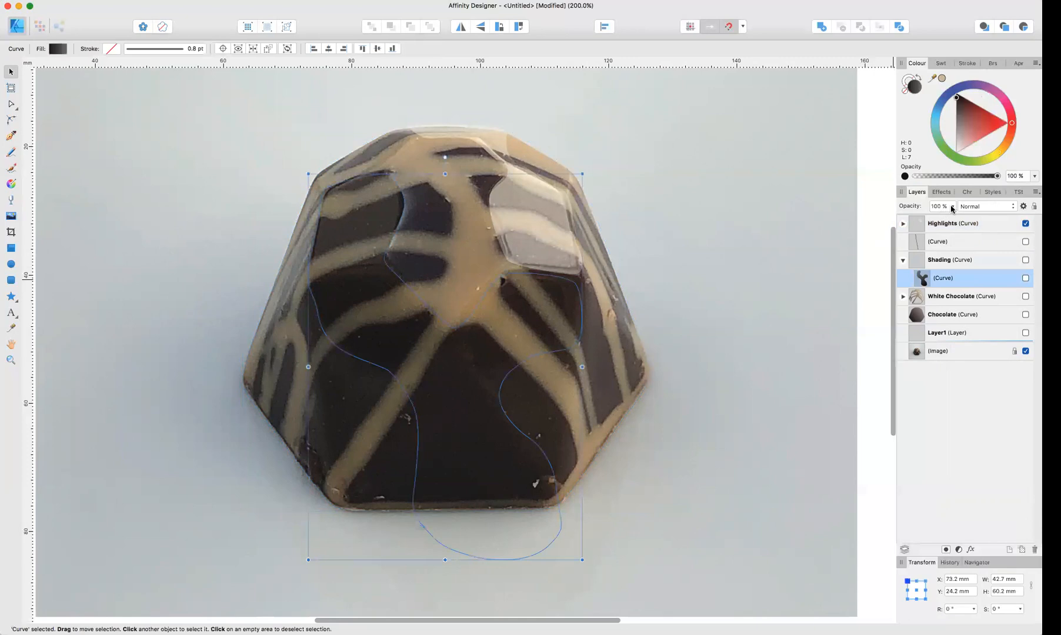
{"action": "left_click", "coordinate": [949, 263]}
{"action": "left_click", "coordinate": [950, 207]}
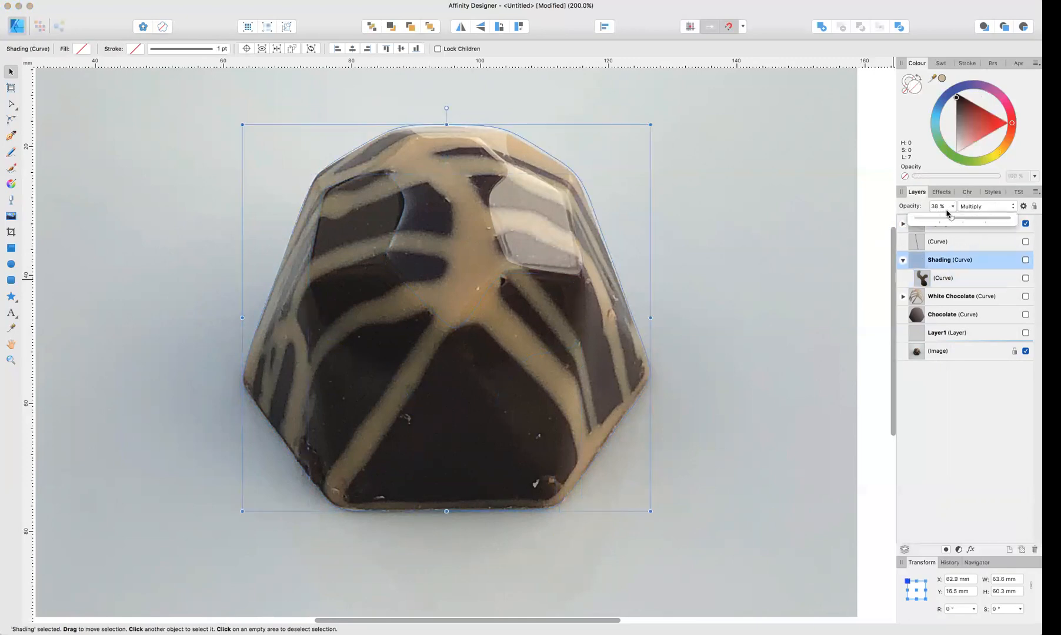
{"action": "mouse_move", "coordinate": [950, 217]}
{"action": "left_mouse_down"}
{"action": "mouse_move", "coordinate": [982, 218]}
{"action": "mouse_move", "coordinate": [967, 224]}
{"action": "left_mouse_up"}
{"action": "left_click", "coordinate": [788, 254]}
{"action": "left_click", "coordinate": [954, 224]}
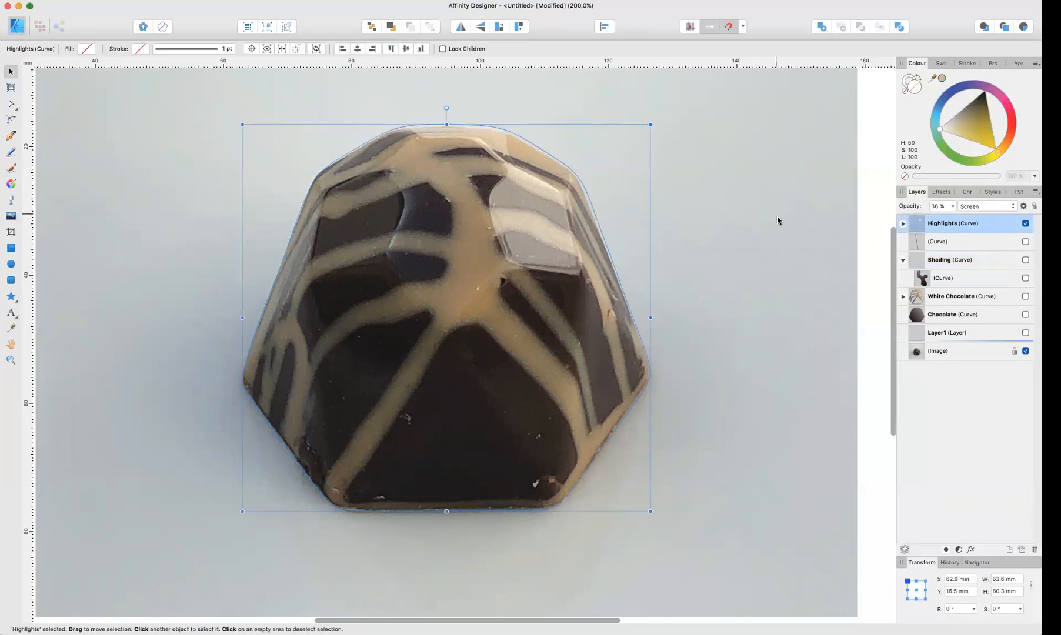
{"action": "left_click", "coordinate": [777, 217]}
{"action": "left_click", "coordinate": [903, 260]}
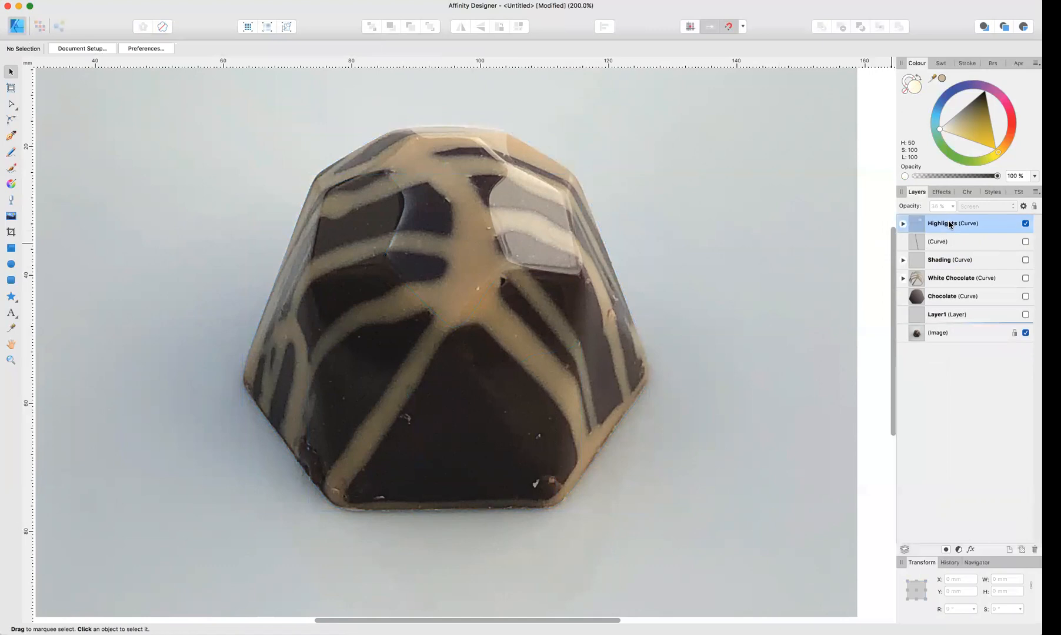
Step: Hide the Highlights shape and trace a Pencil line with a white stroke along the curved reflection edge in the upper-left facet
{"action": "left_click", "coordinate": [949, 224]}
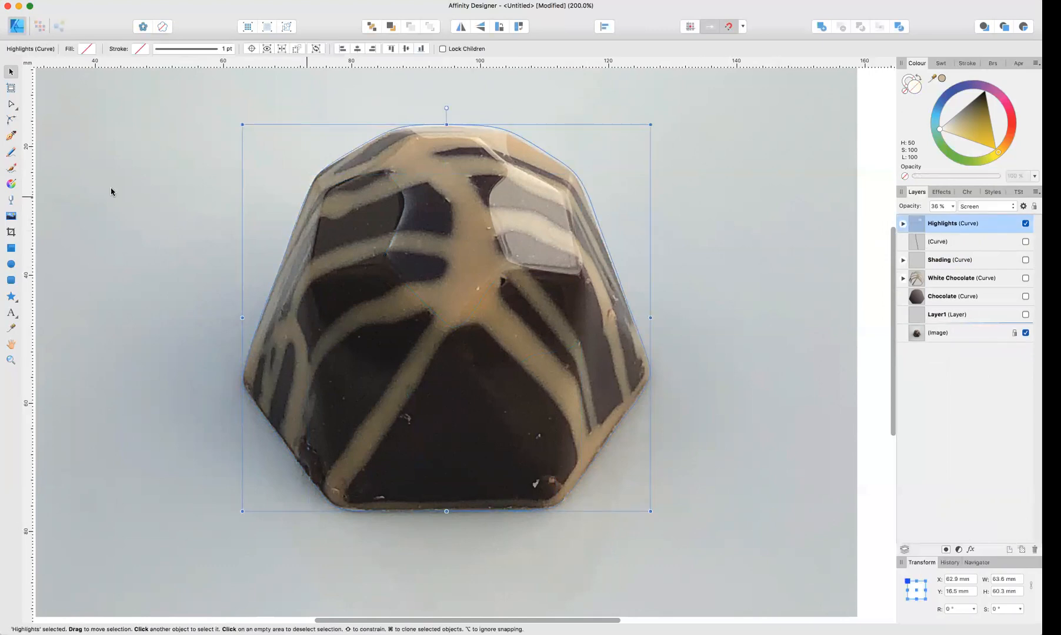
{"action": "left_click", "coordinate": [9, 152]}
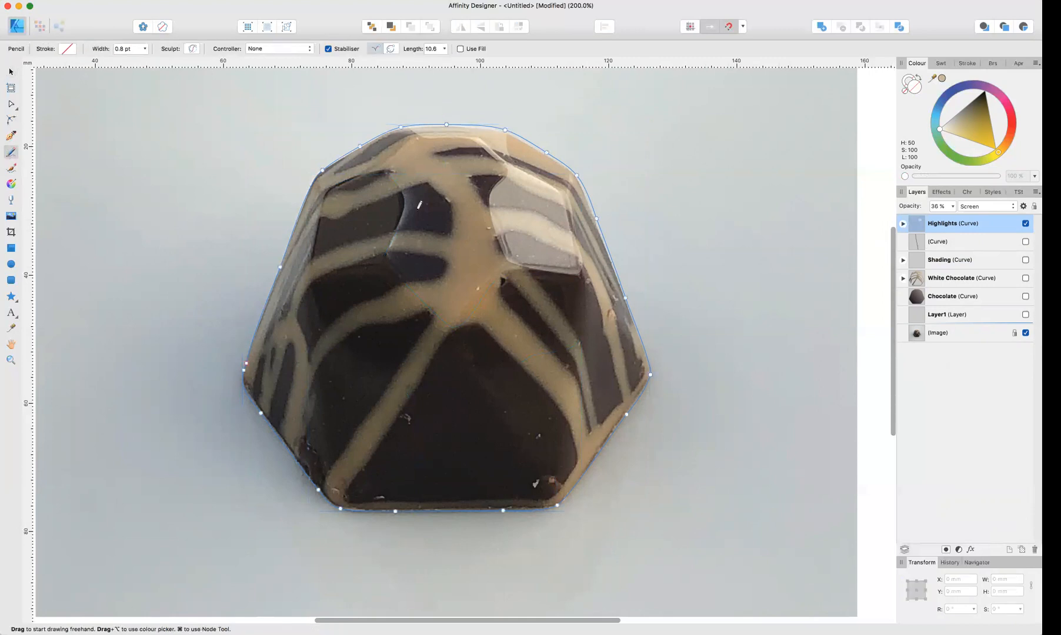
{"action": "scroll", "coordinate": [394, 171], "scroll_direction": "up", "scroll_amount": 5}
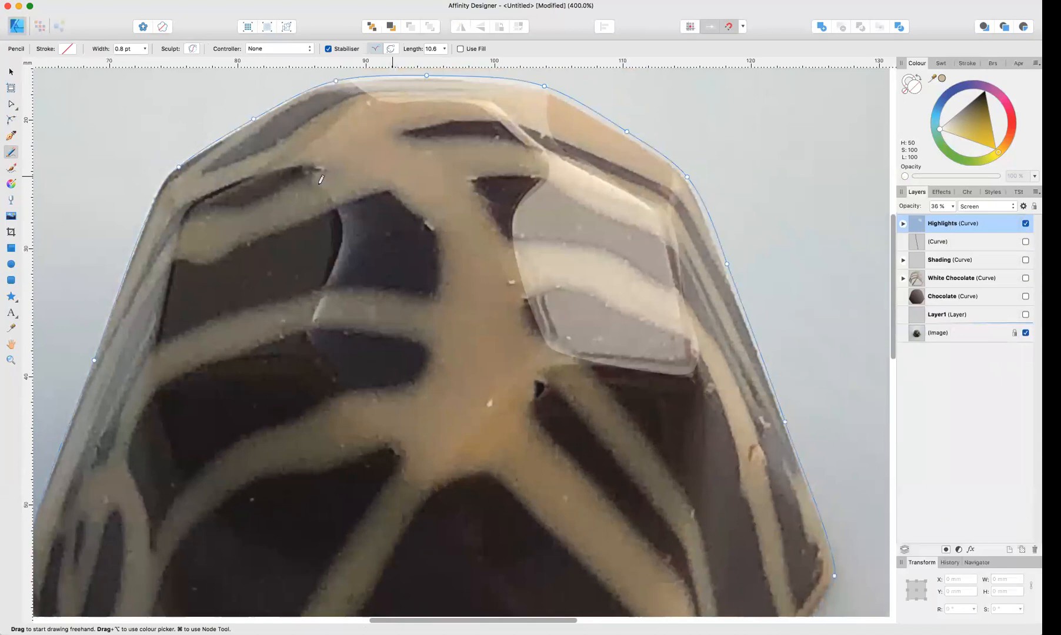
{"action": "left_click", "coordinate": [1026, 224]}
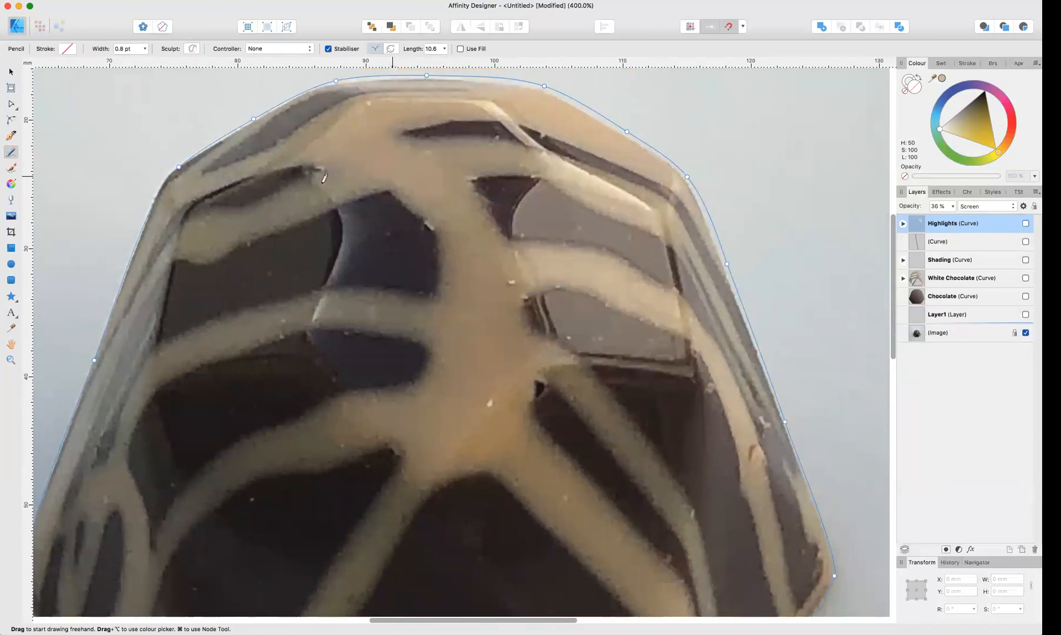
{"action": "left_click_drag", "start_coordinate": [312, 327], "coordinate": [315, 319]}
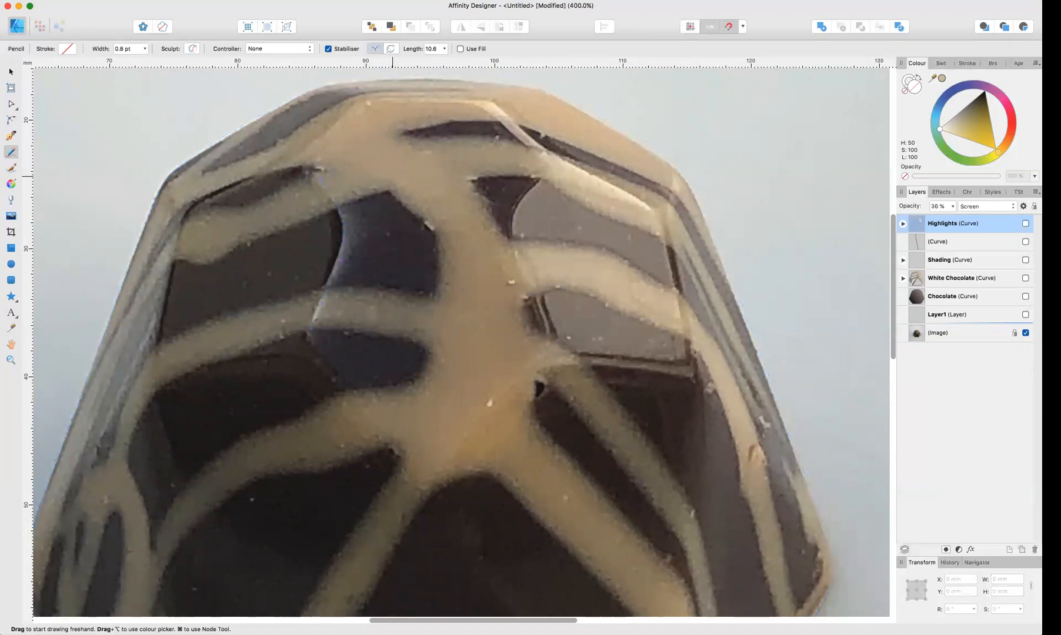
{"action": "left_click_drag", "start_coordinate": [361, 167], "coordinate": [360, 166]}
{"action": "left_click_drag", "start_coordinate": [981, 133], "coordinate": [926, 135]}
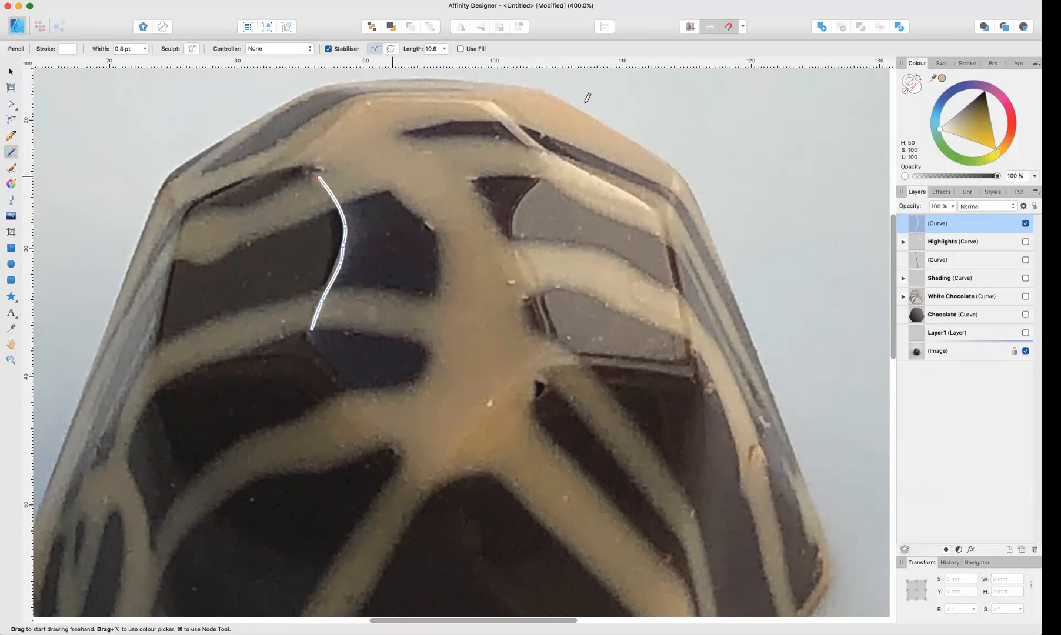
Step: Delete the traced reflection line and set the Pencil stabiliser length to 31.3
{"action": "left_click", "coordinate": [10, 76]}
{"action": "key", "text": "Delete"}
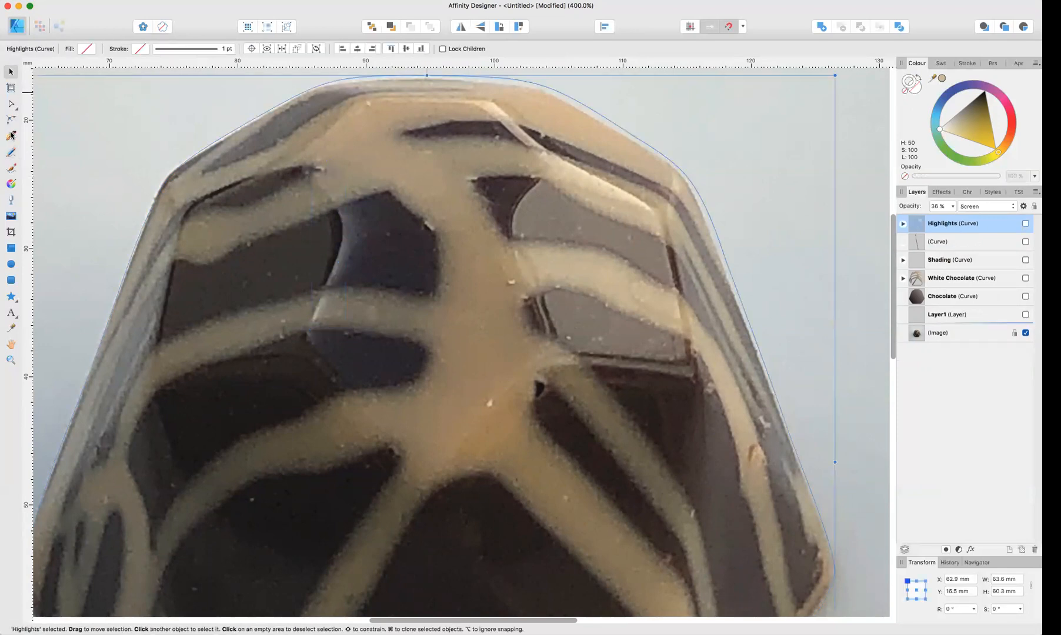
{"action": "left_click", "coordinate": [11, 153]}
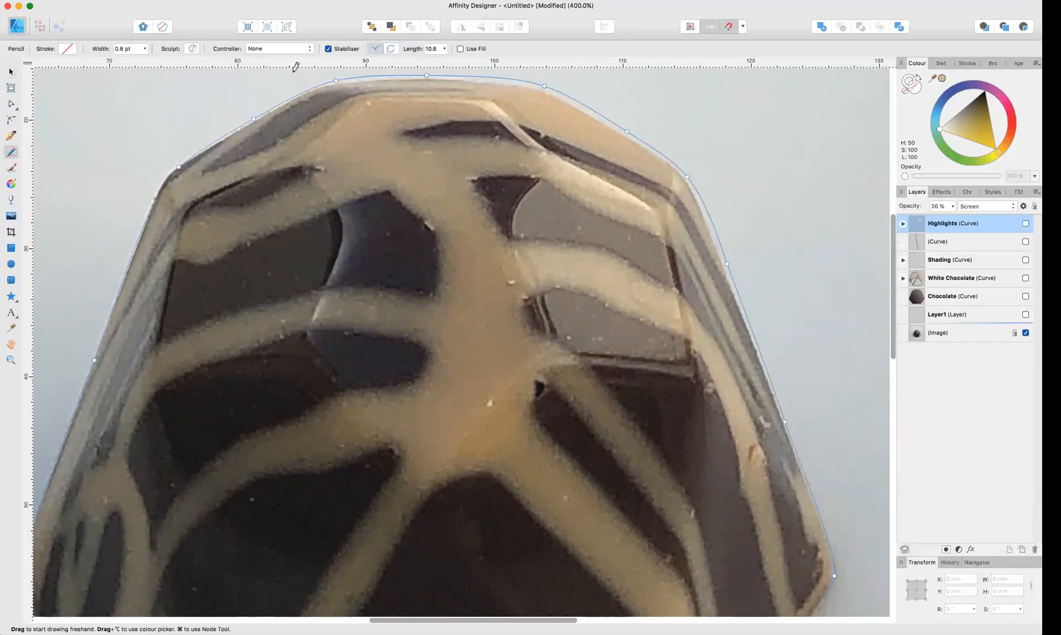
{"action": "left_click", "coordinate": [446, 50]}
{"action": "left_click_drag", "start_coordinate": [450, 61], "coordinate": [458, 63]}
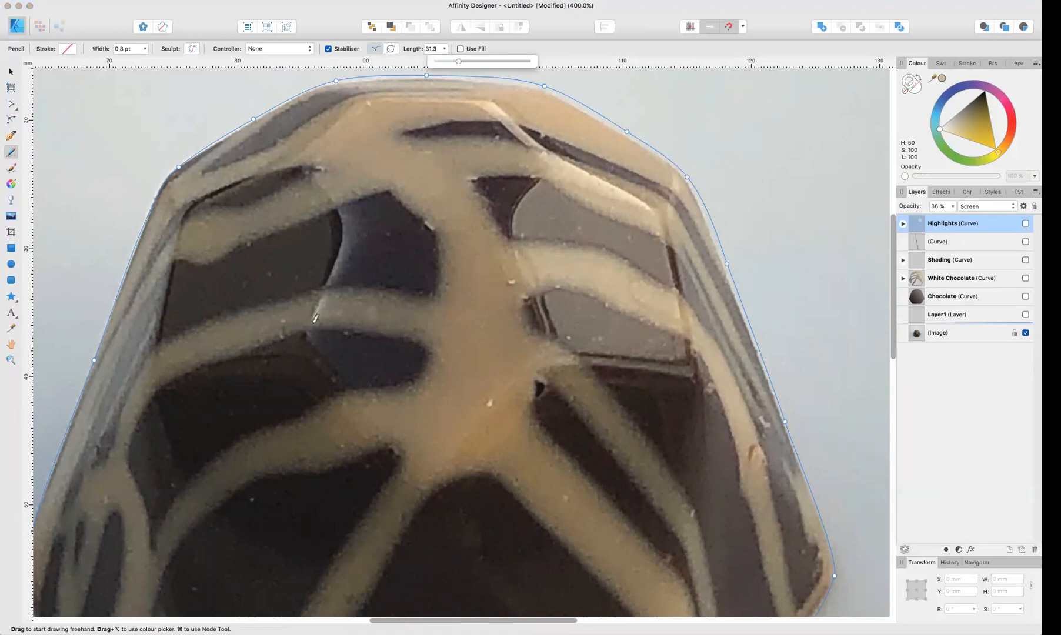
Step: Trace white Pencil lines along the upper-left facet's curved reflection edge and along the top ridge down to the upper-right facet's outer corner
{"action": "left_click_drag", "start_coordinate": [314, 324], "coordinate": [341, 236]}
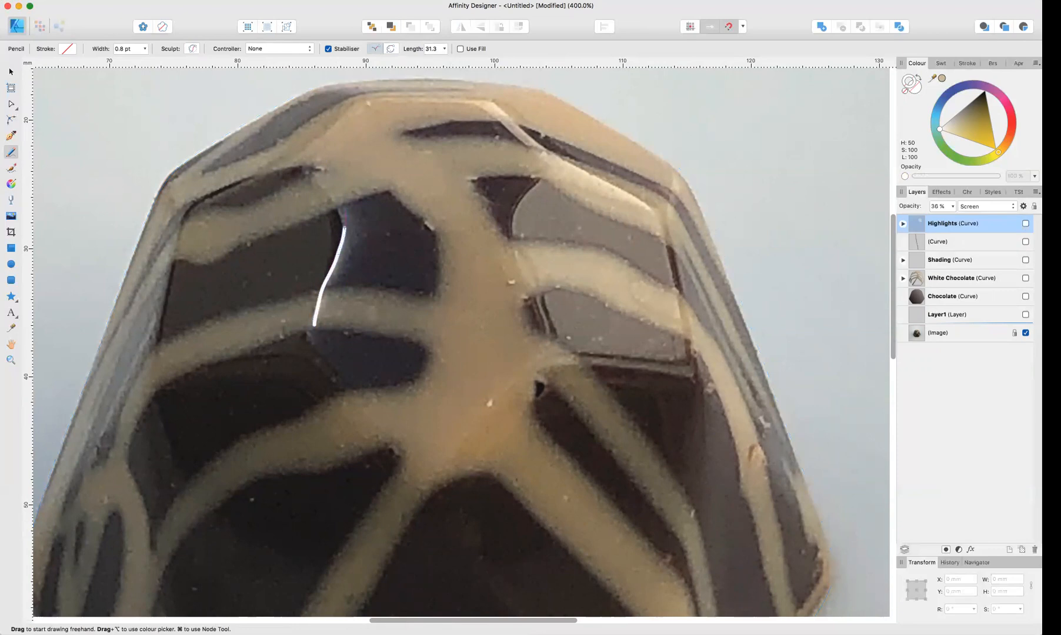
{"action": "left_click_drag", "start_coordinate": [323, 176], "coordinate": [312, 167]}
{"action": "mouse_move", "coordinate": [374, 101]}
{"action": "left_mouse_down"}
{"action": "mouse_move", "coordinate": [493, 100]}
{"action": "mouse_move", "coordinate": [554, 165]}
{"action": "mouse_move", "coordinate": [660, 216]}
{"action": "left_mouse_up"}
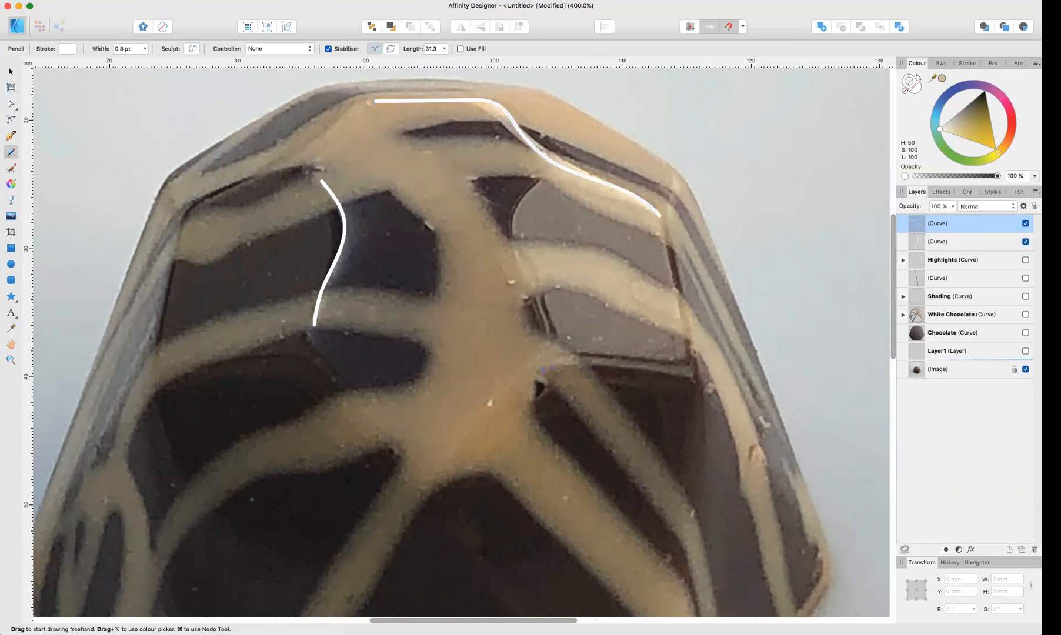
Step: Trace white Pencil lines along the bottom edge and the curved inner edge of the light upper-right facet
{"action": "left_click_drag", "start_coordinate": [575, 357], "coordinate": [645, 366]}
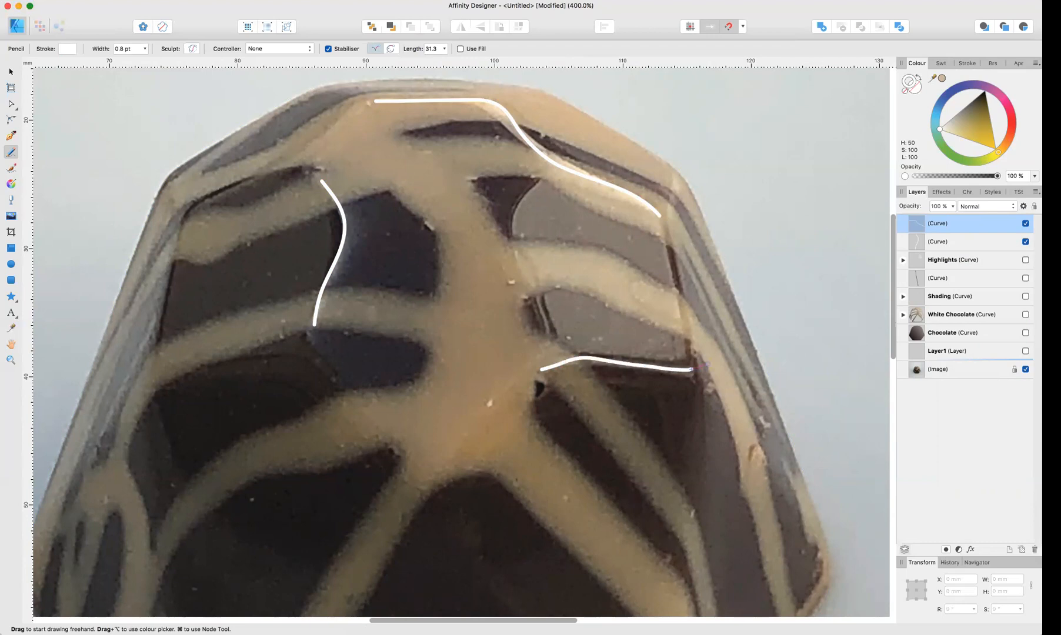
{"action": "left_click_drag", "start_coordinate": [700, 346], "coordinate": [699, 349]}
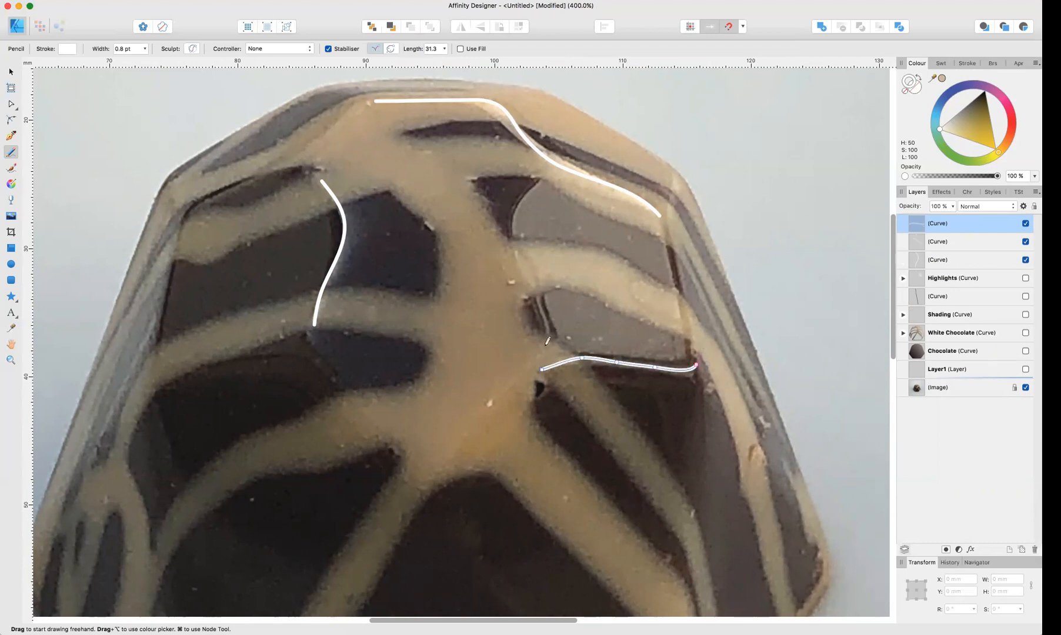
{"action": "mouse_move", "coordinate": [537, 295]}
{"action": "left_mouse_down"}
{"action": "mouse_move", "coordinate": [504, 219]}
{"action": "mouse_move", "coordinate": [536, 175]}
{"action": "left_mouse_up"}
Step: Adjust the upper nodes of the line on the upper-right facet's inner edge to follow the photo's curve
{"action": "key", "text": "a"}
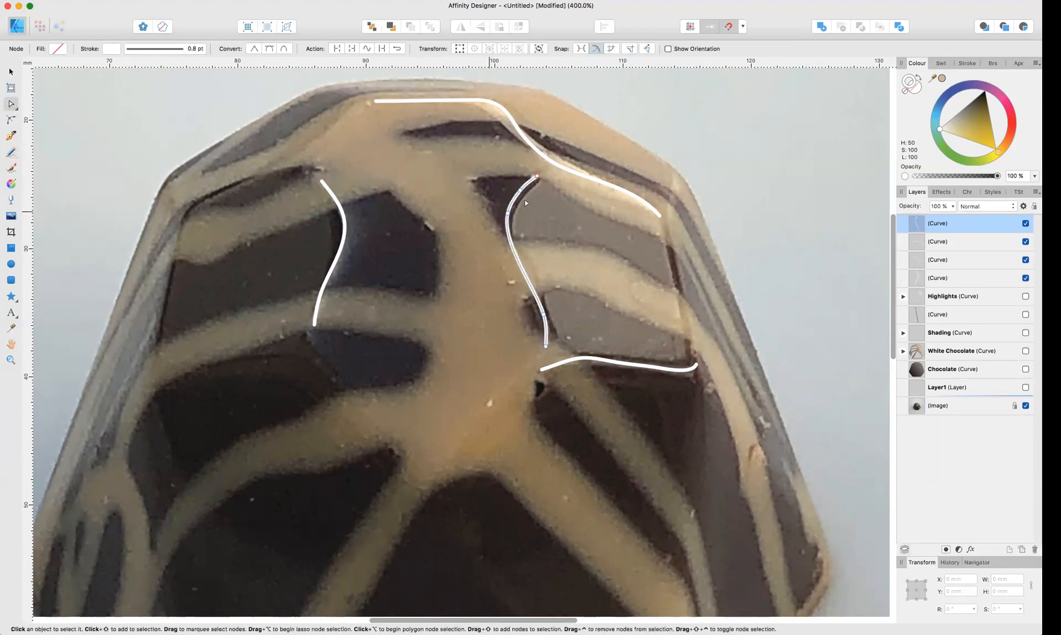
{"action": "left_click", "coordinate": [509, 217]}
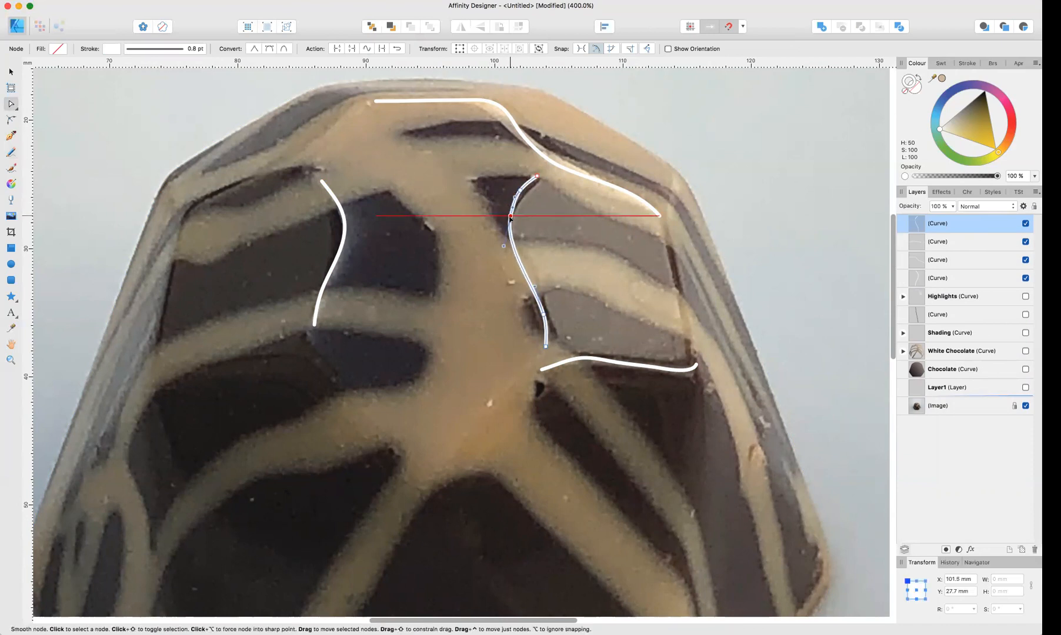
{"action": "left_click_drag", "start_coordinate": [541, 183], "coordinate": [523, 196]}
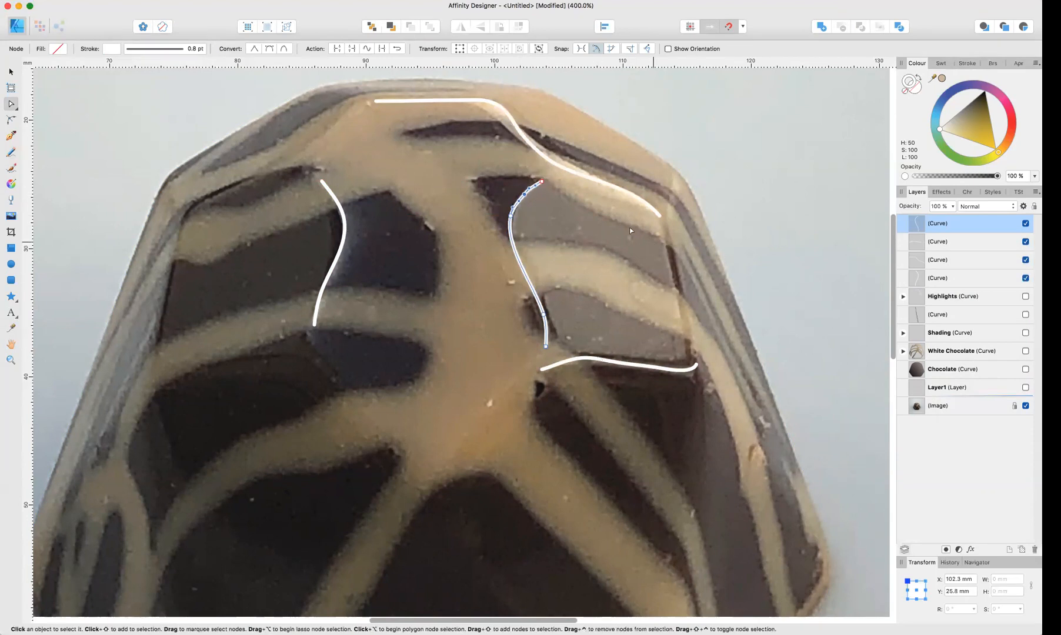
Step: Smooth the top ridge highlight line by deleting the extra node at its bend above the upper-right facet
{"action": "left_click", "coordinate": [746, 283]}
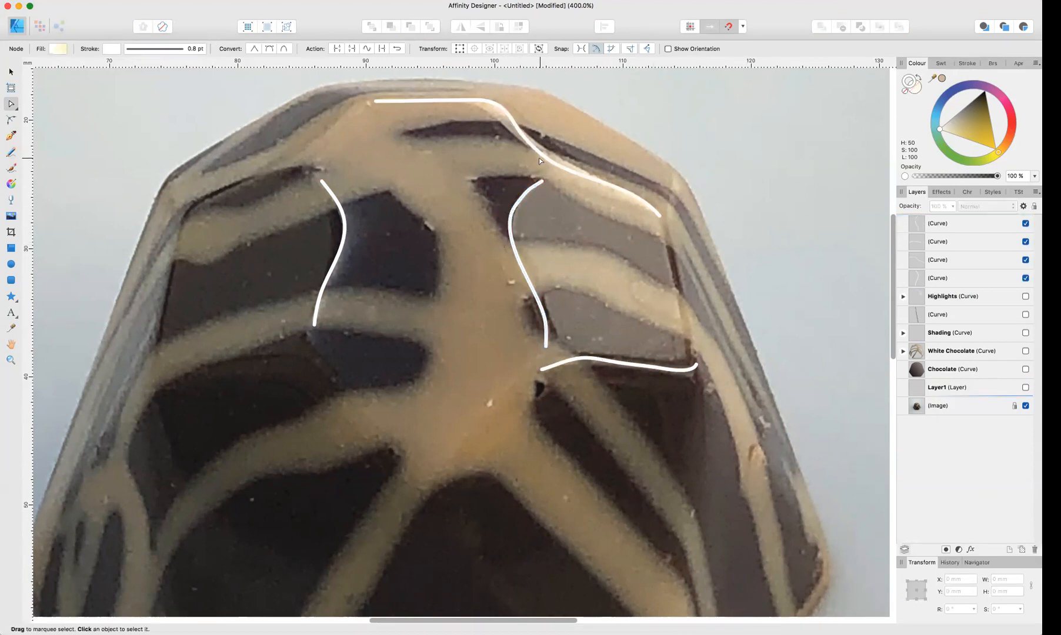
{"action": "left_click", "coordinate": [551, 161]}
{"action": "left_click", "coordinate": [550, 160]}
{"action": "left_click", "coordinate": [565, 167]}
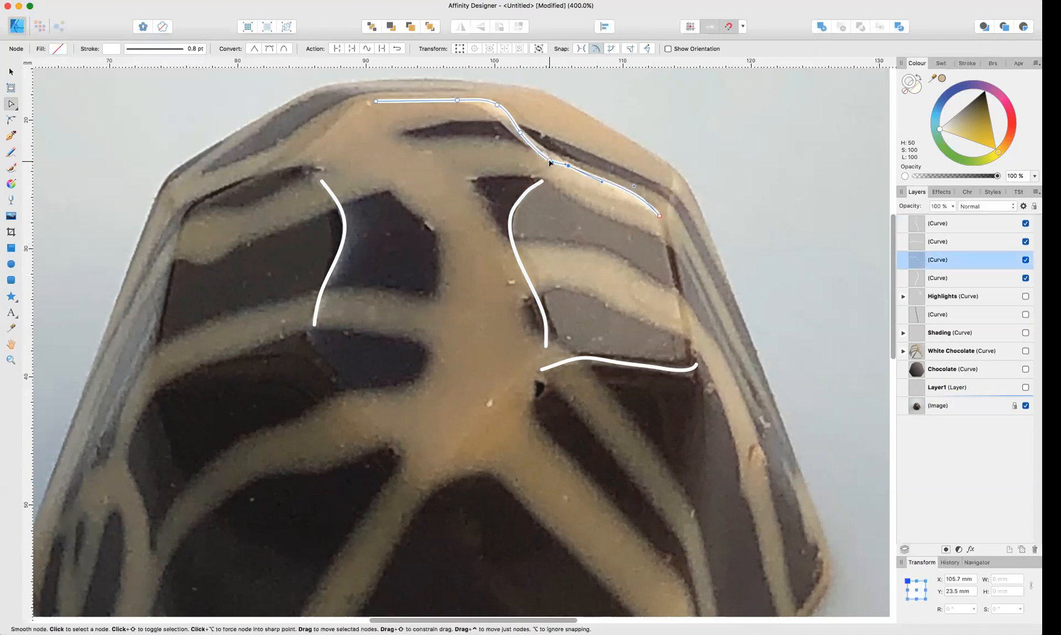
{"action": "left_click", "coordinate": [550, 161]}
{"action": "key", "text": "Delete"}
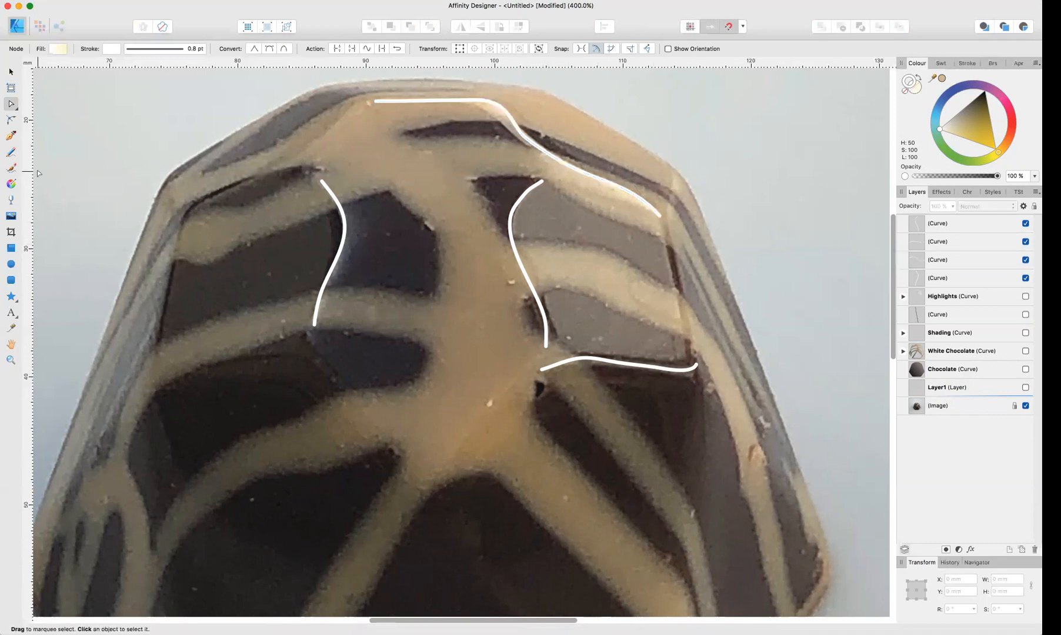
Step: Trace a short white Pencil line about 2.5 mm tall at the chocolate's outer upper-right corner
{"action": "left_click", "coordinate": [11, 153]}
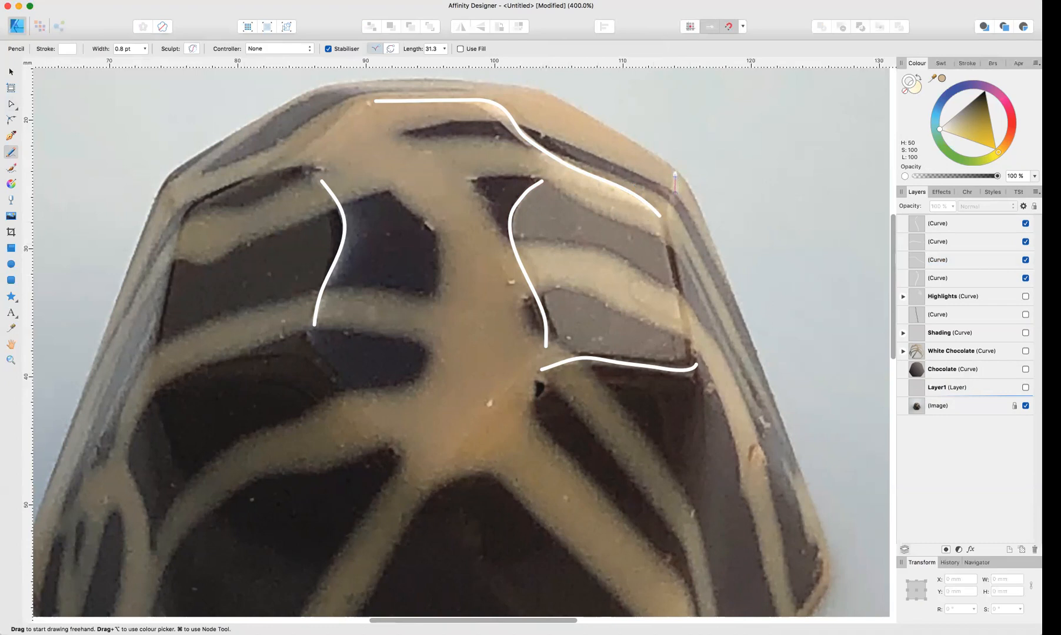
{"action": "left_click_drag", "start_coordinate": [665, 218], "coordinate": [667, 217]}
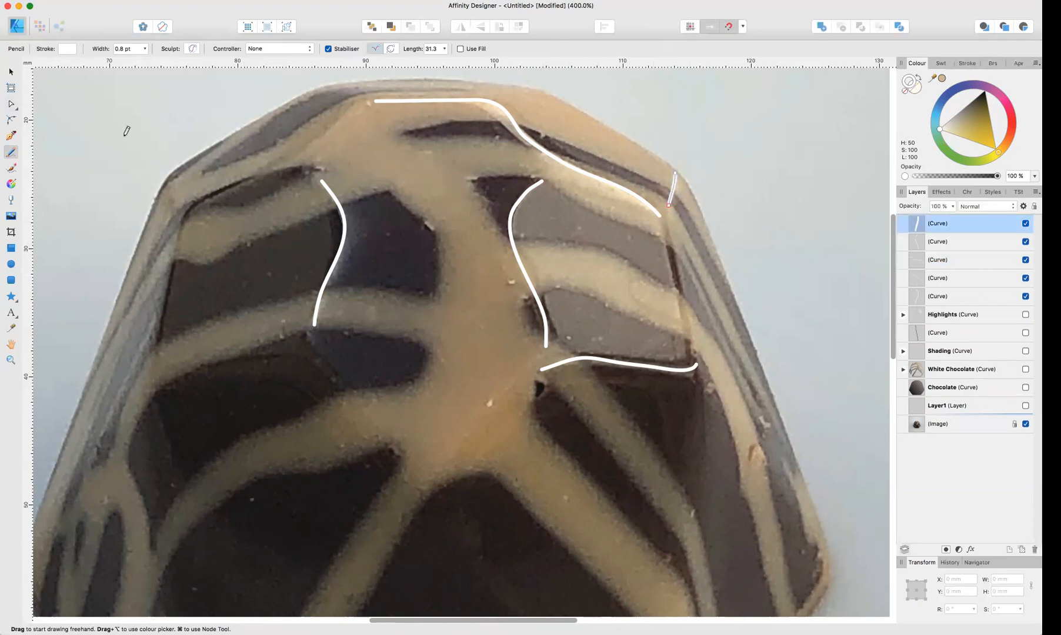
{"action": "left_click", "coordinate": [7, 72]}
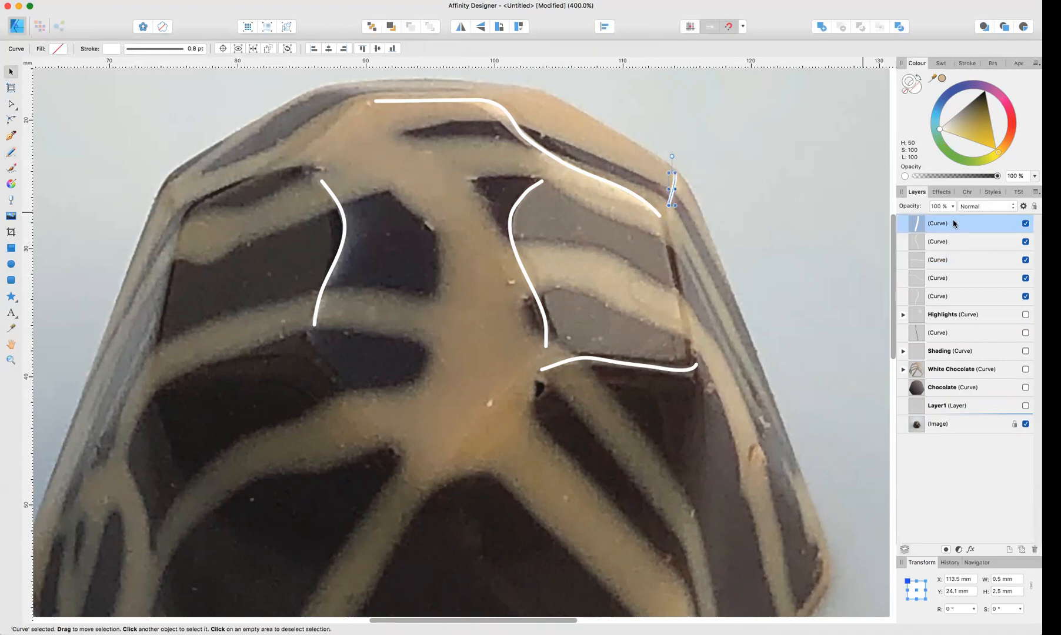
Step: Tint all five edge-highlight lines a pale cream and set their stroke width to 2.5 pt
{"action": "left_click", "coordinate": [937, 297], "text": "shift"}
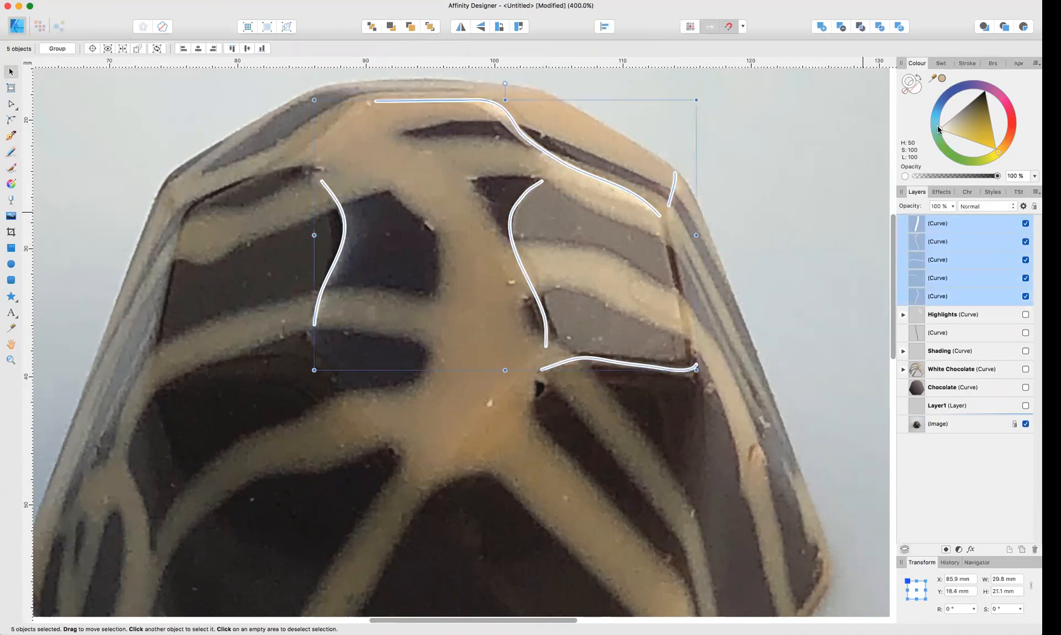
{"action": "left_click_drag", "start_coordinate": [958, 132], "coordinate": [936, 140]}
{"action": "left_click", "coordinate": [968, 63]}
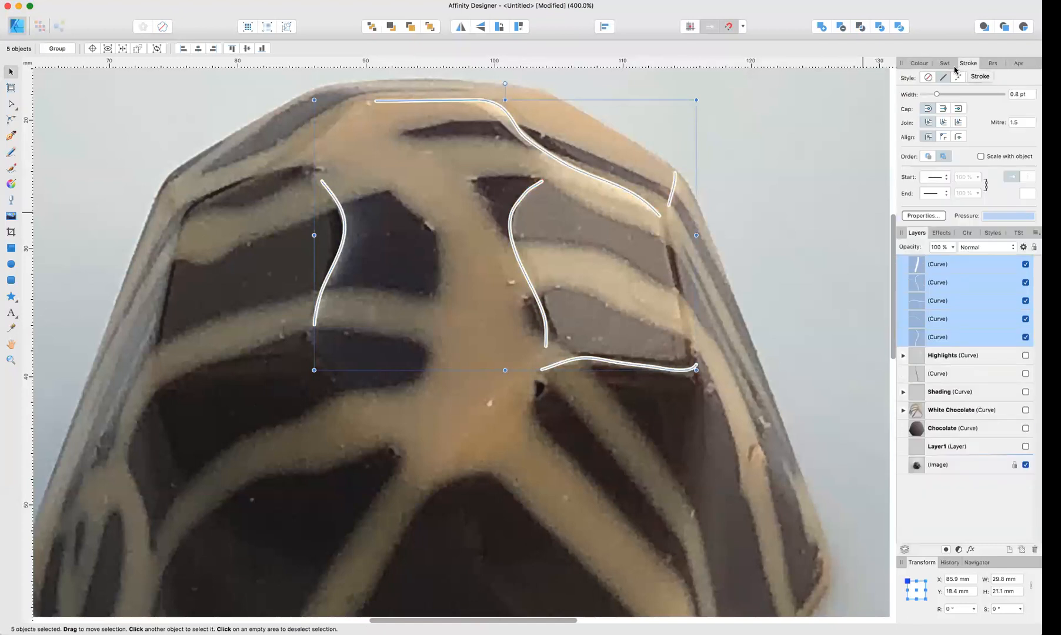
{"action": "left_click_drag", "start_coordinate": [936, 94], "coordinate": [945, 96]}
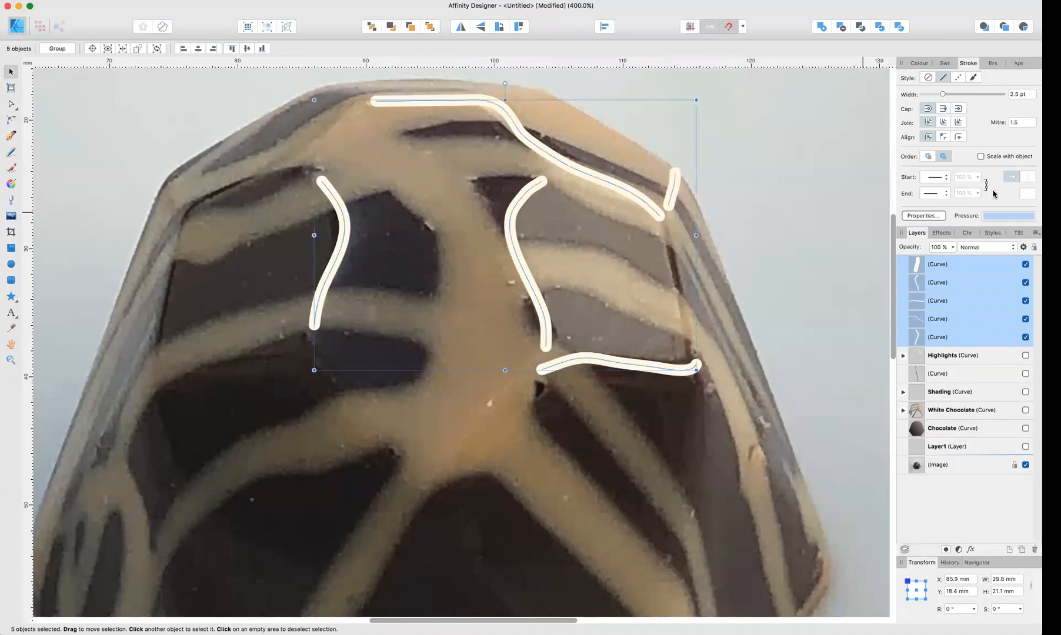
Step: Give the five lines a pressure profile that tapers to thin ends and swells in the middle
{"action": "left_click", "coordinate": [1010, 217]}
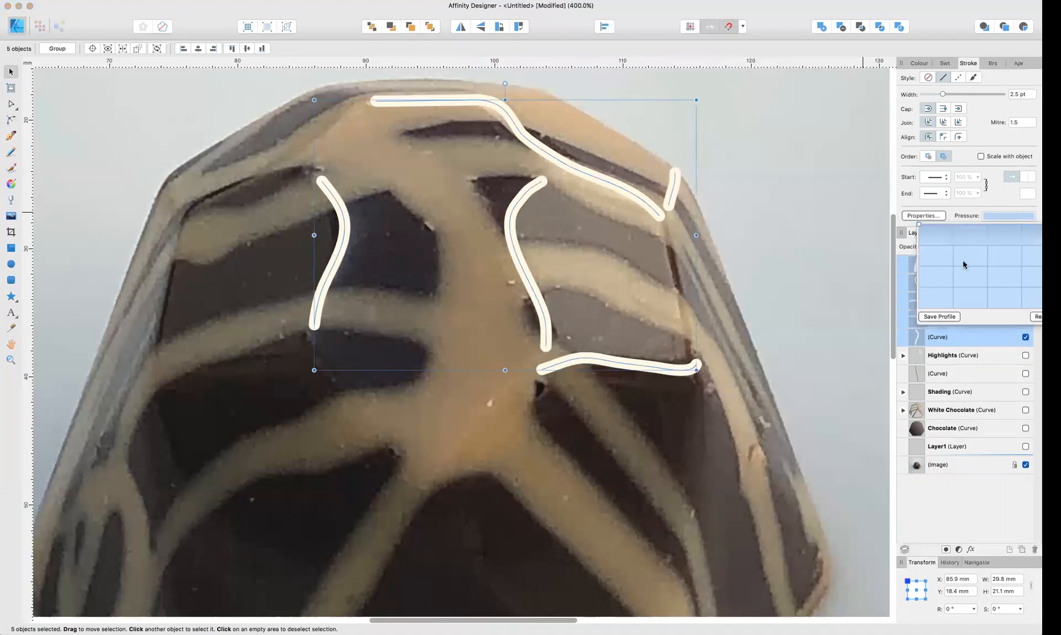
{"action": "left_click_drag", "start_coordinate": [920, 231], "coordinate": [918, 301]}
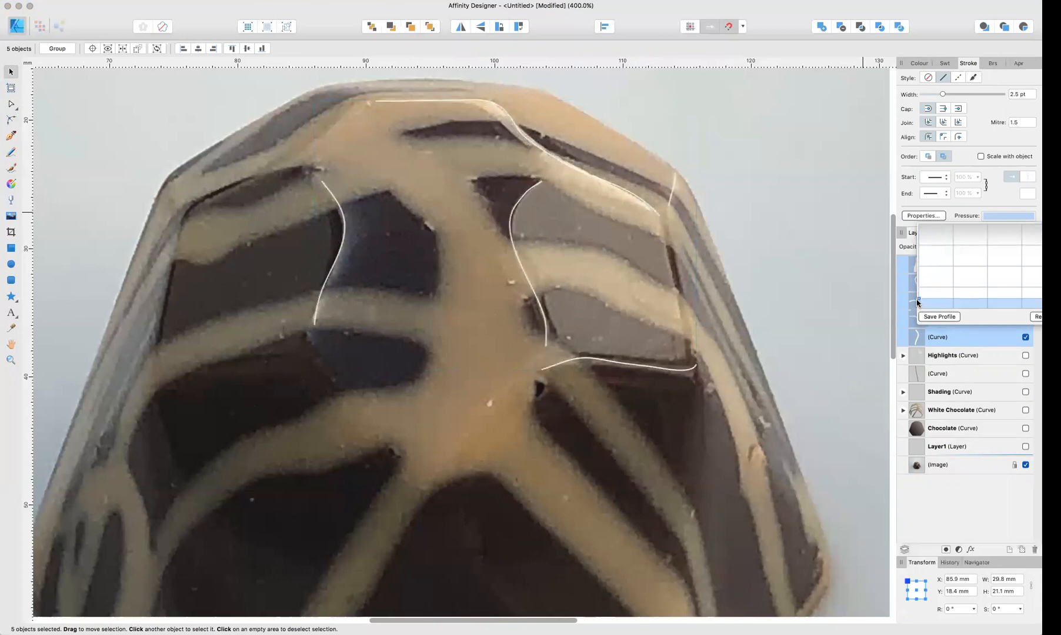
{"action": "left_click_drag", "start_coordinate": [990, 291], "coordinate": [985, 258]}
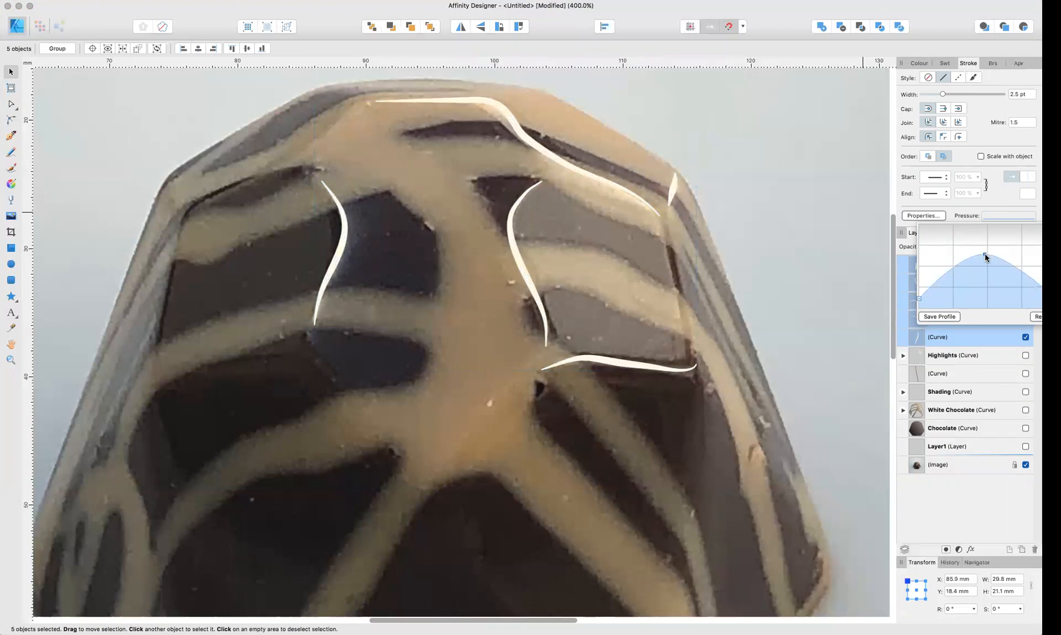
{"action": "left_click", "coordinate": [791, 235]}
{"action": "left_click", "coordinate": [947, 263]}
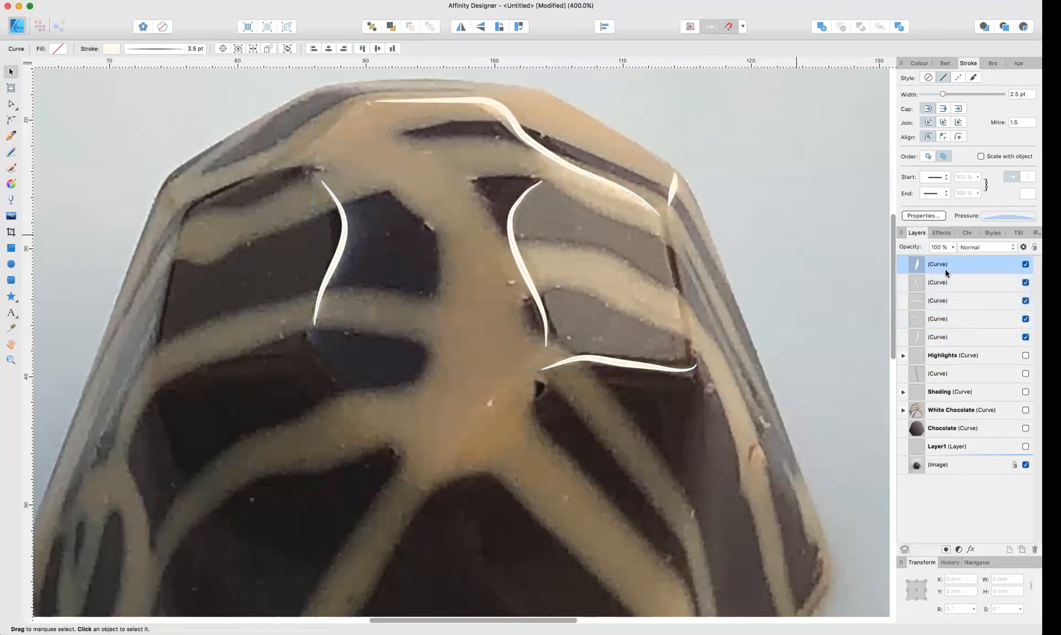
{"action": "left_click", "coordinate": [938, 347], "text": "shift"}
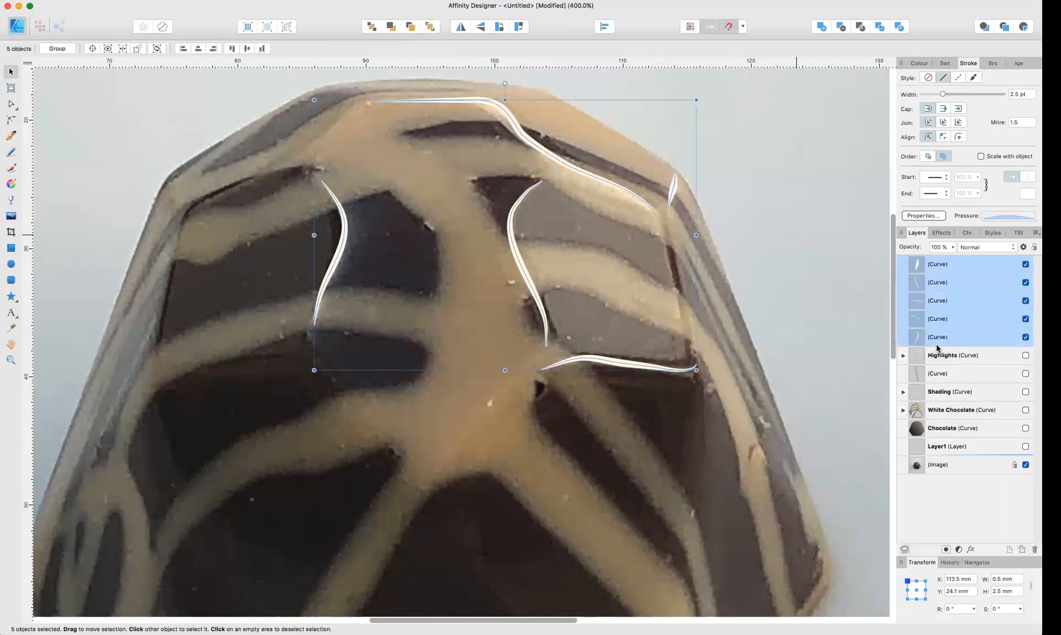
{"action": "right_click", "coordinate": [939, 304]}
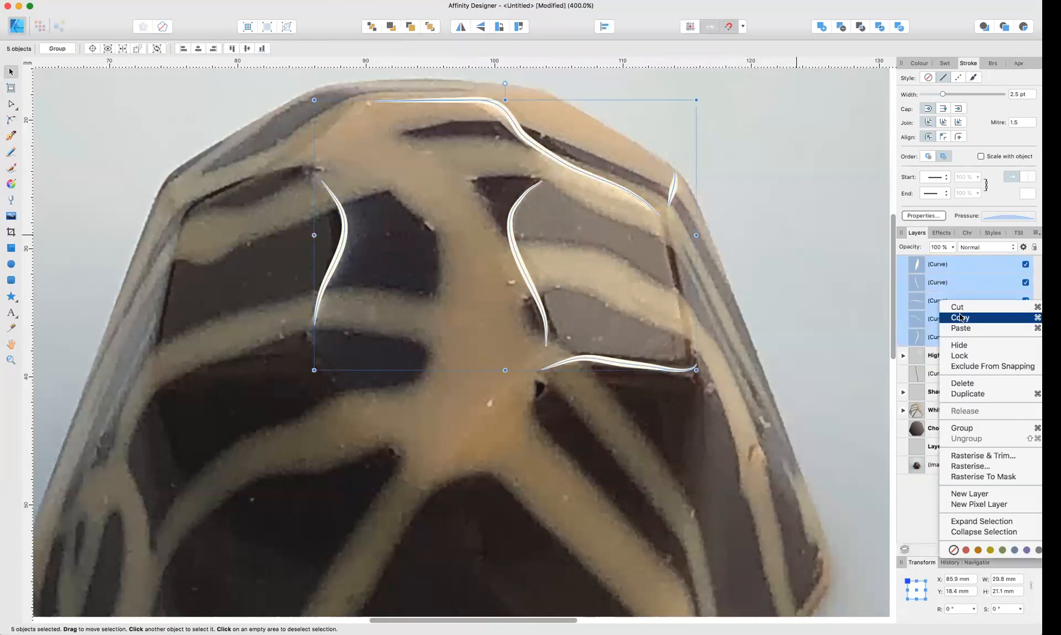
{"action": "left_click", "coordinate": [726, 177]}
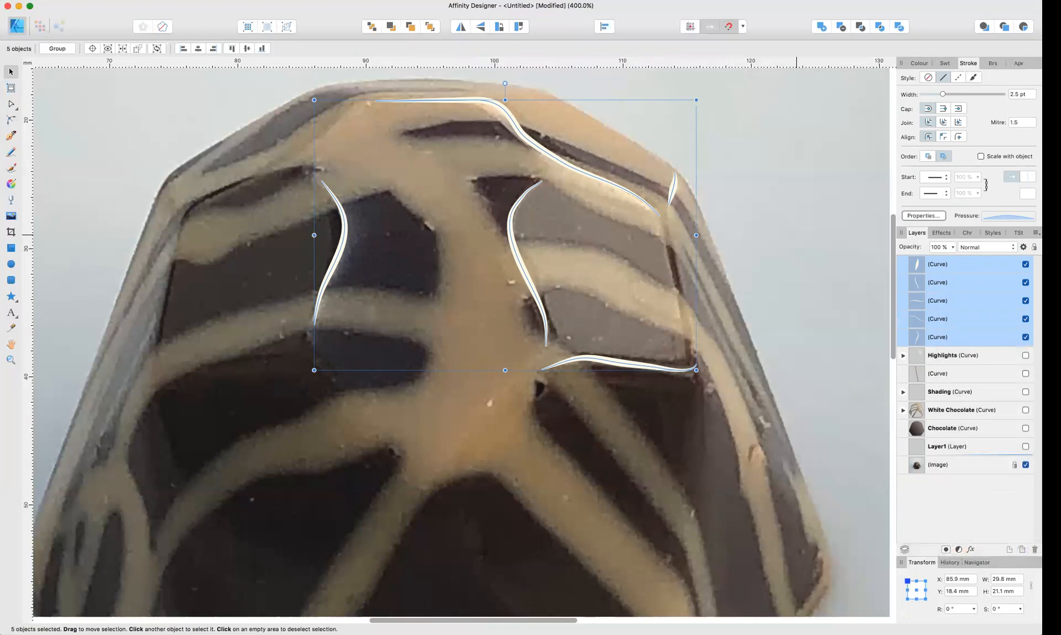
{"action": "left_click", "coordinate": [796, 234]}
{"action": "left_click", "coordinate": [180, 1]}
{"action": "key", "text": "Escape"}
Step: Group the five edge-highlight lines and lower the group's opacity to about 40%
{"action": "left_click", "coordinate": [946, 338]}
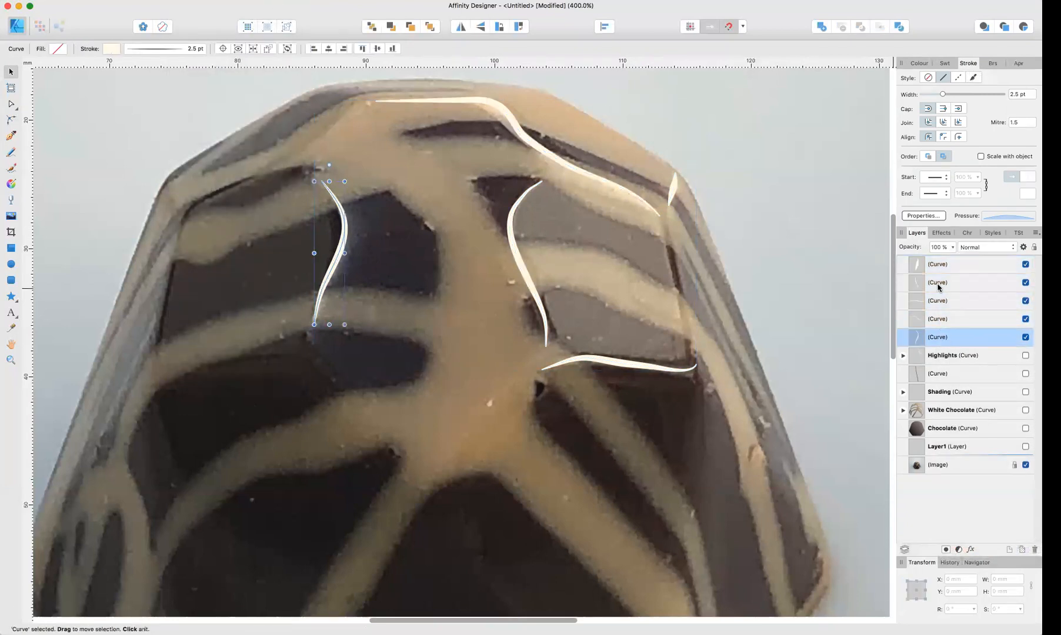
{"action": "left_click", "coordinate": [938, 265], "text": "shift"}
{"action": "left_click", "coordinate": [182, 1]}
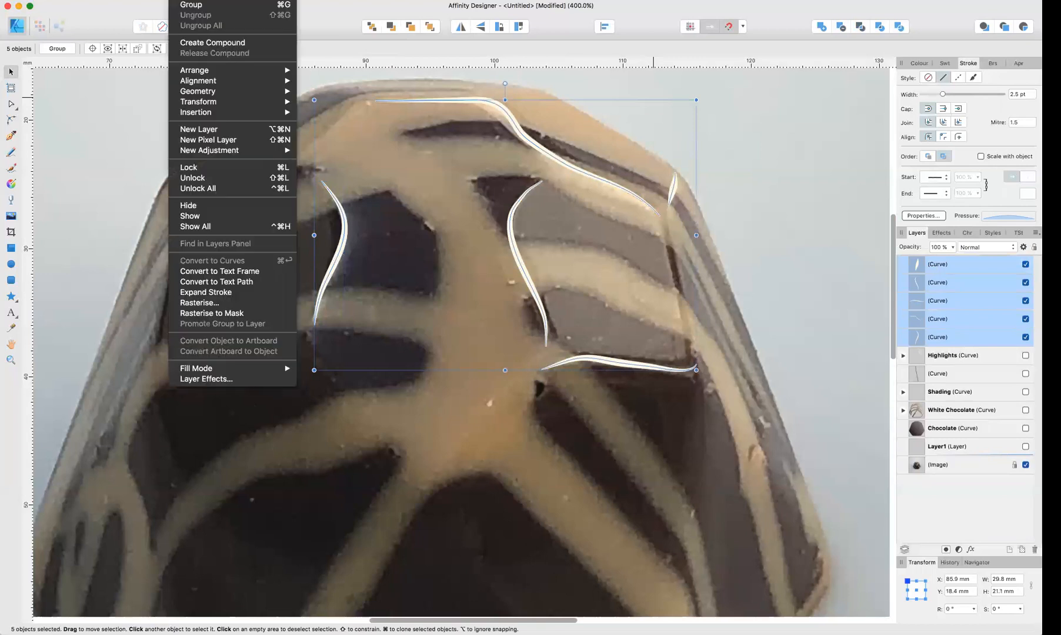
{"action": "left_click", "coordinate": [220, 6]}
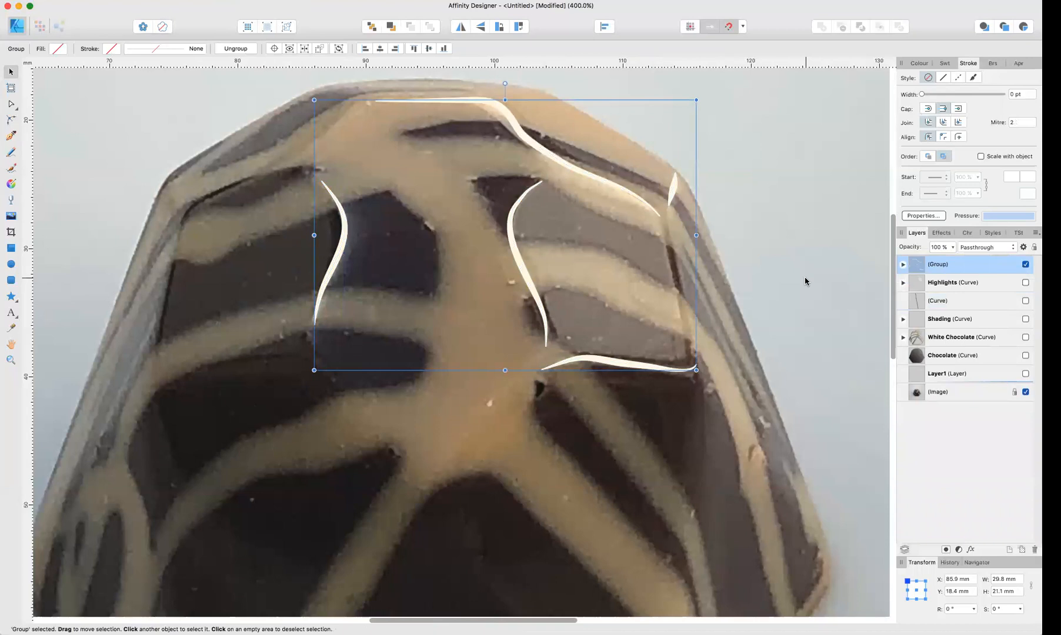
{"action": "left_click", "coordinate": [952, 250]}
{"action": "left_click_drag", "start_coordinate": [952, 259], "coordinate": [898, 262]}
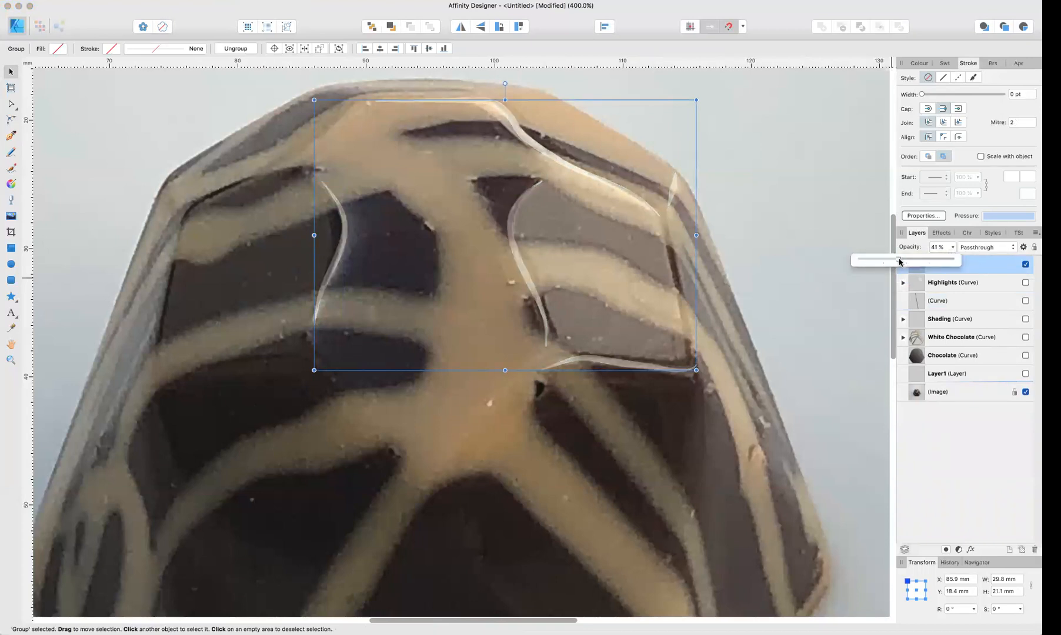
{"action": "left_click", "coordinate": [823, 388]}
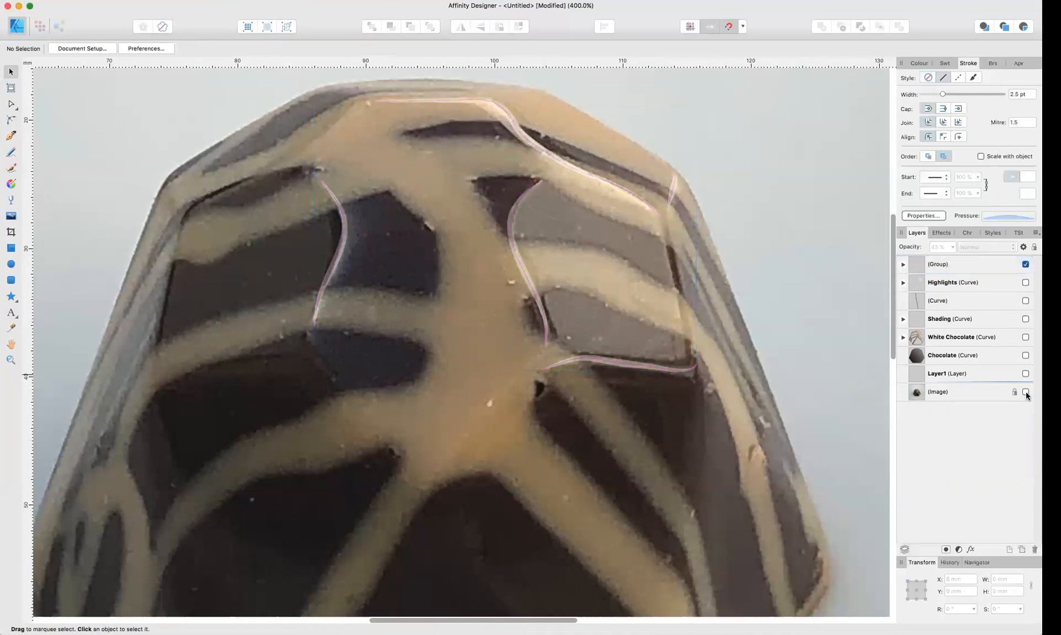
Step: Hide the reference photo and show the Chocolate and Highlights layers
{"action": "left_click", "coordinate": [1026, 393]}
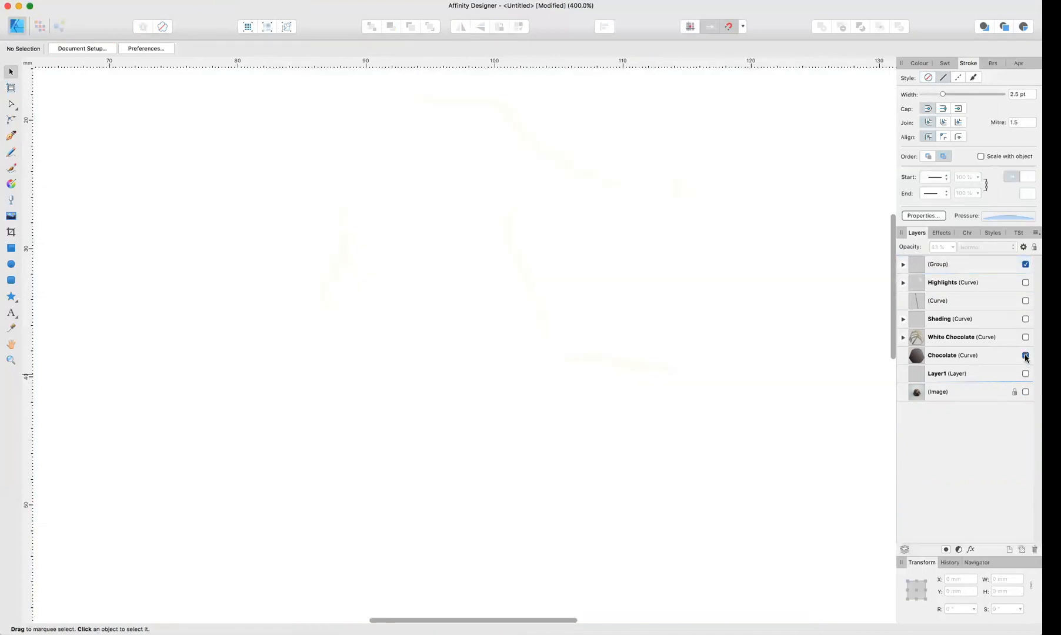
{"action": "left_click", "coordinate": [1026, 357]}
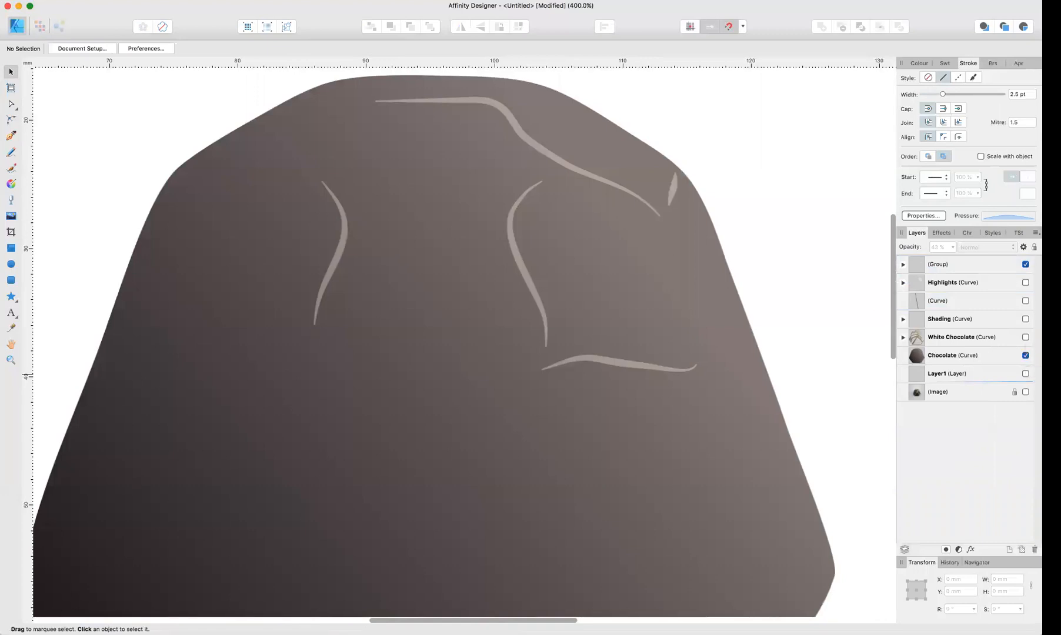
{"action": "left_click", "coordinate": [1026, 301]}
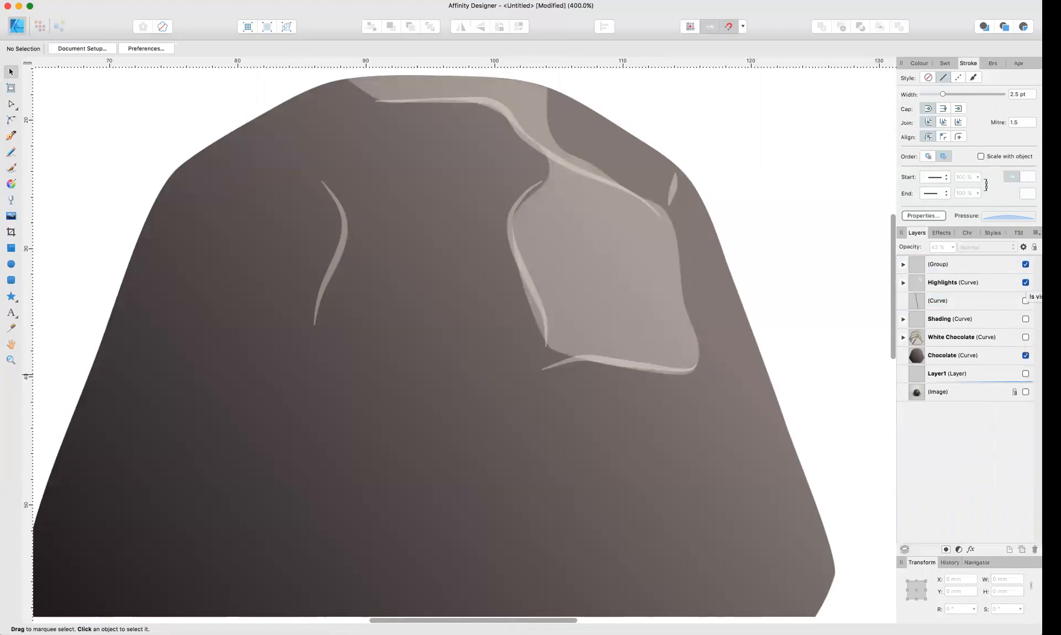
Step: Reshape the inner edge of the highlight shape on the upper-right facet to follow the curved edge line
{"action": "left_click", "coordinate": [937, 282]}
{"action": "left_click", "coordinate": [902, 283]}
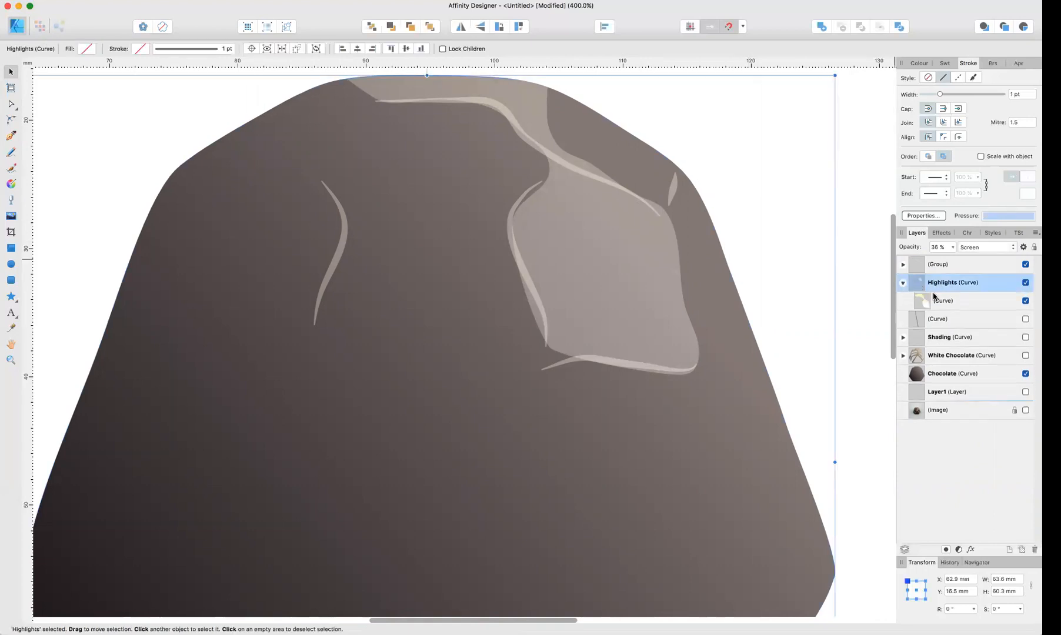
{"action": "left_click", "coordinate": [936, 300]}
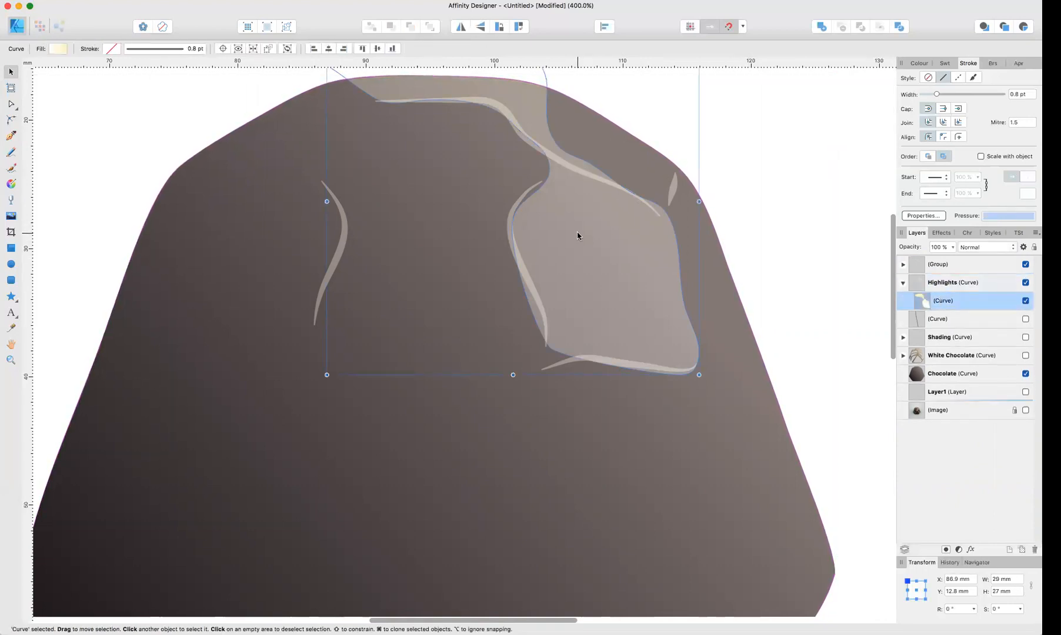
{"action": "key", "text": "a"}
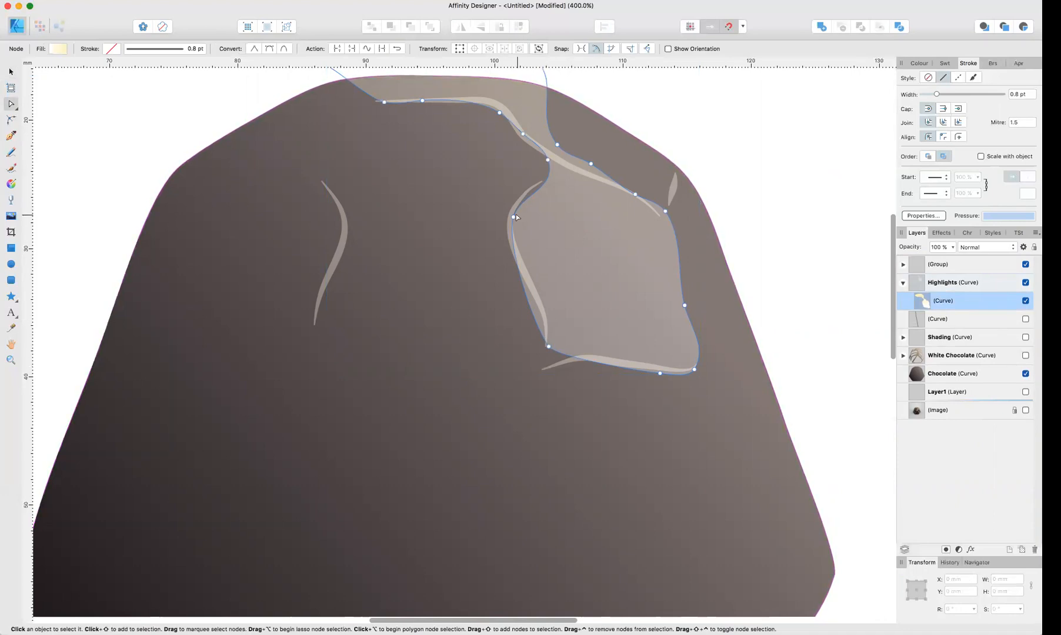
{"action": "left_click_drag", "start_coordinate": [514, 217], "coordinate": [514, 210]}
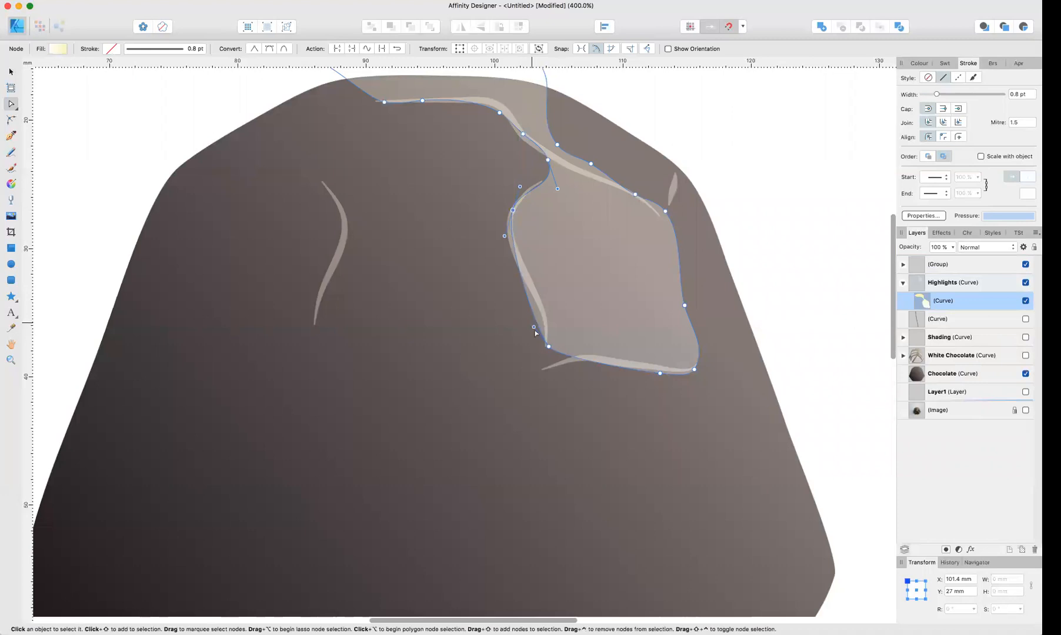
{"action": "left_click_drag", "start_coordinate": [533, 326], "coordinate": [551, 284]}
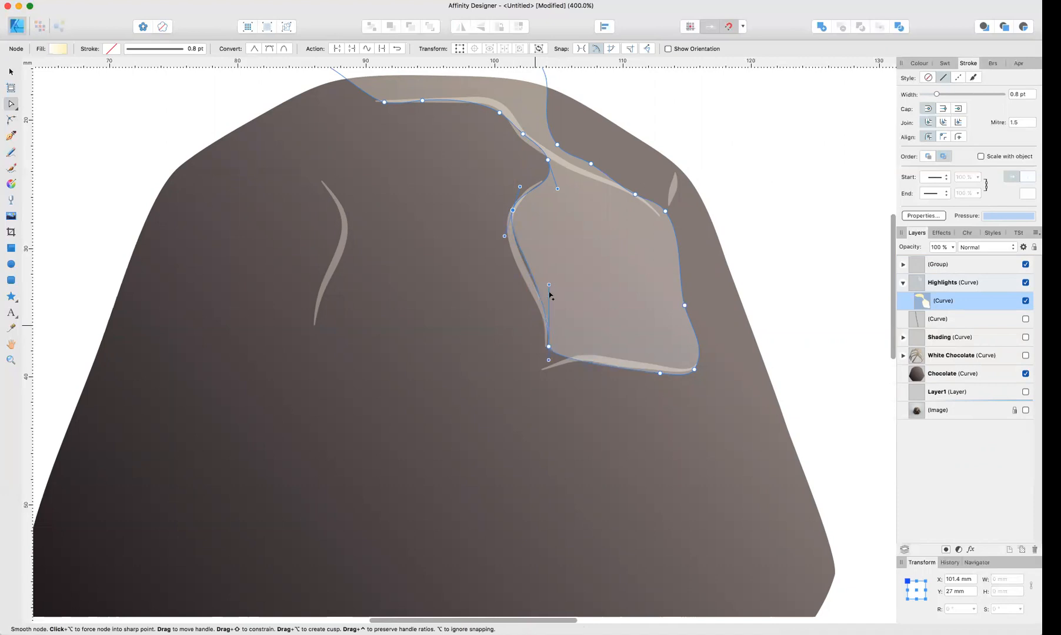
{"action": "key", "text": "super+d"}
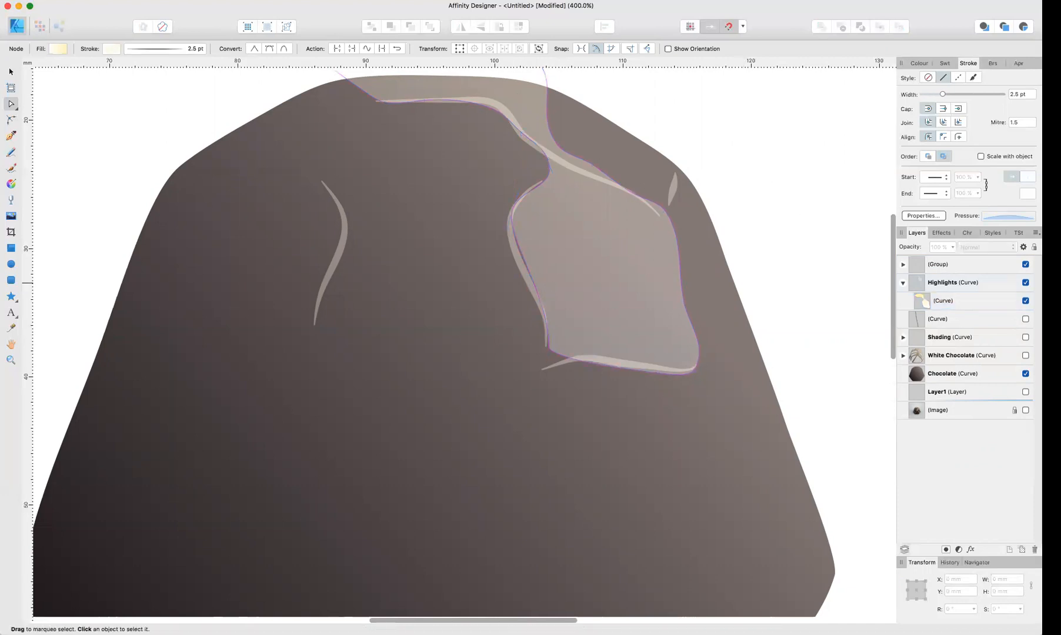
Step: Show the White Chocolate and Shading layers, including the shading curve nested inside Shading
{"action": "left_click", "coordinate": [1025, 357]}
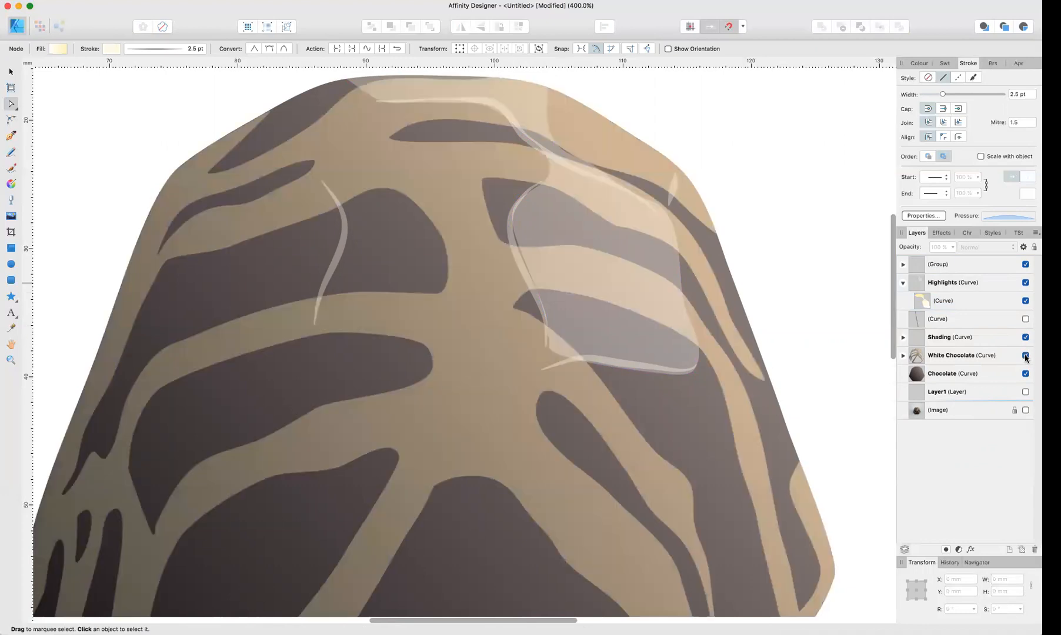
{"action": "left_click", "coordinate": [913, 340]}
{"action": "left_click", "coordinate": [904, 337]}
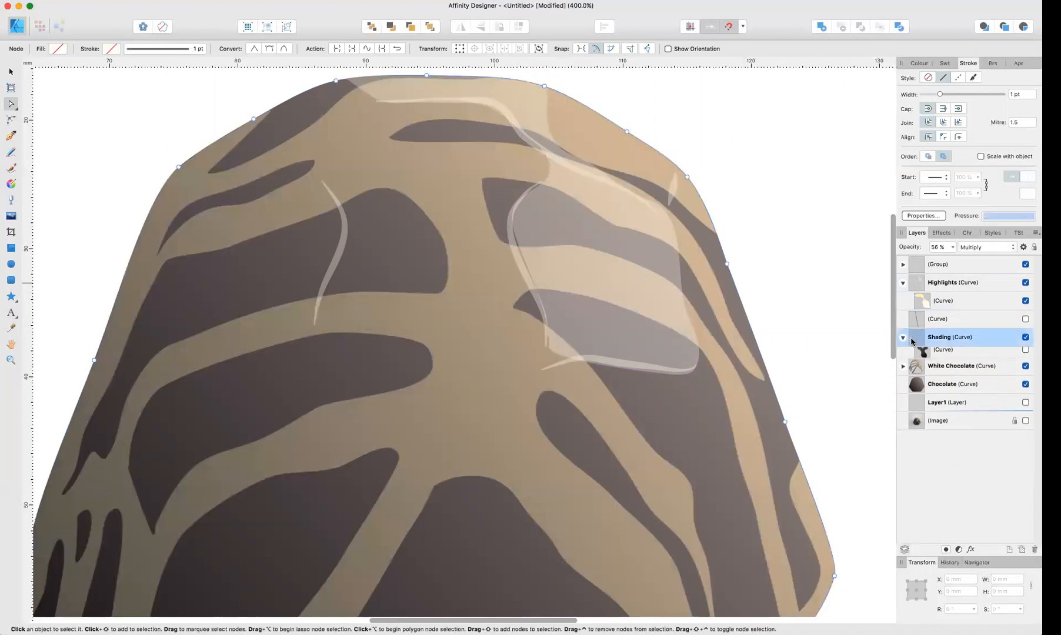
{"action": "left_click", "coordinate": [920, 356]}
{"action": "left_click", "coordinate": [1025, 355]}
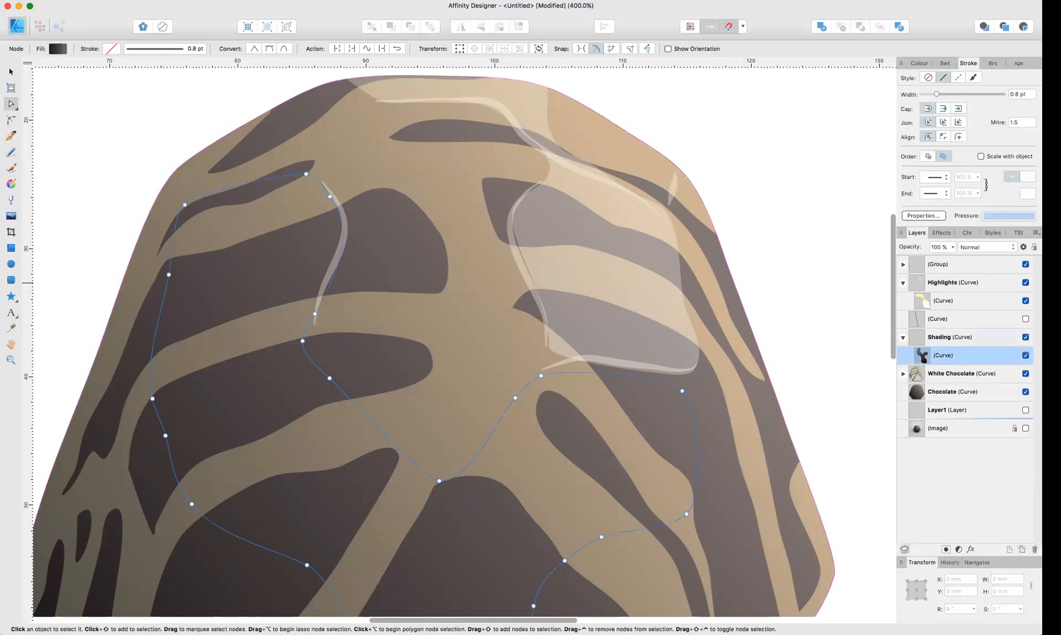
{"action": "left_click", "coordinate": [790, 242]}
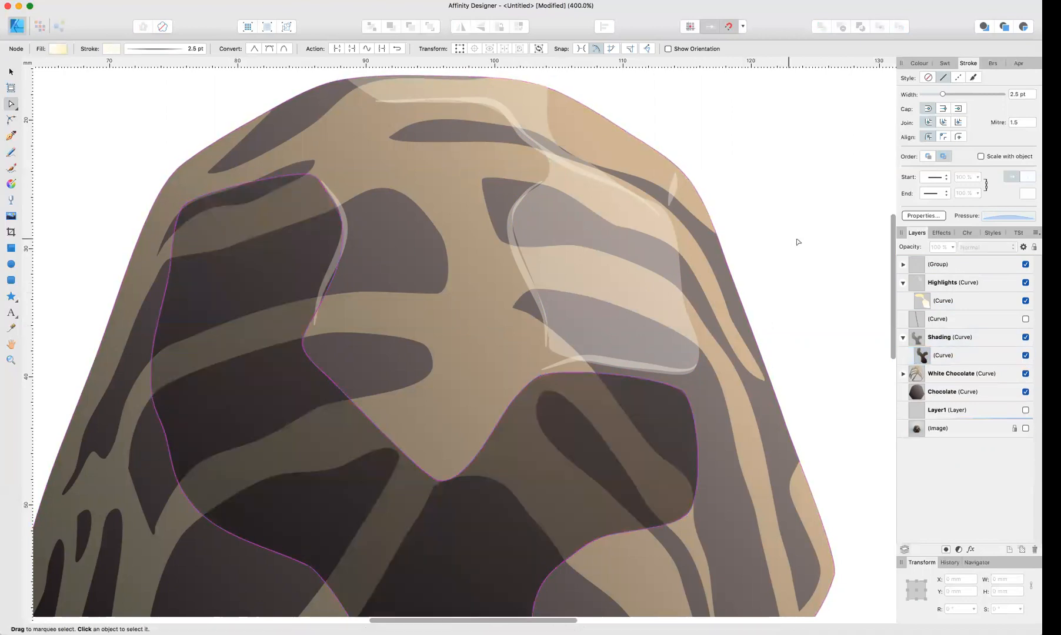
Step: Lower the Highlights layer's opacity to 17%, keeping the Screen blend mode, and clear the selection
{"action": "left_click", "coordinate": [948, 337]}
{"action": "left_click", "coordinate": [948, 280]}
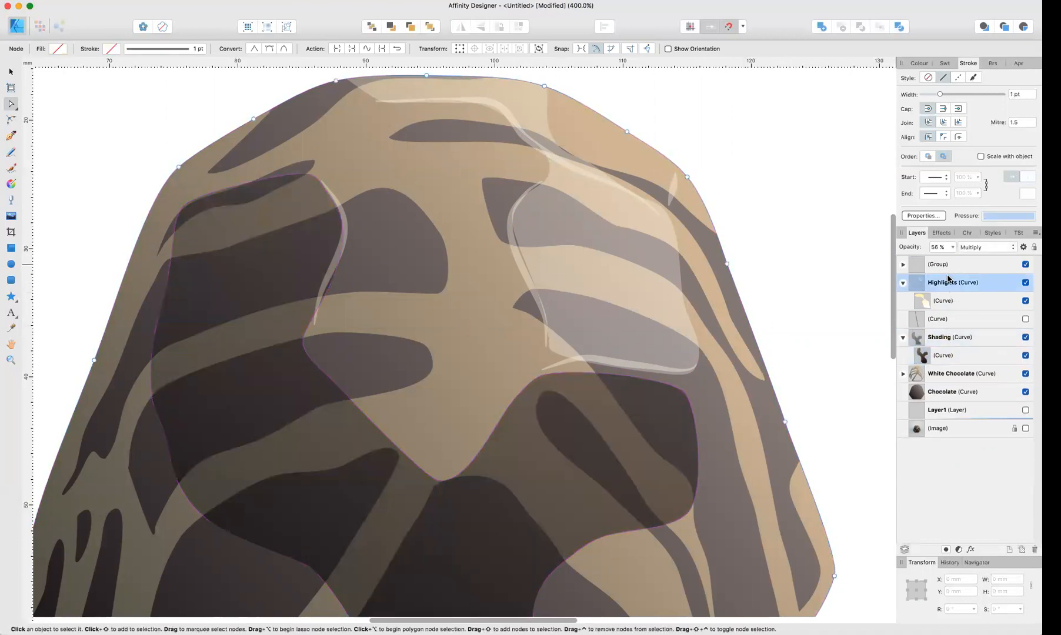
{"action": "left_click", "coordinate": [952, 247]}
{"action": "left_click_drag", "start_coordinate": [947, 261], "coordinate": [940, 261]}
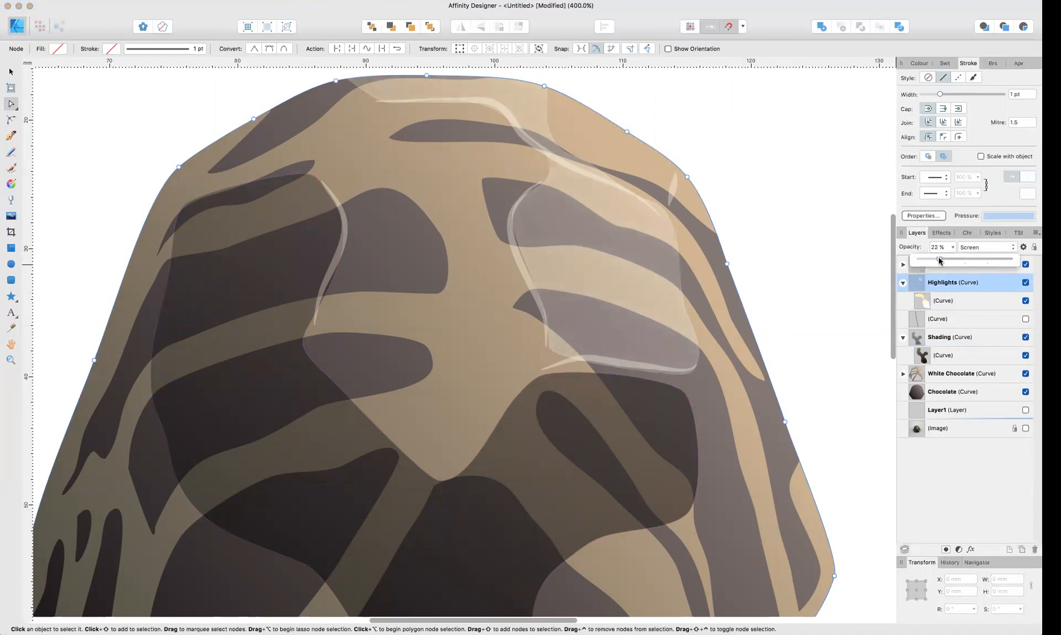
{"action": "left_click", "coordinate": [796, 254]}
{"action": "left_click", "coordinate": [796, 254]}
{"action": "key", "text": "super+minus"}
{"action": "key", "text": "super+minus"}
{"action": "key", "text": "super+minus"}
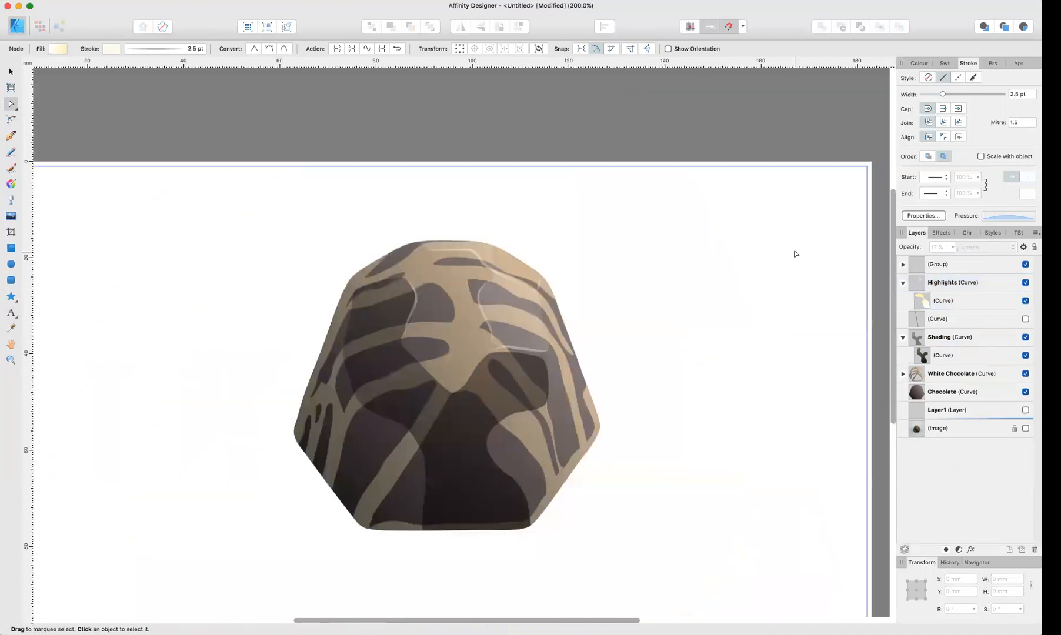
Step: Lower the Shading layer's opacity to 37% in Multiply mode and clear the selection
{"action": "scroll", "coordinate": [795, 254], "scroll_direction": "down", "scroll_amount": 4}
{"action": "left_click", "coordinate": [949, 356]}
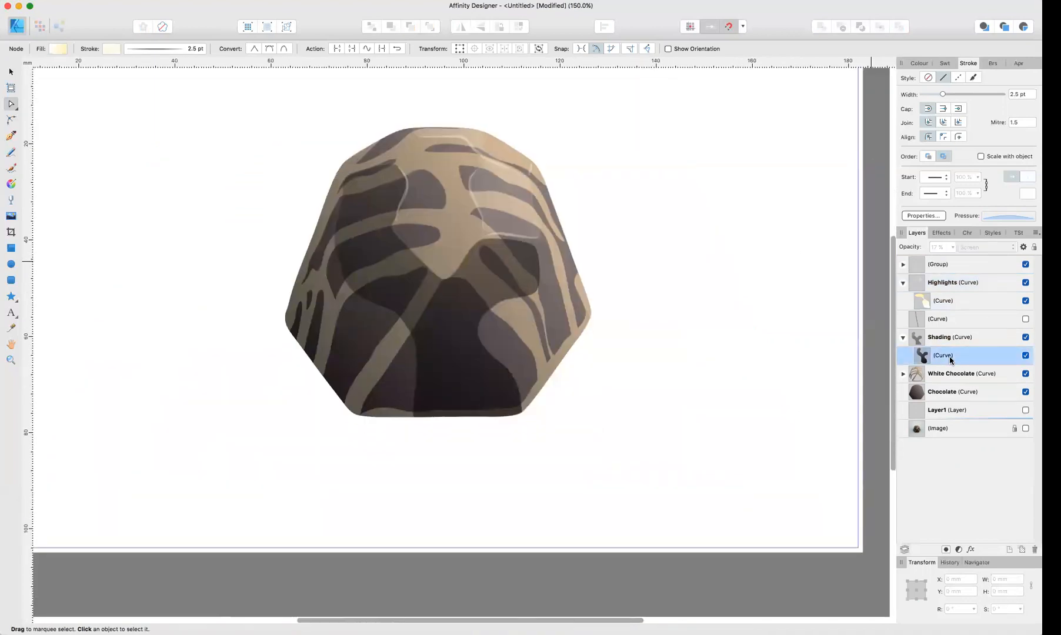
{"action": "left_click", "coordinate": [956, 337]}
{"action": "left_click", "coordinate": [952, 248]}
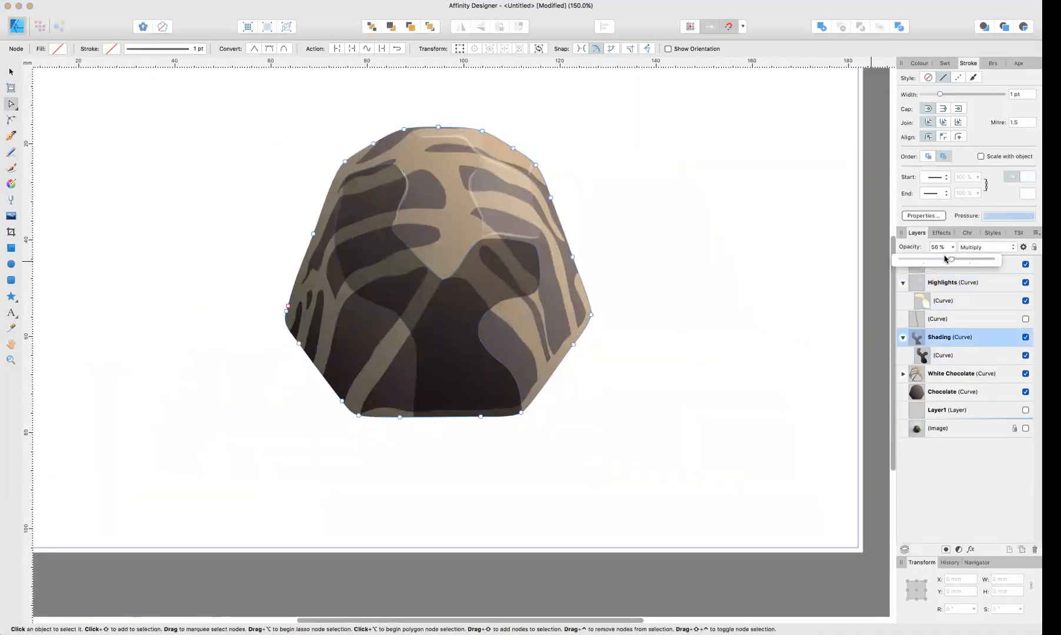
{"action": "left_click_drag", "start_coordinate": [938, 260], "coordinate": [935, 261]}
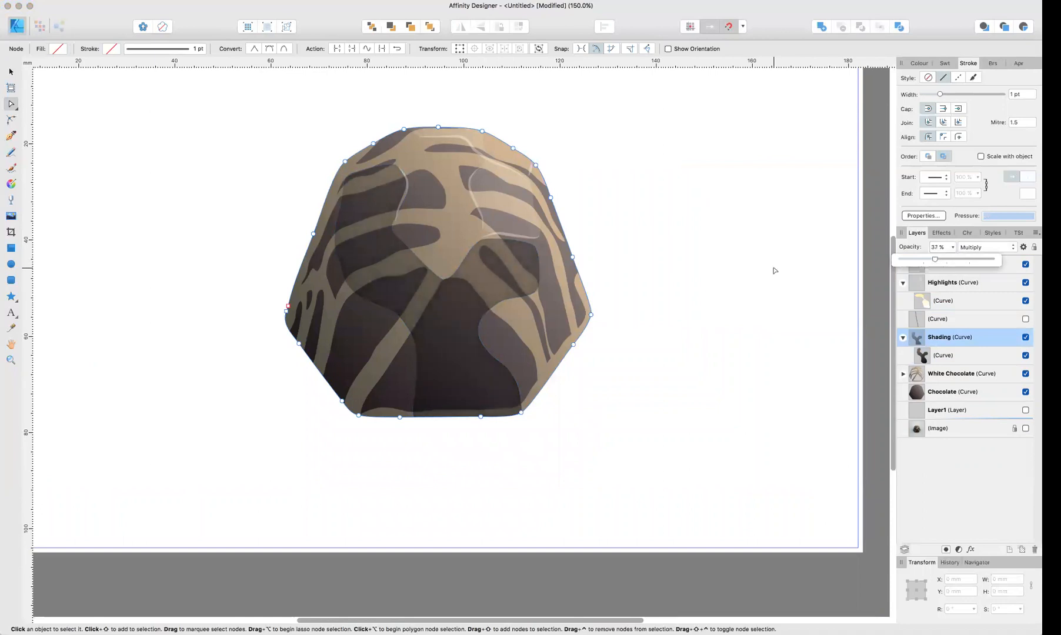
{"action": "left_click", "coordinate": [774, 270]}
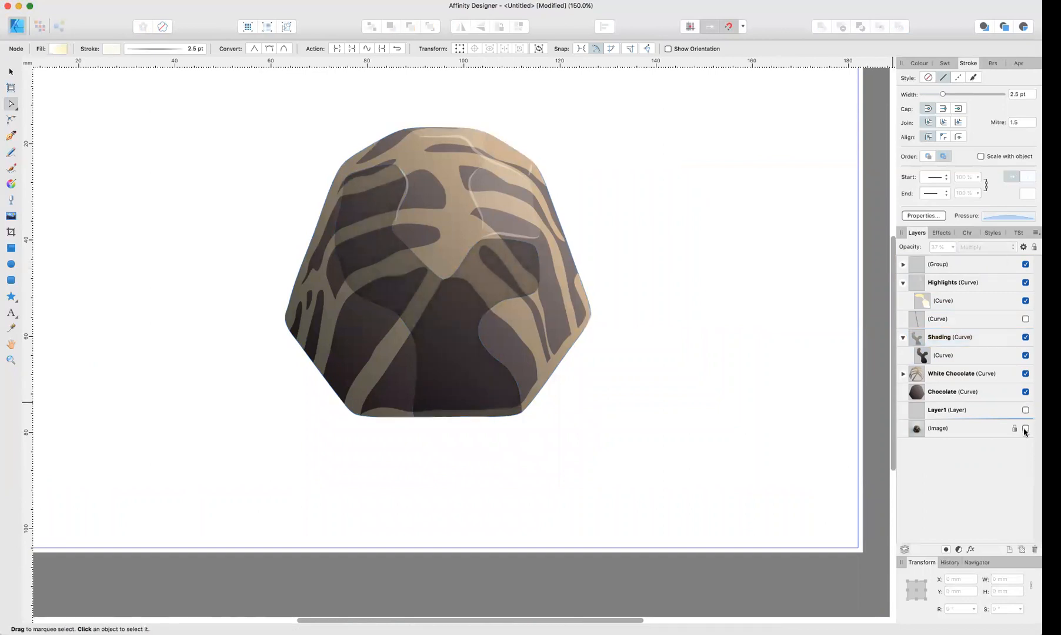
Step: Hide the chocolate artwork's layers and the edge-highlight group, and show the reference photo for comparison
{"action": "left_click", "coordinate": [1025, 392]}
{"action": "left_click", "coordinate": [1024, 374]}
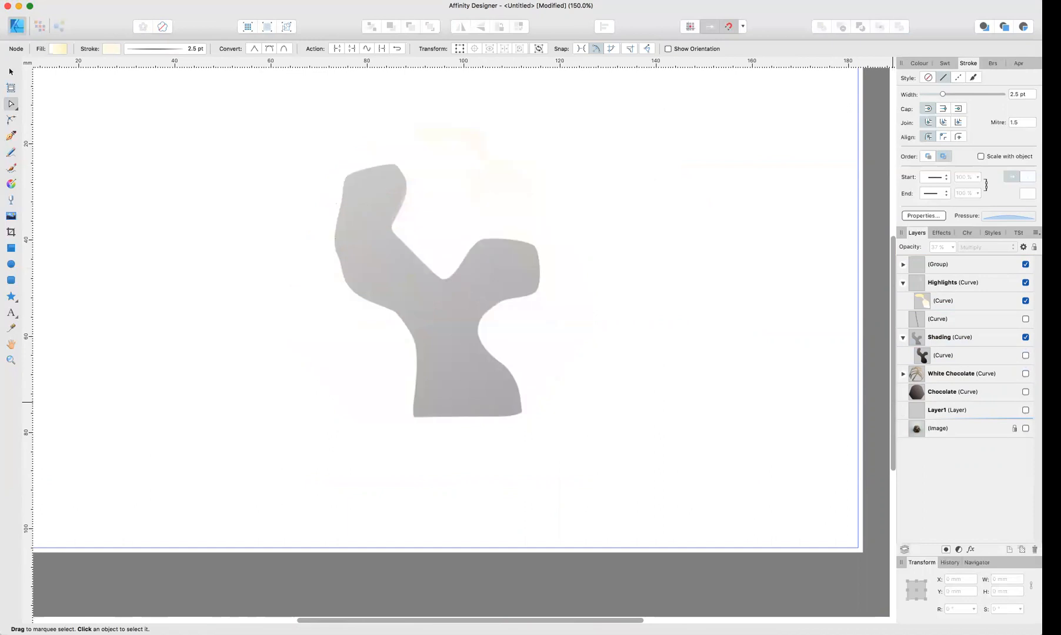
{"action": "left_click", "coordinate": [1024, 341]}
{"action": "left_click", "coordinate": [1025, 301]}
{"action": "left_click", "coordinate": [1025, 283]}
{"action": "left_click", "coordinate": [1025, 265]}
{"action": "left_click", "coordinate": [1025, 428]}
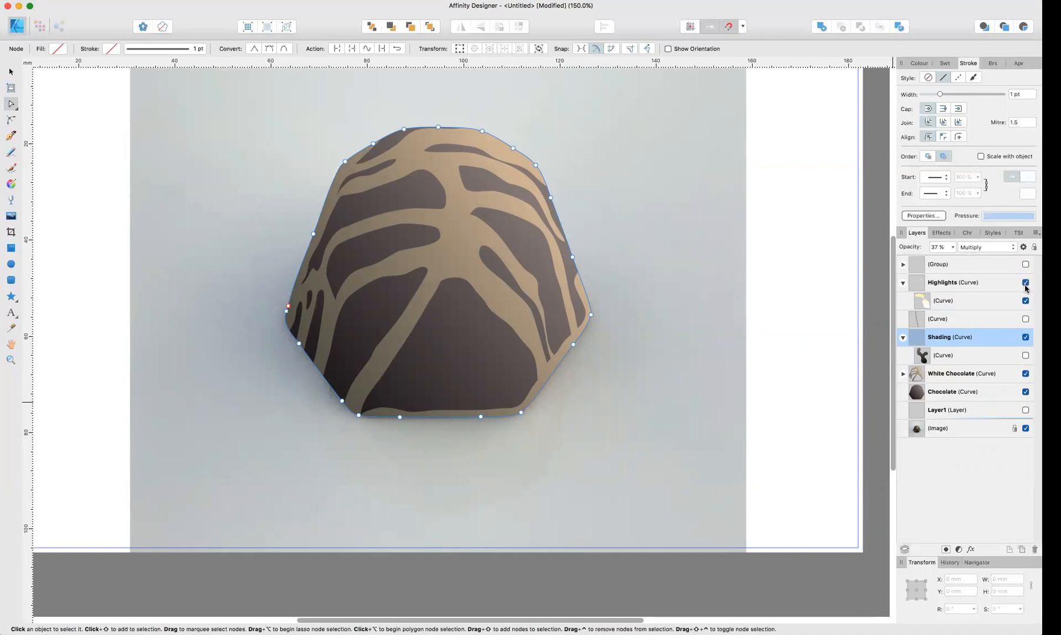
Step: Show the edge-highlight group and nested shading curve over the photo, deselect everything, and hide the reference photo
{"action": "left_click", "coordinate": [1025, 265]}
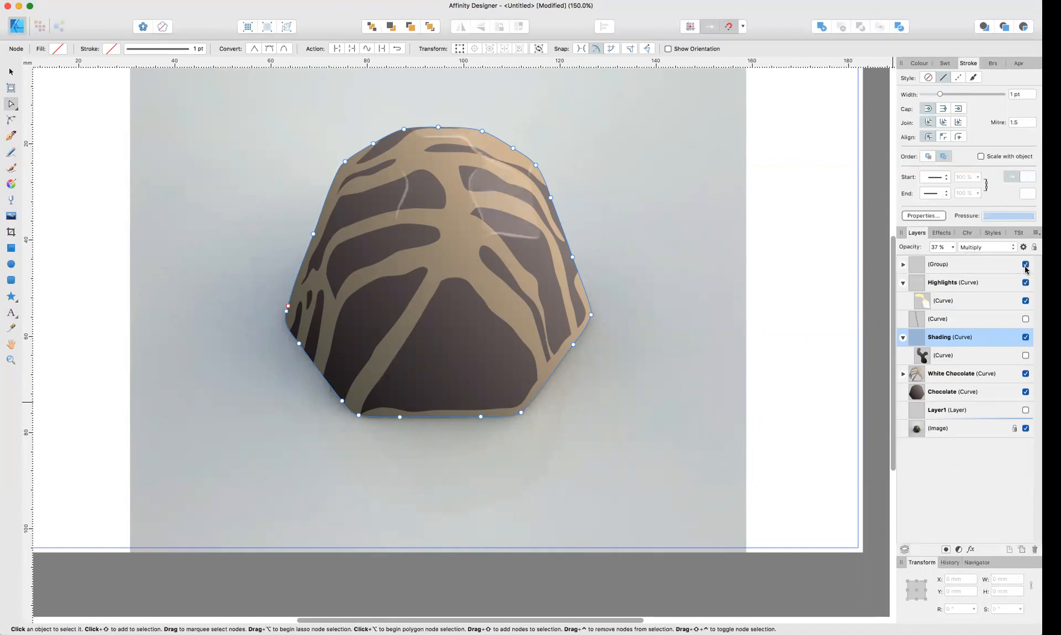
{"action": "left_click", "coordinate": [1025, 356]}
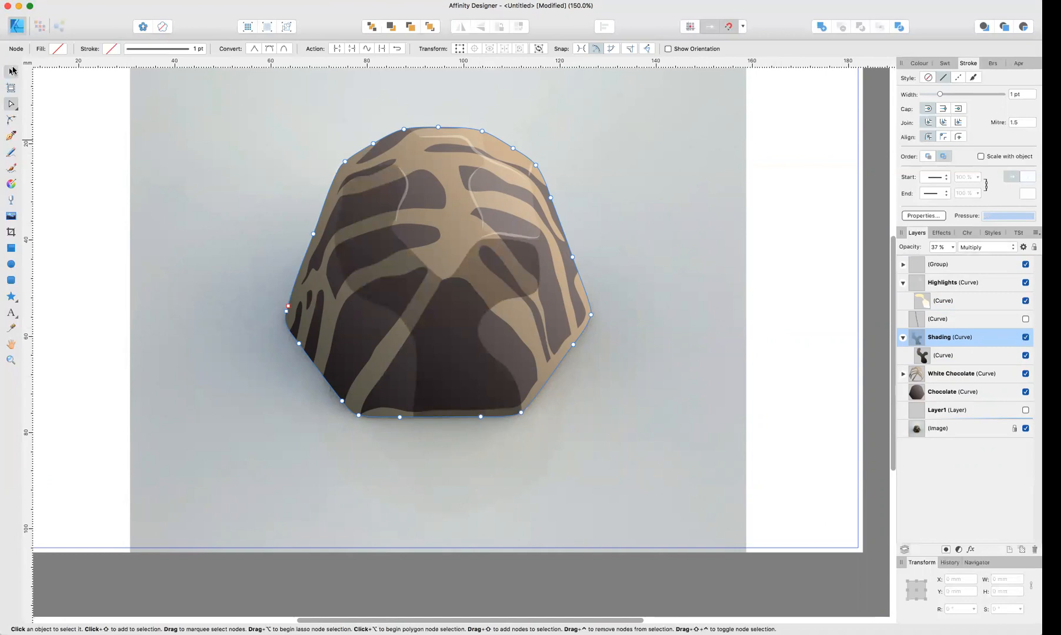
{"action": "left_click", "coordinate": [11, 71]}
{"action": "left_click", "coordinate": [744, 333]}
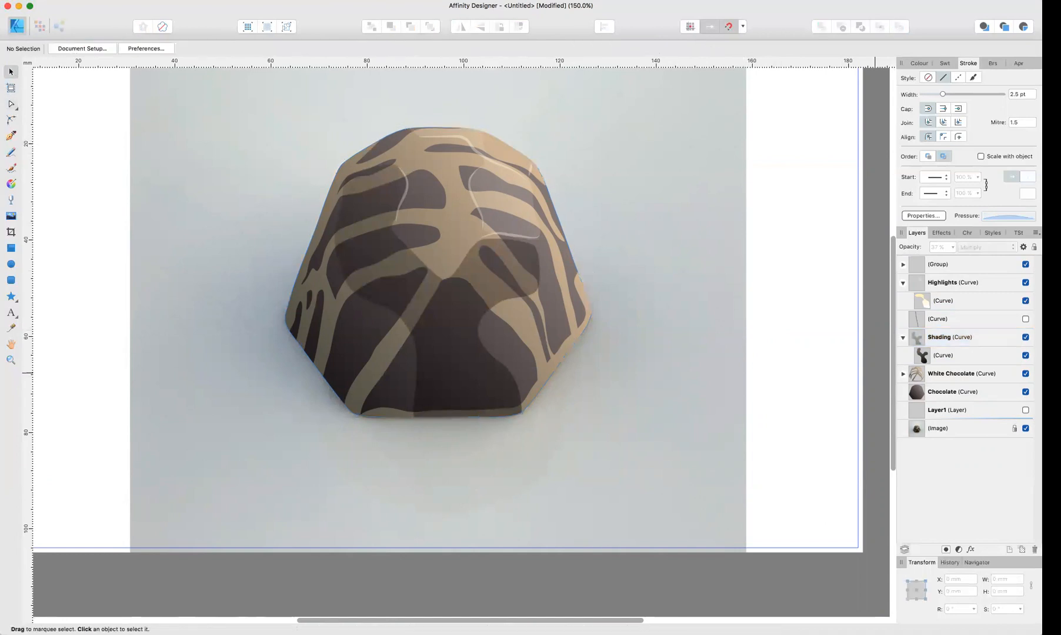
{"action": "left_click", "coordinate": [1025, 428]}
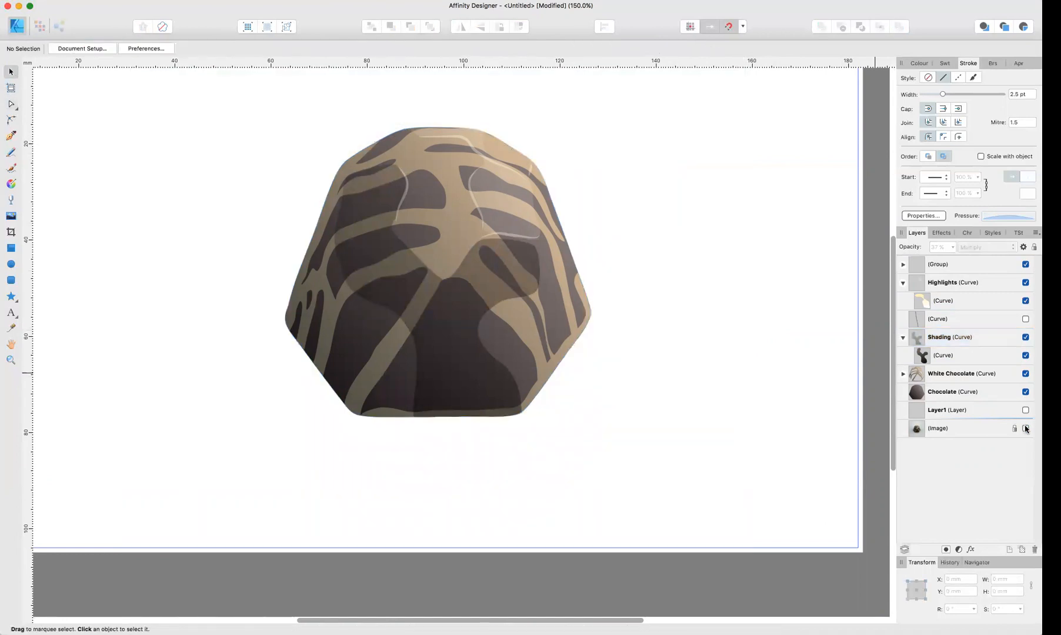
Step: Draw a background rectangle about 177 × 100 mm inside Layer1, covering almost the whole page
{"action": "left_click", "coordinate": [939, 410]}
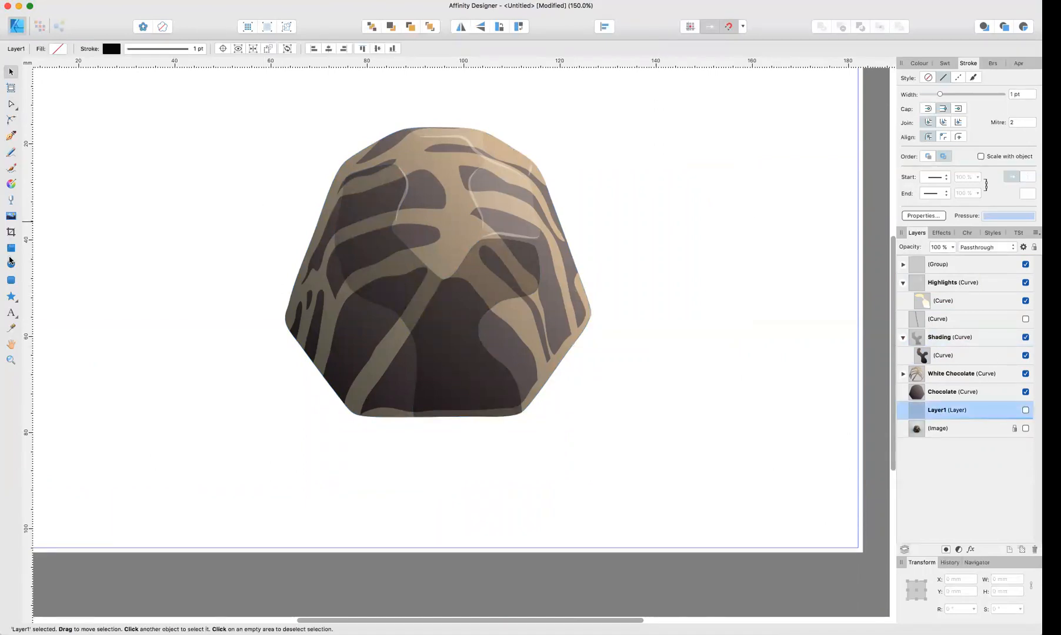
{"action": "key", "text": "super+minus"}
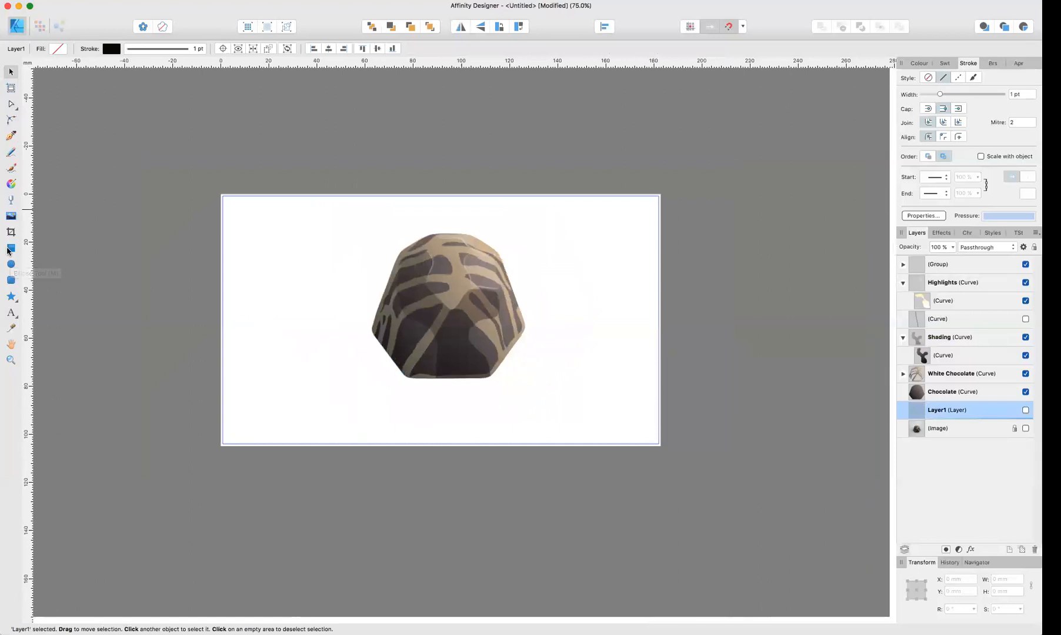
{"action": "left_click", "coordinate": [10, 250]}
{"action": "mouse_move", "coordinate": [230, 202]}
{"action": "left_mouse_down"}
{"action": "mouse_move", "coordinate": [561, 332]}
{"action": "mouse_move", "coordinate": [657, 443]}
{"action": "left_mouse_up"}
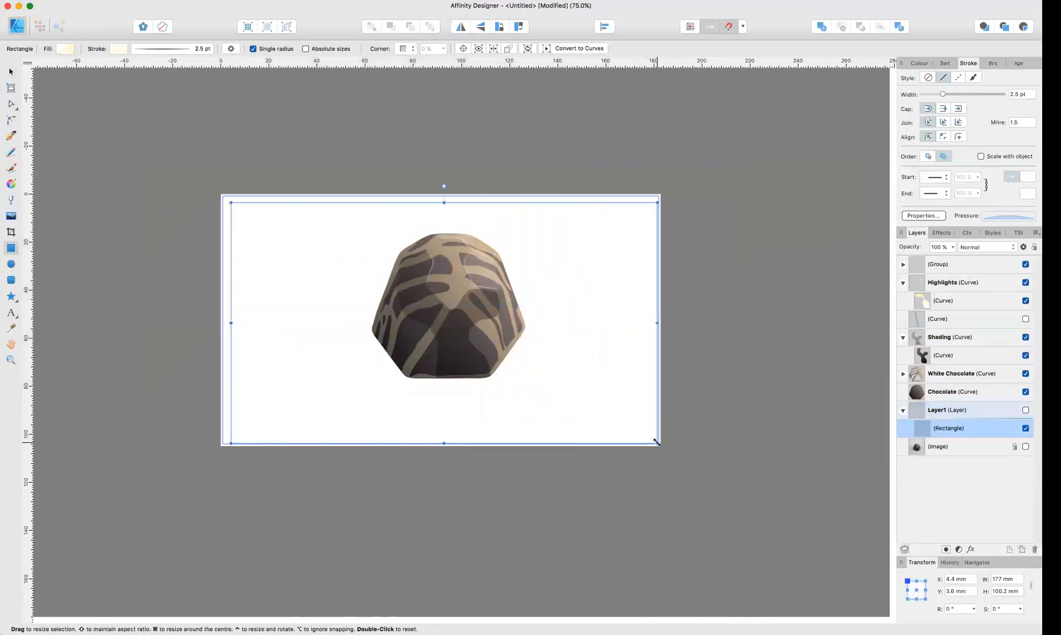
Step: Apply a linear gradient to the rectangle with a dark grey first stop of lightness 34, running from the chocolate's base towards the page's lower-left
{"action": "left_click", "coordinate": [10, 183]}
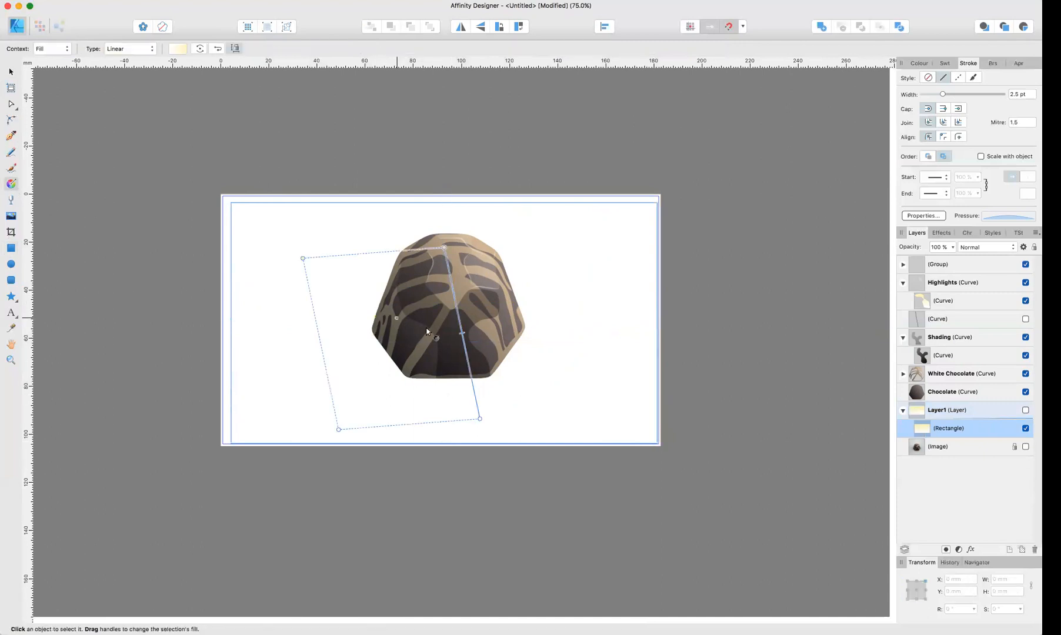
{"action": "left_click_drag", "start_coordinate": [448, 369], "coordinate": [242, 418]}
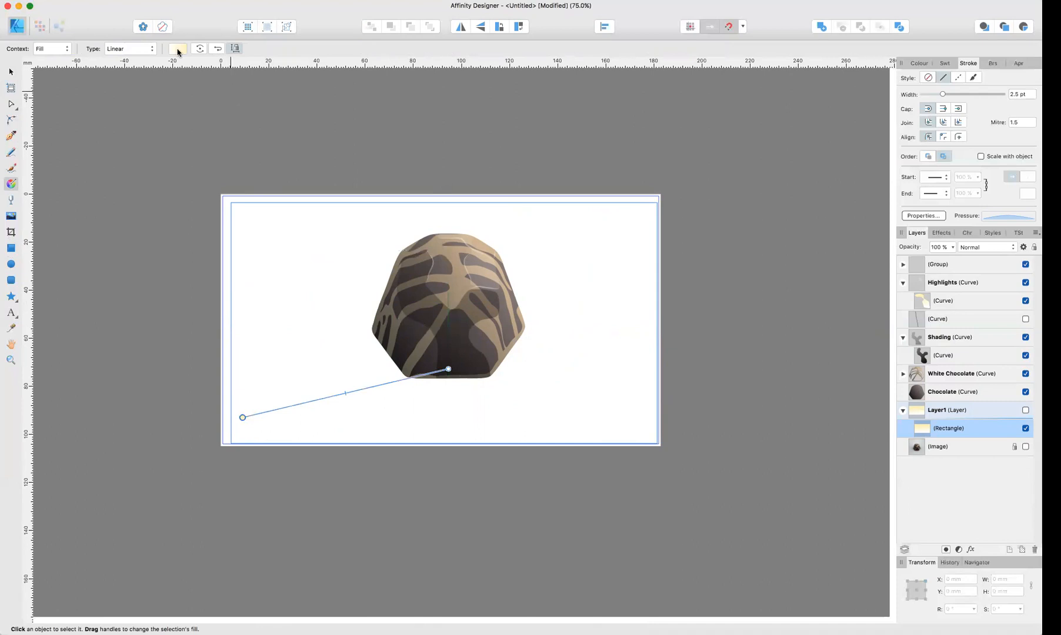
{"action": "left_click", "coordinate": [178, 49]}
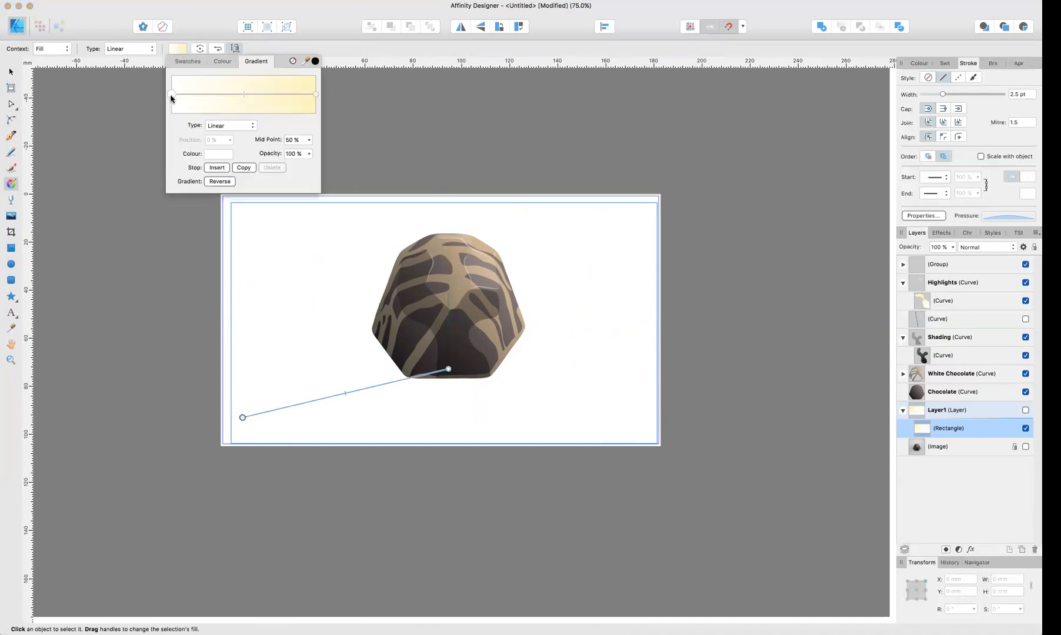
{"action": "left_click", "coordinate": [221, 153]}
{"action": "left_click_drag", "start_coordinate": [258, 247], "coordinate": [260, 221]}
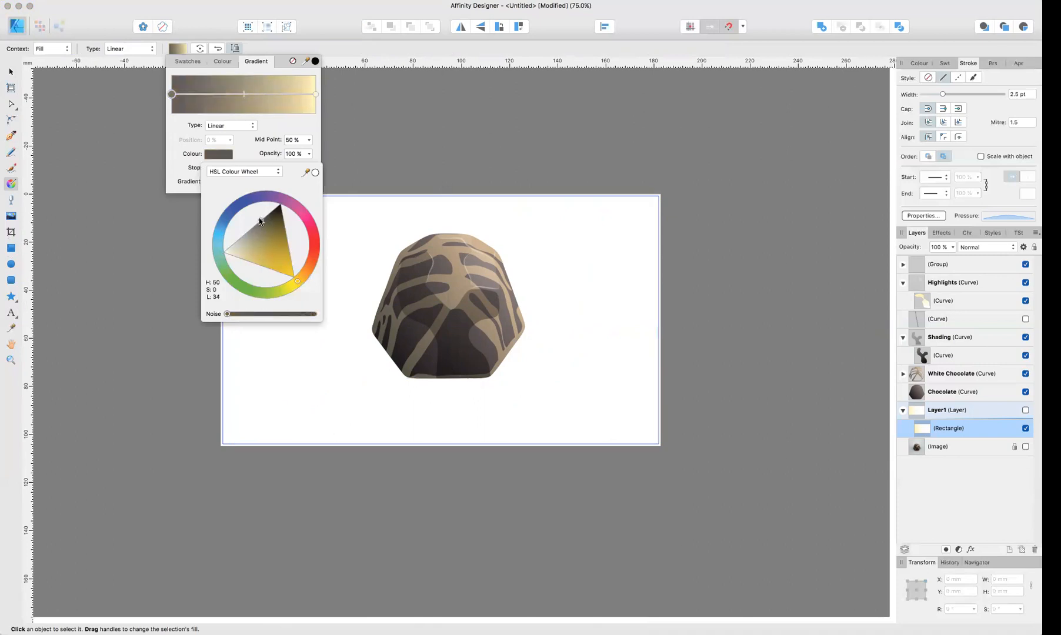
{"action": "left_click", "coordinate": [316, 94]}
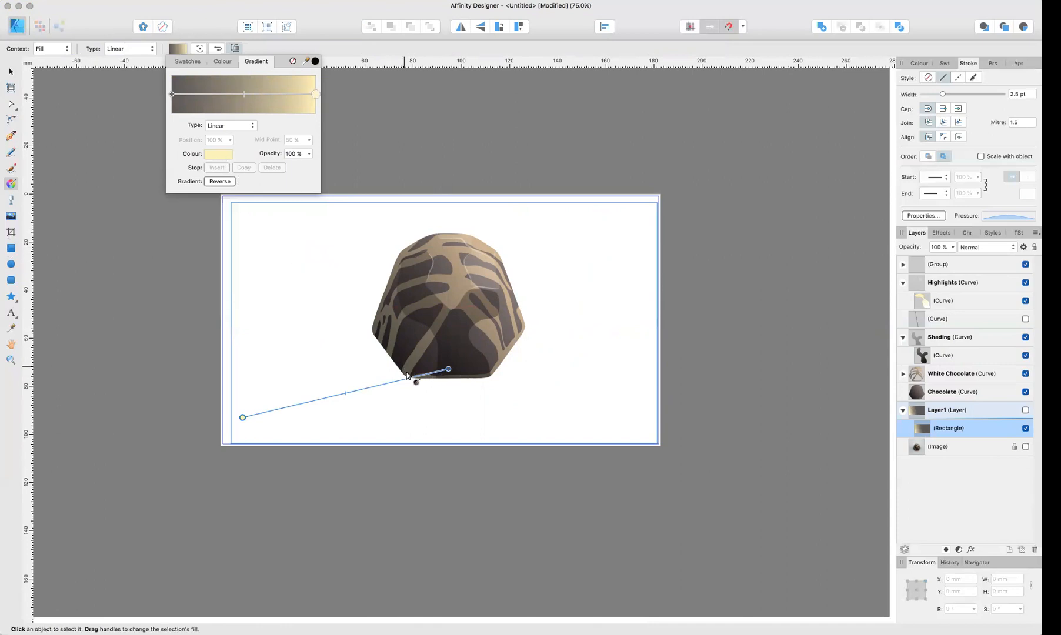
{"action": "mouse_move", "coordinate": [429, 366]}
{"action": "left_mouse_down"}
{"action": "mouse_move", "coordinate": [341, 398]}
{"action": "mouse_move", "coordinate": [305, 396]}
{"action": "left_mouse_up"}
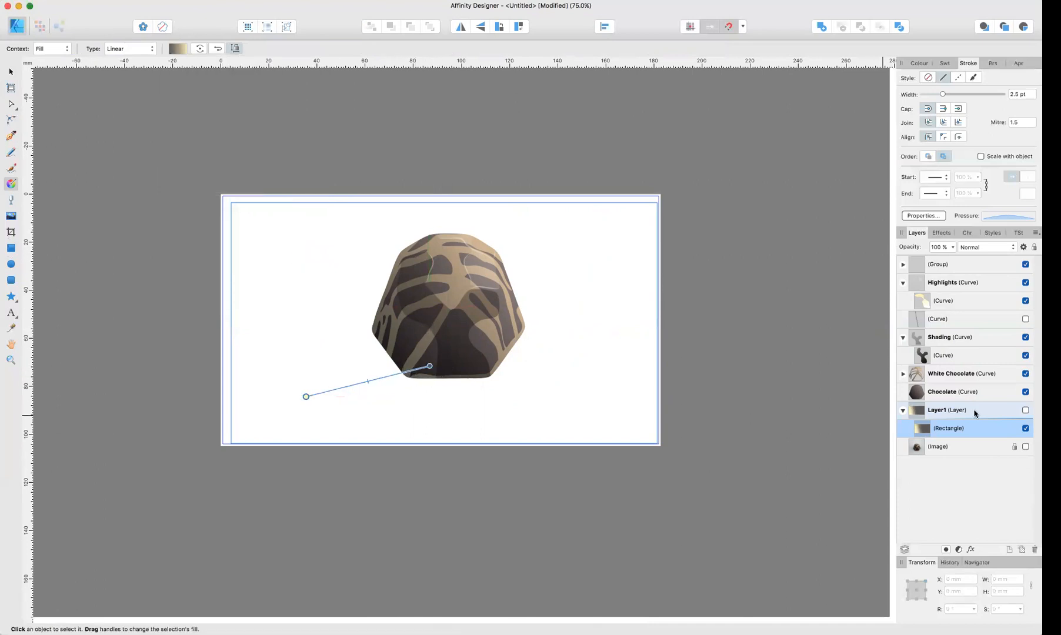
Step: Show Layer1 and change the background rectangle's gradient type to Elliptical
{"action": "left_click", "coordinate": [1025, 411]}
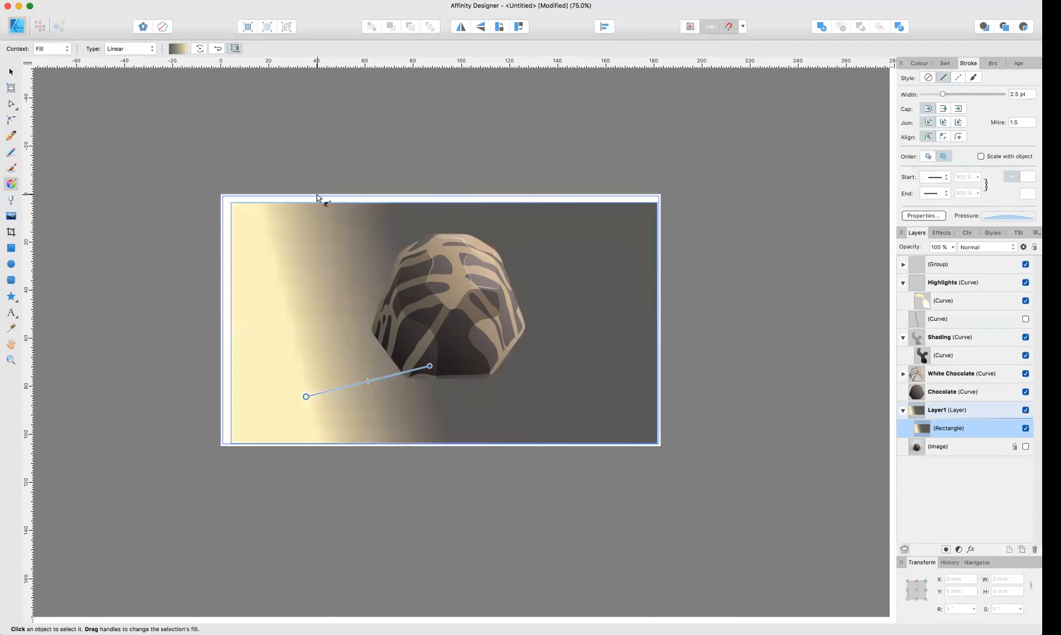
{"action": "left_click", "coordinate": [178, 49]}
{"action": "left_click", "coordinate": [224, 125]}
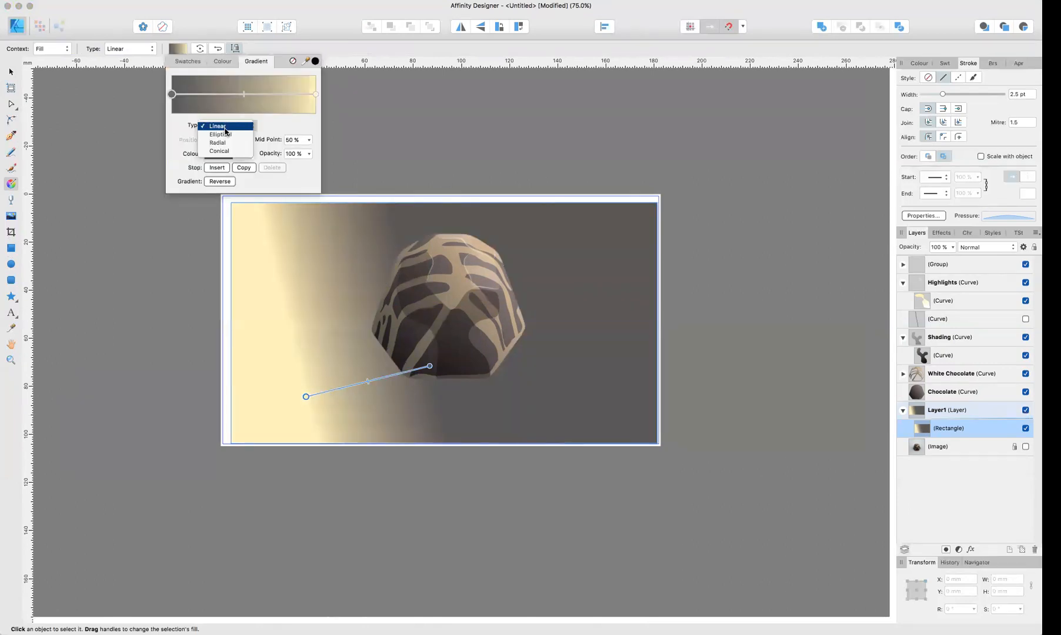
{"action": "left_click", "coordinate": [228, 136]}
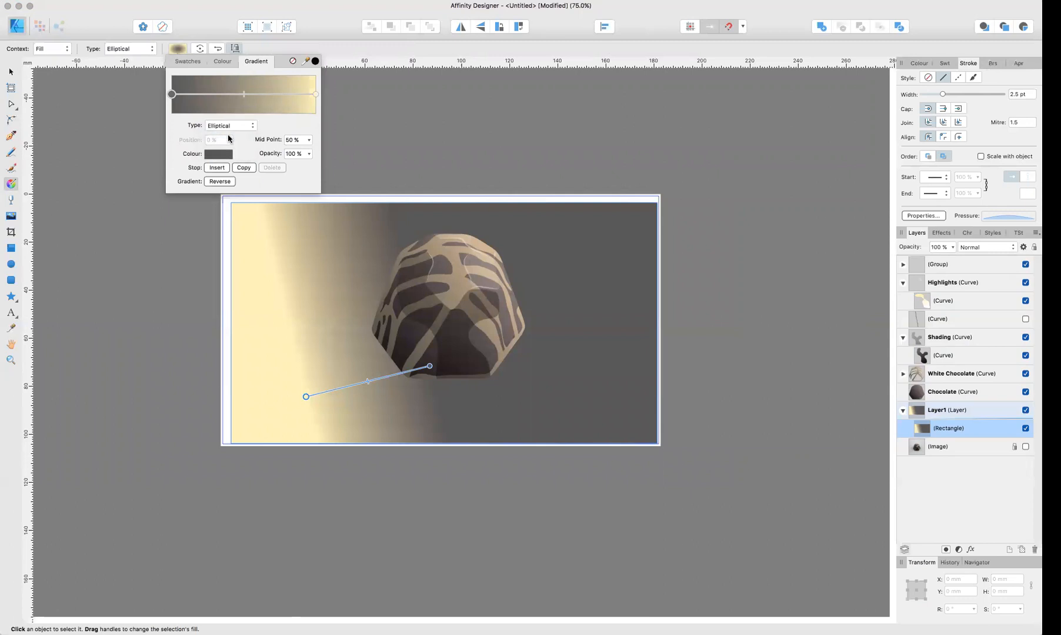
Step: Set the elliptical gradient's outer stop to white and its inner stop to light grey with lightness 69
{"action": "left_click", "coordinate": [316, 95]}
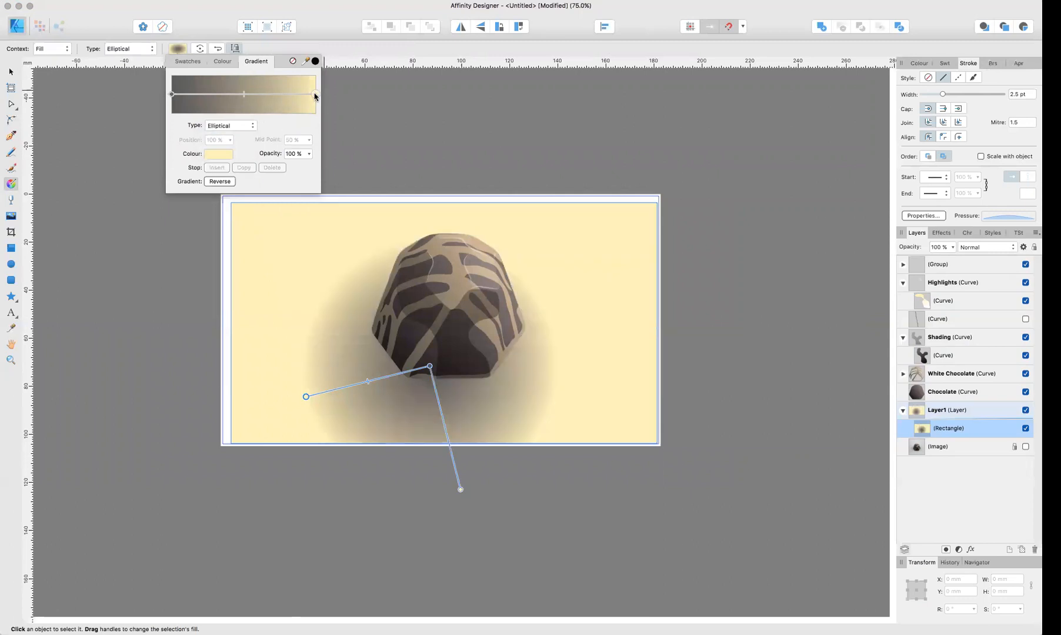
{"action": "left_click", "coordinate": [218, 154]}
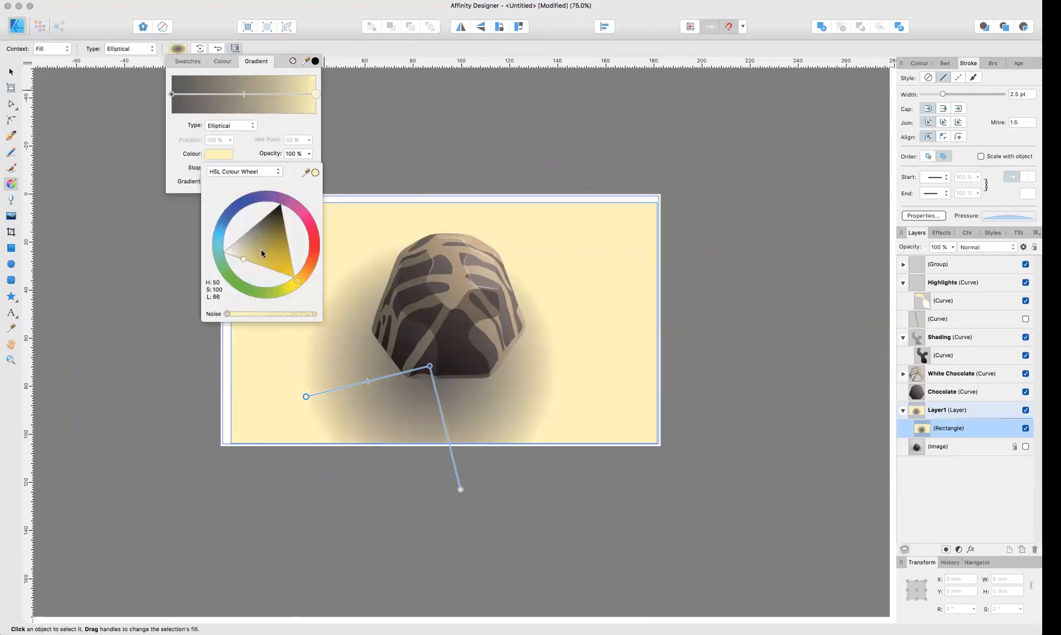
{"action": "left_click_drag", "start_coordinate": [262, 253], "coordinate": [168, 265]}
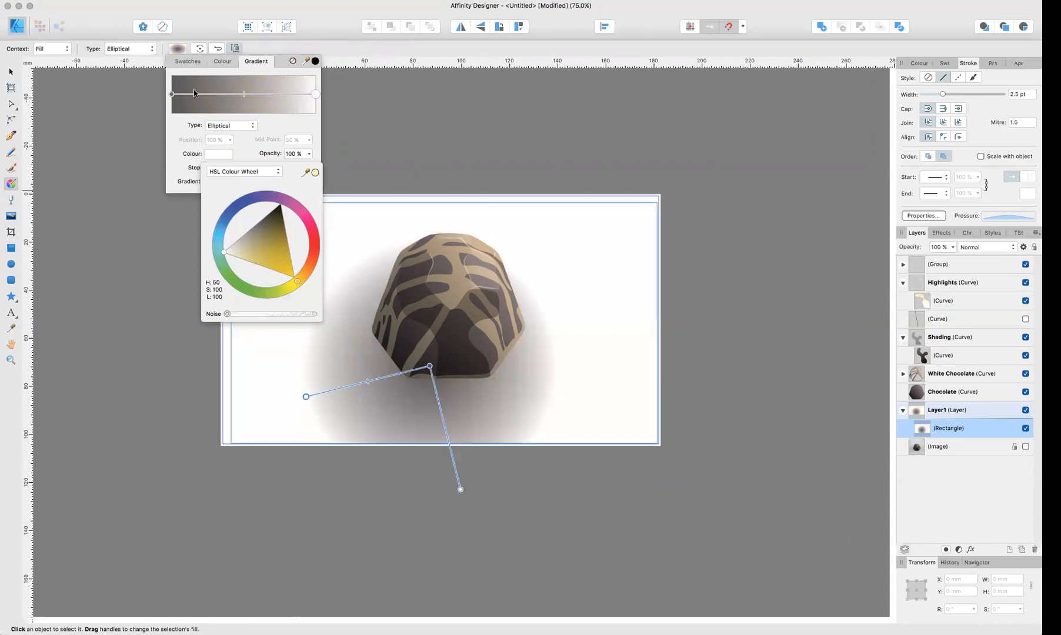
{"action": "left_click", "coordinate": [172, 95]}
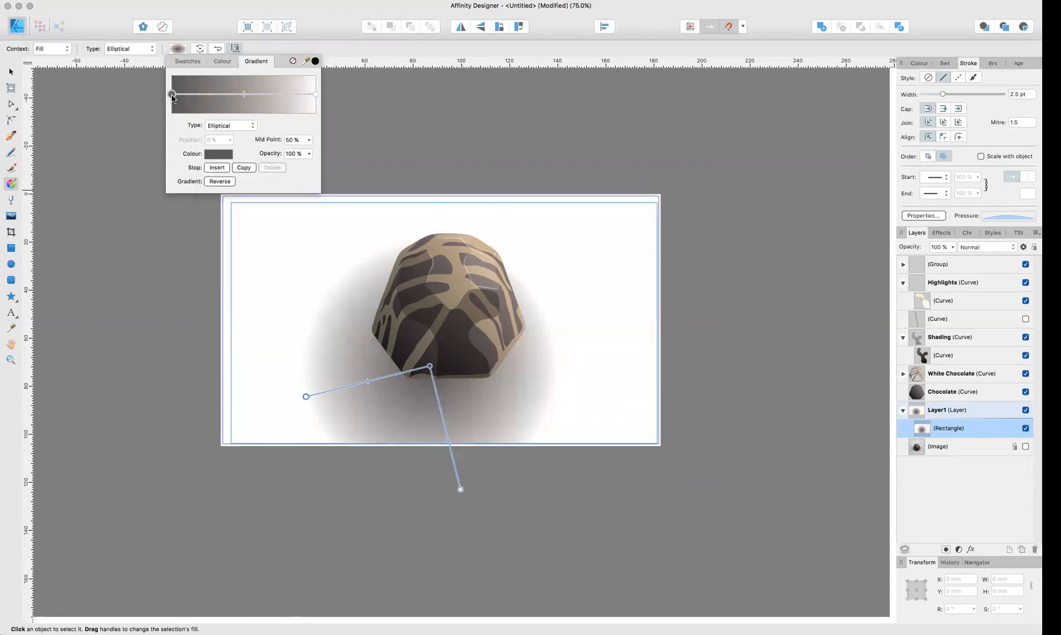
{"action": "left_click", "coordinate": [218, 154]}
{"action": "left_click_drag", "start_coordinate": [253, 229], "coordinate": [238, 232]}
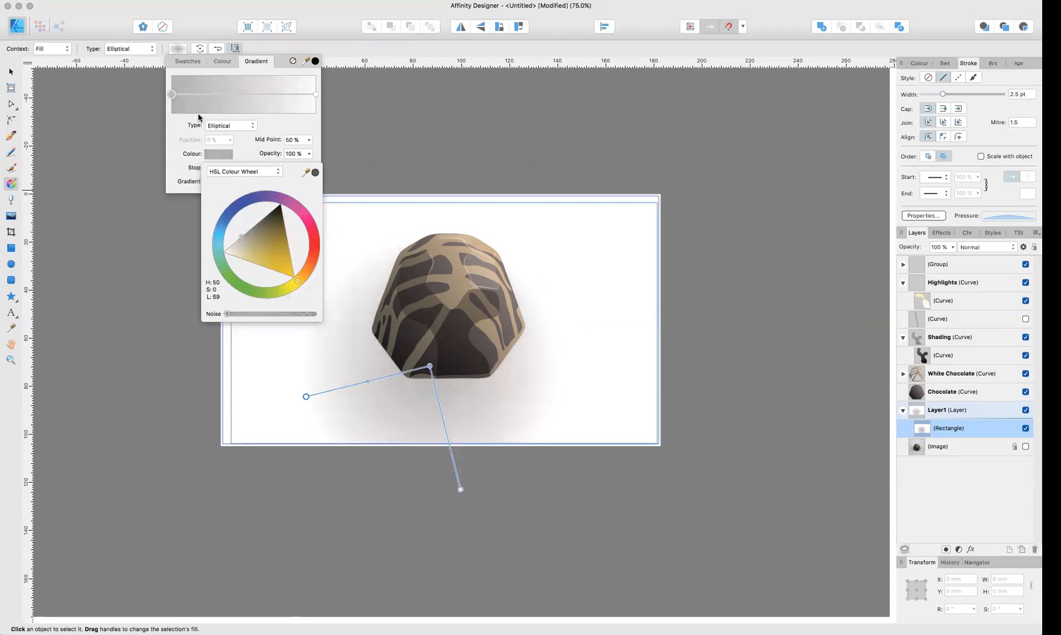
Step: Reposition the gradient shadow rectangle slightly behind the chocolate with the Move tool and deselect it
{"action": "left_click", "coordinate": [12, 72]}
{"action": "left_click", "coordinate": [118, 222]}
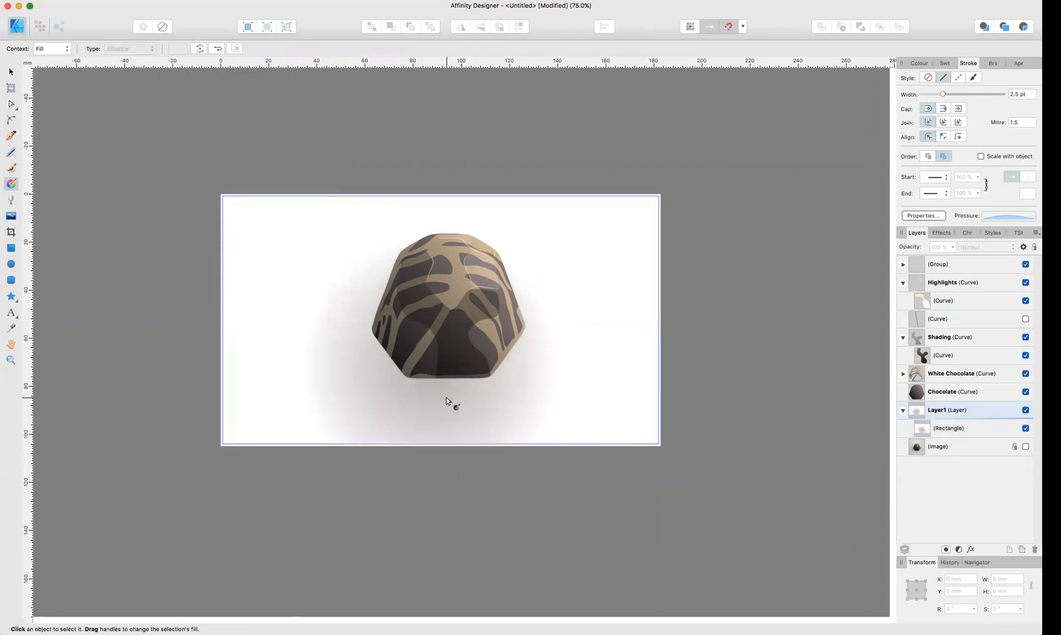
{"action": "key", "text": "v"}
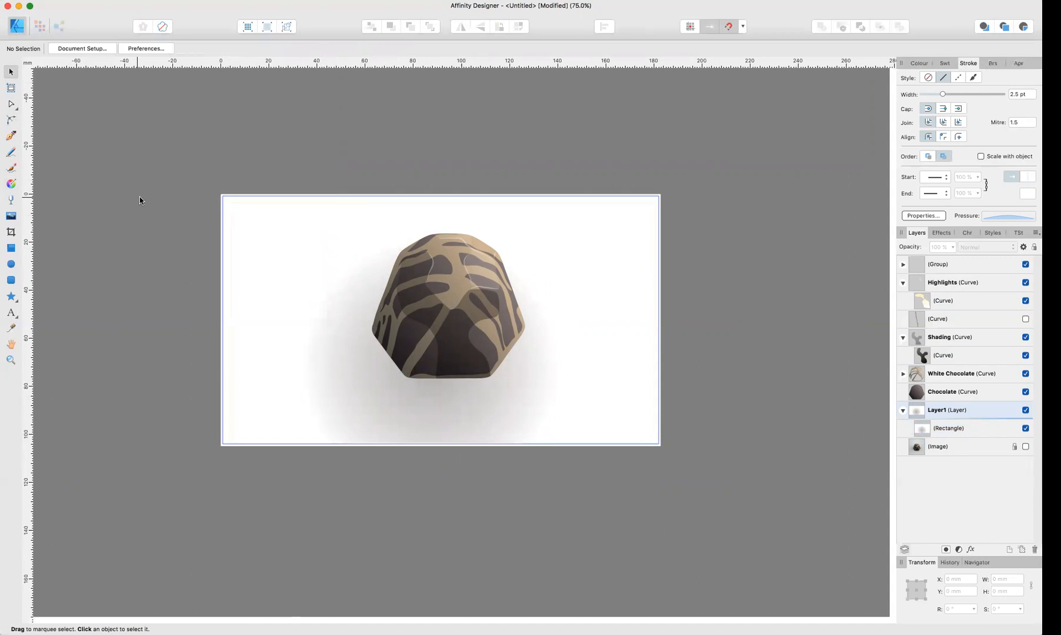
{"action": "left_click", "coordinate": [482, 413]}
{"action": "left_click", "coordinate": [768, 354]}
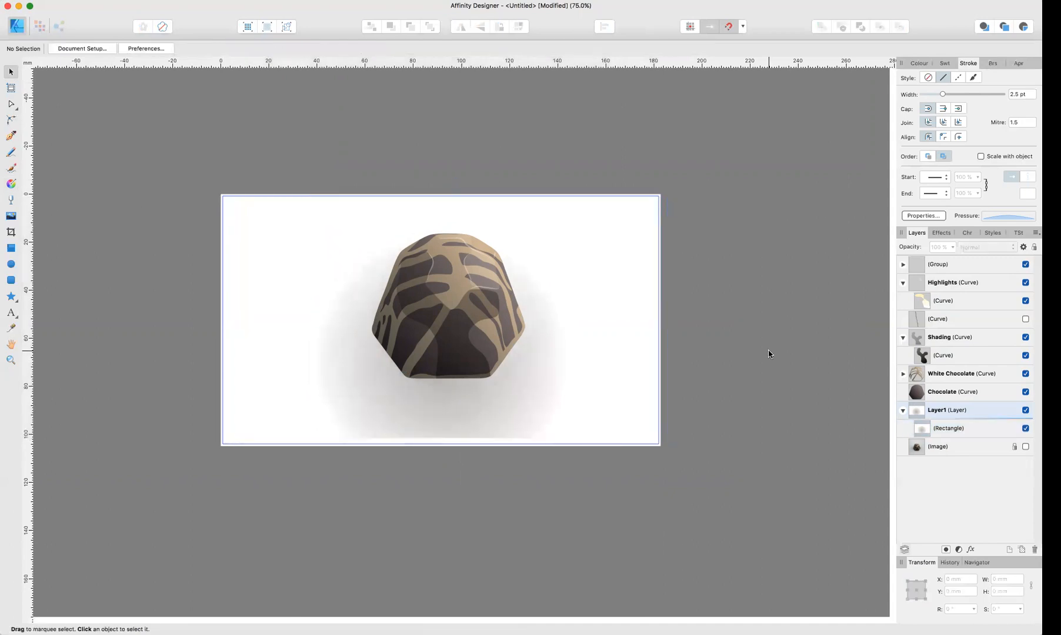
Step: Create a new blank landscape document alongside the chocolate drawing
{"action": "key", "text": "super+1"}
{"action": "scroll", "coordinate": [768, 354], "scroll_direction": "up", "scroll_amount": 2}
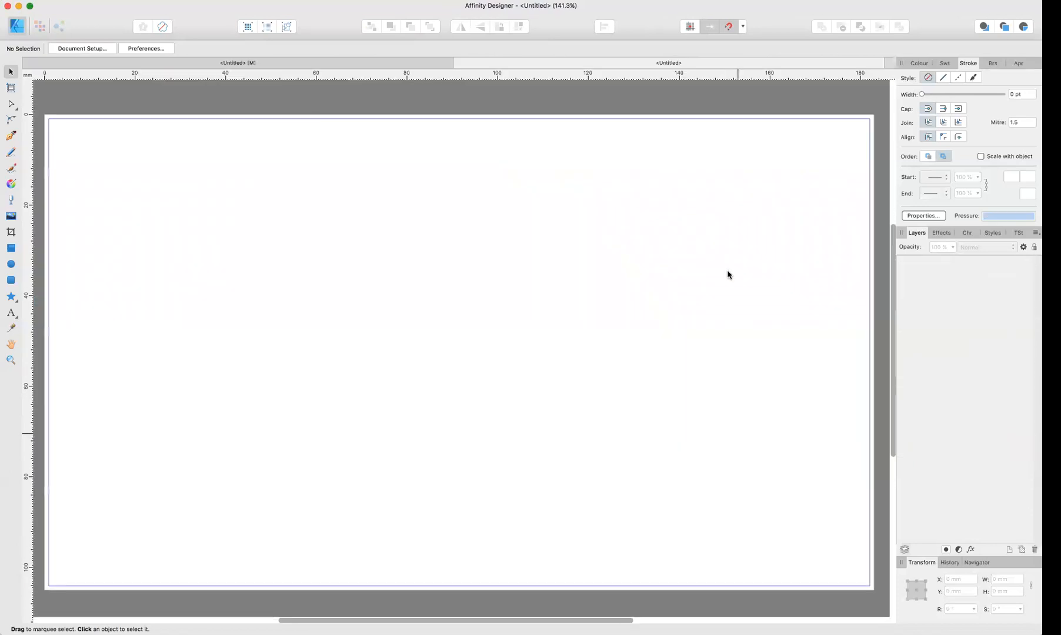
{"action": "scroll", "coordinate": [587, 97], "scroll_direction": "right", "scroll_amount": 1}
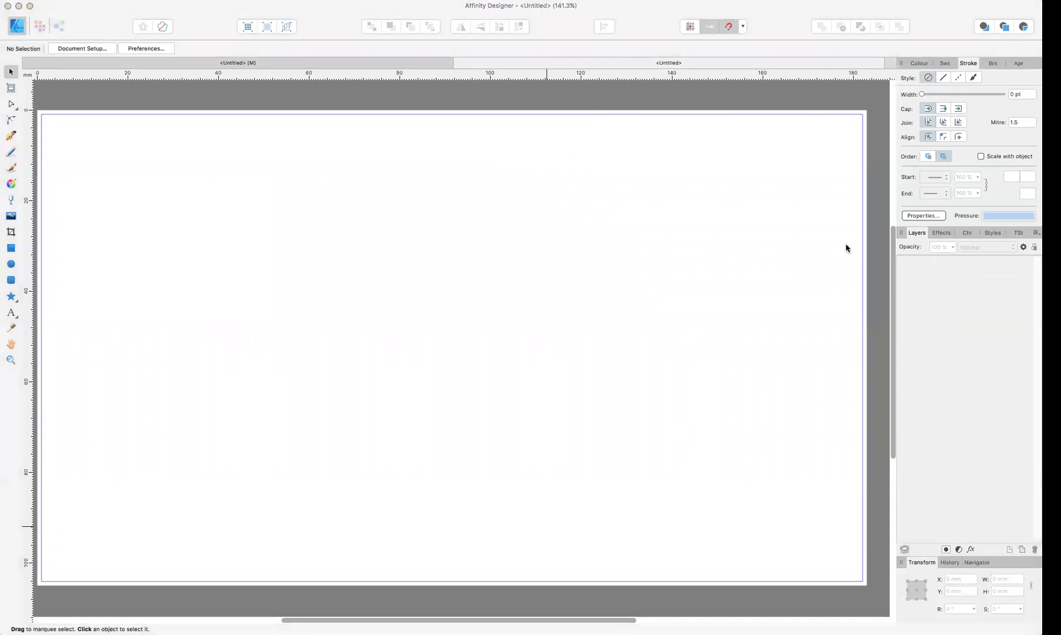
Step: Place the DNA helix image on the blank page, enlarge it to about 137.6 mm wide, position it above the page centre and deselect it
{"action": "left_click_drag", "start_coordinate": [845, 248], "coordinate": [293, 369]}
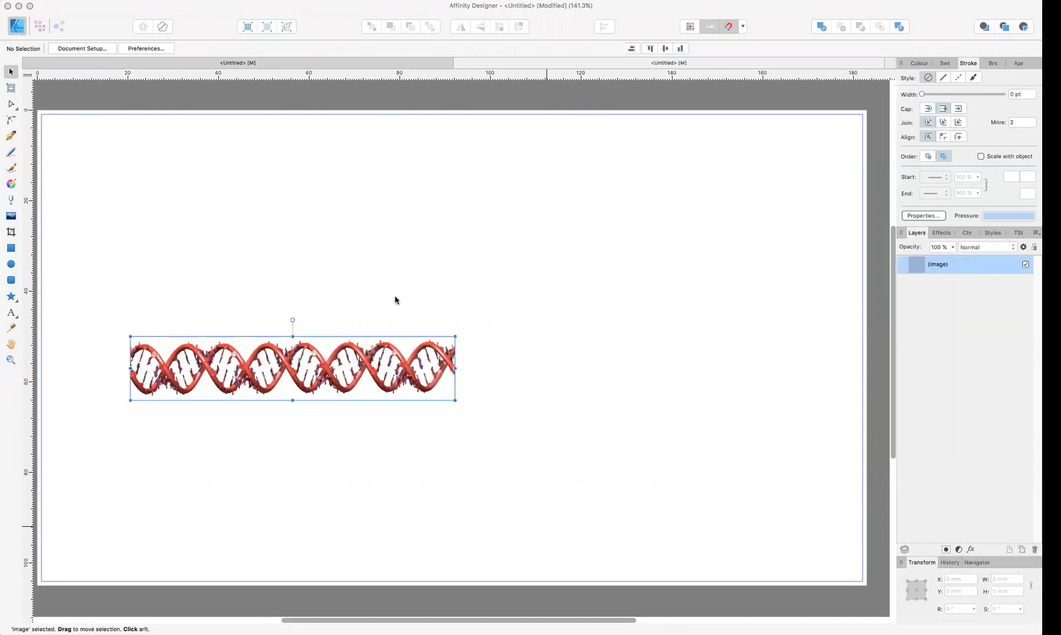
{"action": "left_click", "coordinate": [417, 237]}
{"action": "left_click_drag", "start_coordinate": [359, 370], "coordinate": [356, 256]}
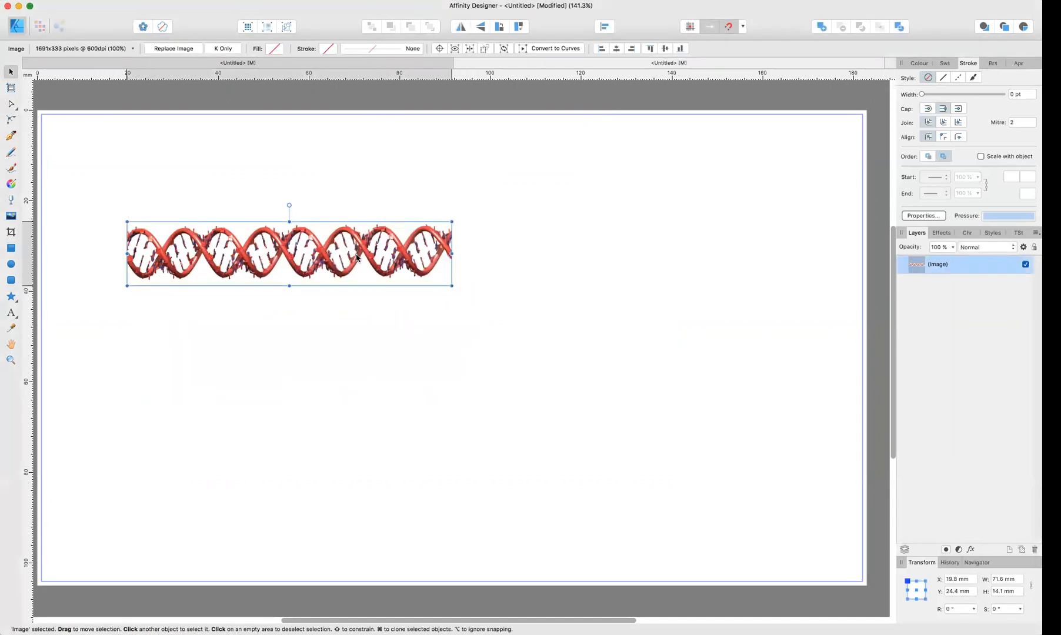
{"action": "left_click_drag", "start_coordinate": [451, 285], "coordinate": [731, 456]}
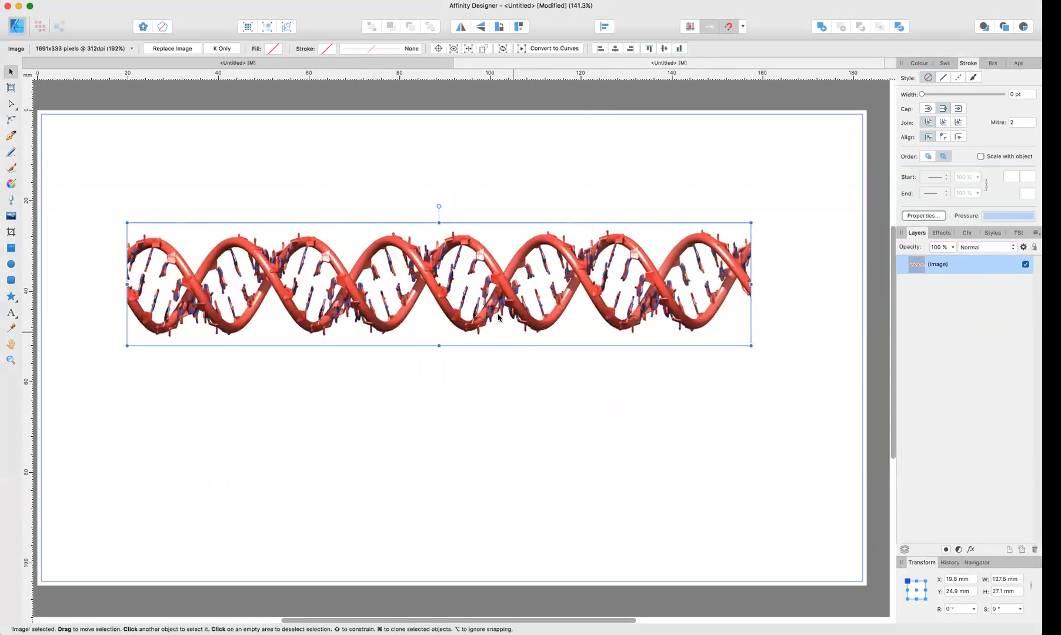
{"action": "left_click_drag", "start_coordinate": [498, 317], "coordinate": [501, 247]}
{"action": "key", "text": "super+z"}
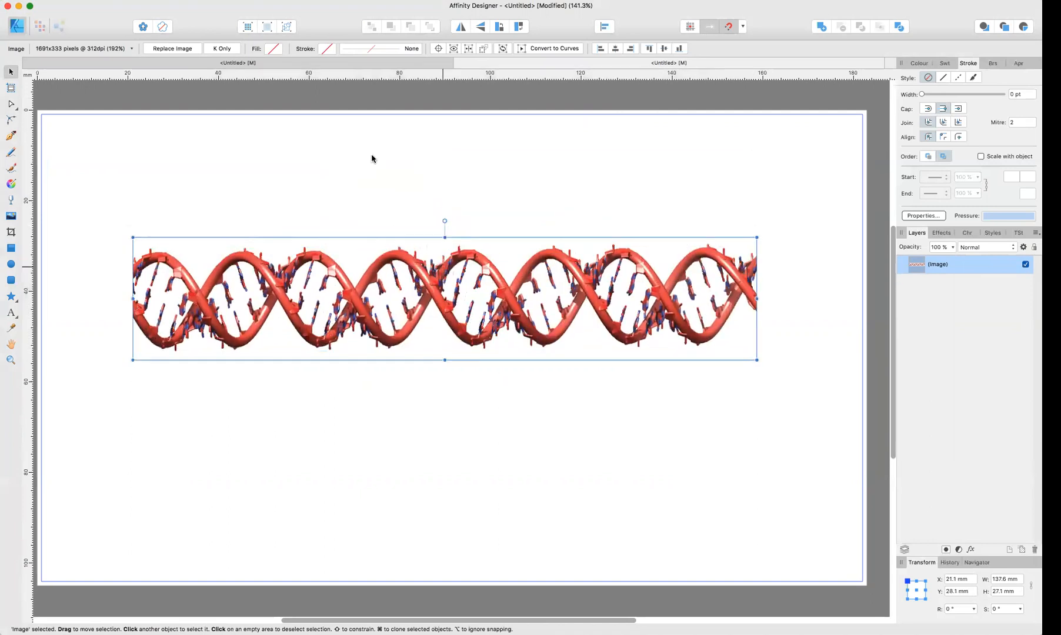
{"action": "left_click", "coordinate": [372, 158]}
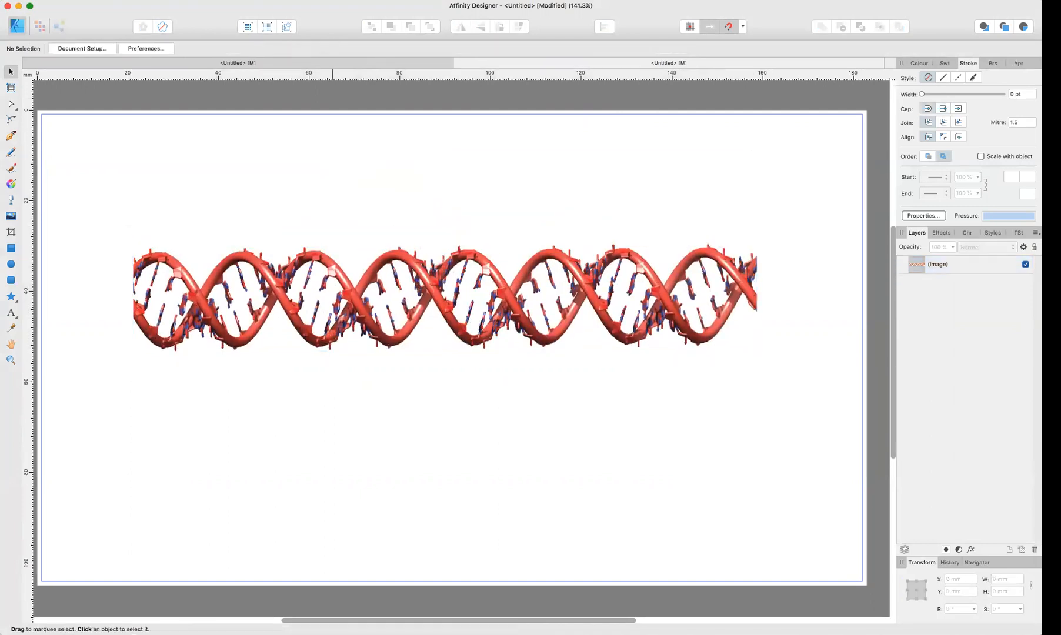
Step: Hide the document's rulers and show them again
{"action": "left_click", "coordinate": [214, 0]}
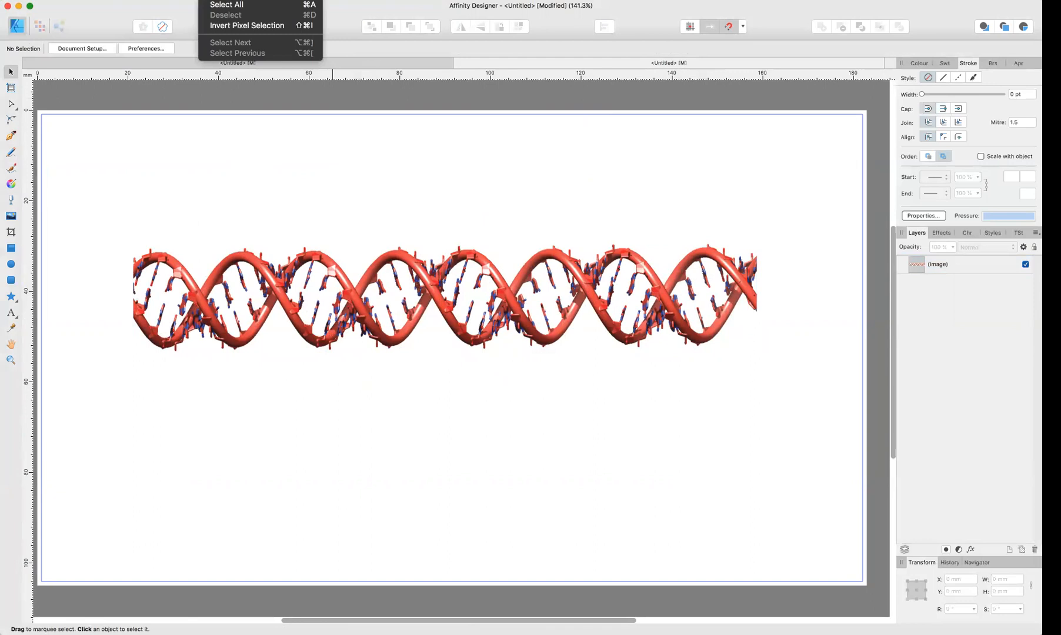
{"action": "left_click", "coordinate": [247, 0]}
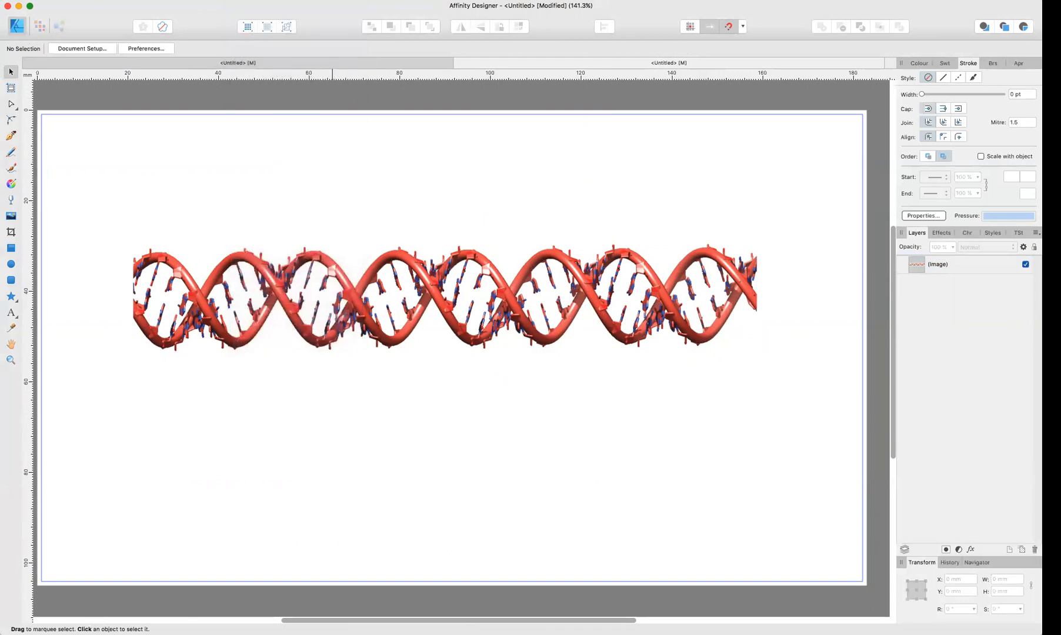
{"action": "left_click", "coordinate": [214, 0]}
{"action": "mouse_move", "coordinate": [247, 0]}
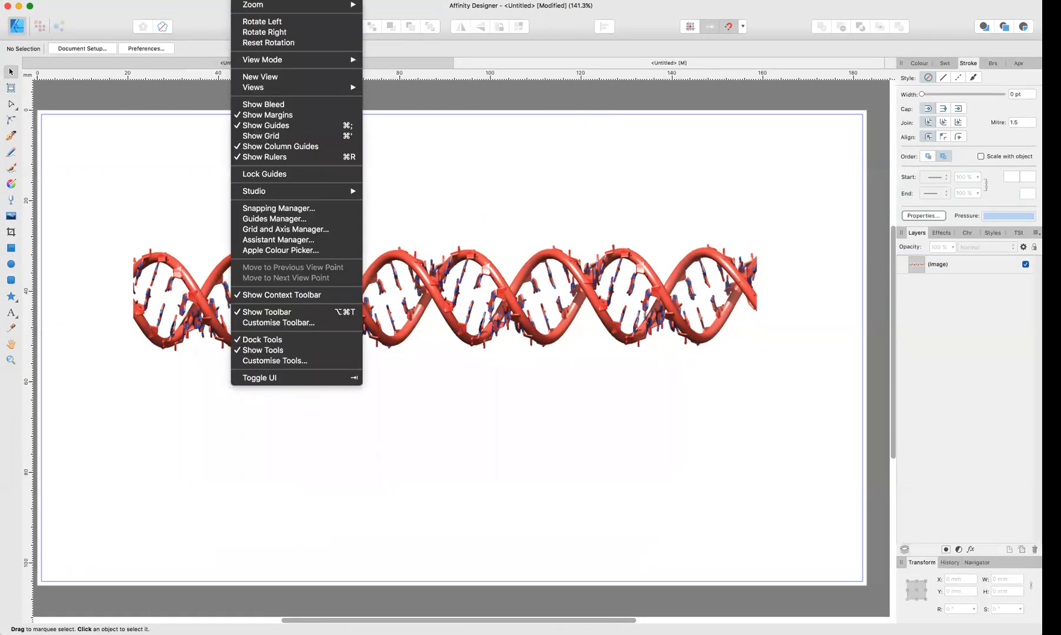
{"action": "left_click", "coordinate": [282, 157]}
{"action": "left_click", "coordinate": [247, 0]}
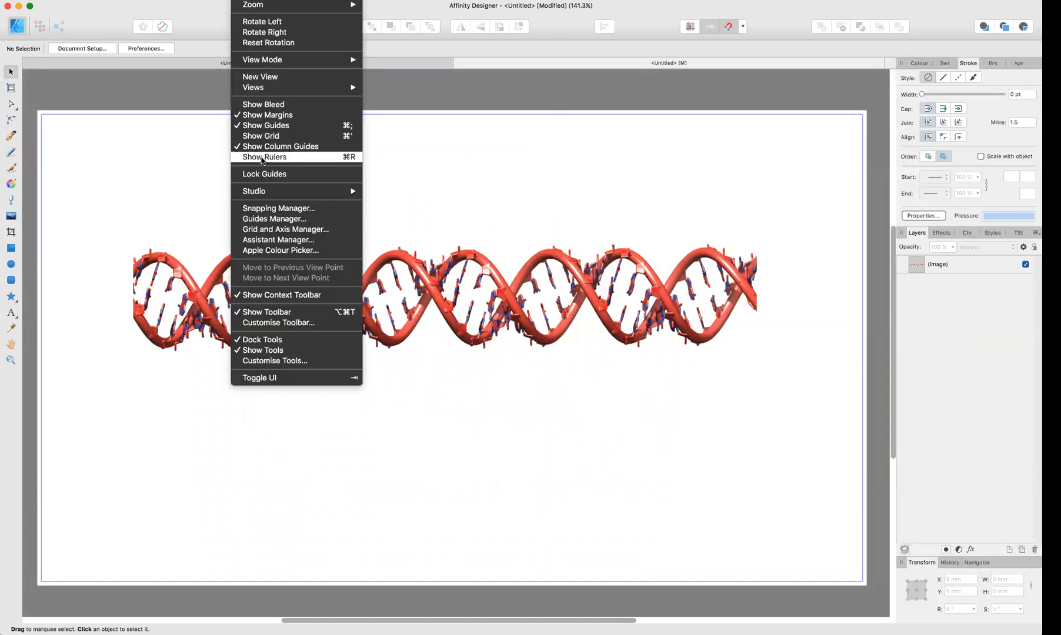
{"action": "left_click", "coordinate": [262, 158]}
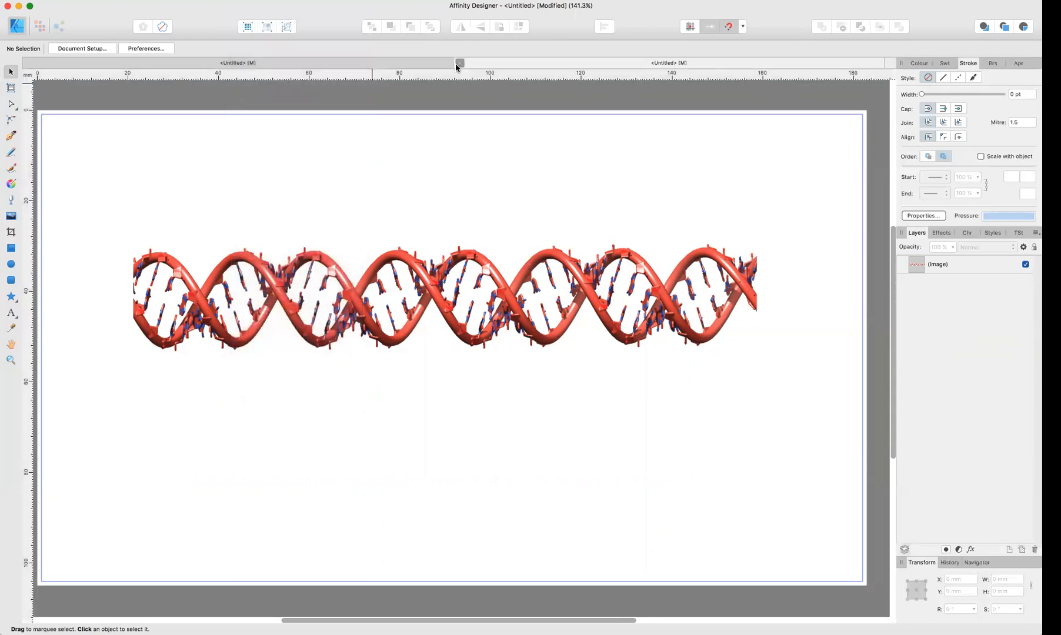
Step: Add three horizontal ruler guides across the helix at its crests, its troughs and its centre line
{"action": "left_click_drag", "start_coordinate": [455, 73], "coordinate": [456, 251]}
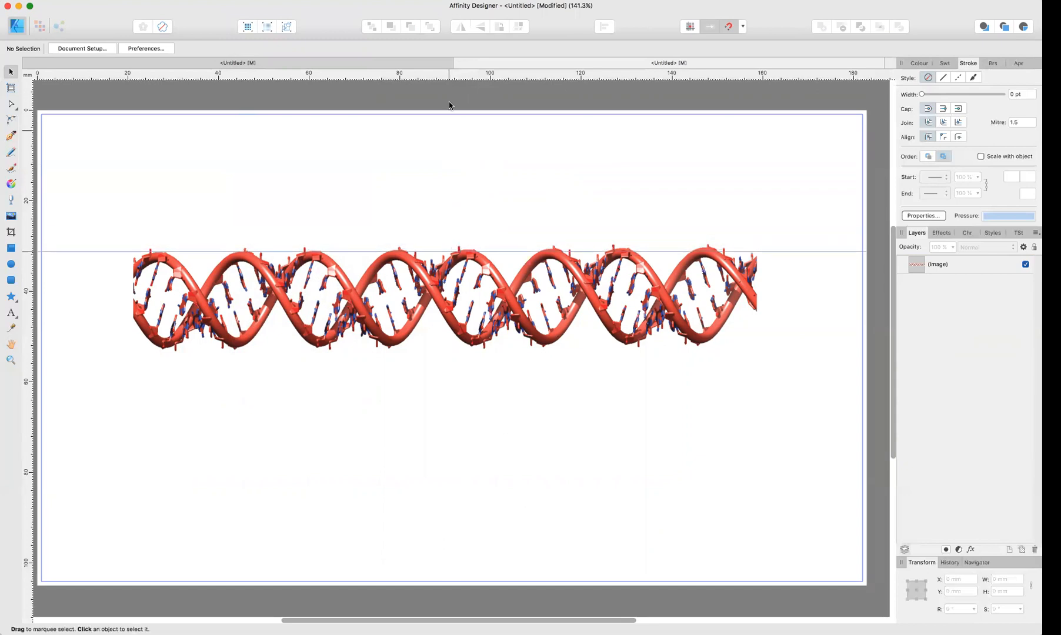
{"action": "left_click_drag", "start_coordinate": [461, 75], "coordinate": [477, 341]}
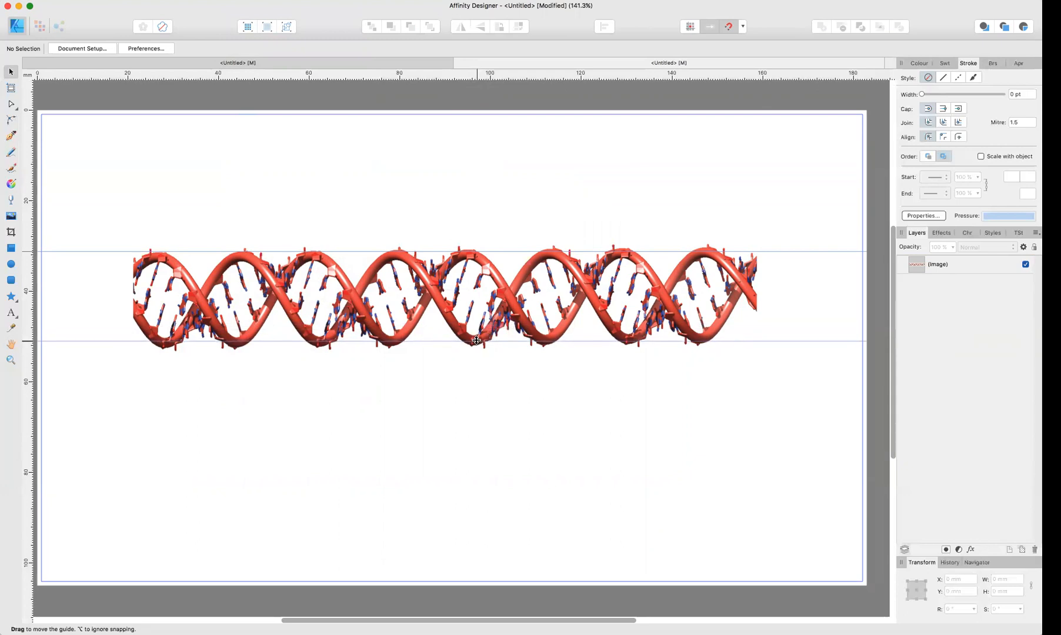
{"action": "left_click_drag", "start_coordinate": [475, 252], "coordinate": [475, 257]}
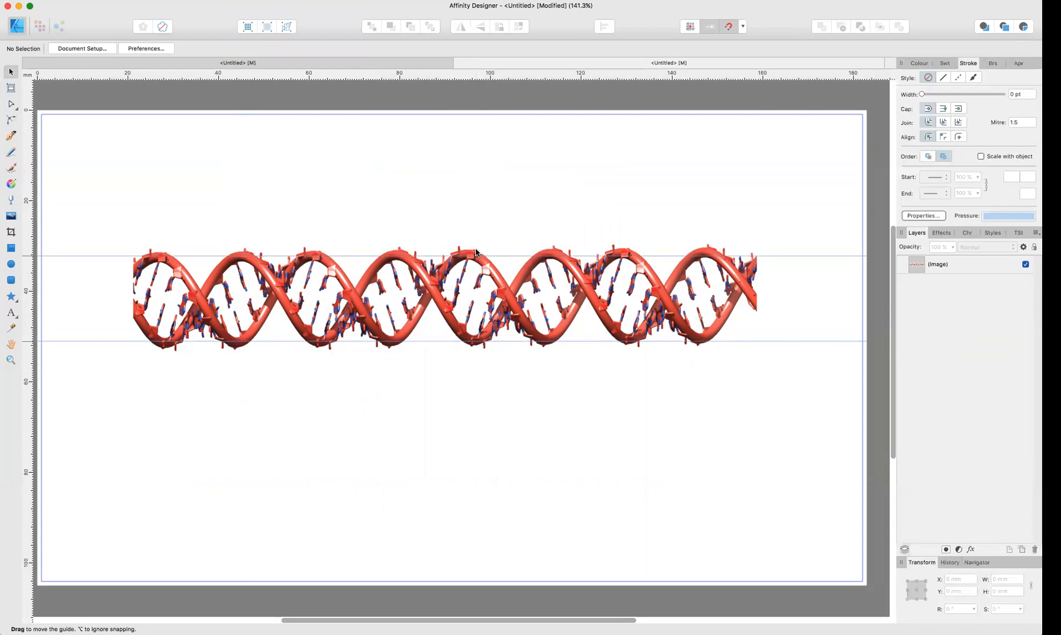
{"action": "left_click_drag", "start_coordinate": [457, 76], "coordinate": [458, 298]}
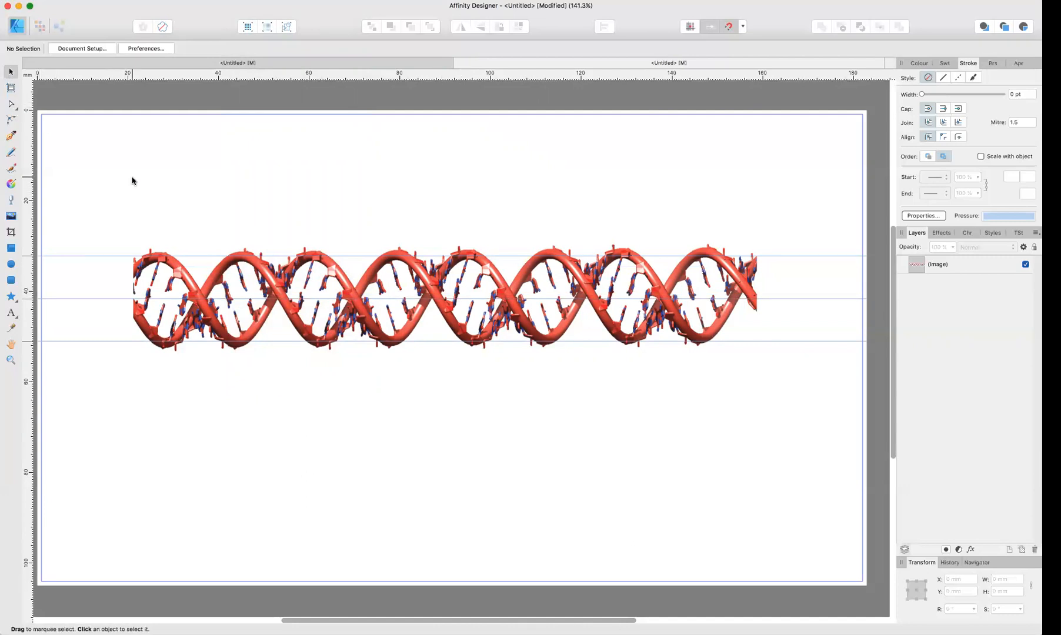
Step: Activate the Pen tool and enable snapping to guides in the snapping options, working close up at the start of the helix
{"action": "key", "text": "super+plus"}
{"action": "key", "text": "super+plus"}
{"action": "key", "text": "super+plus"}
{"action": "scroll", "coordinate": [132, 181], "scroll_direction": "left", "scroll_amount": 8}
{"action": "scroll", "coordinate": [132, 181], "scroll_direction": "up", "scroll_amount": 2}
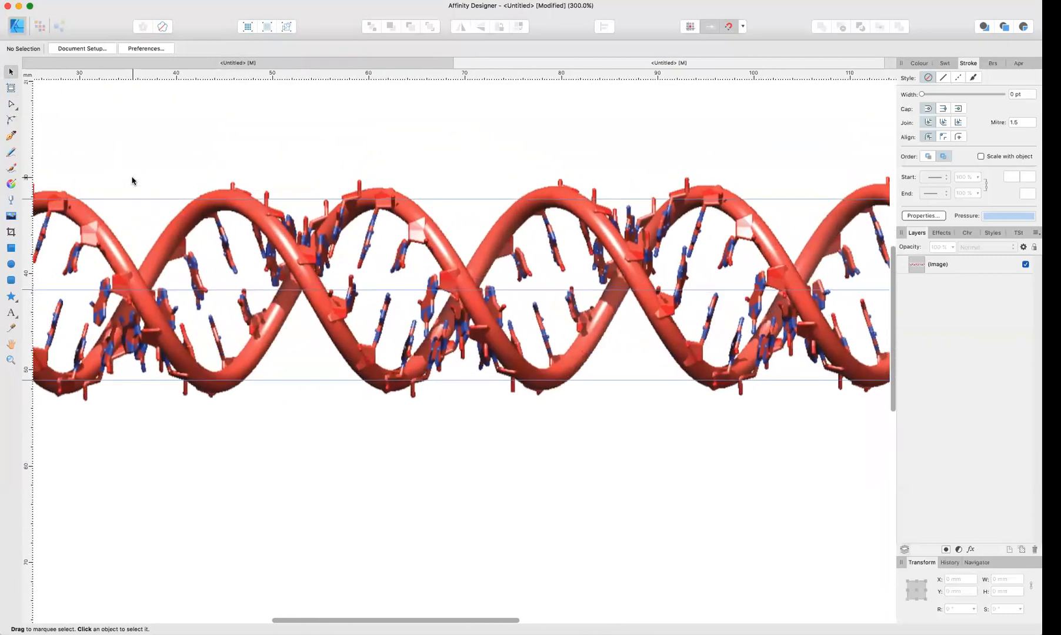
{"action": "scroll", "coordinate": [132, 181], "scroll_direction": "left", "scroll_amount": 3}
{"action": "scroll", "coordinate": [132, 181], "scroll_direction": "up", "scroll_amount": 1}
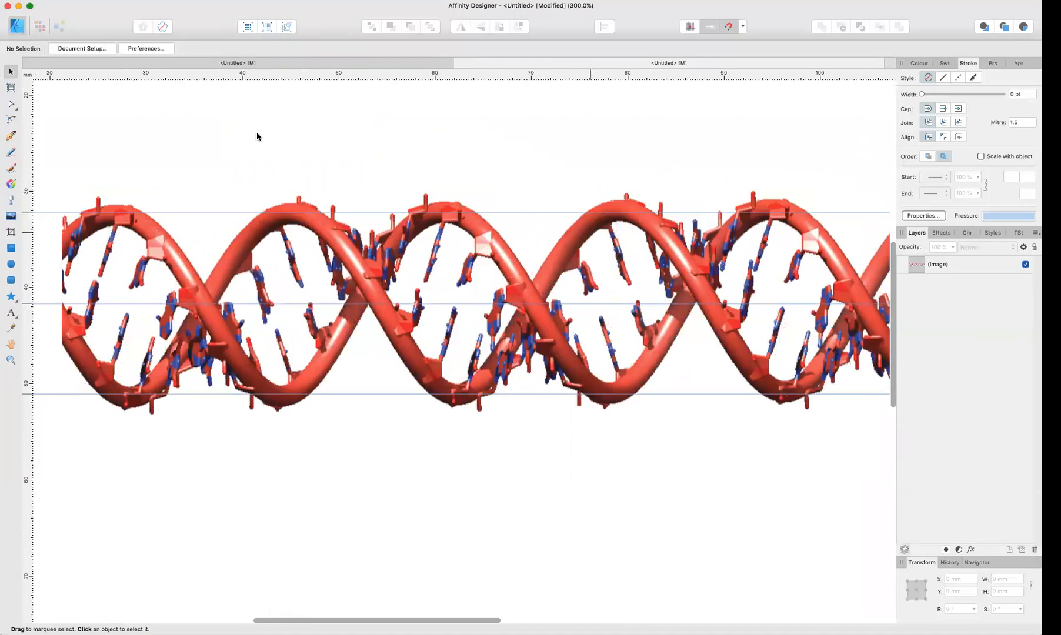
{"action": "left_click", "coordinate": [12, 138]}
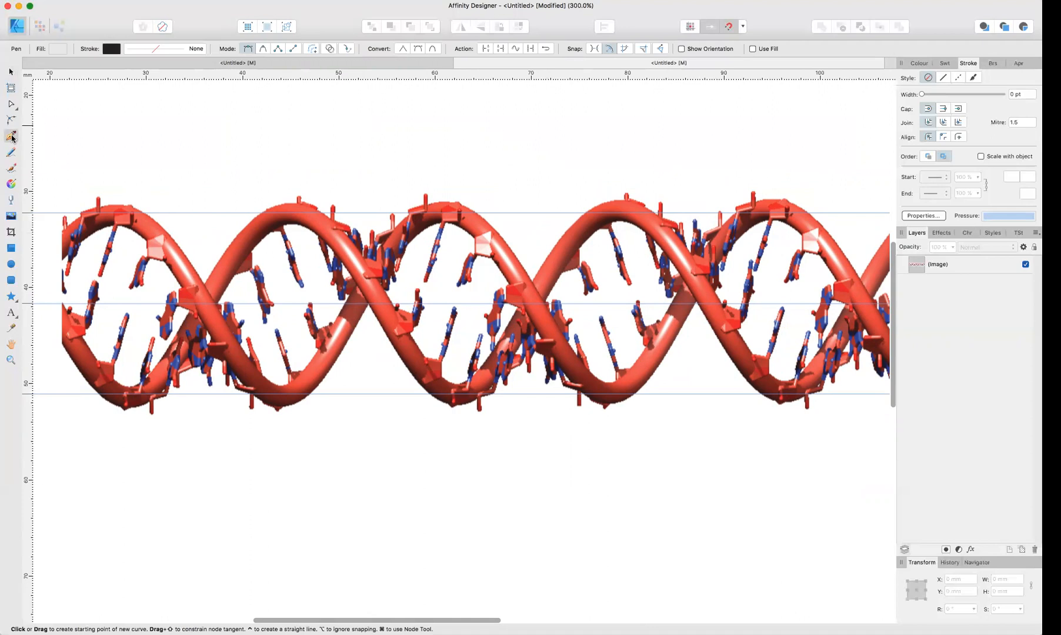
{"action": "left_click", "coordinate": [743, 27]}
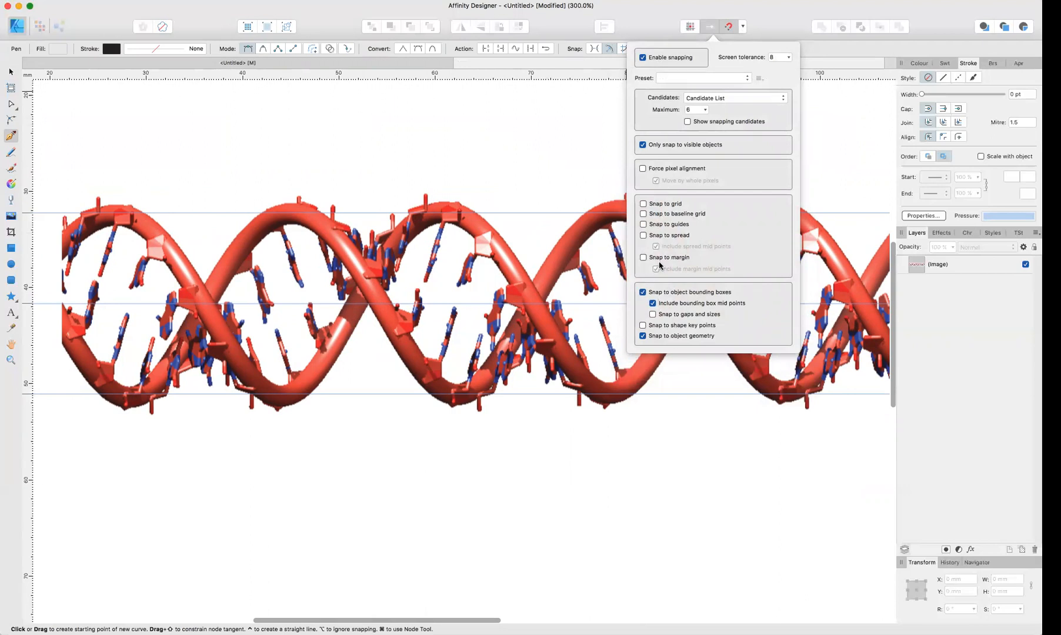
{"action": "left_click", "coordinate": [743, 27]}
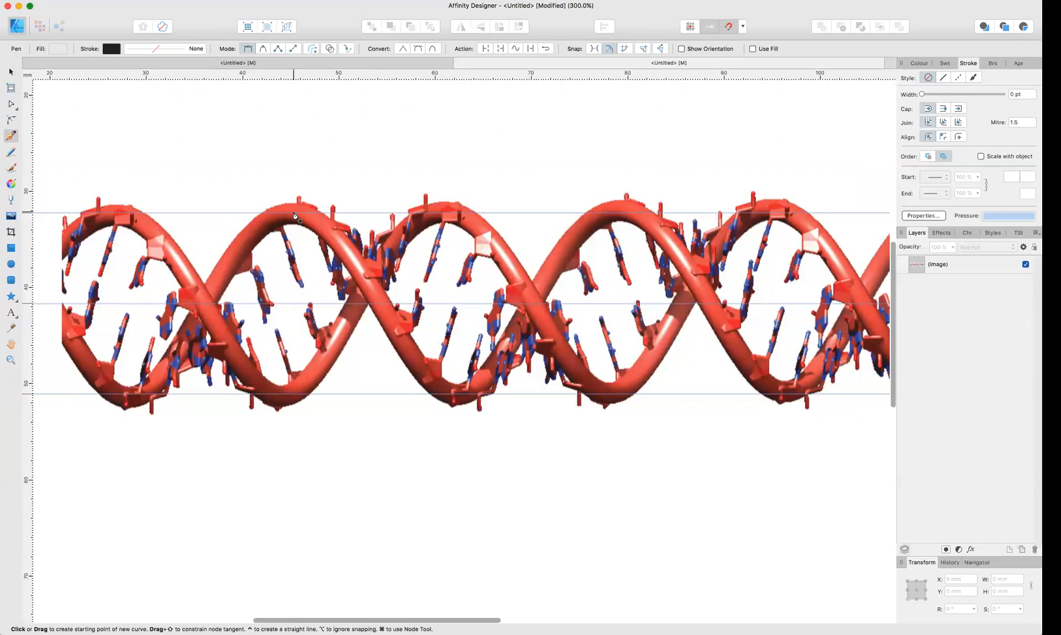
Step: Trace one helix strand with a smooth curve from a crest through a trough and next crest to the centre guide, with nodes on the guides
{"action": "left_click_drag", "start_coordinate": [294, 213], "coordinate": [321, 204]}
{"action": "mouse_move", "coordinate": [322, 203]}
{"action": "left_mouse_down"}
{"action": "mouse_move", "coordinate": [322, 217]}
{"action": "mouse_move", "coordinate": [308, 216]}
{"action": "left_mouse_up"}
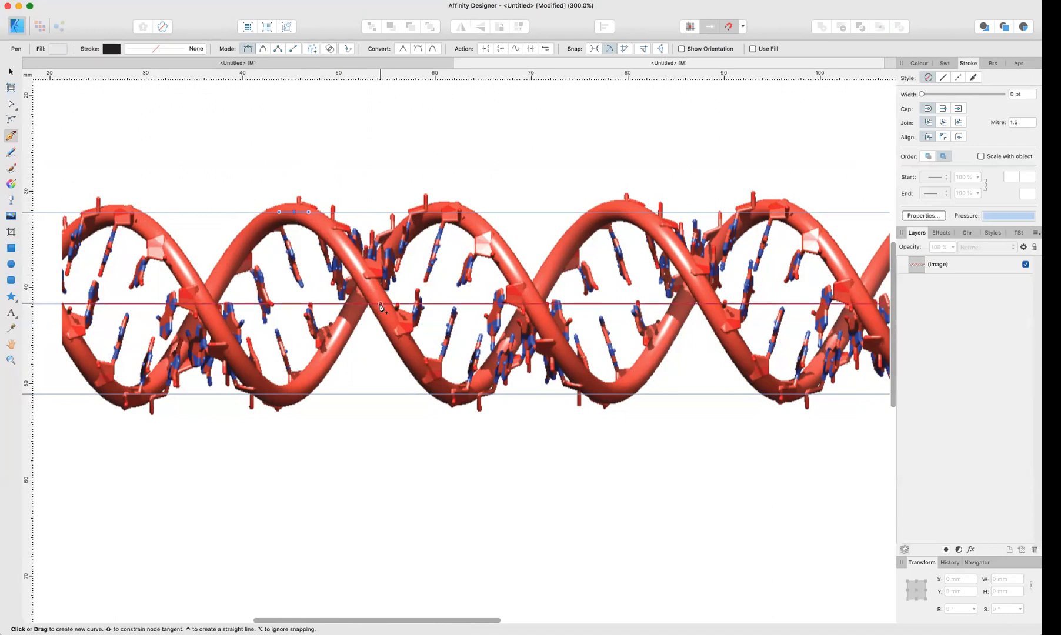
{"action": "left_click_drag", "start_coordinate": [379, 305], "coordinate": [414, 376]}
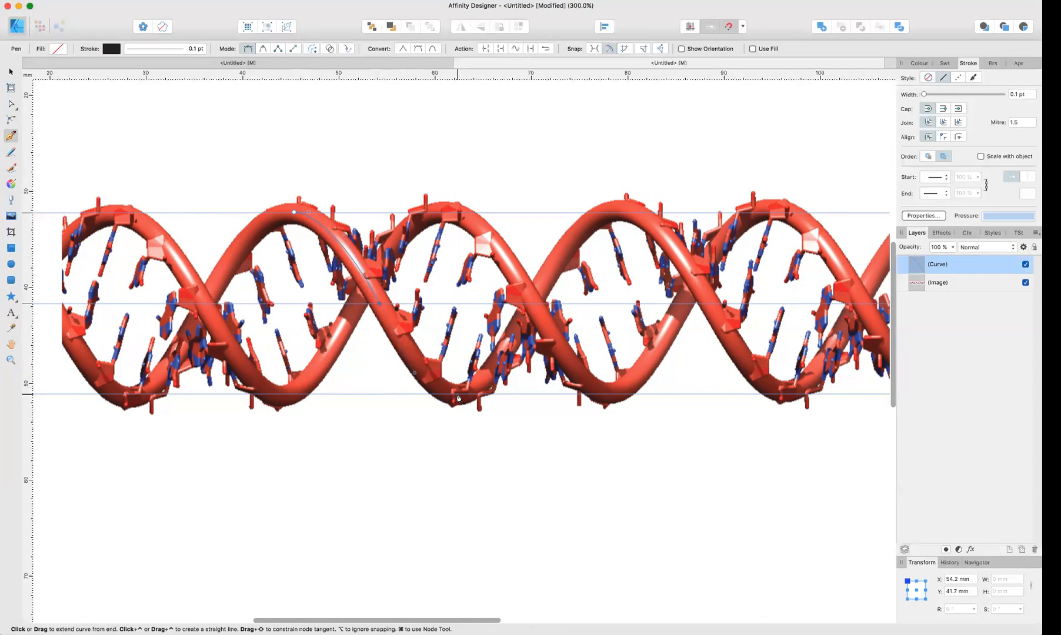
{"action": "left_click_drag", "start_coordinate": [460, 397], "coordinate": [478, 395]}
{"action": "left_click_drag", "start_coordinate": [478, 396], "coordinate": [478, 396]}
{"action": "left_click", "coordinate": [535, 304]}
{"action": "left_click_drag", "start_coordinate": [622, 214], "coordinate": [653, 213]}
{"action": "key", "text": "super+z"}
{"action": "left_click_drag", "start_coordinate": [623, 213], "coordinate": [663, 215]}
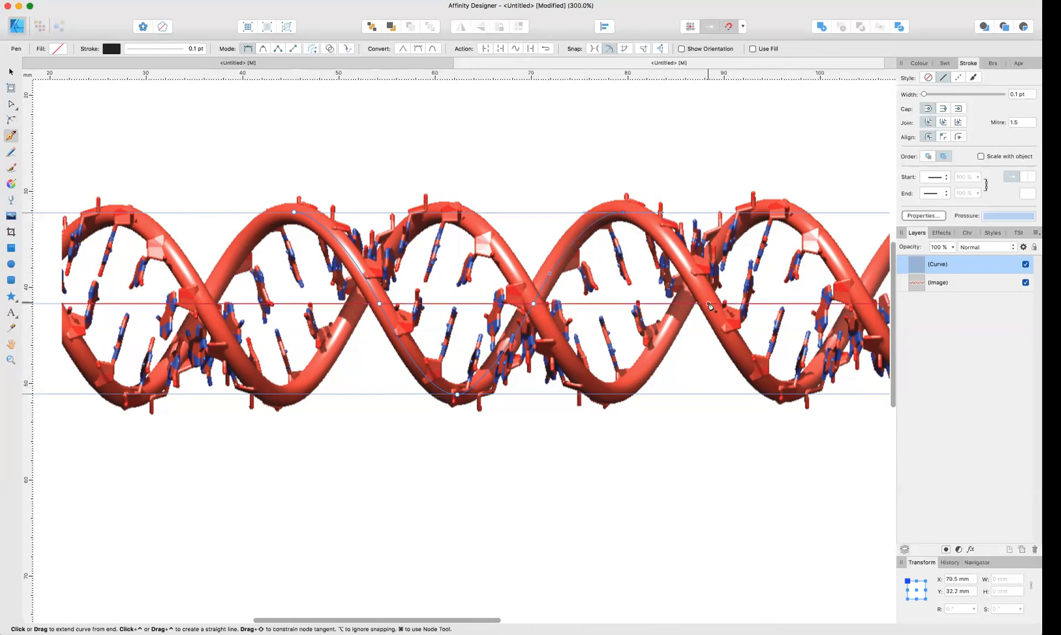
{"action": "left_click_drag", "start_coordinate": [709, 303], "coordinate": [731, 343]}
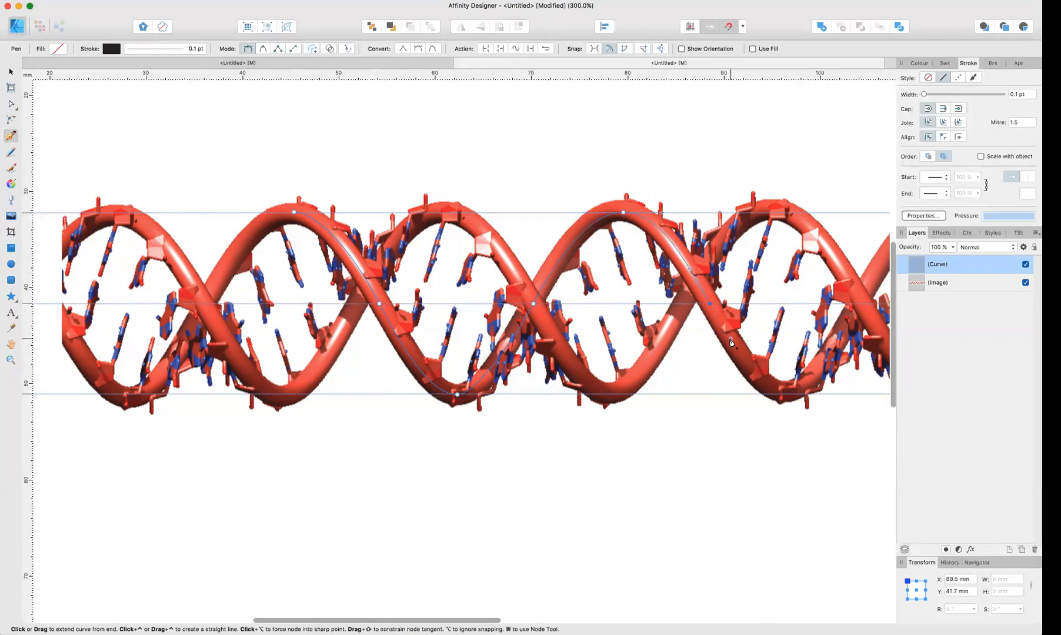
Step: Extend the strand curve through the following trough and crest and end it at the third trough on the lower guide
{"action": "scroll", "coordinate": [730, 343], "scroll_direction": "right", "scroll_amount": 5}
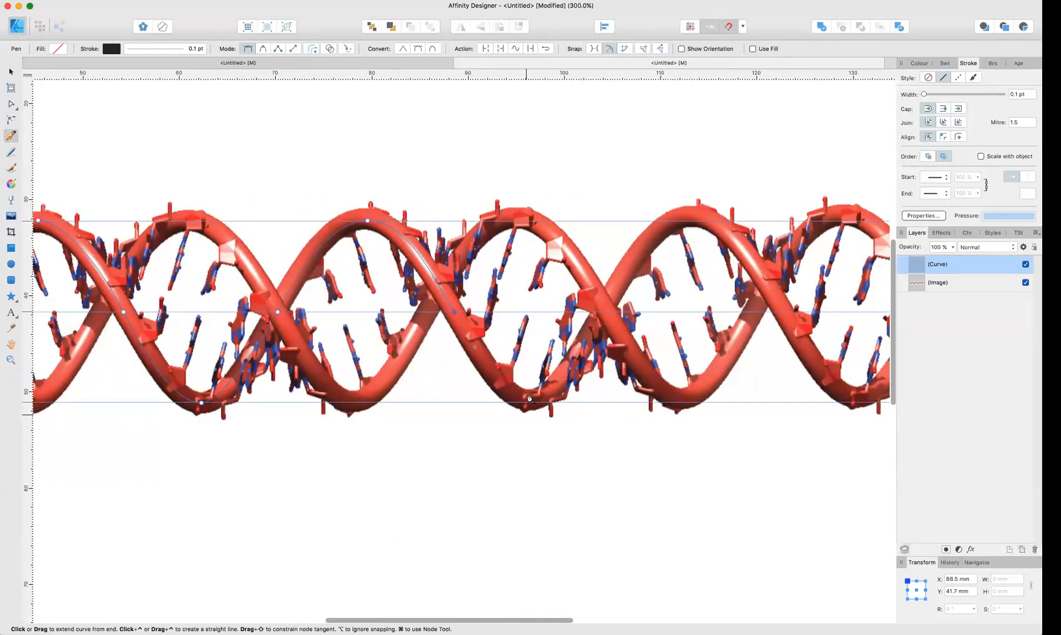
{"action": "left_click_drag", "start_coordinate": [531, 404], "coordinate": [560, 402]}
{"action": "left_click", "coordinate": [604, 311]}
{"action": "left_click", "coordinate": [622, 286]}
{"action": "left_click_drag", "start_coordinate": [691, 221], "coordinate": [733, 226]}
{"action": "scroll", "coordinate": [734, 227], "scroll_direction": "right", "scroll_amount": 4}
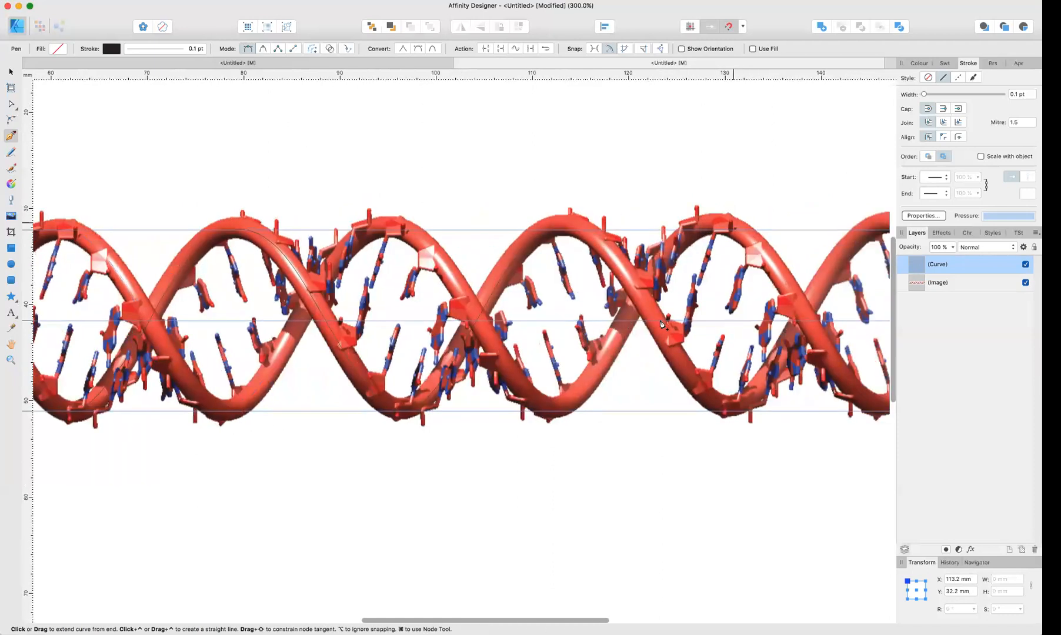
{"action": "left_click", "coordinate": [664, 352]}
{"action": "left_click_drag", "start_coordinate": [730, 411], "coordinate": [754, 412]}
Step: Set the traced strand's stroke width to 6 pt and deselect the curve
{"action": "scroll", "coordinate": [791, 305], "scroll_direction": "left", "scroll_amount": 3}
{"action": "key", "text": "super+minus"}
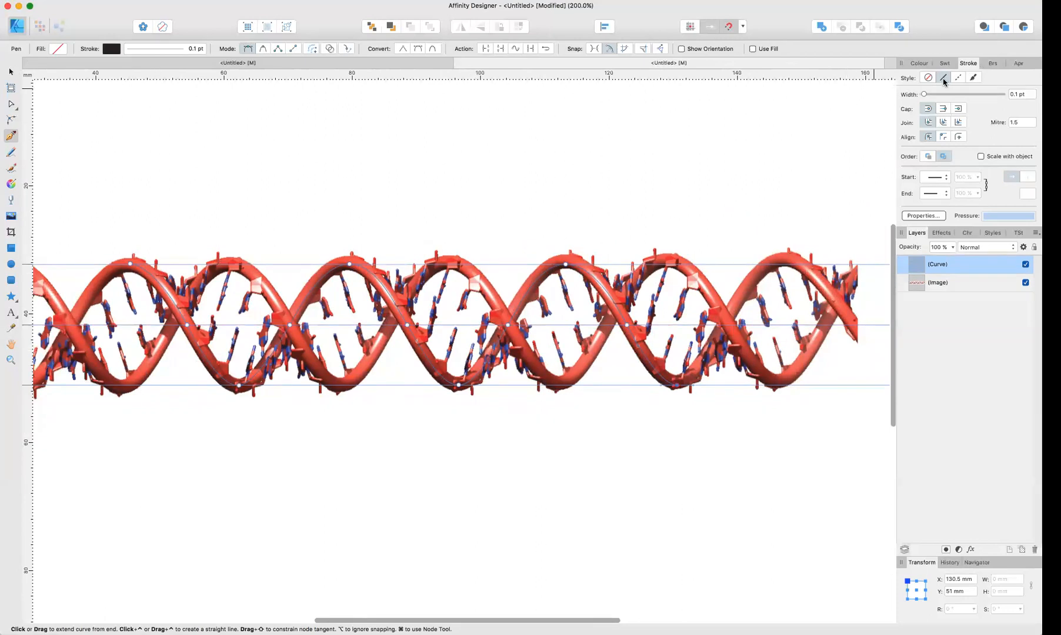
{"action": "left_click_drag", "start_coordinate": [925, 96], "coordinate": [952, 98]}
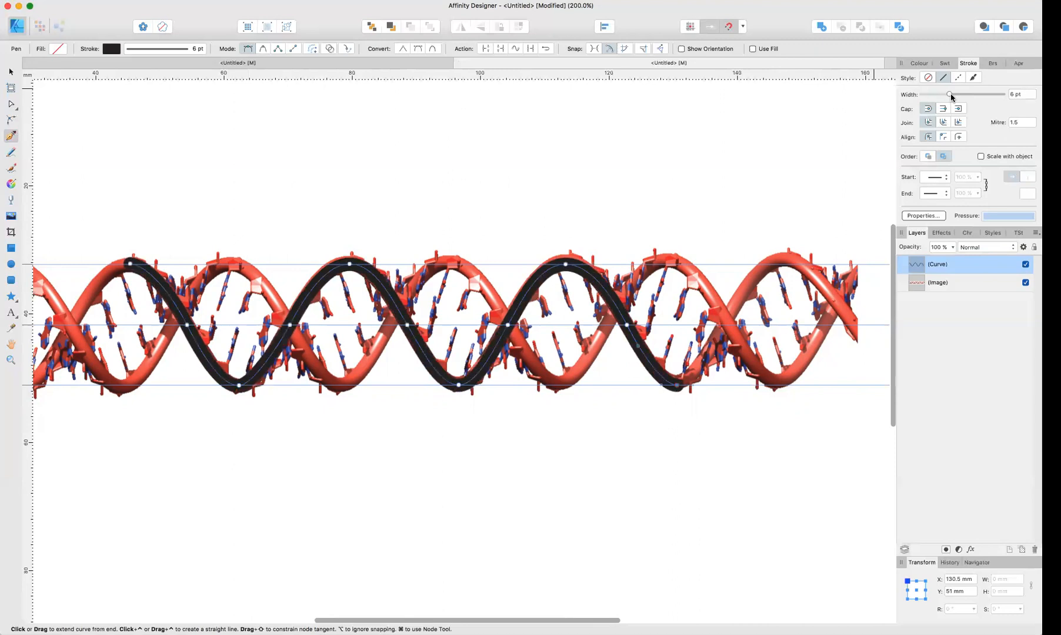
{"action": "key", "text": "v"}
{"action": "left_click", "coordinate": [102, 167]}
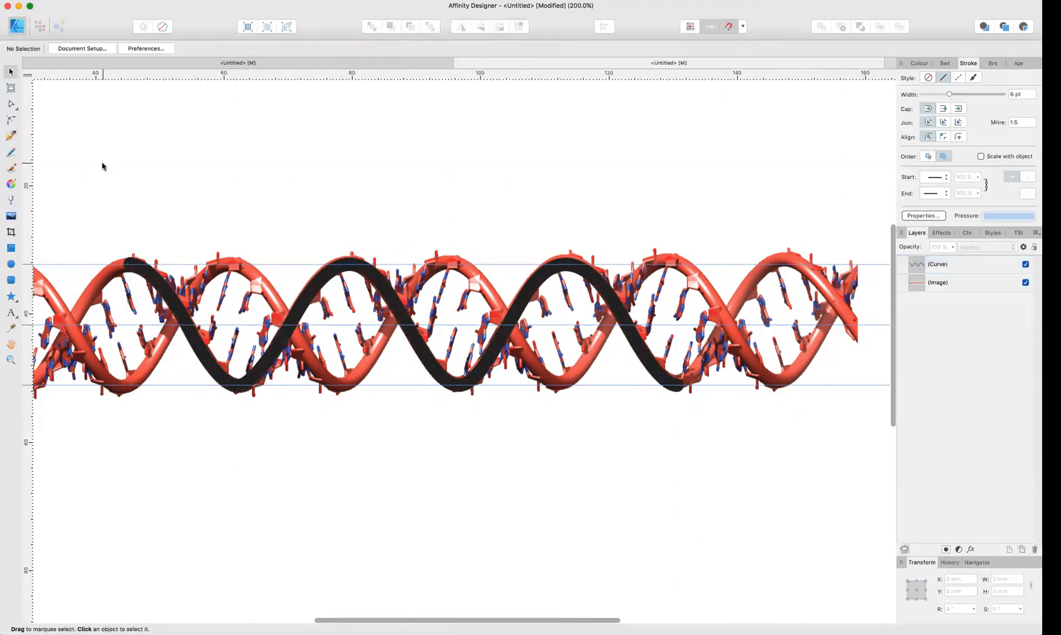
Step: Trace the second helix strand with the Pen tool from its trough over the crest down to the centre guide, with smooth nodes on the guides
{"action": "scroll", "coordinate": [103, 167], "scroll_direction": "left", "scroll_amount": 3}
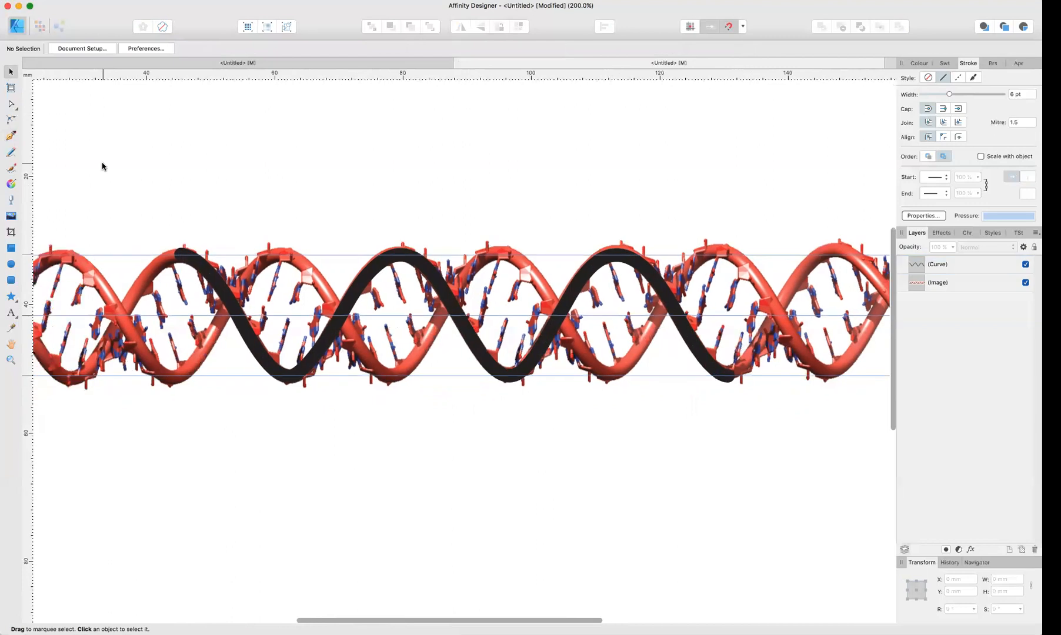
{"action": "key", "text": "super+="}
{"action": "scroll", "coordinate": [102, 167], "scroll_direction": "left", "scroll_amount": 2}
{"action": "scroll", "coordinate": [103, 166], "scroll_direction": "left", "scroll_amount": 2}
{"action": "scroll", "coordinate": [103, 166], "scroll_direction": "down", "scroll_amount": 1}
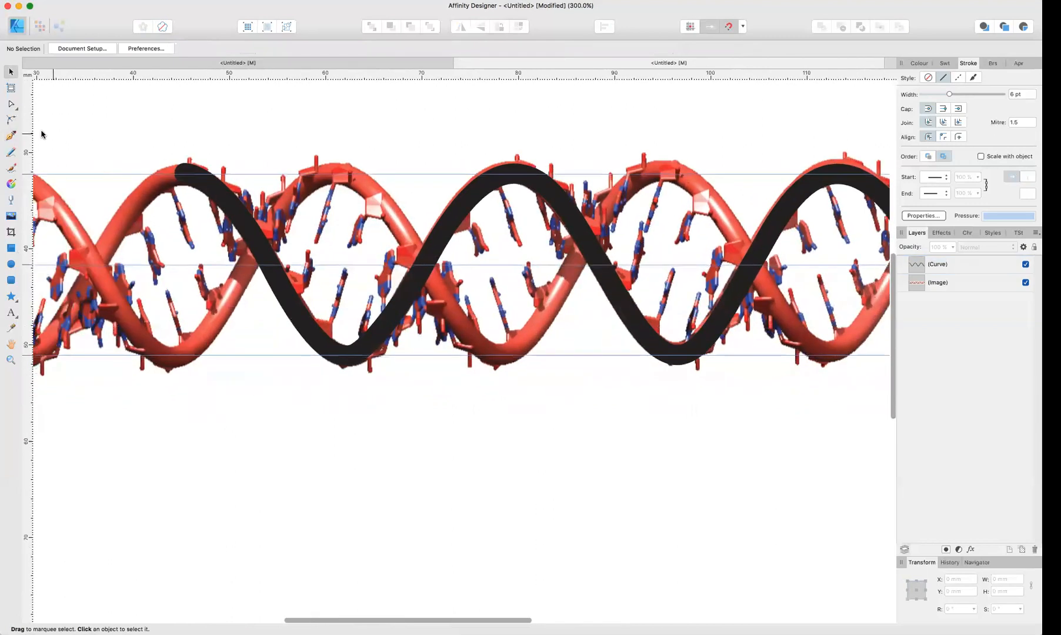
{"action": "left_click", "coordinate": [8, 137]}
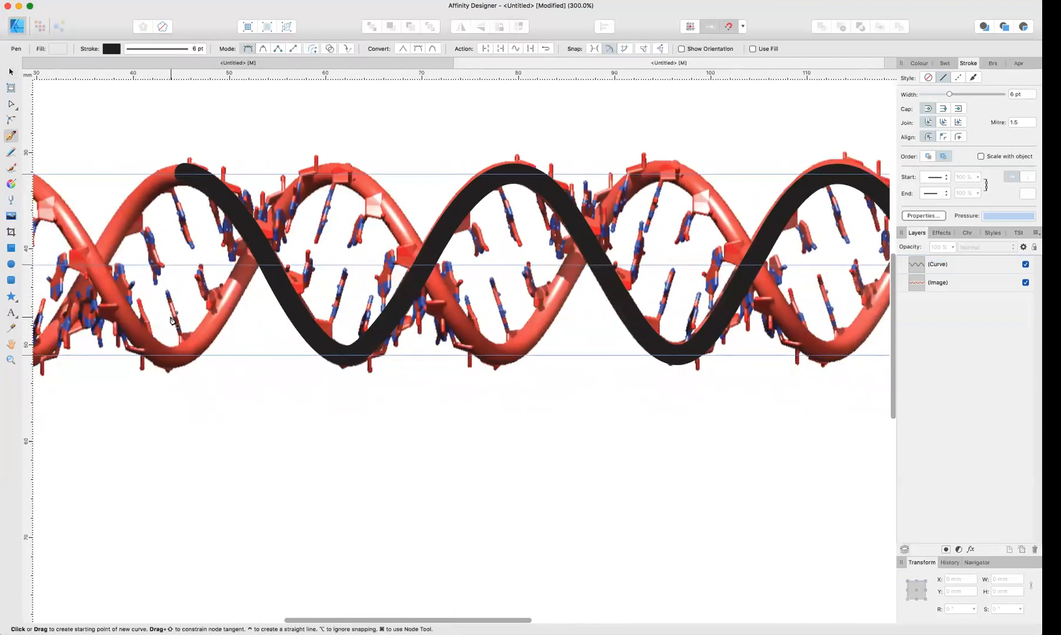
{"action": "left_click_drag", "start_coordinate": [172, 356], "coordinate": [193, 358]}
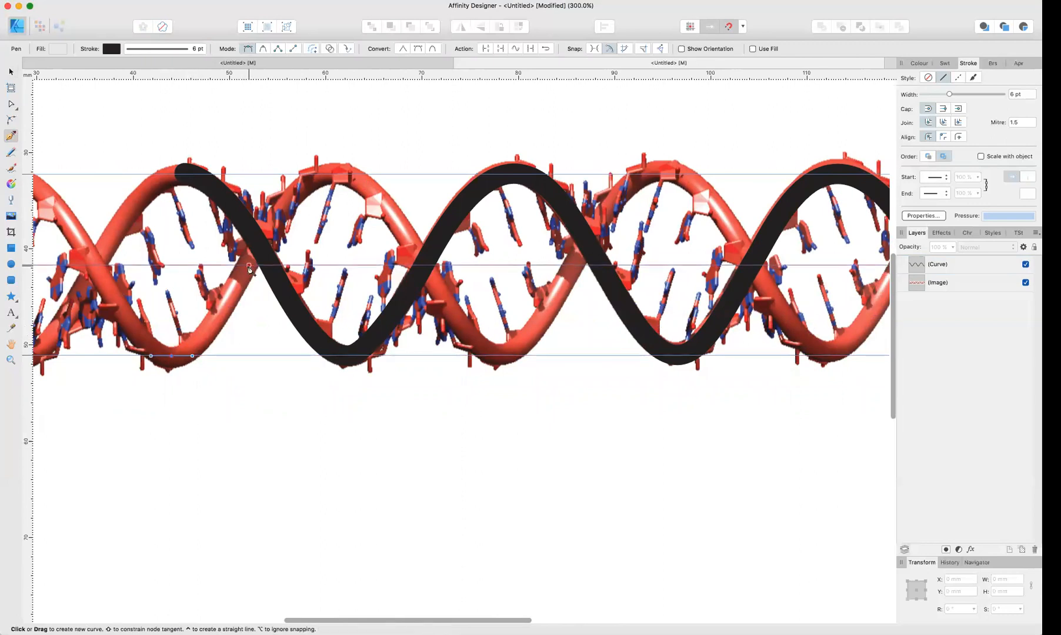
{"action": "left_click_drag", "start_coordinate": [247, 265], "coordinate": [266, 226]}
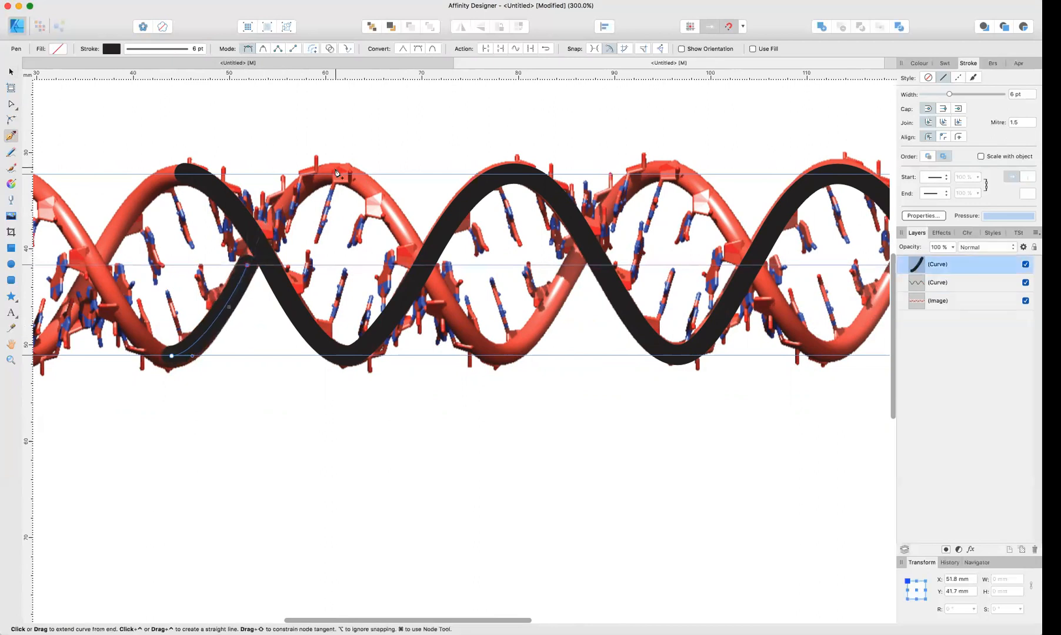
{"action": "left_click_drag", "start_coordinate": [335, 174], "coordinate": [369, 176]}
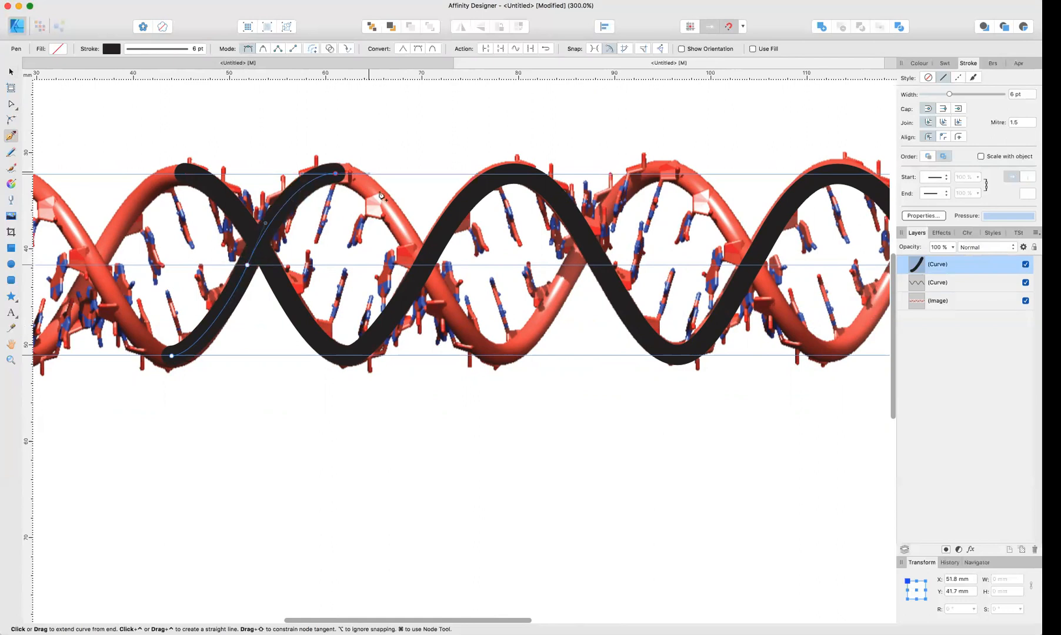
{"action": "left_click_drag", "start_coordinate": [424, 265], "coordinate": [446, 303]}
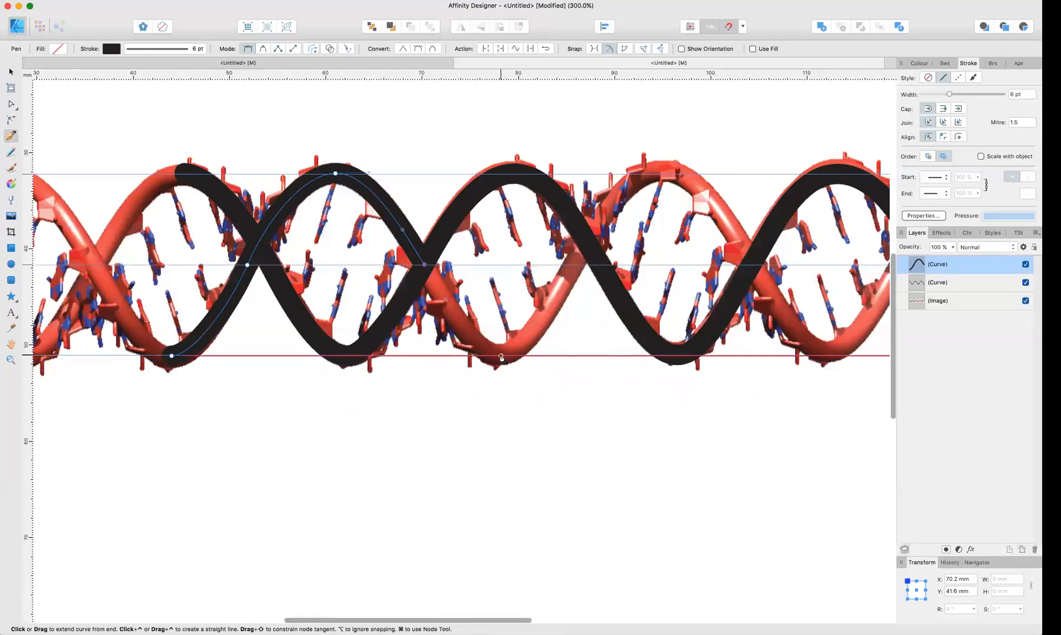
Step: Extend the second strand through its next trough and crest and back down to the centre guide
{"action": "left_click_drag", "start_coordinate": [522, 357], "coordinate": [527, 357]}
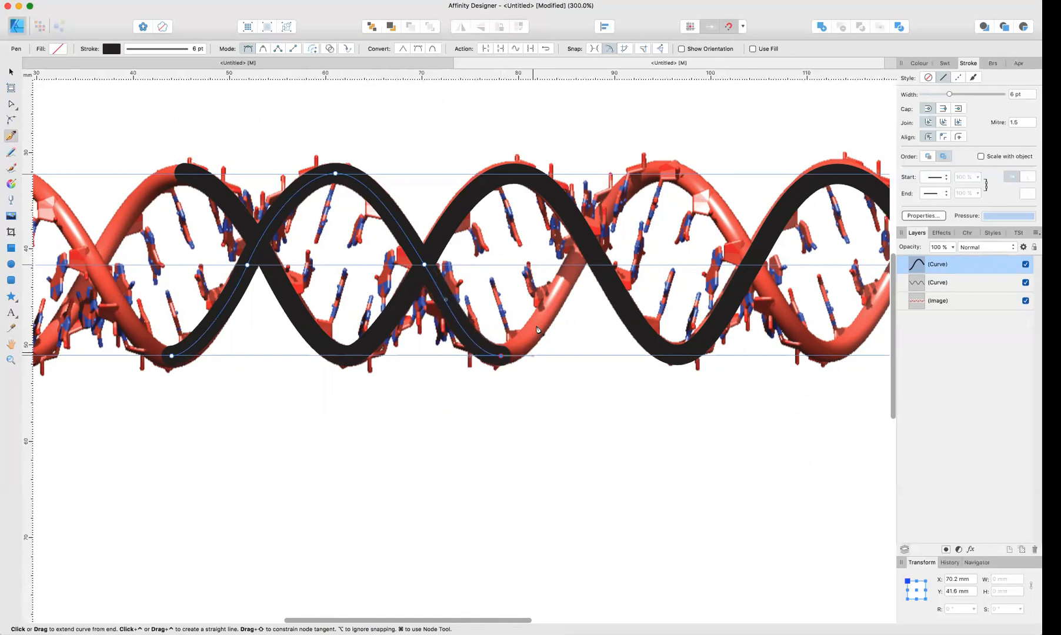
{"action": "left_click_drag", "start_coordinate": [575, 265], "coordinate": [586, 247]}
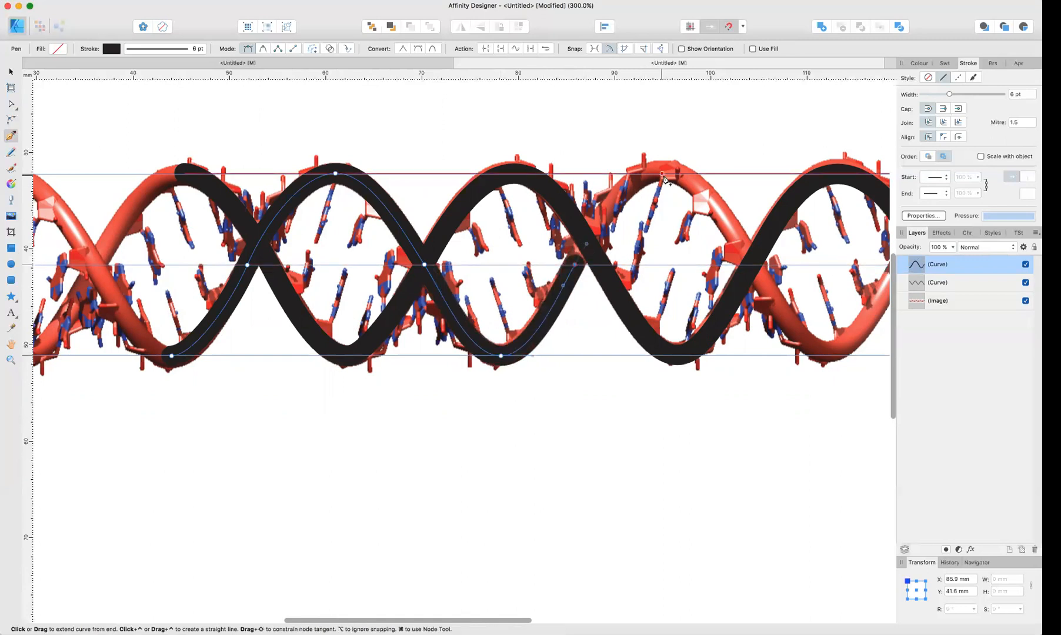
{"action": "left_click_drag", "start_coordinate": [664, 174], "coordinate": [710, 178]}
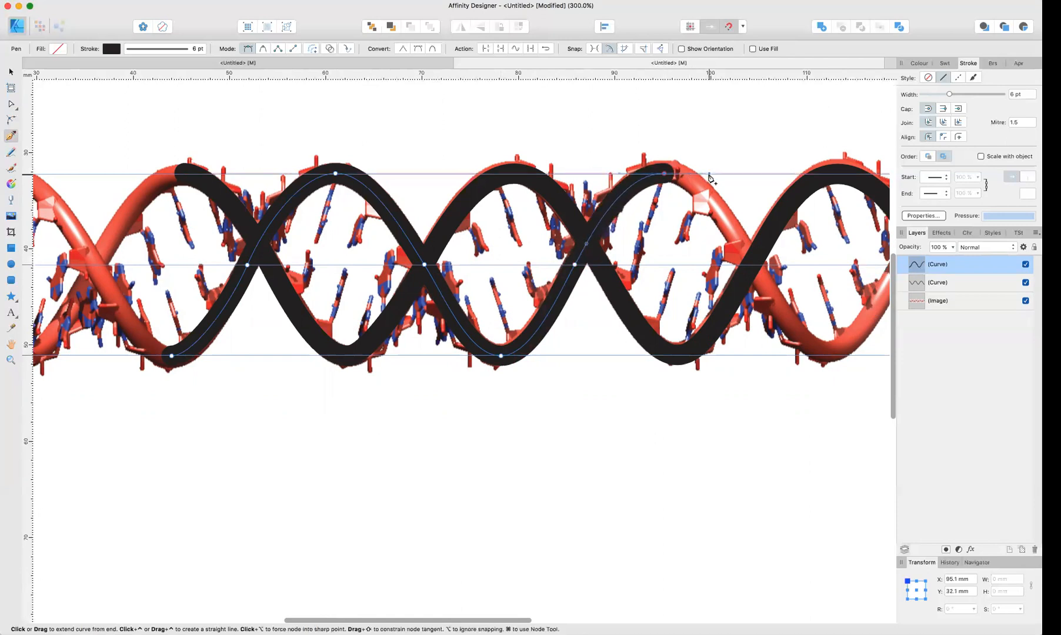
{"action": "scroll", "coordinate": [711, 178], "scroll_direction": "right", "scroll_amount": 8}
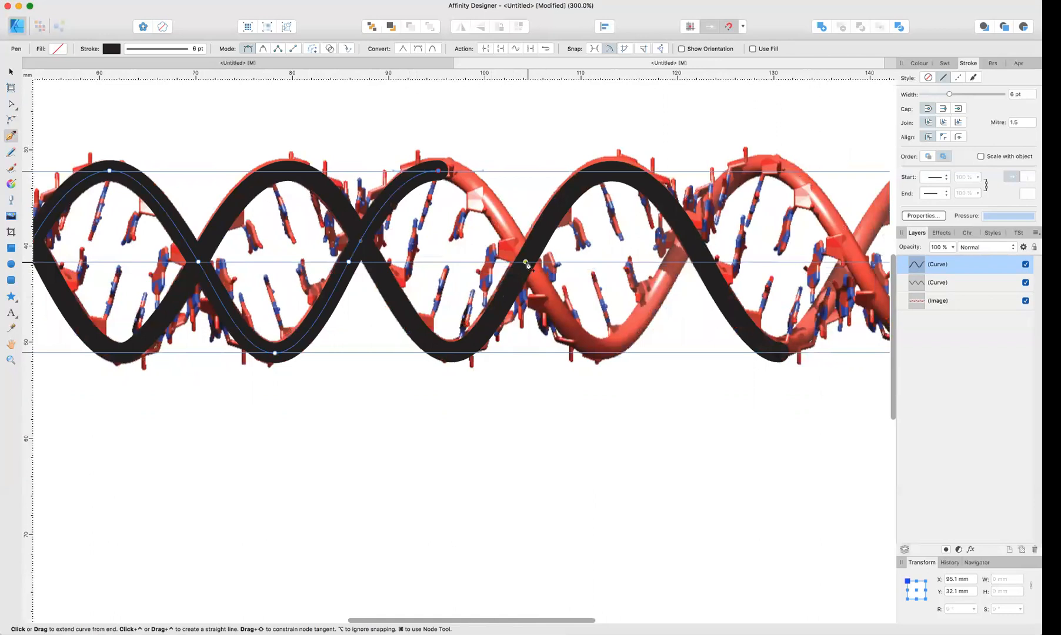
{"action": "left_click_drag", "start_coordinate": [525, 262], "coordinate": [540, 286]}
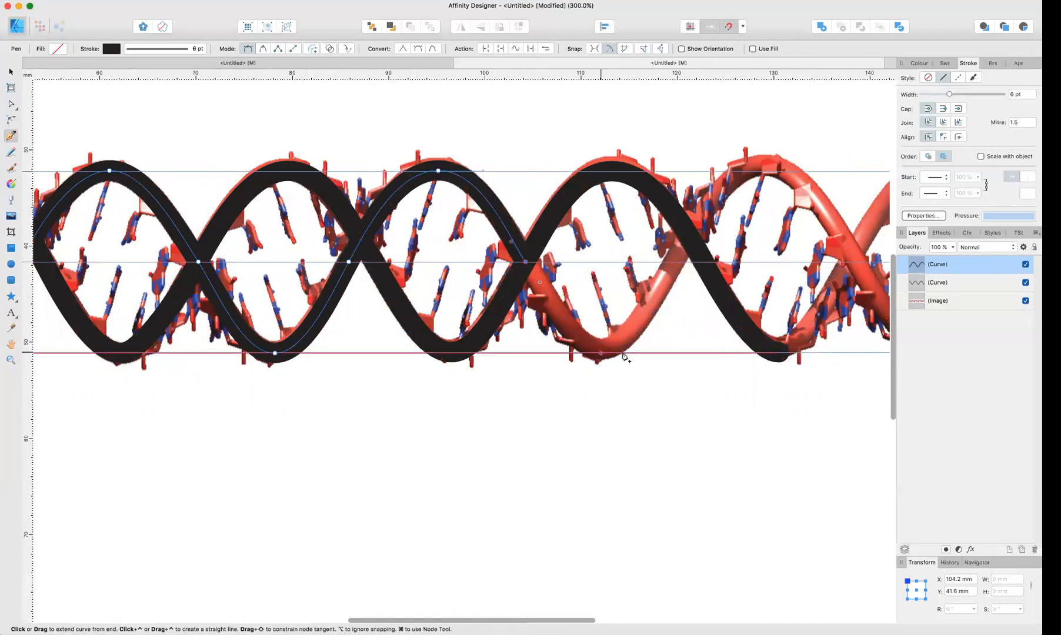
Step: Continue the second strand through the third trough and crest, end it just past the last crest at the centre guide, and deselect it
{"action": "left_click_drag", "start_coordinate": [600, 353], "coordinate": [633, 356]}
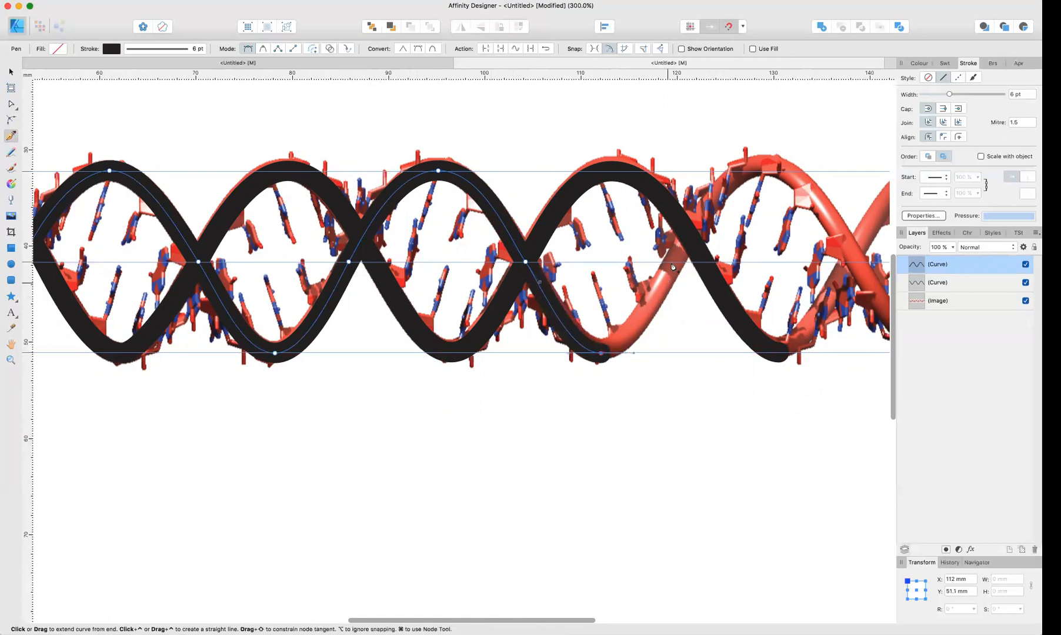
{"action": "left_click_drag", "start_coordinate": [675, 263], "coordinate": [685, 247]}
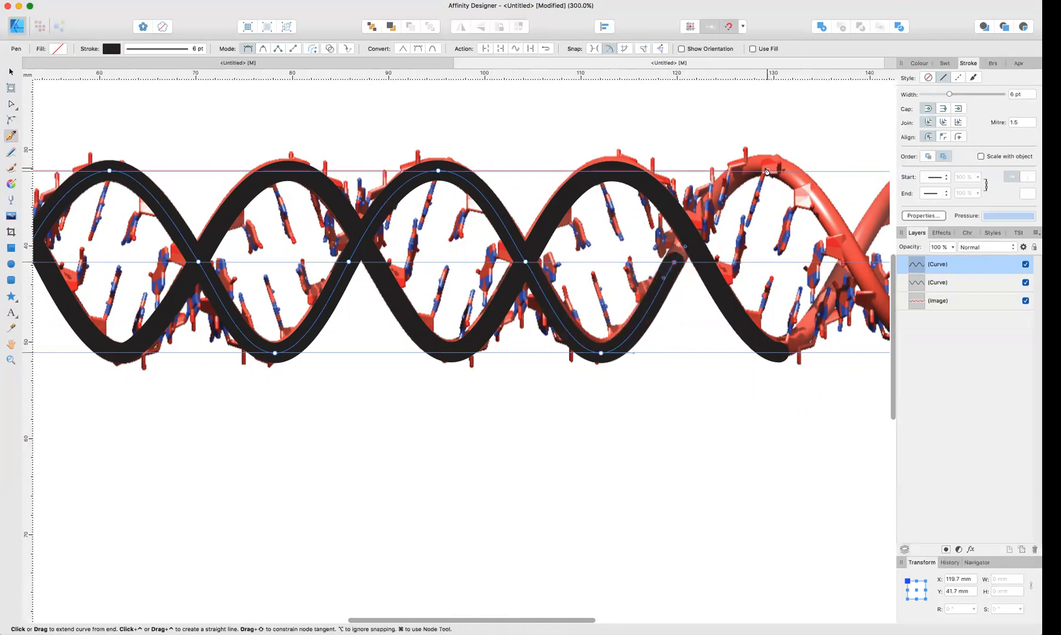
{"action": "left_click_drag", "start_coordinate": [766, 171], "coordinate": [813, 170]}
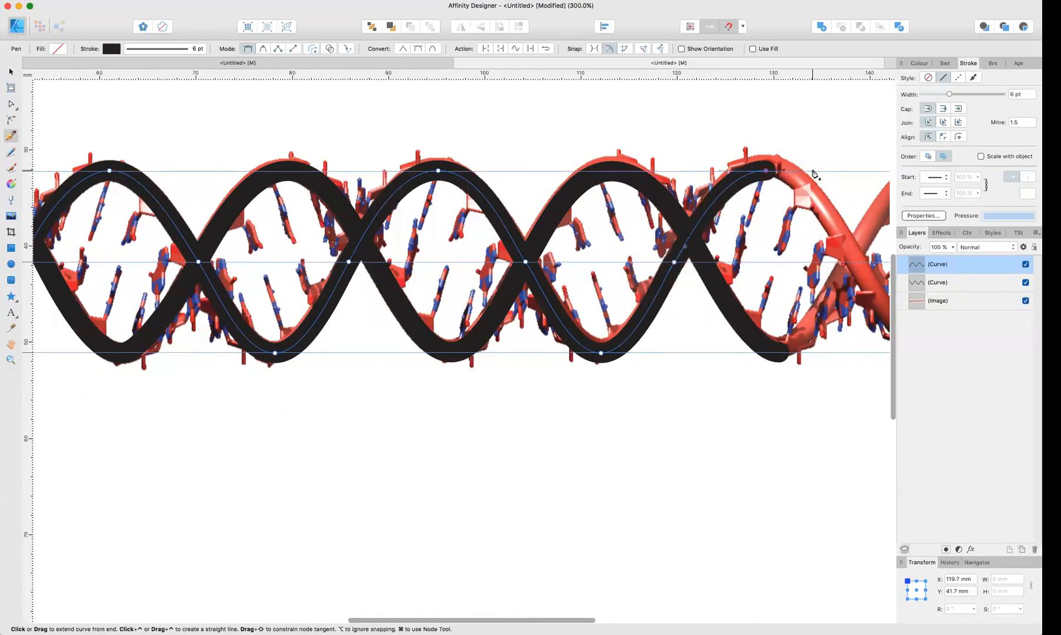
{"action": "scroll", "coordinate": [812, 175], "scroll_direction": "right", "scroll_amount": 10}
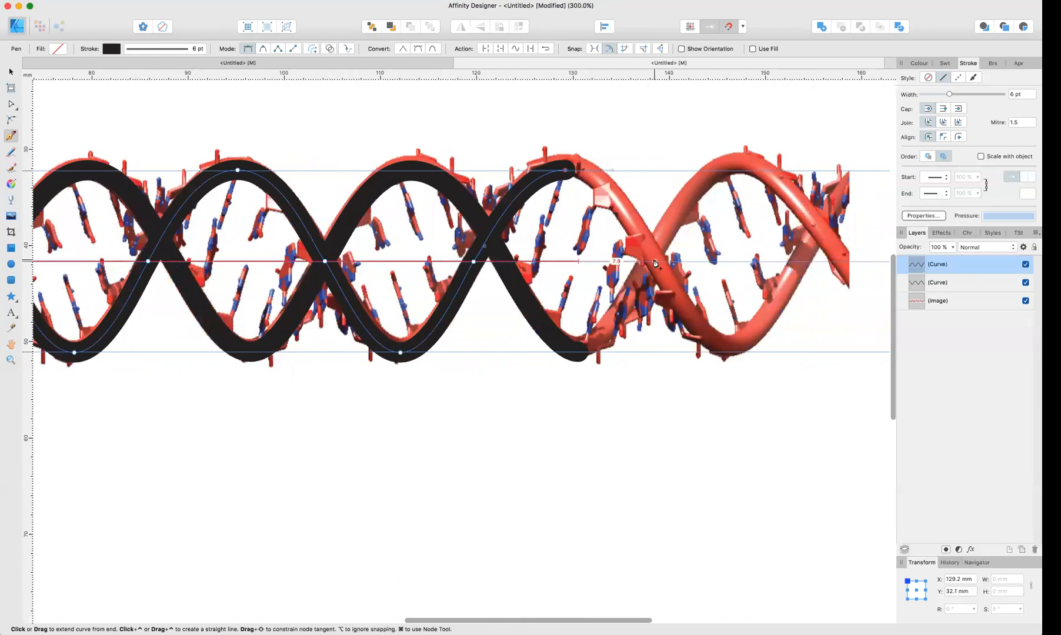
{"action": "left_click_drag", "start_coordinate": [655, 262], "coordinate": [664, 276]}
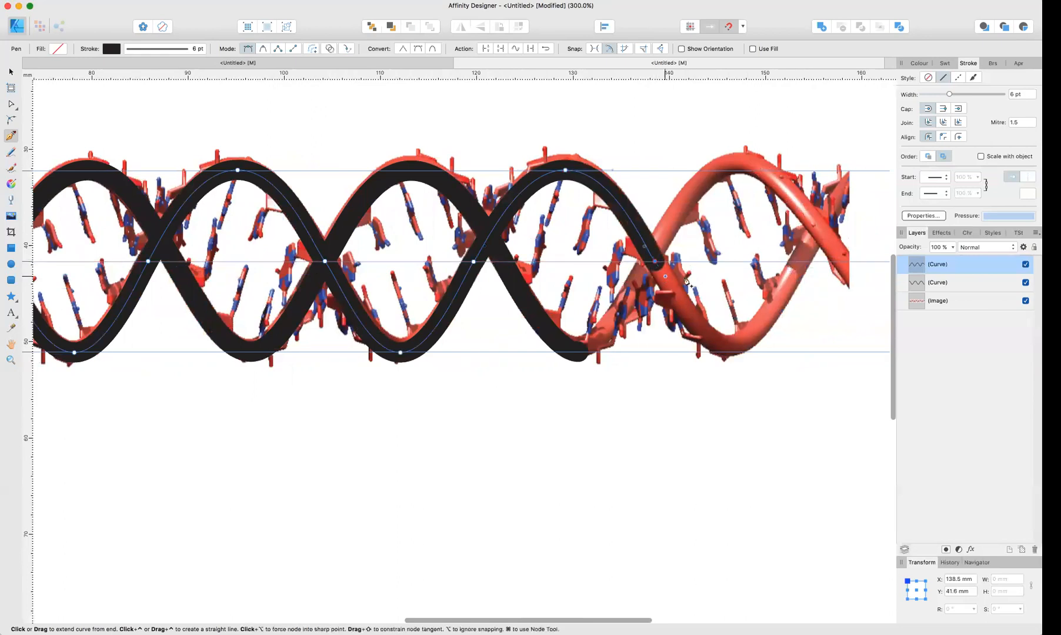
{"action": "key", "text": "super+minus"}
{"action": "scroll", "coordinate": [685, 278], "scroll_direction": "left", "scroll_amount": 5}
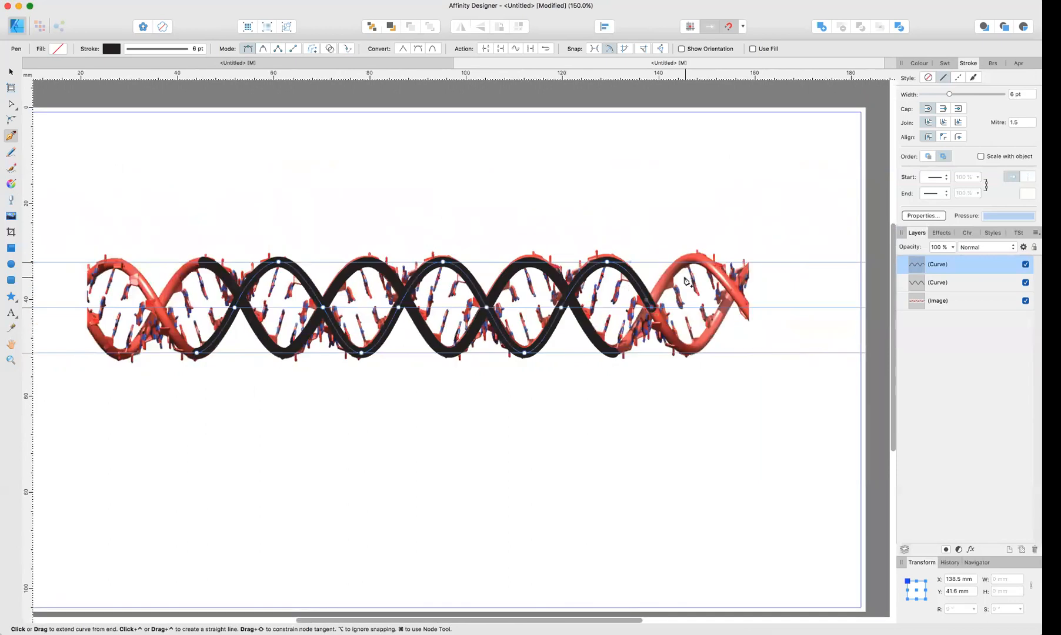
{"action": "left_click", "coordinate": [10, 71]}
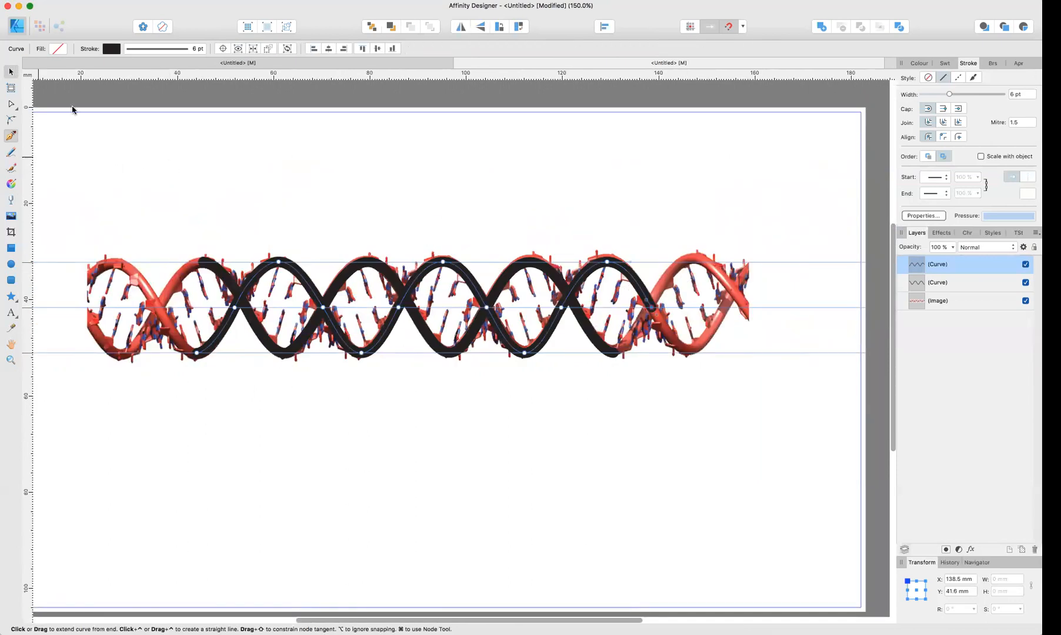
{"action": "left_click", "coordinate": [130, 164]}
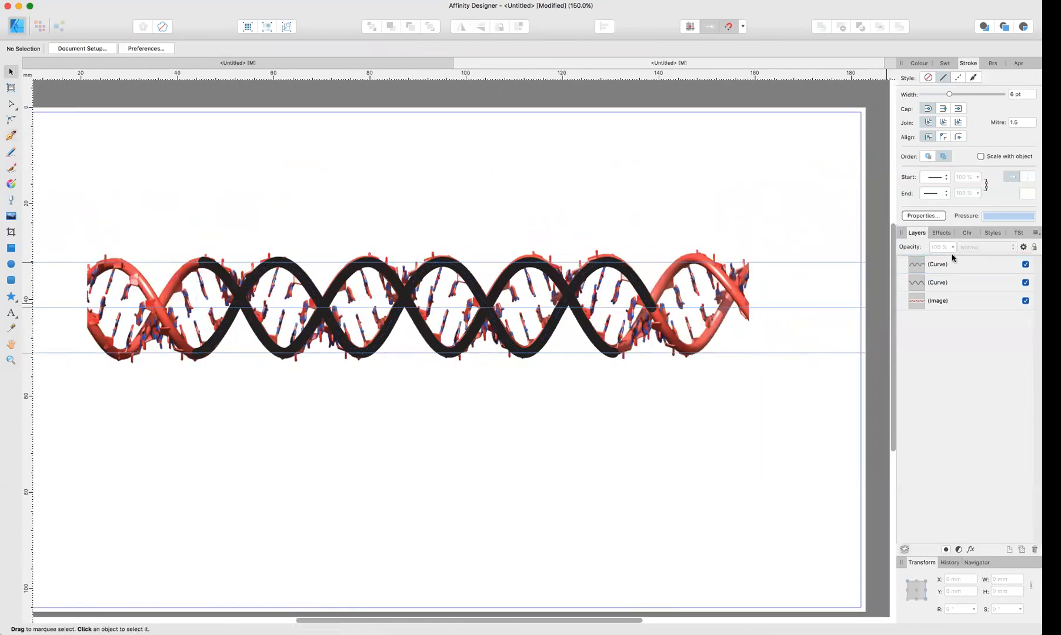
Step: Check the two traced strands without the reference image by toggling the visibility of the image and each curve
{"action": "left_click", "coordinate": [1025, 301]}
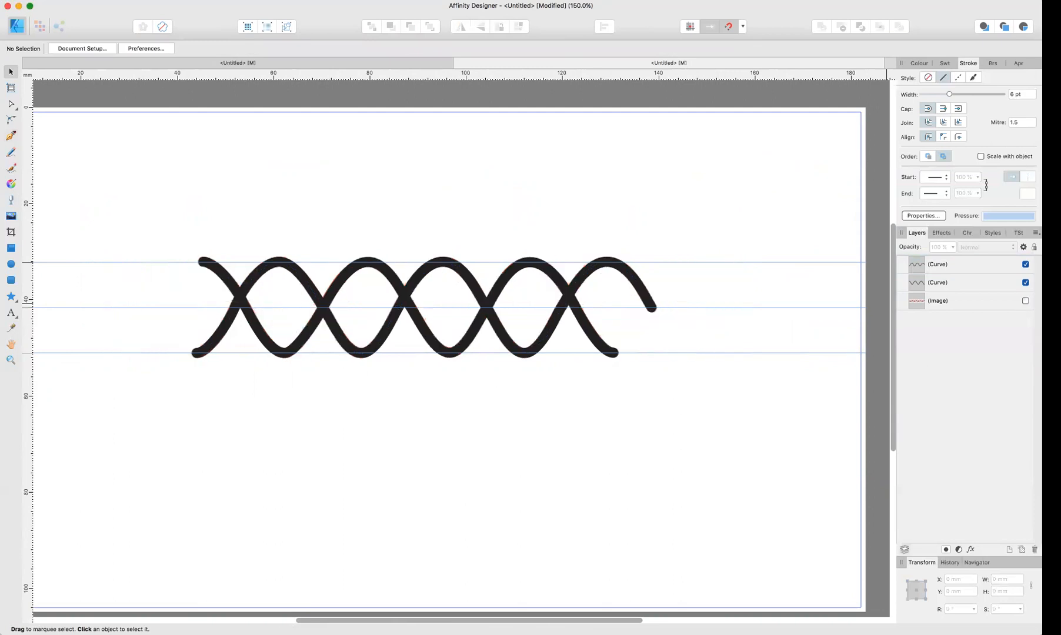
{"action": "left_click", "coordinate": [1025, 283]}
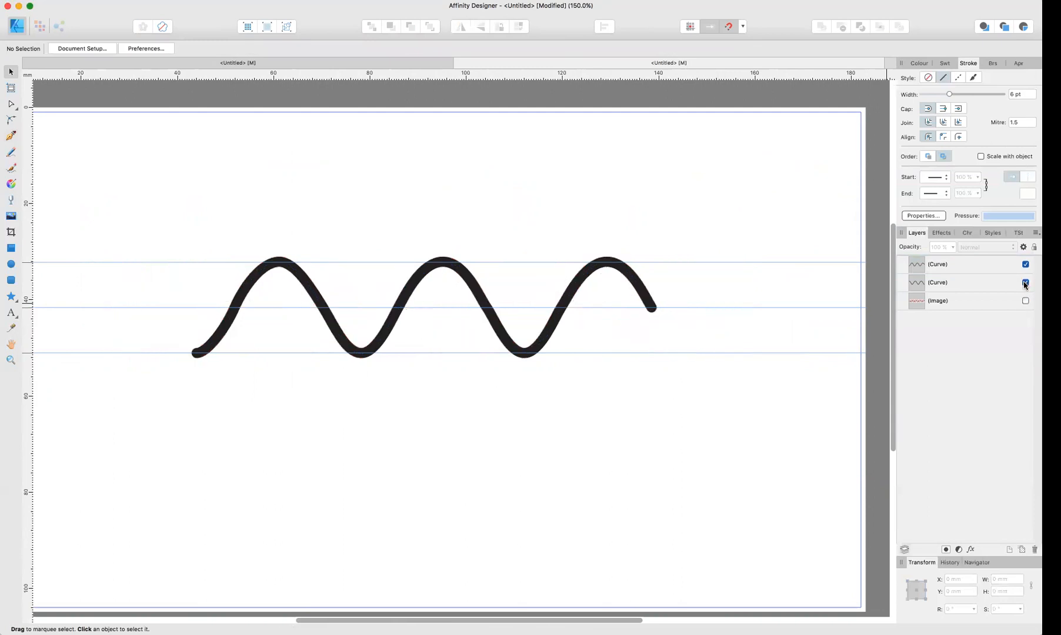
{"action": "left_click", "coordinate": [1025, 283]}
{"action": "left_click", "coordinate": [1025, 264]}
{"action": "left_click", "coordinate": [1025, 264]}
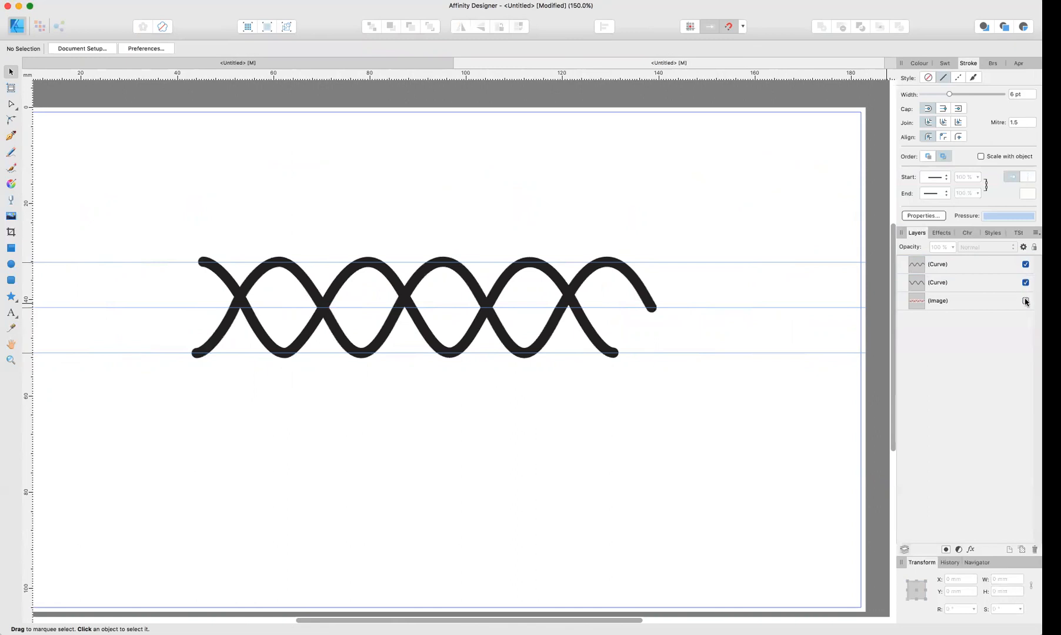
{"action": "left_click", "coordinate": [1025, 301]}
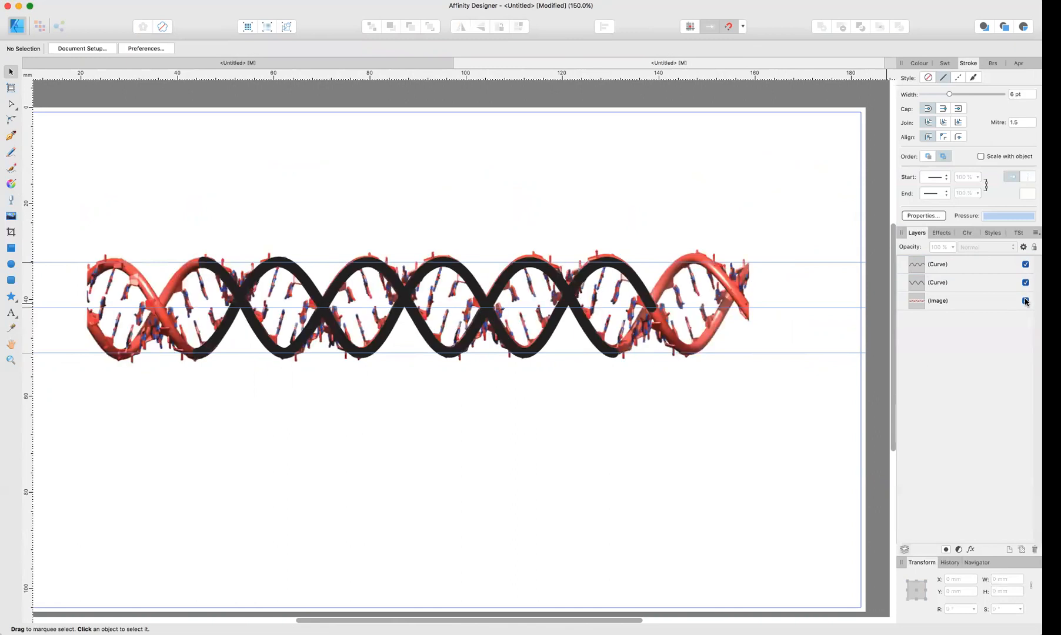
{"action": "left_click", "coordinate": [949, 283]}
{"action": "left_click", "coordinate": [943, 265], "text": "shift"}
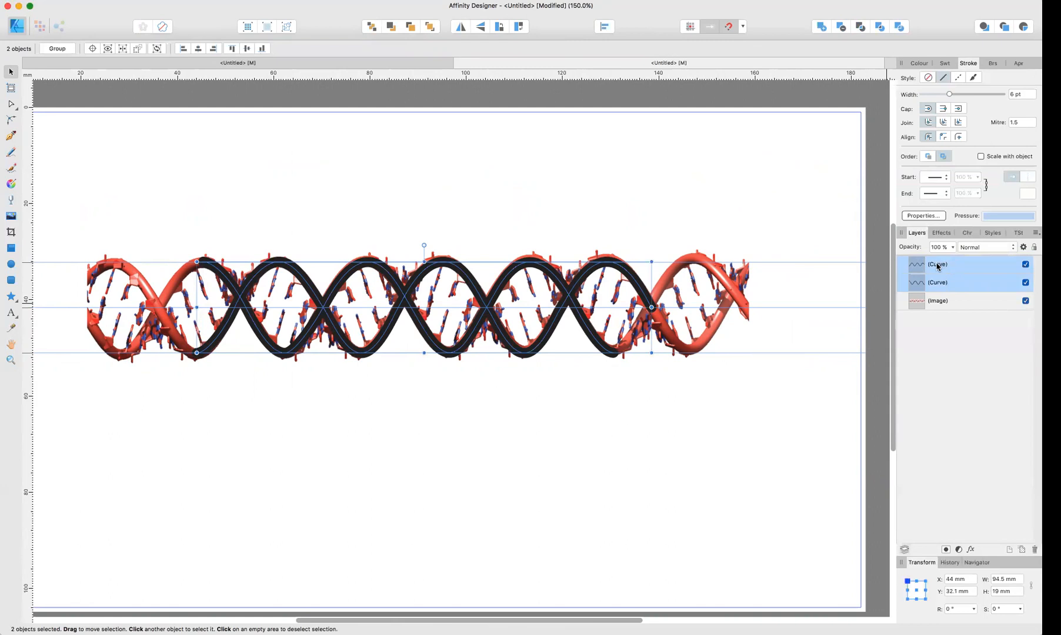
{"action": "right_click", "coordinate": [937, 266]}
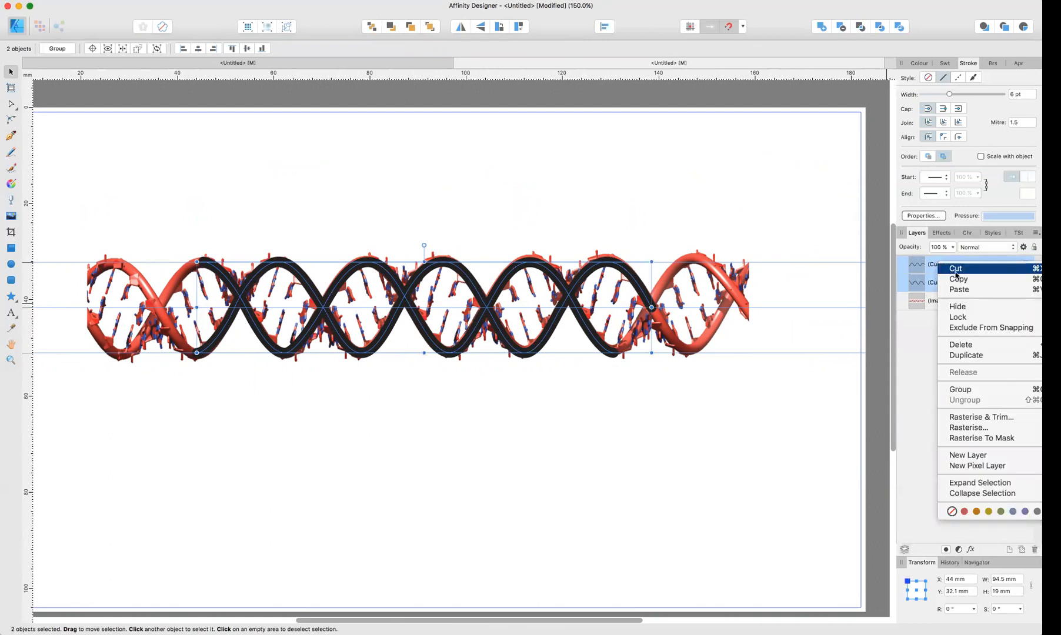
{"action": "left_click", "coordinate": [921, 375]}
{"action": "left_click", "coordinate": [921, 374]}
{"action": "left_click", "coordinate": [153, 0]}
{"action": "mouse_move", "coordinate": [131, 0]}
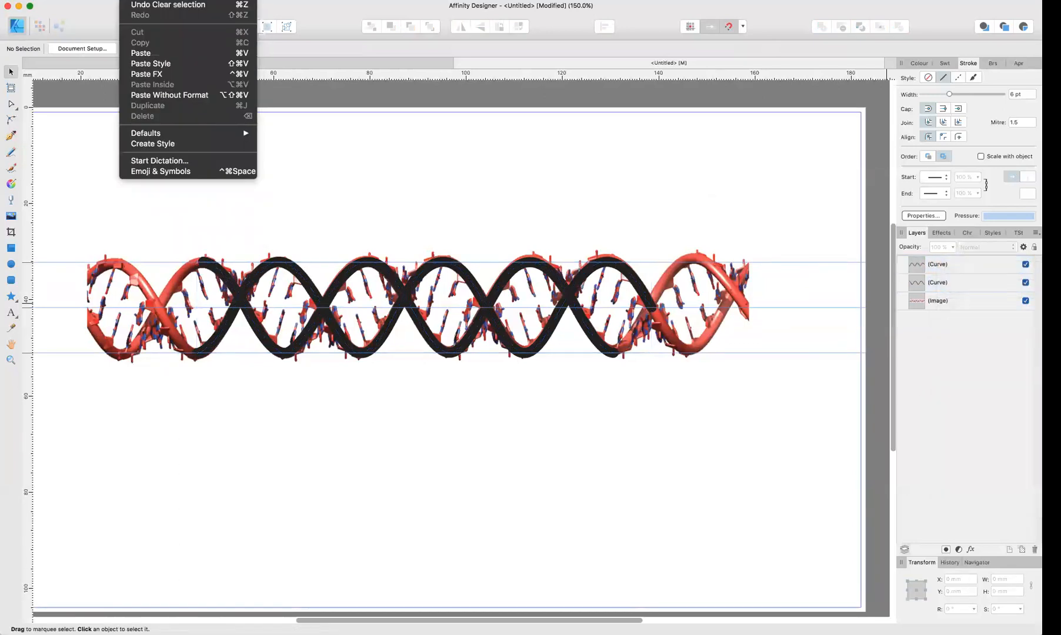
{"action": "key", "text": "Escape"}
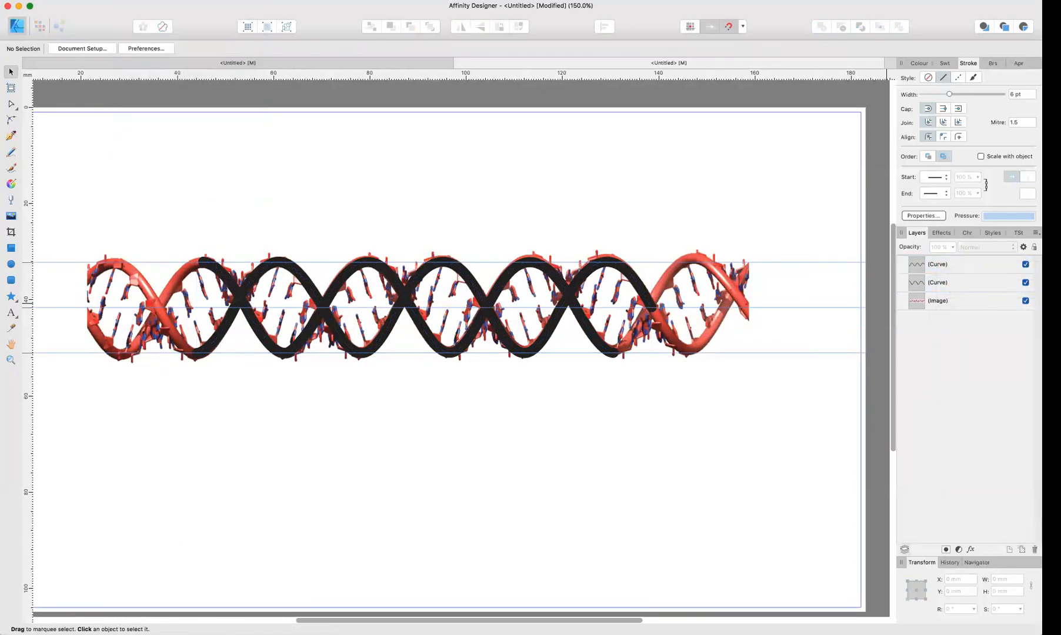
Step: Copy both strand curves and paste duplicates in place above the originals
{"action": "left_click", "coordinate": [937, 272]}
{"action": "left_click", "coordinate": [938, 284], "text": "shift"}
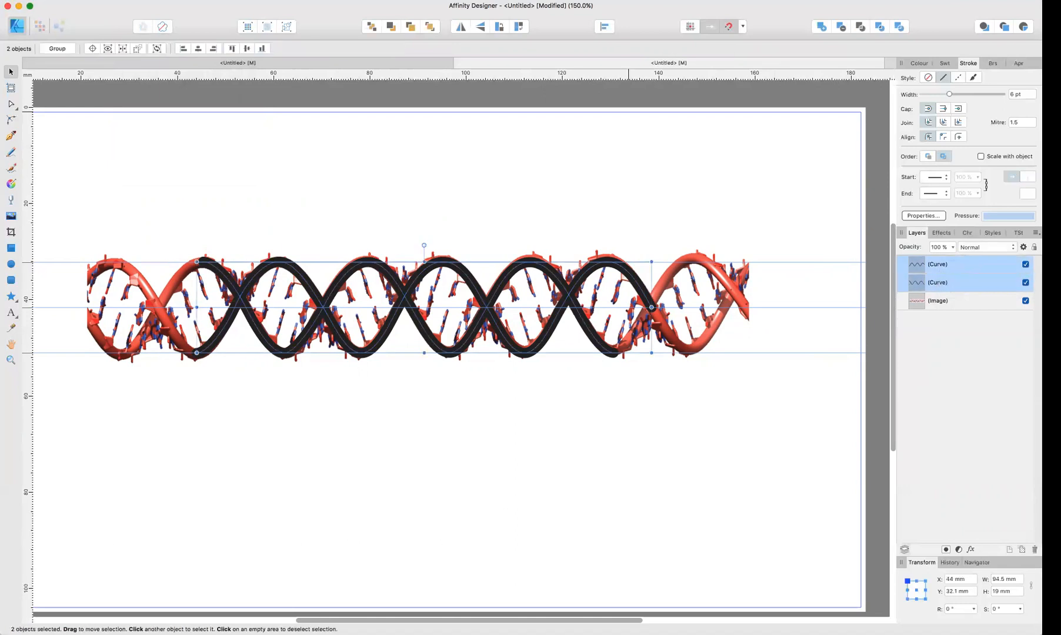
{"action": "left_click", "coordinate": [102, 1]}
{"action": "mouse_move", "coordinate": [131, 1]}
{"action": "left_click", "coordinate": [139, 44]}
{"action": "left_click", "coordinate": [135, 1]}
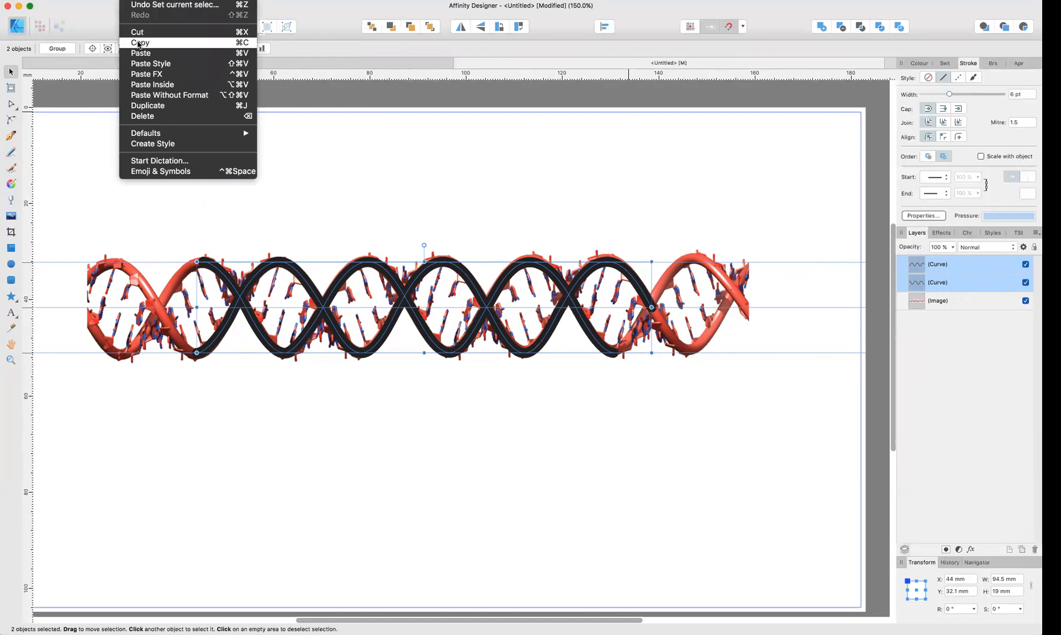
{"action": "left_click", "coordinate": [139, 53]}
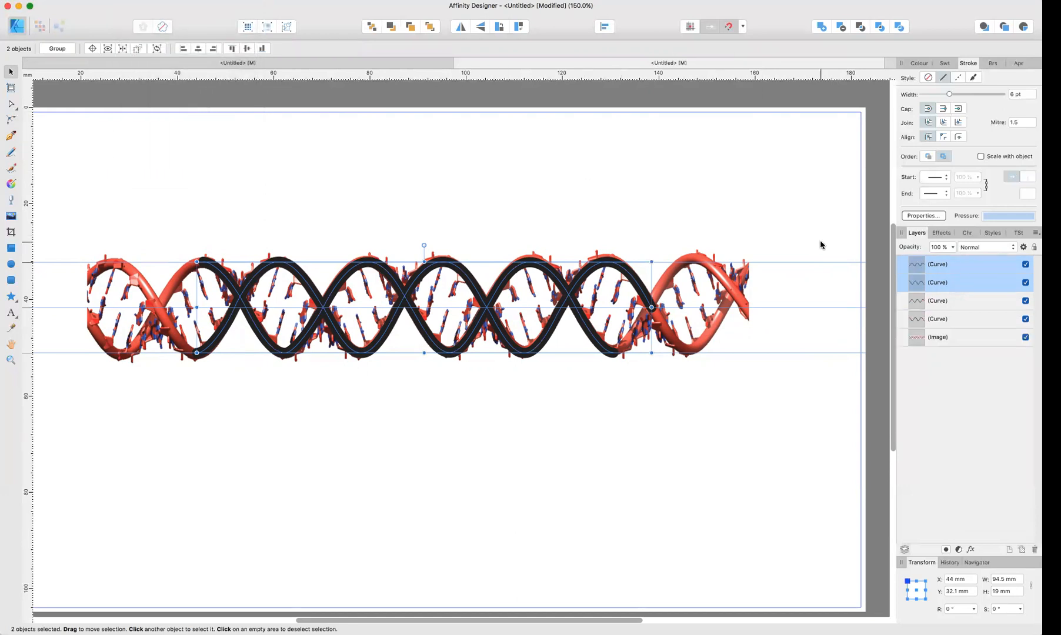
Step: Hide the two pasted duplicate curves and the reference image, keeping the two original strand curves selected
{"action": "left_click", "coordinate": [938, 301]}
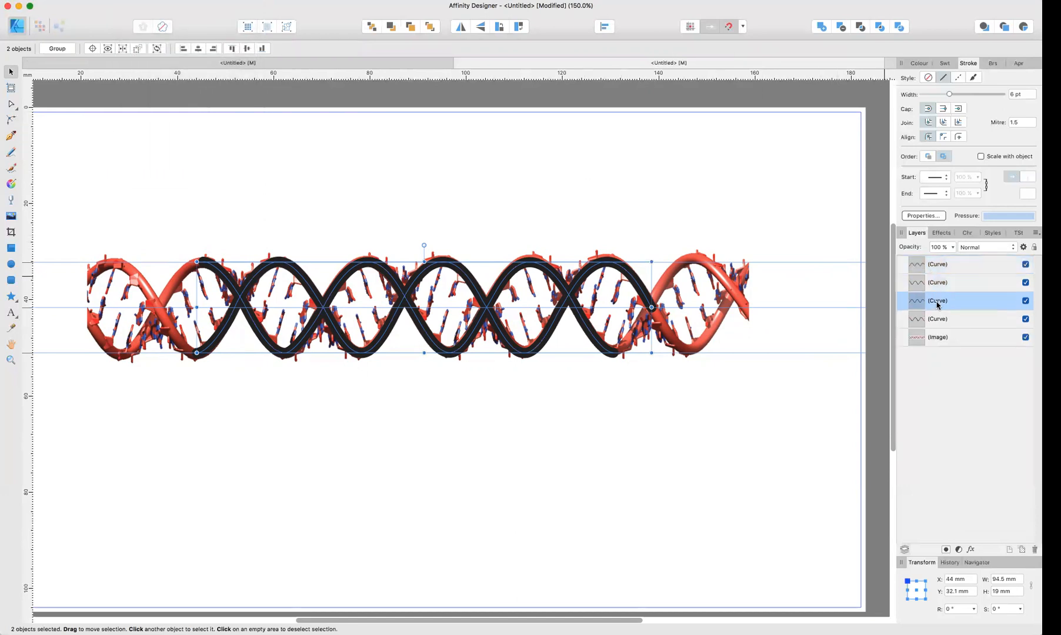
{"action": "left_click", "coordinate": [1025, 264]}
{"action": "left_click", "coordinate": [1025, 282]}
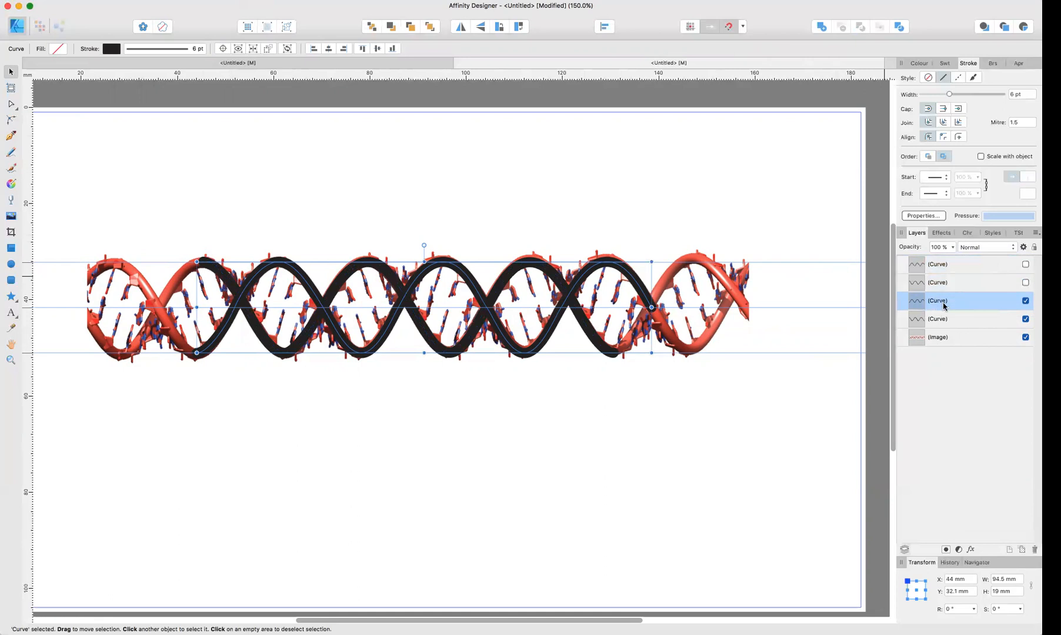
{"action": "left_click", "coordinate": [941, 321], "text": "shift"}
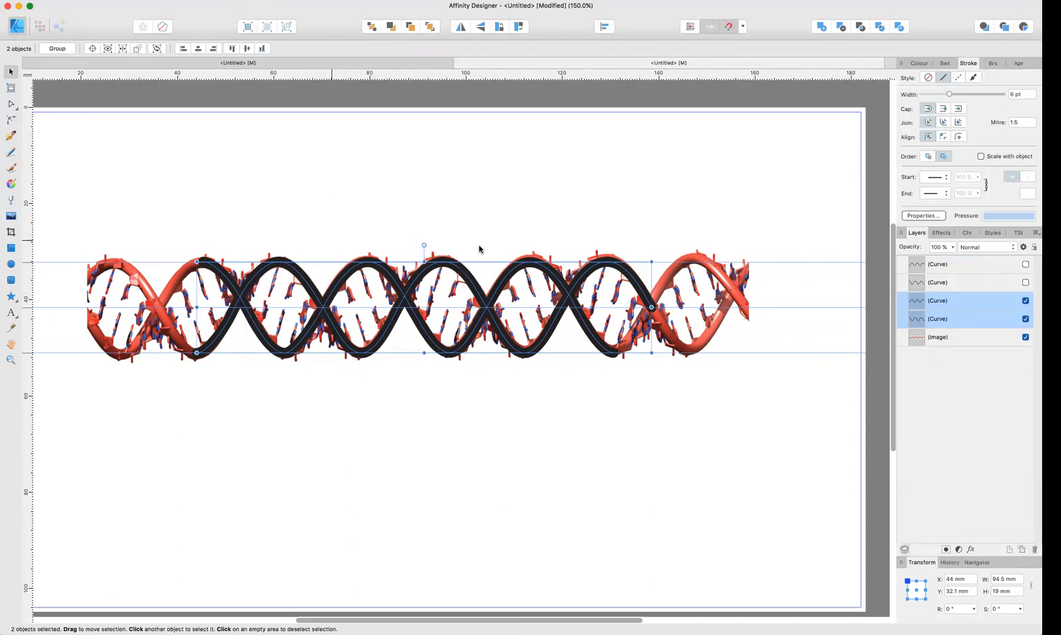
{"action": "left_click", "coordinate": [1025, 337]}
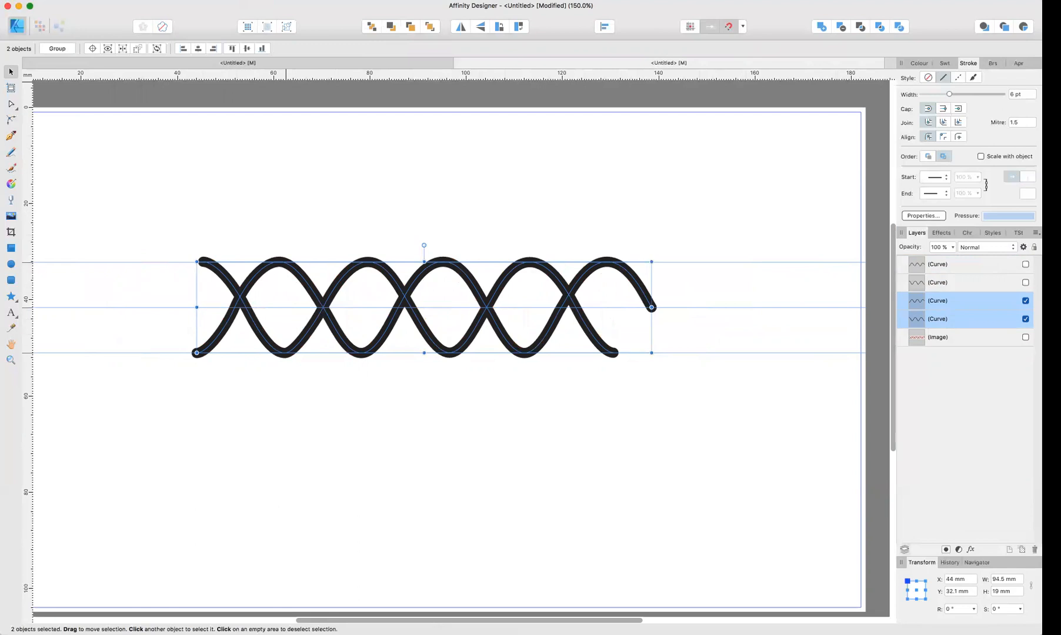
Step: Expand the strokes of the two original strand curves and divide the overlapping shapes into separate pieces
{"action": "left_click", "coordinate": [211, 0]}
{"action": "mouse_move", "coordinate": [181, 0]}
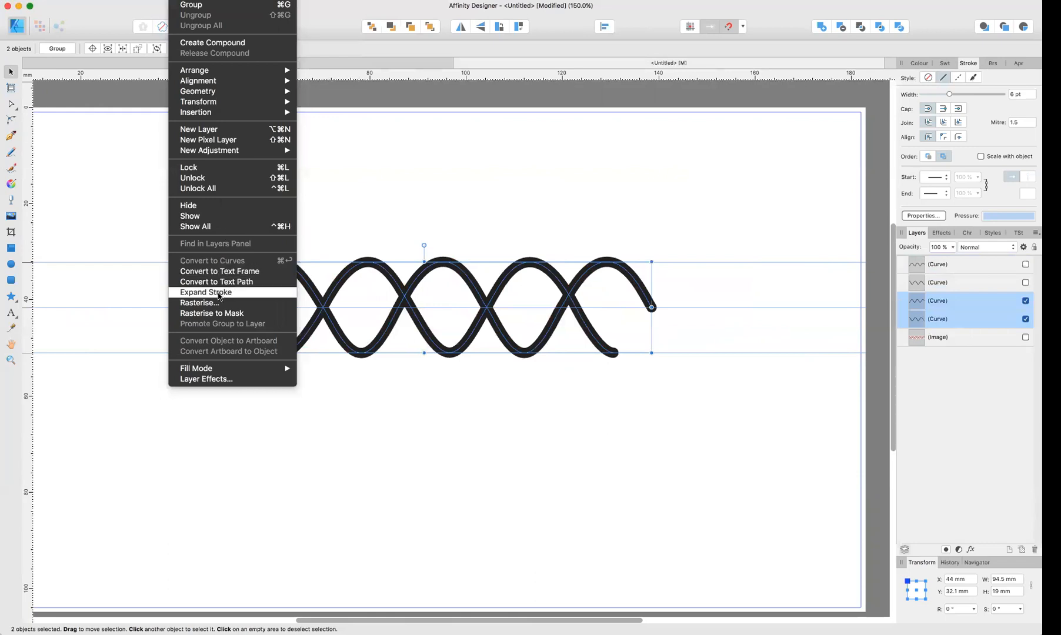
{"action": "left_click", "coordinate": [219, 292]}
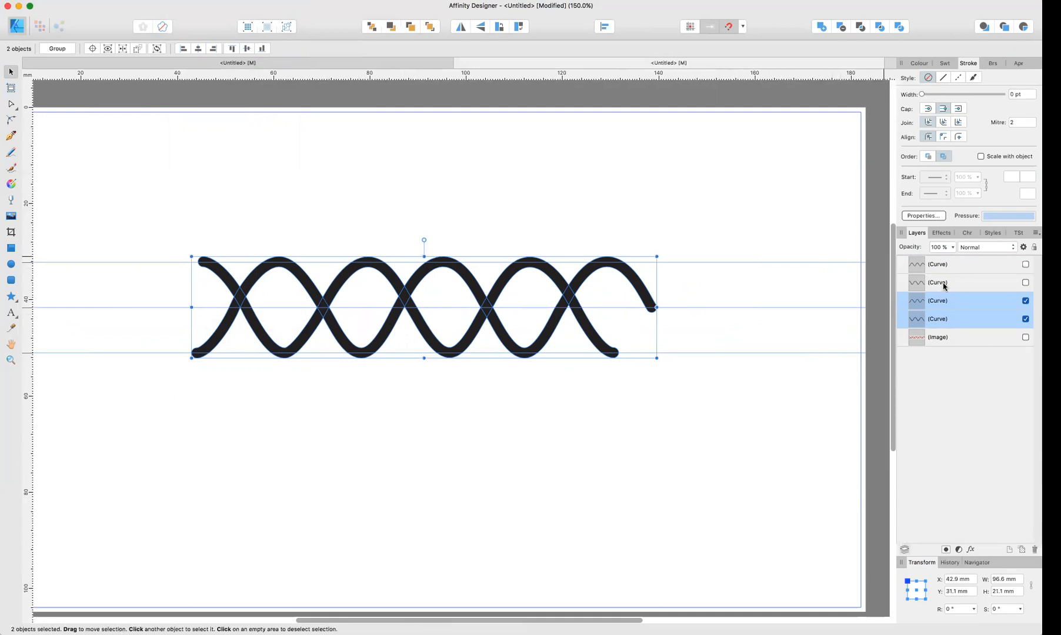
{"action": "left_click", "coordinate": [899, 27]}
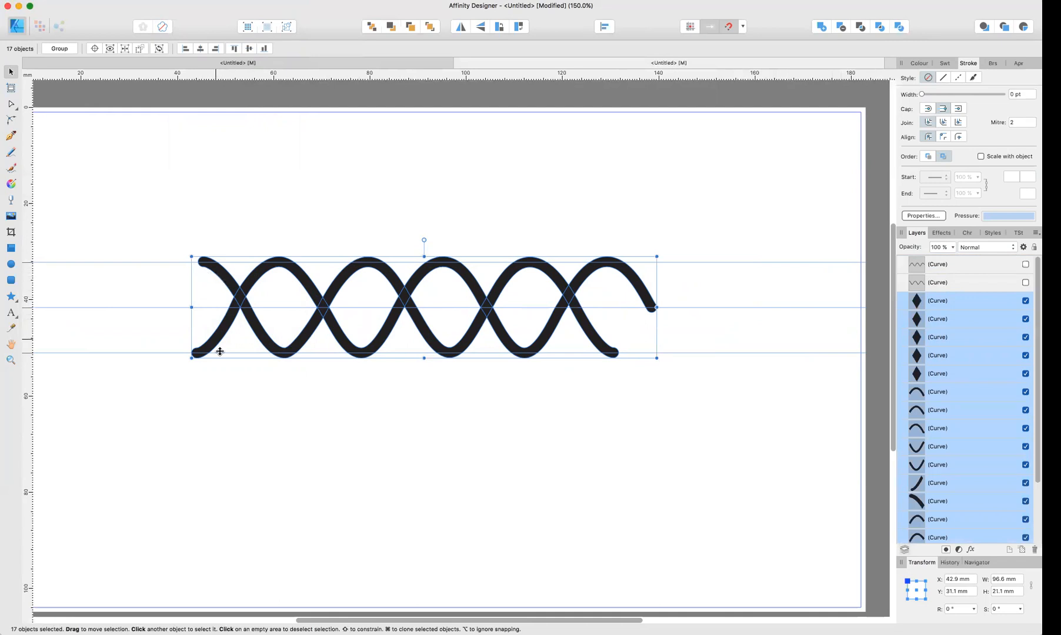
{"action": "left_click", "coordinate": [244, 368]}
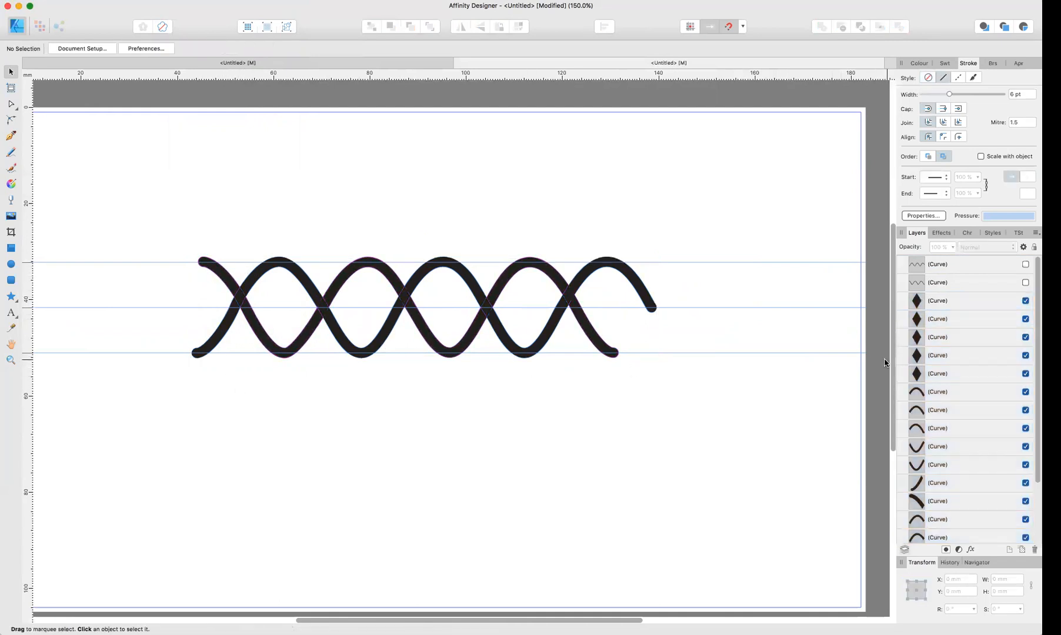
Step: Select all the divided helix pieces, from the first diamond overlap to the last strand segment, and group them
{"action": "left_click", "coordinate": [951, 299]}
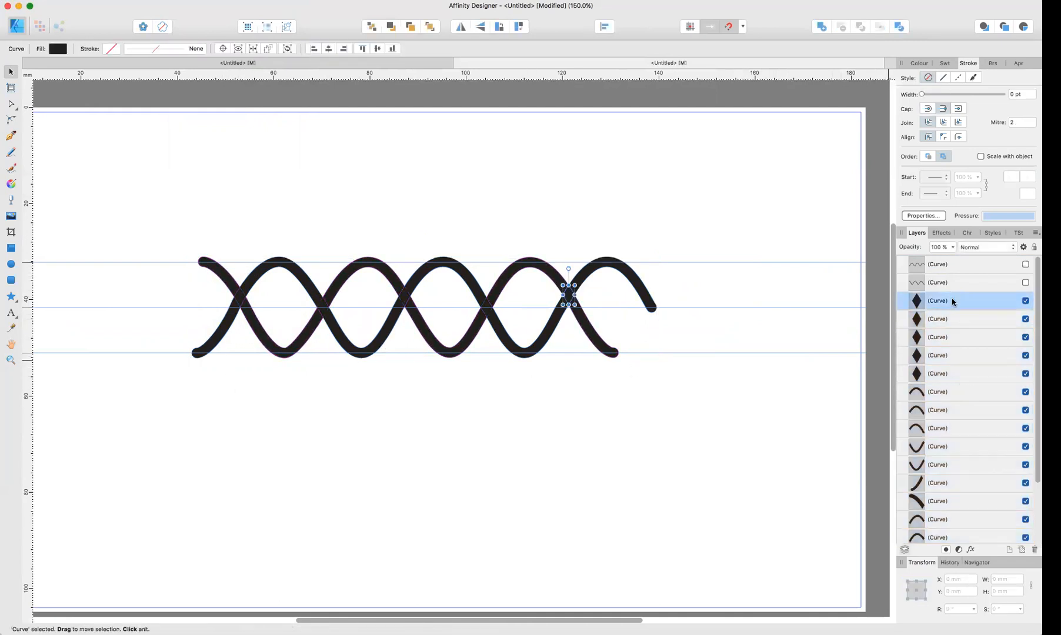
{"action": "scroll", "coordinate": [954, 303], "scroll_direction": "down", "scroll_amount": 3}
{"action": "scroll", "coordinate": [953, 306], "scroll_direction": "down", "scroll_amount": 2}
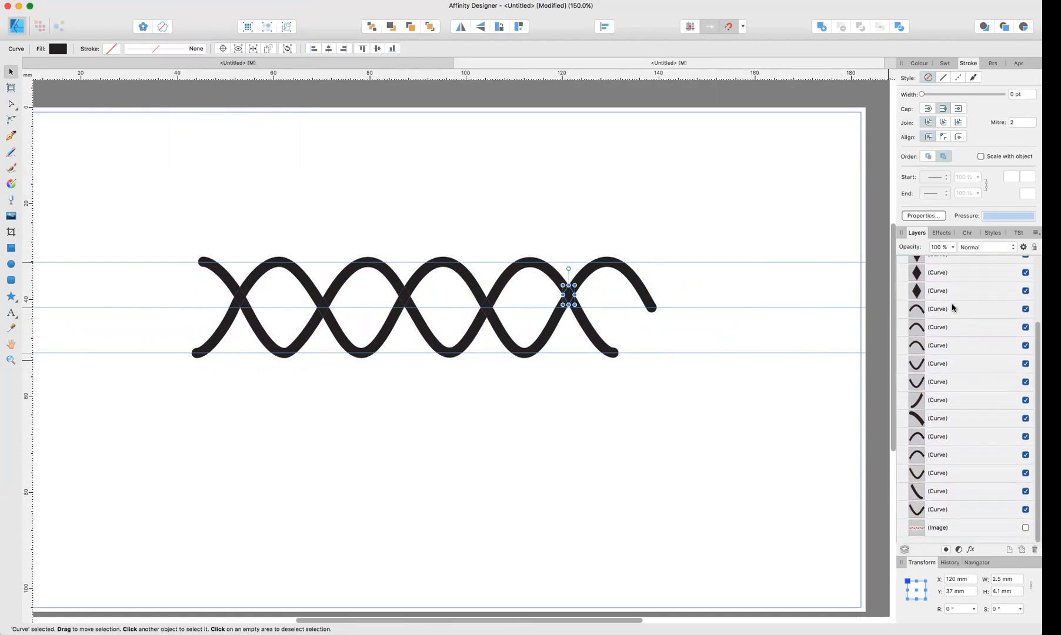
{"action": "left_click", "coordinate": [945, 519], "text": "shift"}
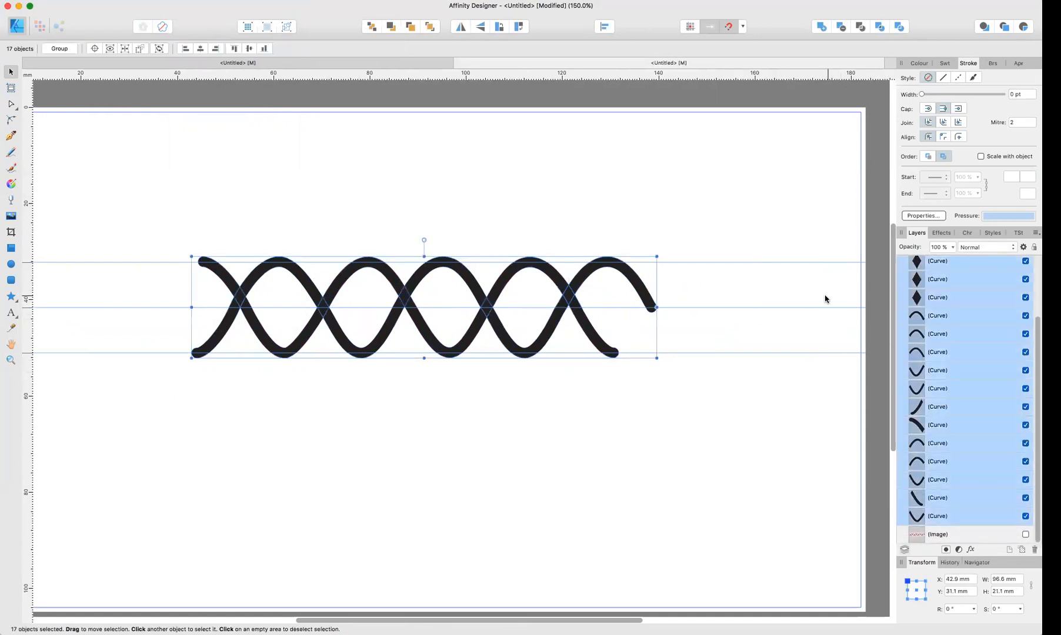
{"action": "left_click", "coordinate": [131, 1]}
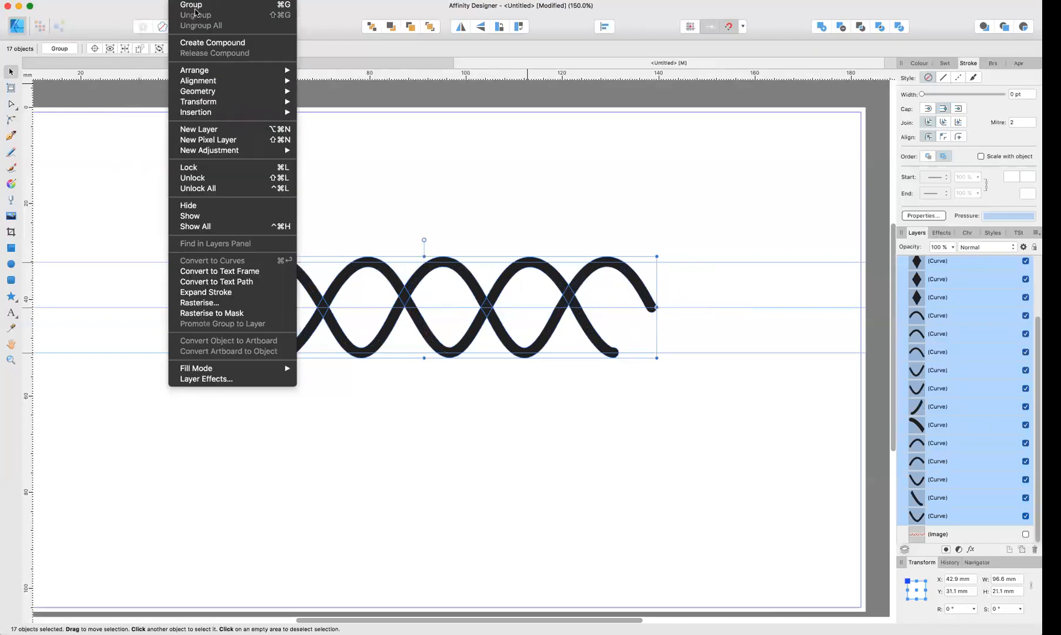
{"action": "left_click", "coordinate": [192, 5]}
Step: Show the two duplicate strand curves in place of the divided group and expand both of their strokes
{"action": "left_click", "coordinate": [963, 285]}
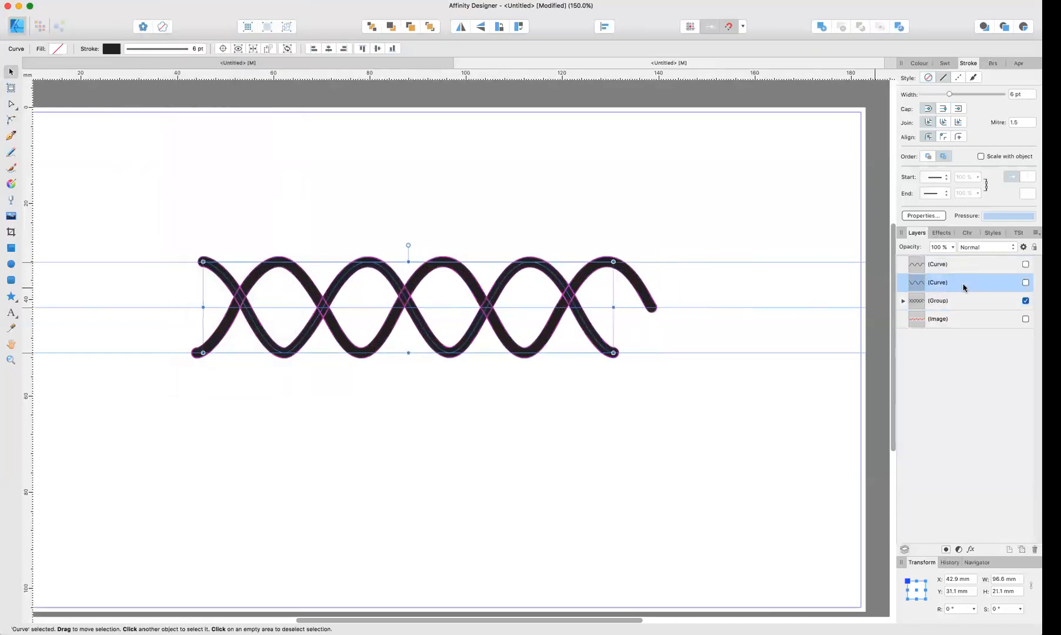
{"action": "left_click", "coordinate": [1025, 283]}
{"action": "left_click", "coordinate": [1025, 264]}
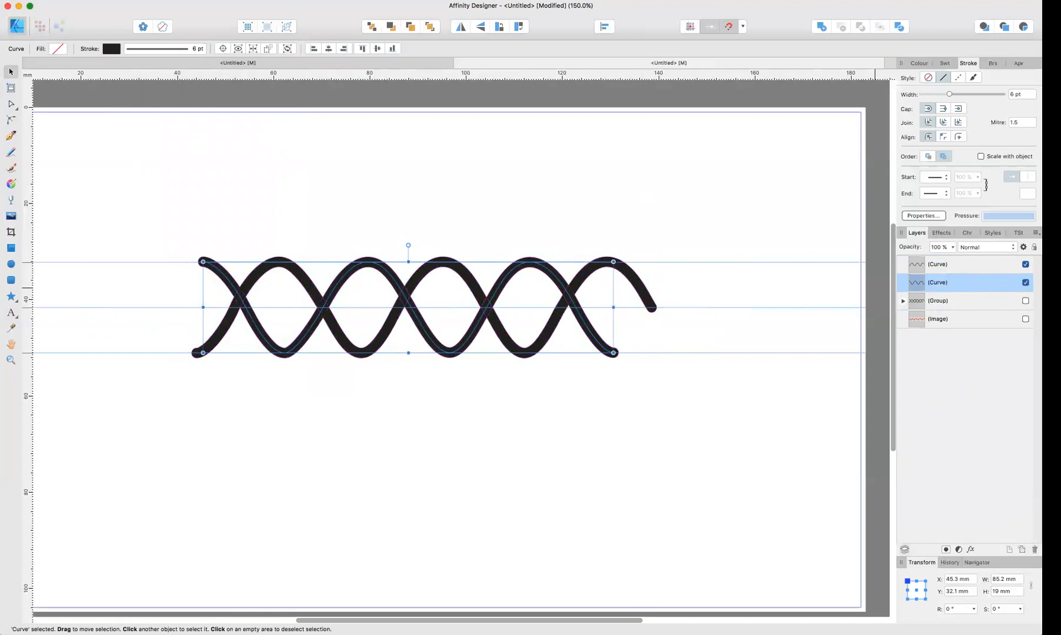
{"action": "left_click", "coordinate": [962, 268], "text": "shift"}
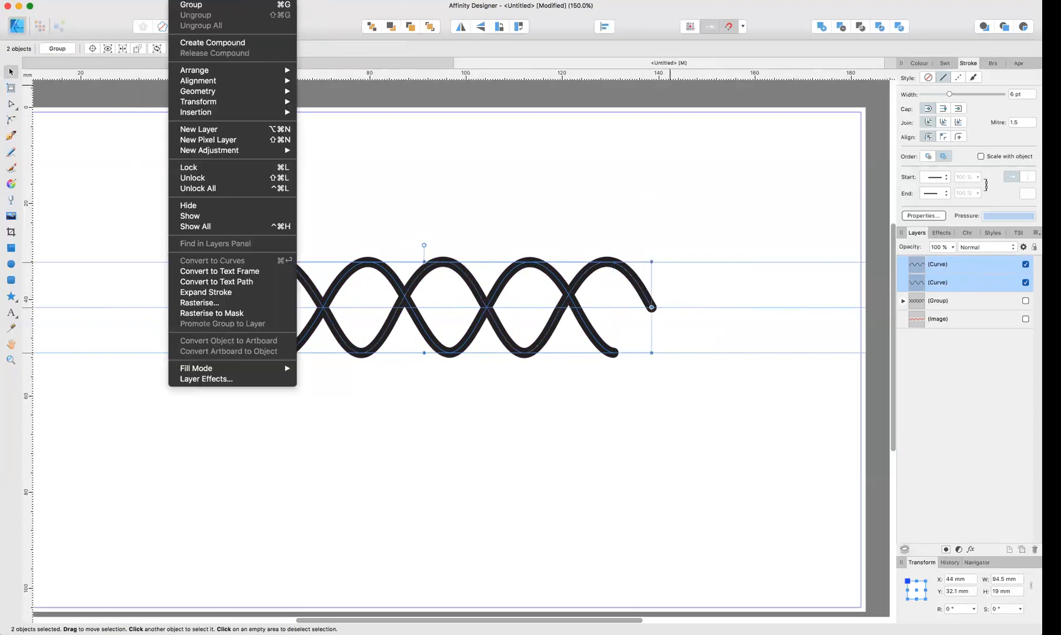
{"action": "left_click", "coordinate": [233, 293]}
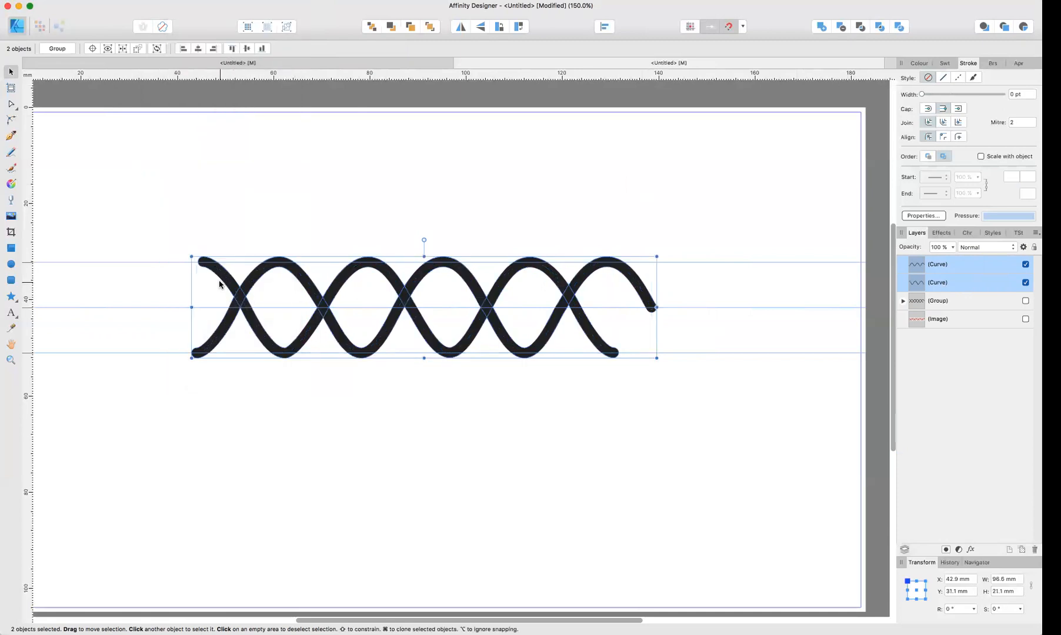
Step: Open the colour settings for the two expanded duplicate strands
{"action": "left_click", "coordinate": [922, 63]}
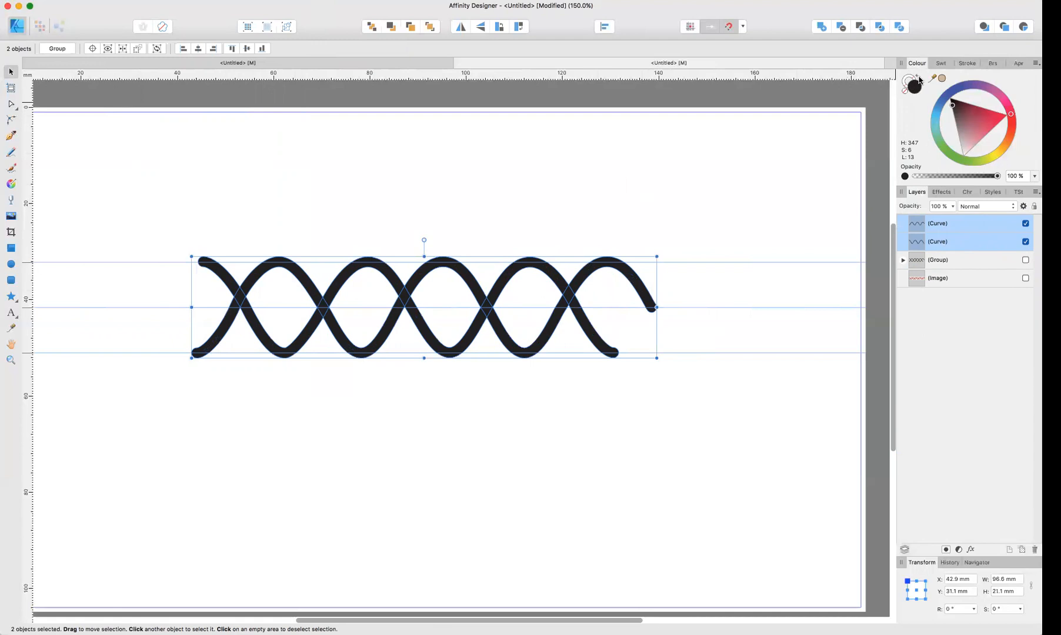
Step: Swap the black fill of both wave curves to the stroke and set the stroke width to 0.9 pt
{"action": "left_click", "coordinate": [920, 80]}
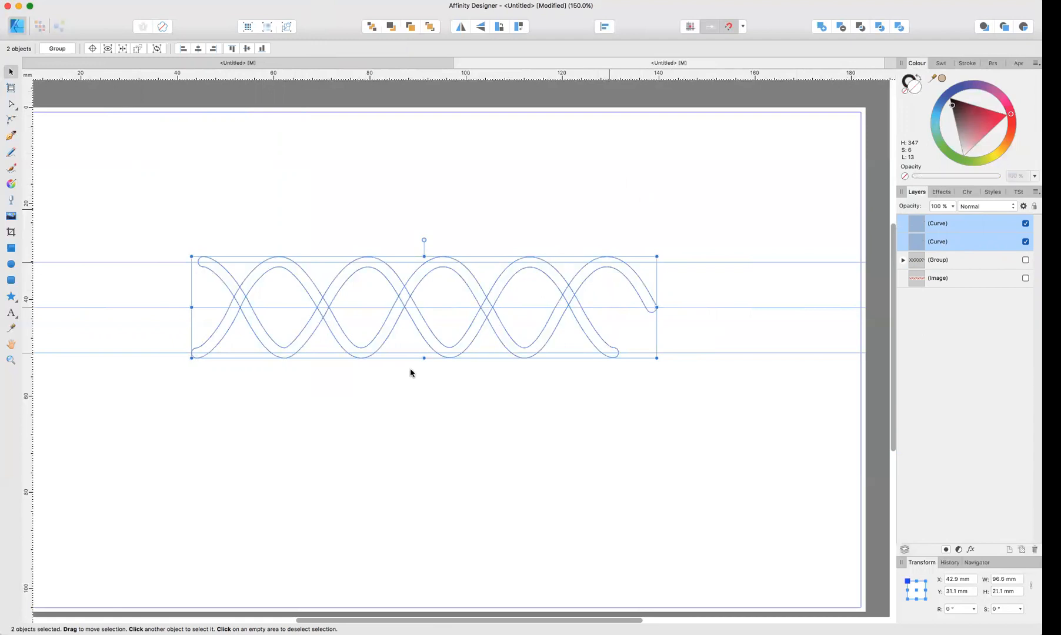
{"action": "left_click", "coordinate": [967, 64]}
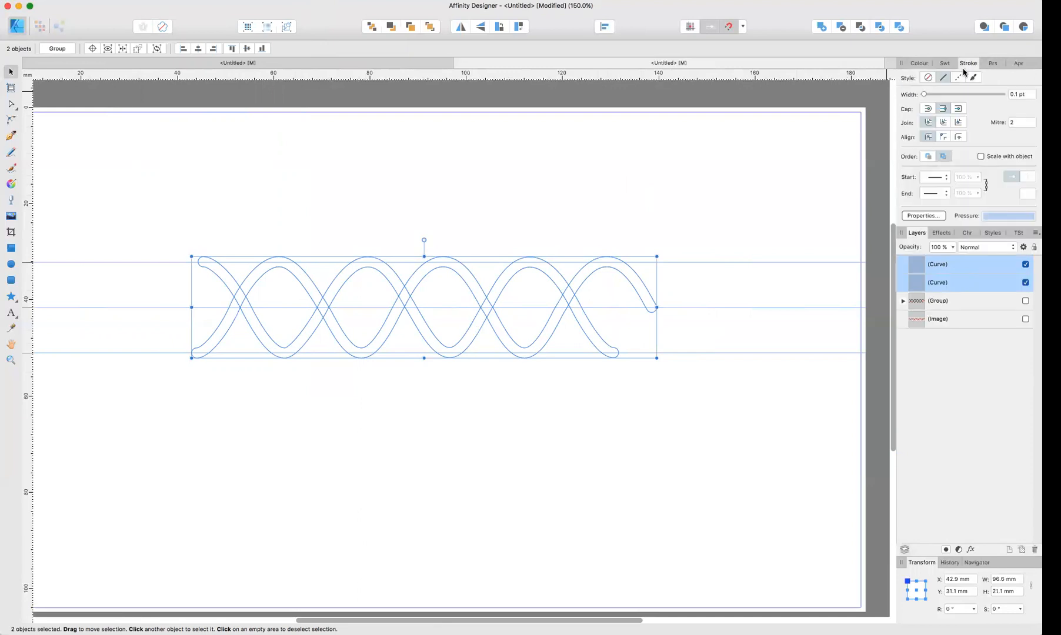
{"action": "left_click_drag", "start_coordinate": [922, 98], "coordinate": [938, 96]}
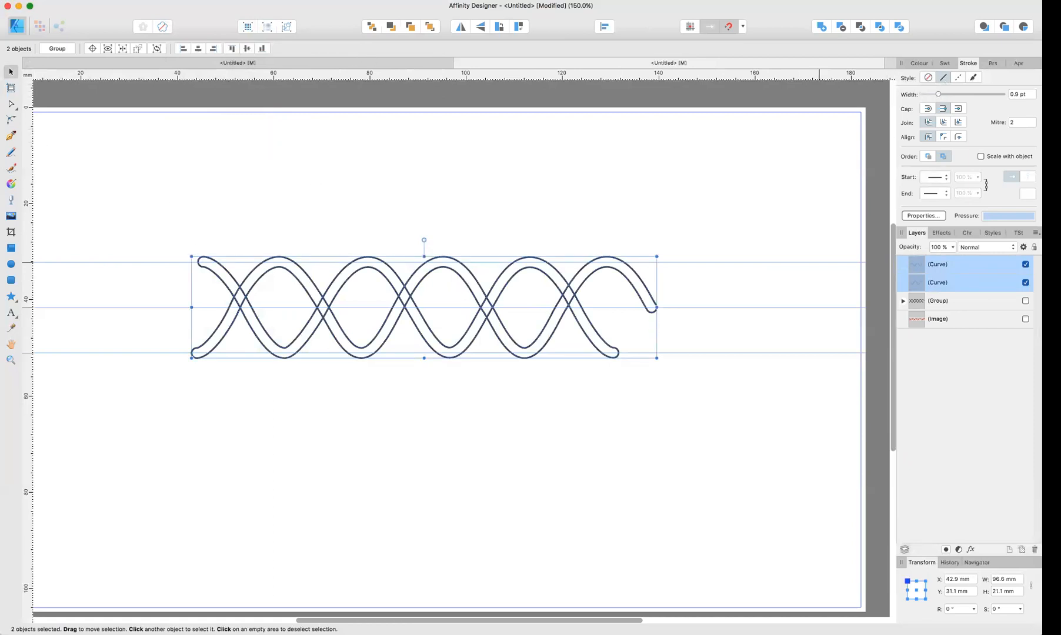
Step: Expand the strokes of both outlined wave curves into filled shapes
{"action": "left_click", "coordinate": [207, 0]}
{"action": "mouse_move", "coordinate": [241, 1]}
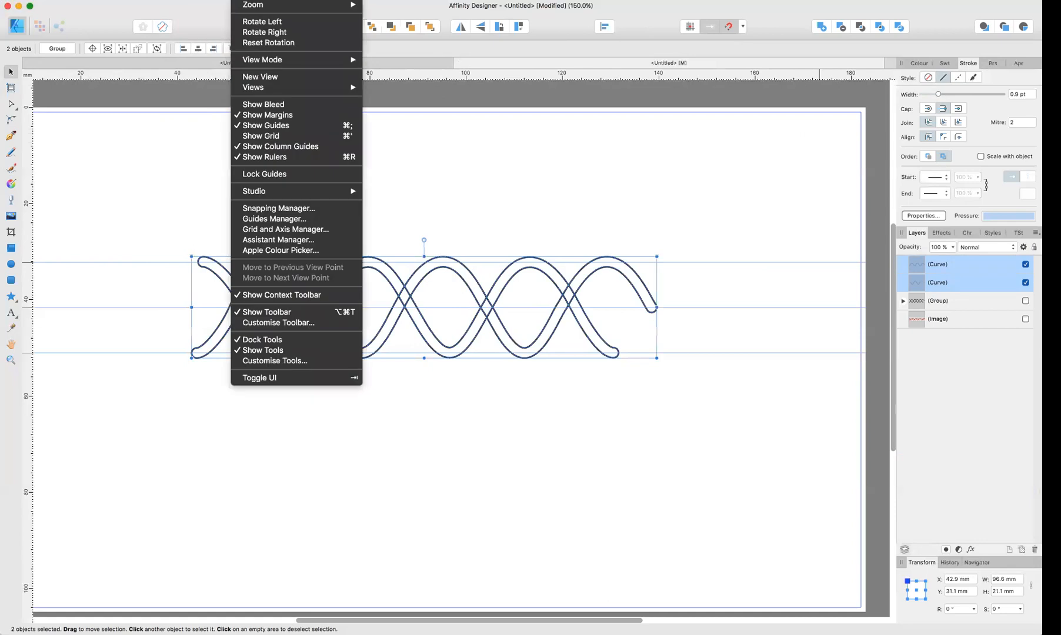
{"action": "mouse_move", "coordinate": [207, 0]}
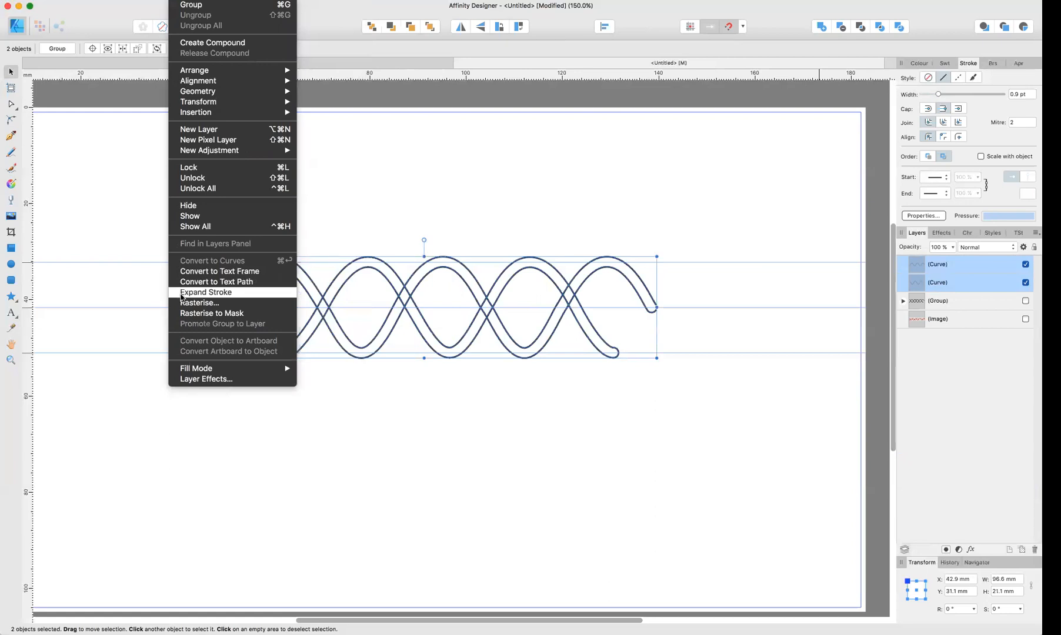
{"action": "left_click", "coordinate": [182, 293]}
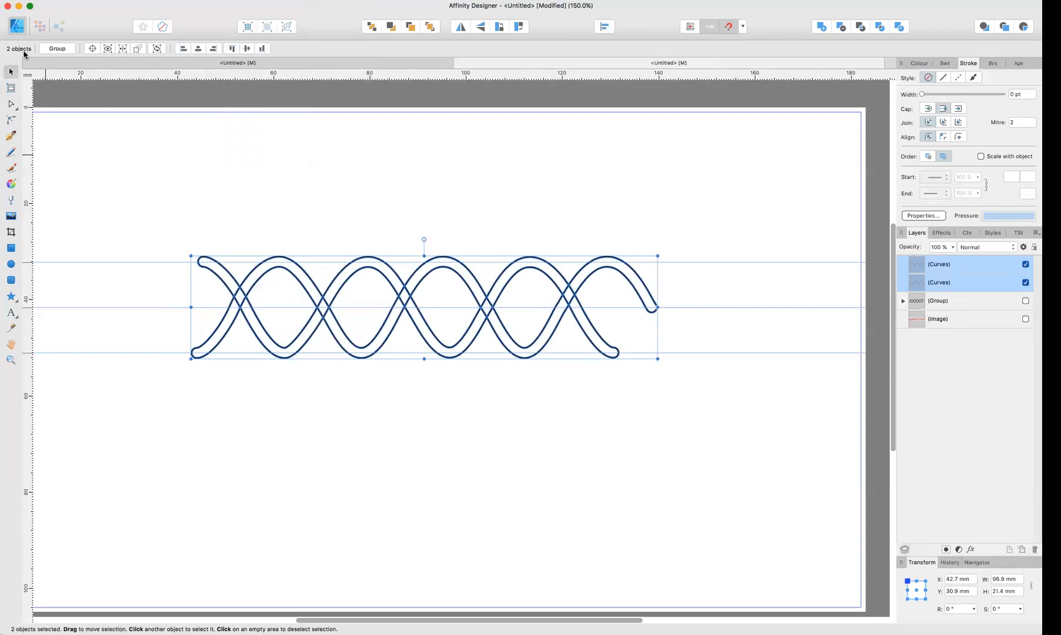
Step: Divide the two expanded wave outlines into separate pieces wherever they cross
{"action": "key", "text": "super+equal"}
{"action": "key", "text": "super+equal"}
{"action": "key", "text": "super+equal"}
{"action": "key", "text": "super+equal"}
{"action": "key", "text": "super+equal"}
{"action": "key", "text": "super+equal"}
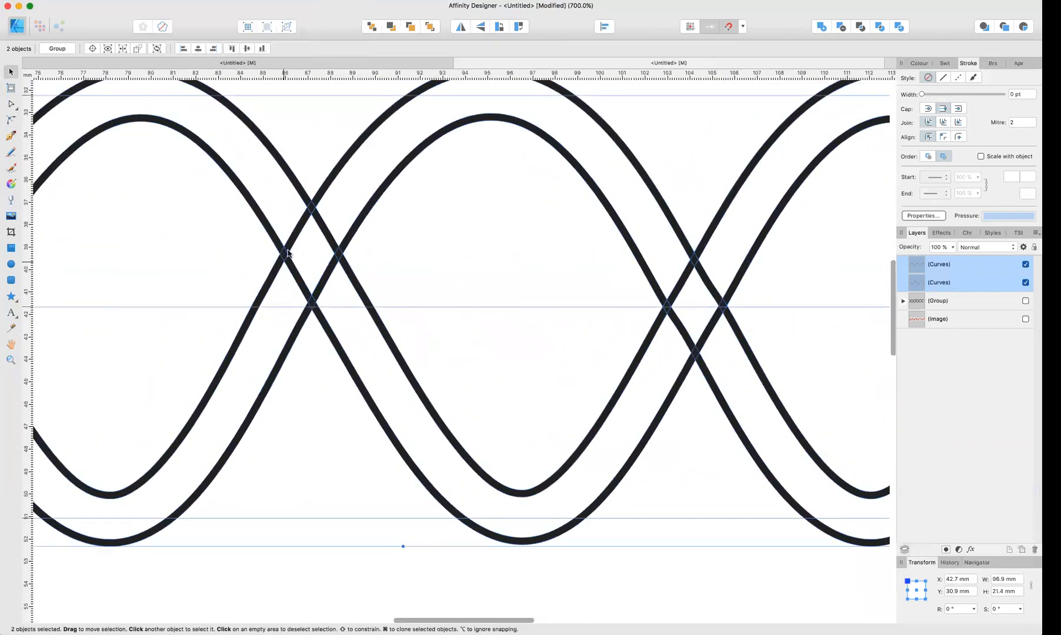
{"action": "left_click", "coordinate": [898, 27]}
{"action": "scroll", "coordinate": [440, 268], "scroll_direction": "left", "scroll_amount": 10}
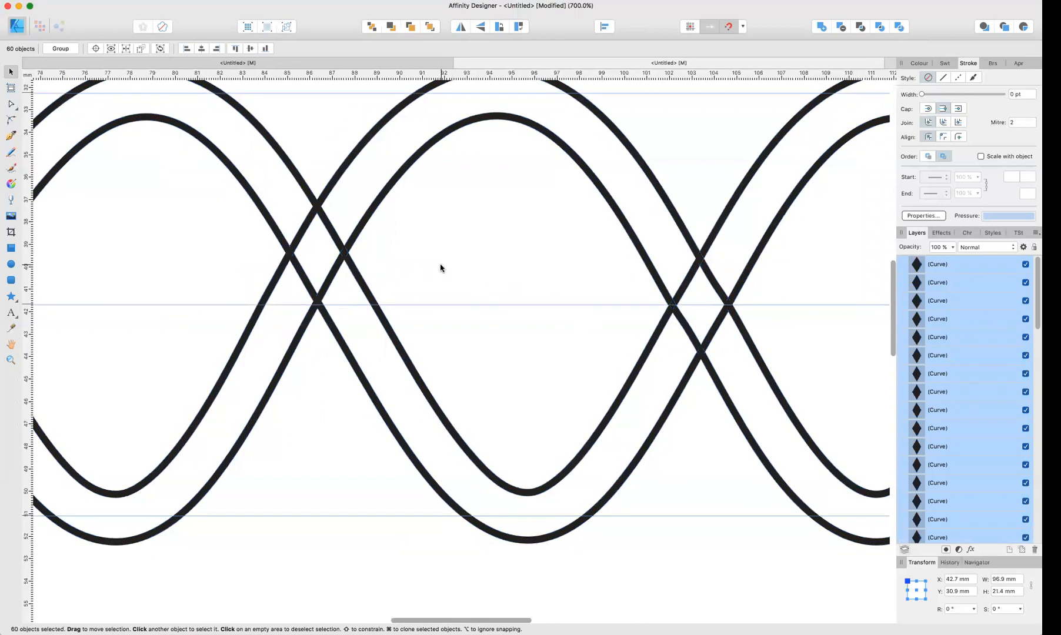
Step: Show the DNA reference image beneath the outlines and clear the selection of the divided pieces
{"action": "scroll", "coordinate": [440, 268], "scroll_direction": "down", "scroll_amount": 3}
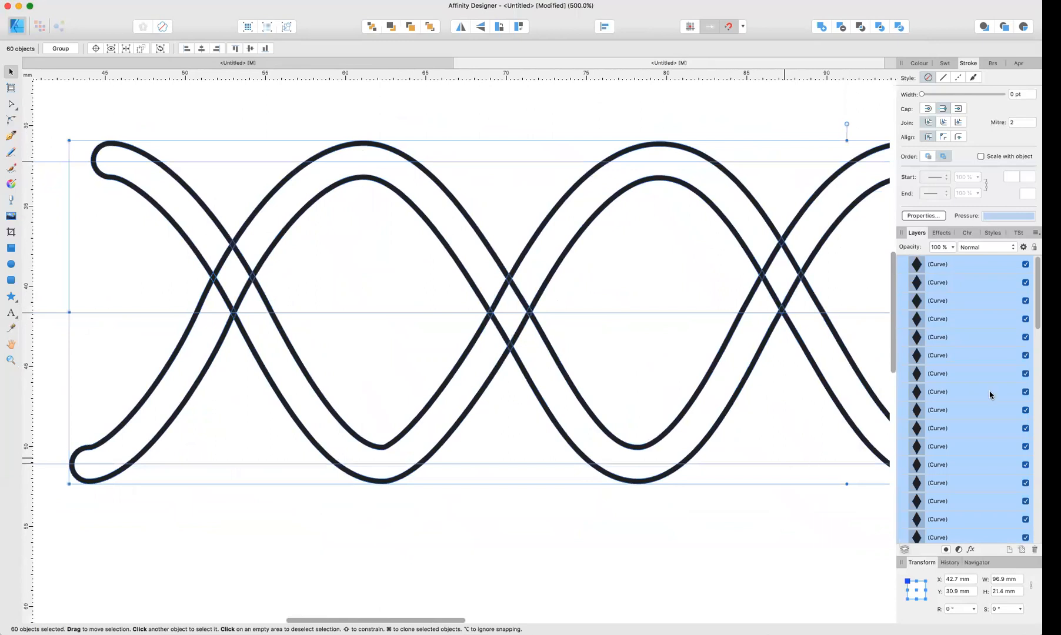
{"action": "scroll", "coordinate": [967, 399], "scroll_direction": "down", "scroll_amount": 15}
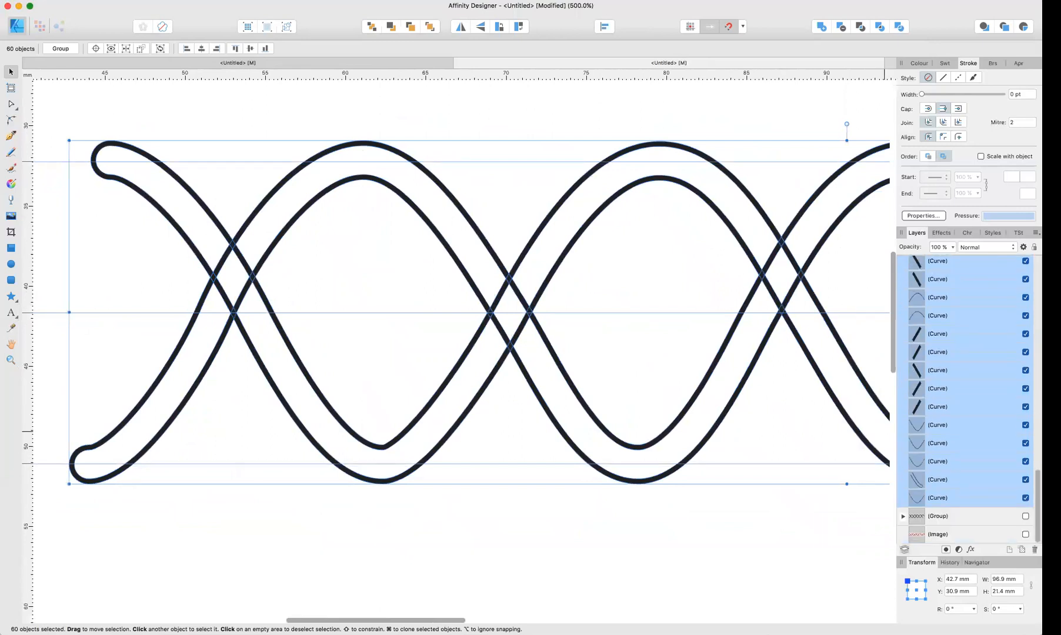
{"action": "left_click", "coordinate": [1025, 533]}
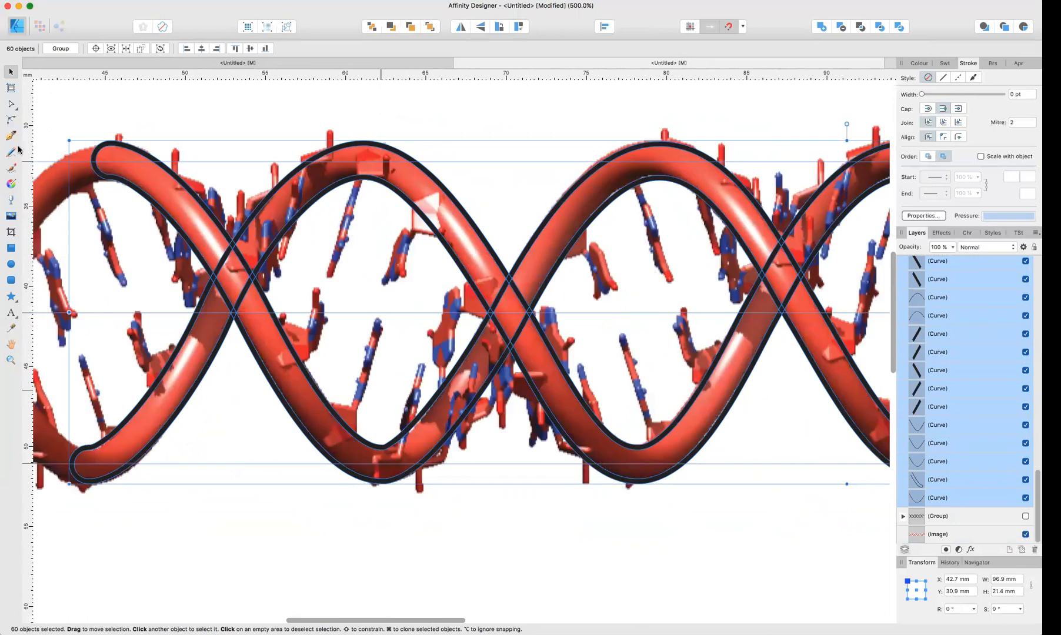
{"action": "left_click", "coordinate": [210, 136]}
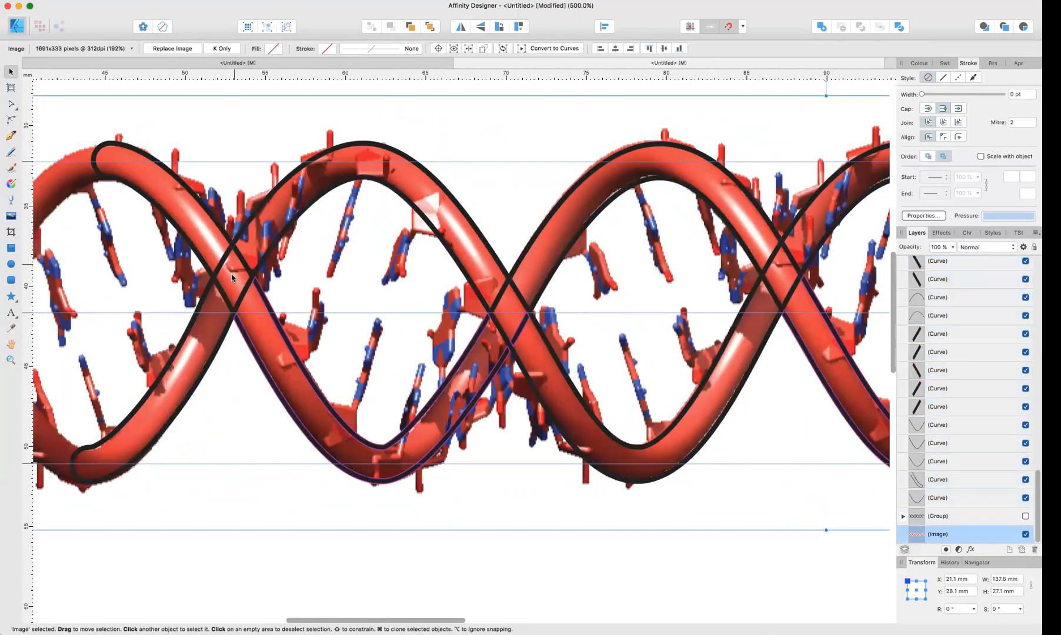
Step: Delete the rear strand's outline segments that run across the front strand at the helix's first and second crossings from the left
{"action": "left_click", "coordinate": [222, 262]}
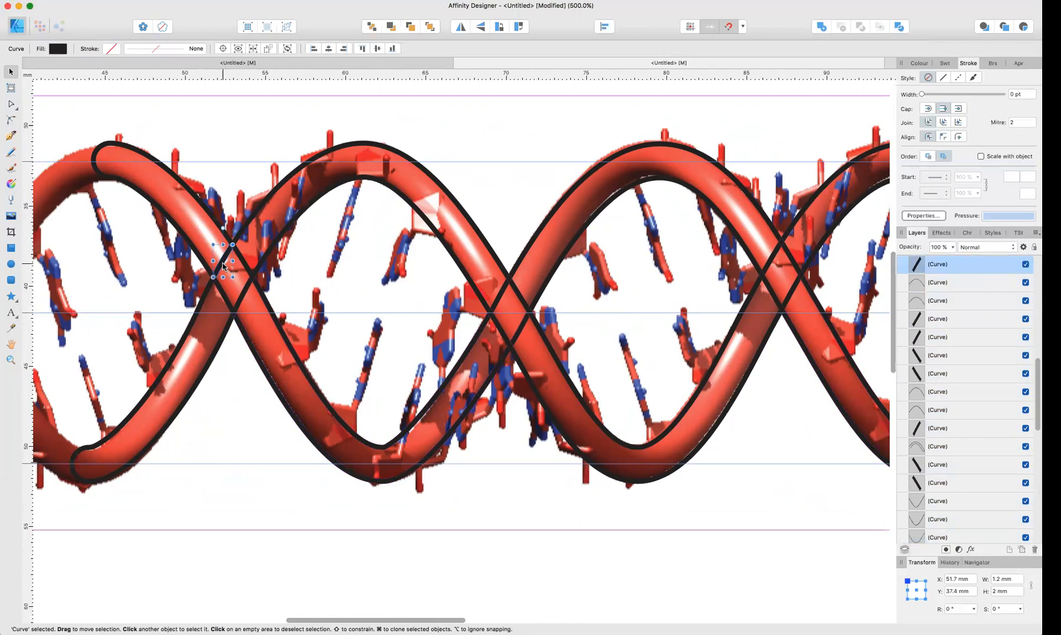
{"action": "left_click", "coordinate": [242, 296], "text": "shift"}
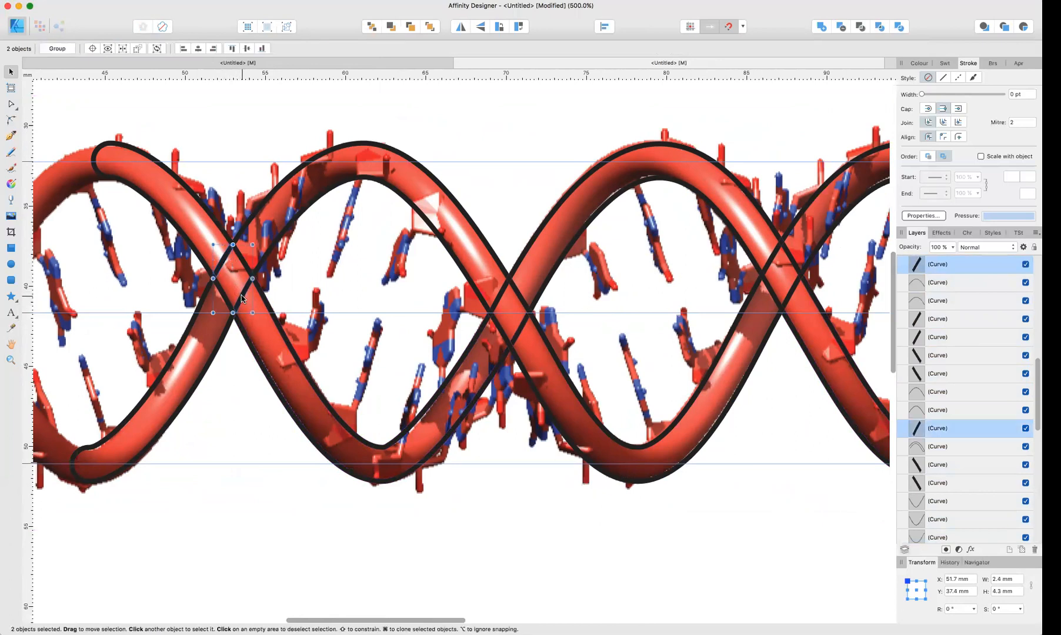
{"action": "left_click", "coordinate": [233, 275]}
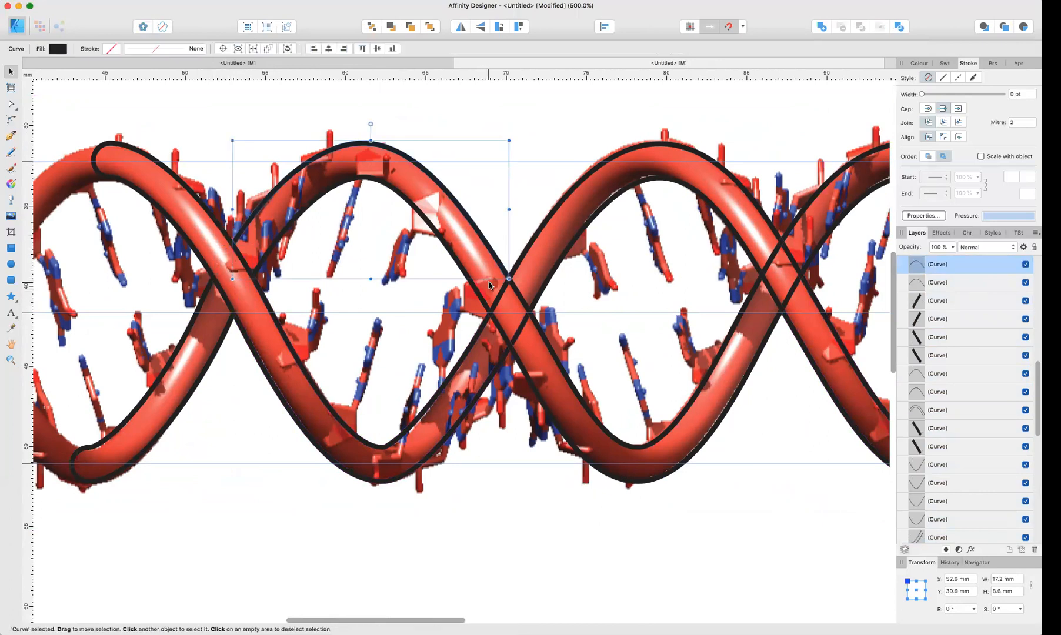
{"action": "left_click", "coordinate": [503, 300]}
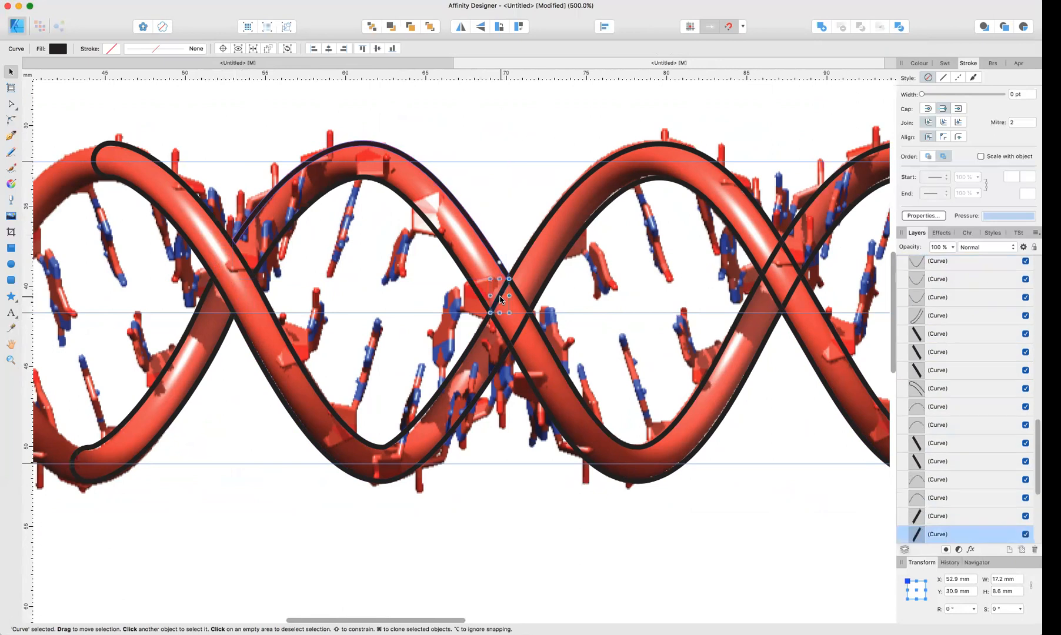
{"action": "left_click", "coordinate": [519, 329], "text": "shift"}
{"action": "key", "text": "Delete"}
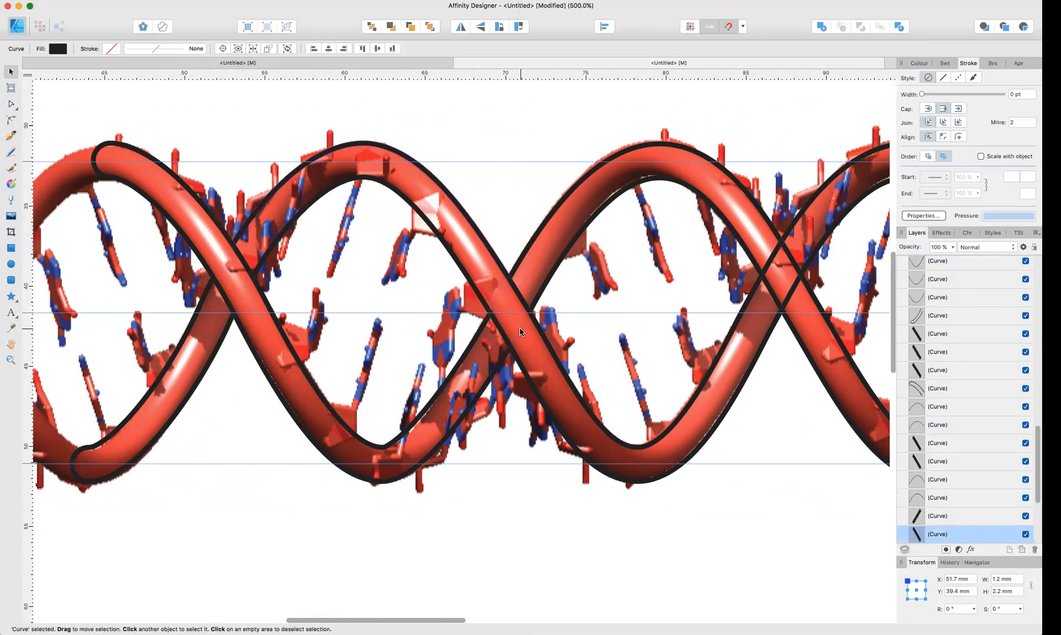
Step: Delete the rear strand's outline segments that run across the front strand at the third and fourth crossings
{"action": "scroll", "coordinate": [520, 328], "scroll_direction": "right", "scroll_amount": 4}
{"action": "scroll", "coordinate": [520, 331], "scroll_direction": "right", "scroll_amount": 4}
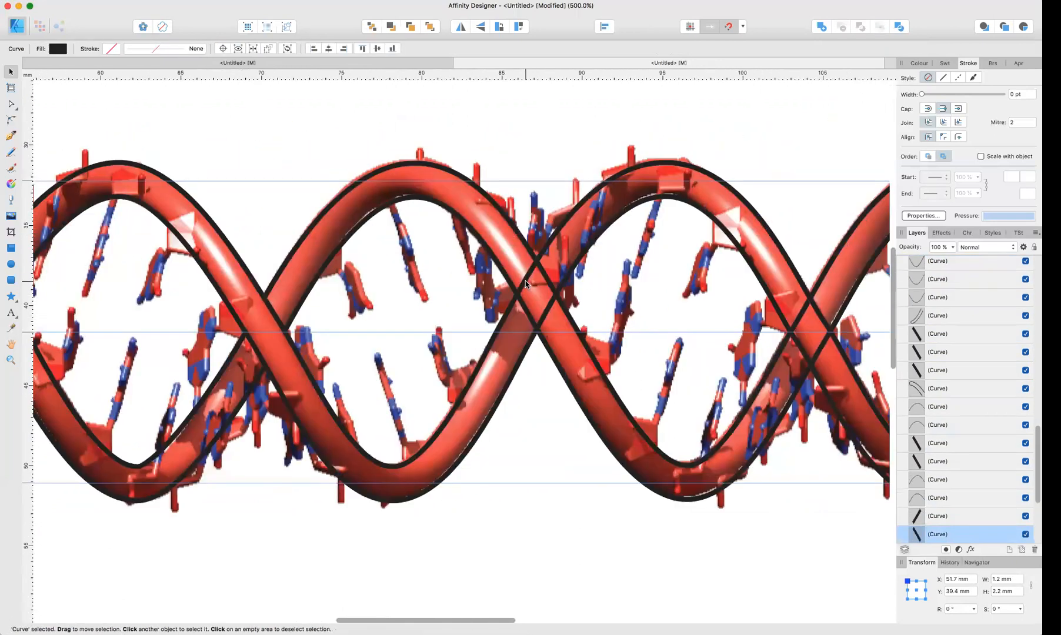
{"action": "left_click", "coordinate": [525, 280]}
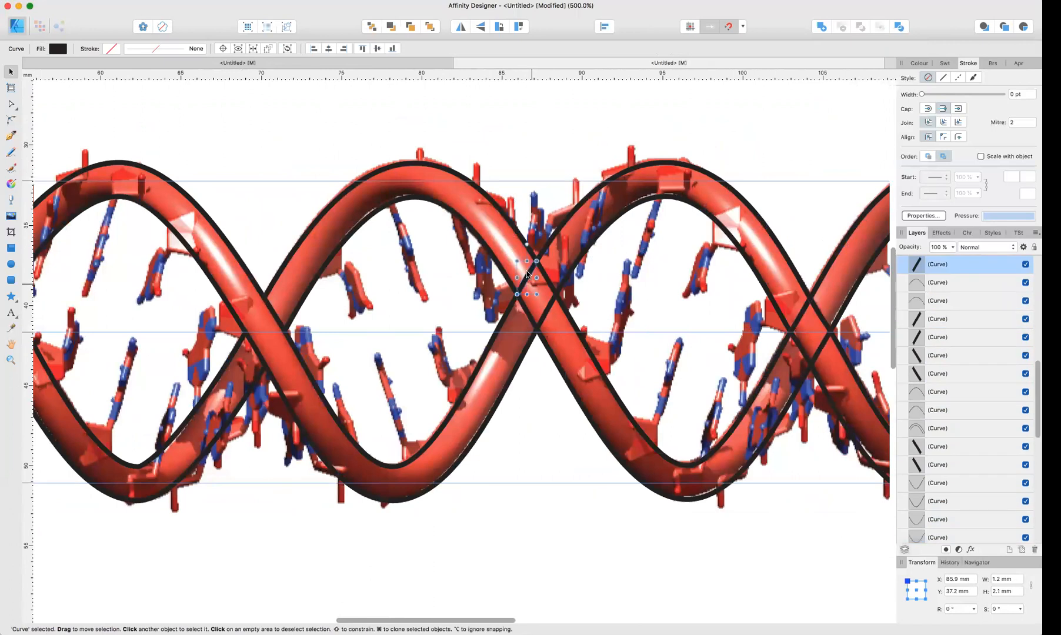
{"action": "left_click", "coordinate": [545, 318], "text": "shift"}
{"action": "key", "text": "Delete"}
{"action": "scroll", "coordinate": [546, 318], "scroll_direction": "right", "scroll_amount": 6}
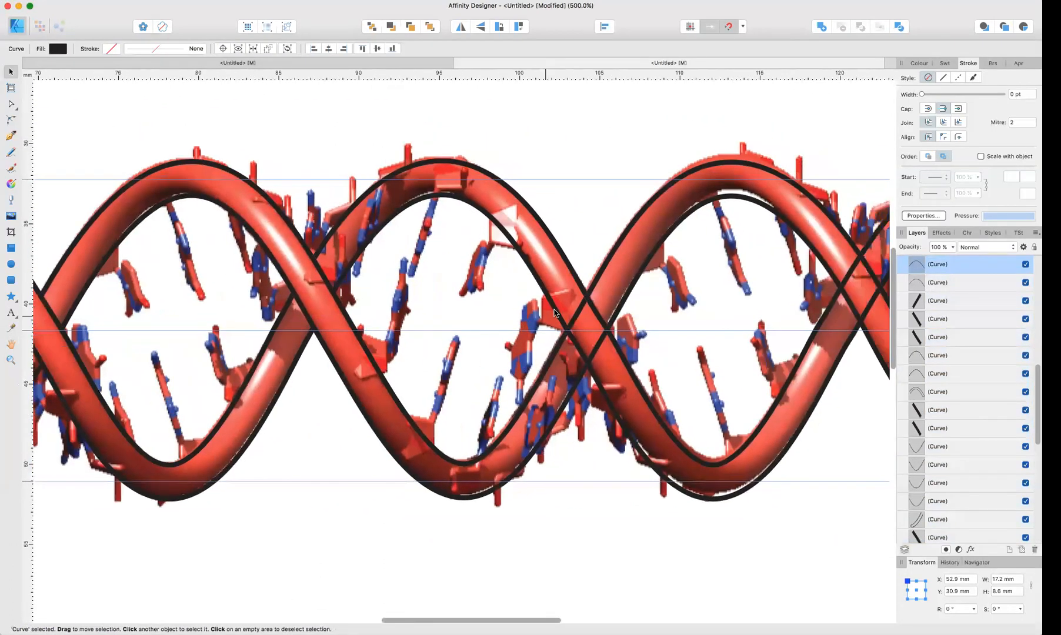
{"action": "left_click", "coordinate": [579, 315]}
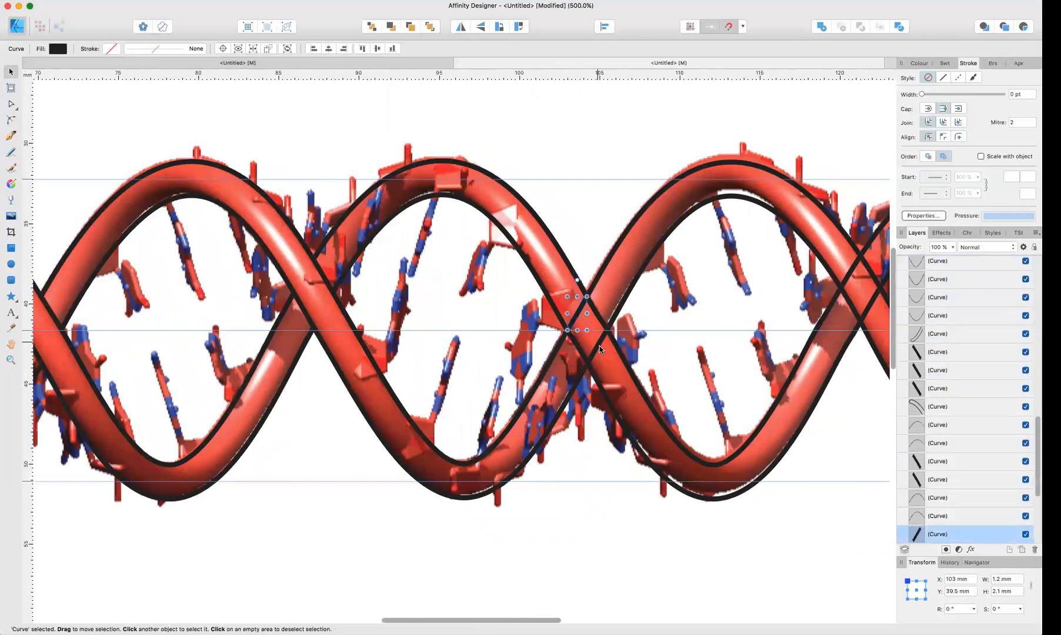
{"action": "key", "text": "Delete"}
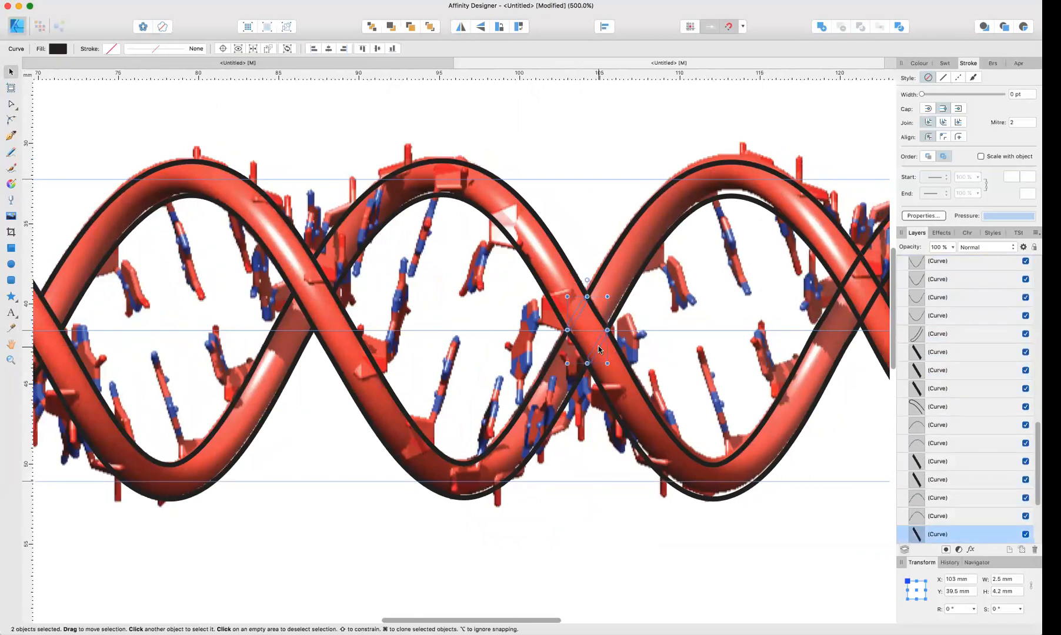
Step: Delete the rear strand's two outline segments that run across the front strand at the fifth crossing
{"action": "scroll", "coordinate": [599, 346], "scroll_direction": "right", "scroll_amount": 6}
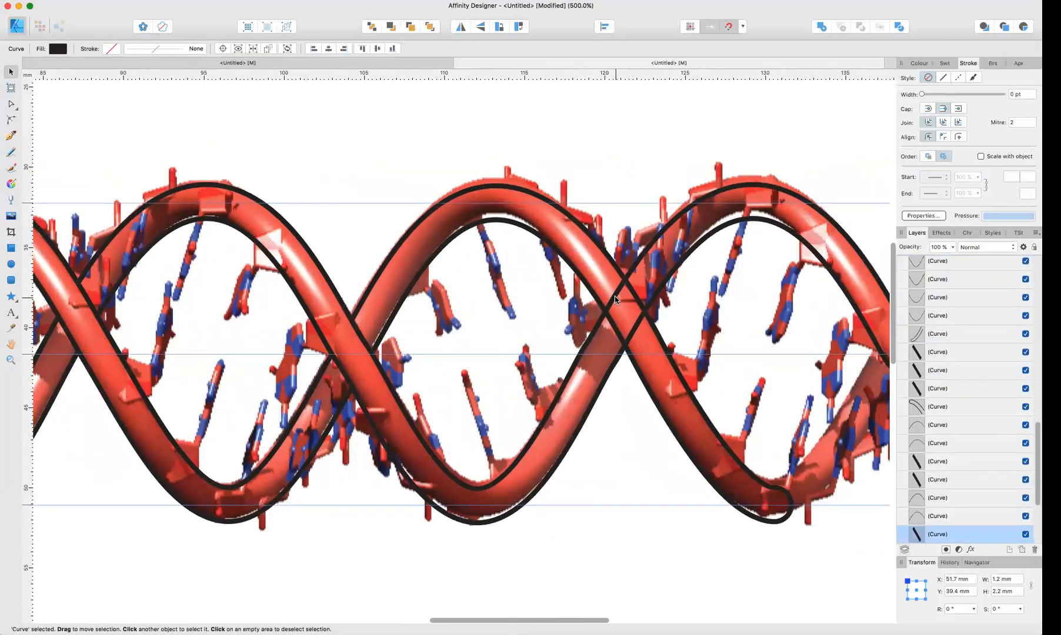
{"action": "left_click", "coordinate": [614, 295]}
{"action": "left_click", "coordinate": [636, 326], "text": "shift"}
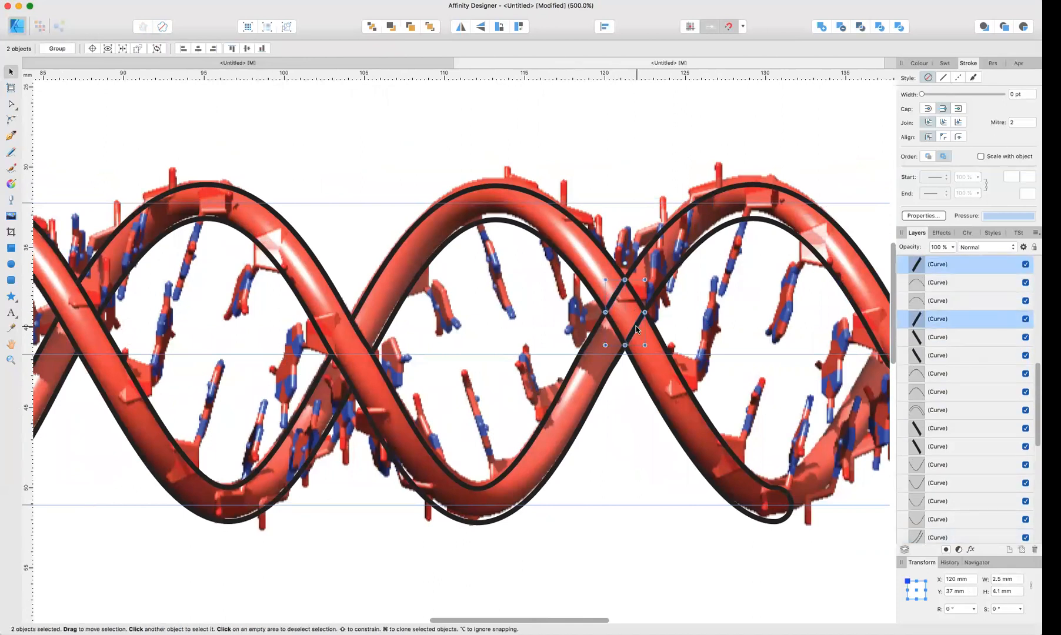
{"action": "key", "text": "Delete"}
Step: Select all the divided outline pieces, including the small diamond-shaped ones, and group them
{"action": "scroll", "coordinate": [635, 326], "scroll_direction": "right", "scroll_amount": 6}
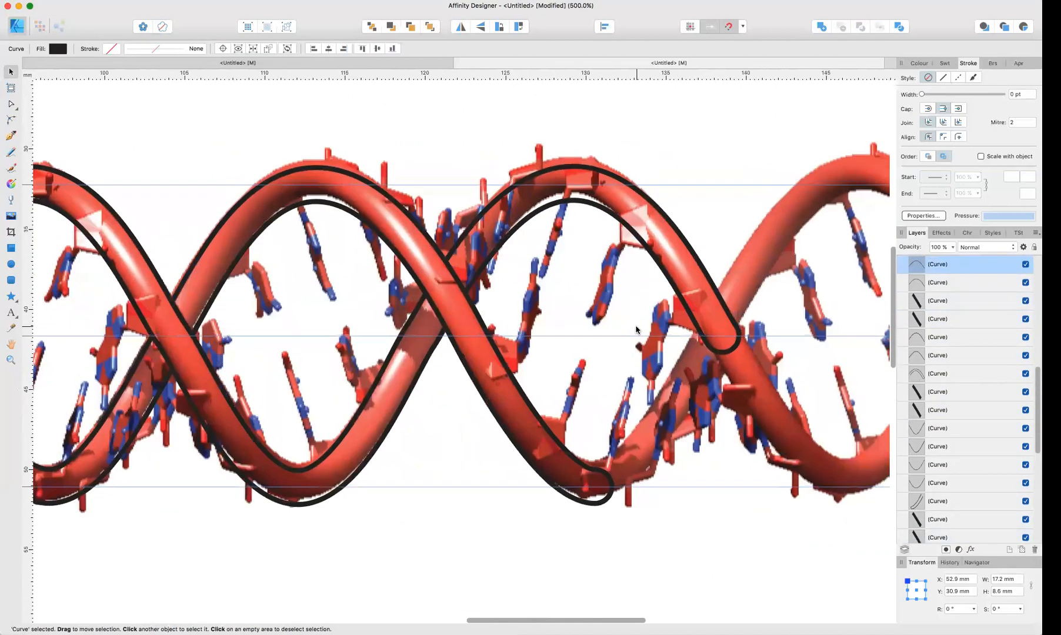
{"action": "scroll", "coordinate": [635, 330], "scroll_direction": "down", "scroll_amount": 6}
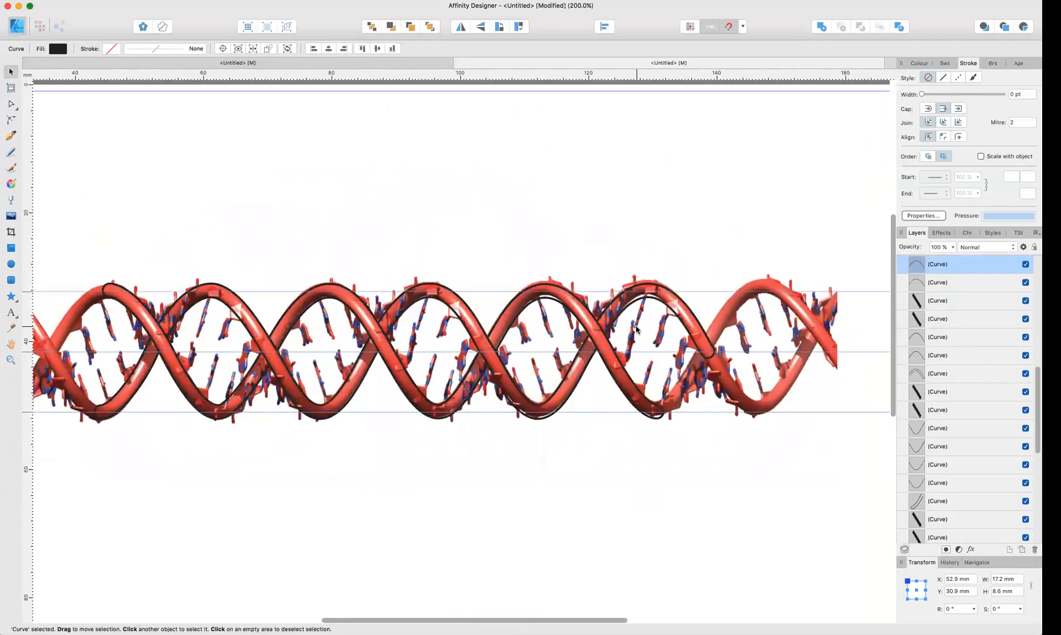
{"action": "scroll", "coordinate": [974, 321], "scroll_direction": "down", "scroll_amount": 8}
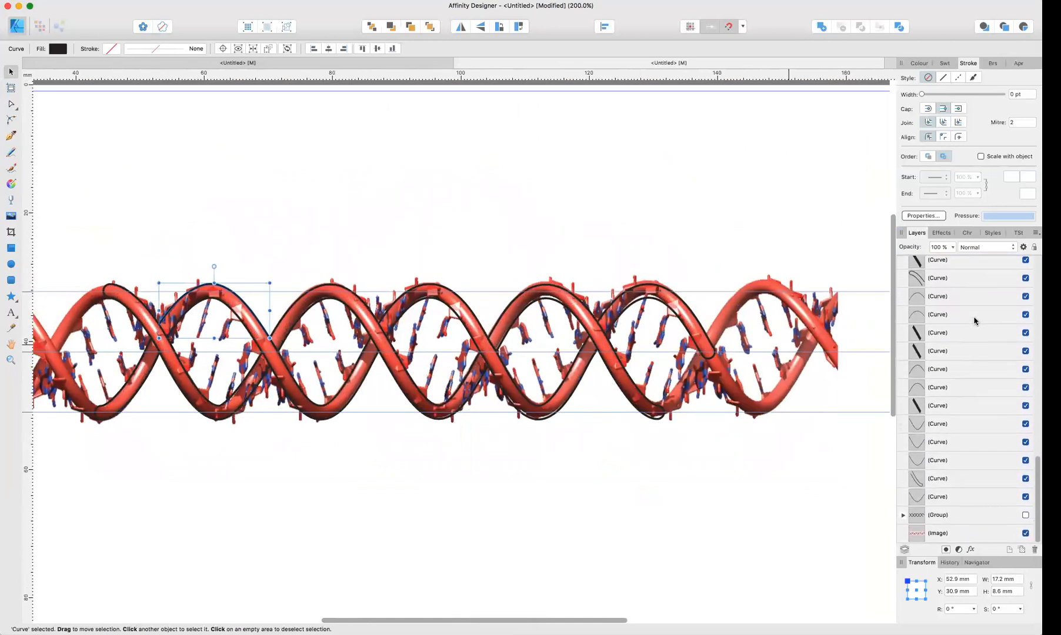
{"action": "left_click", "coordinate": [967, 498], "text": "shift"}
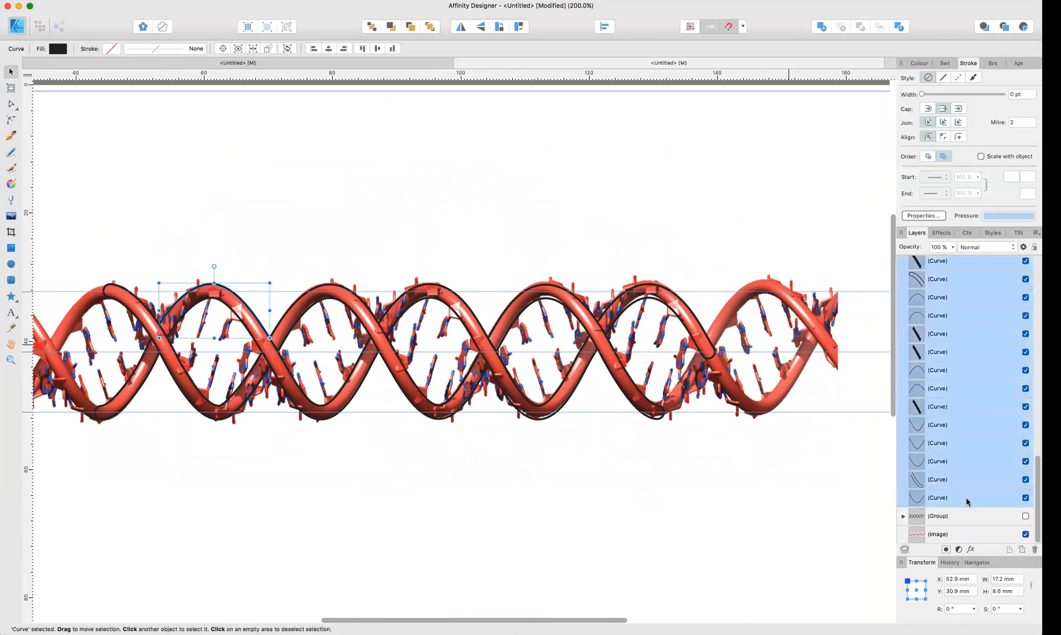
{"action": "scroll", "coordinate": [952, 470], "scroll_direction": "up", "scroll_amount": 5}
{"action": "scroll", "coordinate": [943, 464], "scroll_direction": "up", "scroll_amount": 5}
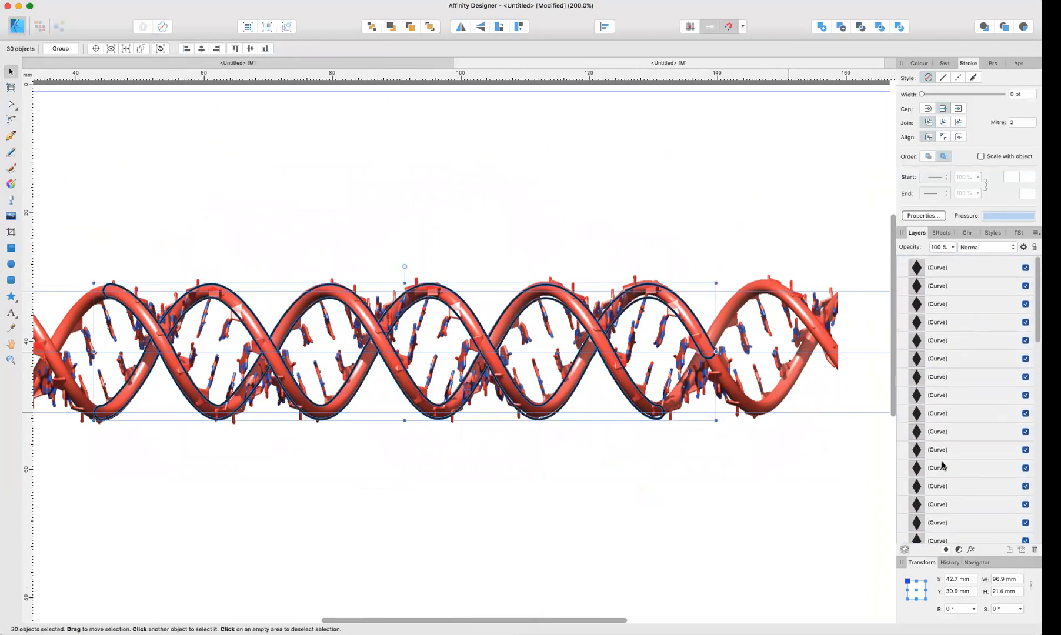
{"action": "left_click", "coordinate": [938, 266]}
{"action": "scroll", "coordinate": [955, 318], "scroll_direction": "down", "scroll_amount": 10}
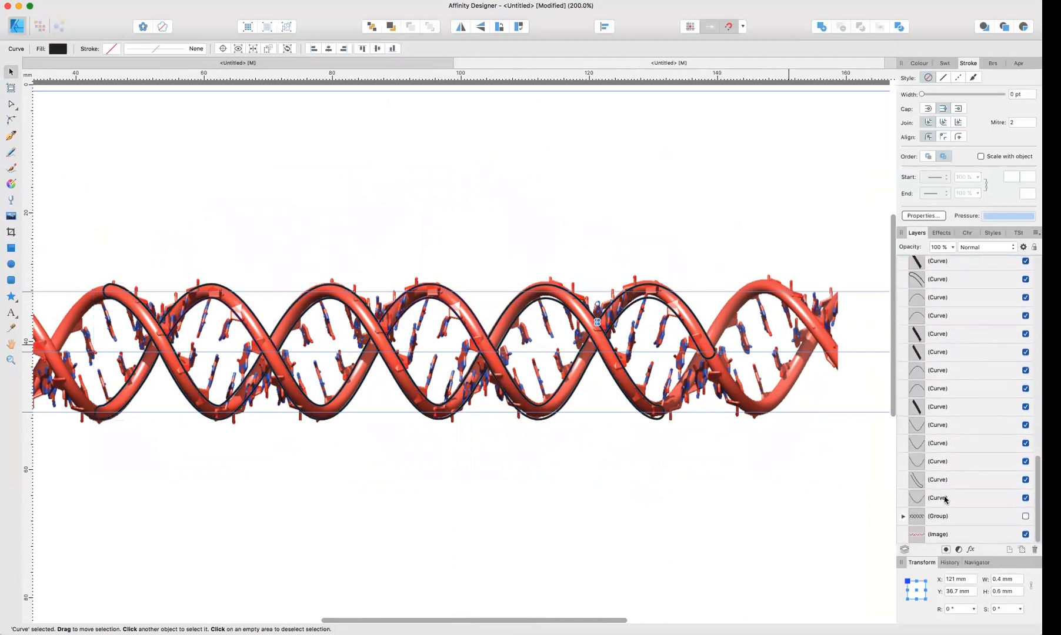
{"action": "left_click", "coordinate": [945, 499], "text": "shift"}
{"action": "left_click", "coordinate": [218, 2]}
{"action": "left_click", "coordinate": [194, 4]}
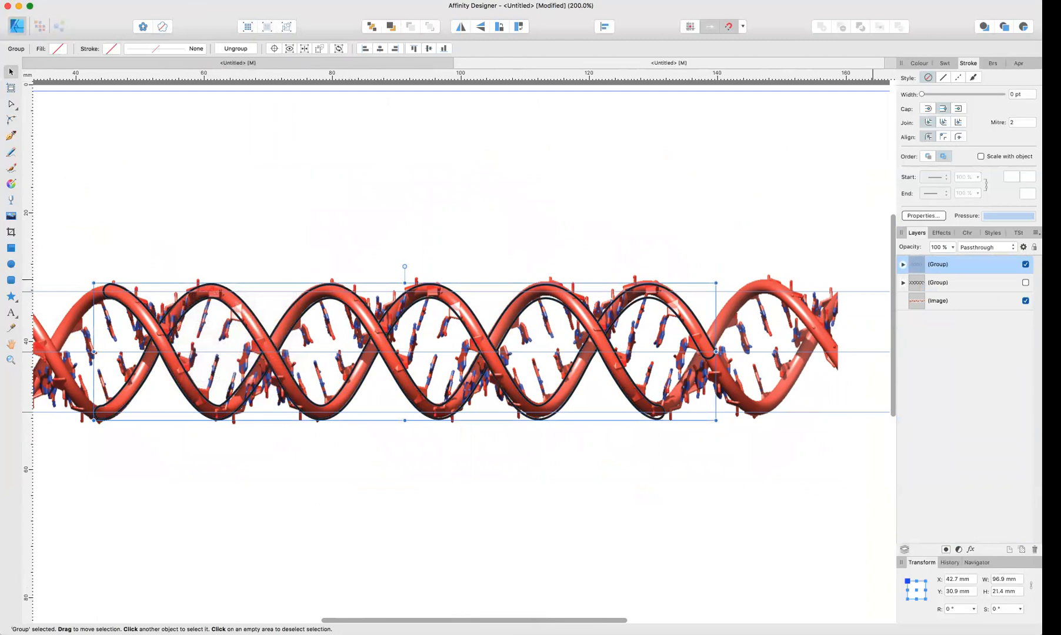
Step: Hide the reference image and the outline group, leaving the solid black strand group shown and selected
{"action": "left_click", "coordinate": [1025, 265]}
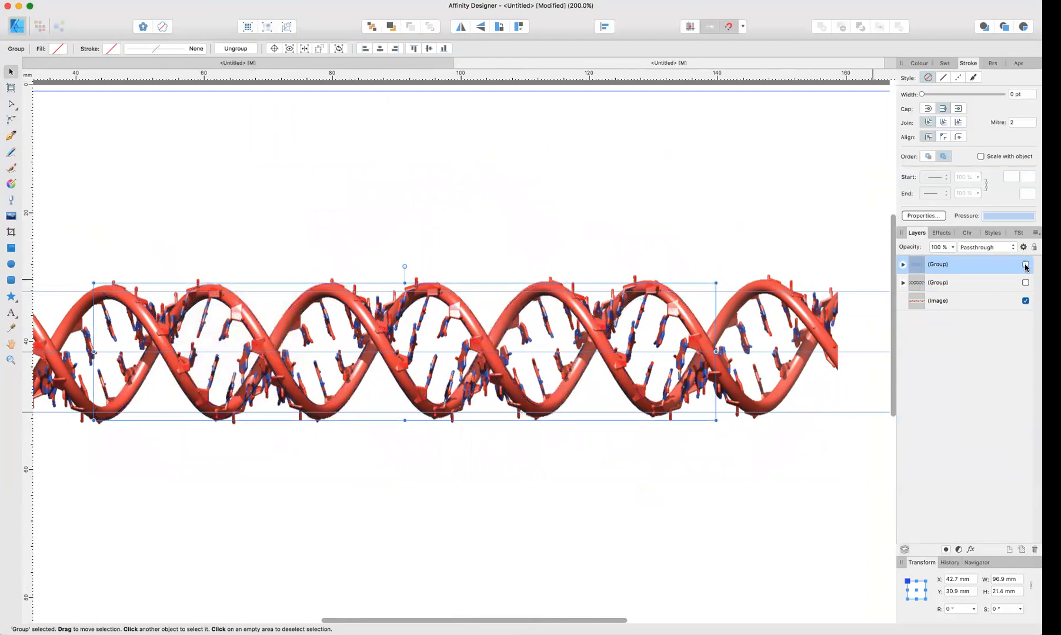
{"action": "left_click", "coordinate": [1025, 302]}
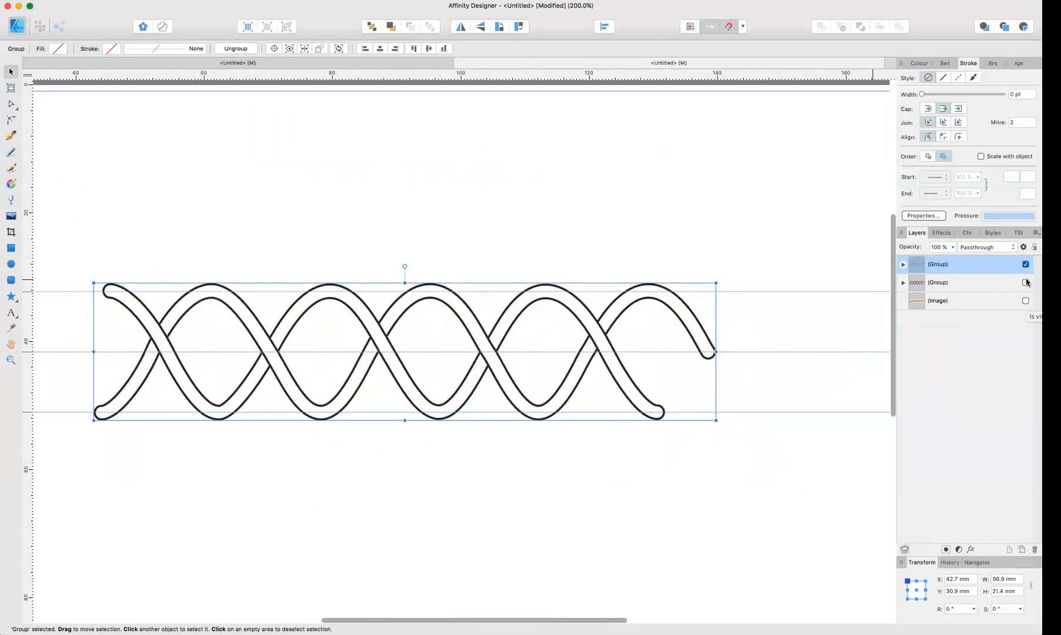
{"action": "left_click", "coordinate": [1026, 282]}
{"action": "left_click", "coordinate": [951, 284]}
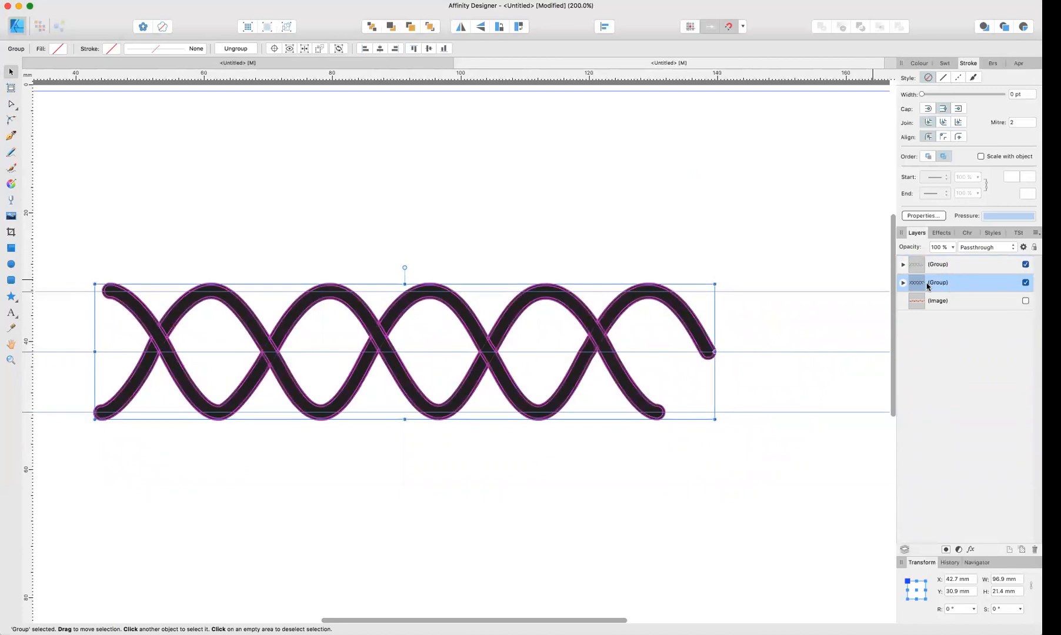
{"action": "left_click", "coordinate": [1025, 265]}
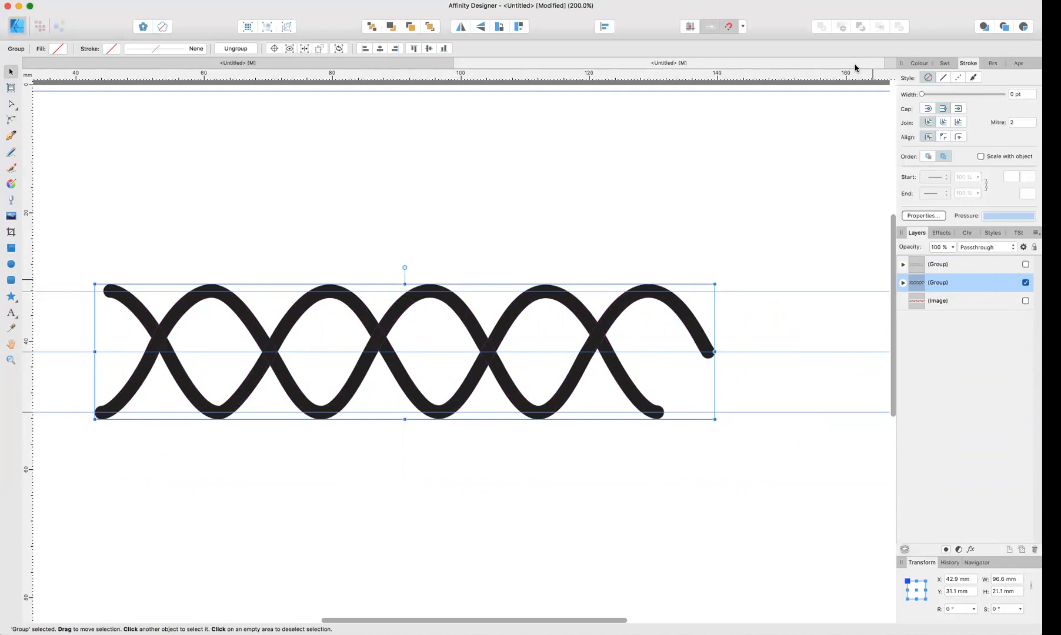
Step: Fill the solid strand group with blue (H 237, S 100, L 50) and check it beneath the outline group
{"action": "left_click", "coordinate": [919, 63]}
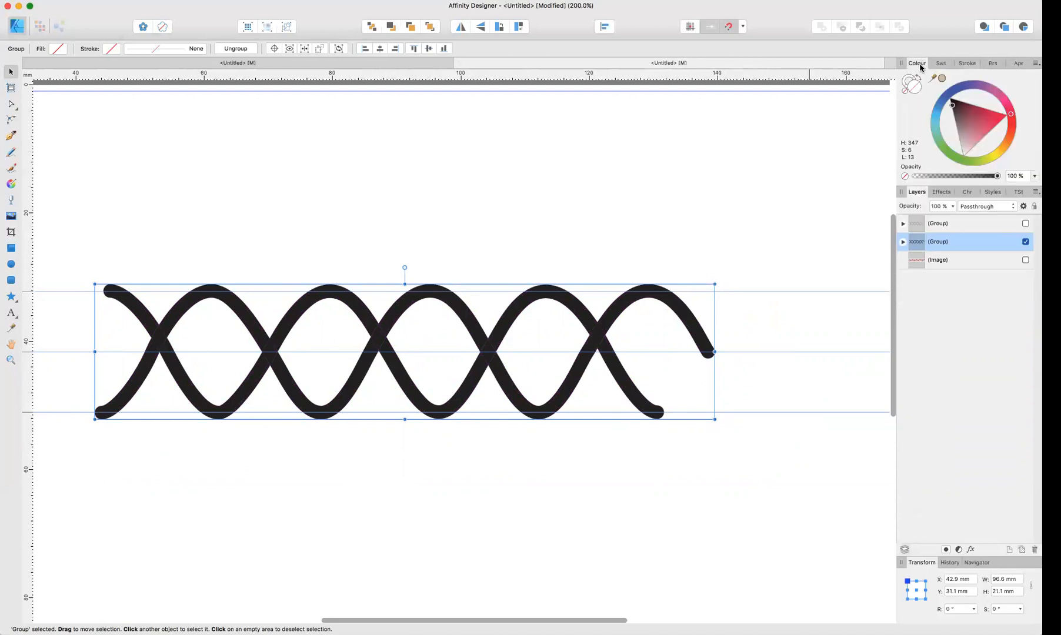
{"action": "left_click", "coordinate": [953, 92]}
{"action": "left_click_drag", "start_coordinate": [958, 141], "coordinate": [953, 93]}
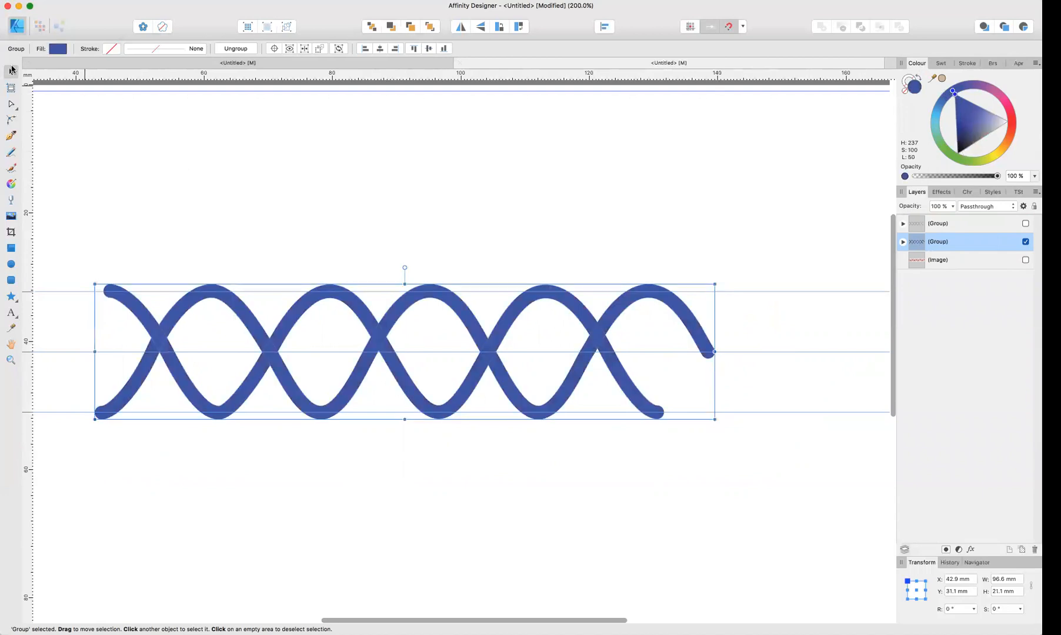
{"action": "left_click", "coordinate": [104, 164]}
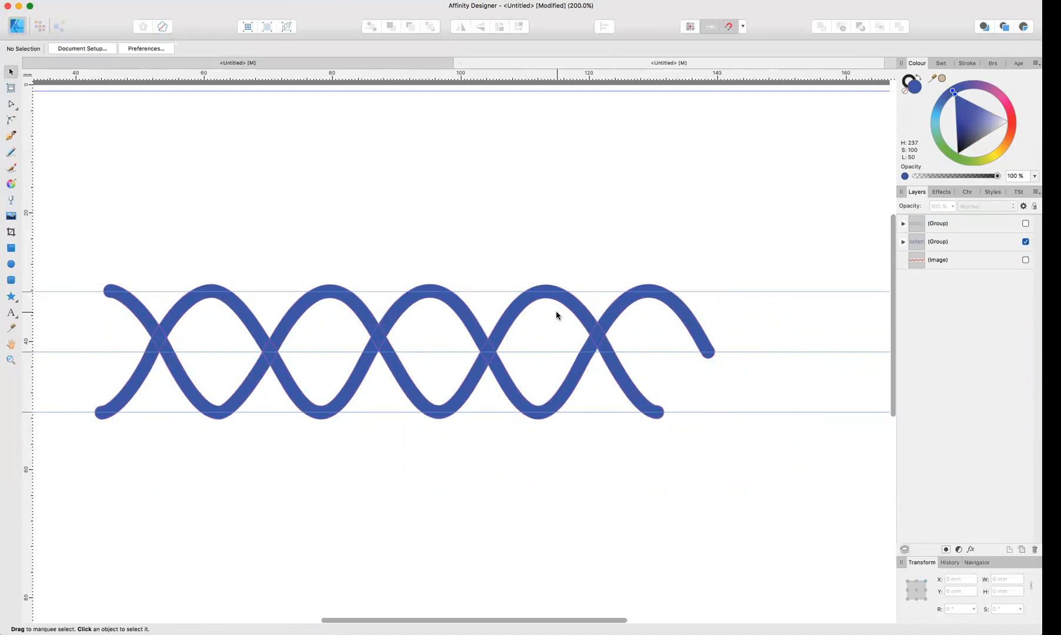
{"action": "left_click", "coordinate": [1025, 223]}
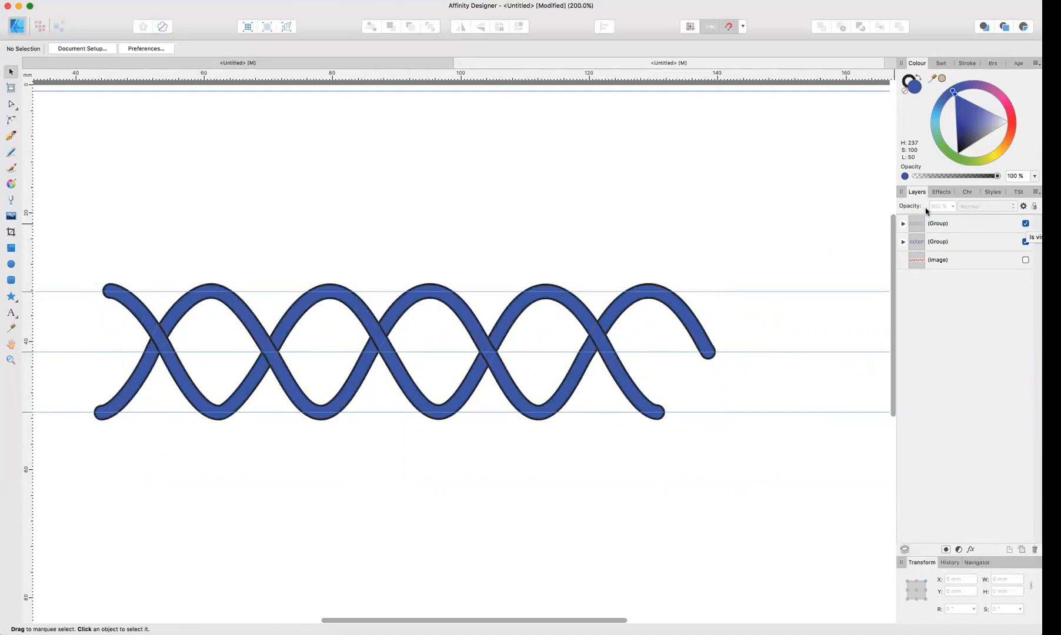
{"action": "left_click", "coordinate": [1025, 224]}
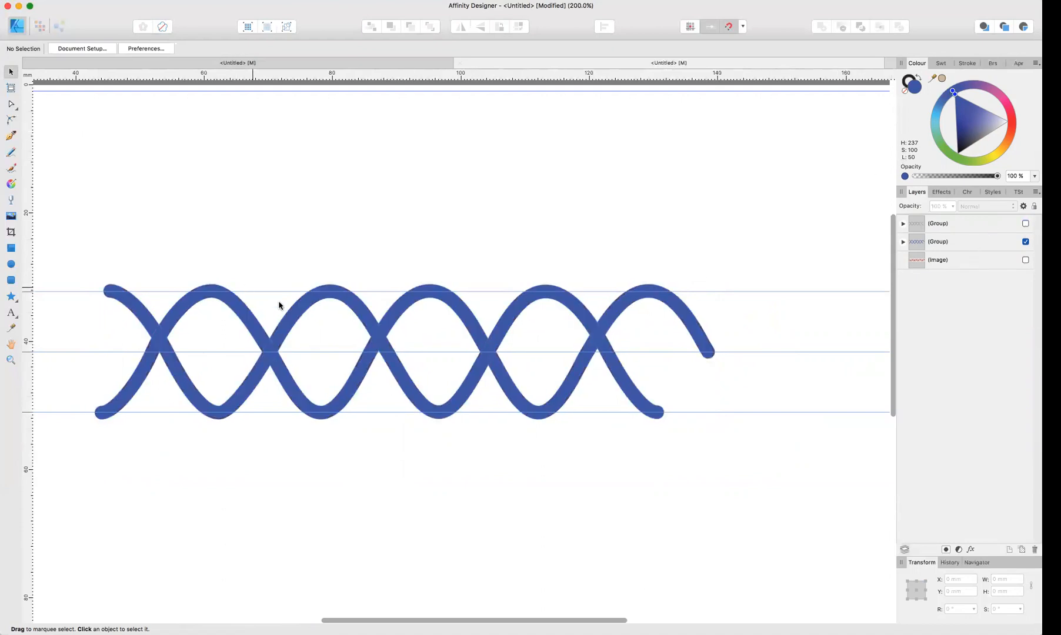
Step: Select every piece of the strand that starts at the upper left, including its crossing diamonds, and group them within the blue group
{"action": "left_click", "coordinate": [141, 315]}
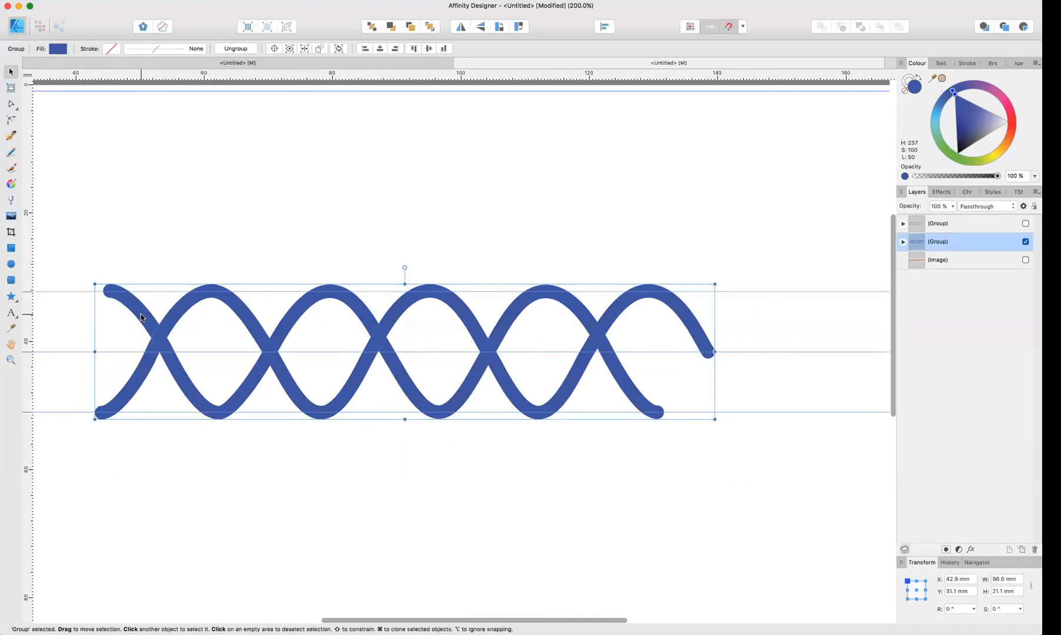
{"action": "left_click", "coordinate": [141, 314]}
{"action": "left_click", "coordinate": [160, 342], "text": "shift"}
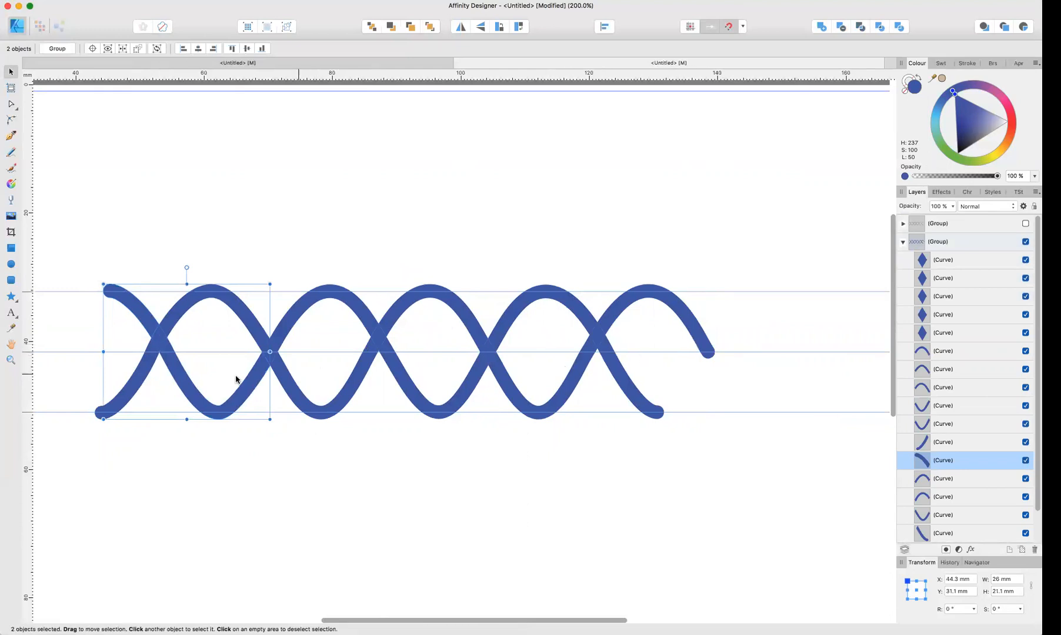
{"action": "left_click", "coordinate": [160, 347], "text": "shift"}
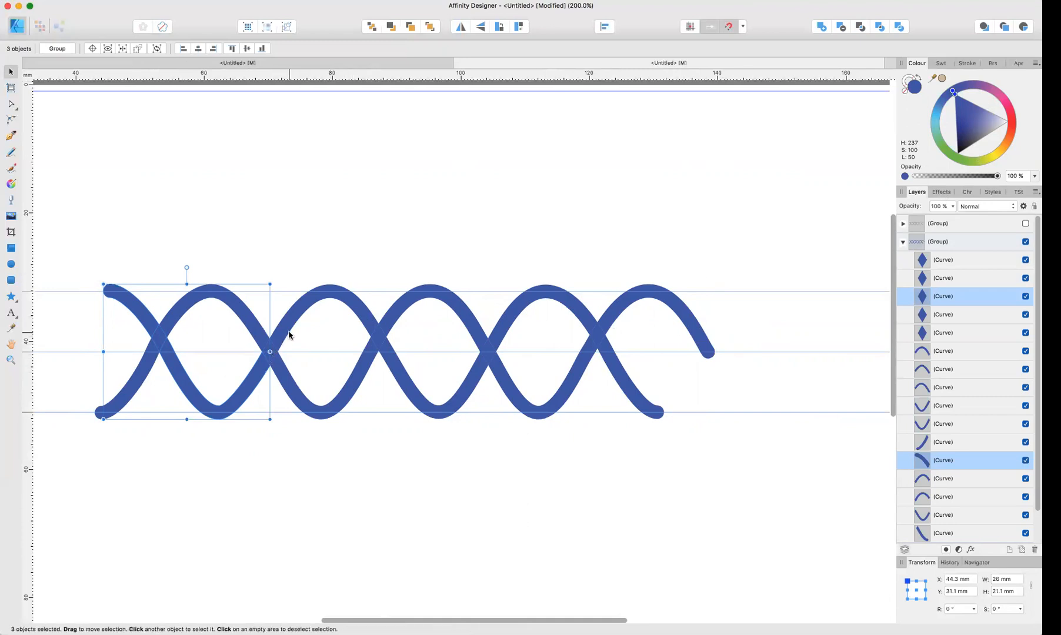
{"action": "left_click", "coordinate": [377, 339], "text": "shift"}
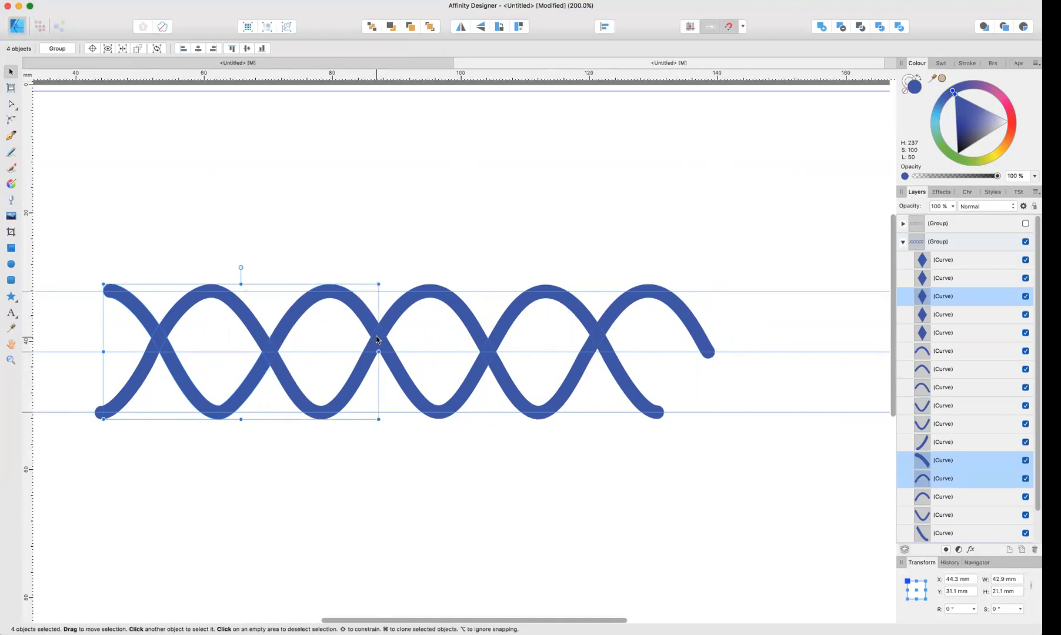
{"action": "left_click", "coordinate": [393, 365], "text": "shift"}
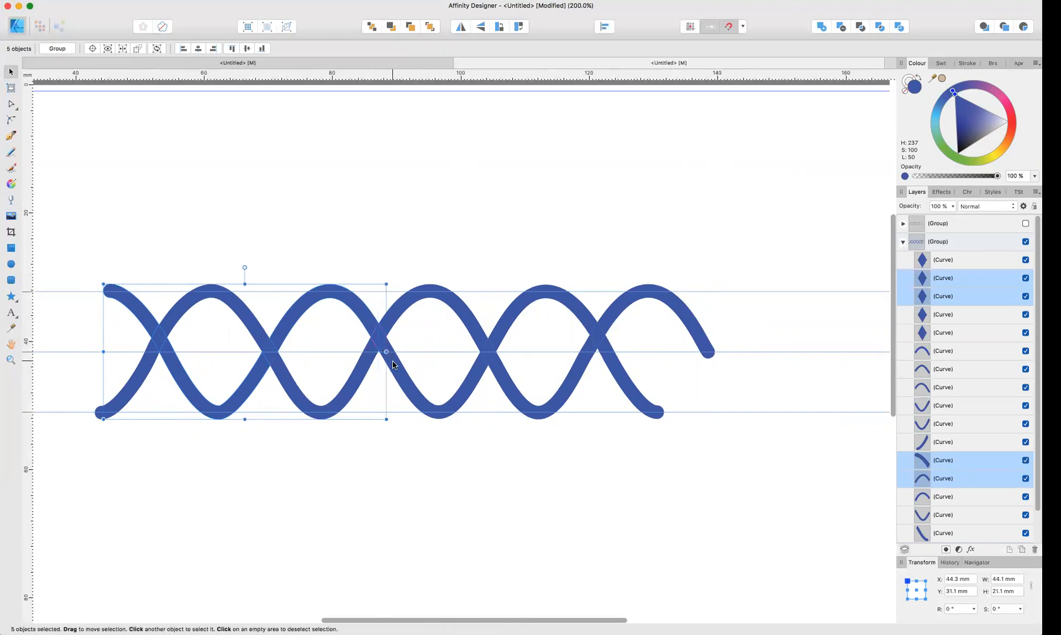
{"action": "left_click", "coordinate": [394, 366], "text": "shift"}
{"action": "left_click", "coordinate": [510, 323], "text": "shift"}
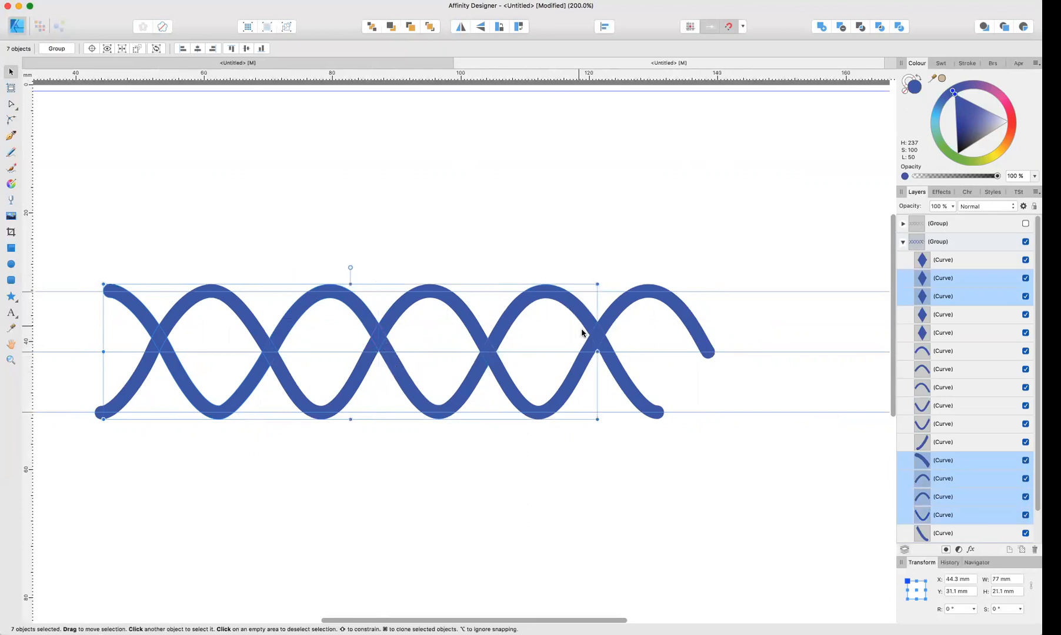
{"action": "left_click", "coordinate": [595, 333], "text": "shift"}
{"action": "left_click", "coordinate": [621, 373], "text": "shift"}
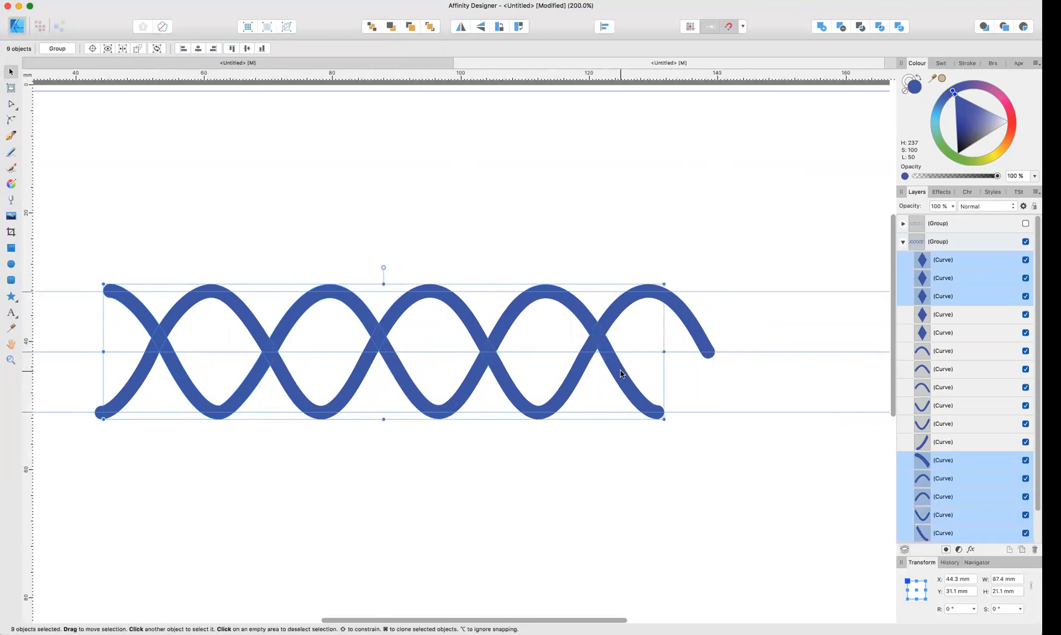
{"action": "key", "text": "super+g"}
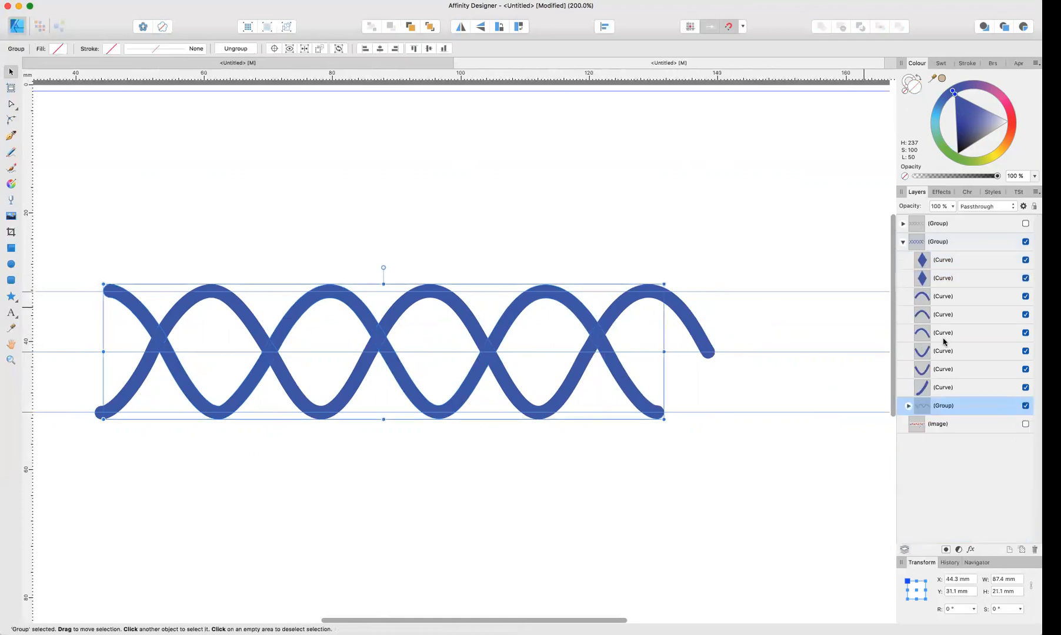
Step: Fill the newly grouped strand with red (H 344, S 100, L 50) and show the outline group over it
{"action": "left_click", "coordinate": [1013, 114]}
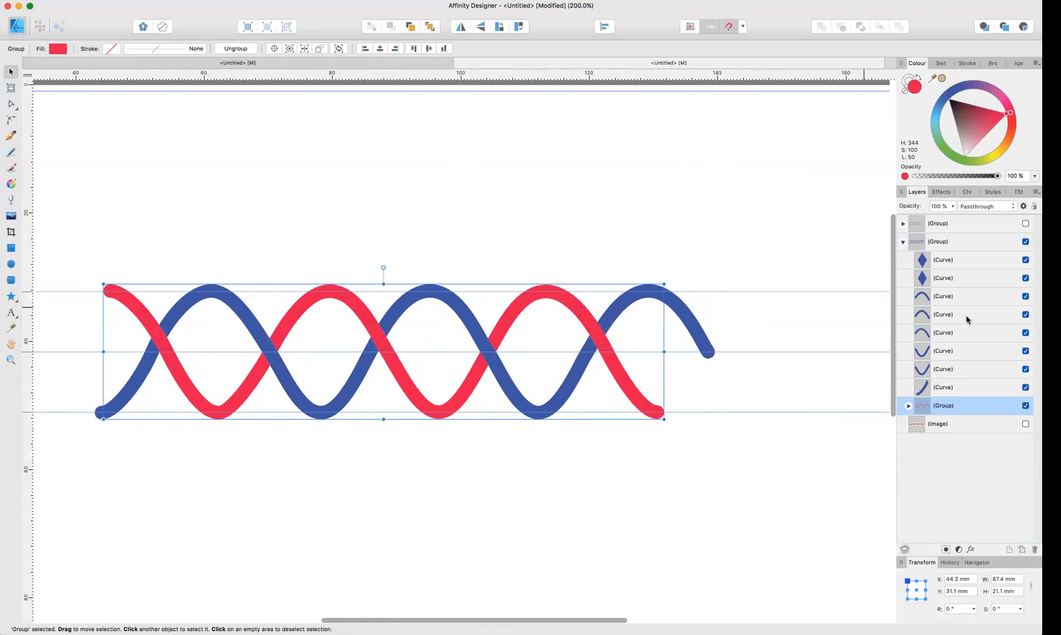
{"action": "left_click", "coordinate": [902, 242]}
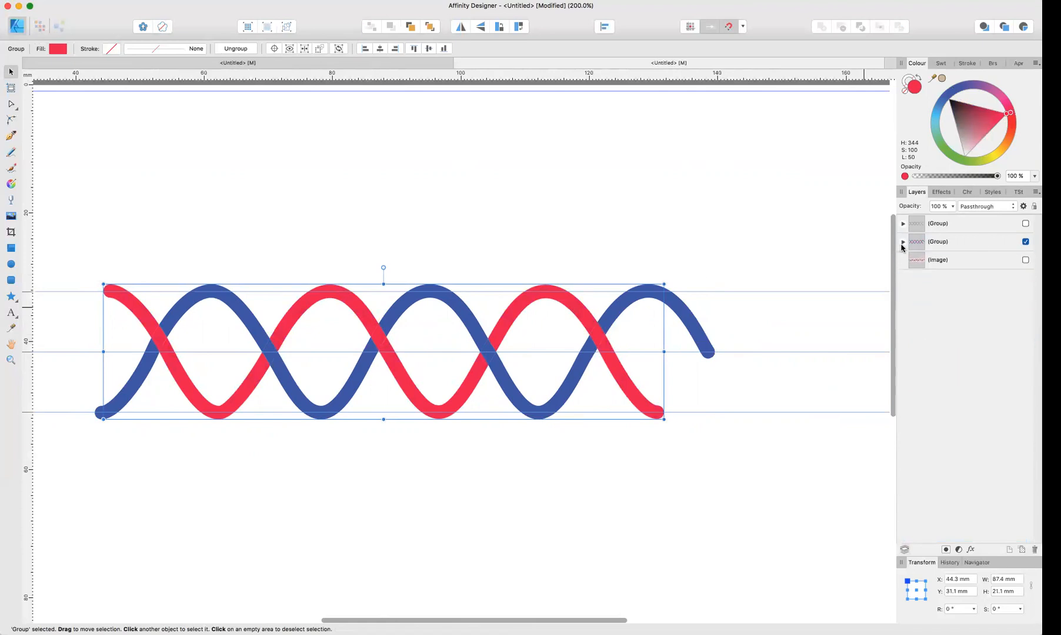
{"action": "left_click", "coordinate": [1025, 224]}
{"action": "left_click", "coordinate": [612, 521]}
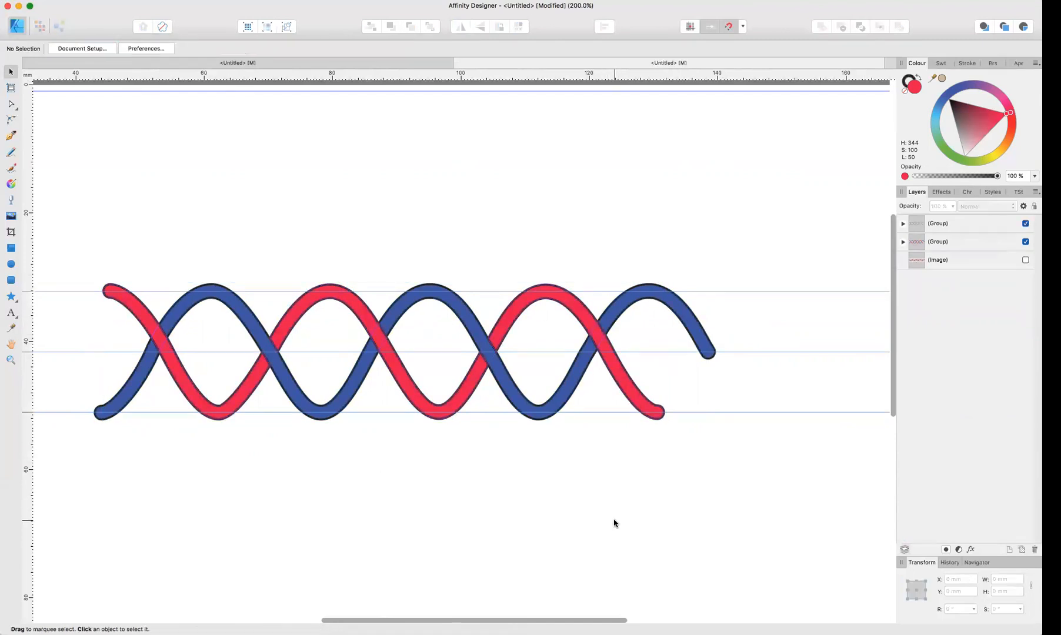
Step: Show the reference image and draw a slanted straight rung with the Pen tool from the red arch to the blue trough below
{"action": "left_click", "coordinate": [1026, 260]}
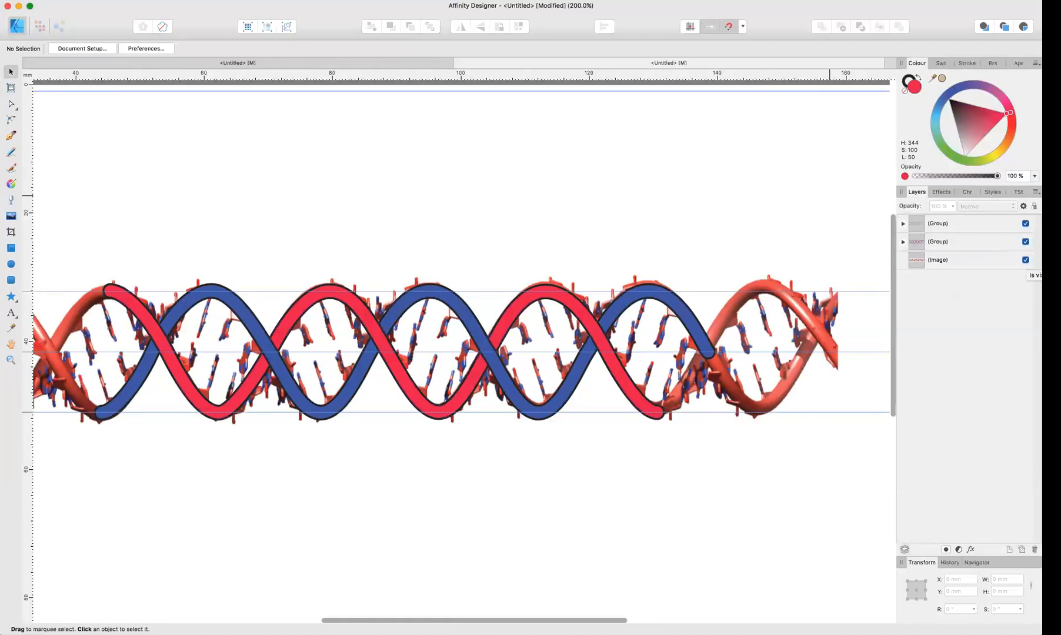
{"action": "left_click", "coordinate": [11, 135]}
{"action": "key", "text": "super+plus"}
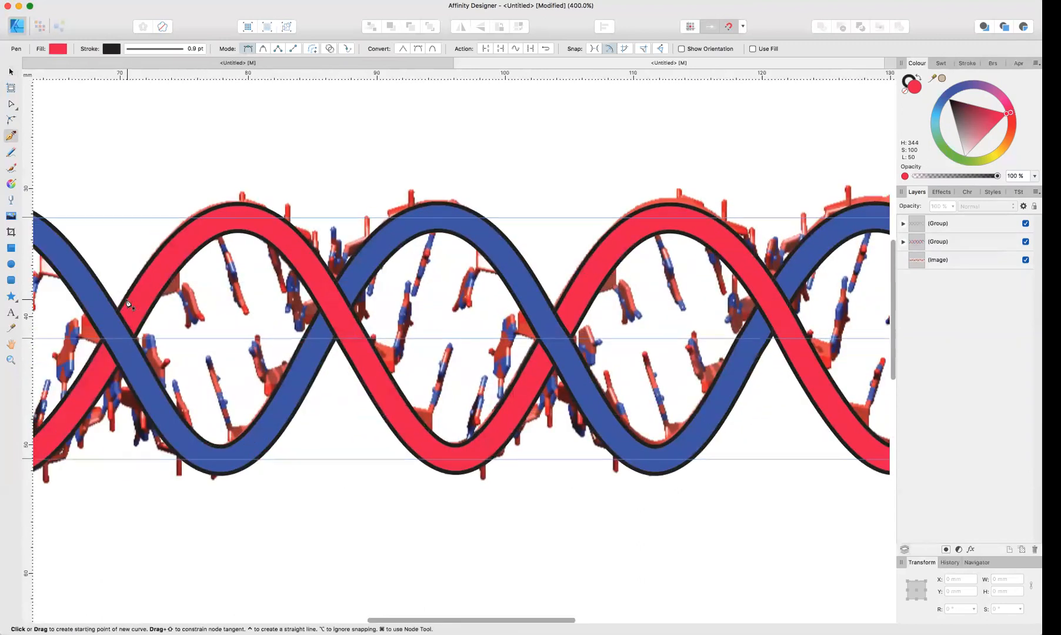
{"action": "scroll", "coordinate": [127, 304], "scroll_direction": "left", "scroll_amount": 5}
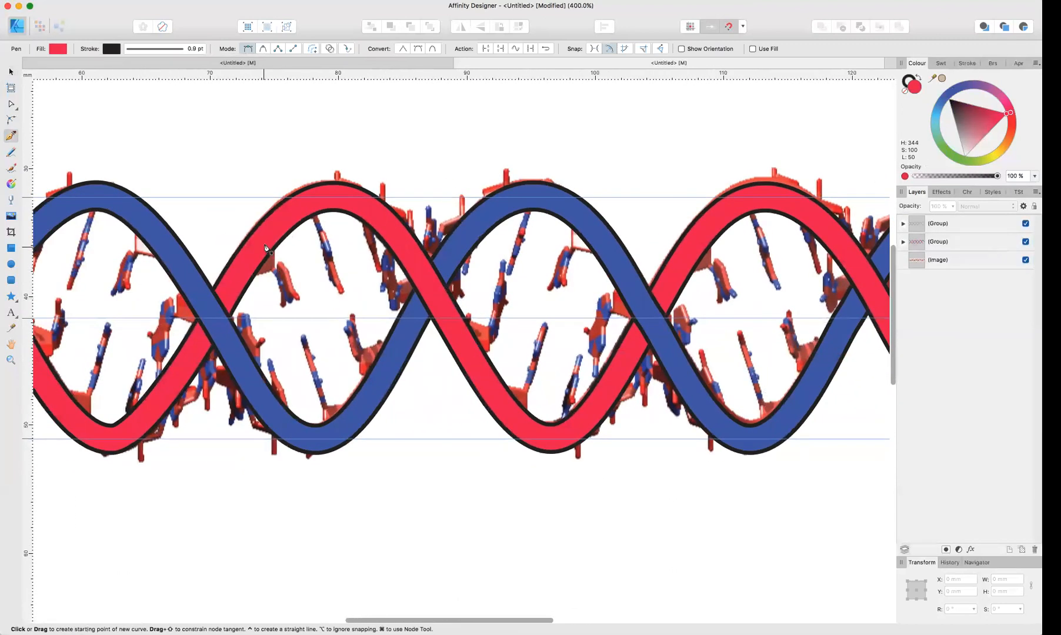
{"action": "left_click_drag", "start_coordinate": [265, 238], "coordinate": [353, 237]}
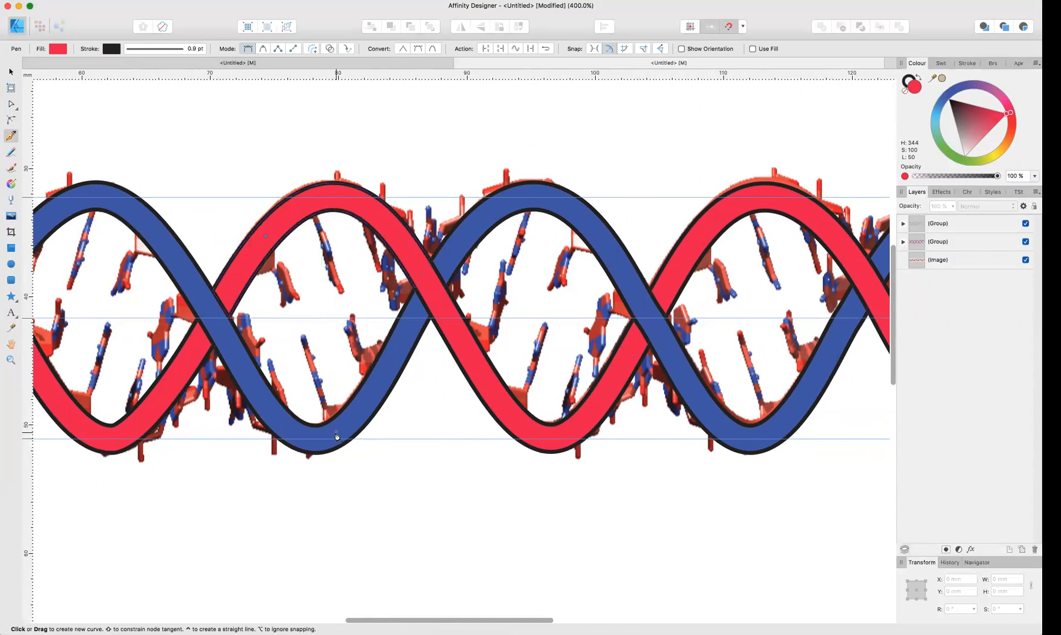
{"action": "left_click", "coordinate": [336, 436]}
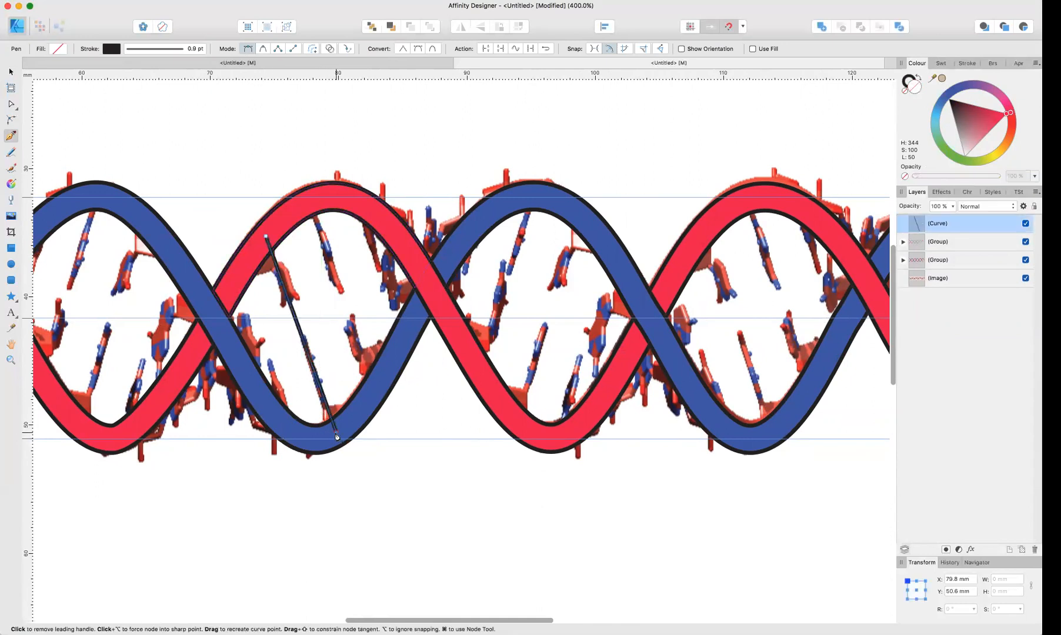
Step: Set the new rung's stroke width to 3 pt and deselect it
{"action": "left_click", "coordinate": [969, 63]}
{"action": "left_click_drag", "start_coordinate": [940, 95], "coordinate": [946, 95]}
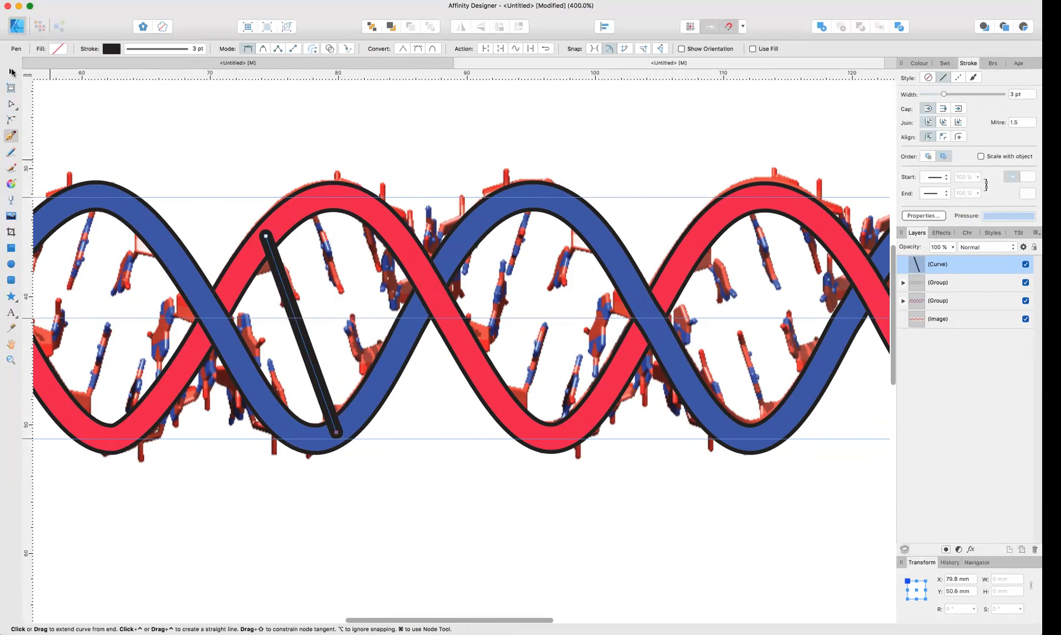
{"action": "left_click", "coordinate": [10, 72]}
{"action": "left_click", "coordinate": [111, 114]}
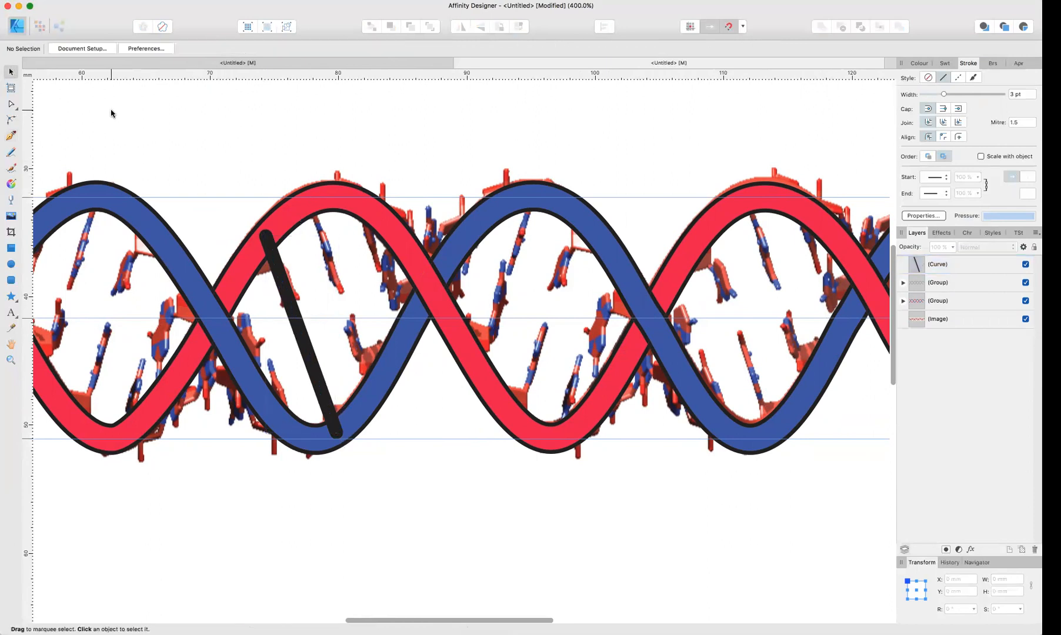
Step: Draw a second 3 pt rung with the Pen tool, nearly parallel to the first, from the red arch's crest to the blue strand
{"action": "left_click", "coordinate": [10, 135]}
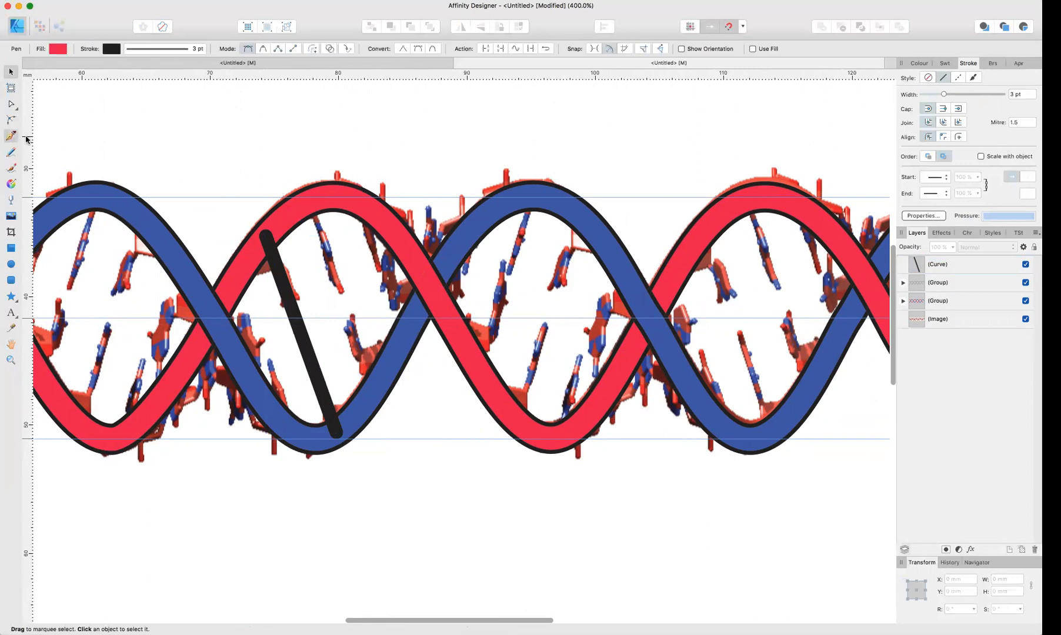
{"action": "left_click", "coordinate": [309, 201]}
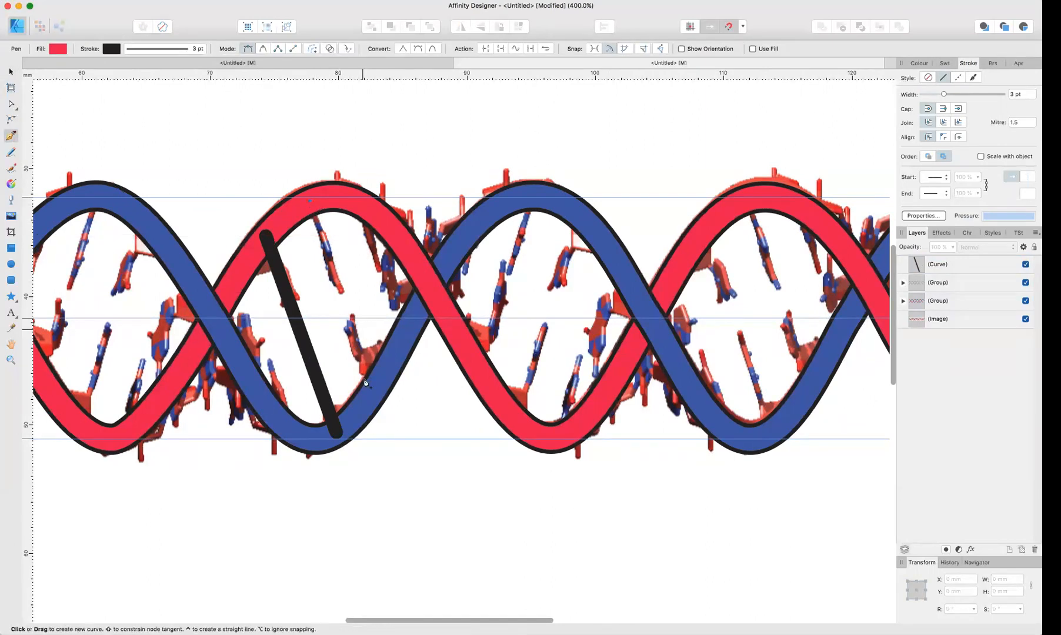
{"action": "left_click", "coordinate": [377, 393]}
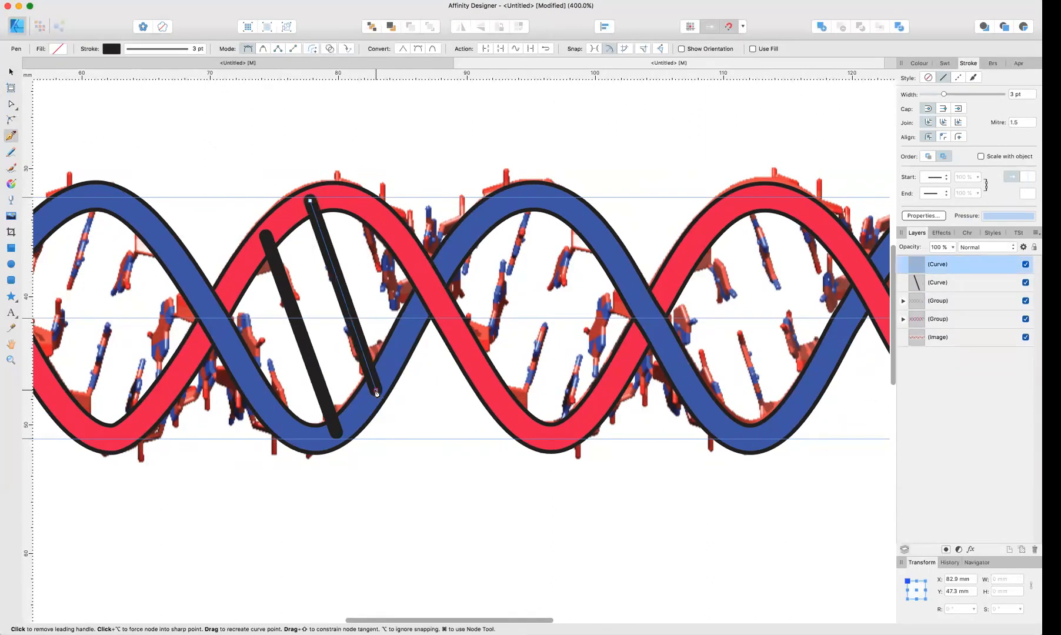
{"action": "key", "text": "Return"}
{"action": "key", "text": "v"}
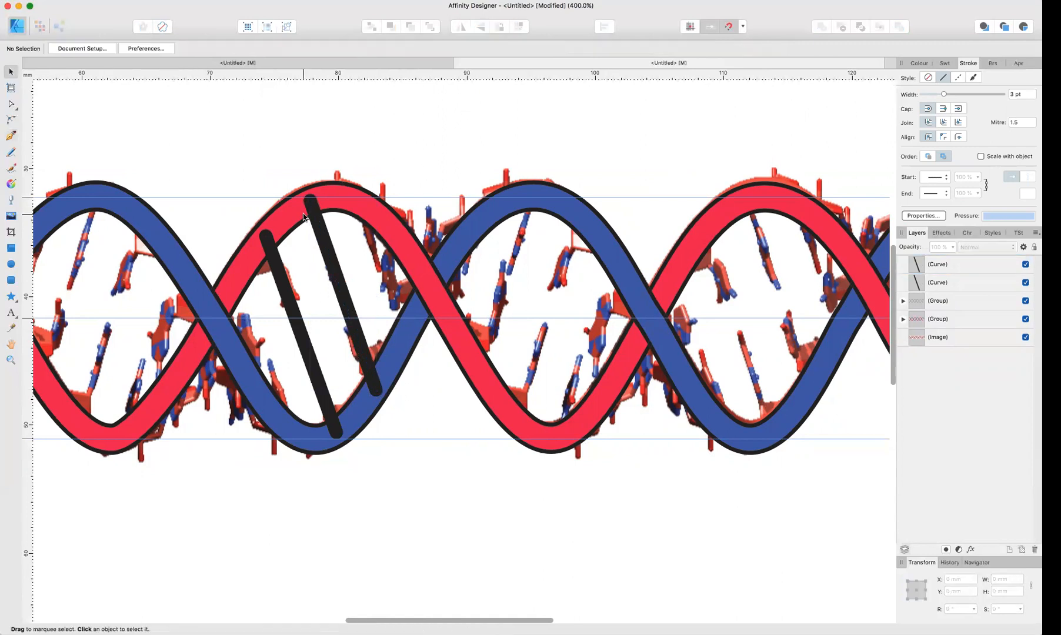
Step: Duplicate the second rung as a third one beside it and adjust its lower end to meet the blue strand
{"action": "left_click", "coordinate": [338, 281]}
{"action": "left_click_drag", "start_coordinate": [338, 281], "coordinate": [389, 284]}
{"action": "left_click_drag", "start_coordinate": [427, 391], "coordinate": [408, 342]}
Step: Place four rungs slanted the opposite way in the next loop, fitting their ends between the blue arch and the red trough
{"action": "mouse_move", "coordinate": [395, 300]}
{"action": "left_mouse_down"}
{"action": "mouse_move", "coordinate": [437, 288]}
{"action": "mouse_move", "coordinate": [490, 300]}
{"action": "mouse_move", "coordinate": [513, 334]}
{"action": "mouse_move", "coordinate": [458, 338]}
{"action": "mouse_move", "coordinate": [488, 336]}
{"action": "mouse_move", "coordinate": [493, 357]}
{"action": "mouse_move", "coordinate": [465, 376]}
{"action": "mouse_move", "coordinate": [415, 356]}
{"action": "mouse_move", "coordinate": [483, 382]}
{"action": "mouse_move", "coordinate": [452, 317]}
{"action": "mouse_move", "coordinate": [527, 245]}
{"action": "mouse_move", "coordinate": [477, 361]}
{"action": "mouse_move", "coordinate": [537, 353]}
{"action": "mouse_move", "coordinate": [509, 418]}
{"action": "left_mouse_up"}
{"action": "key", "text": "super+z"}
{"action": "key", "text": "super+j"}
{"action": "left_click_drag", "start_coordinate": [530, 377], "coordinate": [574, 396]}
{"action": "left_click_drag", "start_coordinate": [623, 259], "coordinate": [622, 269]}
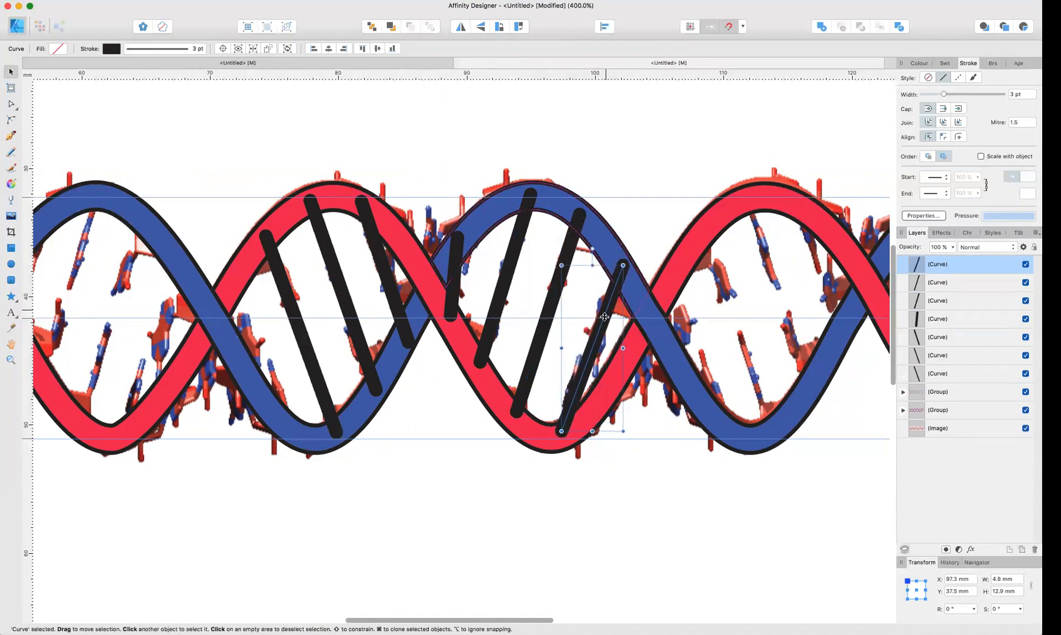
{"action": "left_click", "coordinate": [248, 139]}
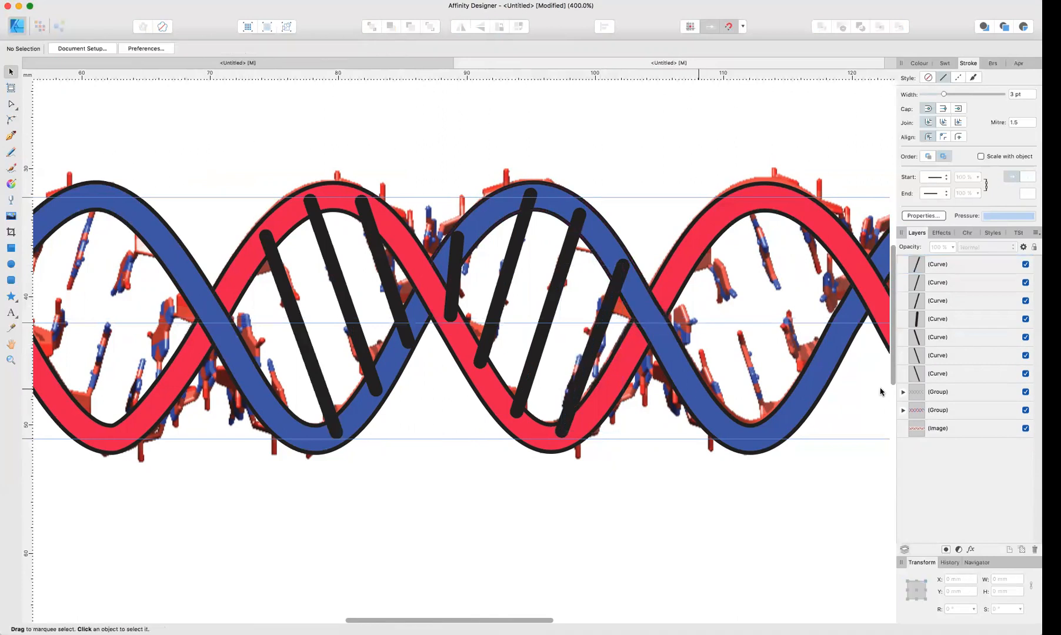
Step: Duplicate all seven rungs and place the copies over the next two loops at X 108.4 mm, Y 32 mm
{"action": "left_click", "coordinate": [945, 372]}
{"action": "left_click", "coordinate": [953, 268], "text": "shift"}
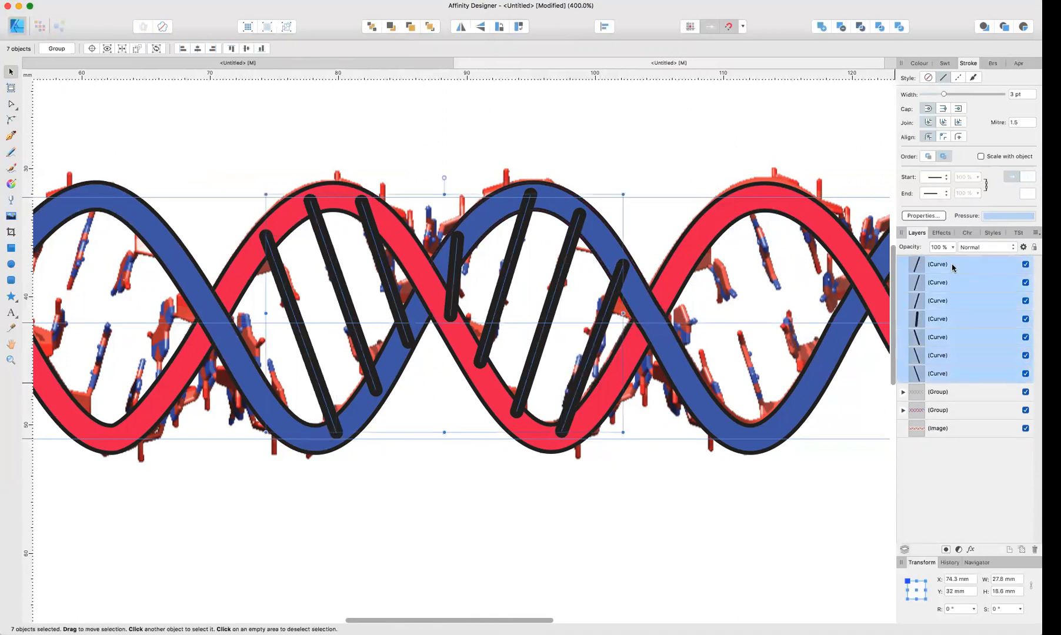
{"action": "key", "text": "super+minus"}
{"action": "scroll", "coordinate": [713, 379], "scroll_direction": "right", "scroll_amount": 8}
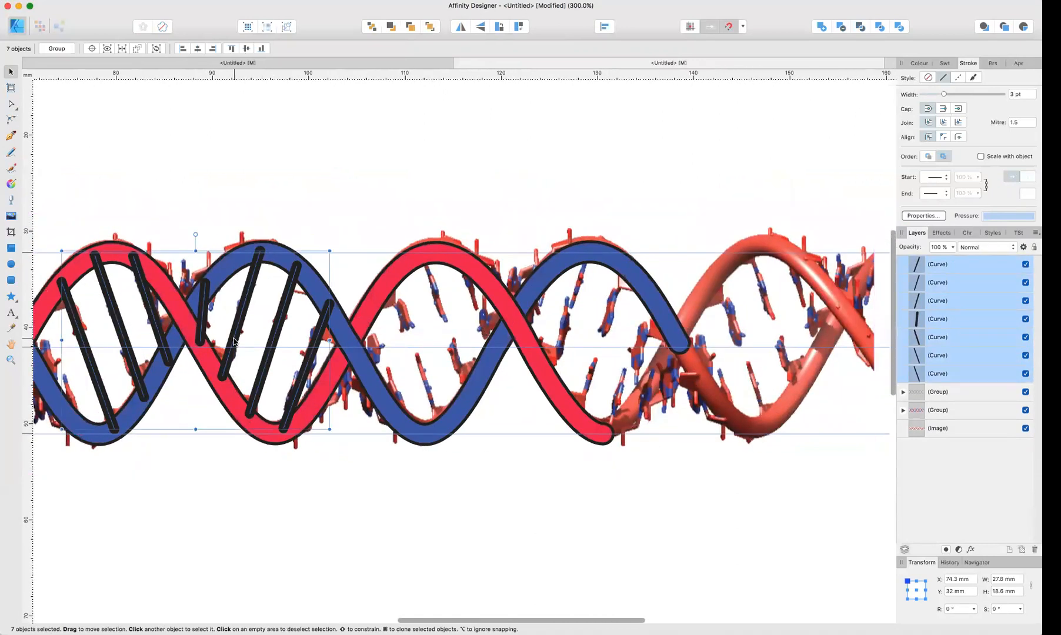
{"action": "left_click_drag", "start_coordinate": [233, 341], "coordinate": [550, 418]}
{"action": "key", "text": "shift"}
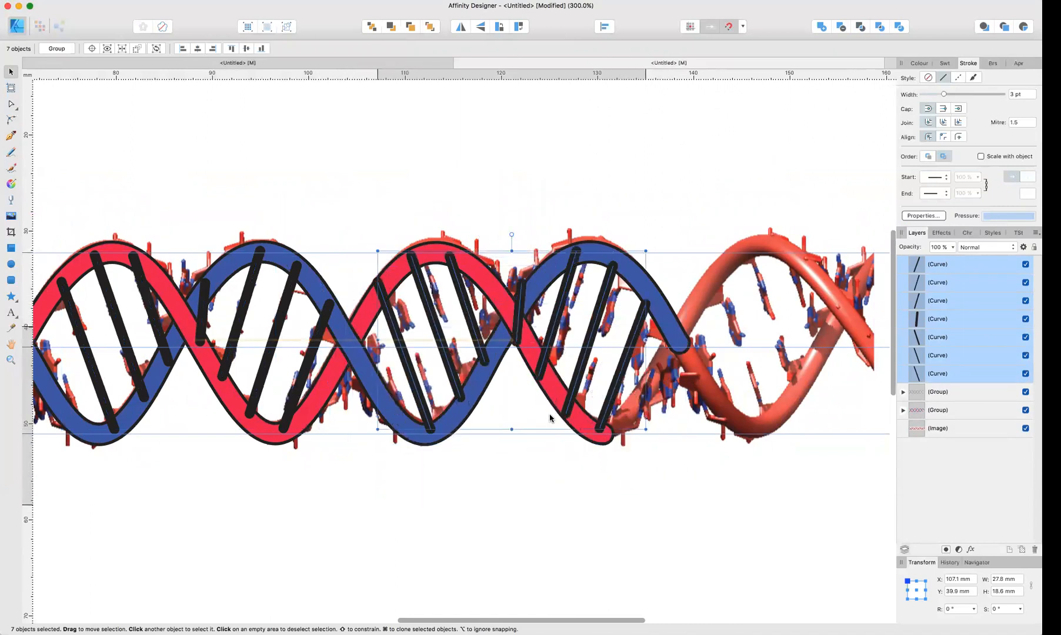
{"action": "mouse_move", "coordinate": [550, 418]}
{"action": "left_mouse_down"}
{"action": "mouse_move", "coordinate": [528, 425]}
{"action": "mouse_move", "coordinate": [563, 429]}
{"action": "left_mouse_up"}
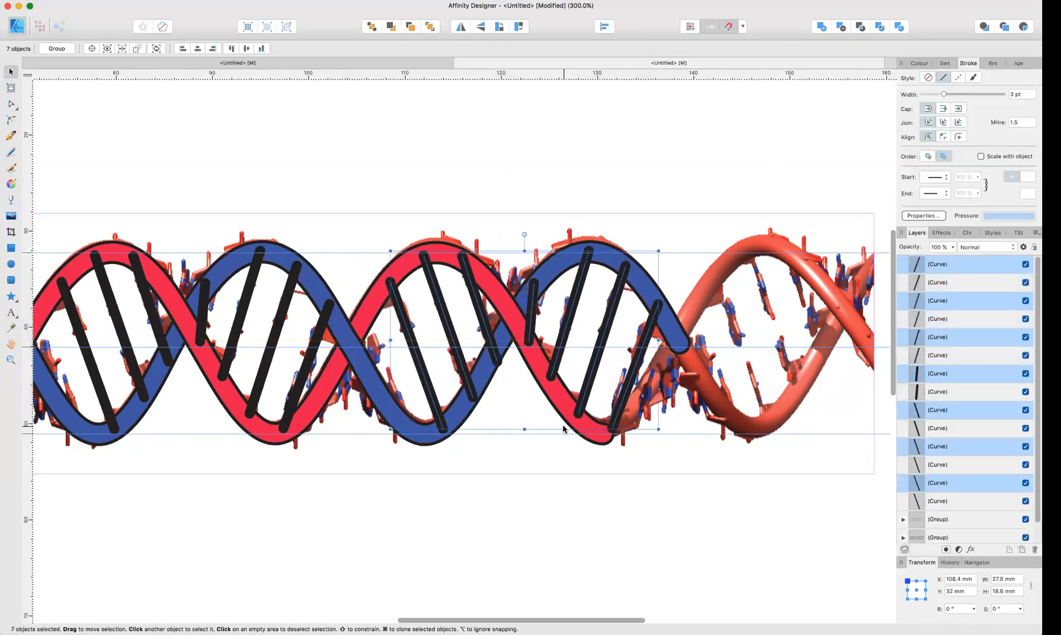
{"action": "left_click", "coordinate": [396, 146]}
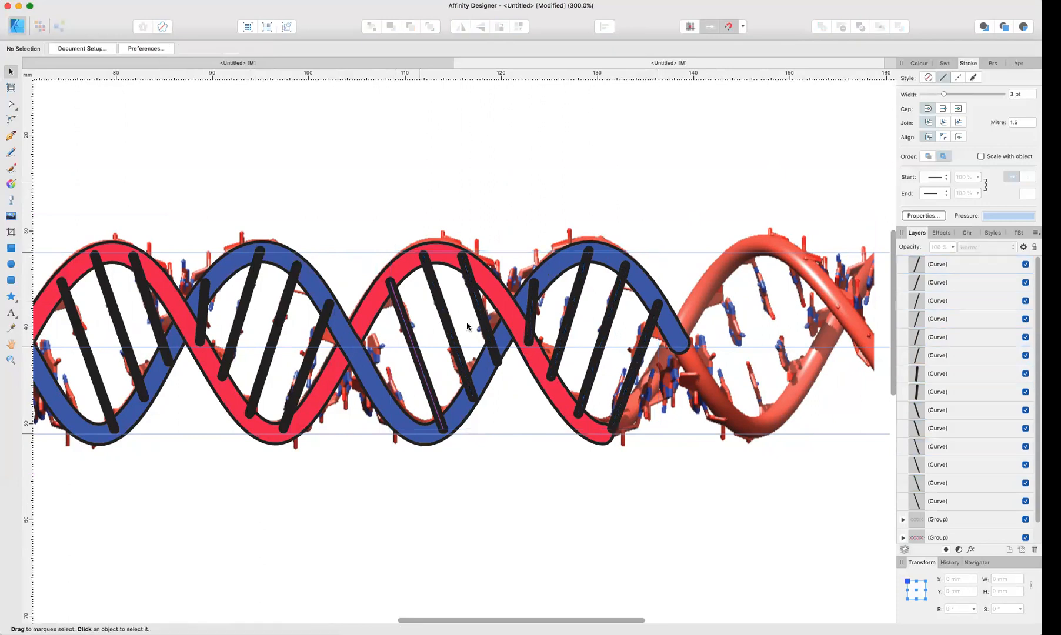
Step: Add a short rung about 4 by 9.5 mm between the red and blue strands, just before the duplicated rungs
{"action": "left_click", "coordinate": [530, 325]}
{"action": "mouse_move", "coordinate": [411, 339]}
{"action": "left_mouse_down"}
{"action": "mouse_move", "coordinate": [360, 356]}
{"action": "mouse_move", "coordinate": [405, 400]}
{"action": "mouse_move", "coordinate": [397, 381]}
{"action": "mouse_move", "coordinate": [340, 375]}
{"action": "mouse_move", "coordinate": [388, 374]}
{"action": "mouse_move", "coordinate": [399, 414]}
{"action": "left_mouse_up"}
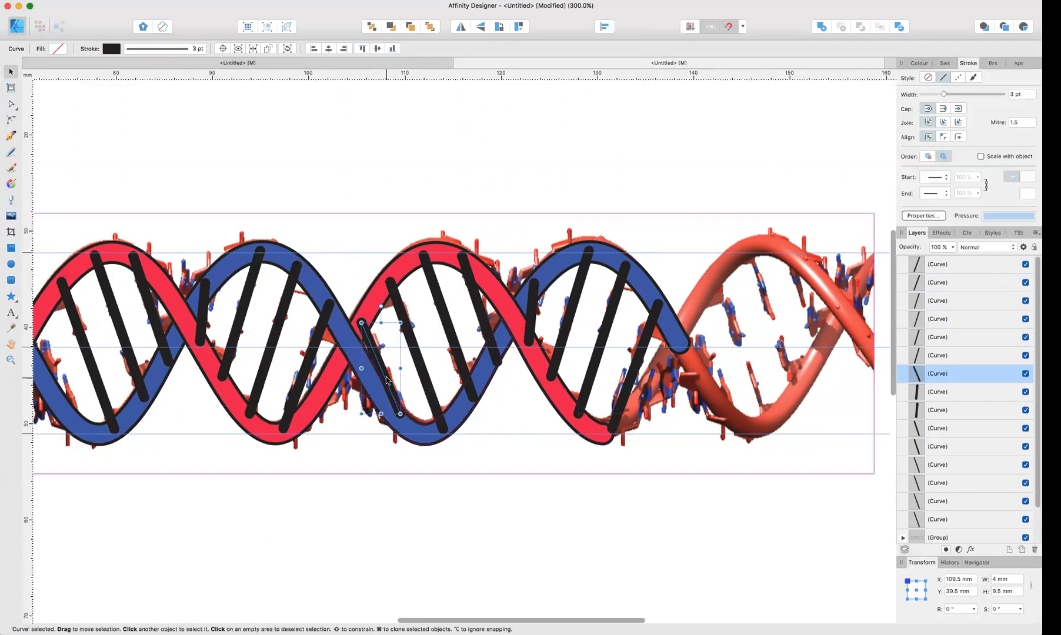
Step: Duplicate the short rung and fit the copy, slanted the opposite way, between the red trough and the blue strand, about 3.9 by 6.4 mm
{"action": "left_click_drag", "start_coordinate": [386, 379], "coordinate": [339, 397]}
{"action": "left_click_drag", "start_coordinate": [390, 356], "coordinate": [361, 364]}
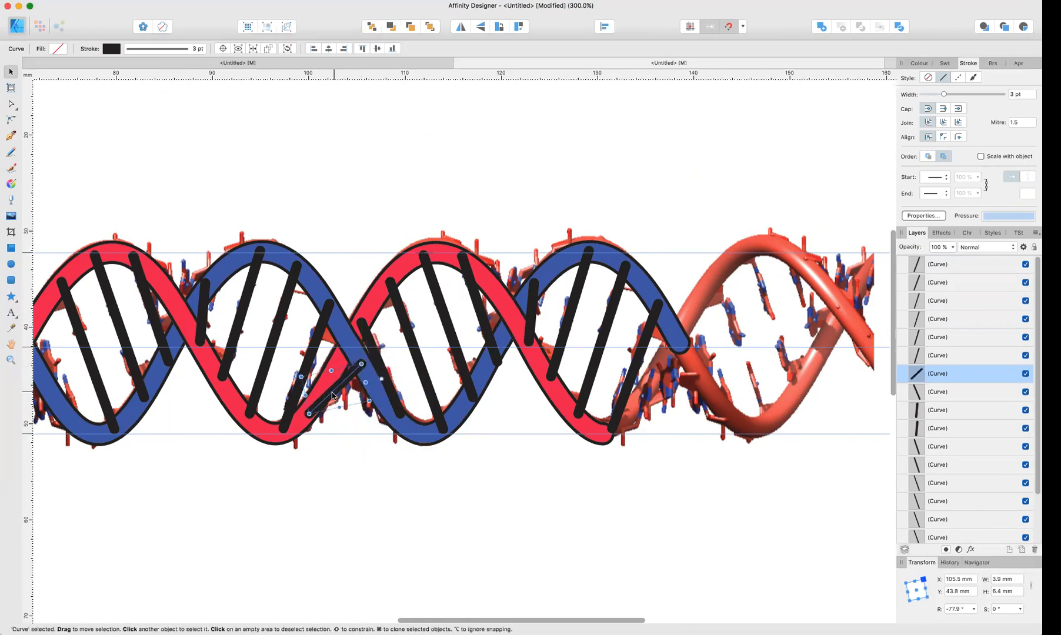
Step: Group all the rung curves and move the group below both strand groups, just above the reference image
{"action": "scroll", "coordinate": [981, 295], "scroll_direction": "up", "scroll_amount": 2}
{"action": "left_click", "coordinate": [954, 265]}
{"action": "scroll", "coordinate": [955, 379], "scroll_direction": "down", "scroll_amount": 3}
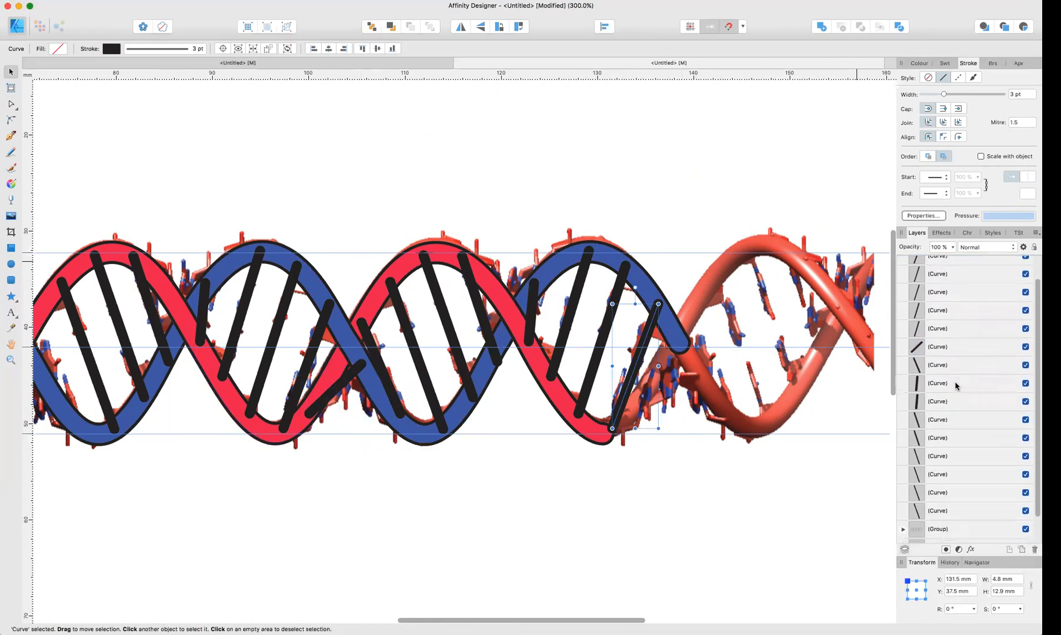
{"action": "left_click", "coordinate": [945, 492], "text": "shift"}
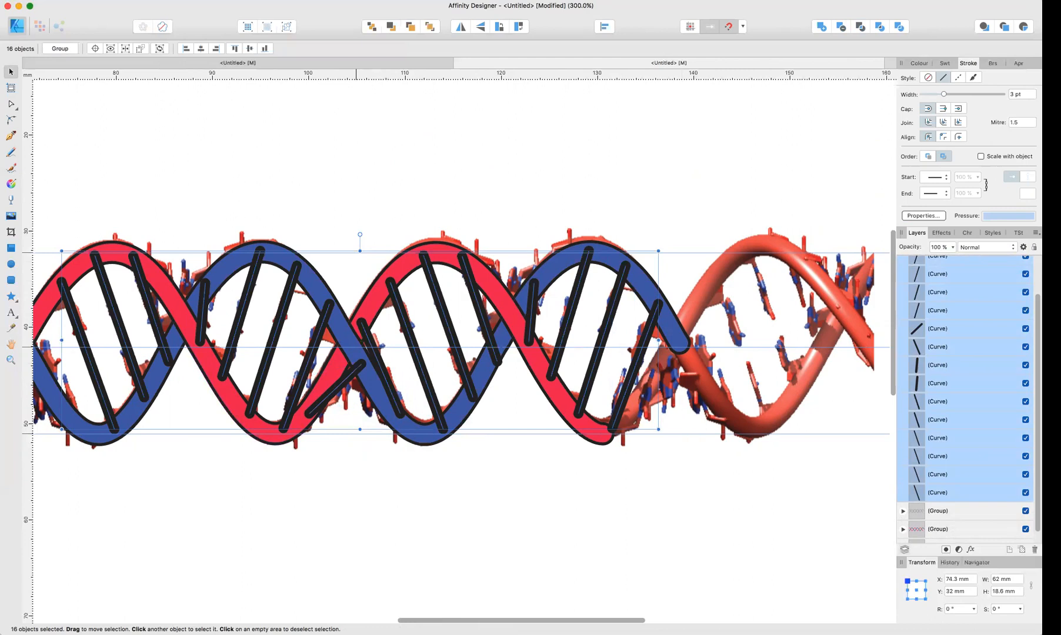
{"action": "key", "text": "super+g"}
{"action": "left_click", "coordinate": [183, 1]}
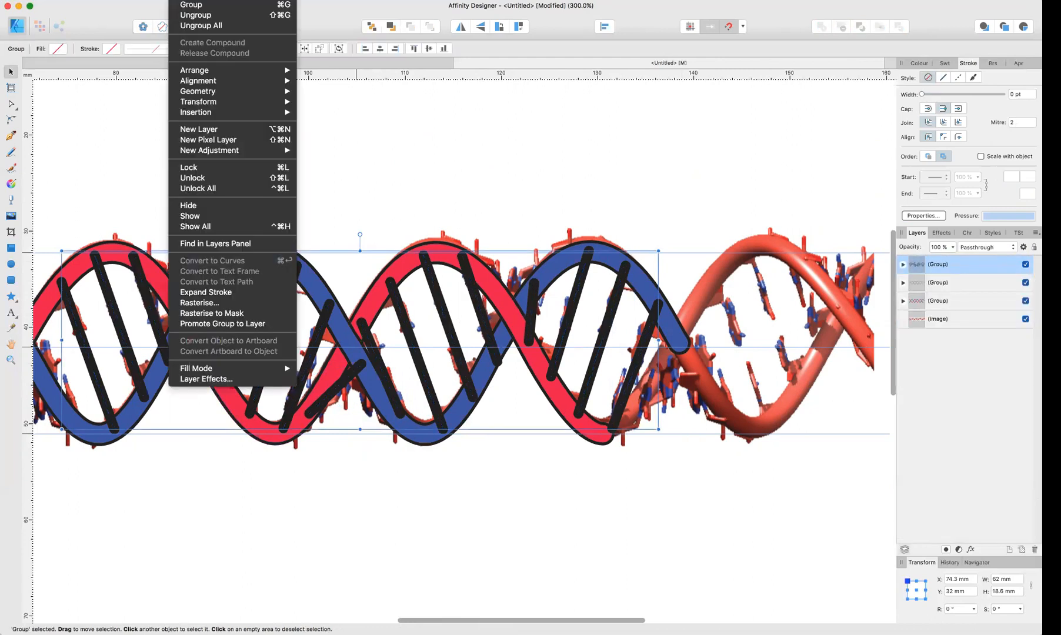
{"action": "left_click", "coordinate": [183, 4]}
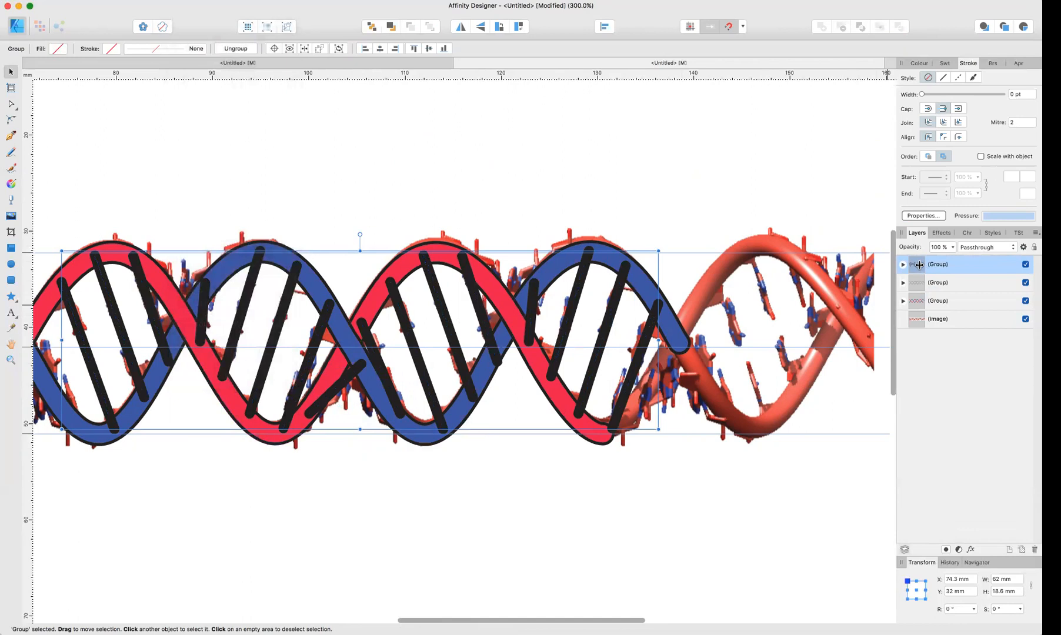
{"action": "mouse_move", "coordinate": [937, 266]}
{"action": "left_mouse_down"}
{"action": "mouse_move", "coordinate": [940, 323]}
{"action": "mouse_move", "coordinate": [914, 313]}
{"action": "left_mouse_up"}
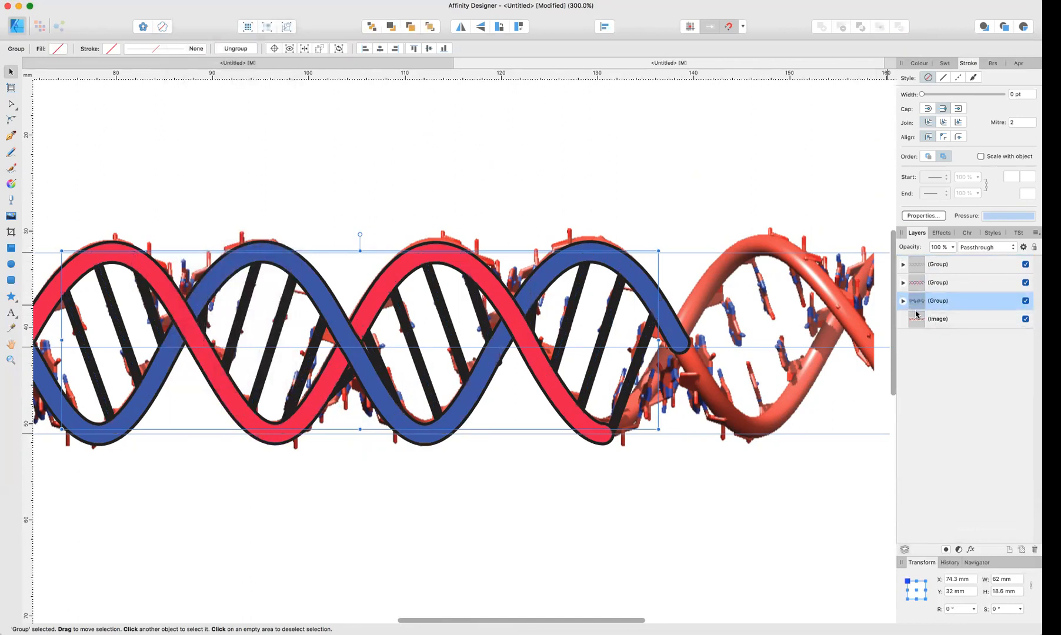
{"action": "left_click", "coordinate": [711, 519]}
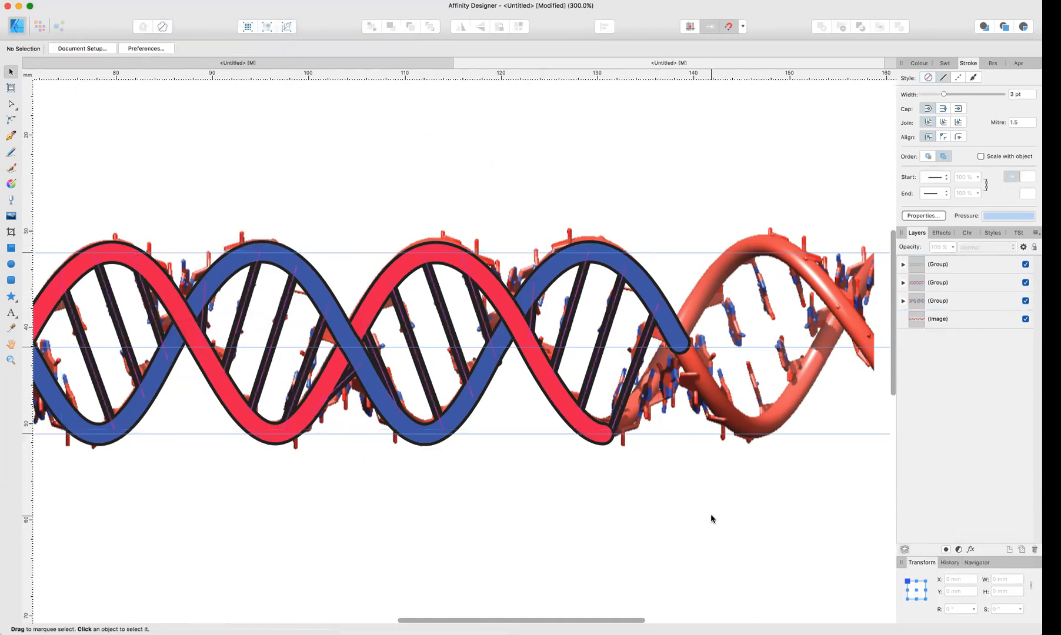
Step: Hide the reference image so only the vector helix is shown
{"action": "left_click", "coordinate": [1025, 318]}
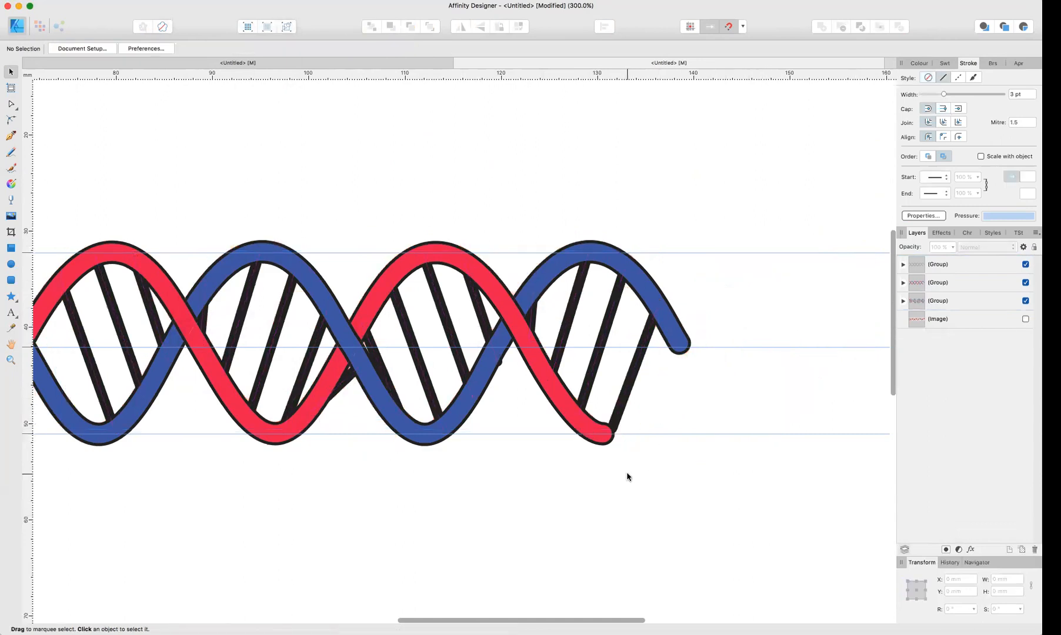
{"action": "scroll", "coordinate": [626, 477], "scroll_direction": "left", "scroll_amount": 5}
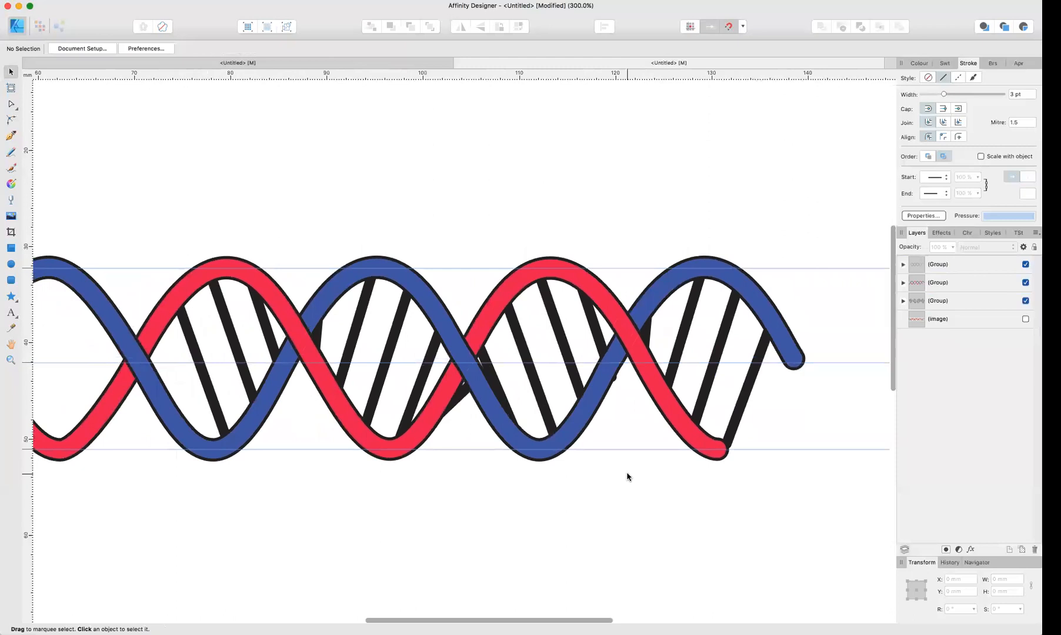
{"action": "key", "text": "super+minus"}
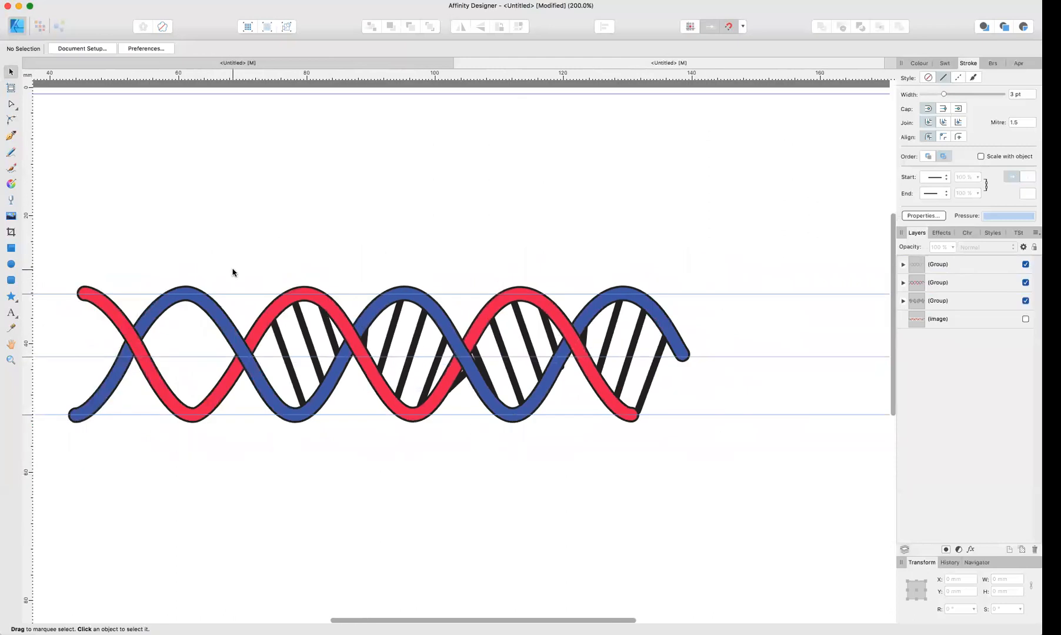
Step: Create an export slice about 1214 by 600 px over the rung-filled middle section of the helix
{"action": "left_click", "coordinate": [60, 27]}
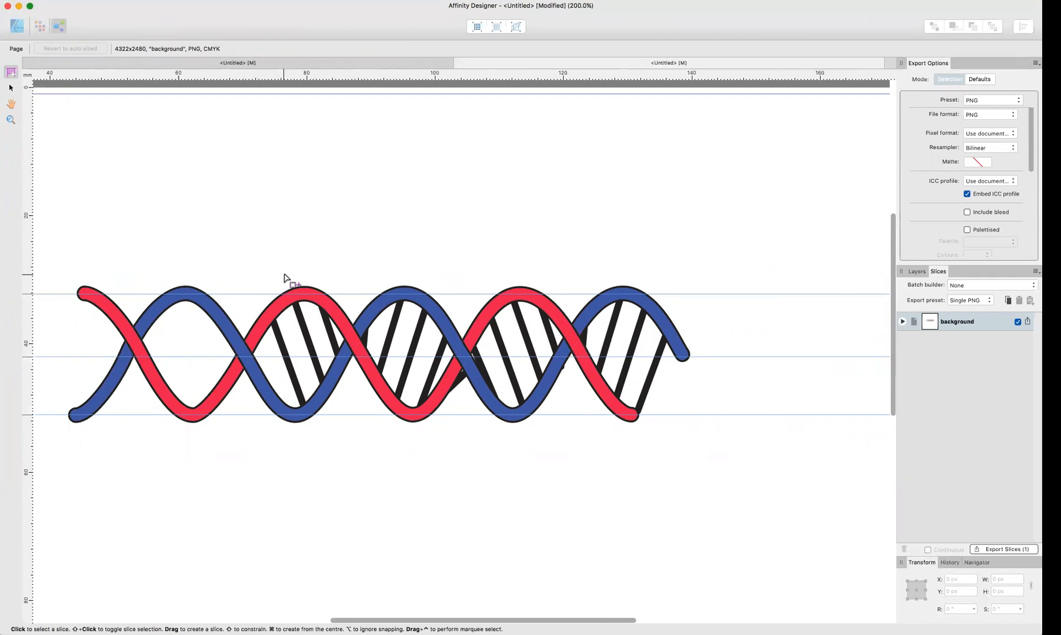
{"action": "left_click_drag", "start_coordinate": [281, 274], "coordinate": [610, 435]}
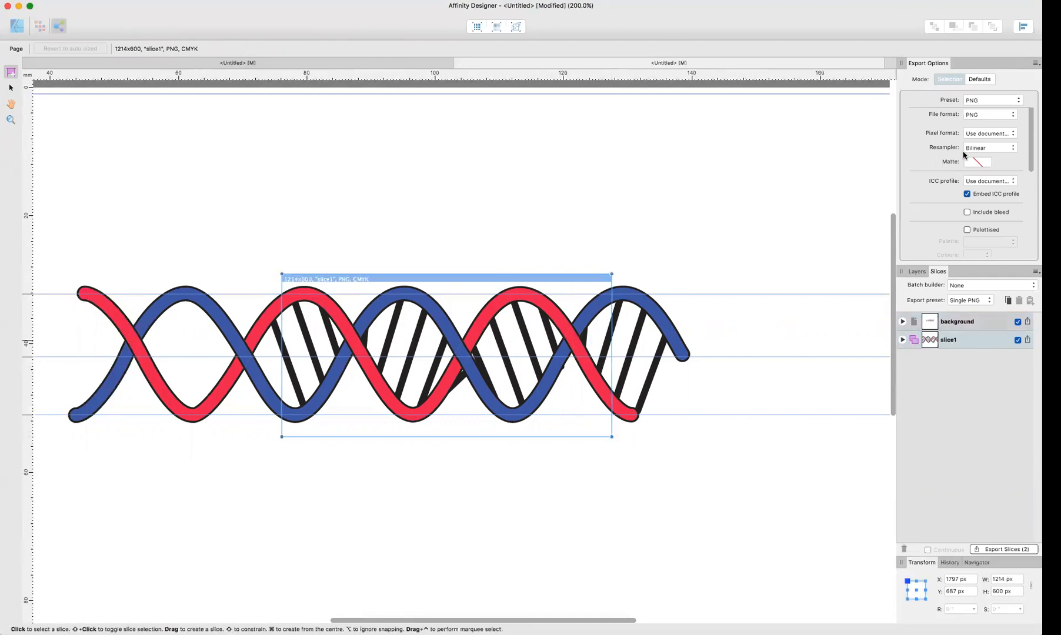
Step: Return to the drawing workspace and pull in the lower end of the rung that protrudes past the blue strand near 120 mm
{"action": "left_click", "coordinate": [918, 271]}
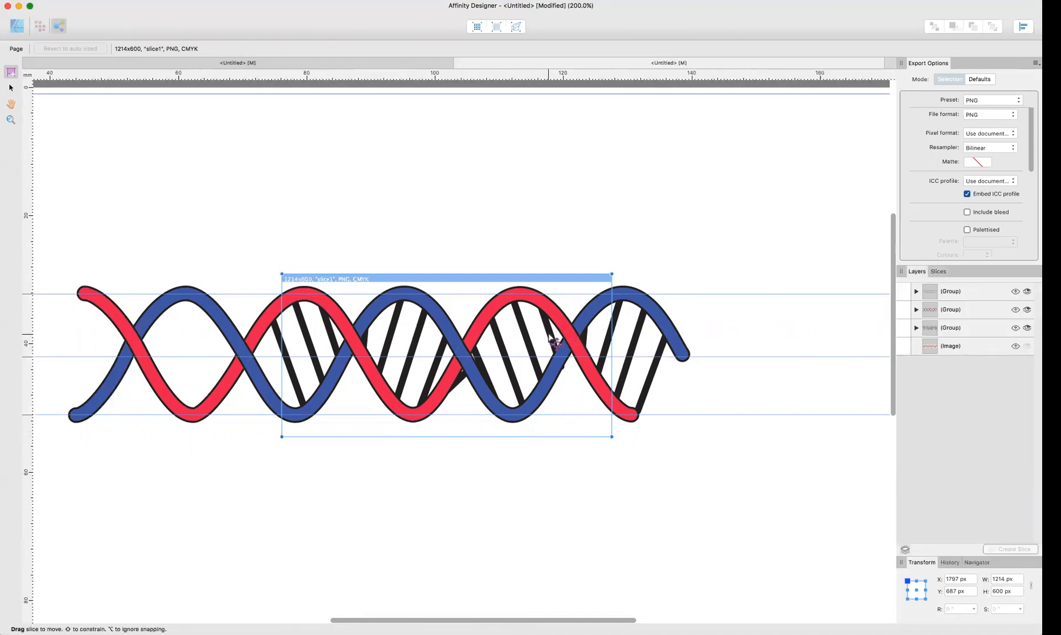
{"action": "left_click", "coordinate": [14, 26]}
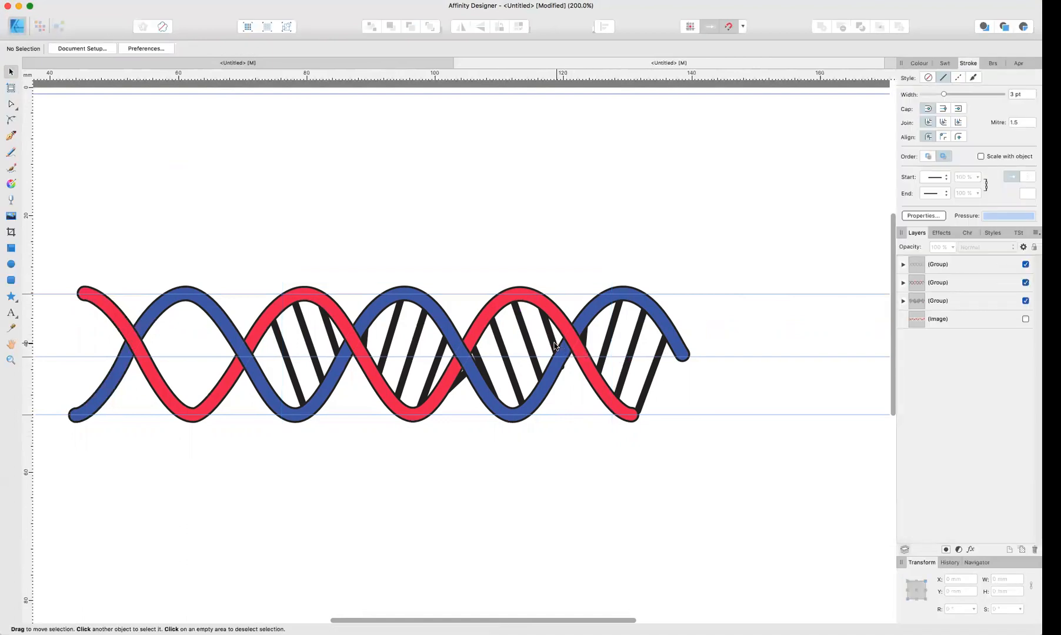
{"action": "left_click", "coordinate": [555, 346]}
{"action": "left_click", "coordinate": [554, 346]}
{"action": "left_click_drag", "start_coordinate": [561, 366], "coordinate": [557, 360]}
{"action": "left_click", "coordinate": [605, 487]}
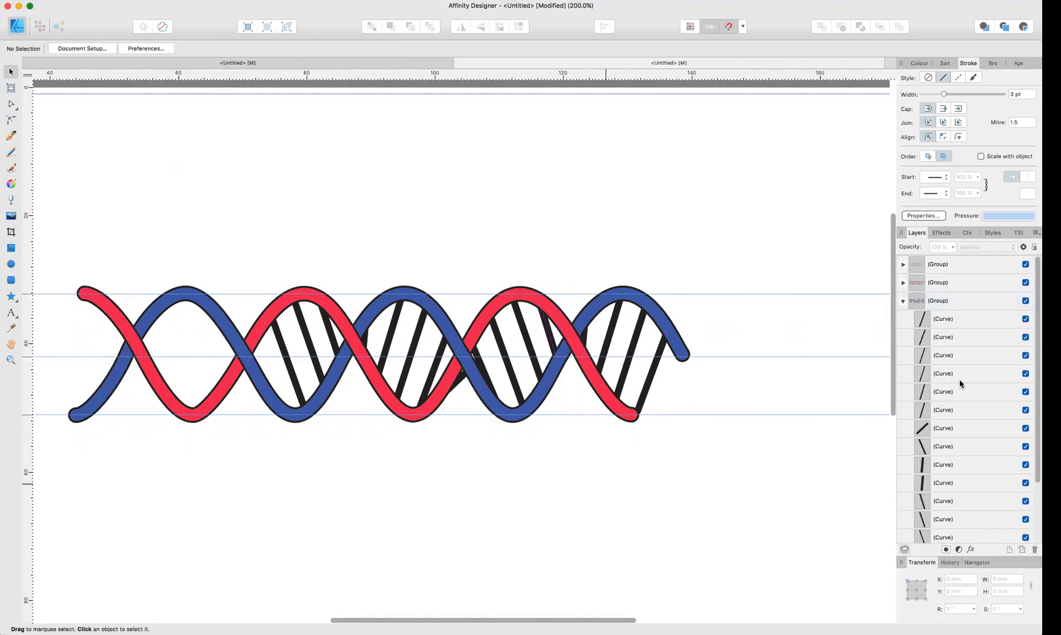
Step: Select slice1 in the export workspace and review its export presets, keeping PNG
{"action": "left_click", "coordinate": [59, 26]}
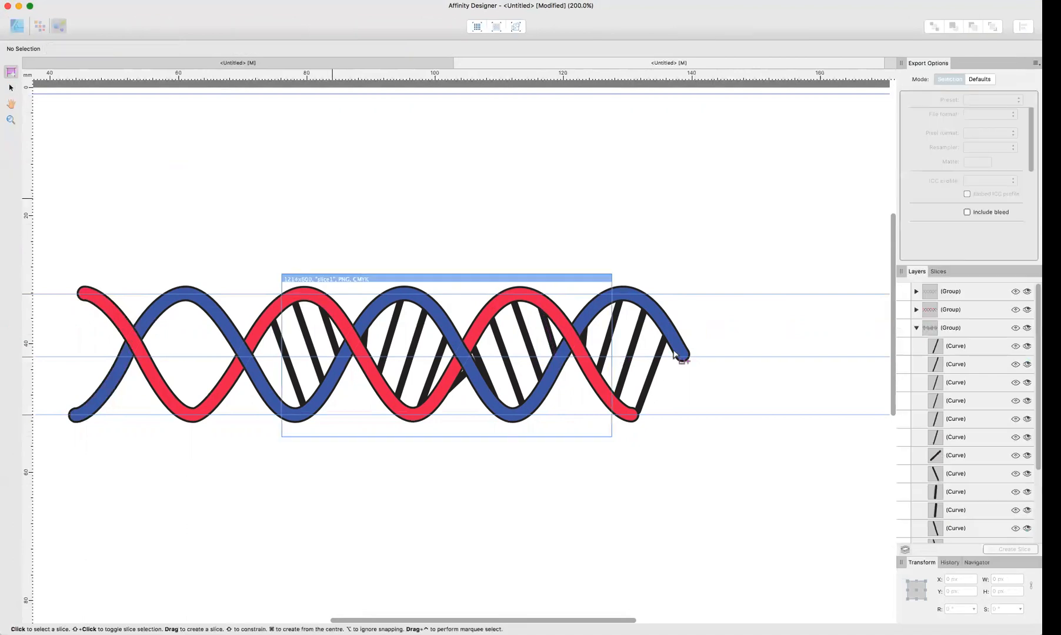
{"action": "left_click", "coordinate": [941, 274]}
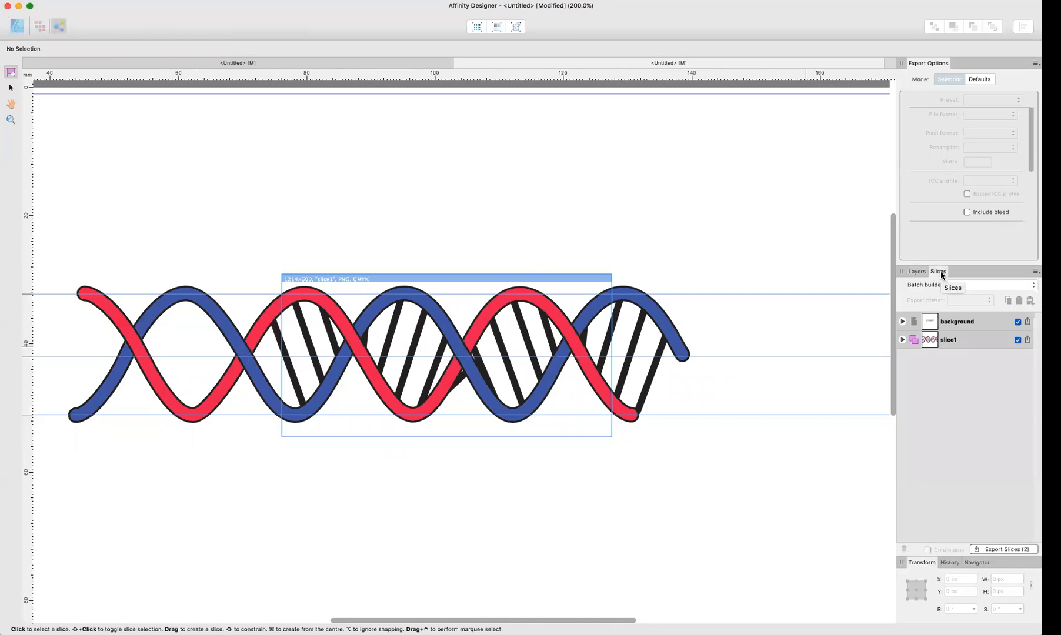
{"action": "left_click", "coordinate": [947, 346]}
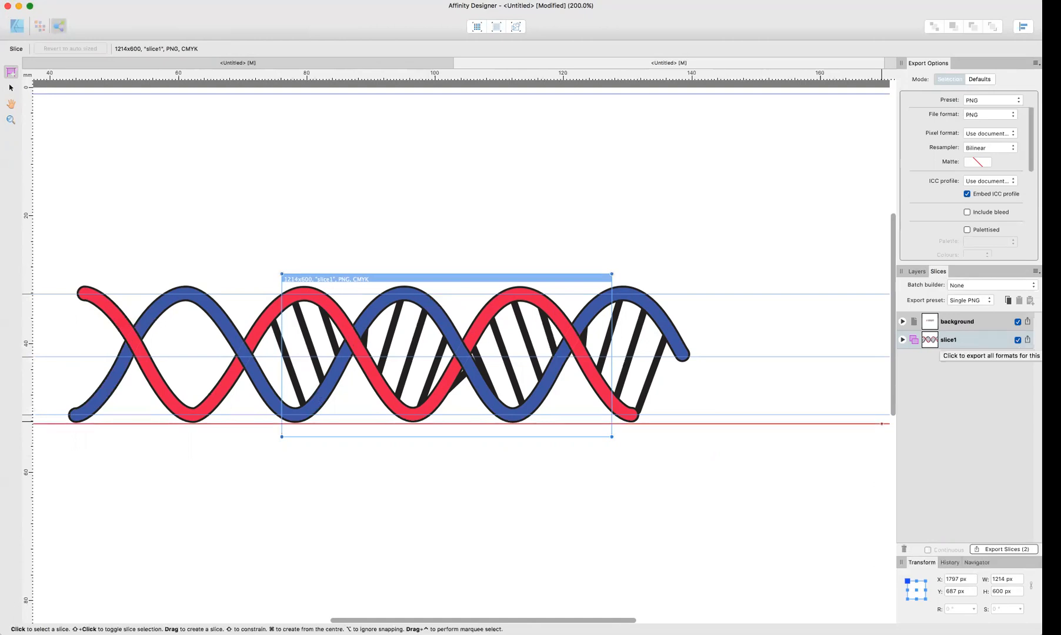
{"action": "left_click", "coordinate": [974, 101]}
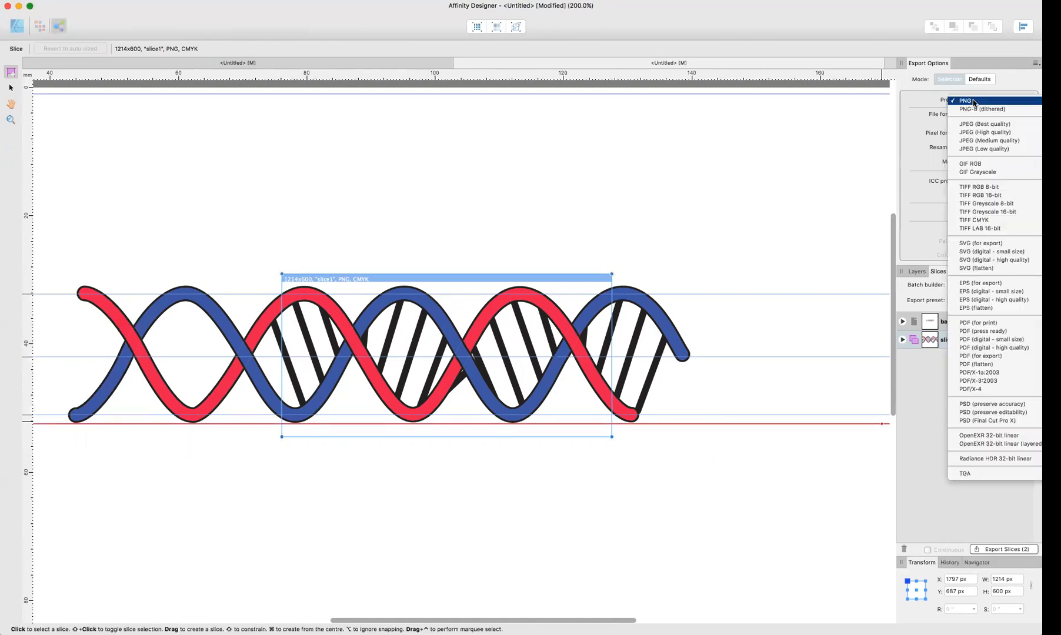
{"action": "left_click", "coordinate": [927, 100]}
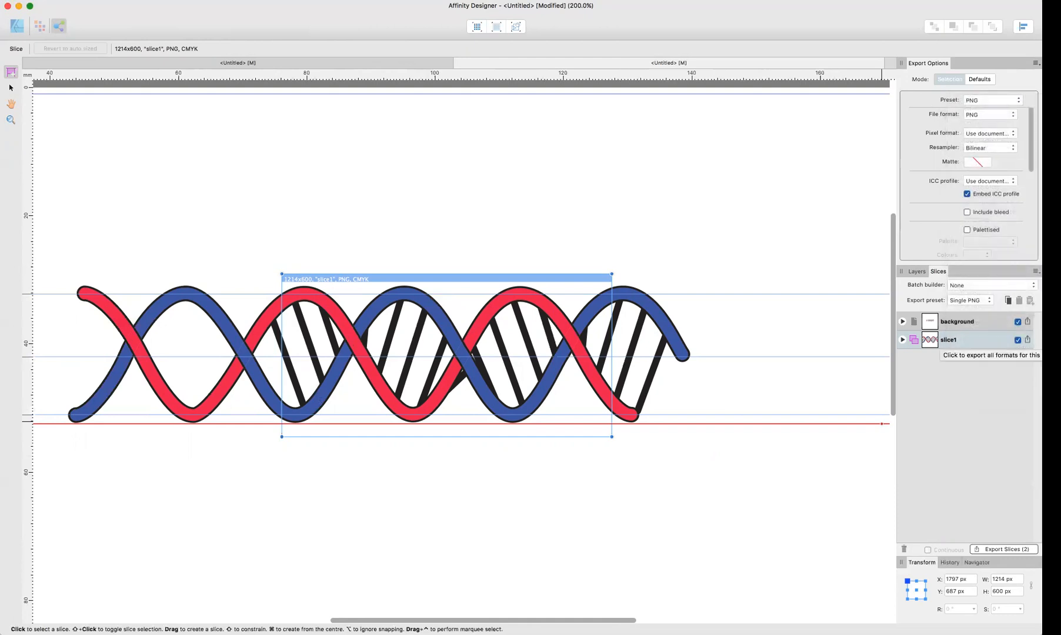
Step: Export slice1 to the Desktop as "RNA Helix Slice.png"
{"action": "left_click", "coordinate": [1027, 340]}
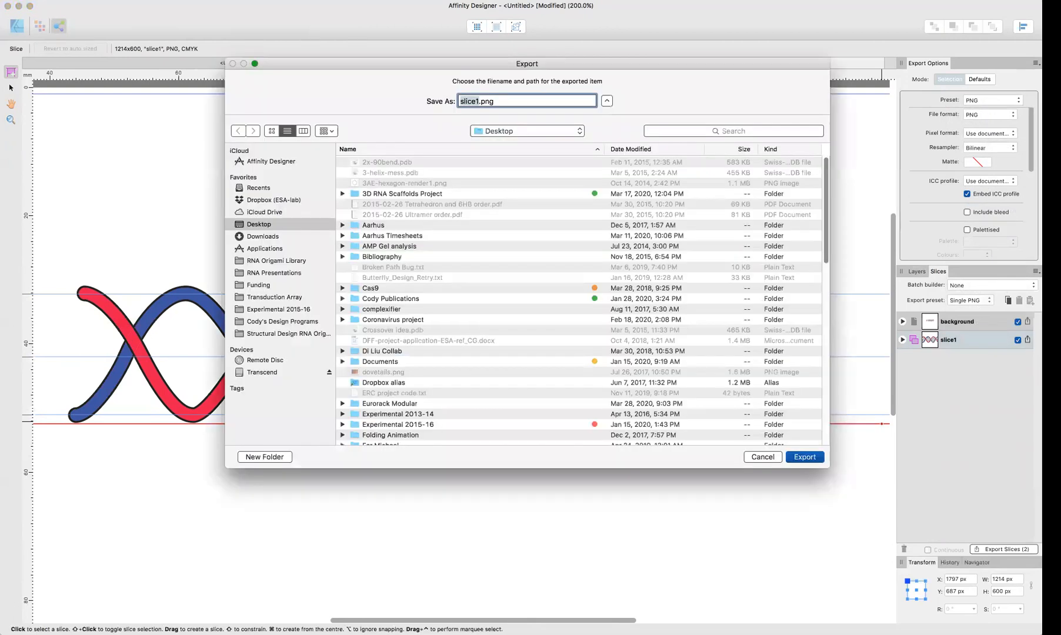
{"action": "type", "text": "RNA Helic"}
{"action": "type", "text": " Sli"}
{"action": "key", "text": "BackSpace"}
{"action": "key", "text": "BackSpace"}
{"action": "key", "text": "BackSpace"}
{"action": "key", "text": "BackSpace"}
{"action": "key", "text": "BackSpace"}
{"action": "type", "text": "x Slice"}
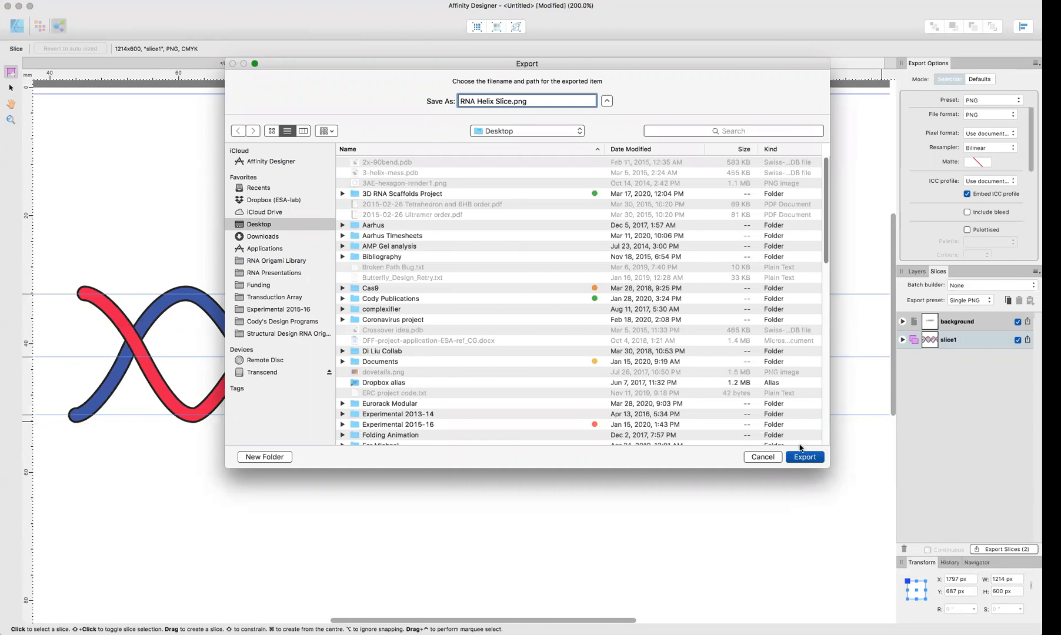
{"action": "left_click", "coordinate": [803, 457]}
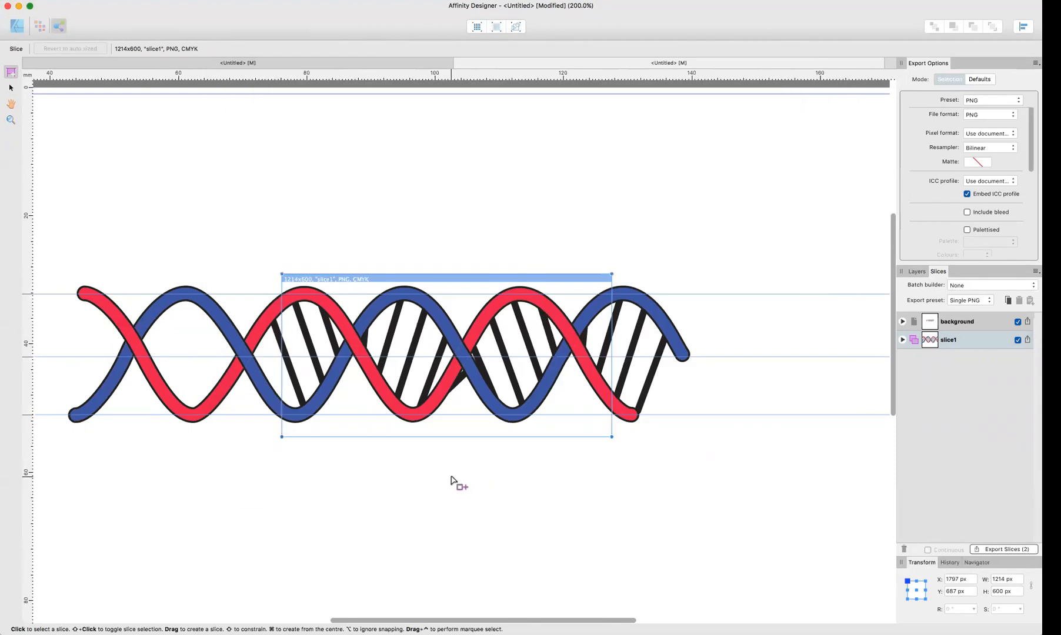
Step: Return to the drawing workspace and create a new brush category
{"action": "scroll", "coordinate": [453, 482], "scroll_direction": "left", "scroll_amount": 2}
{"action": "scroll", "coordinate": [453, 482], "scroll_direction": "down", "scroll_amount": 2}
{"action": "scroll", "coordinate": [451, 481], "scroll_direction": "left", "scroll_amount": 2}
{"action": "scroll", "coordinate": [451, 480], "scroll_direction": "down", "scroll_amount": 3}
{"action": "scroll", "coordinate": [451, 480], "scroll_direction": "down", "scroll_amount": 4}
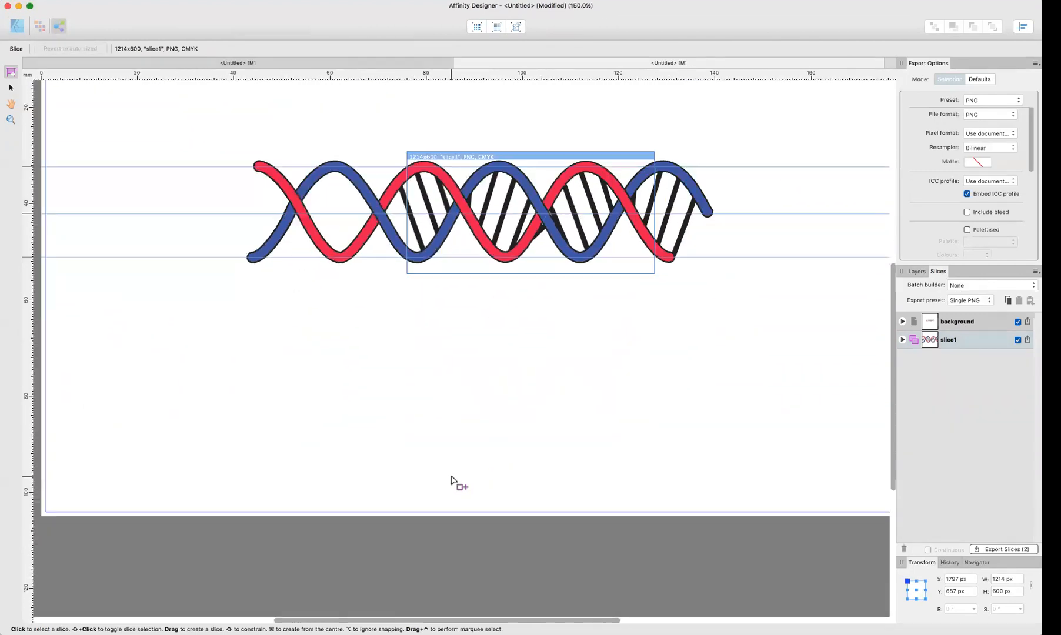
{"action": "scroll", "coordinate": [451, 481], "scroll_direction": "up", "scroll_amount": 2}
{"action": "scroll", "coordinate": [451, 481], "scroll_direction": "right", "scroll_amount": 1}
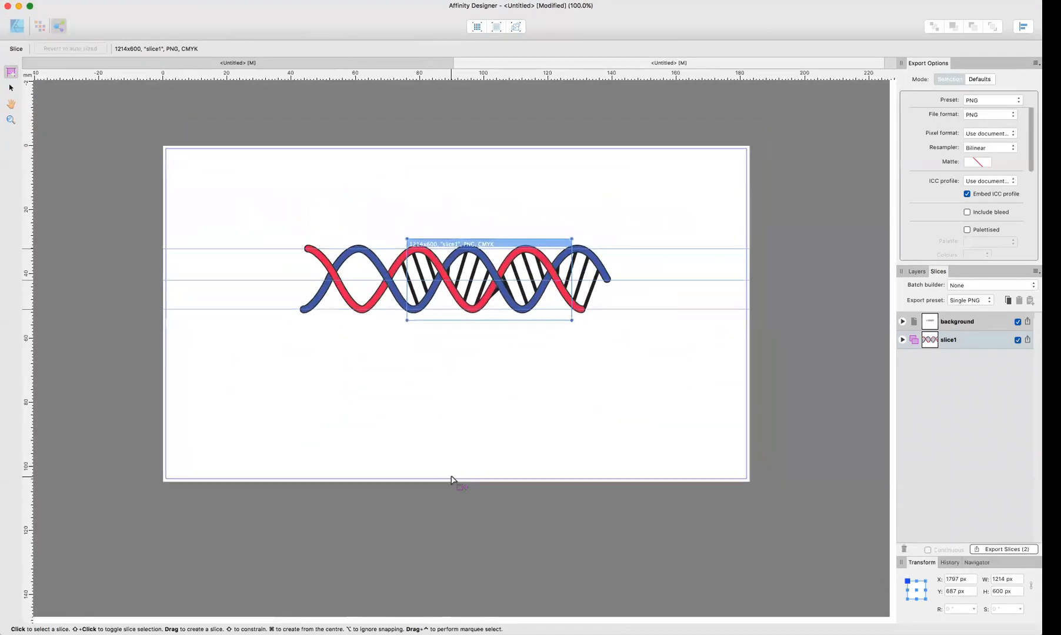
{"action": "left_click", "coordinate": [18, 30]}
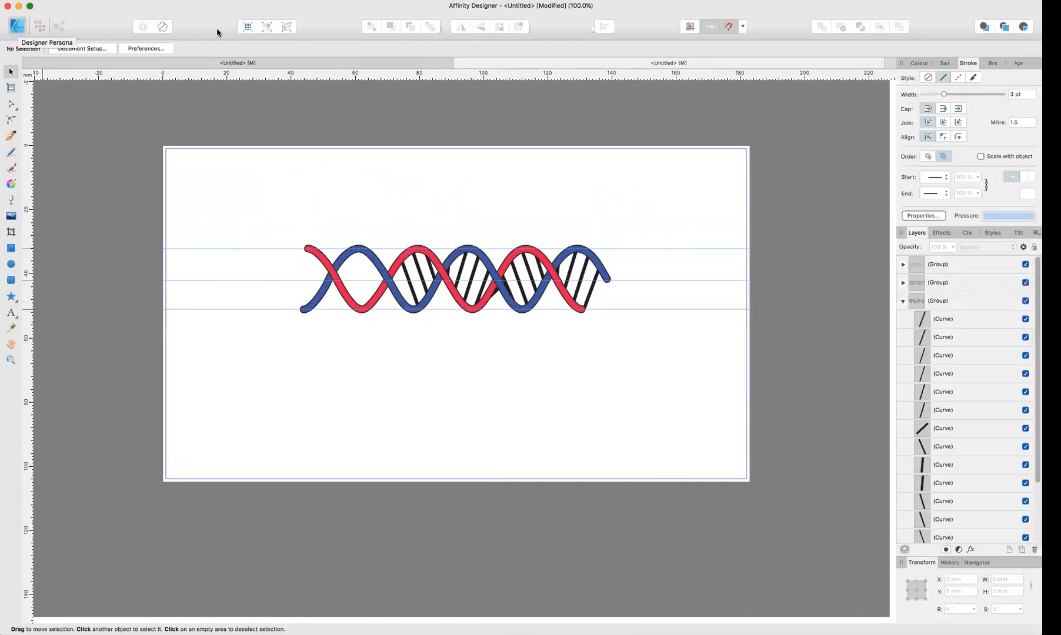
{"action": "left_click", "coordinate": [992, 63]}
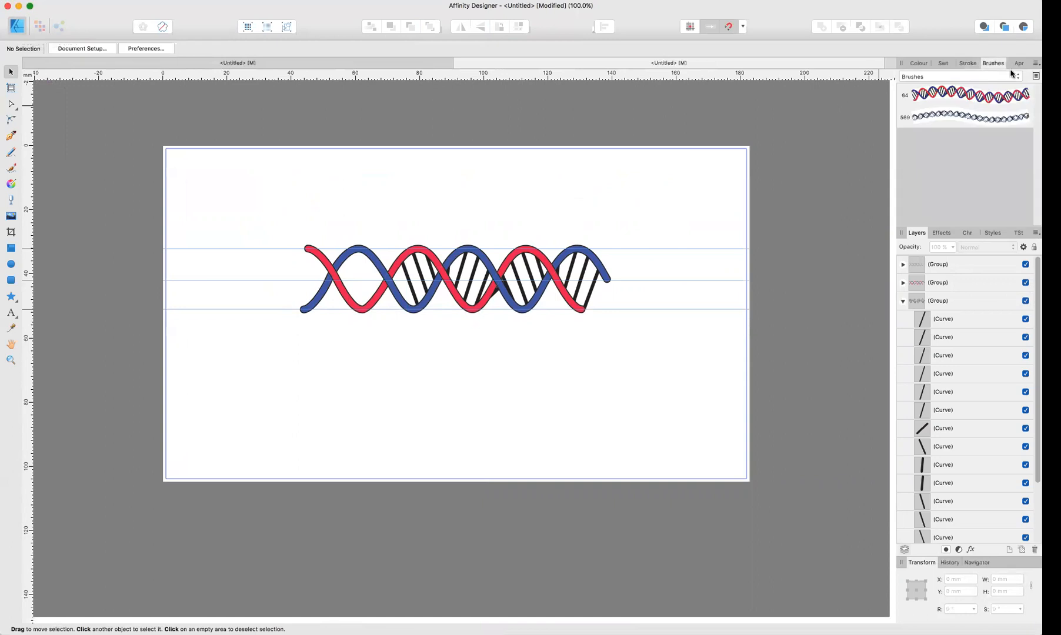
{"action": "left_click", "coordinate": [1036, 76]}
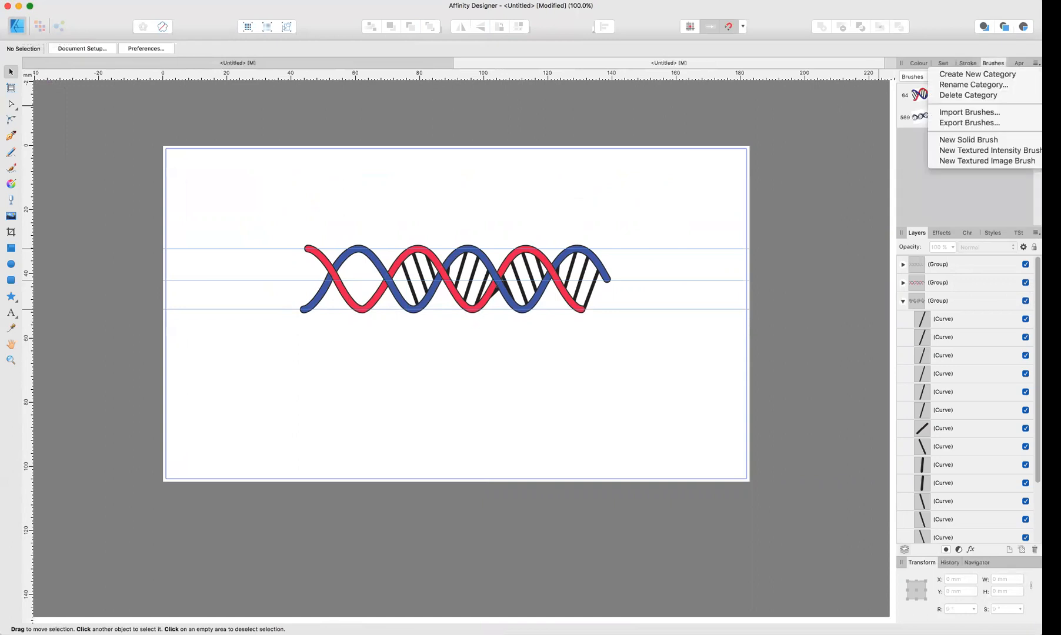
{"action": "left_click", "coordinate": [987, 78]}
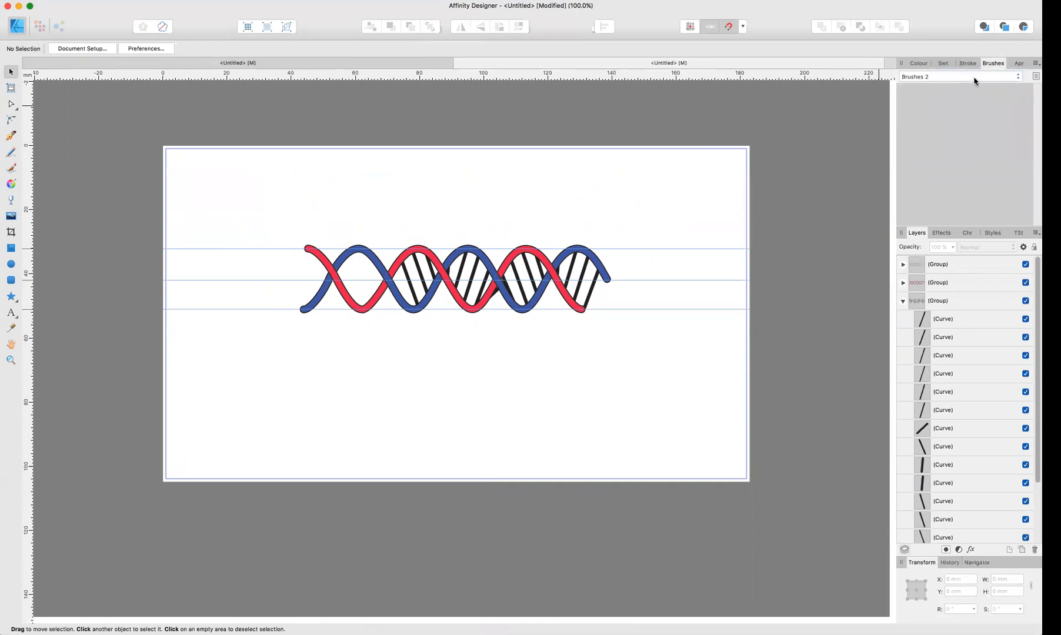
Step: Rename the new brush category "RNA Brushes"
{"action": "left_click", "coordinate": [1035, 77]}
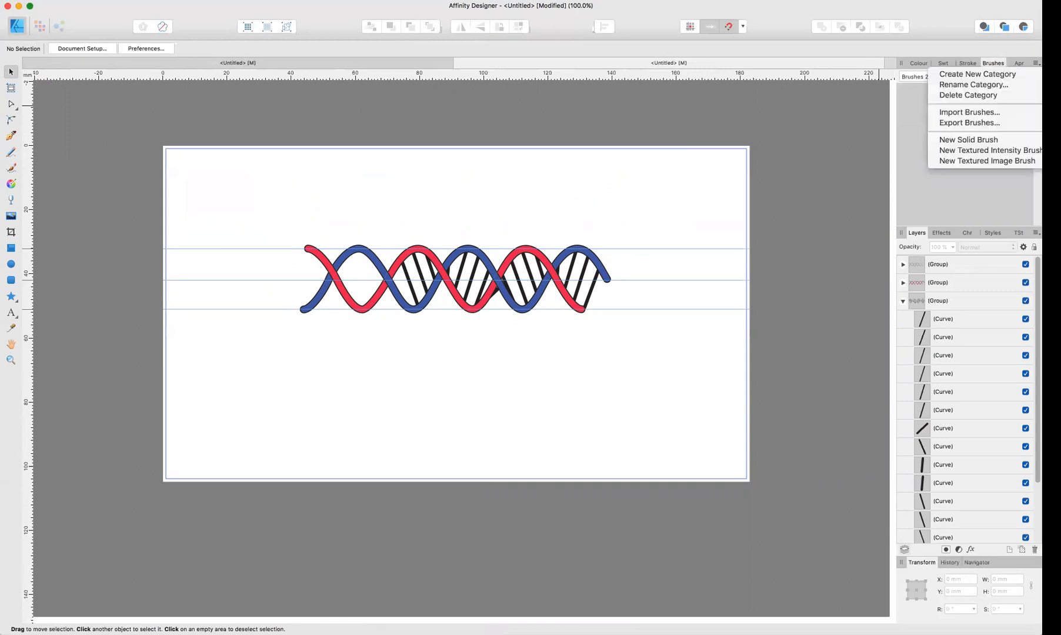
{"action": "left_click", "coordinate": [992, 88]}
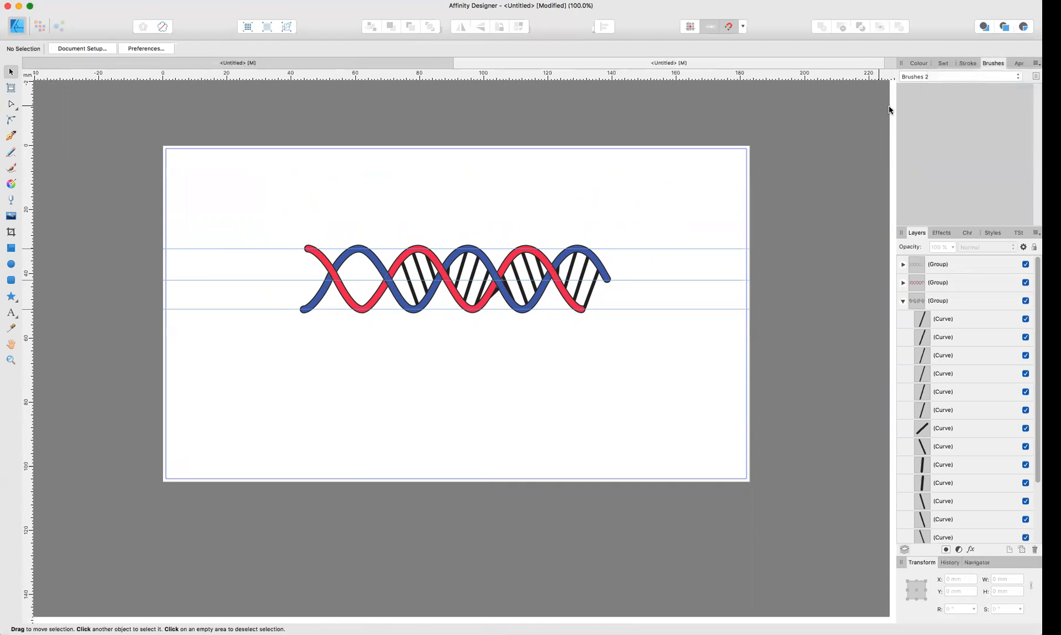
{"action": "type", "text": "RNA Brushes"}
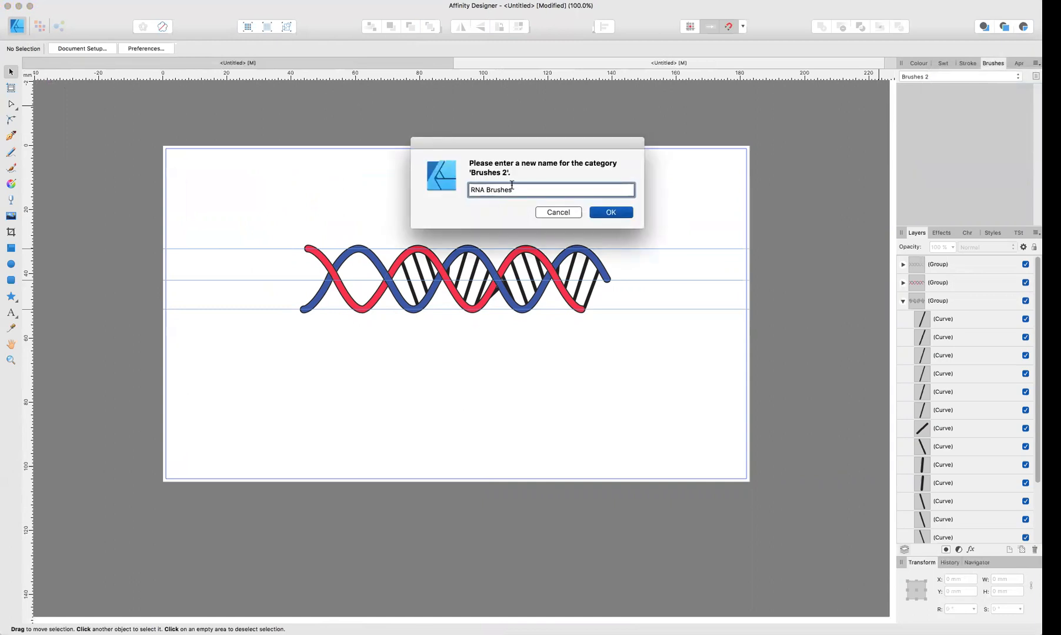
{"action": "left_click", "coordinate": [617, 212]}
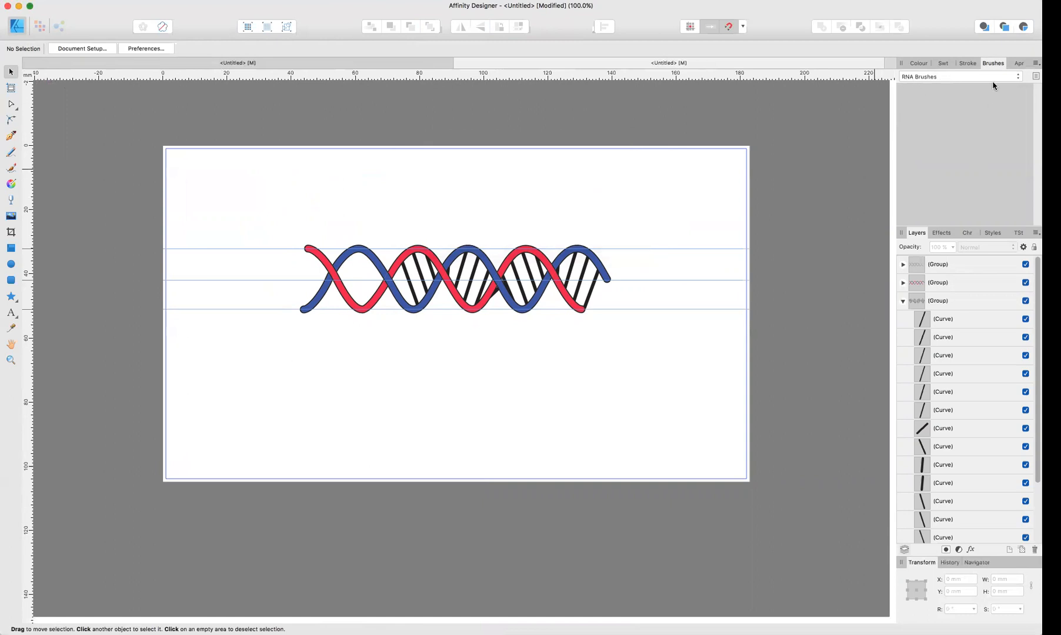
Step: Create a textured image brush in the RNA Brushes category from "RNA Helix Slice.png" on the Desktop
{"action": "left_click", "coordinate": [1035, 63]}
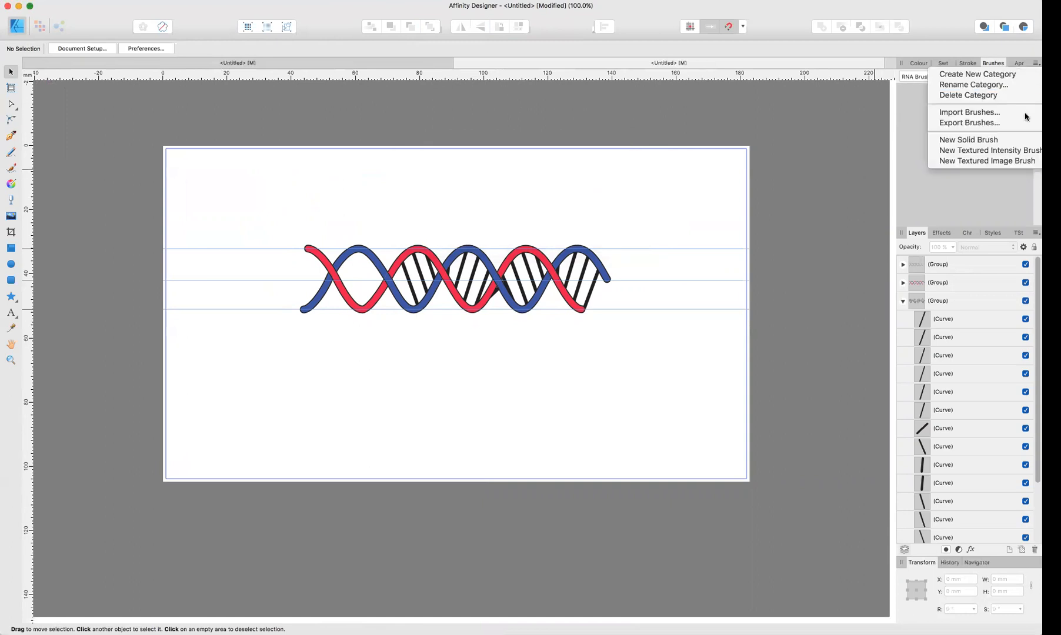
{"action": "left_click", "coordinate": [998, 161]}
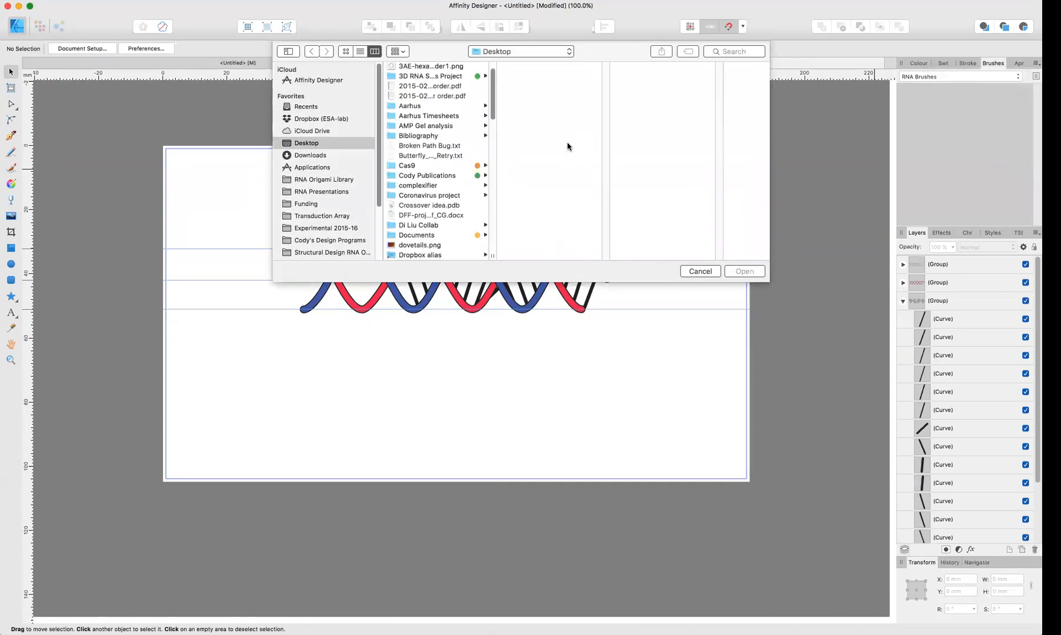
{"action": "scroll", "coordinate": [415, 130], "scroll_direction": "down", "scroll_amount": 15}
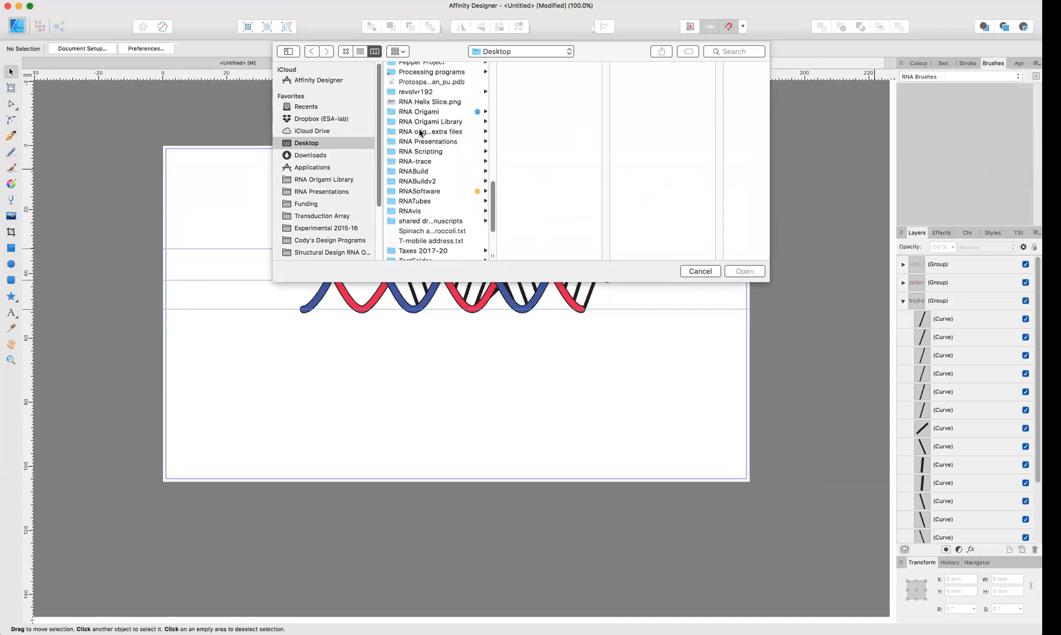
{"action": "scroll", "coordinate": [420, 133], "scroll_direction": "down", "scroll_amount": 3}
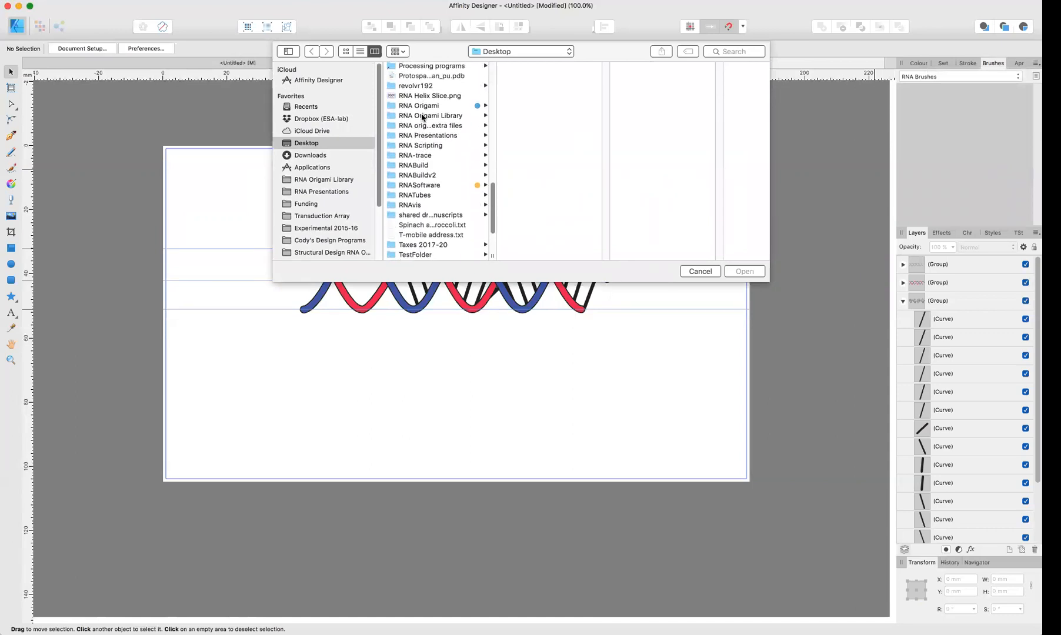
{"action": "left_click", "coordinate": [418, 96]}
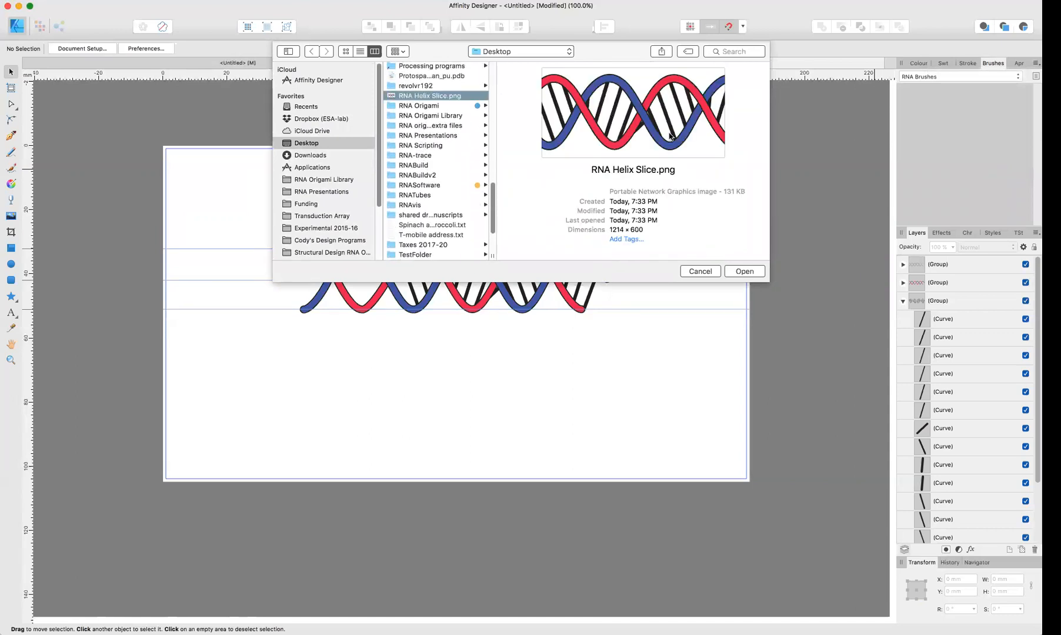
{"action": "left_click", "coordinate": [744, 271]}
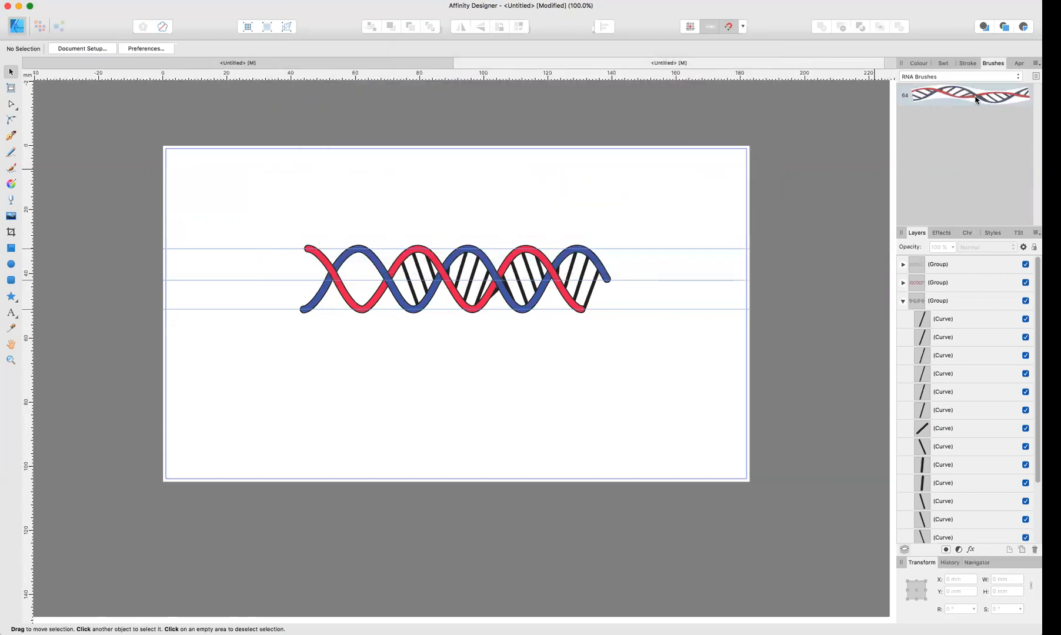
Step: Edit the new helix brush so its body repeats and its brush width is about 200 px
{"action": "double_click", "coordinate": [962, 95]}
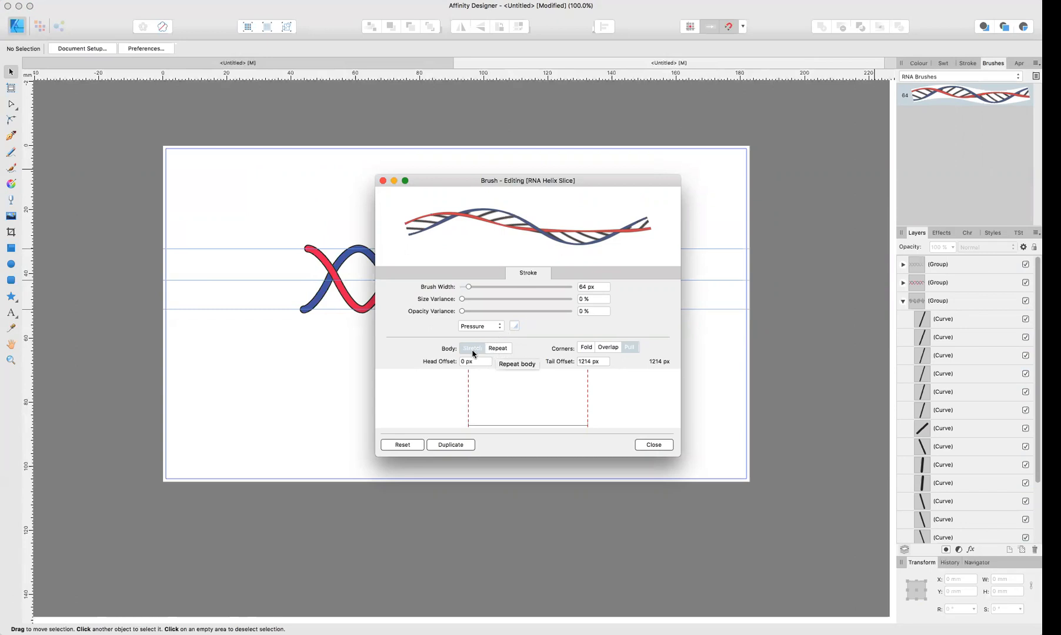
{"action": "left_click", "coordinate": [499, 350]}
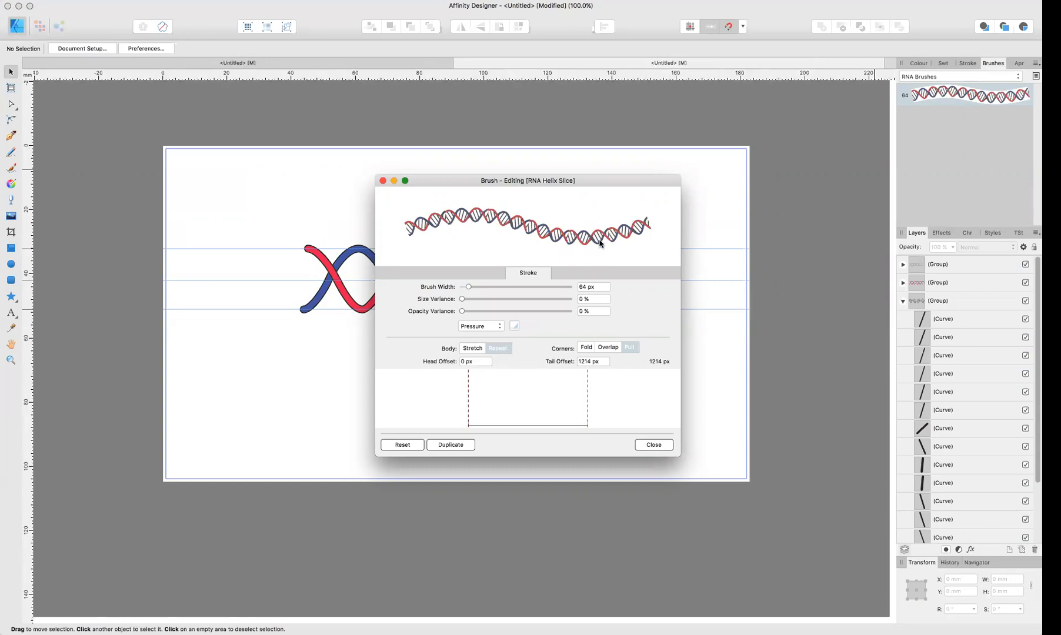
{"action": "left_click_drag", "start_coordinate": [470, 289], "coordinate": [484, 287]}
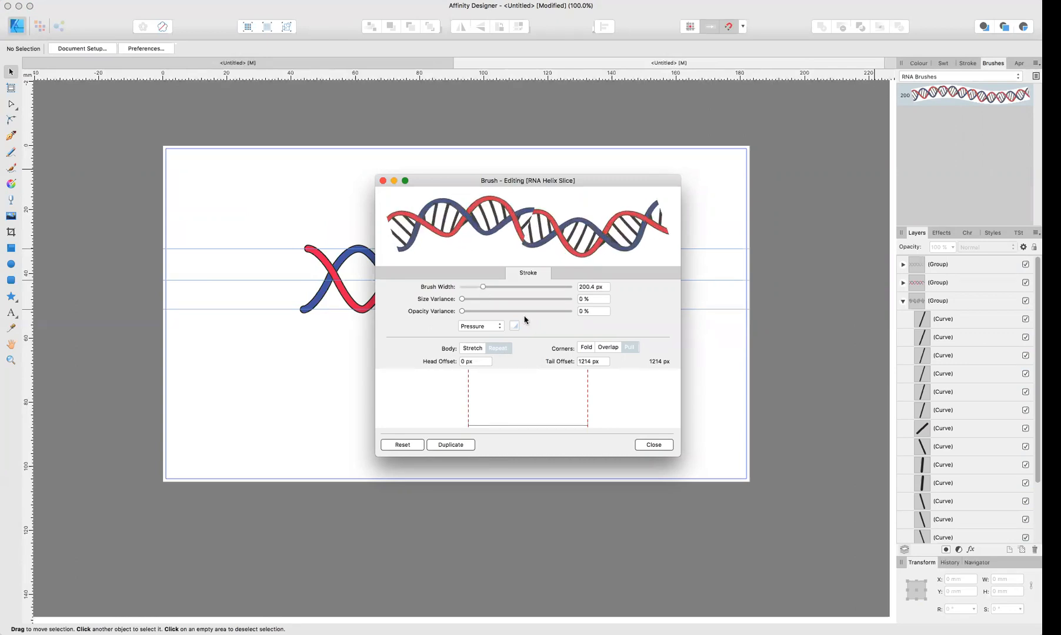
Step: Set the brush's tail offset to 807 px so the repeats join, try the corner options, and finish editing the brush
{"action": "left_click_drag", "start_coordinate": [587, 391], "coordinate": [580, 391]}
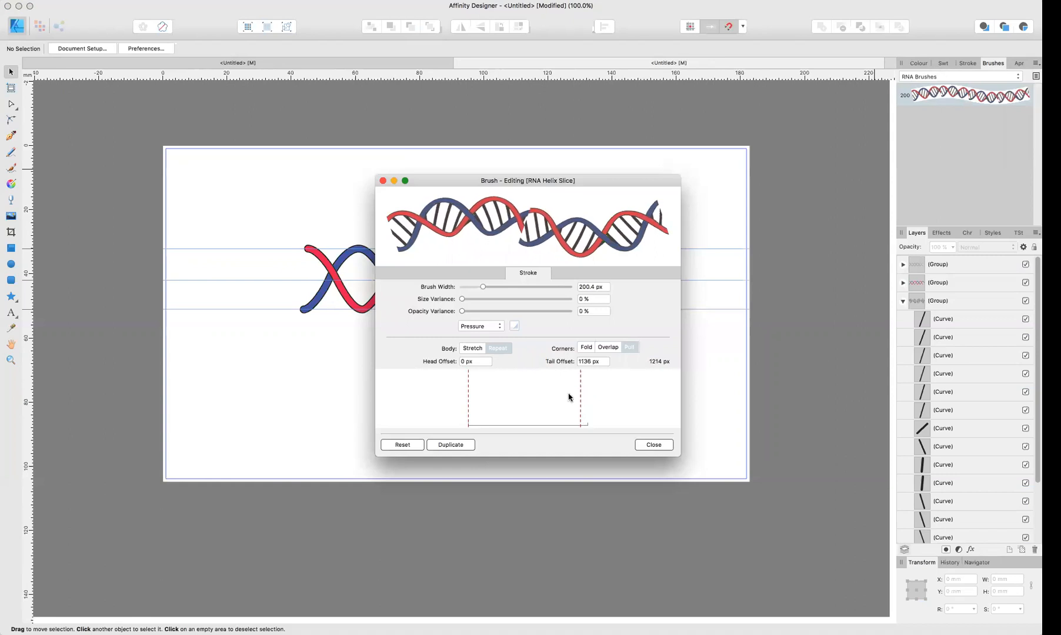
{"action": "left_click_drag", "start_coordinate": [580, 406], "coordinate": [548, 406]}
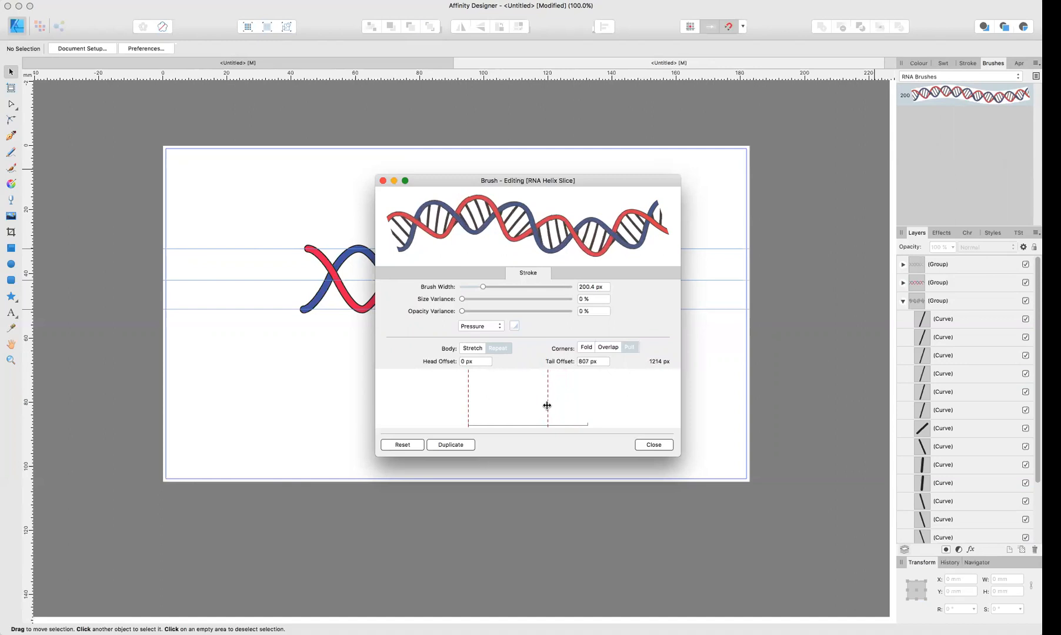
{"action": "left_click_drag", "start_coordinate": [547, 406], "coordinate": [547, 405]}
{"action": "left_click", "coordinate": [603, 350]}
{"action": "left_click", "coordinate": [629, 347]}
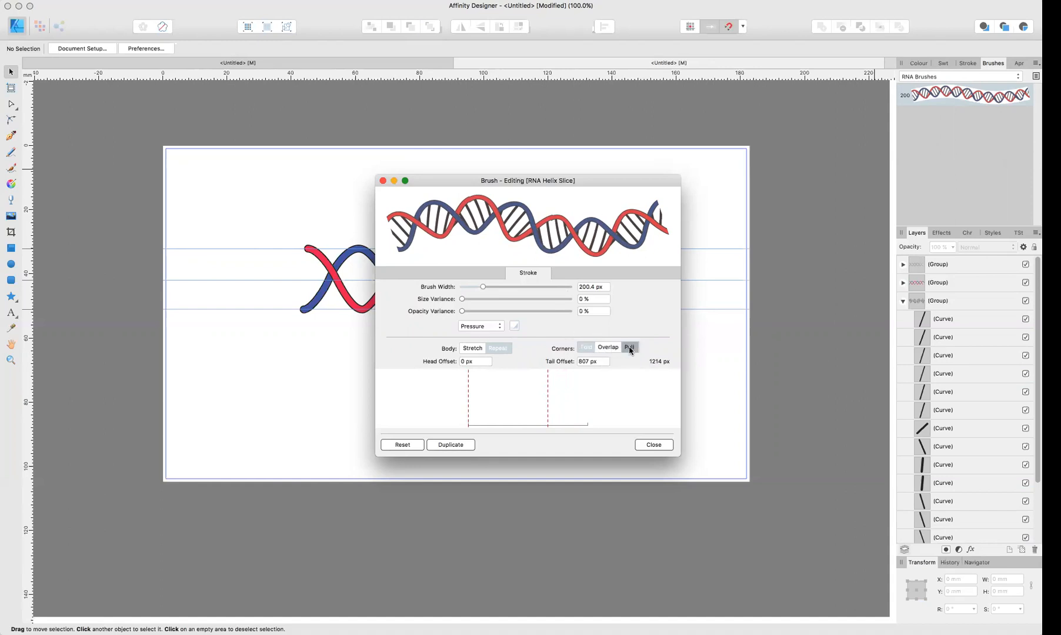
{"action": "left_click", "coordinate": [654, 445]}
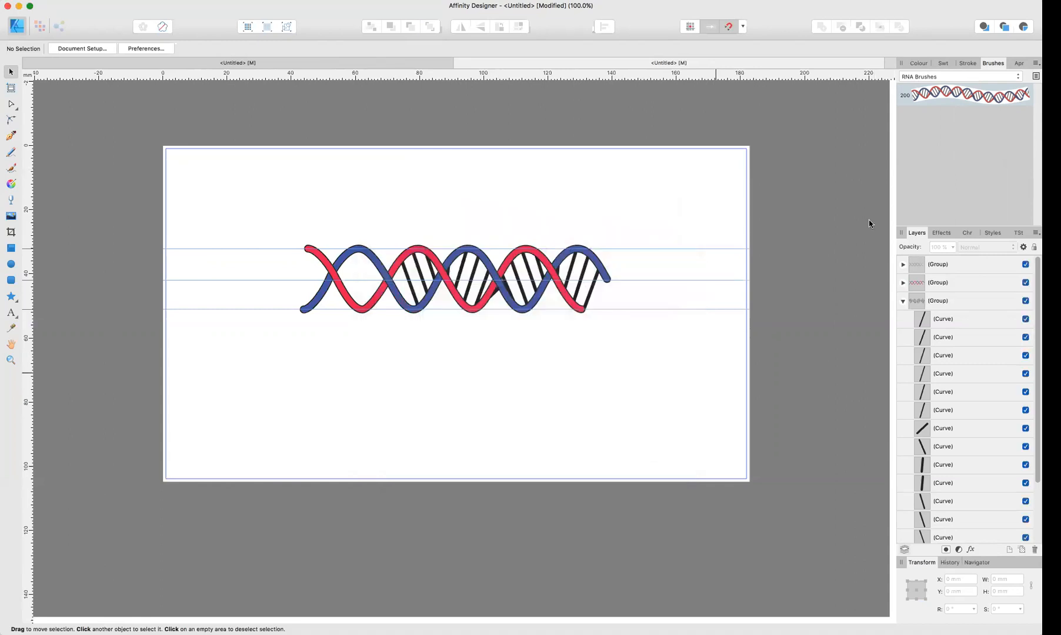
Step: Draw a smooth wavy Pen curve about 151 mm wide and 19 mm high across the page below the helix
{"action": "left_click", "coordinate": [11, 136]}
{"action": "left_click_drag", "start_coordinate": [197, 415], "coordinate": [221, 403]}
{"action": "left_click_drag", "start_coordinate": [287, 390], "coordinate": [311, 412]}
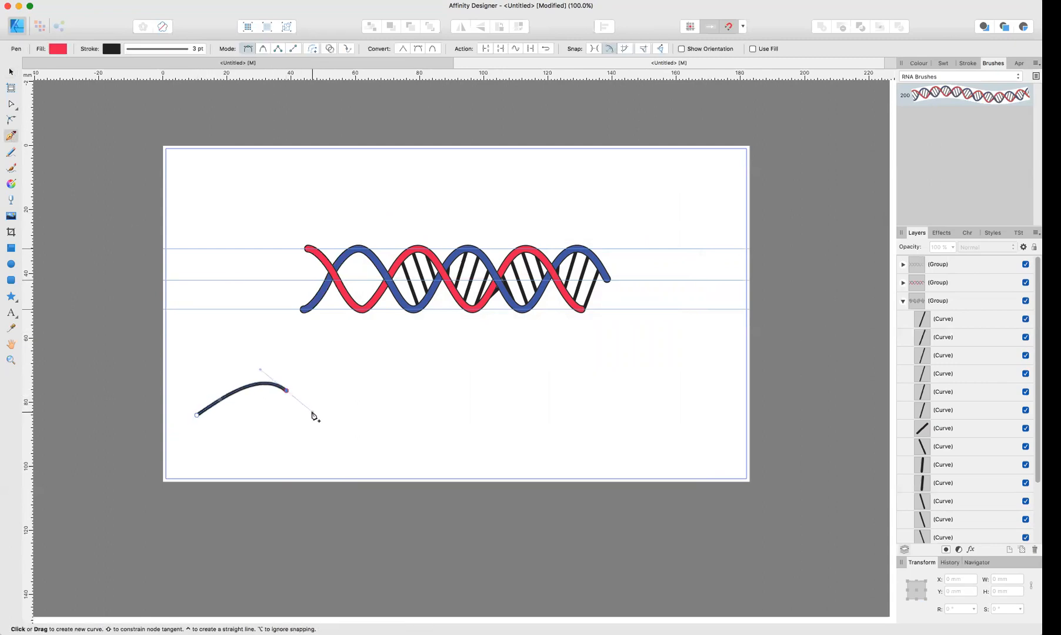
{"action": "left_click_drag", "start_coordinate": [401, 443], "coordinate": [436, 439]}
{"action": "left_click_drag", "start_coordinate": [484, 387], "coordinate": [526, 377]}
{"action": "left_click_drag", "start_coordinate": [594, 405], "coordinate": [621, 424]}
{"action": "left_click_drag", "start_coordinate": [680, 406], "coordinate": [713, 394]}
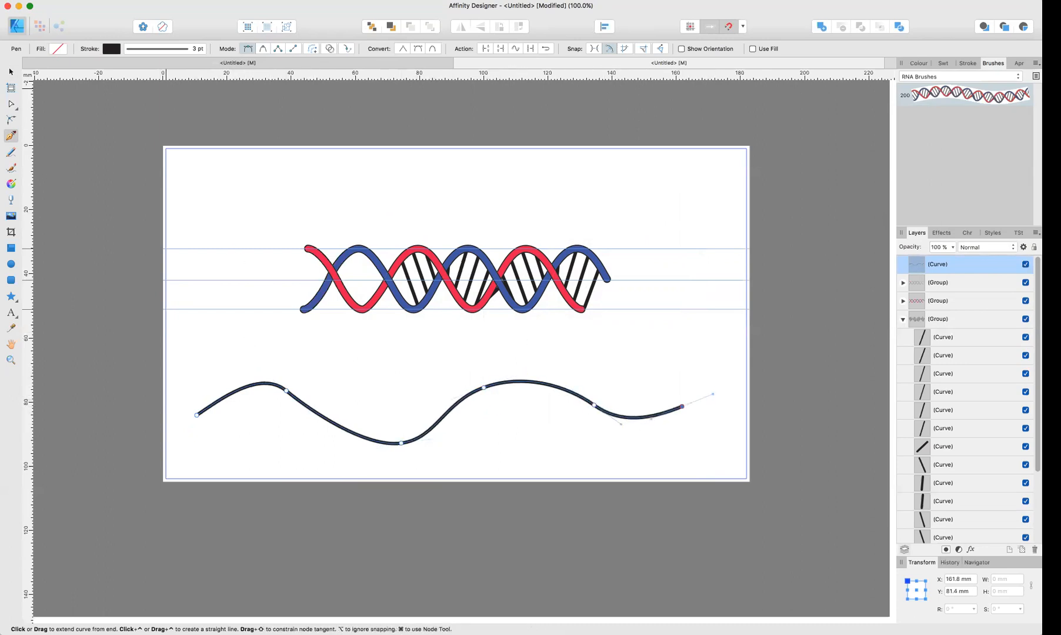
Step: Apply the RNA helix brush to the wavy curve and place a duplicate of it just below
{"action": "left_click", "coordinate": [8, 73]}
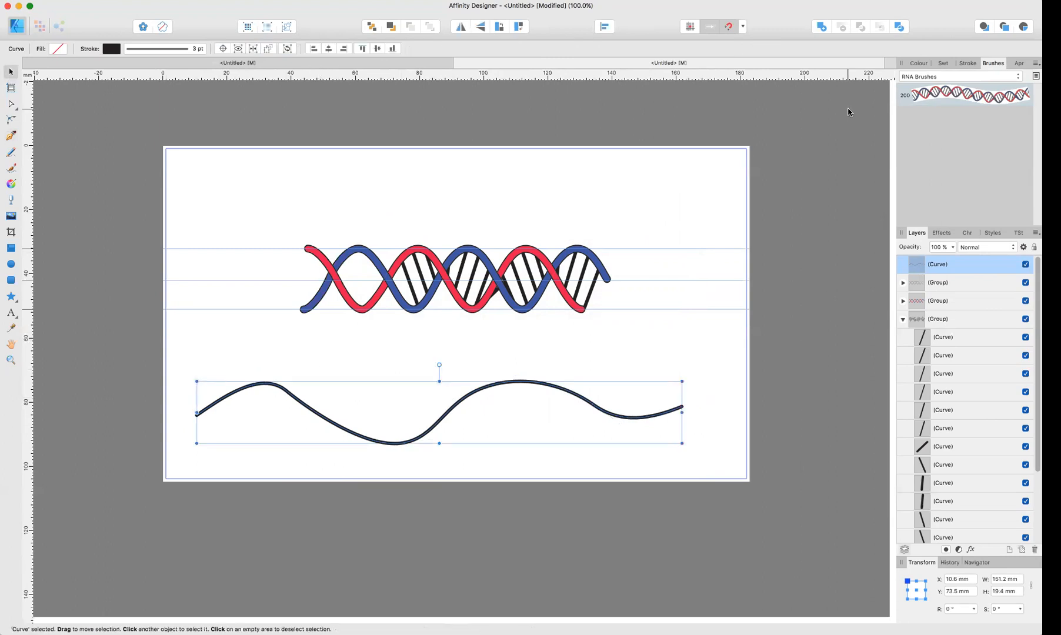
{"action": "left_click", "coordinate": [947, 100]}
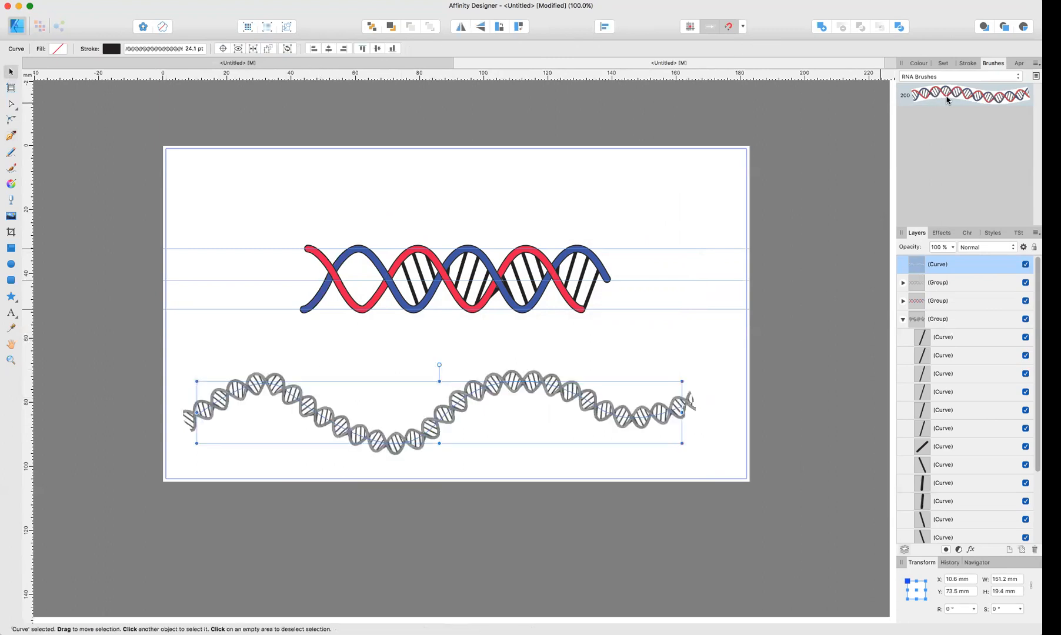
{"action": "left_click", "coordinate": [677, 351]}
{"action": "mouse_move", "coordinate": [517, 384]}
{"action": "left_mouse_down"}
{"action": "mouse_move", "coordinate": [528, 355]}
{"action": "mouse_move", "coordinate": [533, 398]}
{"action": "left_mouse_up"}
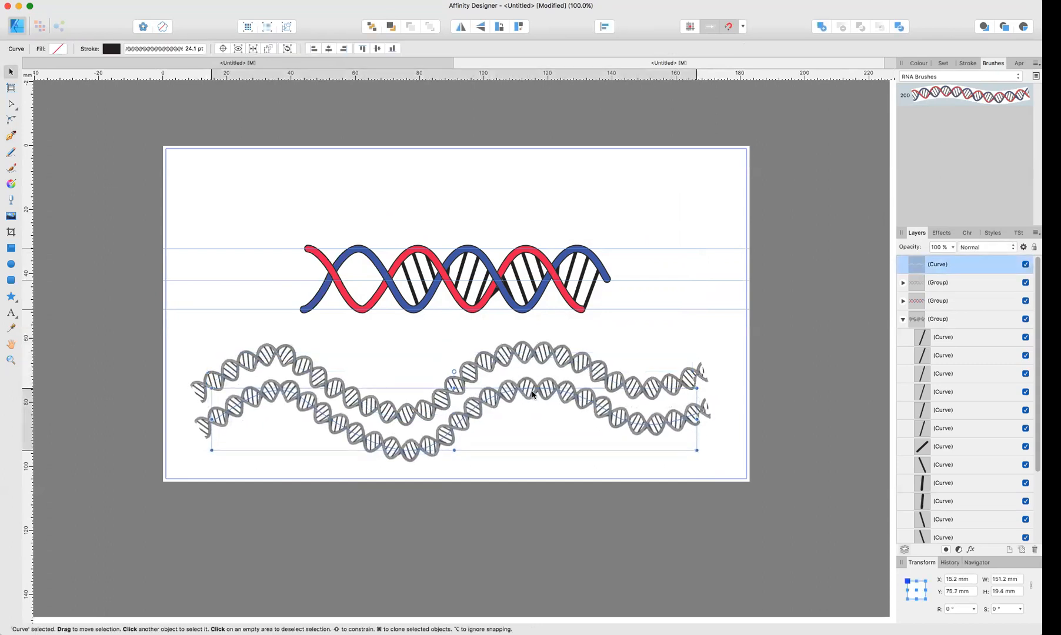
{"action": "left_click", "coordinate": [408, 352]}
Step: Recolour the upper brushed curve's stroke green with H 163, S 64, L 47
{"action": "scroll", "coordinate": [408, 353], "scroll_direction": "up", "scroll_amount": 6}
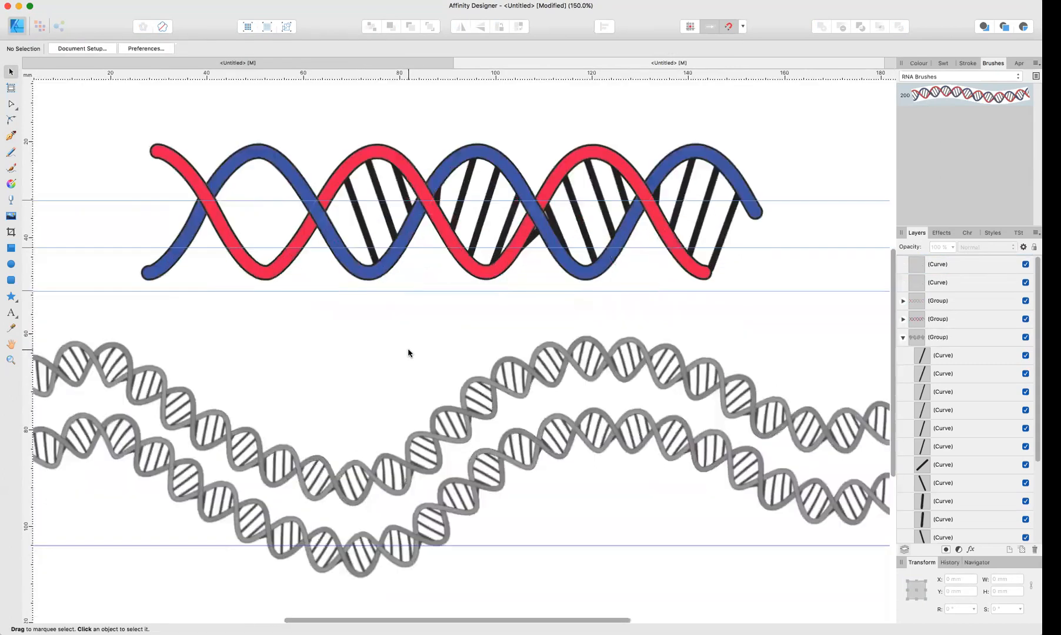
{"action": "scroll", "coordinate": [408, 353], "scroll_direction": "left", "scroll_amount": 5}
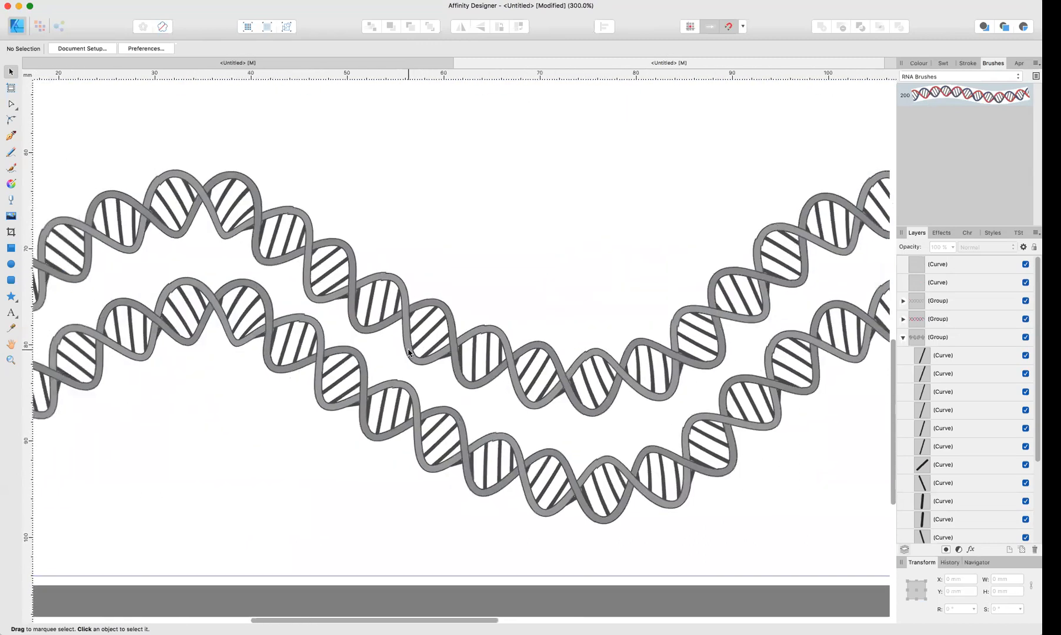
{"action": "scroll", "coordinate": [408, 353], "scroll_direction": "down", "scroll_amount": 2}
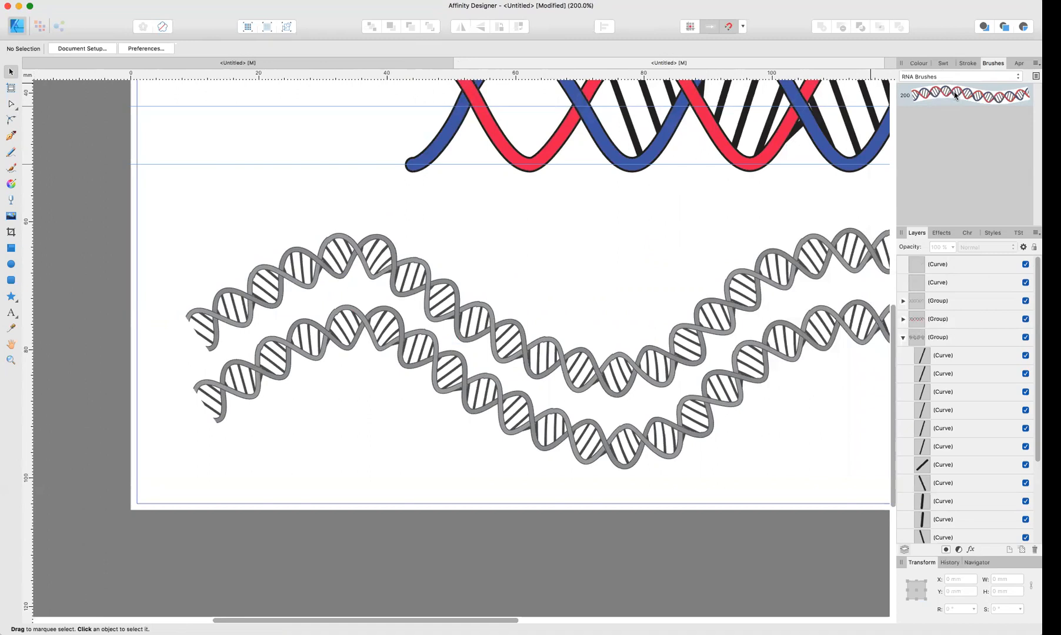
{"action": "left_click", "coordinate": [919, 63]}
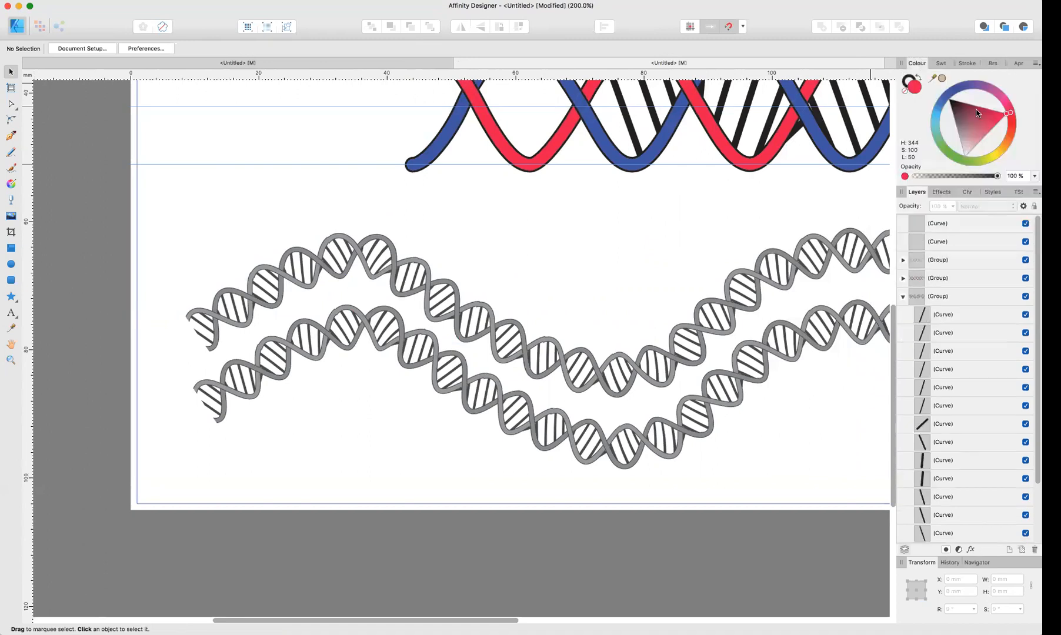
{"action": "mouse_move", "coordinate": [1013, 115]}
{"action": "left_mouse_down"}
{"action": "mouse_move", "coordinate": [979, 86]}
{"action": "mouse_move", "coordinate": [1027, 126]}
{"action": "mouse_move", "coordinate": [1017, 183]}
{"action": "mouse_move", "coordinate": [914, 142]}
{"action": "left_mouse_up"}
{"action": "left_click", "coordinate": [424, 282]}
{"action": "left_click", "coordinate": [905, 90]}
{"action": "left_click", "coordinate": [906, 79]}
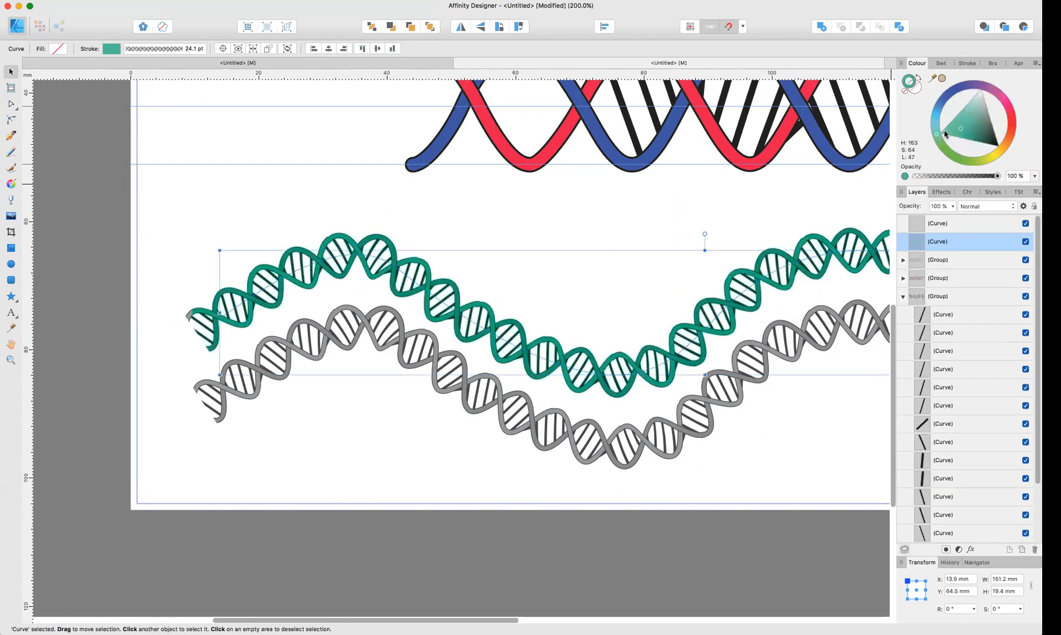
Step: Recolour the lower brushed curve's stroke blue with H 249, S 100, L 50
{"action": "left_click", "coordinate": [568, 371]}
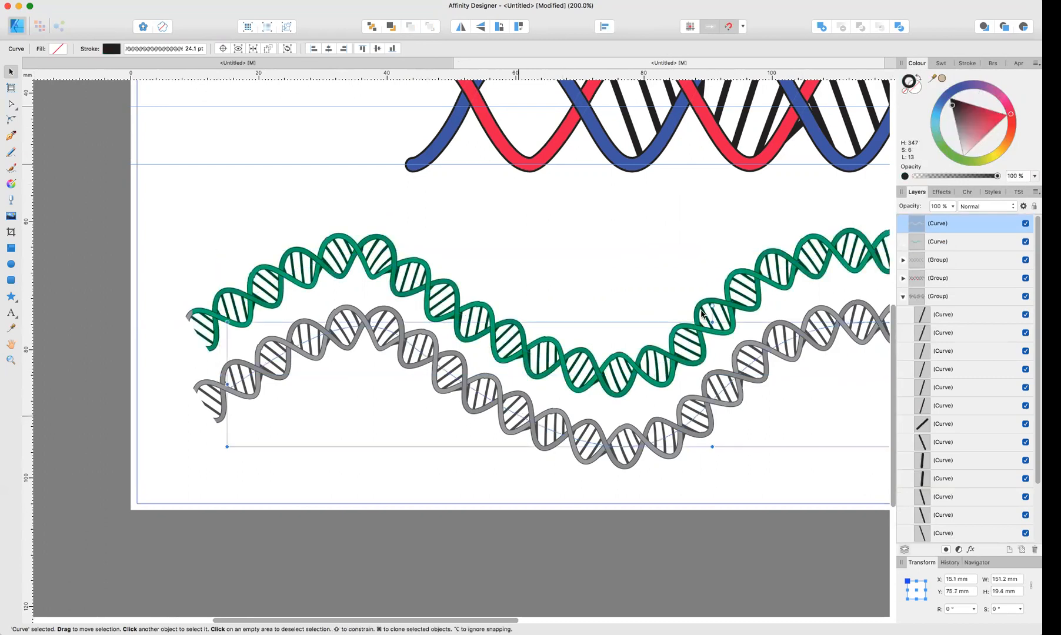
{"action": "left_click_drag", "start_coordinate": [964, 113], "coordinate": [1006, 103]}
{"action": "left_click", "coordinate": [959, 90]}
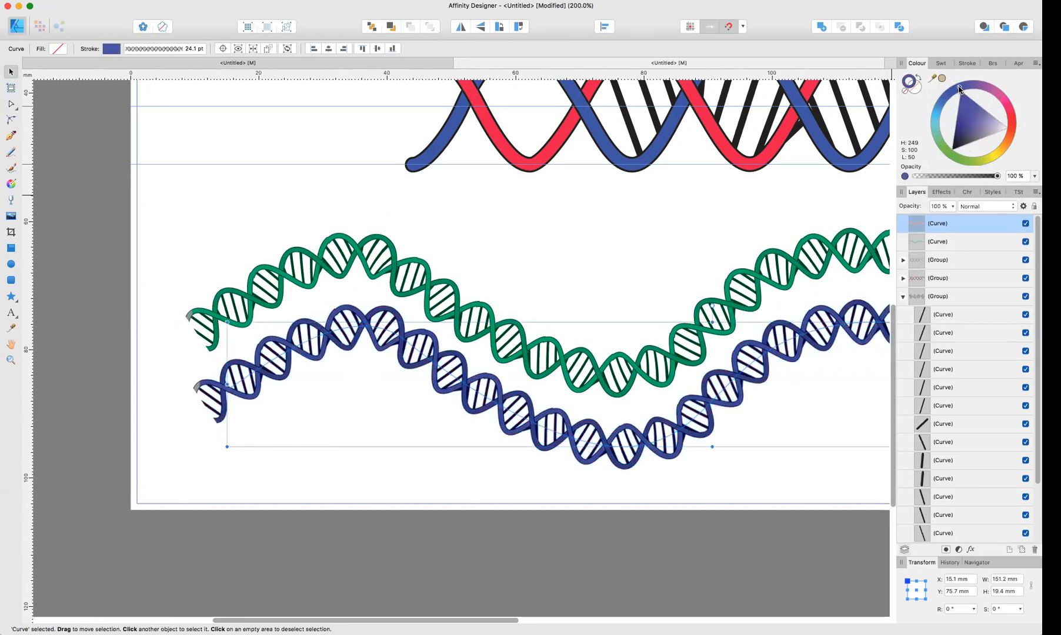
{"action": "left_click", "coordinate": [578, 230]}
Step: Move the blue helix slightly up to Y 74.2 mm, closer to the green one, and deselect it
{"action": "scroll", "coordinate": [579, 268], "scroll_direction": "right", "scroll_amount": 10}
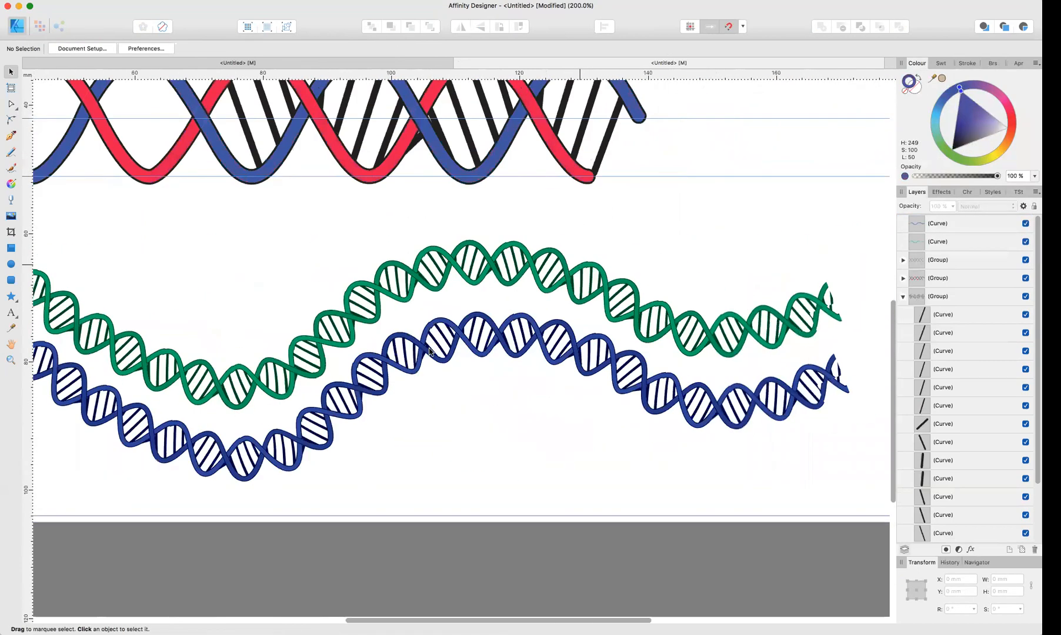
{"action": "left_click", "coordinate": [357, 388]}
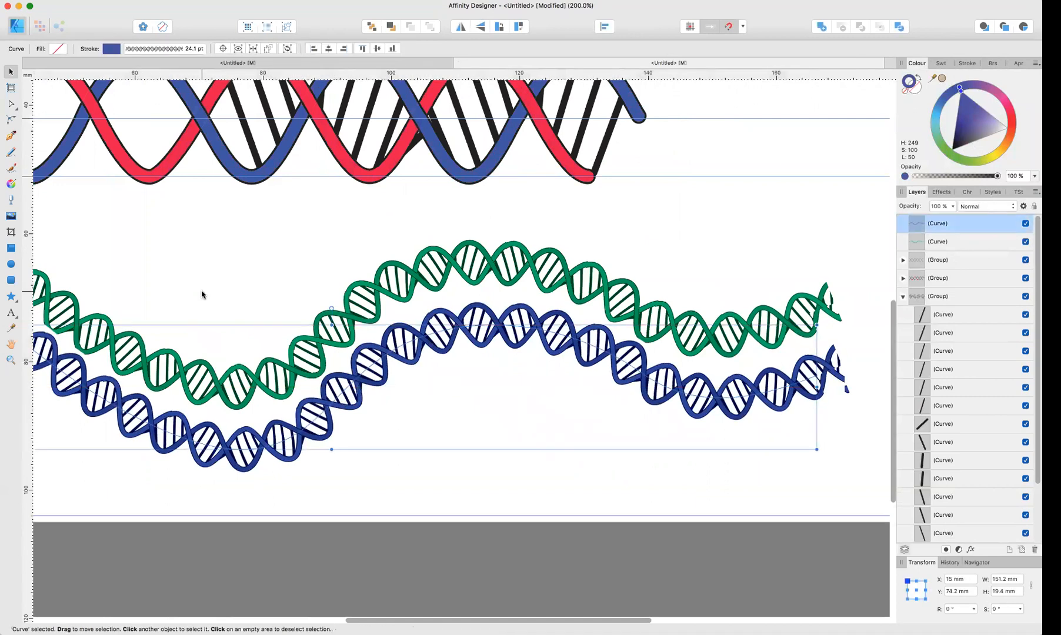
{"action": "left_click", "coordinate": [202, 294]}
{"action": "key", "text": "super+1"}
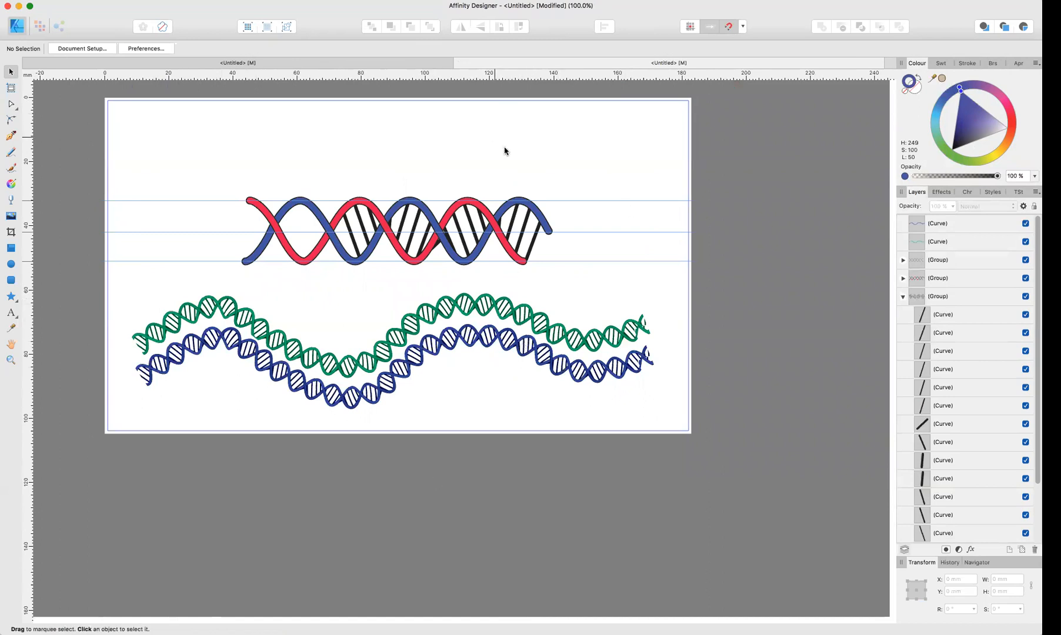
{"action": "mouse_move", "coordinate": [504, 148]}
{"action": "left_mouse_down"}
{"action": "mouse_move", "coordinate": [552, 135]}
{"action": "mouse_move", "coordinate": [535, 149]}
{"action": "mouse_move", "coordinate": [331, 99]}
{"action": "mouse_move", "coordinate": [488, 150]}
{"action": "left_mouse_up"}
Step: Open a blank document and place the beer bottle image on its page
{"action": "key", "text": "super+Tab"}
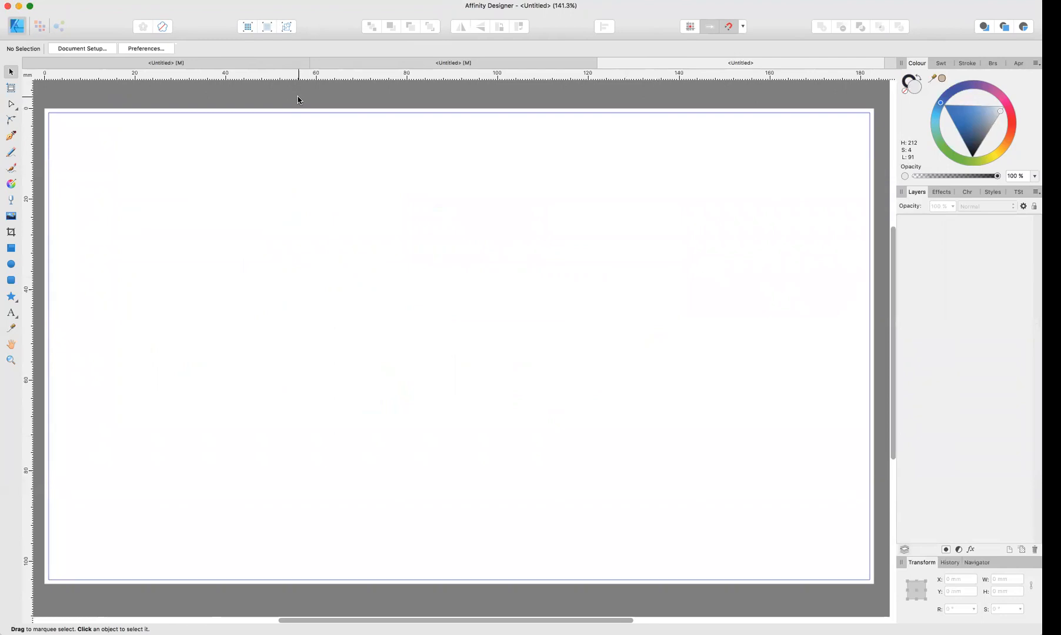
{"action": "left_click", "coordinate": [10, 264]}
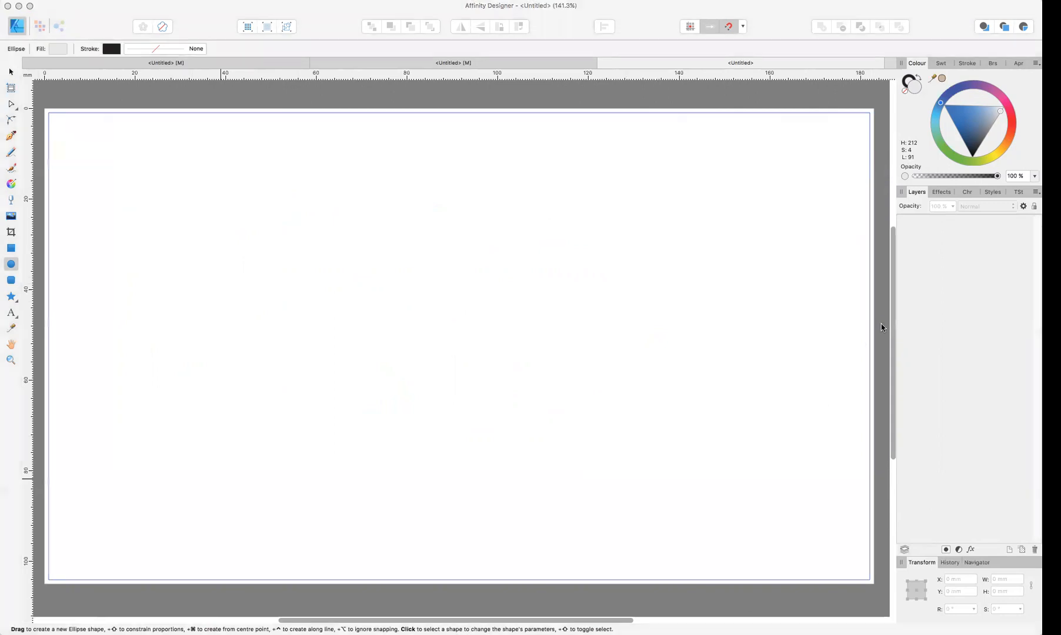
{"action": "left_click_drag", "start_coordinate": [986, 243], "coordinate": [316, 339]}
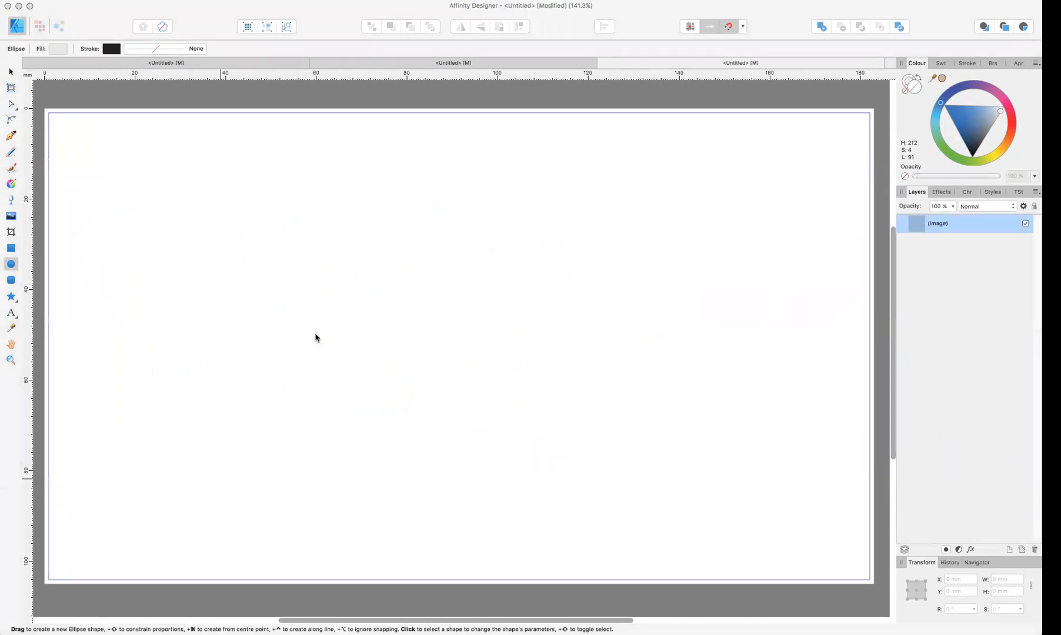
{"action": "left_click", "coordinate": [449, 300]}
{"action": "key", "text": "super+plus"}
{"action": "key", "text": "super+plus"}
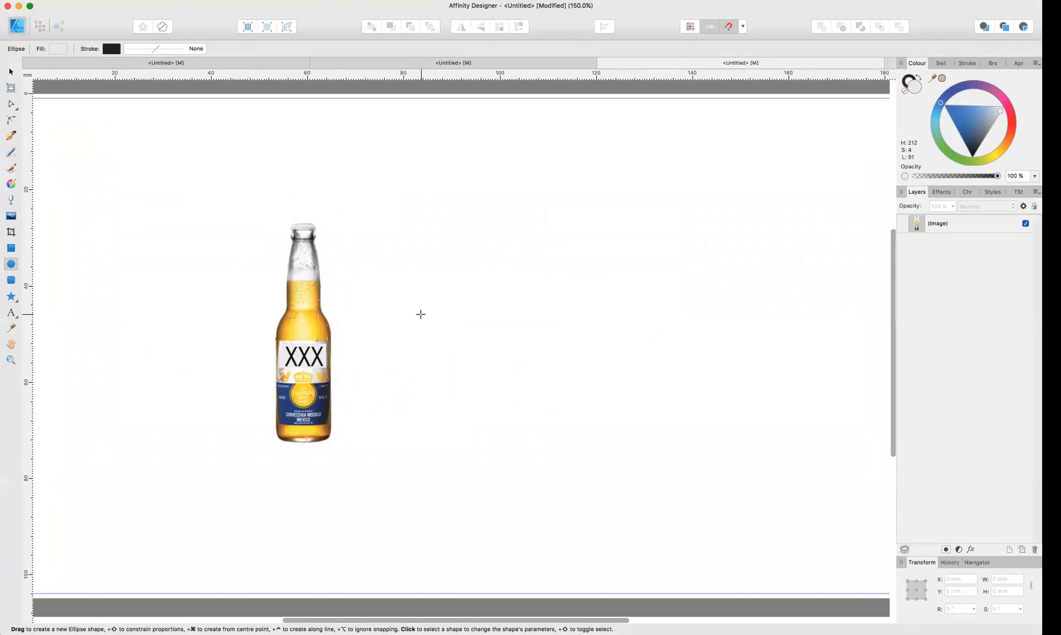
Step: Draw a rounded rectangle about 11.6 × 25.4 mm over the bottle's lower body and fit its position to the image
{"action": "scroll", "coordinate": [421, 315], "scroll_direction": "left", "scroll_amount": 5}
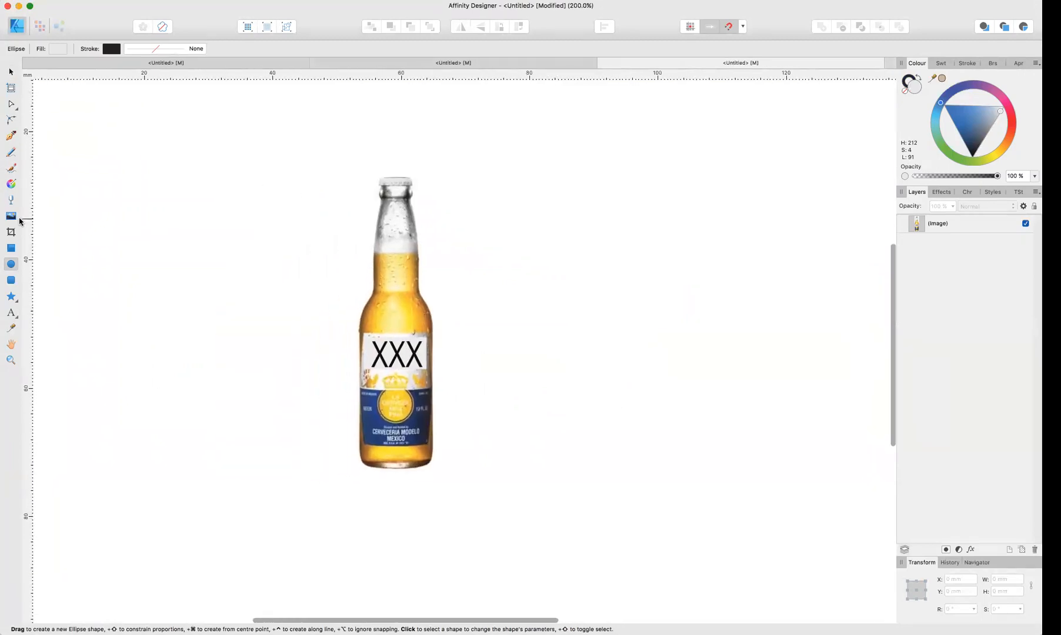
{"action": "left_click", "coordinate": [11, 283]}
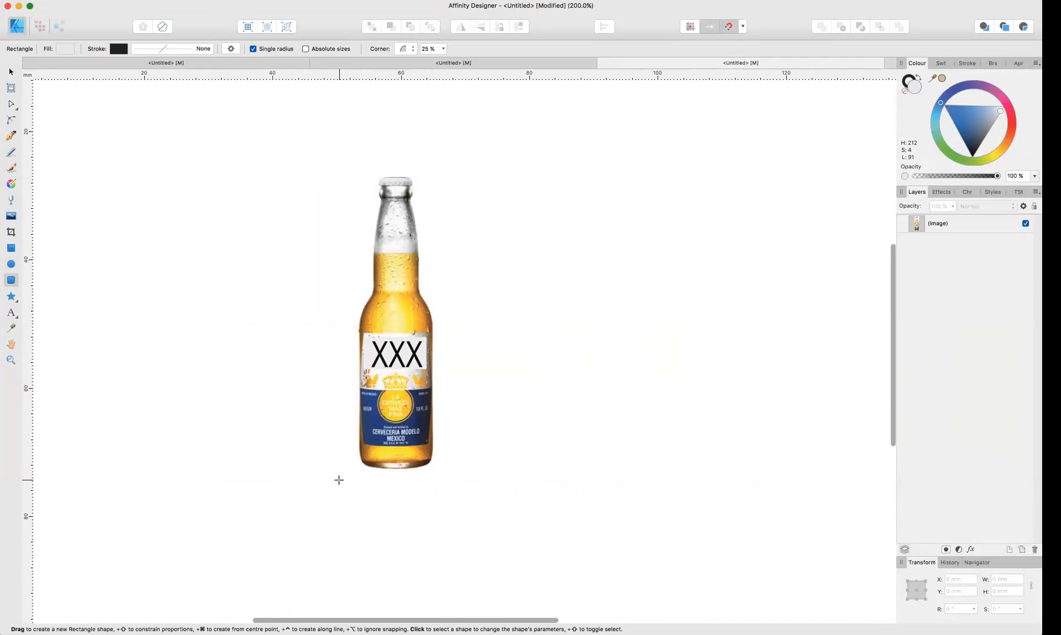
{"action": "key", "text": "super+plus"}
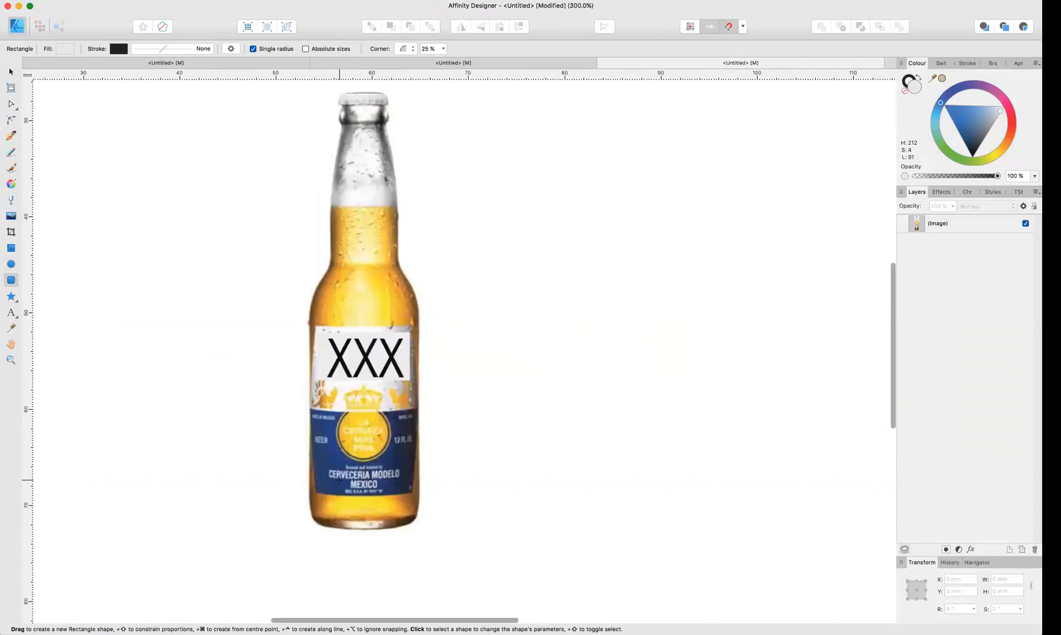
{"action": "scroll", "coordinate": [339, 480], "scroll_direction": "left", "scroll_amount": 3}
{"action": "scroll", "coordinate": [339, 480], "scroll_direction": "up", "scroll_amount": 2}
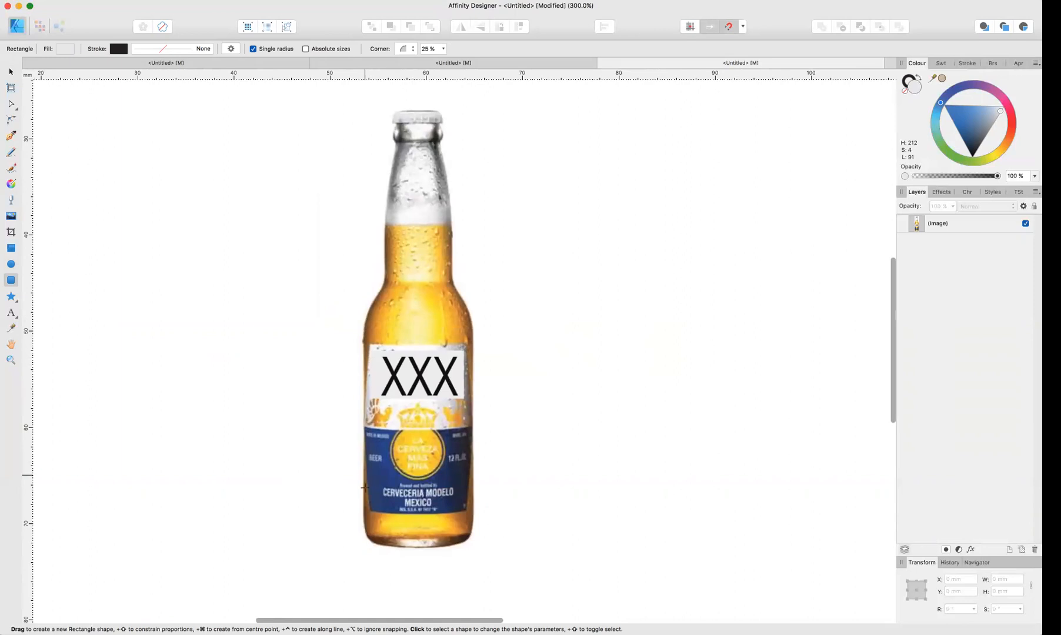
{"action": "left_click", "coordinate": [11, 265]}
{"action": "left_click", "coordinate": [13, 279]}
{"action": "left_click_drag", "start_coordinate": [362, 541], "coordinate": [474, 300]}
{"action": "key", "text": "v"}
{"action": "left_click_drag", "start_coordinate": [422, 400], "coordinate": [422, 409]}
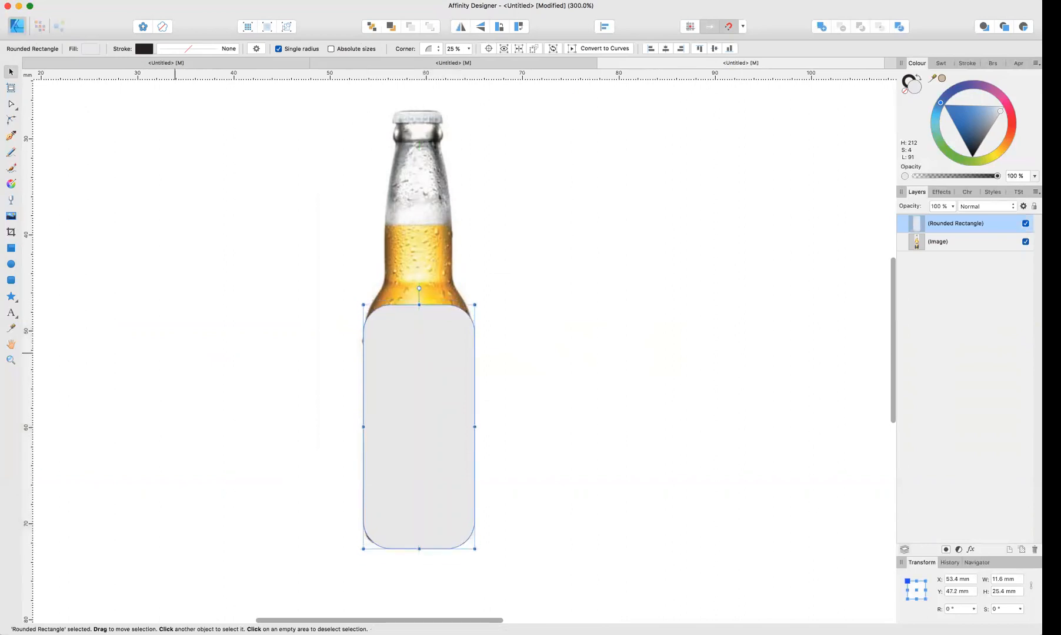
Step: Draw an ellipse over the bottle's shoulders, matched to the body's width, and flatten it to about 11.6 × 16.3 mm
{"action": "left_click", "coordinate": [10, 264]}
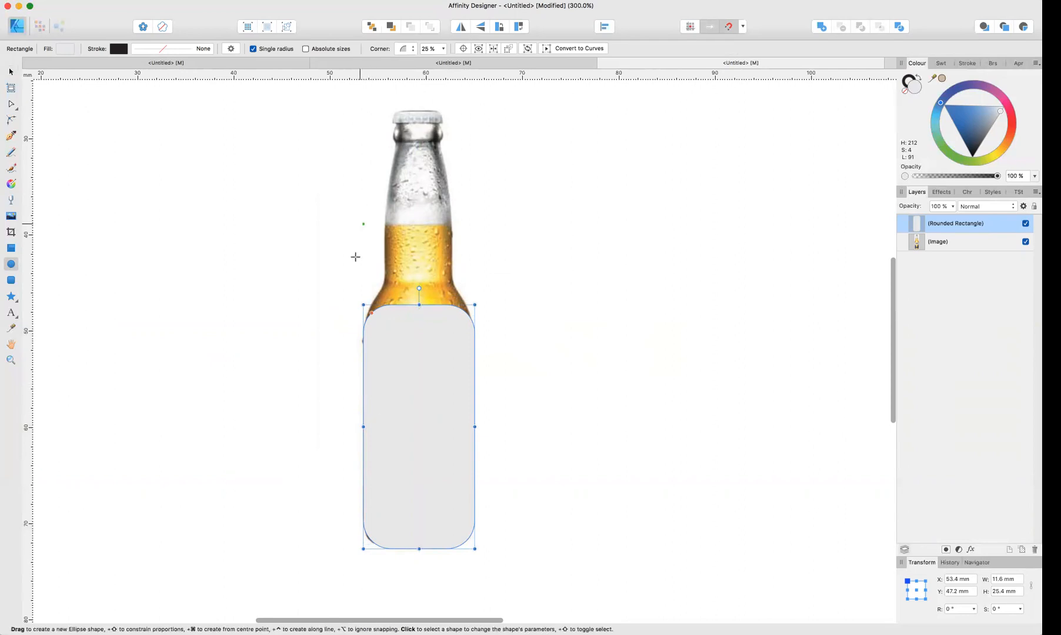
{"action": "left_click_drag", "start_coordinate": [363, 210], "coordinate": [381, 274]}
{"action": "left_click_drag", "start_coordinate": [440, 385], "coordinate": [475, 426]}
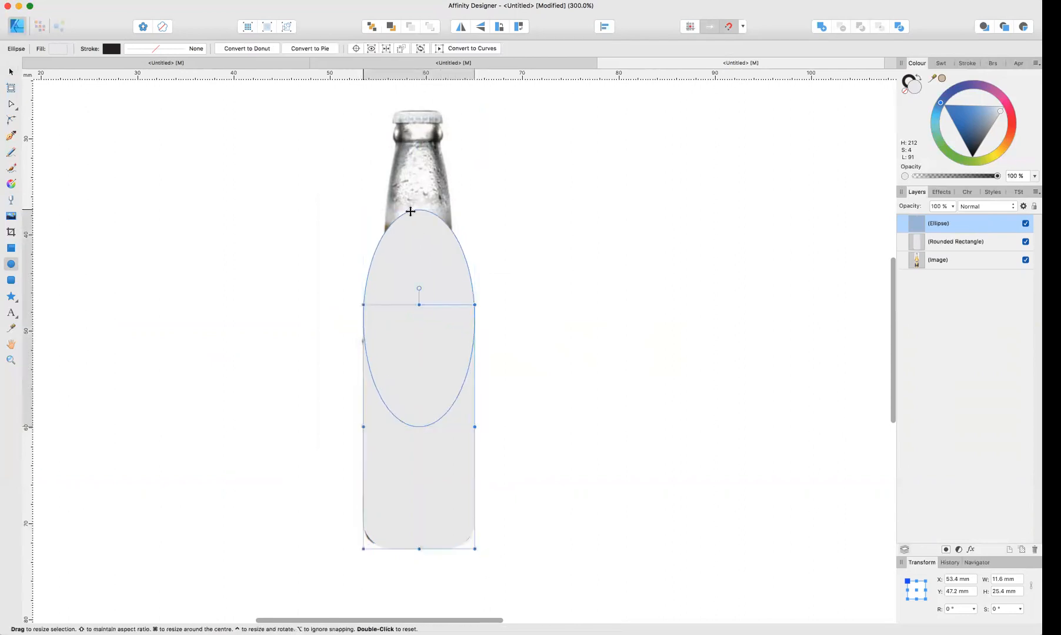
{"action": "left_click_drag", "start_coordinate": [418, 207], "coordinate": [427, 274]}
Step: Duplicate the shoulder ellipse upward and reshape the copy to about 7.1 × 29.2 mm so it follows the bottle's neck
{"action": "left_click_drag", "start_coordinate": [424, 358], "coordinate": [423, 221]}
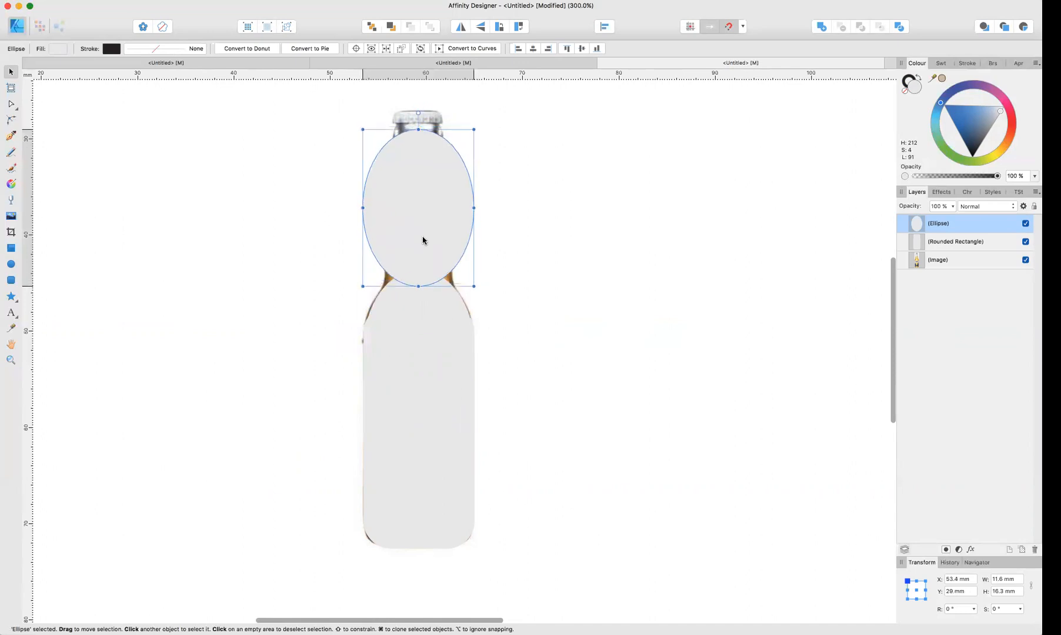
{"action": "key", "text": "super+j"}
{"action": "left_click_drag", "start_coordinate": [419, 286], "coordinate": [419, 305]}
{"action": "left_click_drag", "start_coordinate": [364, 217], "coordinate": [384, 218]}
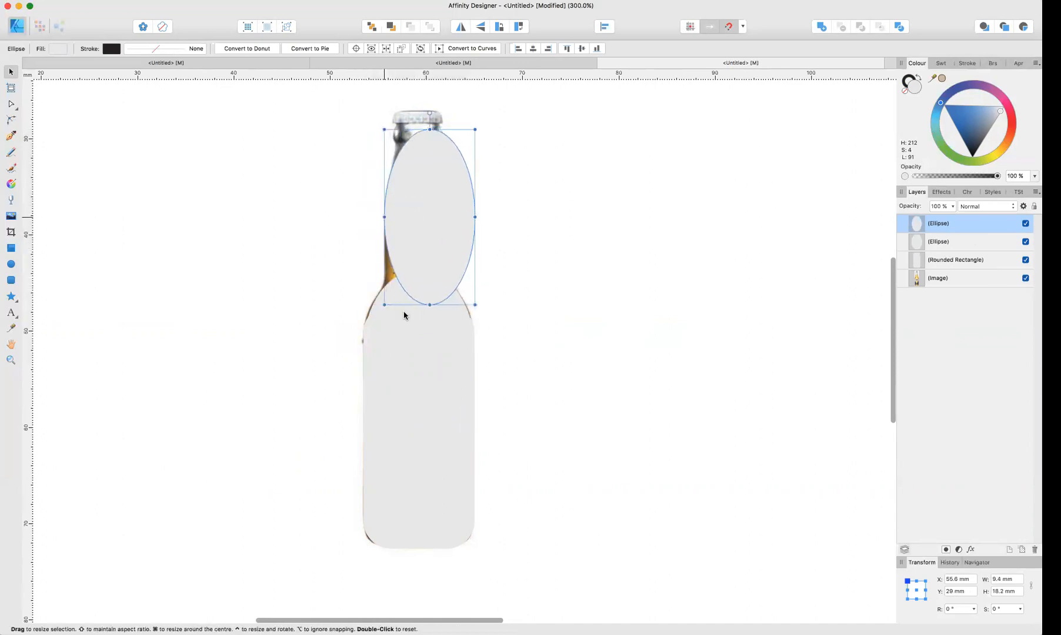
{"action": "left_click_drag", "start_coordinate": [430, 305], "coordinate": [429, 404]}
{"action": "left_click_drag", "start_coordinate": [451, 265], "coordinate": [453, 265]}
{"action": "left_click_drag", "start_coordinate": [381, 265], "coordinate": [385, 266]}
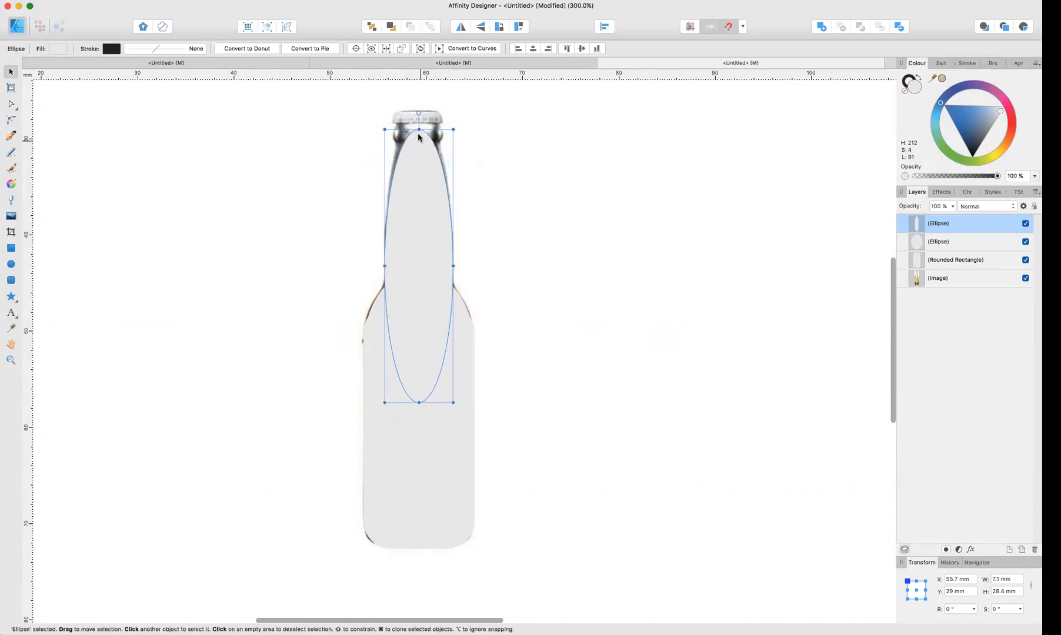
{"action": "left_click_drag", "start_coordinate": [418, 129], "coordinate": [417, 122]}
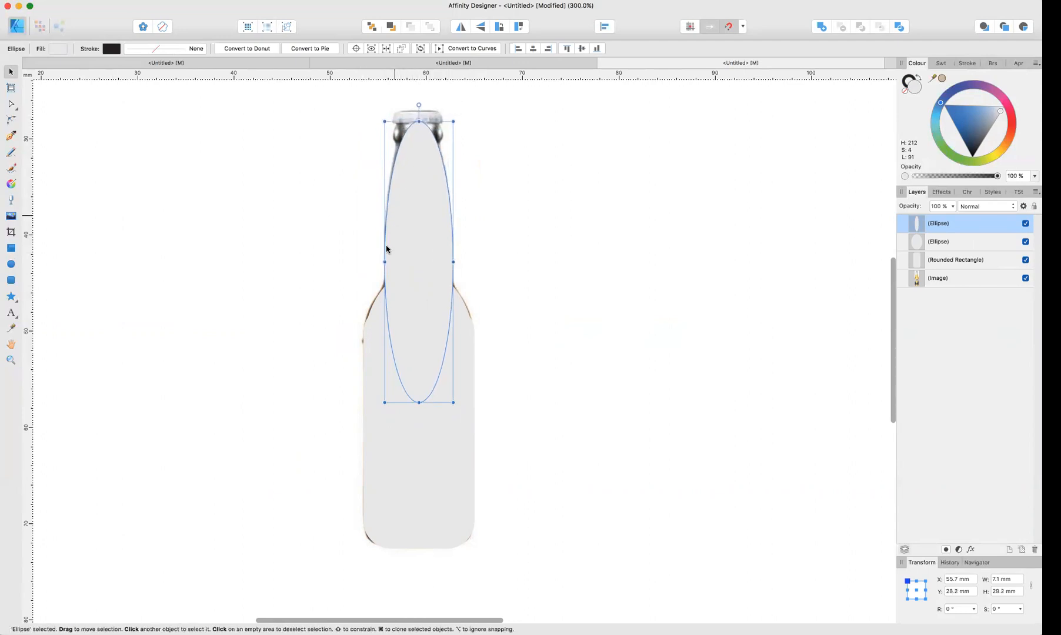
Step: Draw a rounded rectangle about 5.1 × 2.8 mm over the glass ring below the cap and centre it on the neck
{"action": "left_click", "coordinate": [10, 264]}
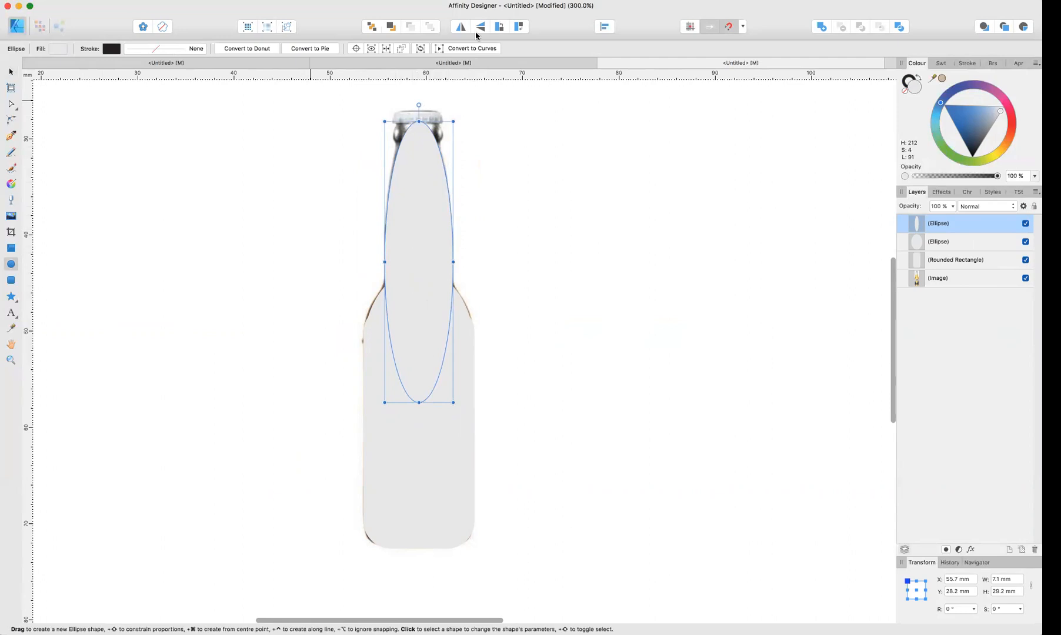
{"action": "left_click", "coordinate": [10, 281]}
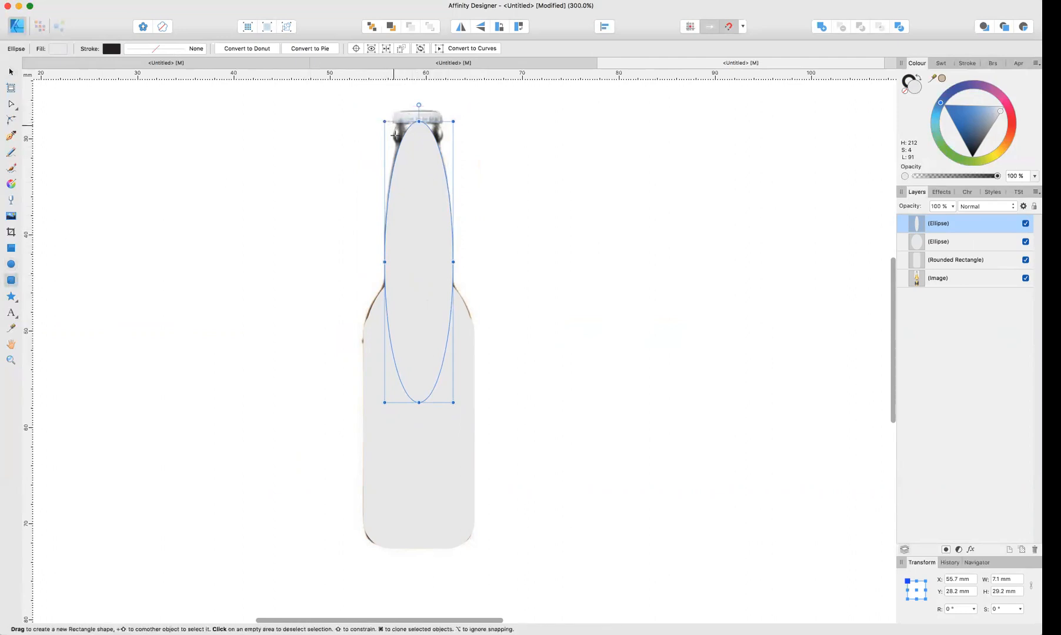
{"action": "left_click_drag", "start_coordinate": [392, 148], "coordinate": [438, 118]}
{"action": "scroll", "coordinate": [438, 118], "scroll_direction": "up", "scroll_amount": 5}
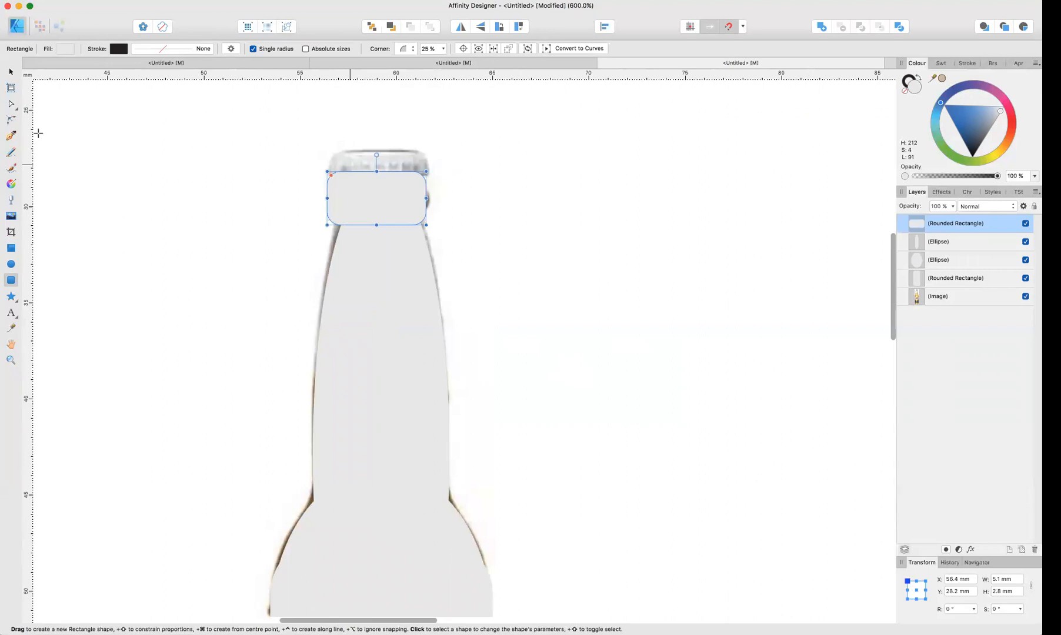
{"action": "left_click", "coordinate": [11, 71]}
{"action": "left_click_drag", "start_coordinate": [383, 216], "coordinate": [389, 211]}
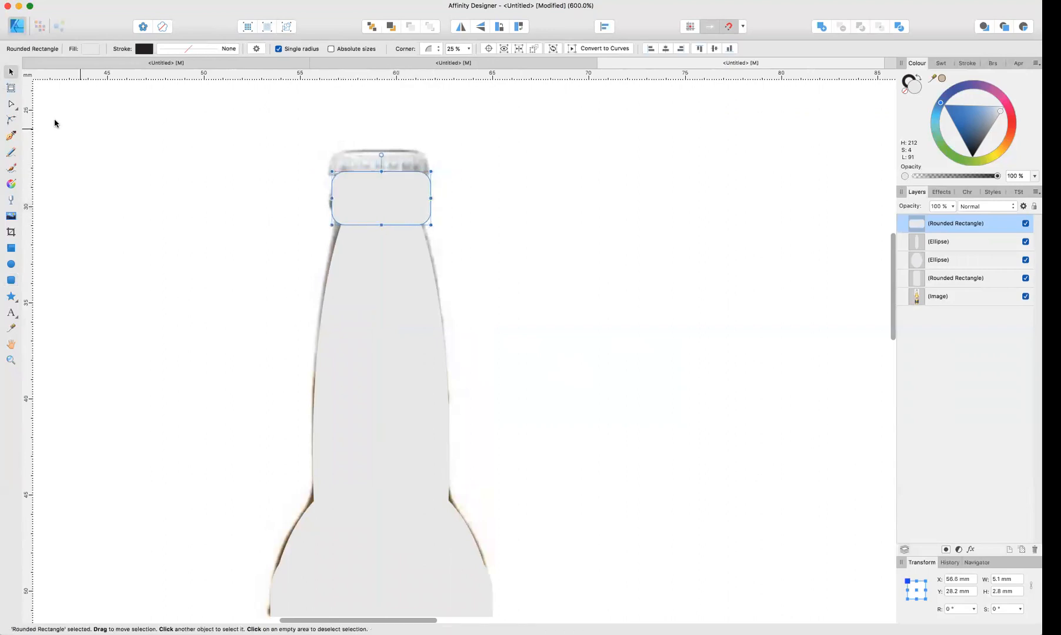
Step: Round the ring shape's corners to the 50% maximum
{"action": "left_click", "coordinate": [11, 105]}
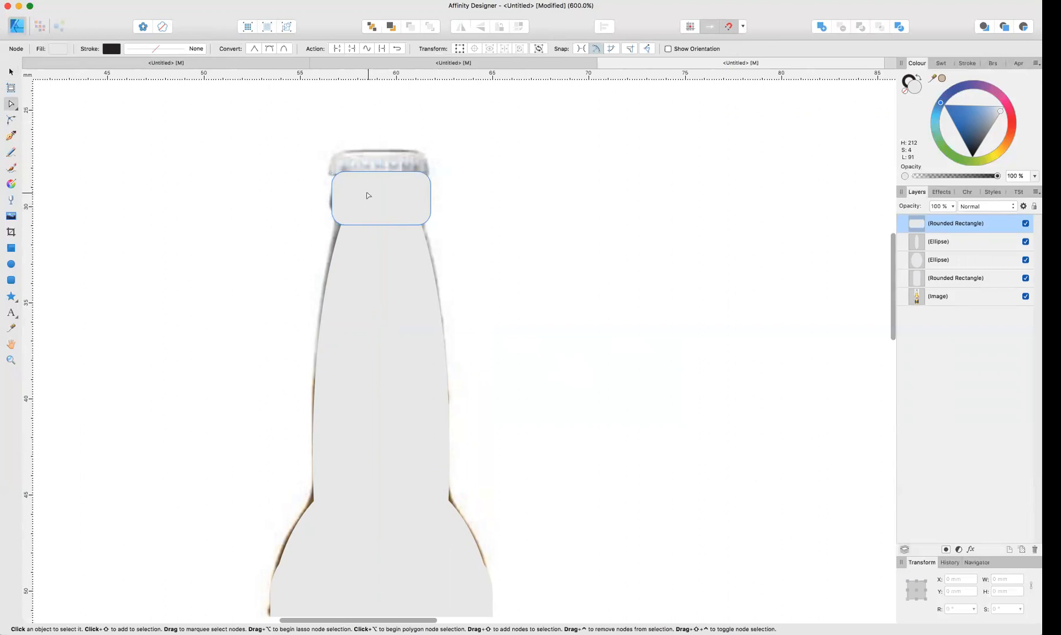
{"action": "key", "text": "v"}
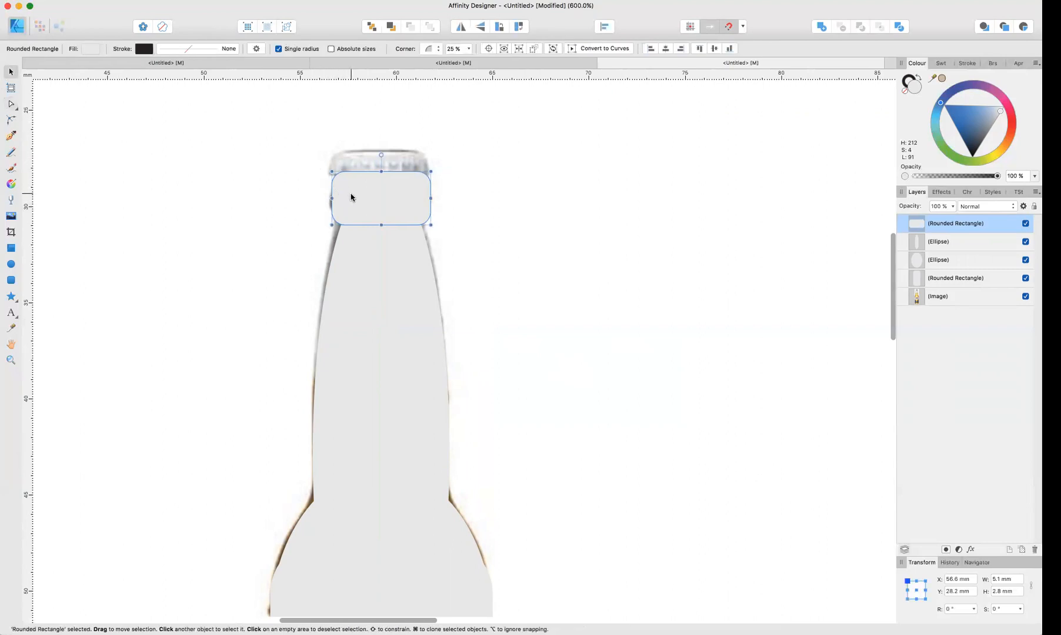
{"action": "key", "text": "a"}
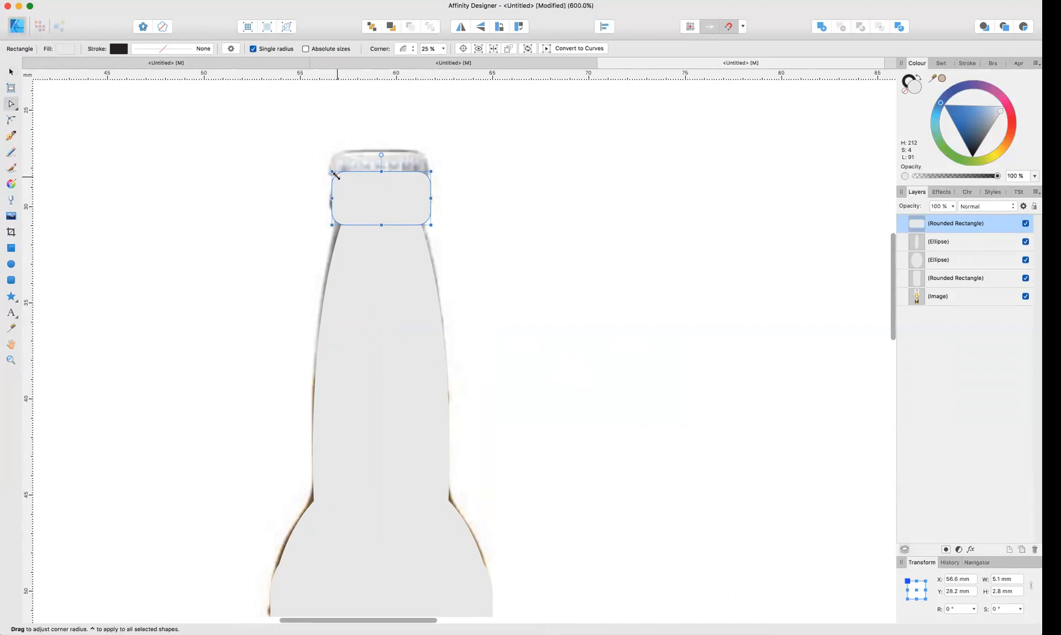
{"action": "left_click_drag", "start_coordinate": [341, 182], "coordinate": [376, 208]}
{"action": "key", "text": "v"}
{"action": "left_click", "coordinate": [434, 233]}
Step: Draw a rounded rectangle about 5.5 × 2.7 mm over the bottle cap and move it to the empty area beside the neck
{"action": "left_click", "coordinate": [12, 282]}
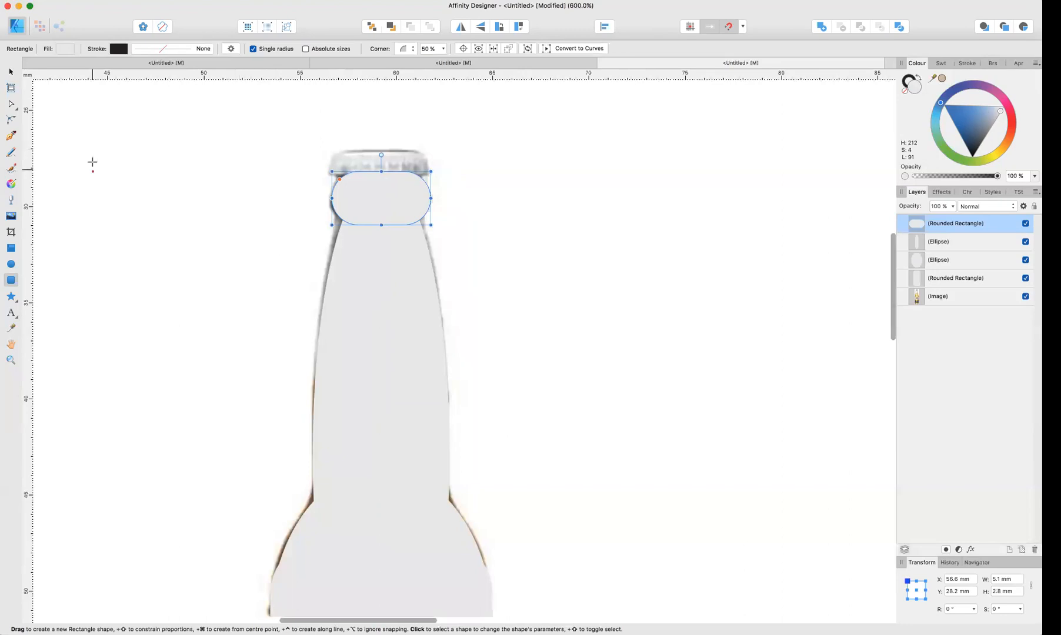
{"action": "left_click_drag", "start_coordinate": [331, 148], "coordinate": [431, 198]}
{"action": "left_click_drag", "start_coordinate": [332, 172], "coordinate": [327, 174]}
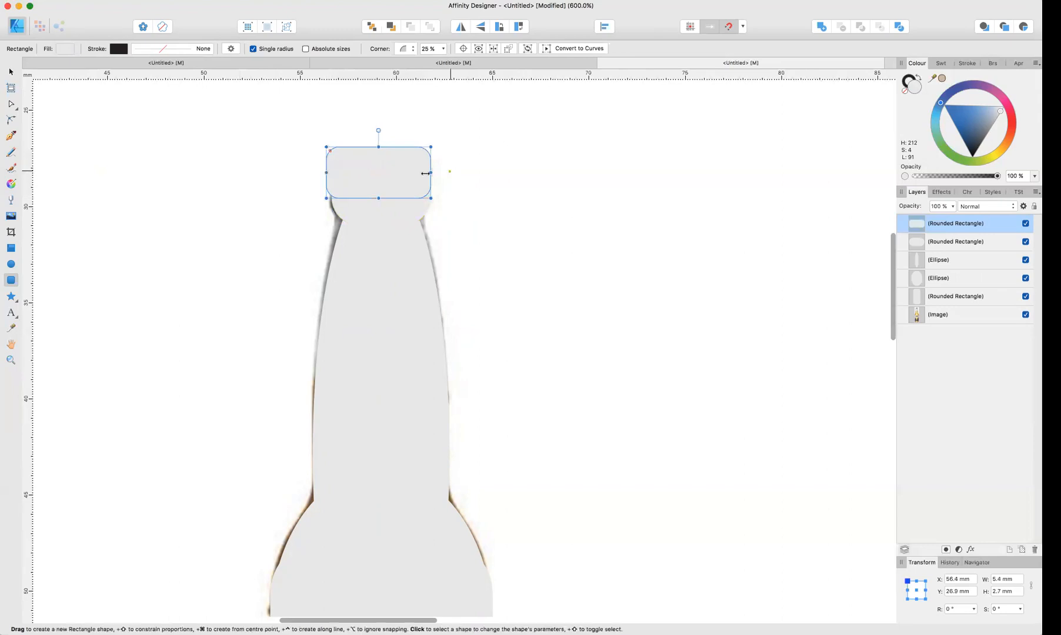
{"action": "left_click_drag", "start_coordinate": [432, 172], "coordinate": [432, 173]}
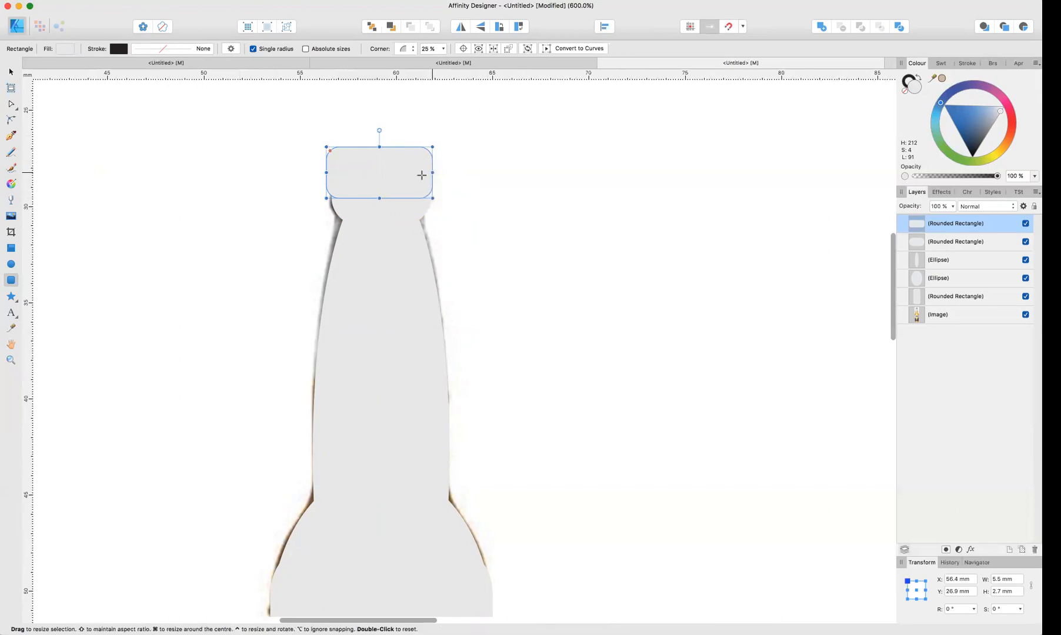
{"action": "left_click_drag", "start_coordinate": [327, 177], "coordinate": [513, 181]}
Step: Draw a plain rectangle about 7.5 mm wide across the upper part of the cap shape
{"action": "key", "text": "v"}
{"action": "left_click", "coordinate": [160, 108]}
{"action": "key", "text": "m"}
{"action": "left_click_drag", "start_coordinate": [449, 133], "coordinate": [594, 173]}
{"action": "key", "text": "v"}
Step: Divide the cap shape with the rectangle, delete the leftover pieces and place the round-topped part over the bottle cap
{"action": "left_click", "coordinate": [500, 184], "text": "shift"}
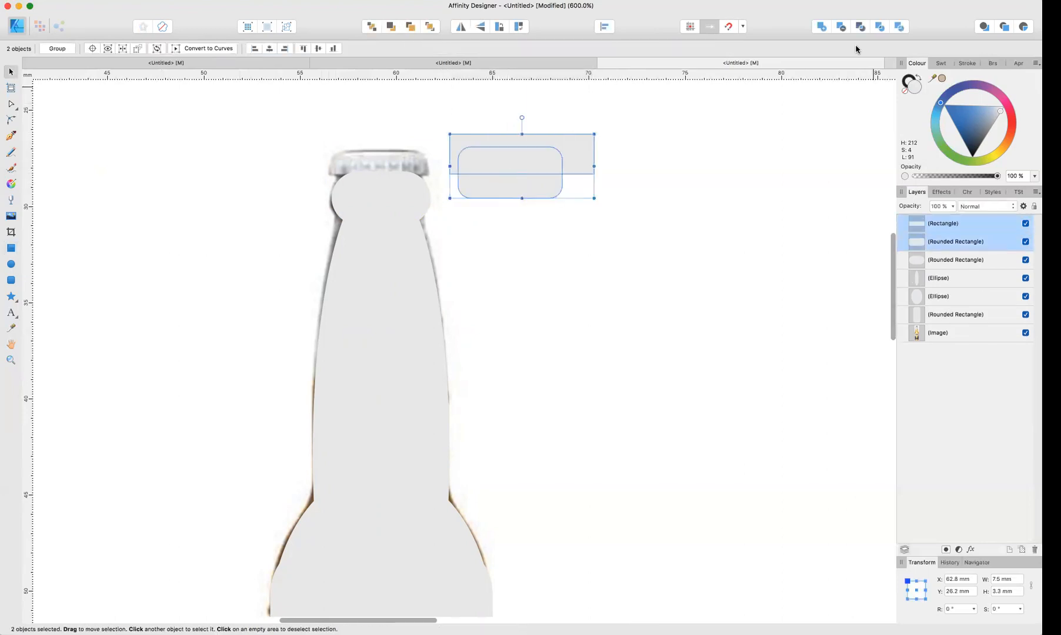
{"action": "left_click", "coordinate": [903, 30]}
{"action": "left_click", "coordinate": [546, 184]}
{"action": "left_click", "coordinate": [590, 159], "text": "shift"}
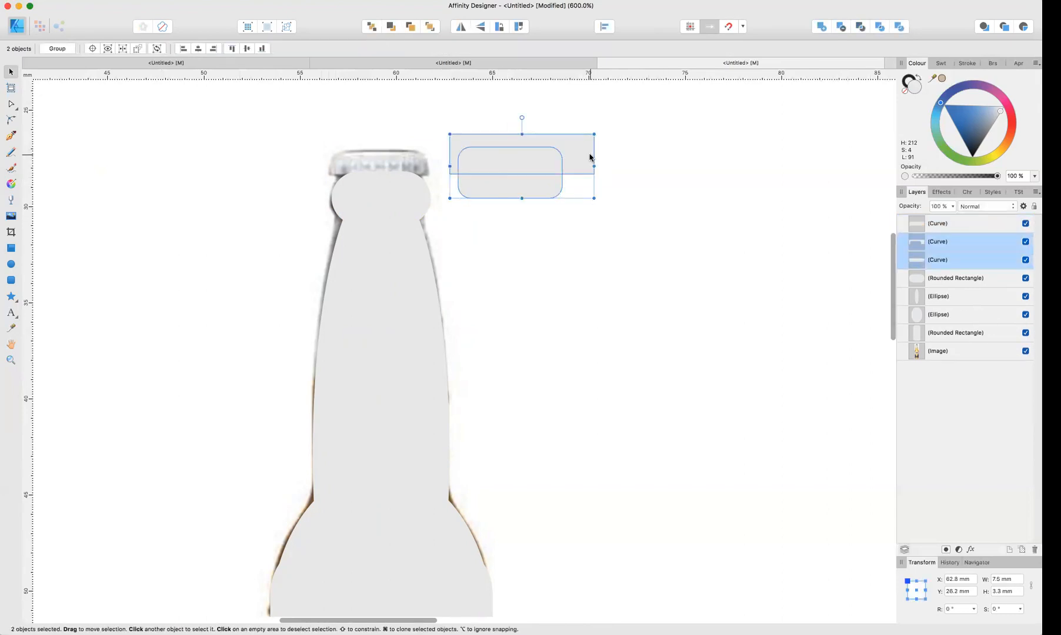
{"action": "key", "text": "Delete"}
{"action": "left_click_drag", "start_coordinate": [518, 166], "coordinate": [388, 169]}
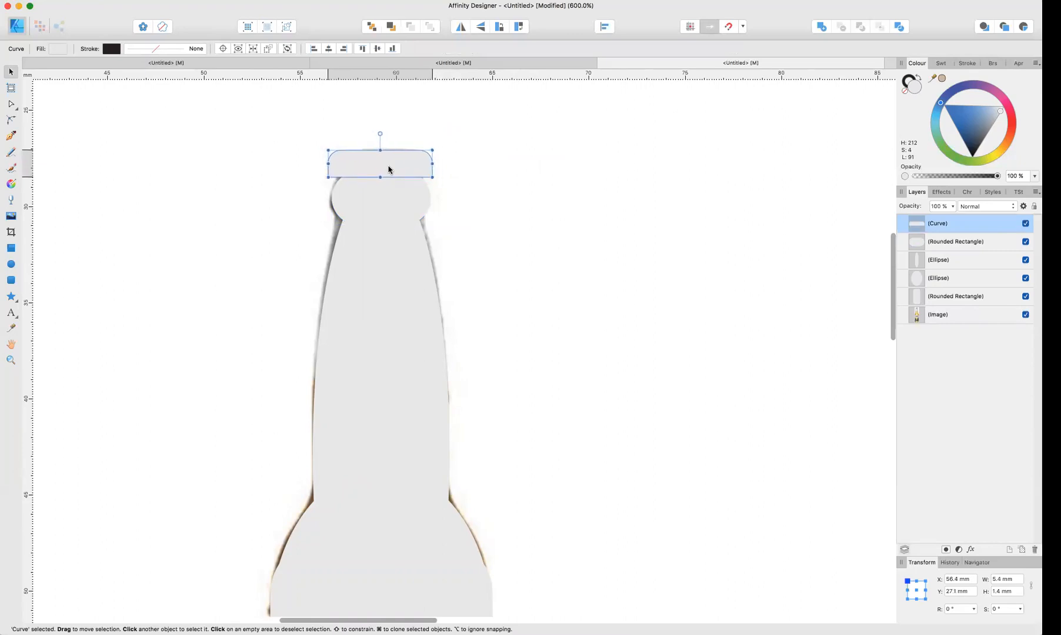
{"action": "left_click", "coordinate": [509, 225]}
Step: Align the five traced shapes on a common vertical centre line, leaving the bottle image out
{"action": "key", "text": "super+minus"}
{"action": "key", "text": "super+minus"}
{"action": "key", "text": "super+minus"}
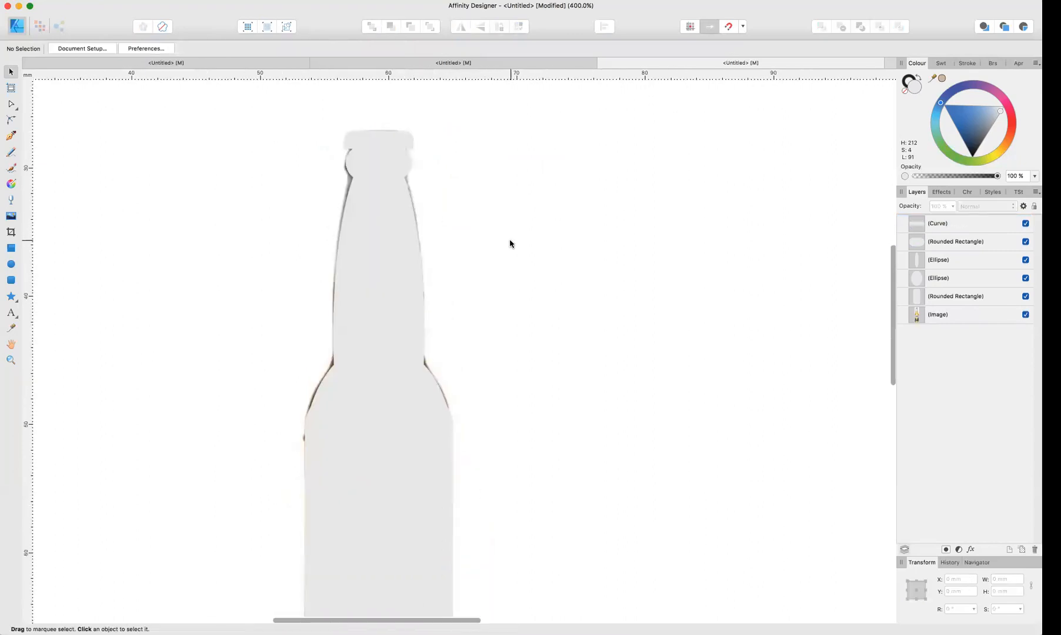
{"action": "left_click_drag", "start_coordinate": [377, 204], "coordinate": [525, 579]}
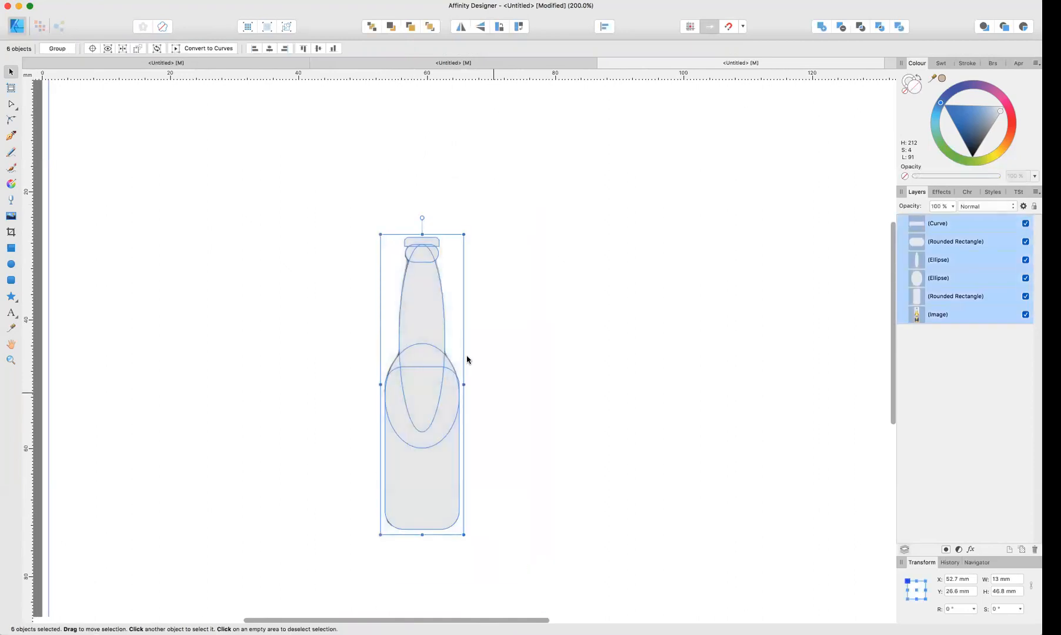
{"action": "left_click", "coordinate": [444, 292], "text": "shift"}
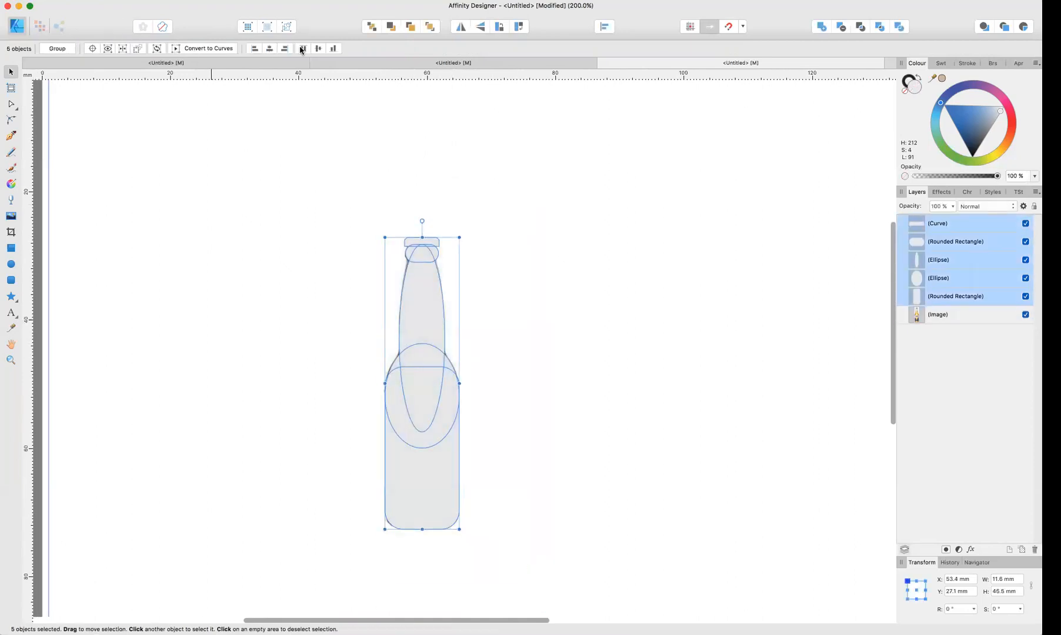
{"action": "left_click", "coordinate": [269, 49]}
{"action": "left_click", "coordinate": [495, 334]}
Step: Separate the traced shapes from the bottle image so that they stand side by side, with the image on the left
{"action": "left_click_drag", "start_coordinate": [351, 168], "coordinate": [510, 479]}
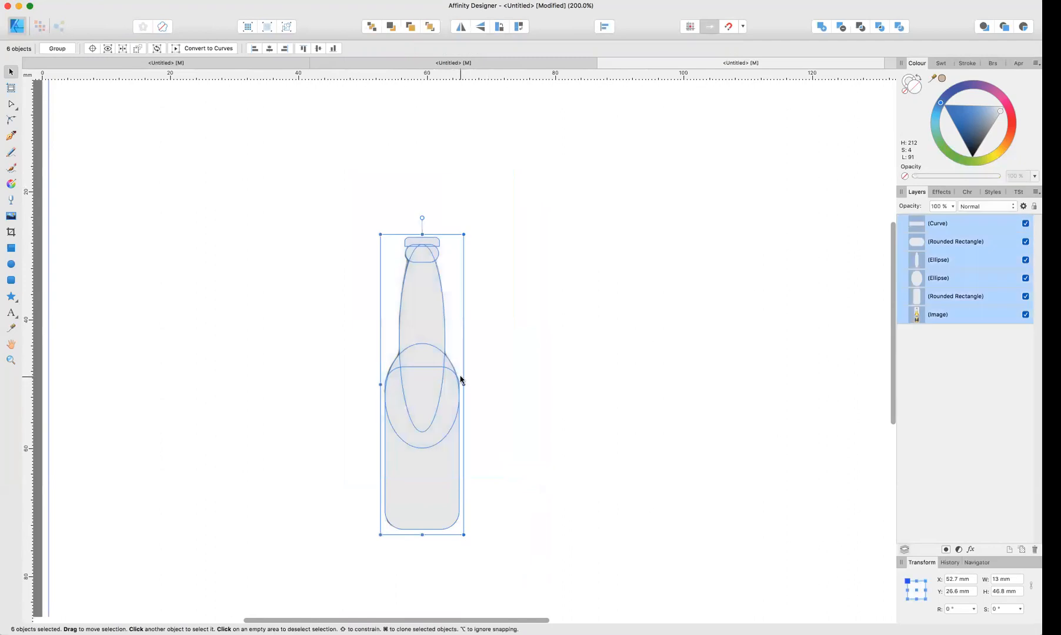
{"action": "left_click_drag", "start_coordinate": [427, 372], "coordinate": [517, 370]}
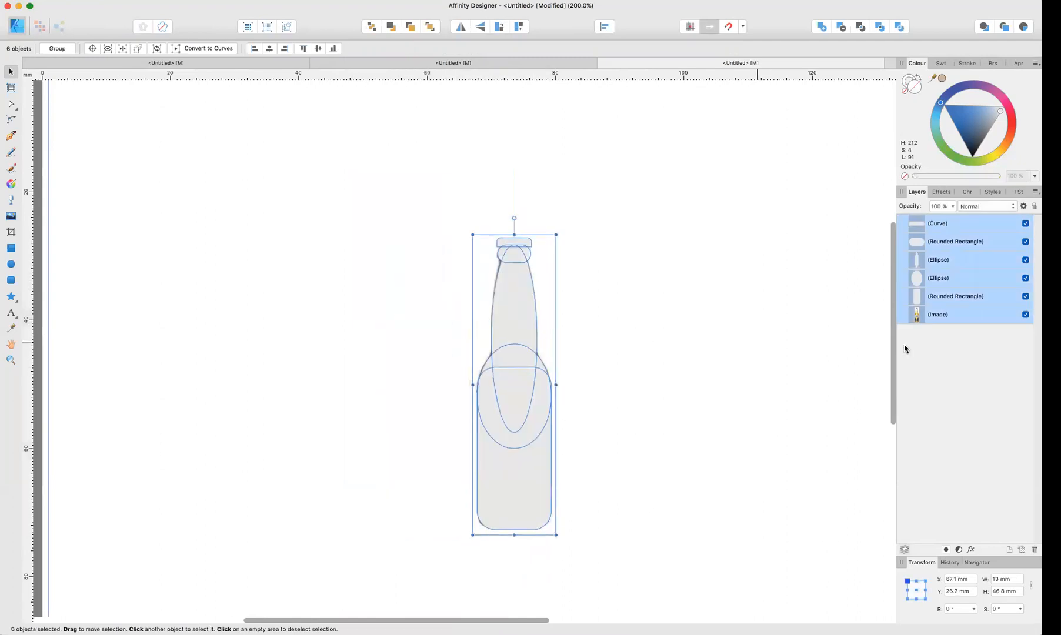
{"action": "left_click", "coordinate": [968, 319]}
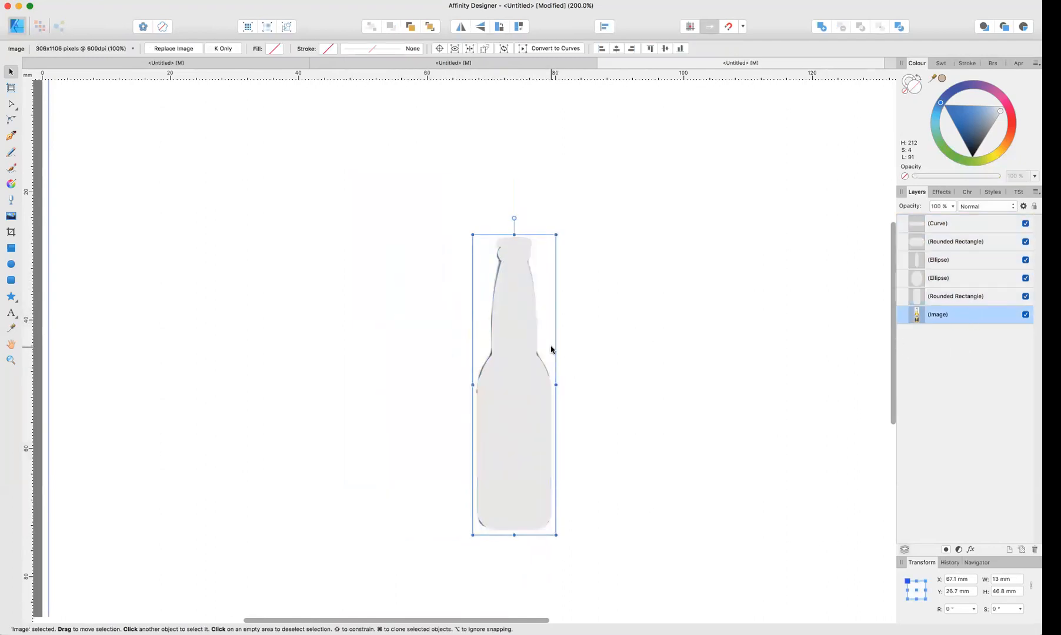
{"action": "left_click_drag", "start_coordinate": [552, 350], "coordinate": [441, 350]}
{"action": "left_click_drag", "start_coordinate": [450, 194], "coordinate": [602, 563]}
{"action": "left_click", "coordinate": [584, 318]}
{"action": "left_click", "coordinate": [519, 239]}
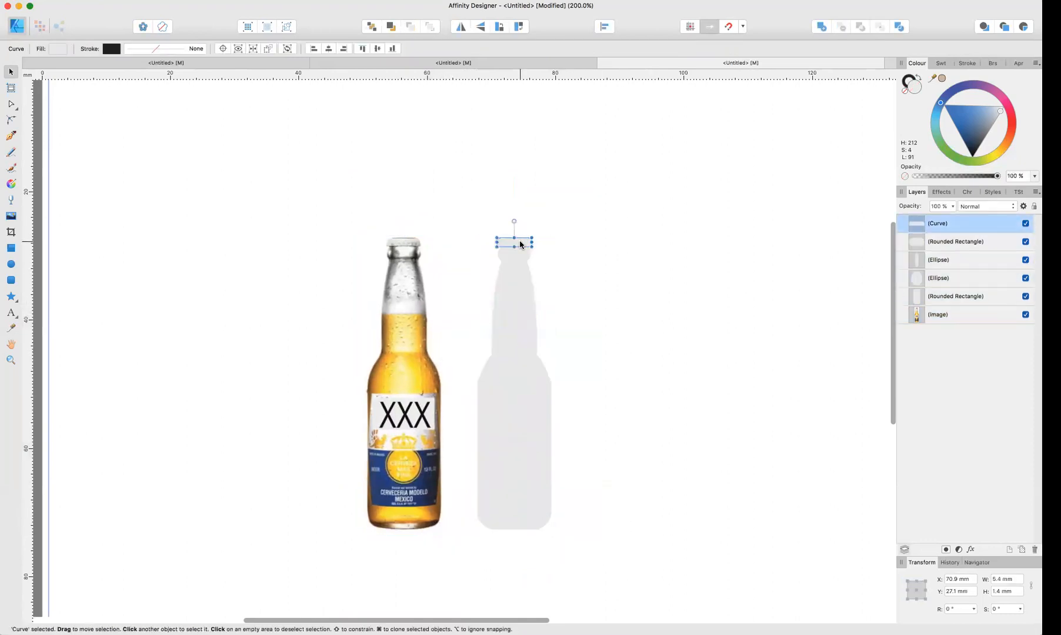
Step: Merge the ring, neck, shoulder and body shapes into one bottle silhouette with Add, keeping the cap separate
{"action": "left_click_drag", "start_coordinate": [473, 202], "coordinate": [636, 571]}
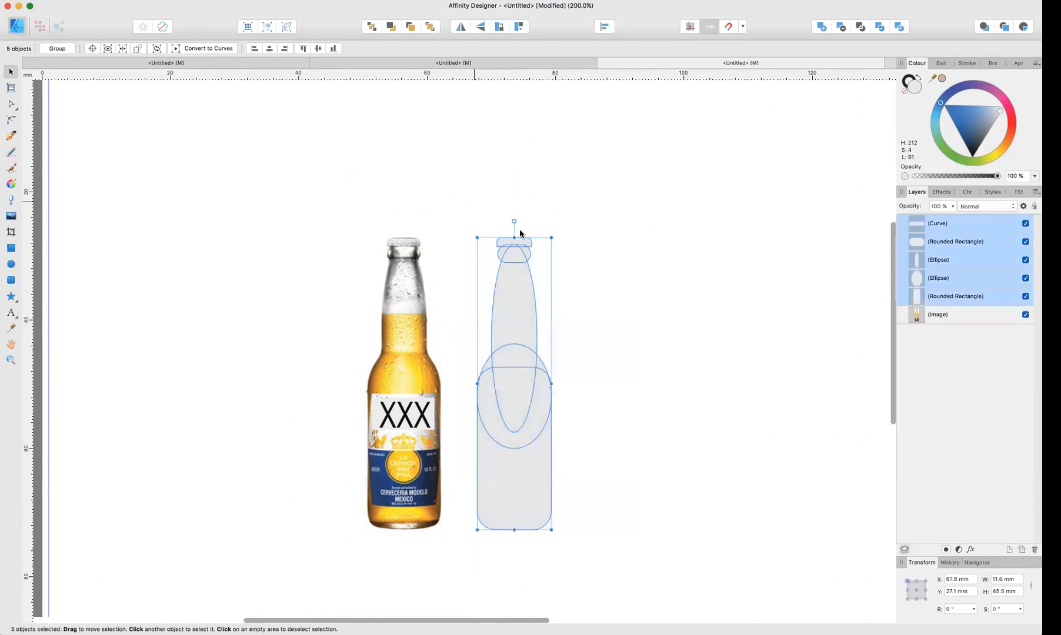
{"action": "left_click", "coordinate": [519, 241], "text": "shift"}
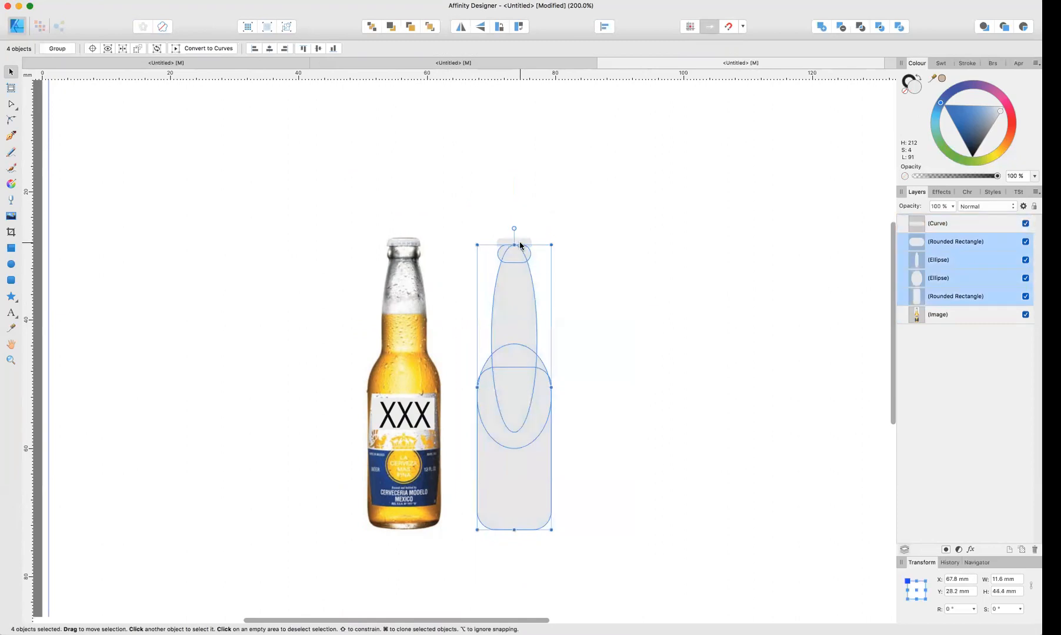
{"action": "left_click", "coordinate": [821, 27]}
{"action": "left_click", "coordinate": [540, 298]}
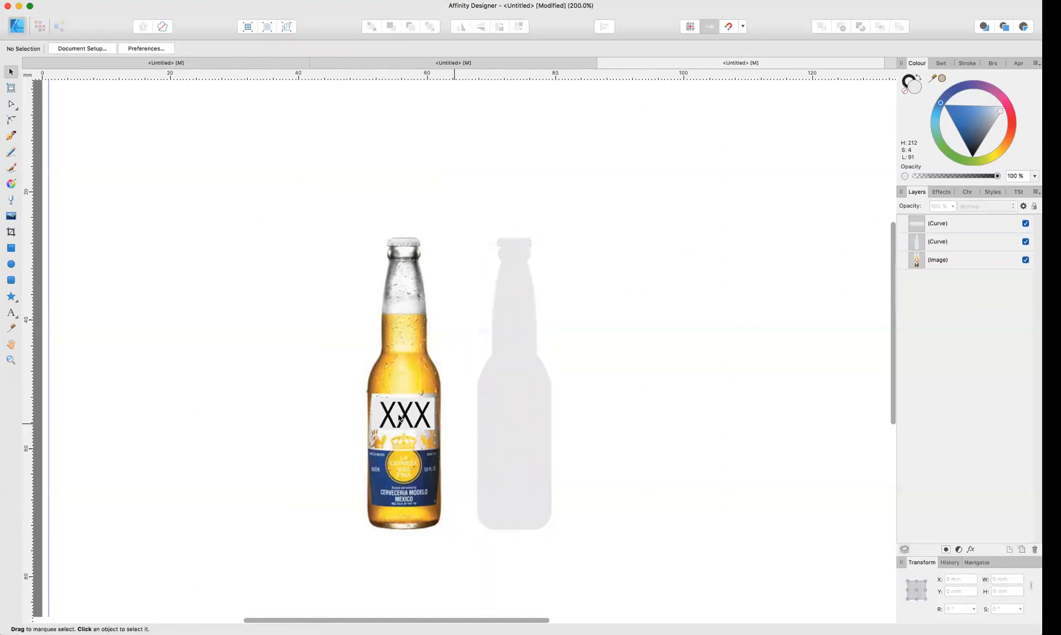
Step: Draw a rectangle about 12.7 × 13.8 mm covering the cap and upper neck of the silhouette
{"action": "left_click", "coordinate": [10, 248]}
{"action": "left_click_drag", "start_coordinate": [480, 221], "coordinate": [562, 312]}
{"action": "key", "text": "v"}
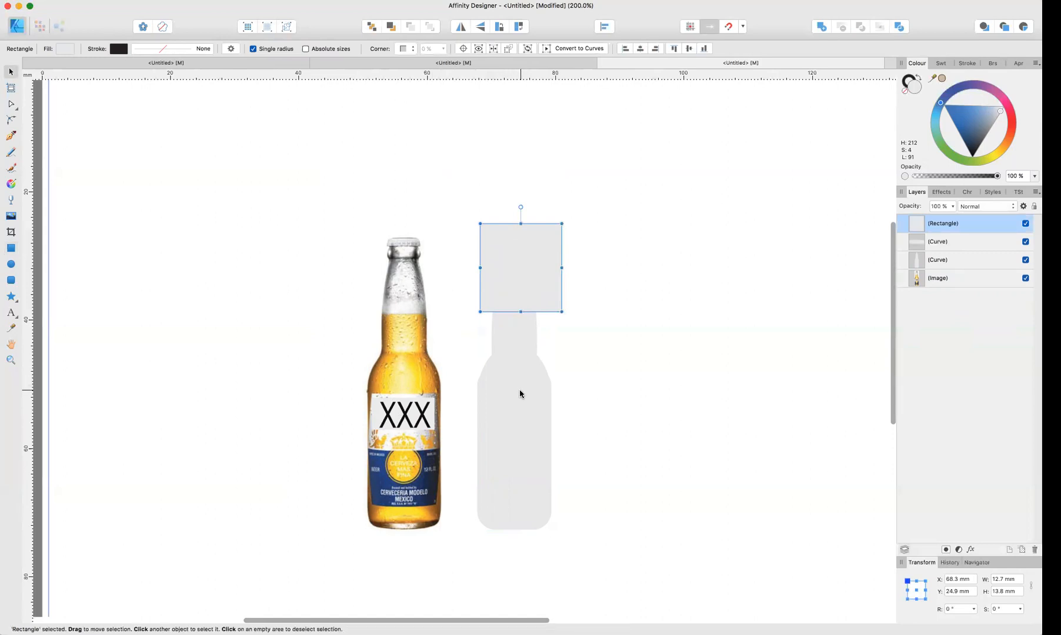
Step: Divide the bottle silhouette with the overlapping rectangle and delete the rectangle's leftover piece outside the bottle
{"action": "left_click", "coordinate": [520, 394], "text": "shift"}
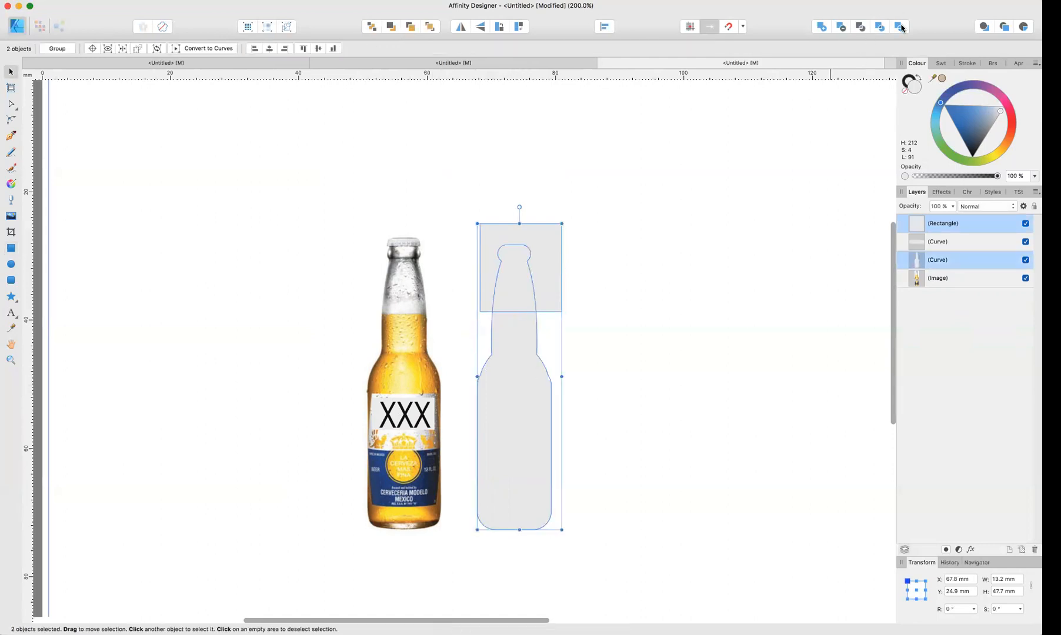
{"action": "left_click", "coordinate": [900, 26]}
{"action": "left_click", "coordinate": [556, 304]}
{"action": "key", "text": "Delete"}
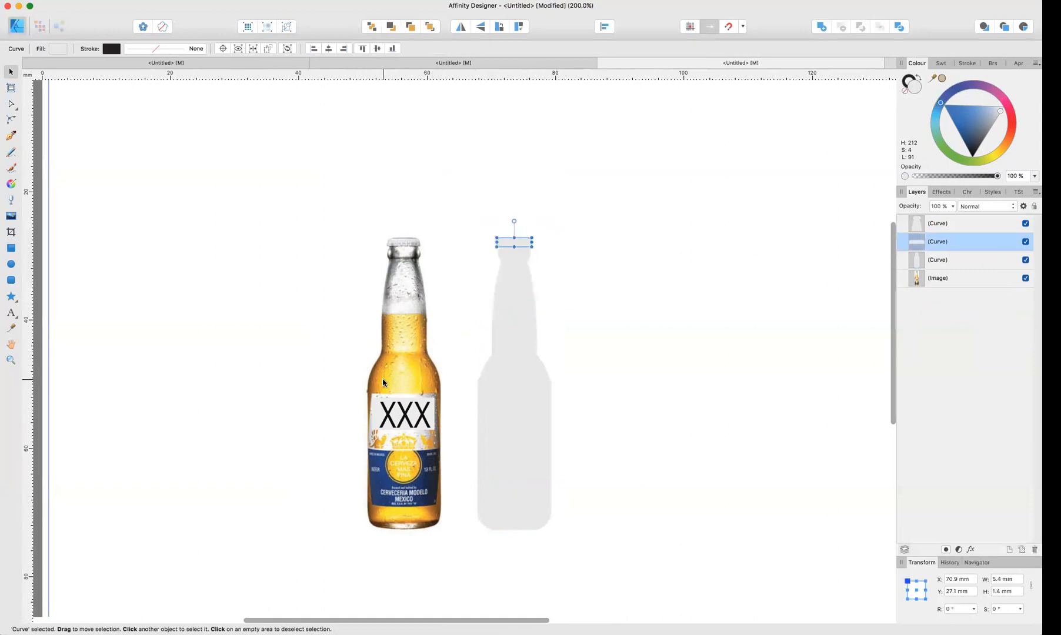
Step: Move the cap, upper neck and bottle shapes onto the bottle image and set their colour opacity to 63%
{"action": "left_click_drag", "start_coordinate": [461, 219], "coordinate": [415, 481]}
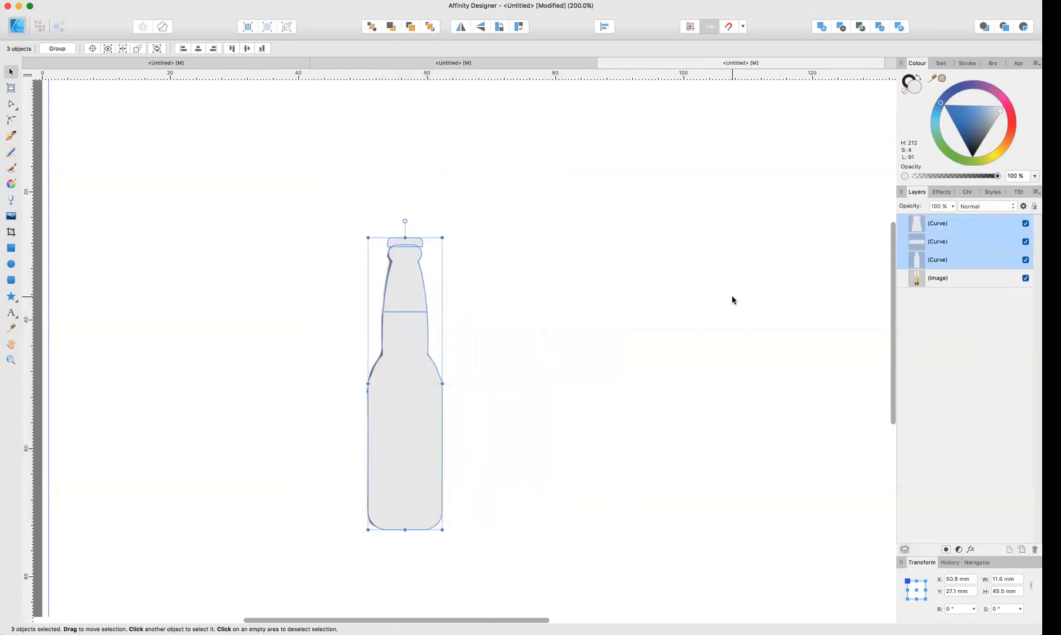
{"action": "left_click_drag", "start_coordinate": [935, 178], "coordinate": [972, 177]}
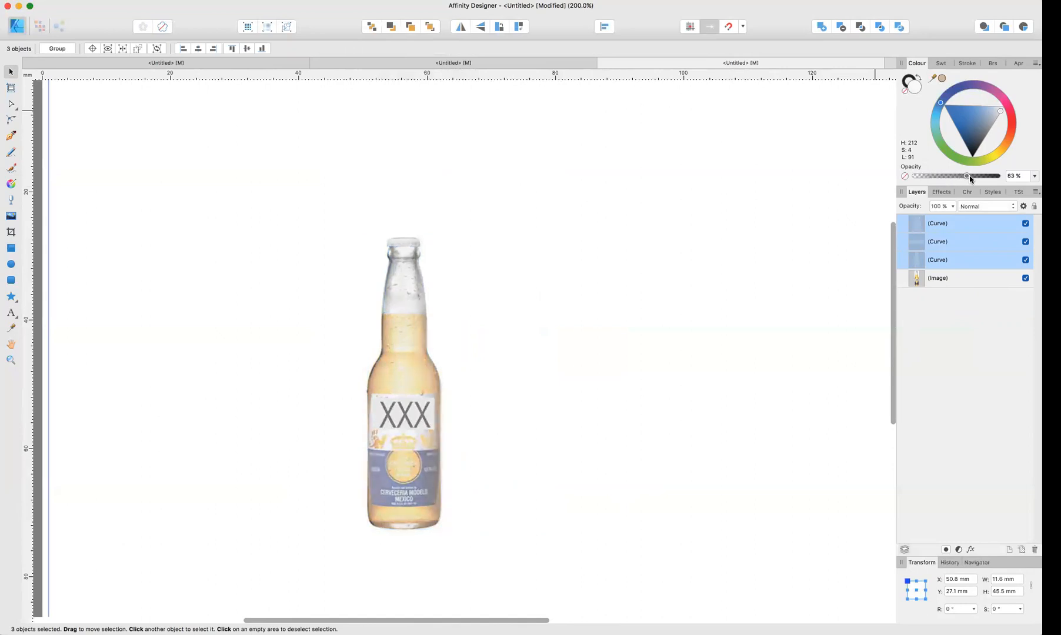
Step: Trace the body label with the Pen tool as a closed outline with a straight top edge and curved sides and bottom
{"action": "key", "text": "super+equal"}
{"action": "scroll", "coordinate": [826, 267], "scroll_direction": "down", "scroll_amount": 5}
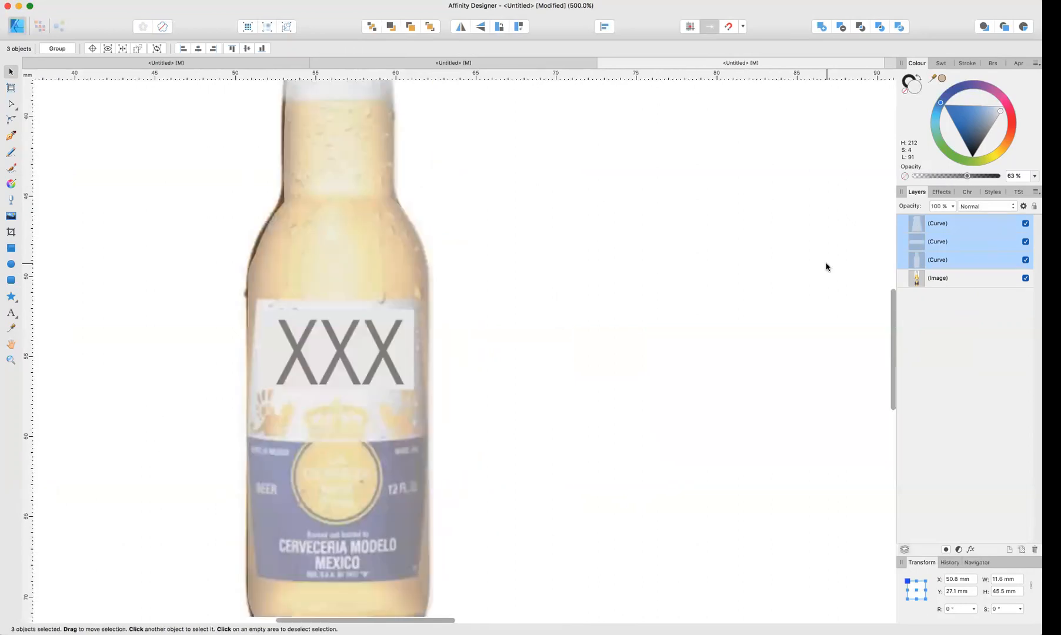
{"action": "scroll", "coordinate": [826, 267], "scroll_direction": "left", "scroll_amount": 3}
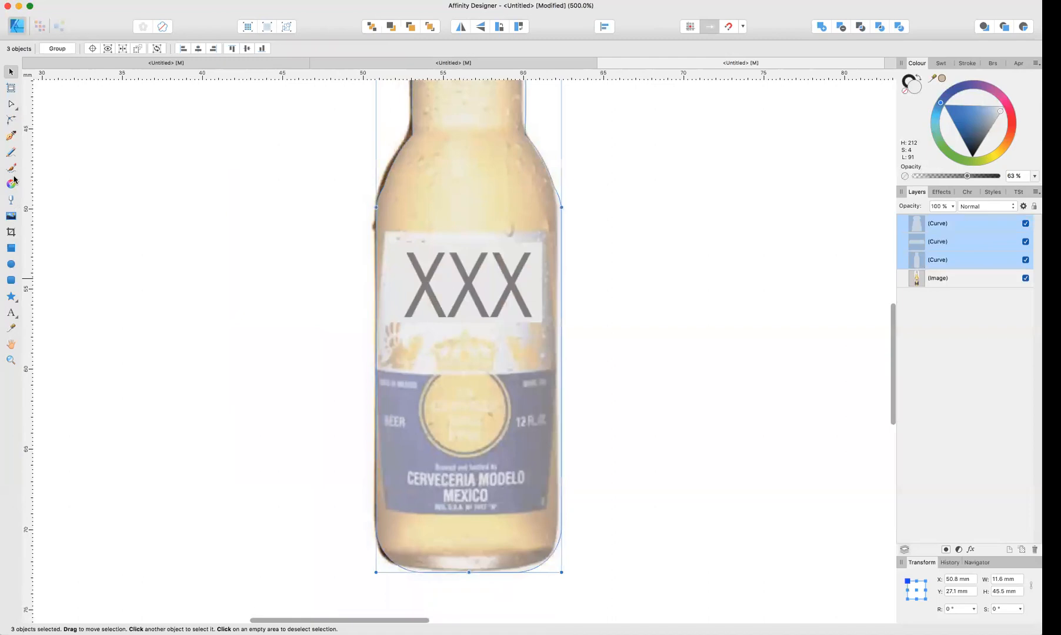
{"action": "left_click", "coordinate": [10, 134]}
{"action": "left_click", "coordinate": [387, 232]}
{"action": "left_click", "coordinate": [543, 232]}
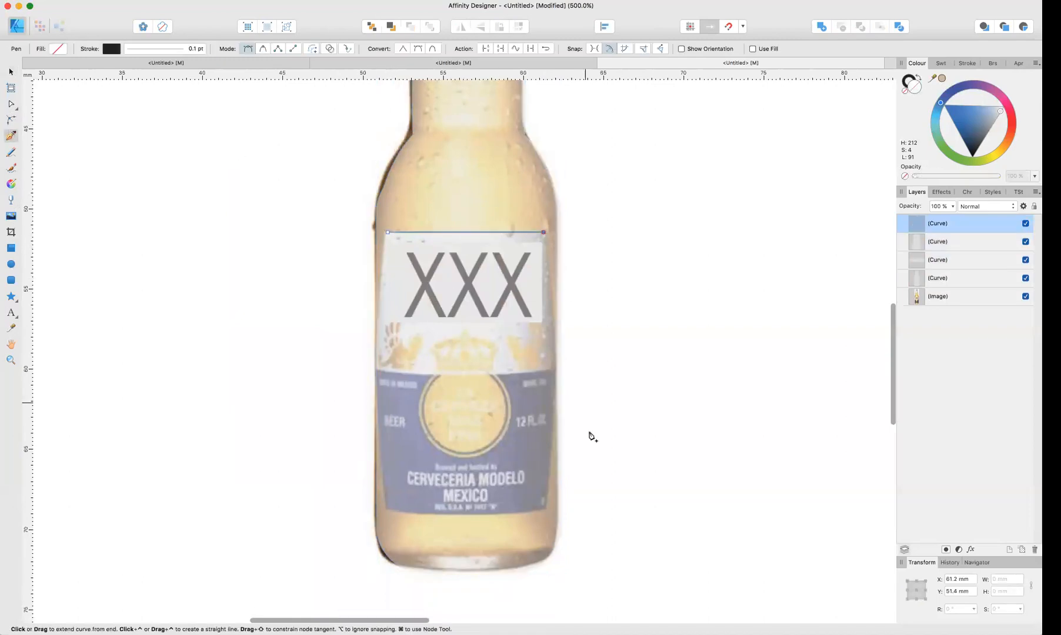
{"action": "left_click_drag", "start_coordinate": [546, 507], "coordinate": [532, 542]}
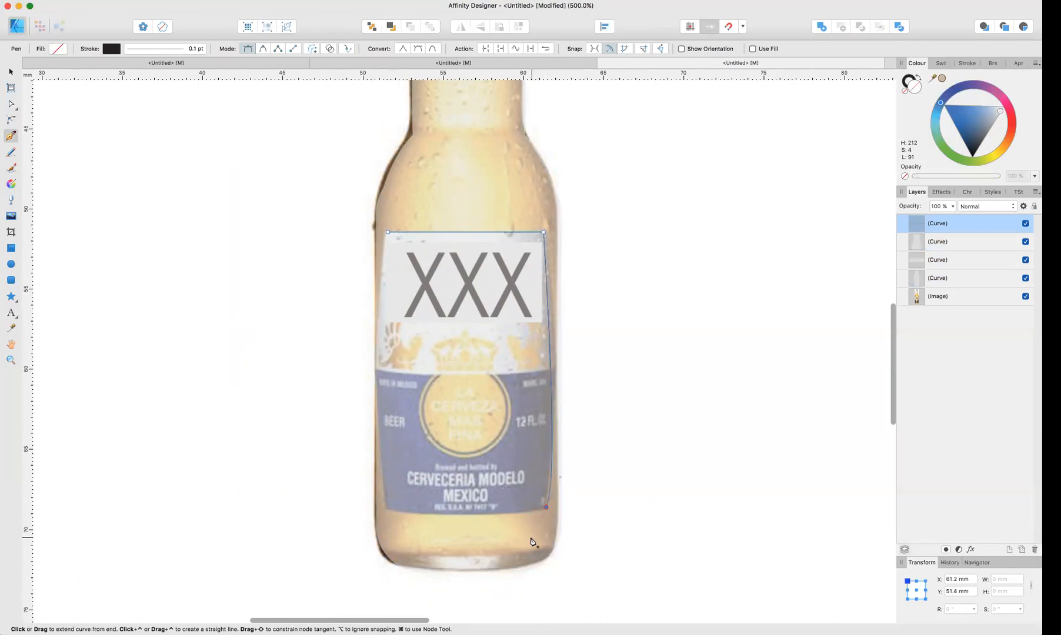
{"action": "scroll", "coordinate": [494, 496], "scroll_direction": "down", "scroll_amount": 2}
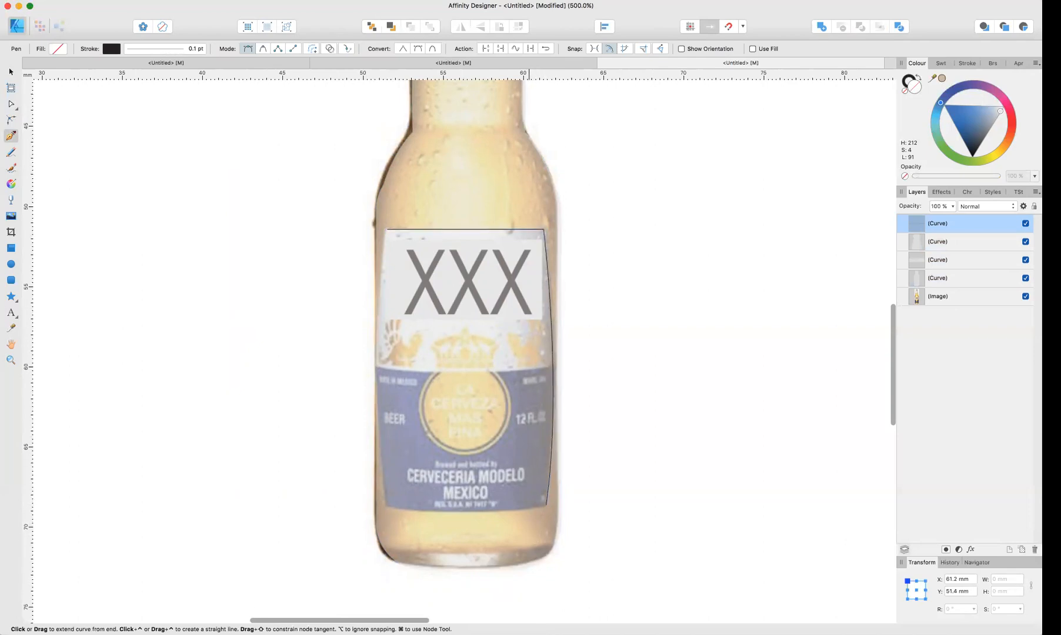
{"action": "left_click", "coordinate": [548, 497]}
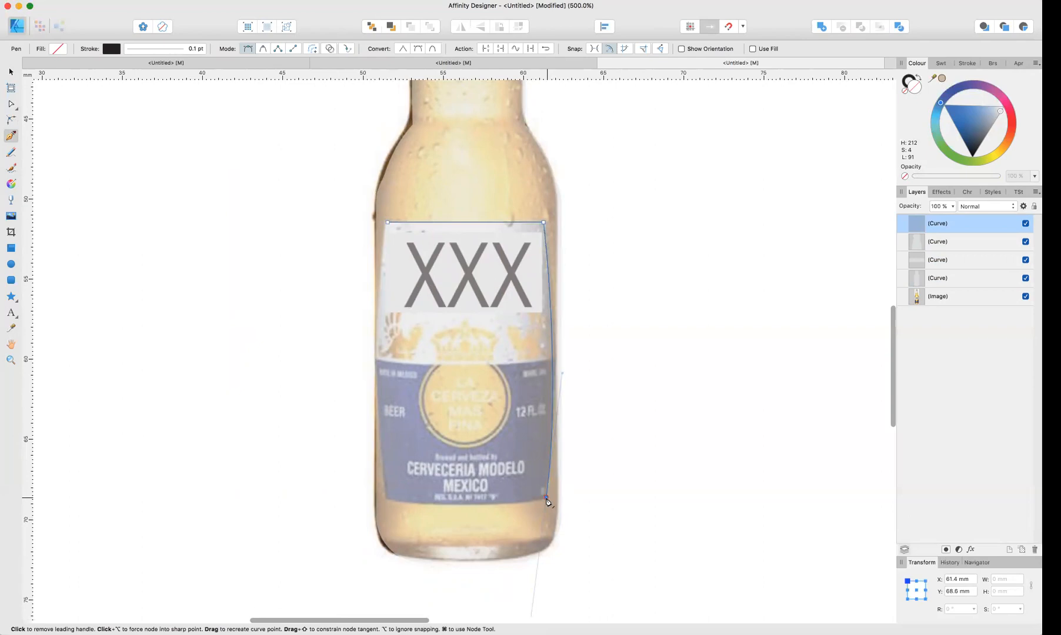
{"action": "left_click_drag", "start_coordinate": [388, 500], "coordinate": [330, 486]}
{"action": "left_click", "coordinate": [388, 501]}
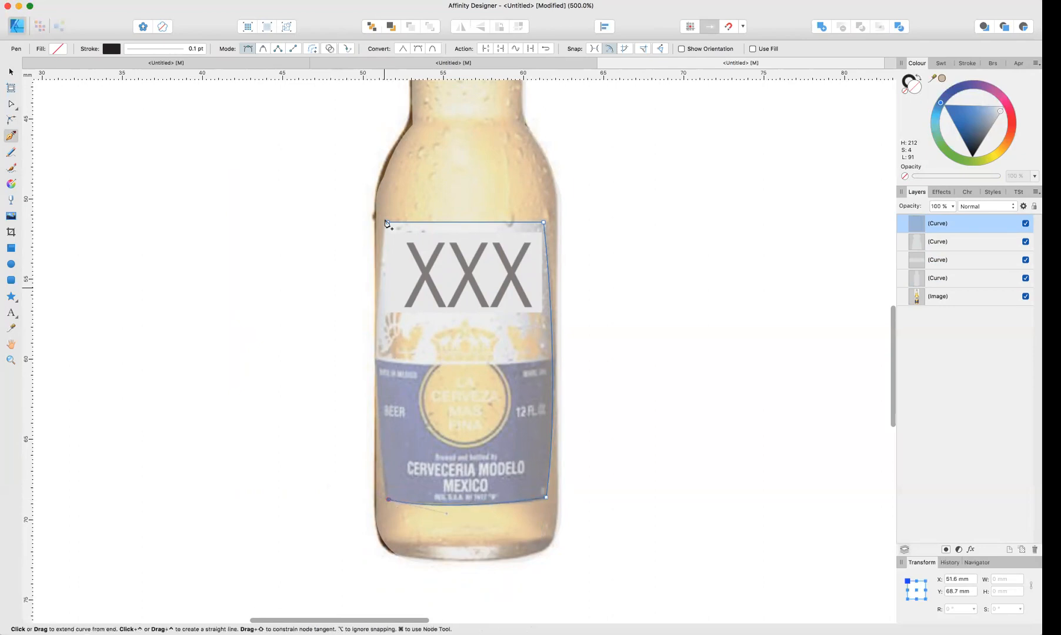
{"action": "left_click_drag", "start_coordinate": [388, 224], "coordinate": [411, 124]}
{"action": "key", "text": "v"}
{"action": "left_click", "coordinate": [294, 327]}
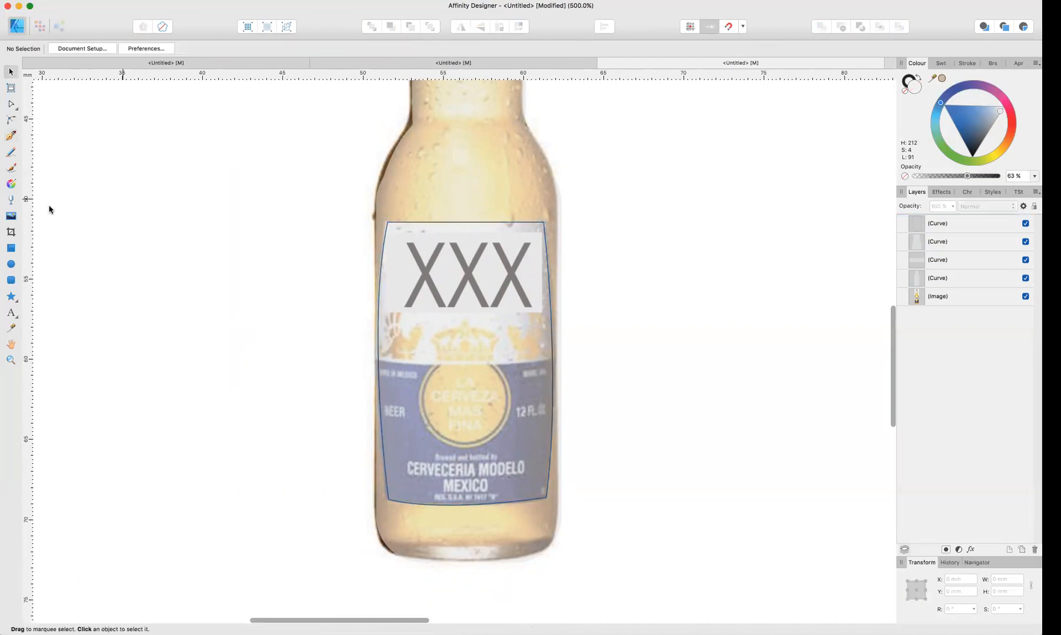
Step: Draw a closed curve about 21.9 × 11.2 mm around the label's white upper part, its lower edge following the blue area's boundary
{"action": "left_click", "coordinate": [11, 136]}
{"action": "left_click_drag", "start_coordinate": [323, 345], "coordinate": [342, 356]}
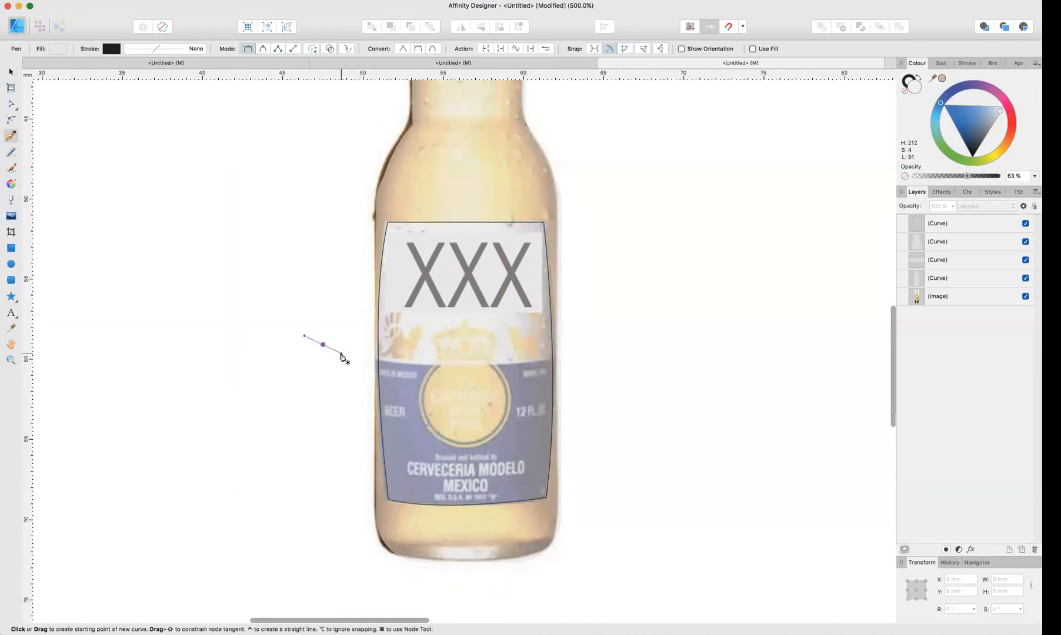
{"action": "left_click_drag", "start_coordinate": [598, 347], "coordinate": [735, 305]}
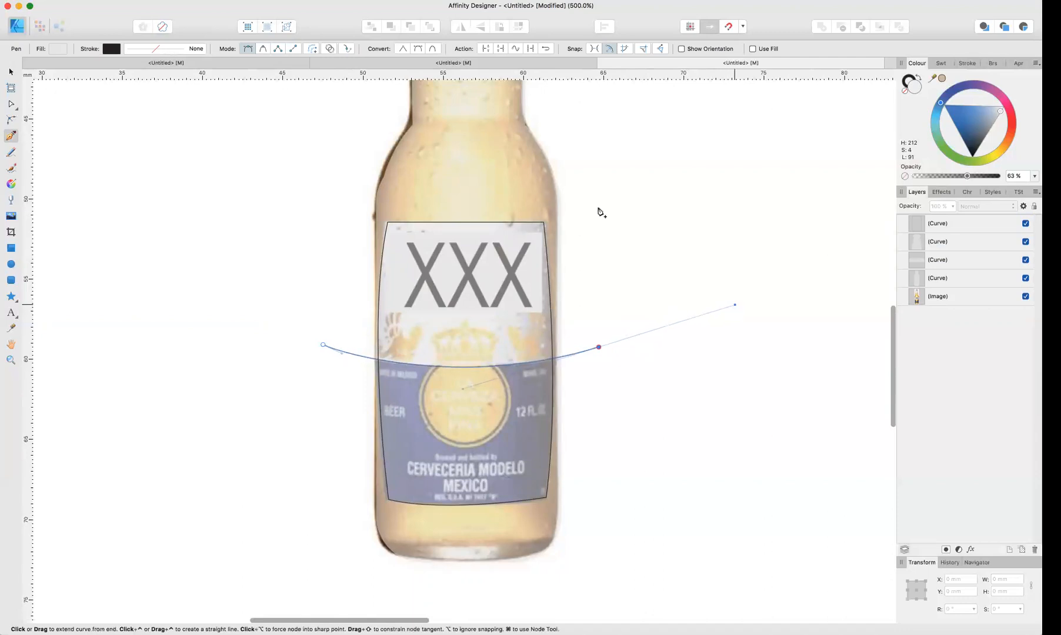
{"action": "left_click", "coordinate": [595, 201]}
{"action": "left_click", "coordinate": [307, 187]}
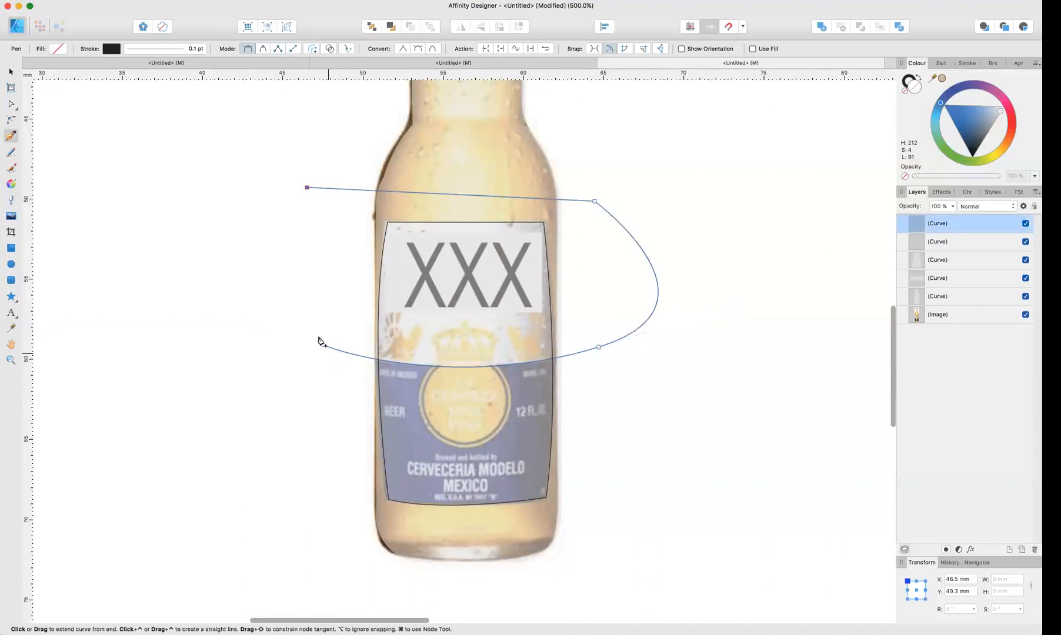
{"action": "left_click", "coordinate": [322, 346]}
{"action": "key", "text": "v"}
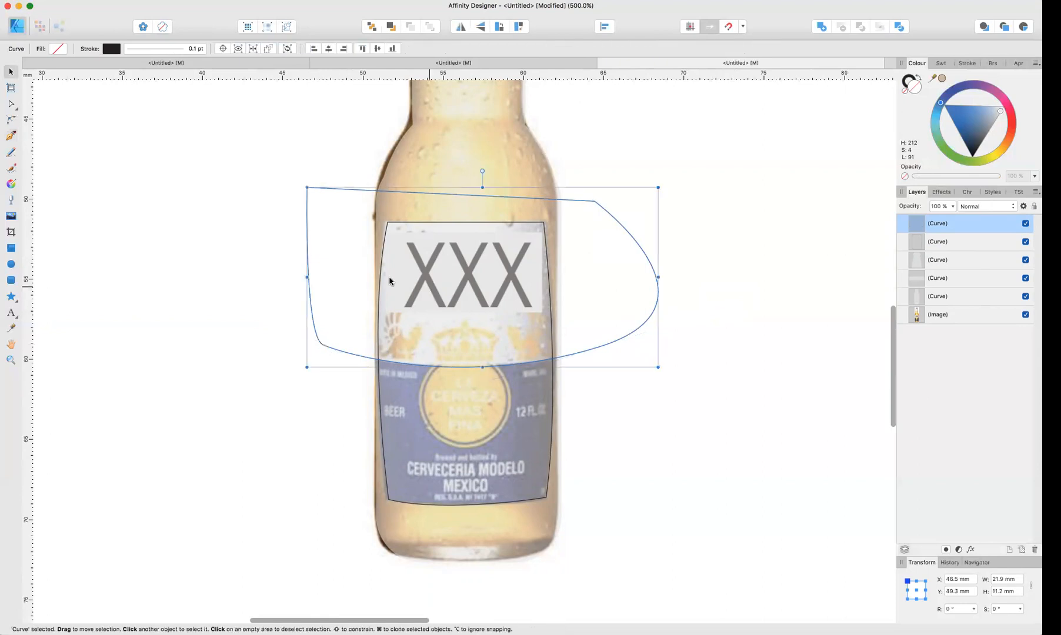
Step: Divide the label outline with the overlapping closed curve and delete the piece lying outside the label
{"action": "left_click", "coordinate": [380, 280], "text": "shift"}
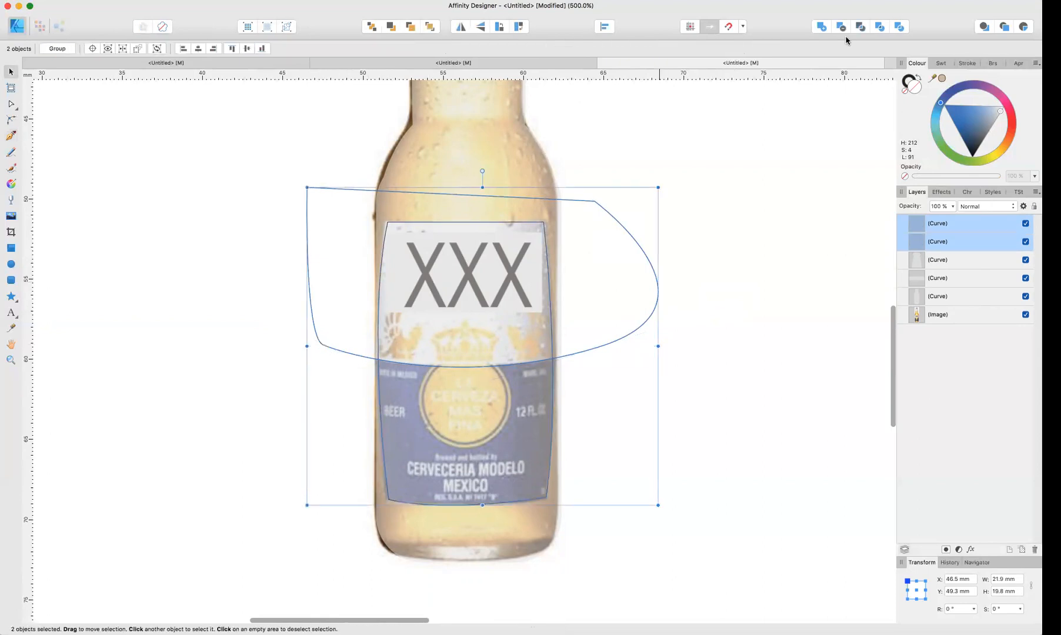
{"action": "left_click", "coordinate": [899, 27]}
{"action": "left_click", "coordinate": [746, 256]}
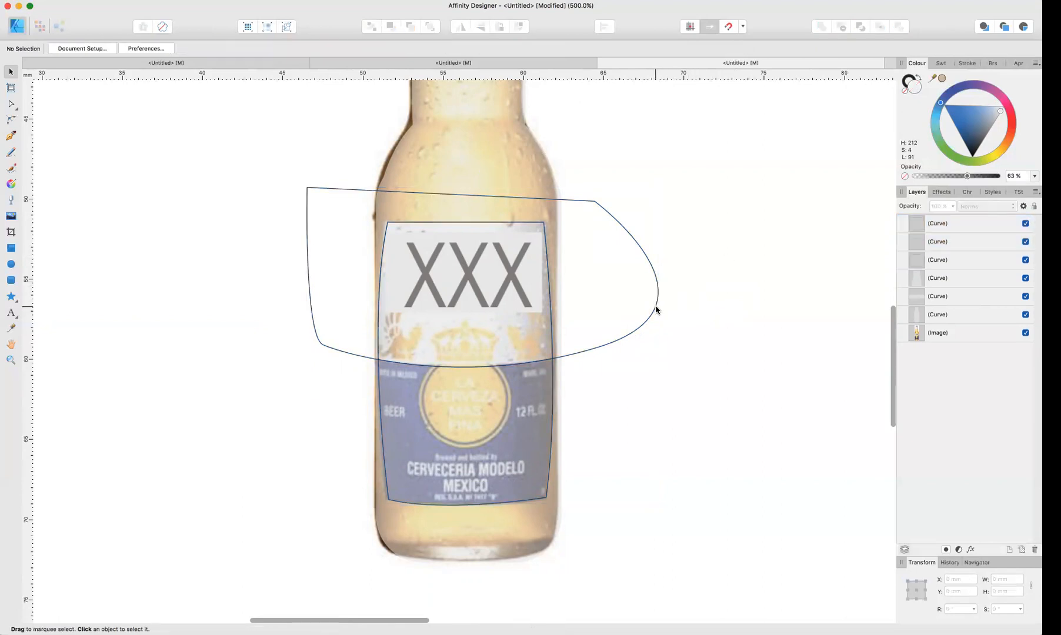
{"action": "left_click", "coordinate": [657, 309]}
{"action": "key", "text": "Delete"}
{"action": "left_click", "coordinate": [656, 310]}
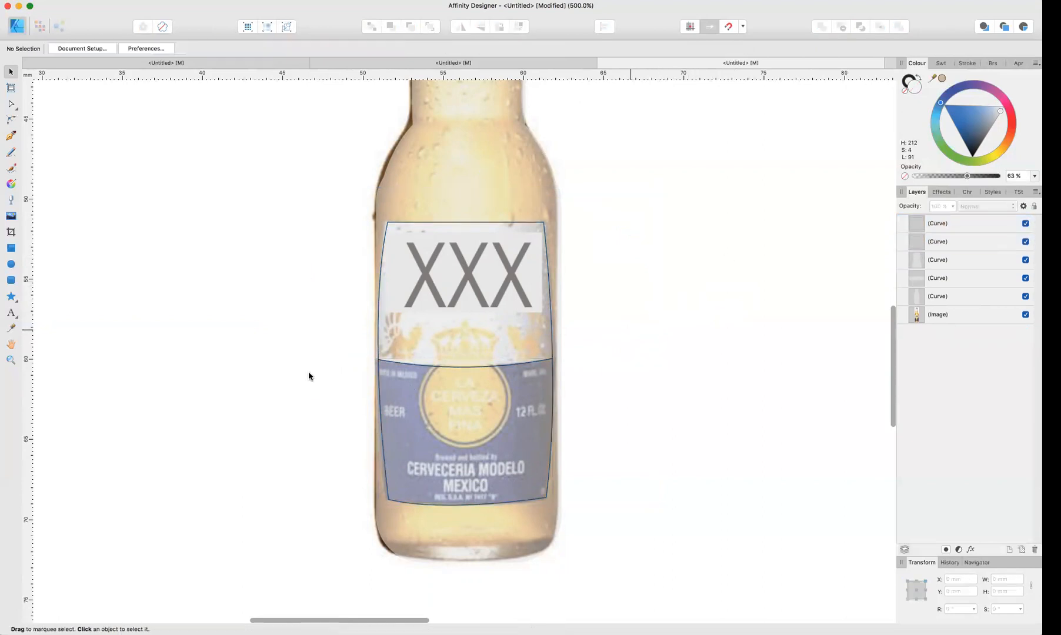
Step: Draw a circle about 5.5 mm across over the round yellow emblem on the label
{"action": "left_click", "coordinate": [9, 265]}
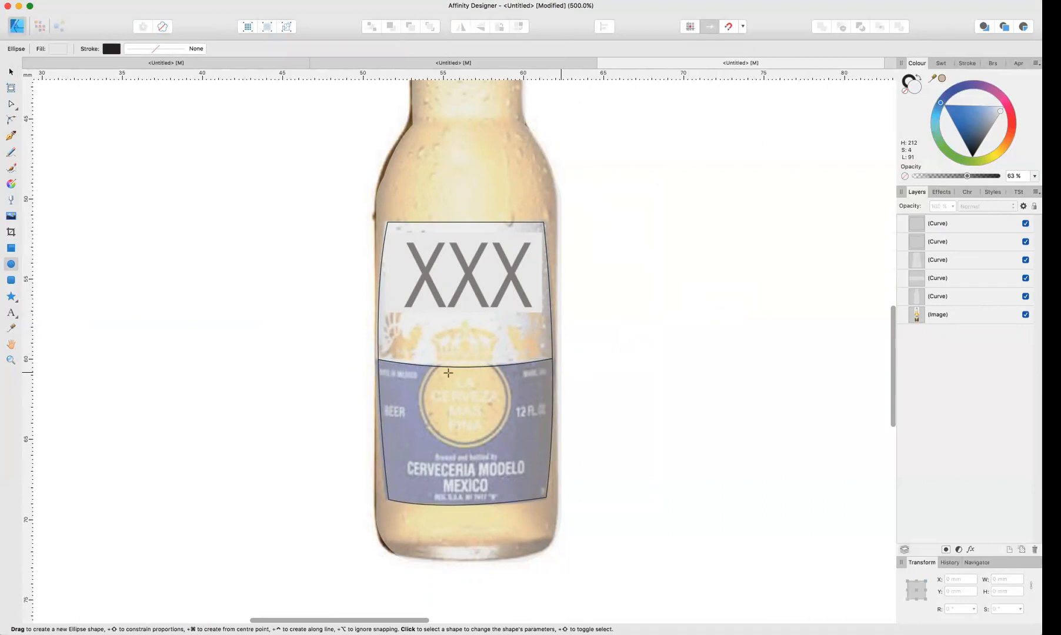
{"action": "left_click", "coordinate": [419, 358]}
{"action": "left_click_drag", "start_coordinate": [419, 358], "coordinate": [464, 412]}
{"action": "key", "text": "v"}
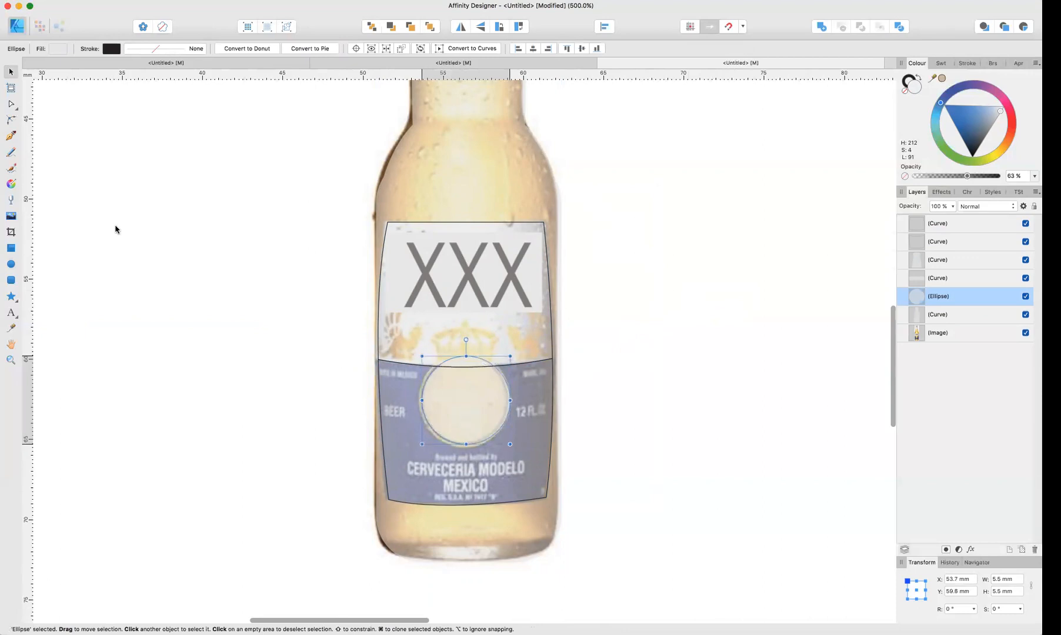
Step: Give the emblem circle a 0.3 pt outline
{"action": "left_click", "coordinate": [11, 264]}
{"action": "key", "text": "super+equal"}
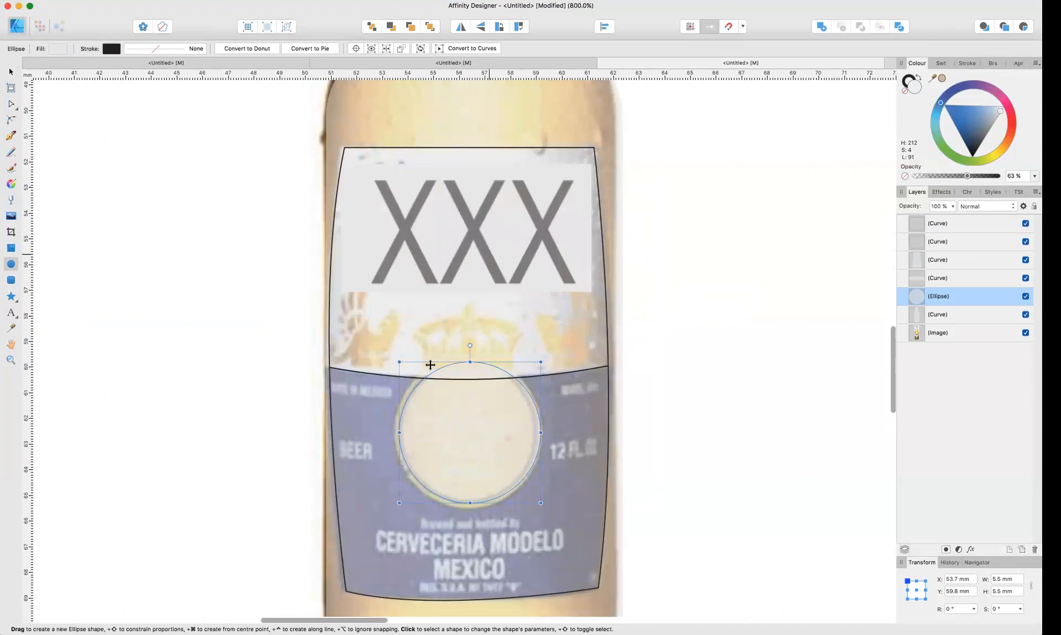
{"action": "left_click", "coordinate": [967, 63]}
{"action": "left_click_drag", "start_coordinate": [923, 95], "coordinate": [932, 96]}
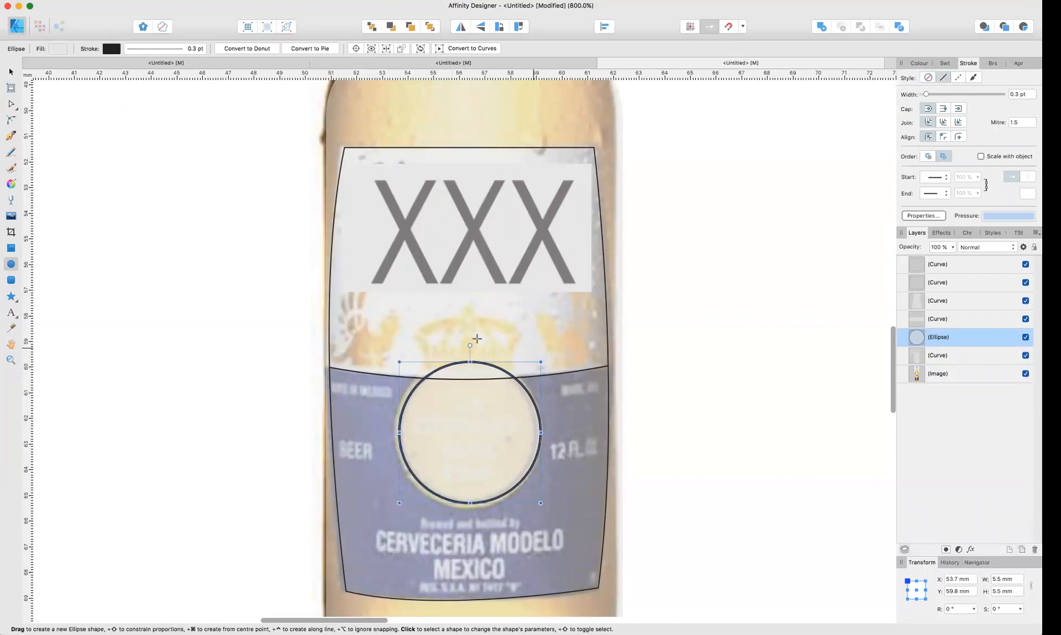
Step: Draw an upright ellipse about 0.5 × 1.1 mm on the emblem circle's top edge and place three rotated copies clockwise along the rim
{"action": "mouse_move", "coordinate": [470, 355]}
{"action": "left_mouse_down"}
{"action": "mouse_move", "coordinate": [494, 348]}
{"action": "mouse_move", "coordinate": [498, 332]}
{"action": "mouse_move", "coordinate": [492, 359]}
{"action": "left_mouse_up"}
{"action": "key", "text": "v"}
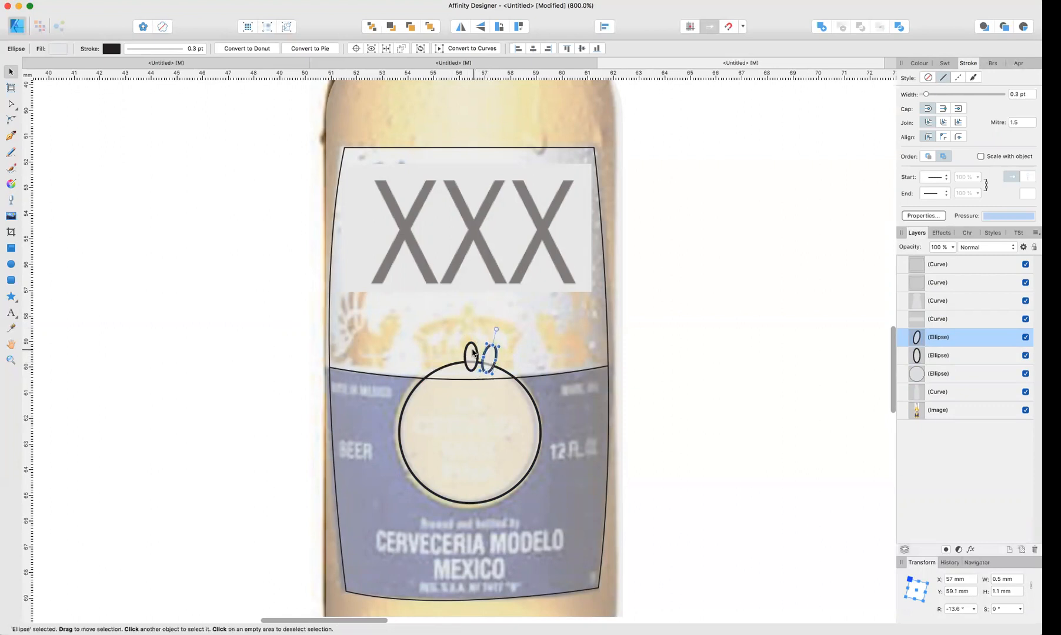
{"action": "left_click", "coordinate": [475, 352], "text": "shift"}
{"action": "mouse_move", "coordinate": [475, 351]}
{"action": "left_mouse_down"}
{"action": "mouse_move", "coordinate": [515, 364]}
{"action": "mouse_move", "coordinate": [538, 342]}
{"action": "mouse_move", "coordinate": [510, 376]}
{"action": "left_mouse_up"}
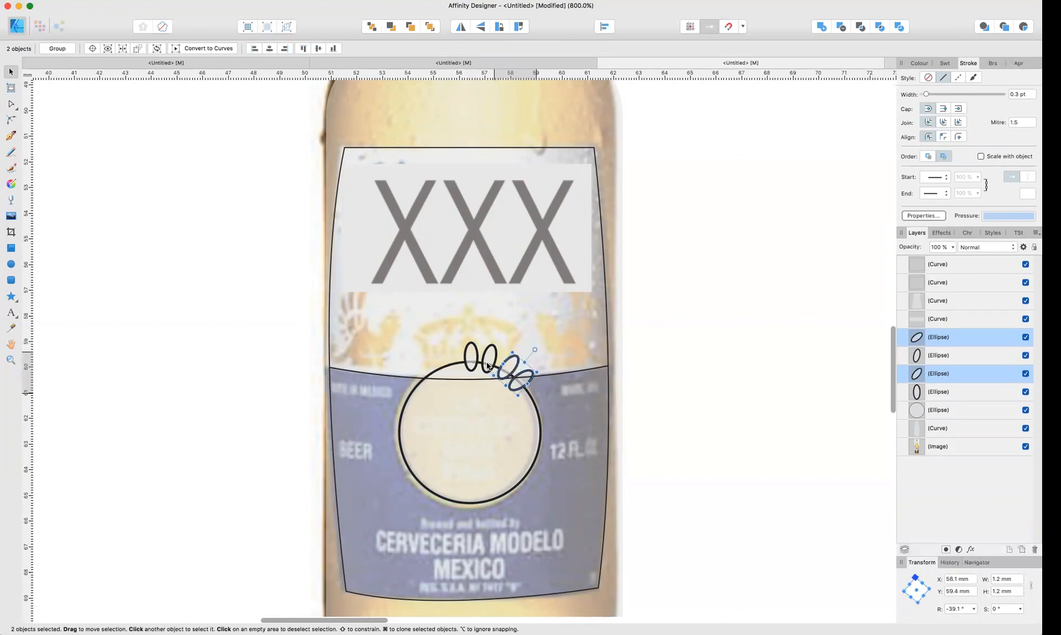
Step: Duplicate the four small ellipses twice, rotating each set to continue around the circle's right rim down to the bottom
{"action": "left_click", "coordinate": [482, 354], "text": "shift"}
{"action": "left_click", "coordinate": [488, 355], "text": "shift"}
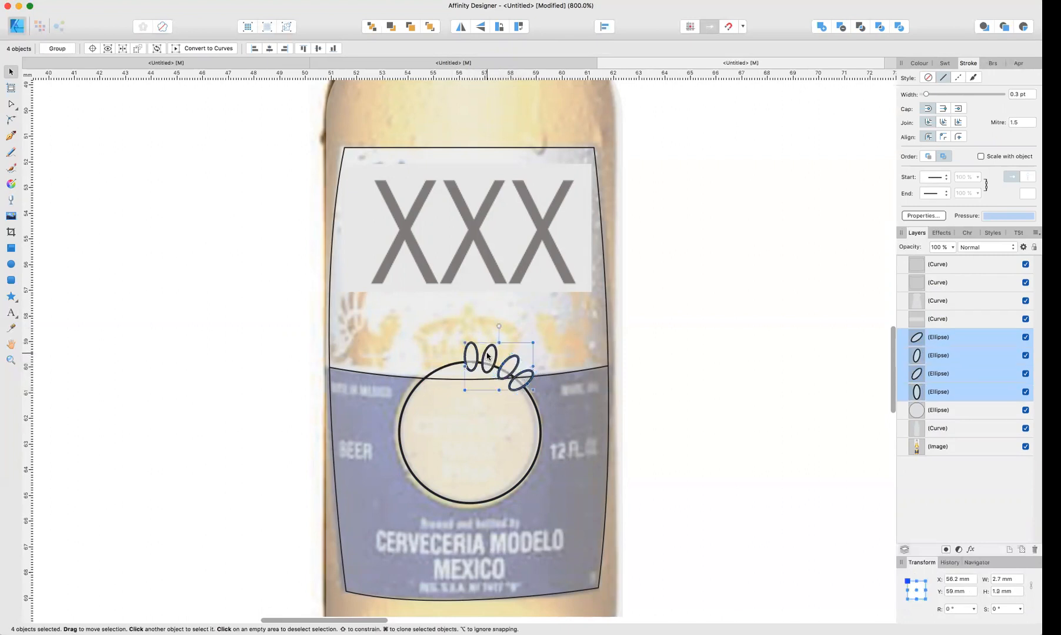
{"action": "mouse_move", "coordinate": [495, 353]}
{"action": "left_mouse_down"}
{"action": "mouse_move", "coordinate": [596, 407]}
{"action": "mouse_move", "coordinate": [525, 425]}
{"action": "mouse_move", "coordinate": [573, 402]}
{"action": "mouse_move", "coordinate": [551, 414]}
{"action": "mouse_move", "coordinate": [556, 496]}
{"action": "left_mouse_up"}
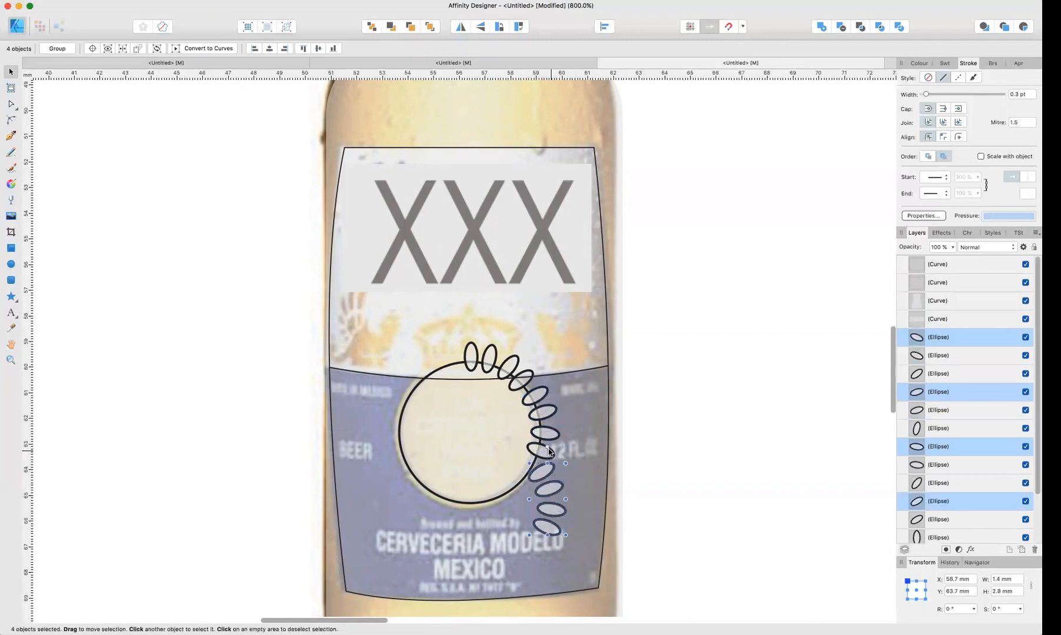
{"action": "mouse_move", "coordinate": [548, 451]}
{"action": "left_mouse_down"}
{"action": "mouse_move", "coordinate": [568, 443]}
{"action": "mouse_move", "coordinate": [574, 468]}
{"action": "mouse_move", "coordinate": [562, 491]}
{"action": "mouse_move", "coordinate": [521, 484]}
{"action": "mouse_move", "coordinate": [560, 468]}
{"action": "left_mouse_up"}
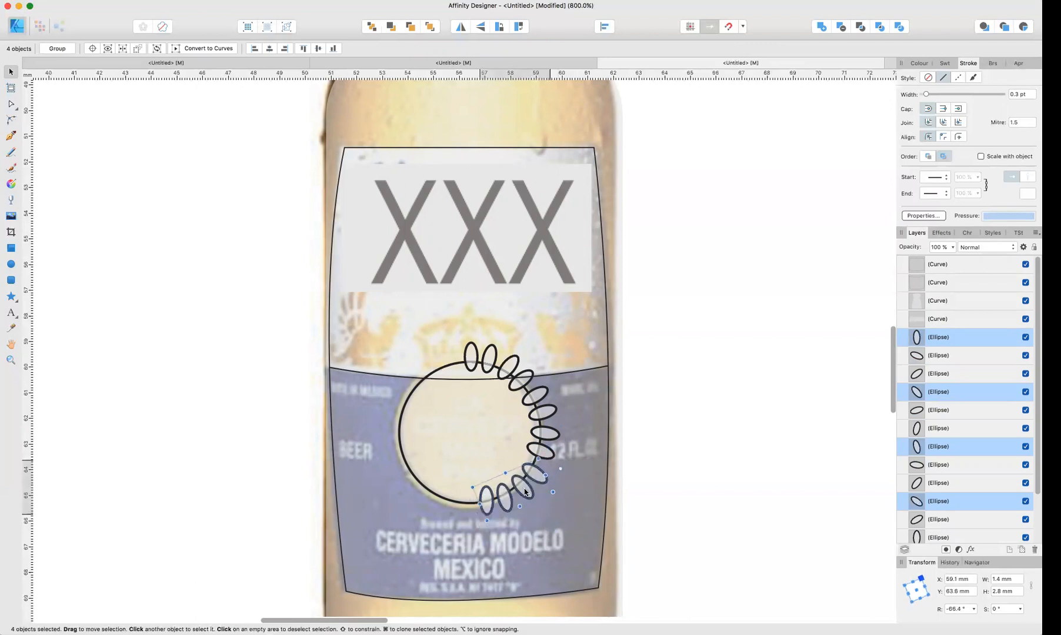
{"action": "left_click", "coordinate": [547, 456]}
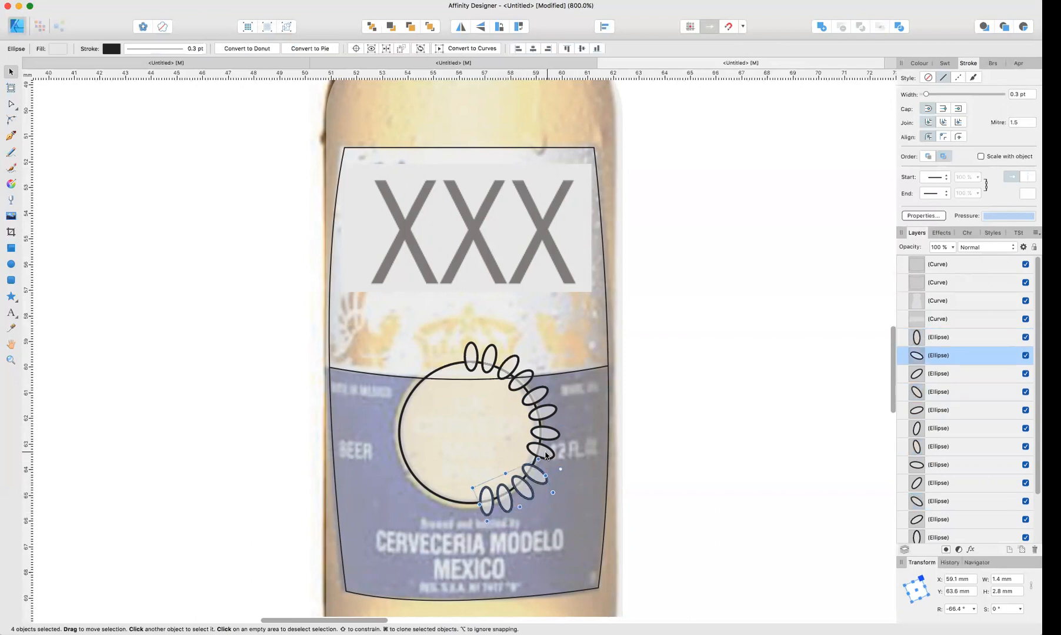
{"action": "left_click_drag", "start_coordinate": [651, 323], "coordinate": [471, 355]}
{"action": "left_click_drag", "start_coordinate": [465, 462], "coordinate": [468, 513]}
{"action": "left_click", "coordinate": [402, 419], "text": "shift"}
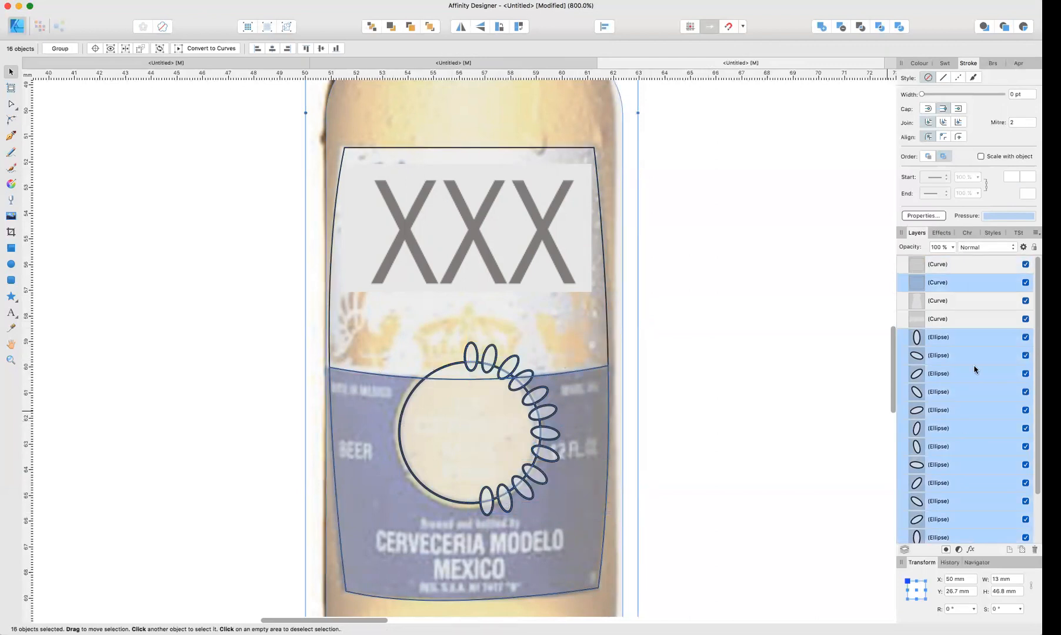
Step: Duplicate the twelve rim ellipses, rotate the copies to 179.5° and fit them along the emblem circle's left rim
{"action": "left_click", "coordinate": [953, 340]}
{"action": "scroll", "coordinate": [972, 379], "scroll_direction": "down", "scroll_amount": 2}
{"action": "scroll", "coordinate": [972, 380], "scroll_direction": "down", "scroll_amount": 1}
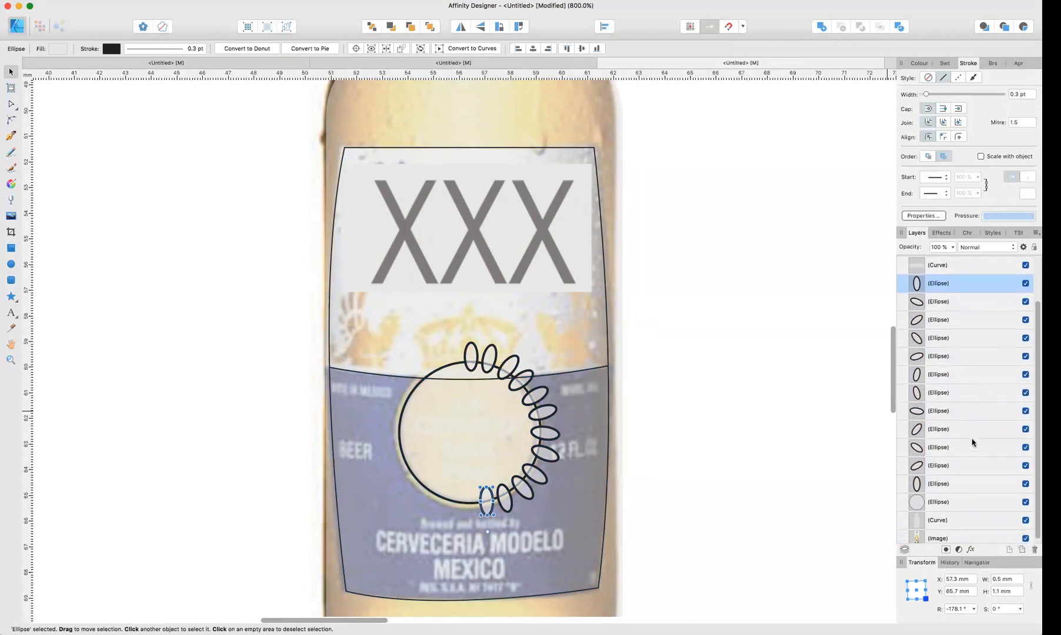
{"action": "left_click", "coordinate": [958, 477], "text": "shift"}
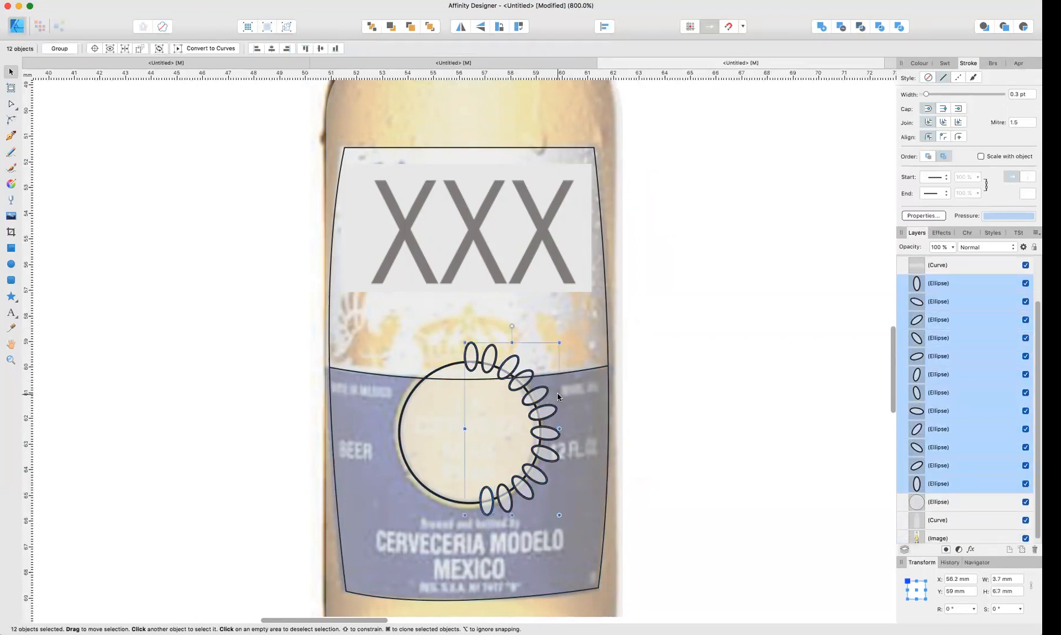
{"action": "left_click_drag", "start_coordinate": [464, 429], "coordinate": [368, 431]}
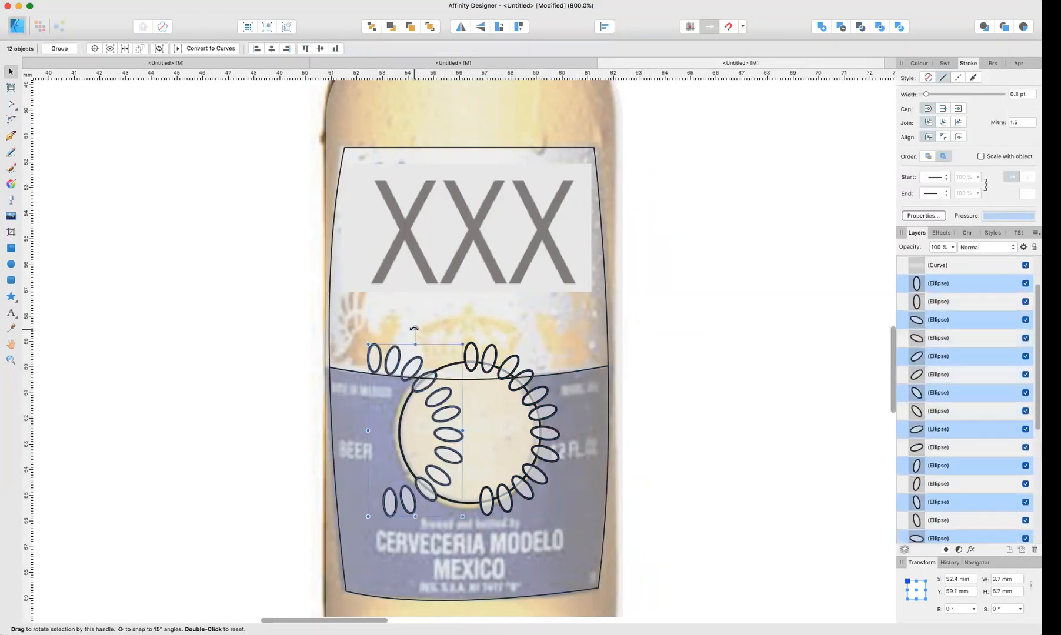
{"action": "mouse_move", "coordinate": [358, 351]}
{"action": "left_mouse_down"}
{"action": "mouse_move", "coordinate": [388, 568]}
{"action": "mouse_move", "coordinate": [398, 568]}
{"action": "left_mouse_up"}
{"action": "left_click_drag", "start_coordinate": [431, 506], "coordinate": [441, 533]}
{"action": "left_click_drag", "start_coordinate": [418, 458], "coordinate": [410, 461]}
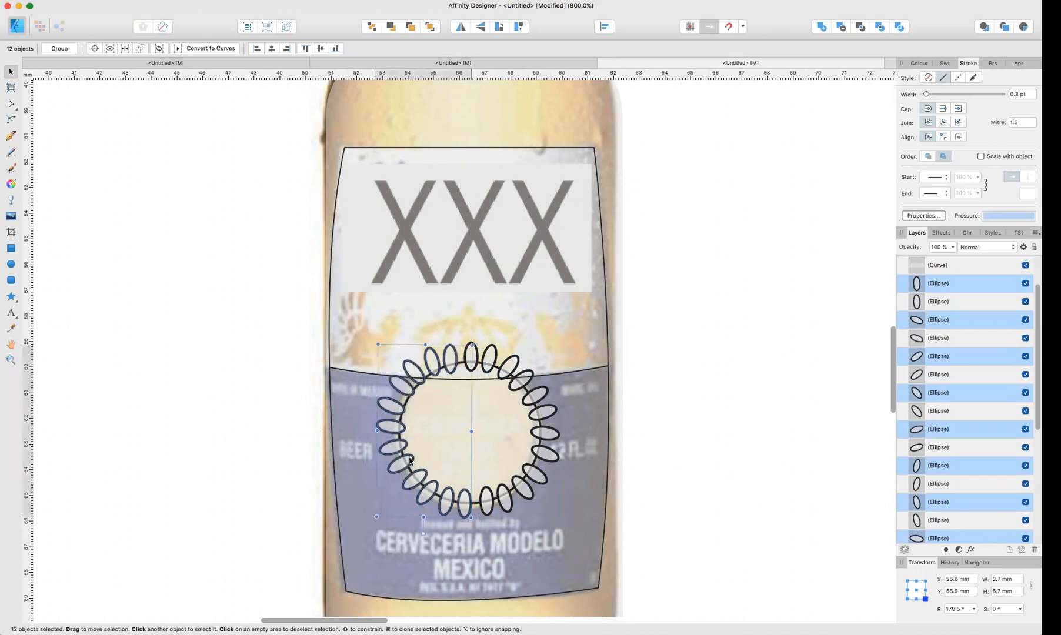
{"action": "key", "text": "Right"}
{"action": "key", "text": "Right"}
{"action": "key", "text": "Right"}
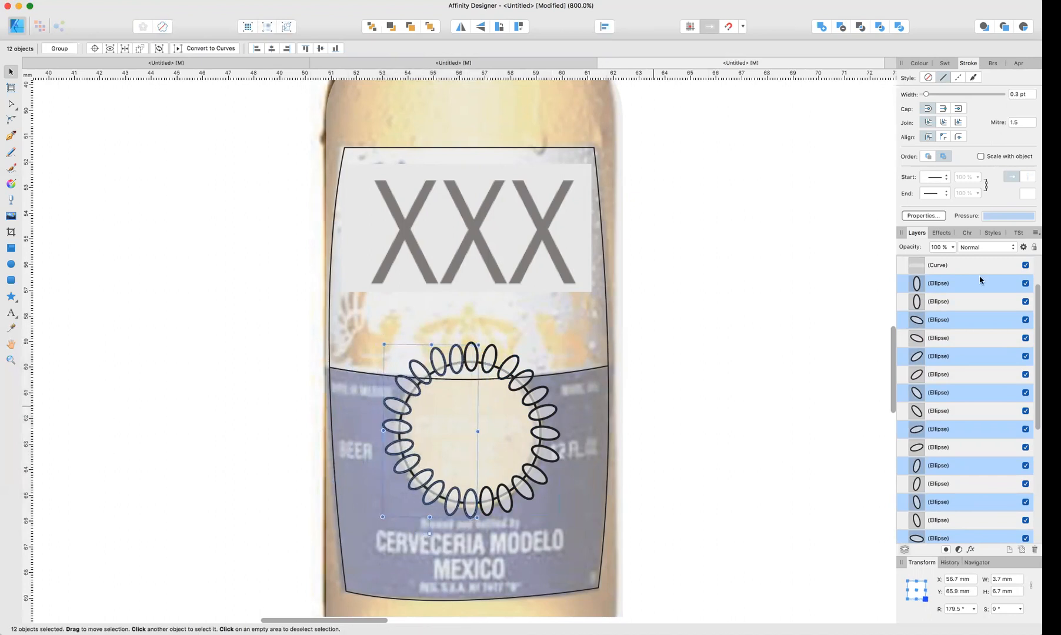
Step: Unite the rim ellipses and the emblem circle into one scalloped shape and scale it down to about 6.3 × 6.3 mm
{"action": "left_click", "coordinate": [941, 288]}
{"action": "scroll", "coordinate": [942, 291], "scroll_direction": "down", "scroll_amount": 5}
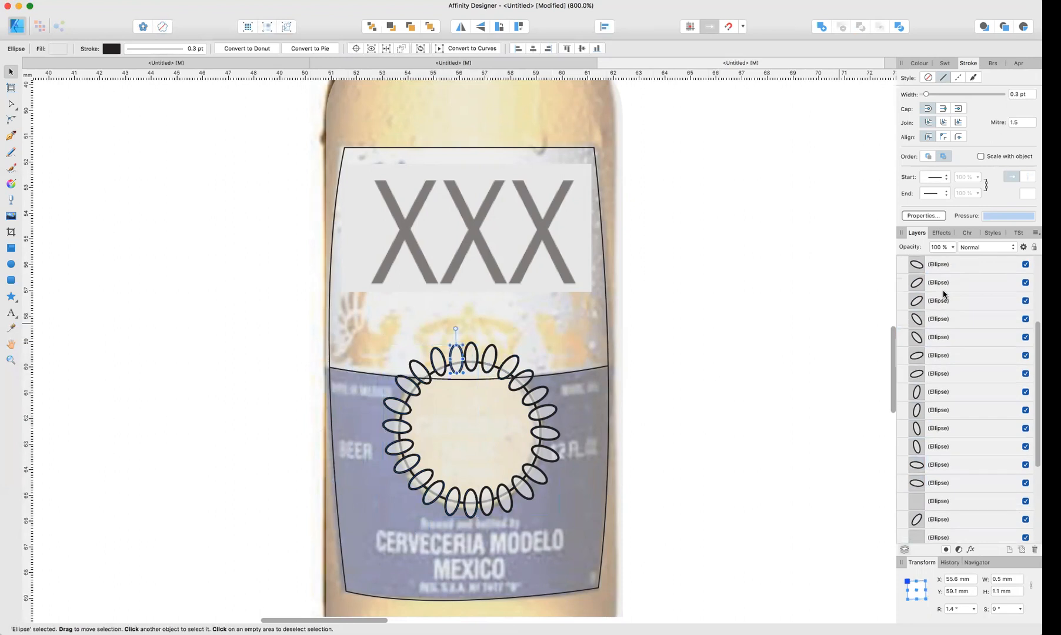
{"action": "scroll", "coordinate": [943, 294], "scroll_direction": "down", "scroll_amount": 5}
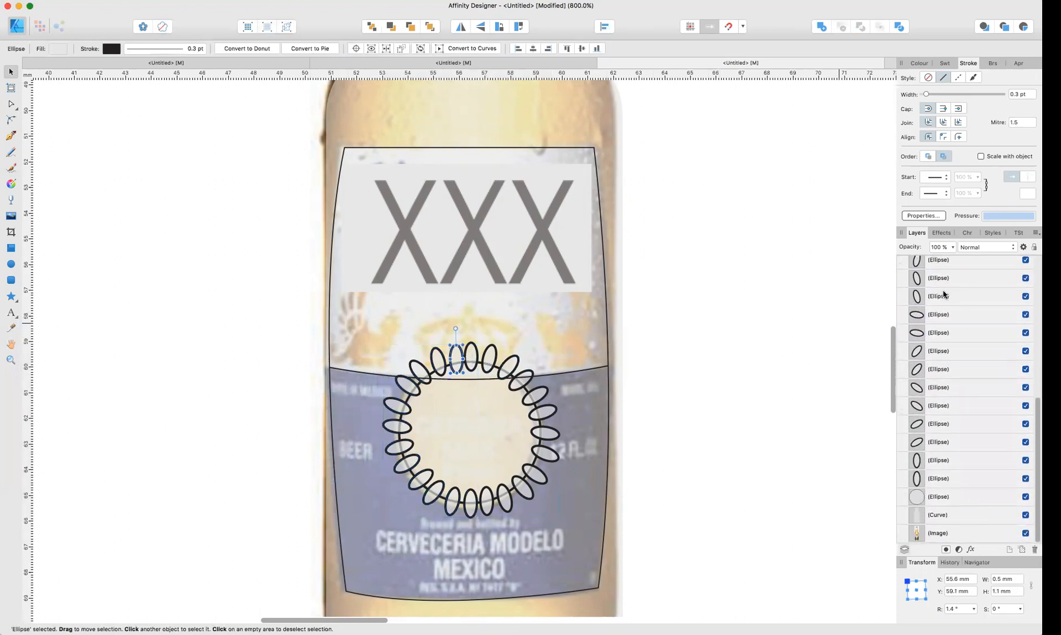
{"action": "left_click", "coordinate": [936, 503], "text": "shift"}
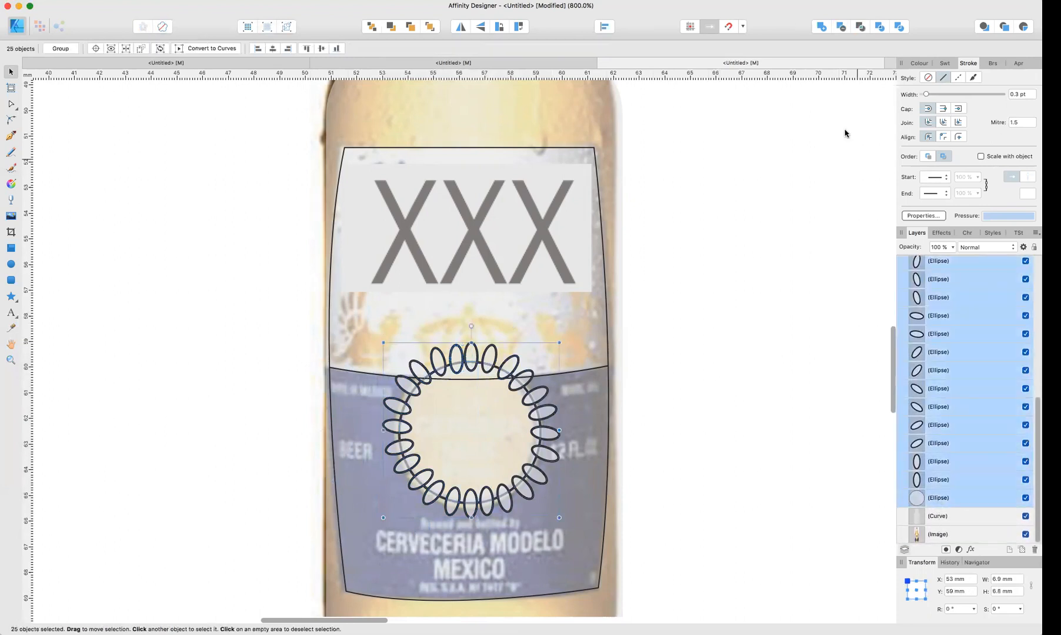
{"action": "left_click", "coordinate": [820, 28]}
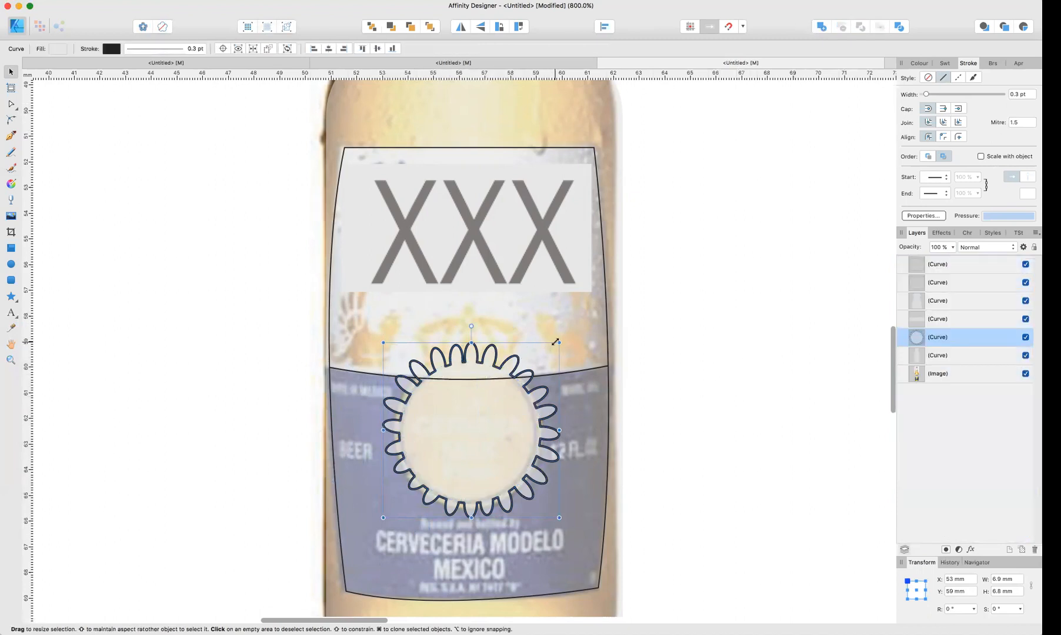
{"action": "left_click_drag", "start_coordinate": [559, 342], "coordinate": [551, 353]}
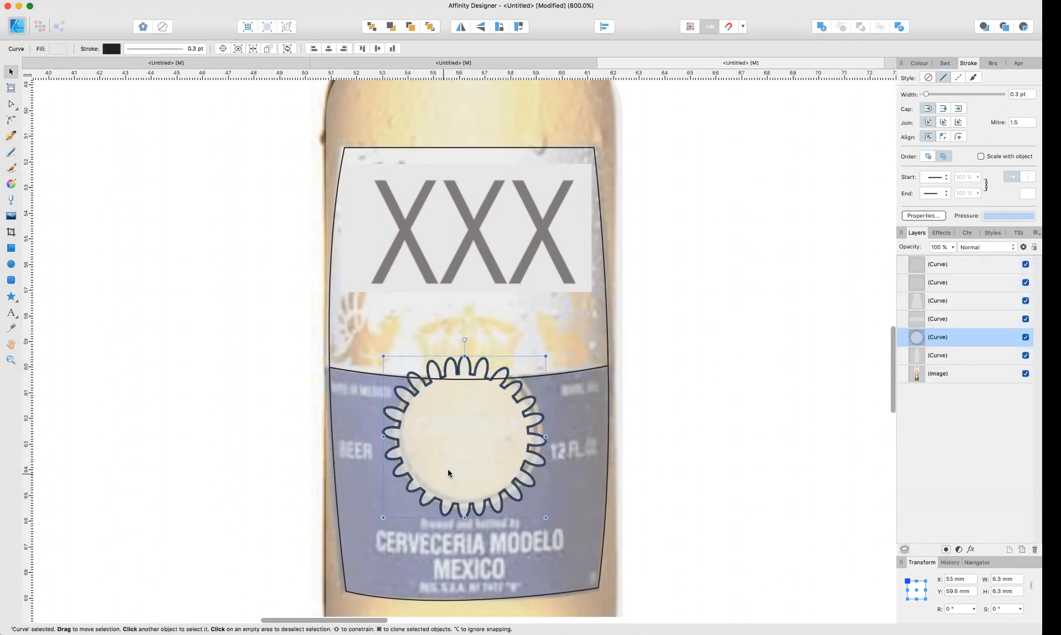
{"action": "left_click", "coordinate": [107, 274]}
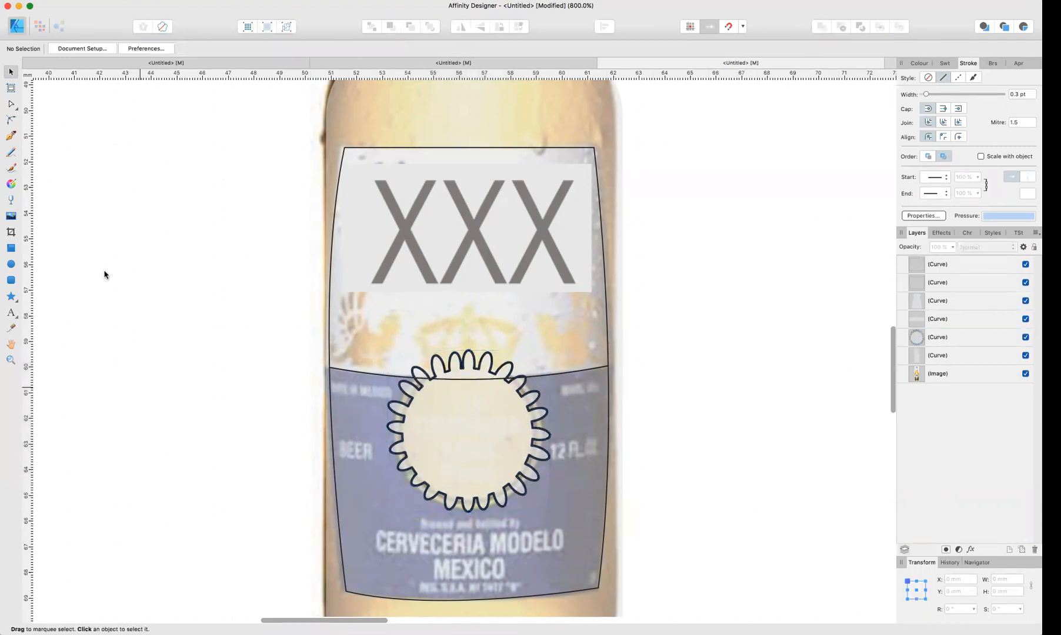
Step: Draw a circle about 4.4 mm across inside the scalloped emblem and centre it there
{"action": "left_click", "coordinate": [12, 265]}
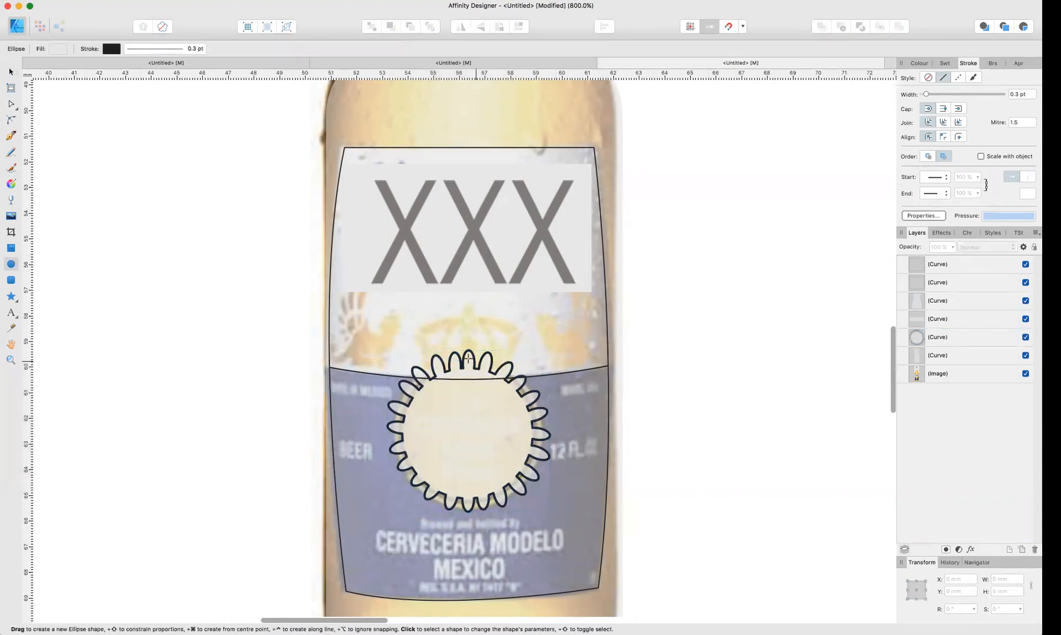
{"action": "left_click_drag", "start_coordinate": [413, 371], "coordinate": [518, 493]}
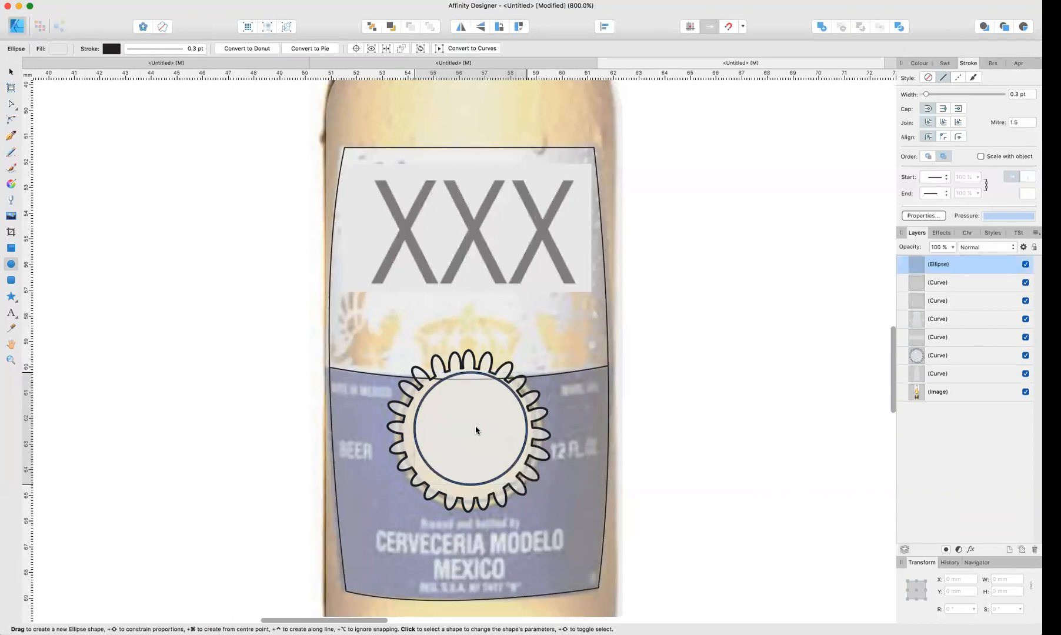
{"action": "left_click_drag", "start_coordinate": [475, 431], "coordinate": [497, 438]}
{"action": "key", "text": "super+z"}
{"action": "key", "text": "super+z"}
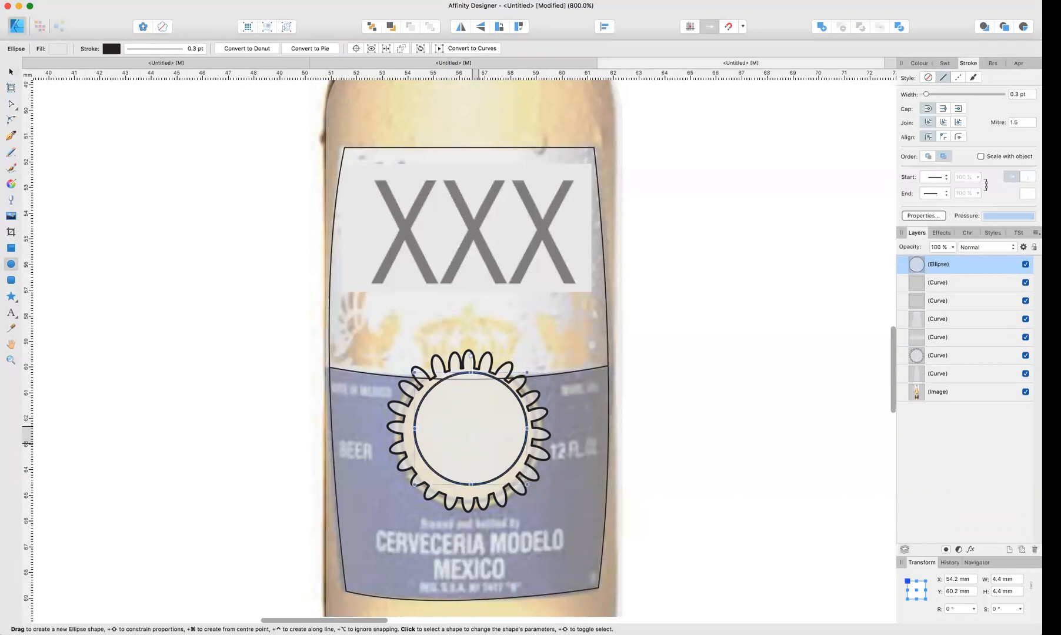
{"action": "left_click", "coordinate": [12, 71]}
{"action": "left_click", "coordinate": [49, 0]}
{"action": "left_click", "coordinate": [133, 5]}
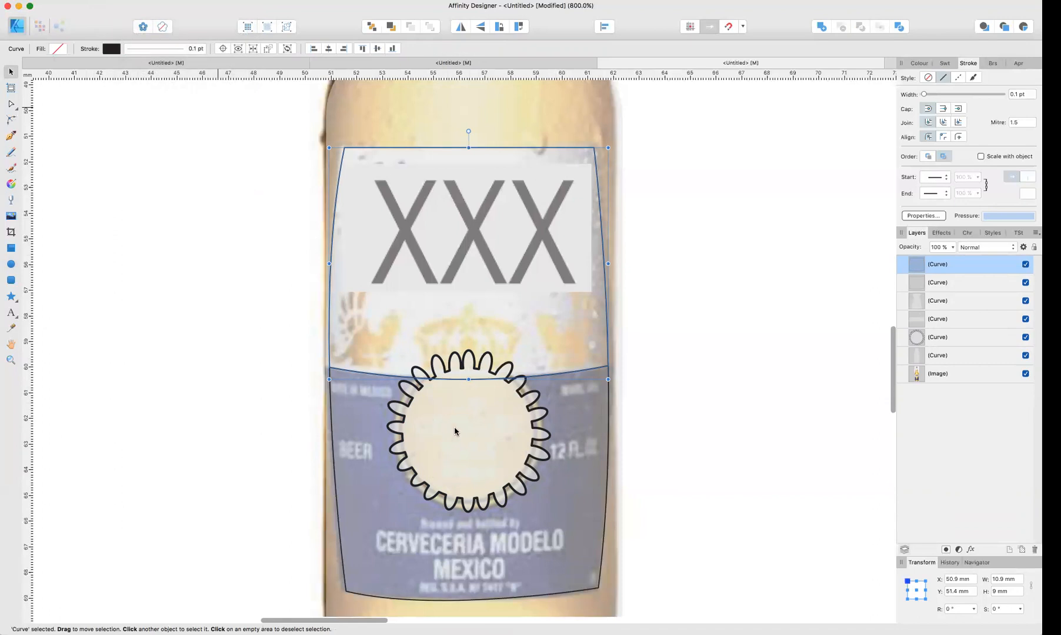
{"action": "left_click_drag", "start_coordinate": [464, 434], "coordinate": [466, 439]}
Step: Fill the lower label part with solid blue and the upper label part with solid white
{"action": "left_click", "coordinate": [928, 61]}
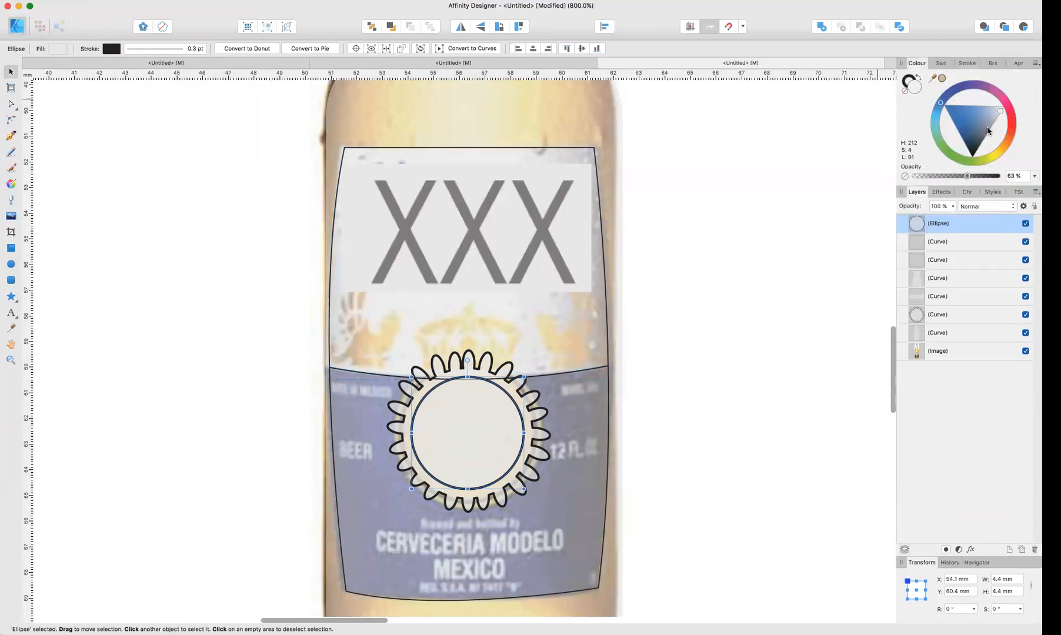
{"action": "key", "text": "super+minus"}
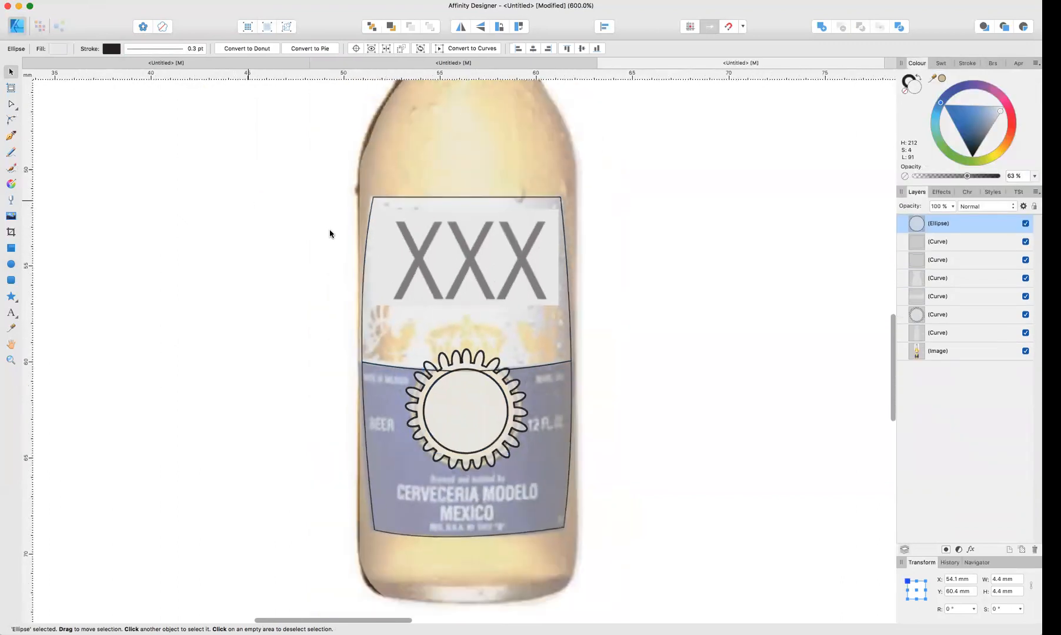
{"action": "left_click", "coordinate": [387, 201]}
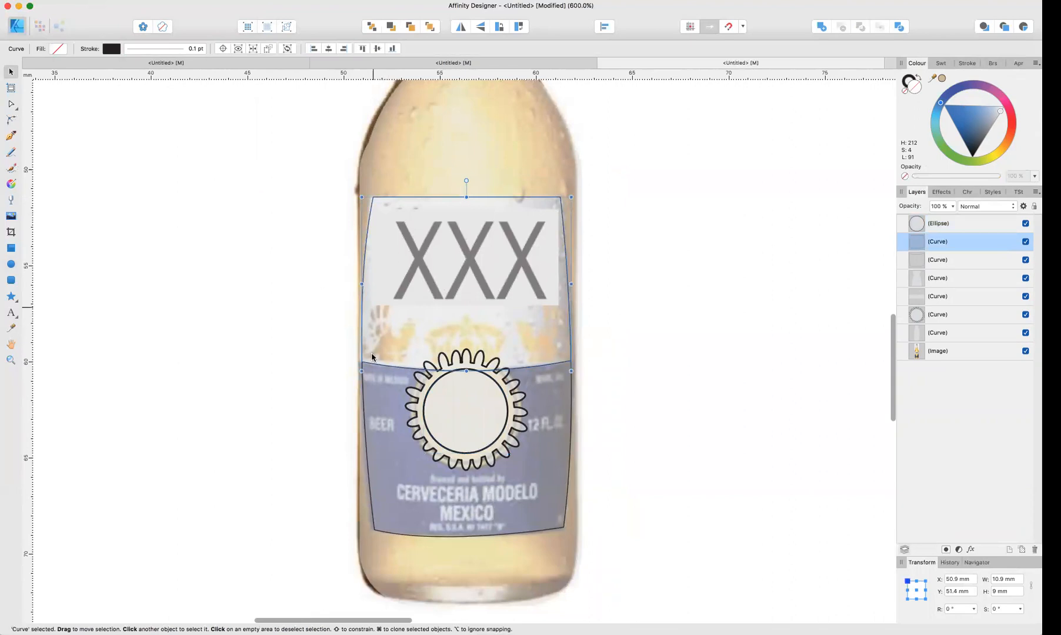
{"action": "left_click", "coordinate": [371, 431]}
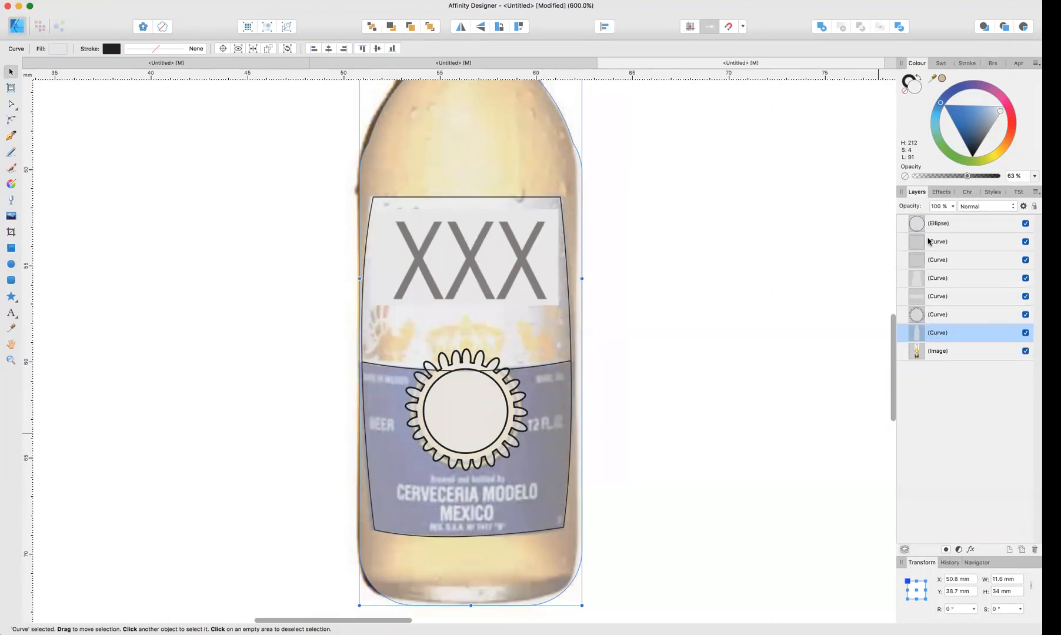
{"action": "left_click", "coordinate": [935, 260]}
{"action": "left_click_drag", "start_coordinate": [988, 119], "coordinate": [951, 120]}
{"action": "left_click", "coordinate": [568, 324]}
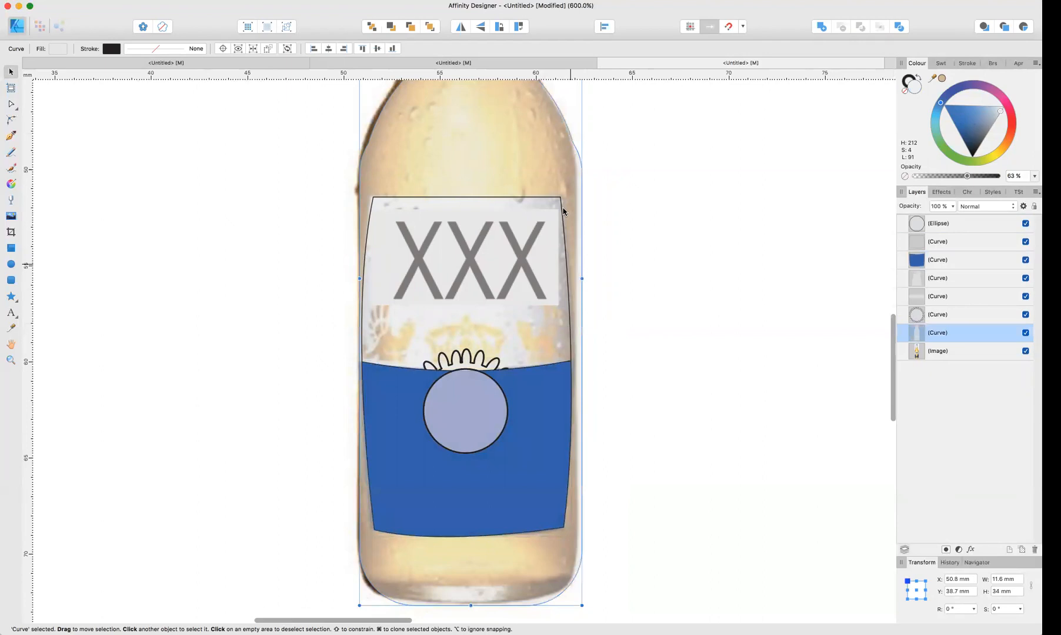
{"action": "left_click", "coordinate": [931, 249]}
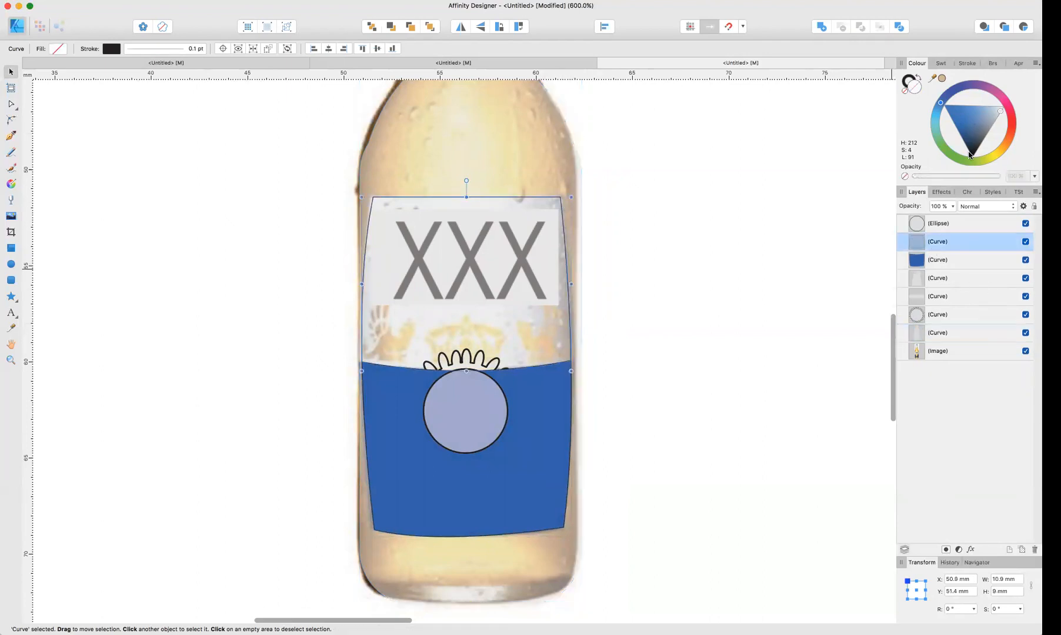
{"action": "left_click_drag", "start_coordinate": [998, 117], "coordinate": [1011, 106]}
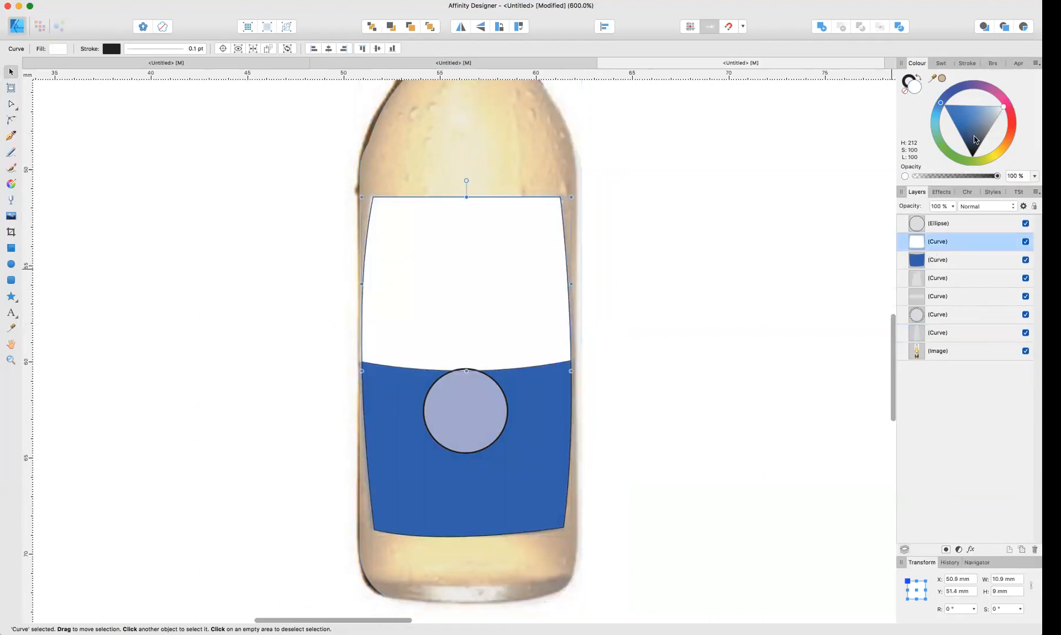
Step: Fill the bottle's lower body with yellow (H 62, S 100, L 62) at 100 % opacity
{"action": "left_click", "coordinate": [931, 333]}
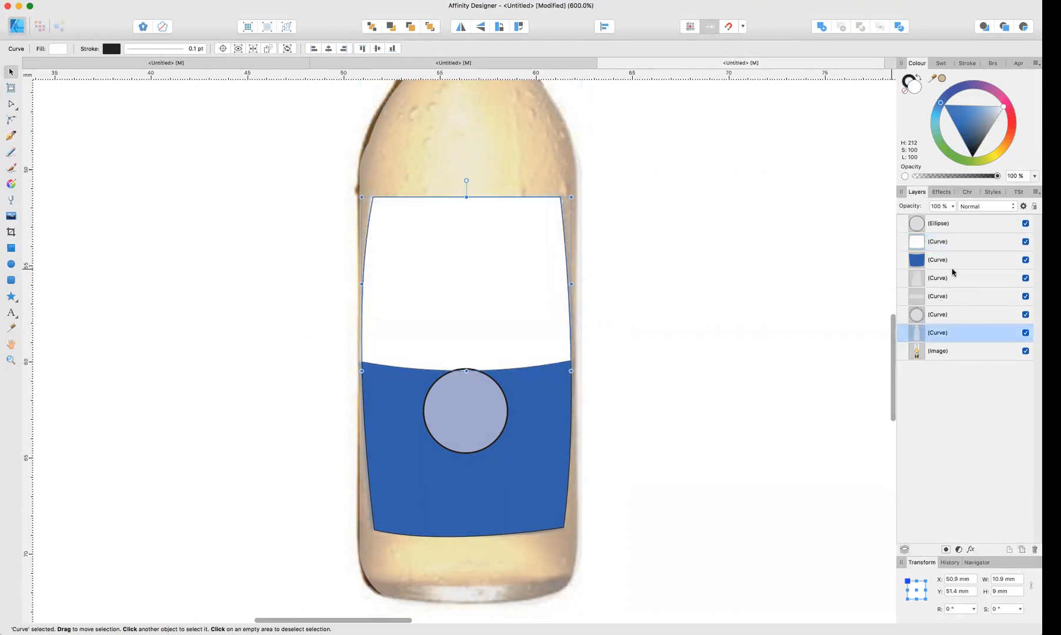
{"action": "left_click", "coordinate": [996, 156]}
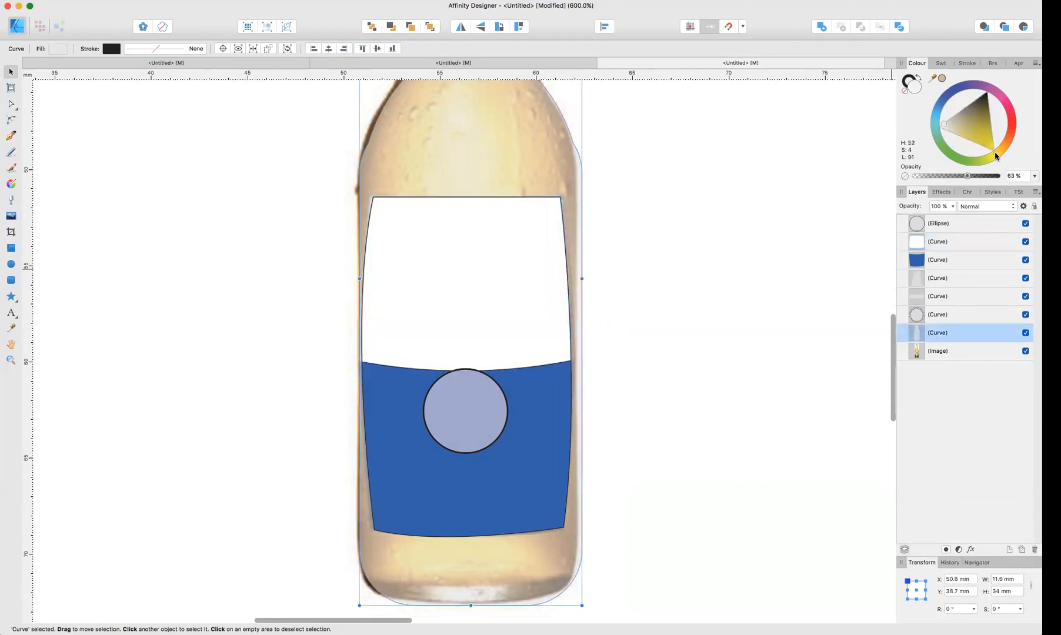
{"action": "left_click_drag", "start_coordinate": [971, 178], "coordinate": [1009, 179]}
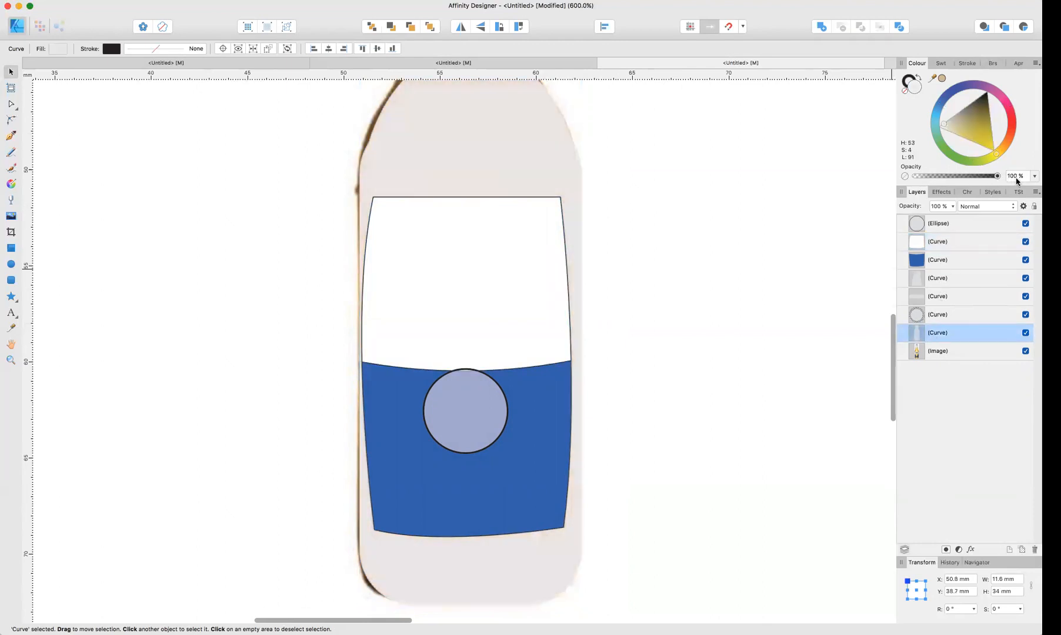
{"action": "mouse_move", "coordinate": [979, 131]}
{"action": "left_mouse_down"}
{"action": "mouse_move", "coordinate": [1005, 162]}
{"action": "mouse_move", "coordinate": [997, 169]}
{"action": "mouse_move", "coordinate": [971, 152]}
{"action": "left_mouse_up"}
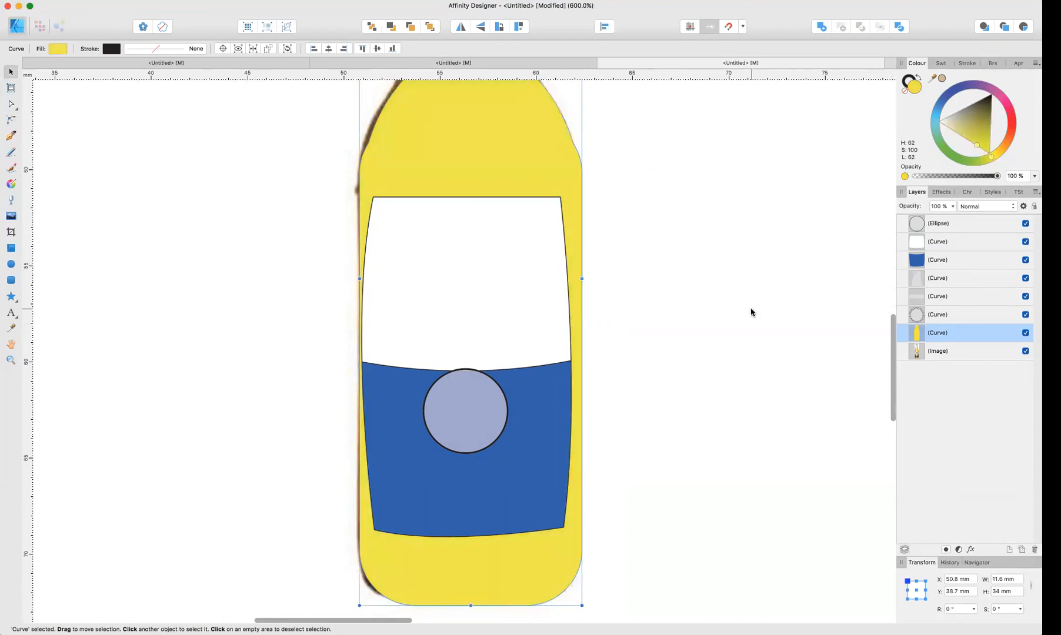
Step: Fill the bottle neck with white at 95 % opacity and the cap with mid grey (S 0, L 69)
{"action": "scroll", "coordinate": [752, 311], "scroll_direction": "up", "scroll_amount": 10}
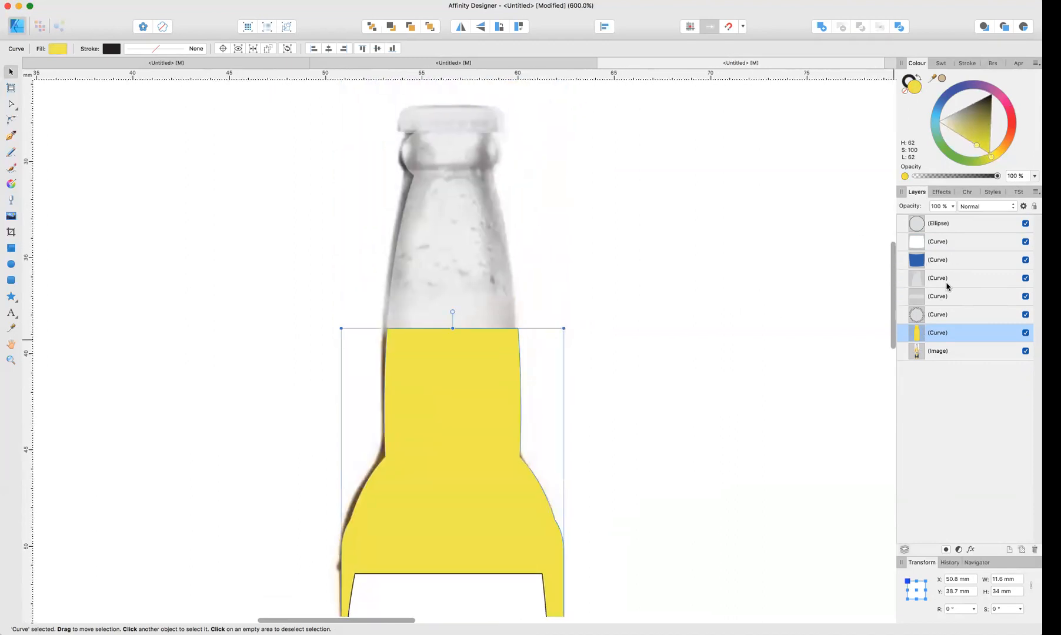
{"action": "left_click", "coordinate": [946, 284]}
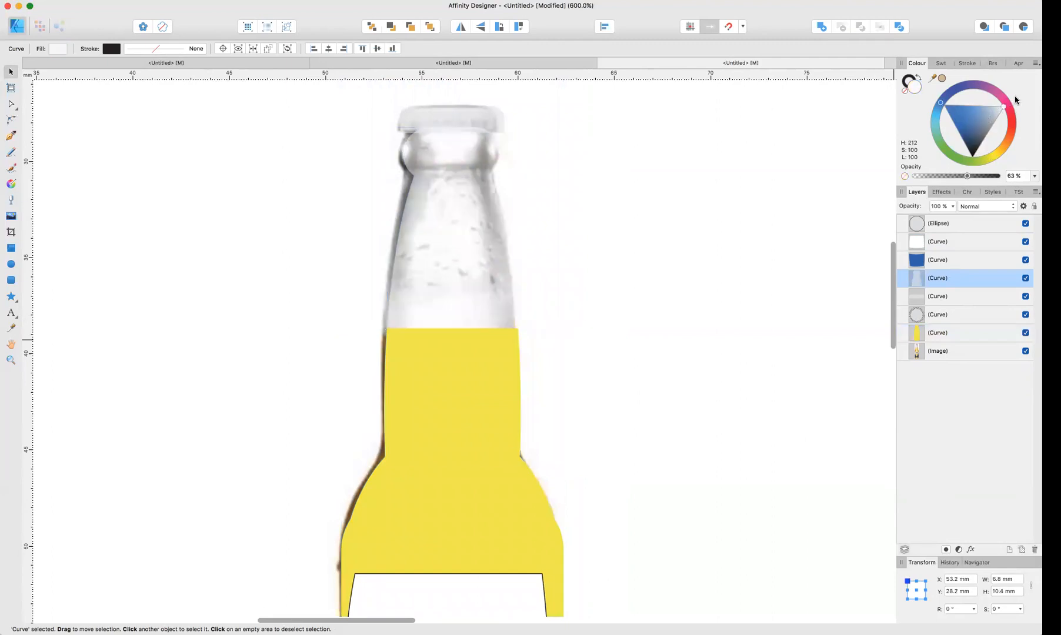
{"action": "left_click_drag", "start_coordinate": [967, 176], "coordinate": [994, 177]}
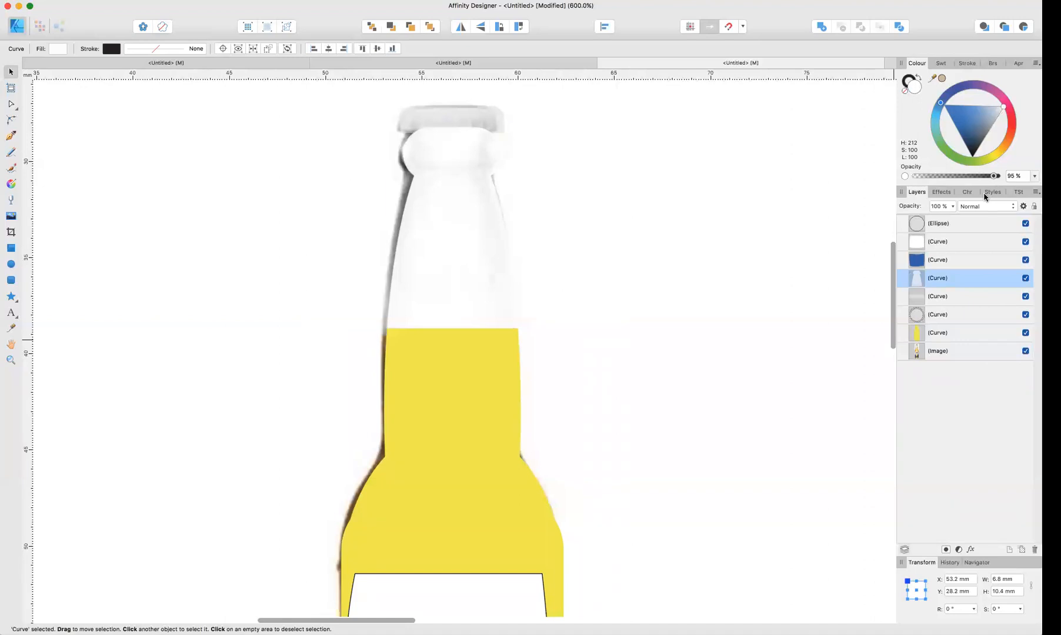
{"action": "left_click", "coordinate": [939, 296]}
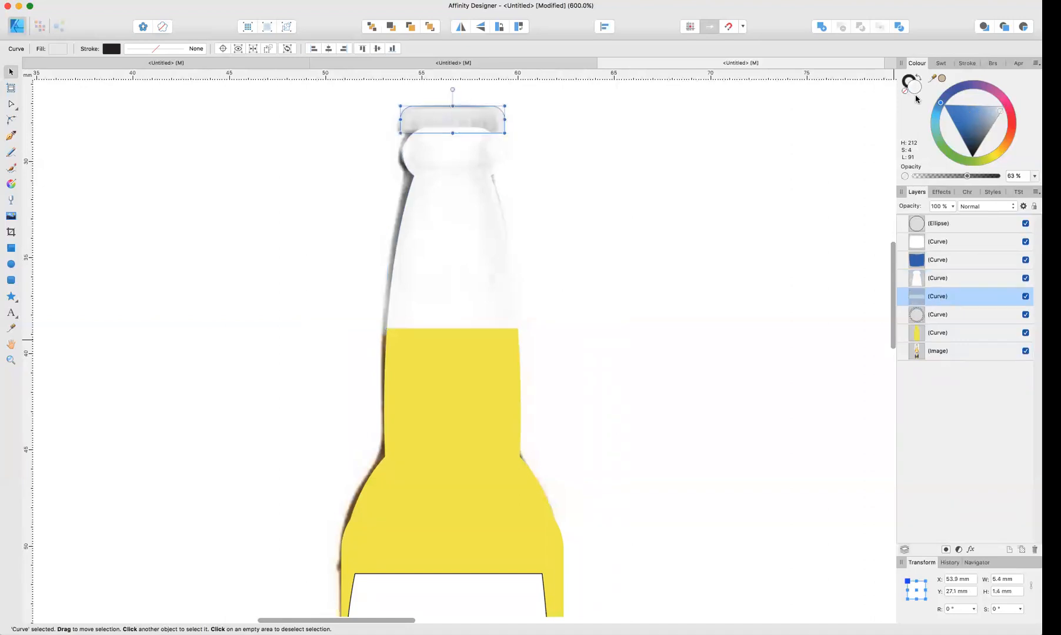
{"action": "left_click_drag", "start_coordinate": [993, 124], "coordinate": [995, 124]}
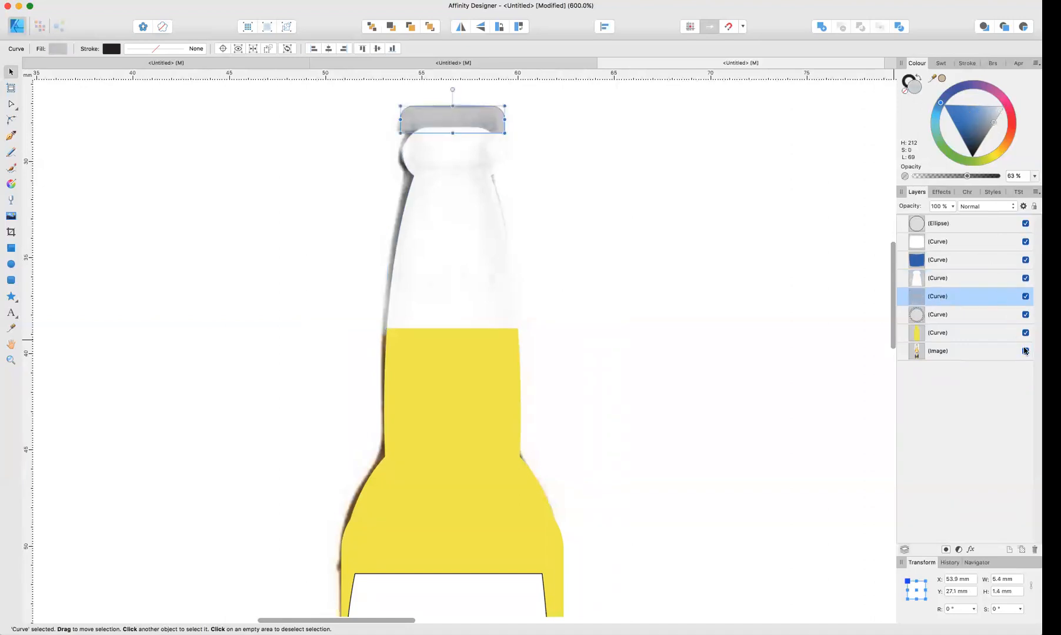
Step: Set the fill opacity of all seven traced bottle shapes to 100 %
{"action": "left_click", "coordinate": [948, 227]}
{"action": "left_click", "coordinate": [949, 337], "text": "shift"}
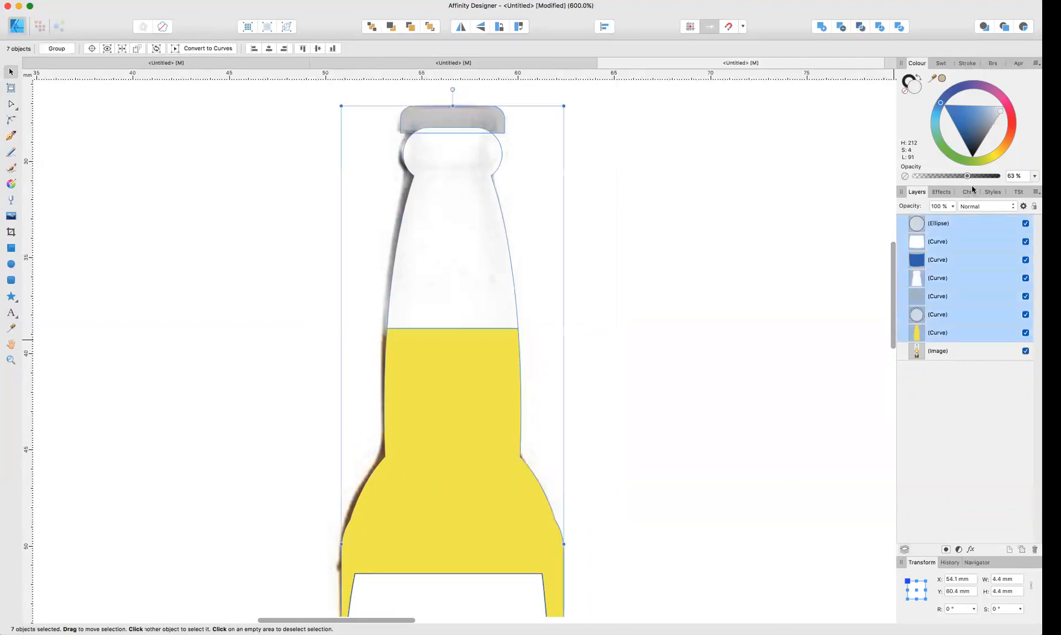
{"action": "left_click_drag", "start_coordinate": [968, 175], "coordinate": [997, 176]}
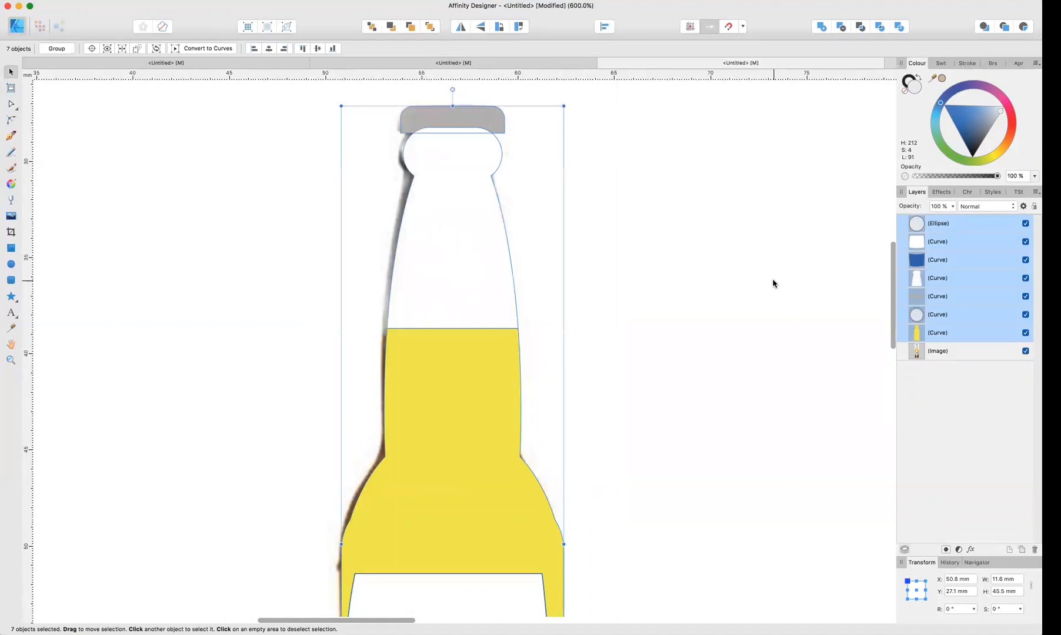
{"action": "left_click", "coordinate": [790, 282]}
Step: Move the reference bottle image out from under the traced shapes to stand beside them on their left
{"action": "left_click", "coordinate": [1025, 350]}
{"action": "left_click", "coordinate": [1025, 350]}
{"action": "scroll", "coordinate": [609, 353], "scroll_direction": "down", "scroll_amount": 3}
{"action": "scroll", "coordinate": [609, 353], "scroll_direction": "down", "scroll_amount": 5}
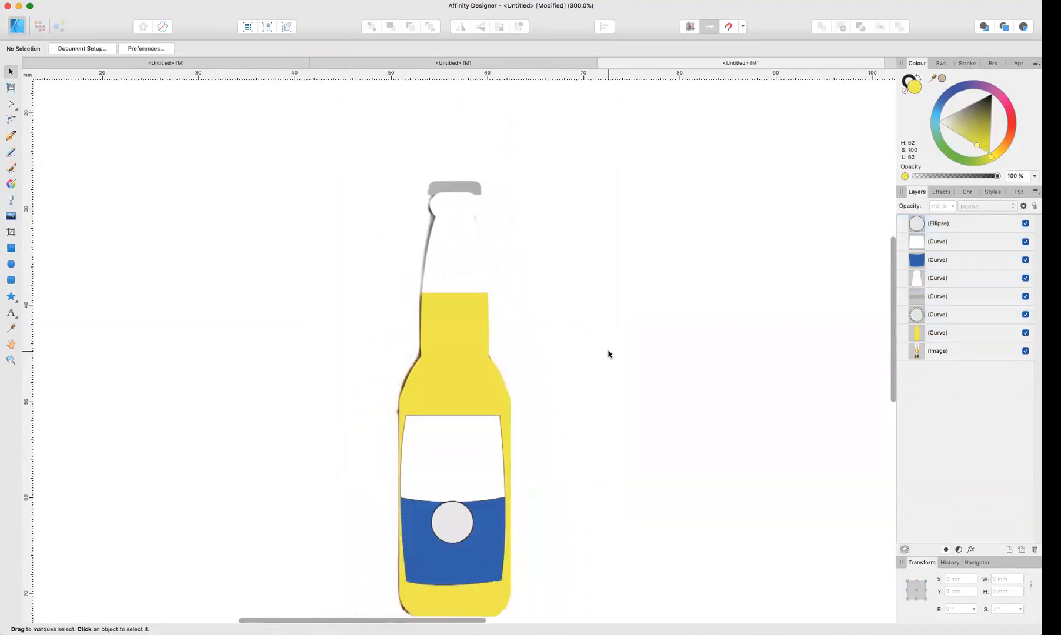
{"action": "left_click", "coordinate": [940, 351]}
{"action": "left_click_drag", "start_coordinate": [386, 184], "coordinate": [254, 194]}
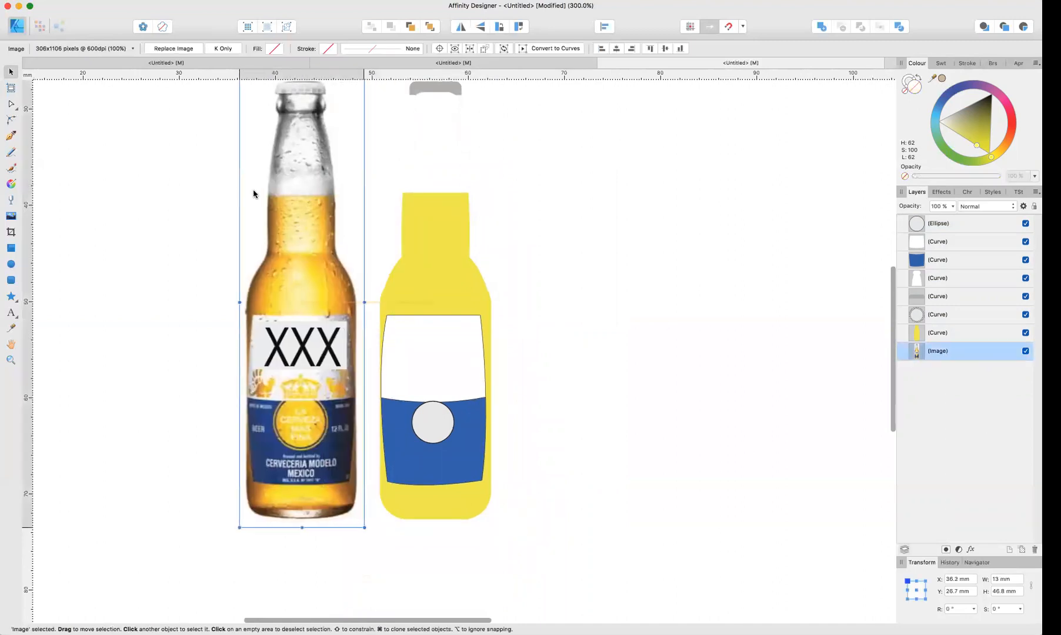
{"action": "left_click", "coordinate": [565, 284]}
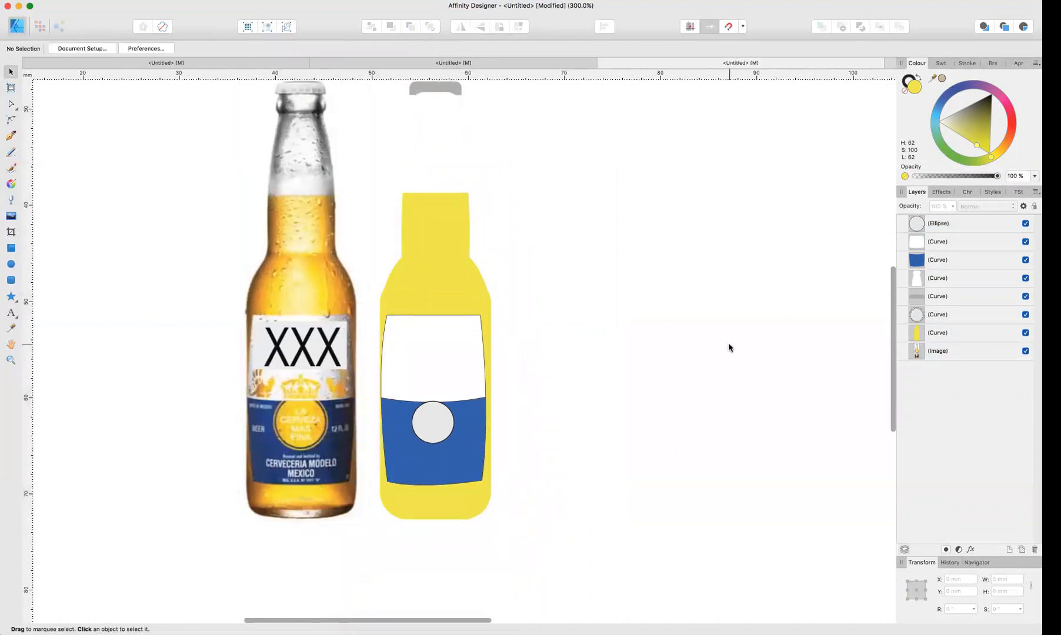
Step: Bring the scalloped emblem shape above the label parts in the layer order, directly beneath the inner circle
{"action": "left_click", "coordinate": [946, 314]}
{"action": "left_click", "coordinate": [943, 224]}
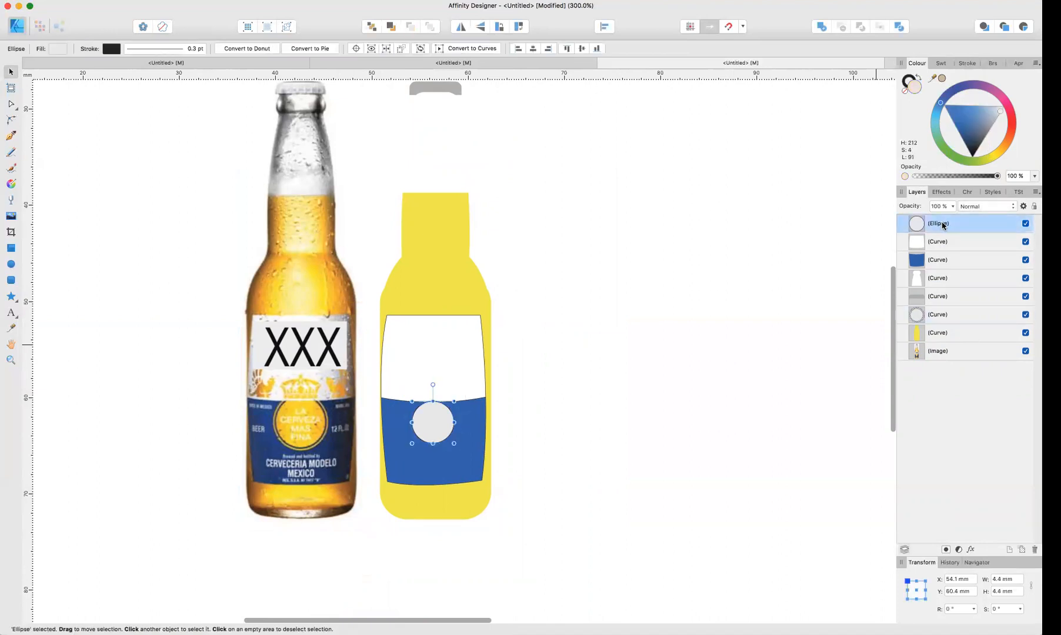
{"action": "left_click_drag", "start_coordinate": [943, 282], "coordinate": [919, 234]}
{"action": "key", "text": "super+z"}
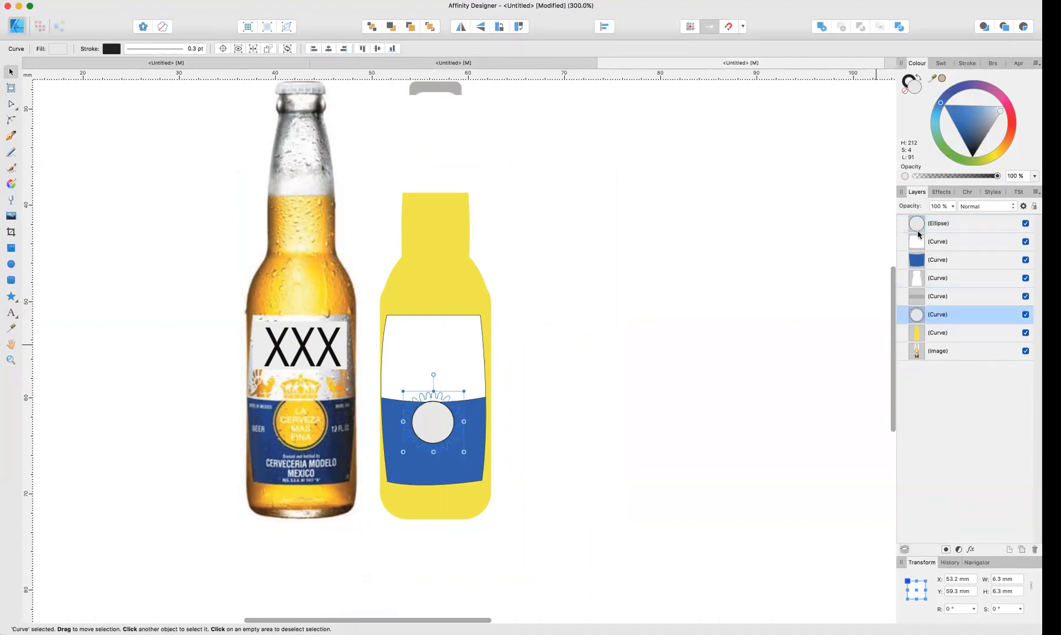
Step: Fill the emblem's inner circle with the yellow sampled from the traced bottle's body
{"action": "left_click", "coordinate": [943, 223]}
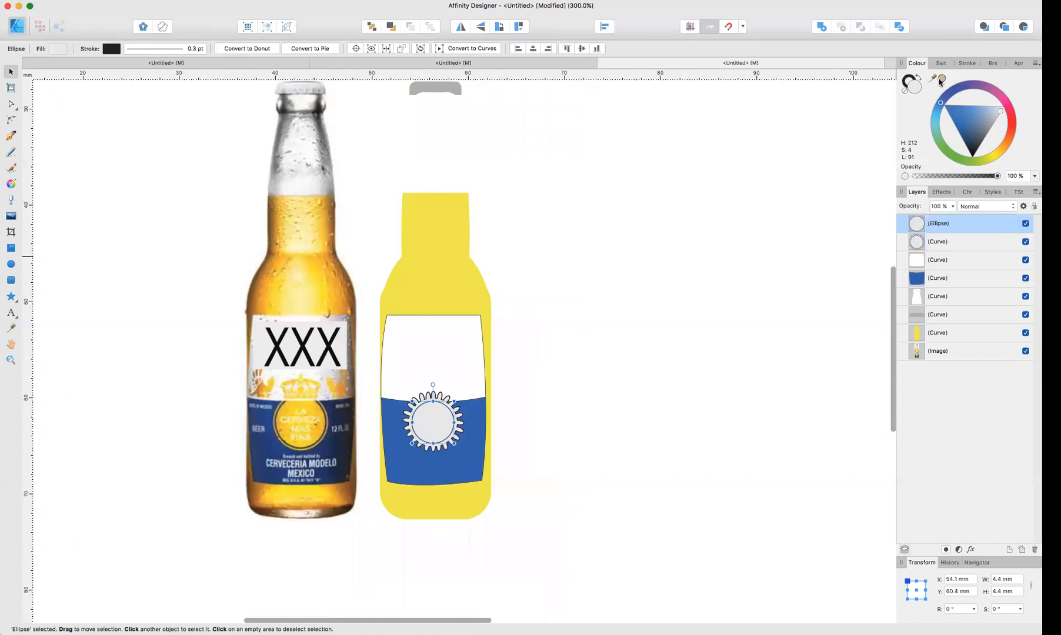
{"action": "left_click_drag", "start_coordinate": [932, 78], "coordinate": [436, 272]}
{"action": "left_click", "coordinate": [942, 79]}
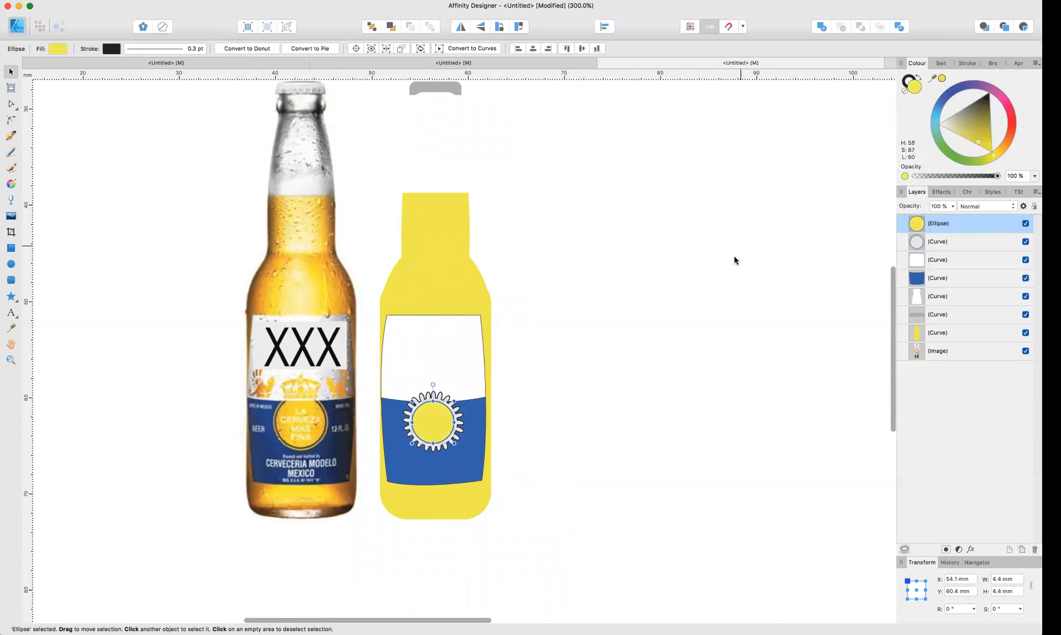
Step: Add the artistic text "Covid-19" and place it over the white upper part of the bottle's label
{"action": "left_click", "coordinate": [157, 221]}
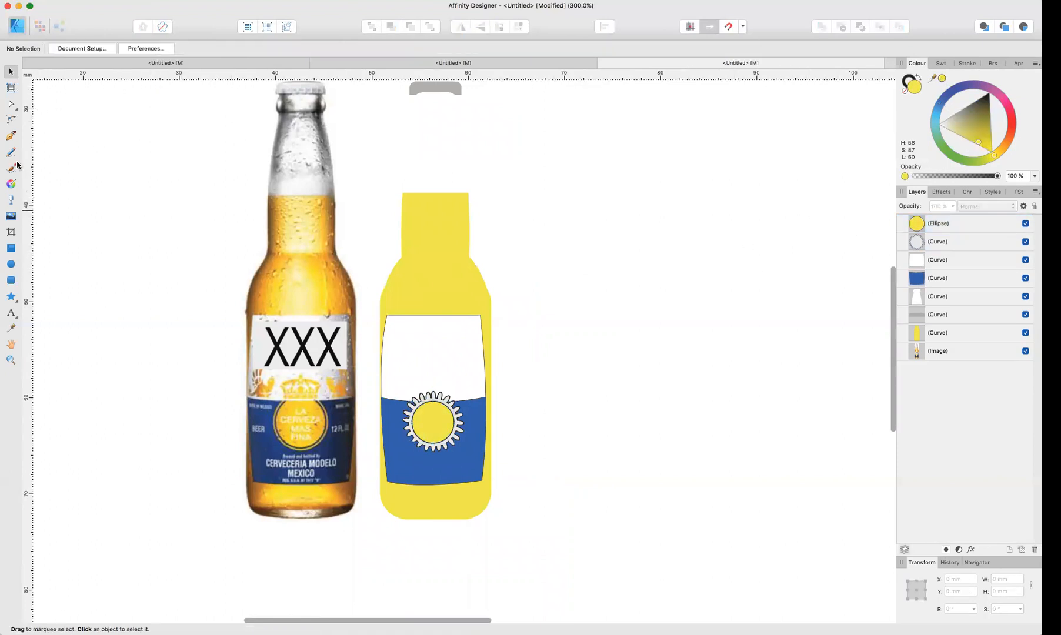
{"action": "left_click", "coordinate": [11, 315]}
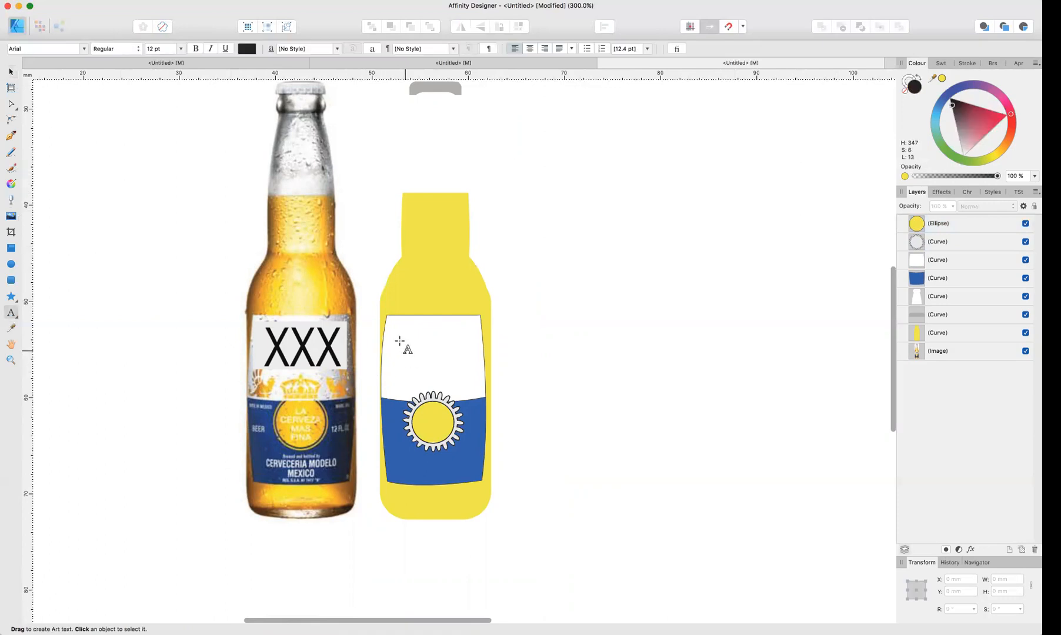
{"action": "left_click", "coordinate": [397, 341]}
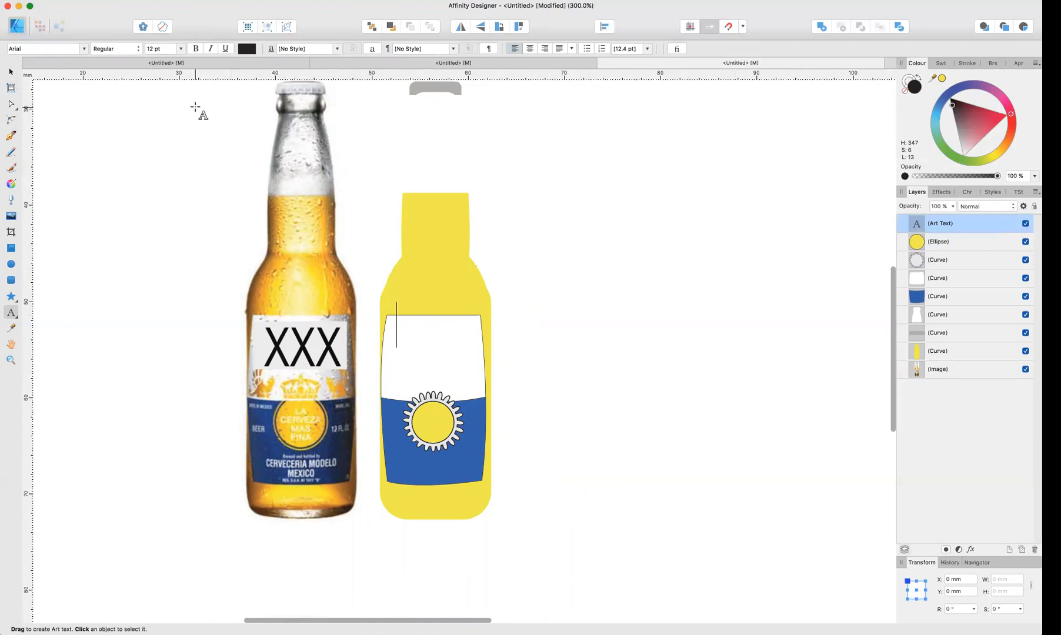
{"action": "type", "text": "Covid-19"}
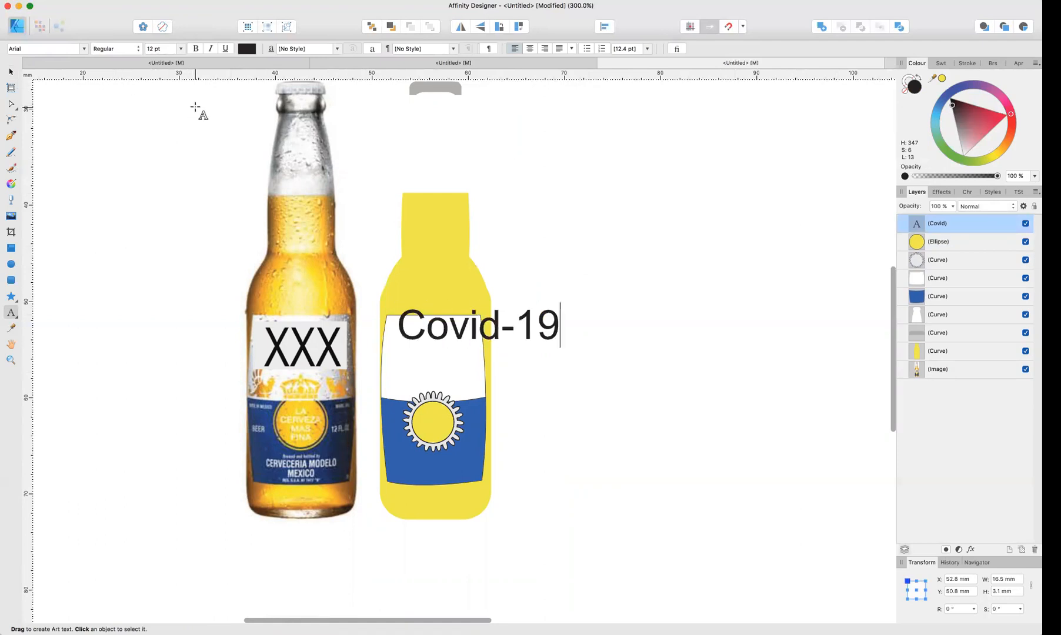
{"action": "key", "text": "Escape"}
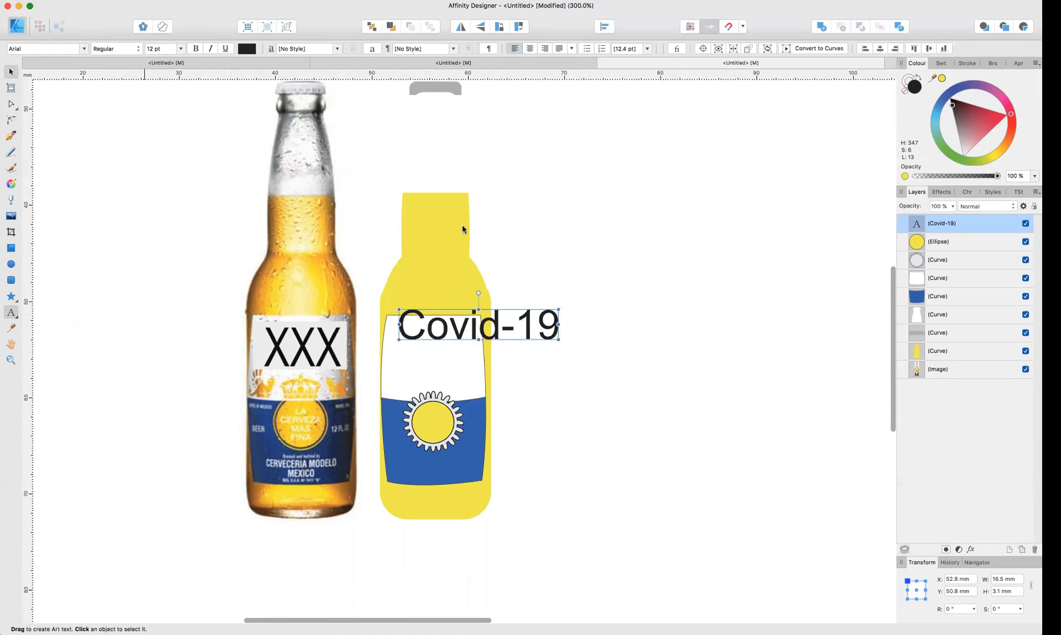
{"action": "left_click_drag", "start_coordinate": [467, 324], "coordinate": [456, 345]}
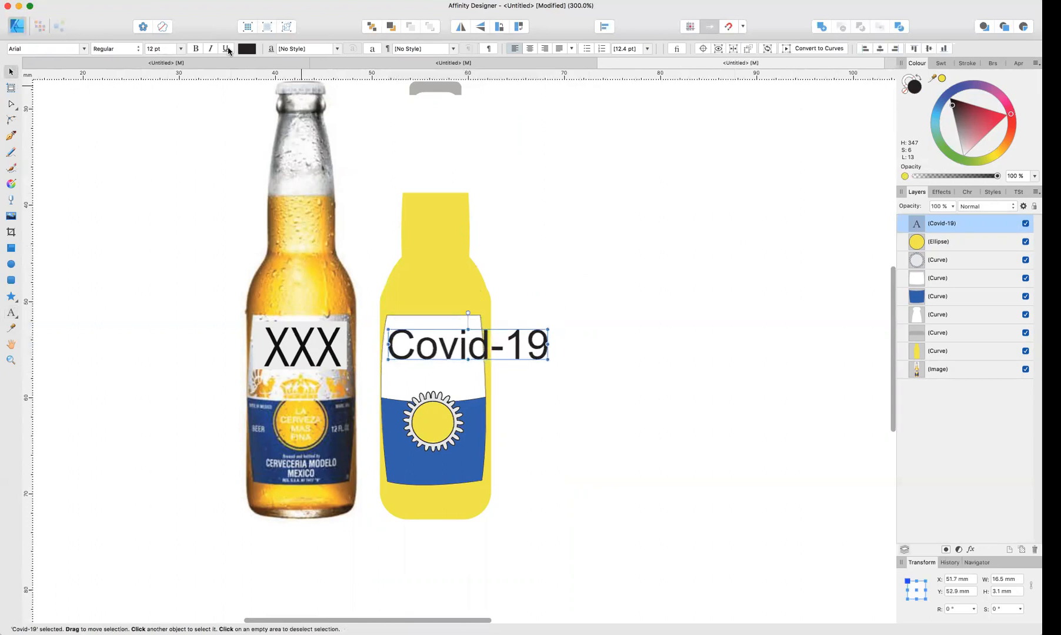
Step: Set the label text in the Ancient font at 9 pt and shift it slightly lower on the white label
{"action": "left_click", "coordinate": [179, 49]}
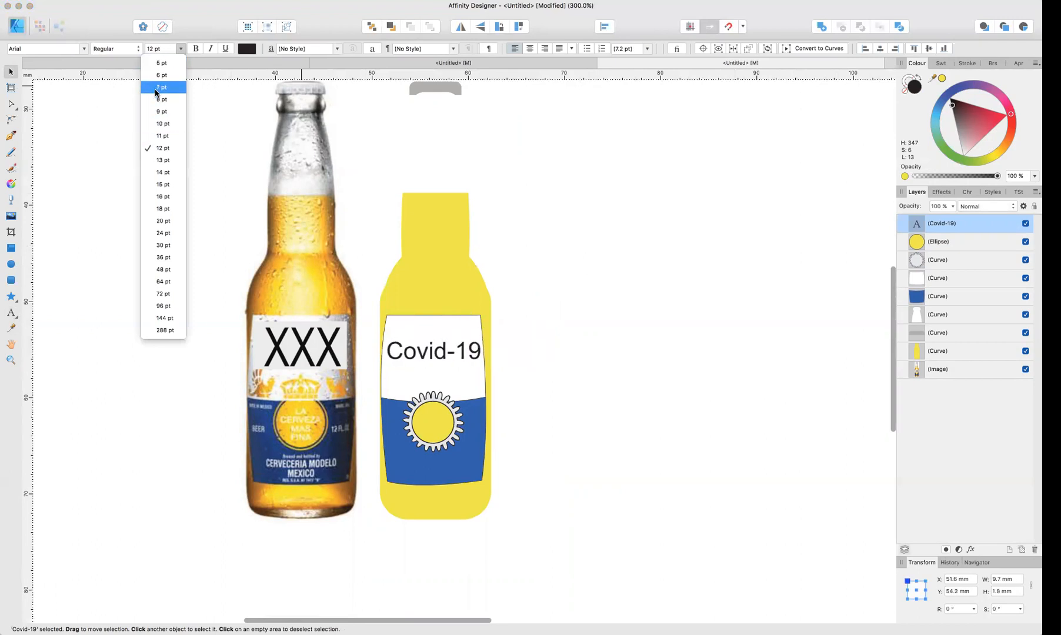
{"action": "left_click", "coordinate": [161, 87]}
{"action": "left_click", "coordinate": [84, 50]}
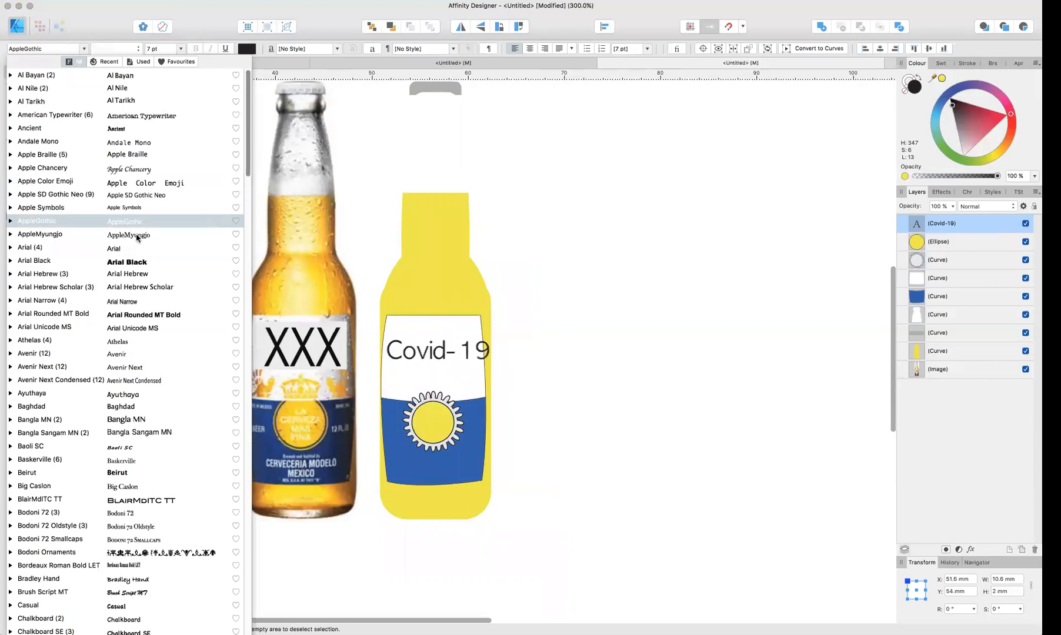
{"action": "left_click", "coordinate": [134, 129]}
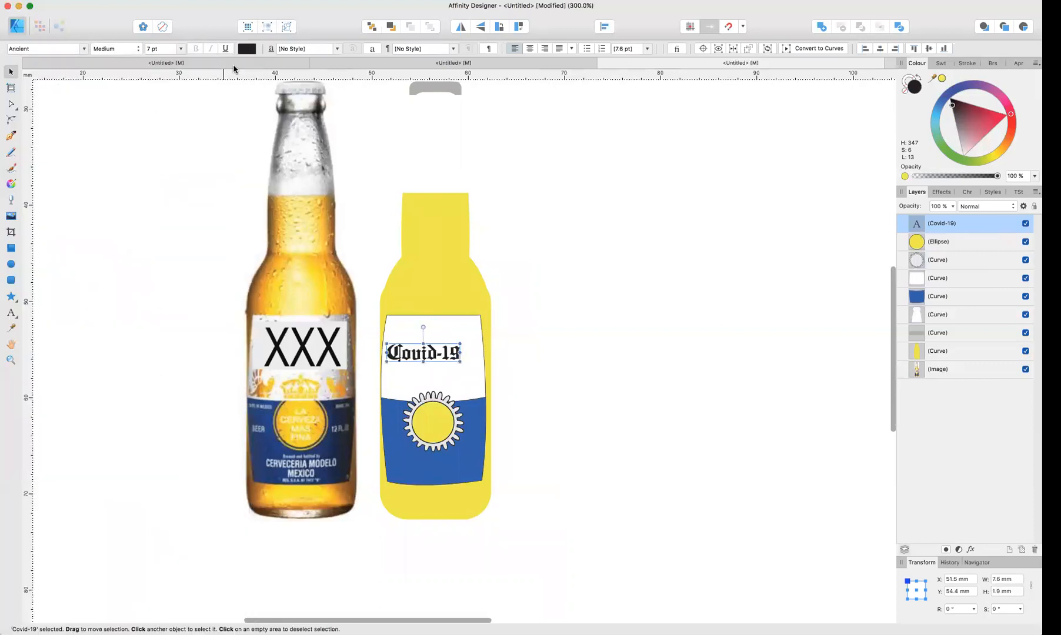
{"action": "left_click", "coordinate": [180, 49]}
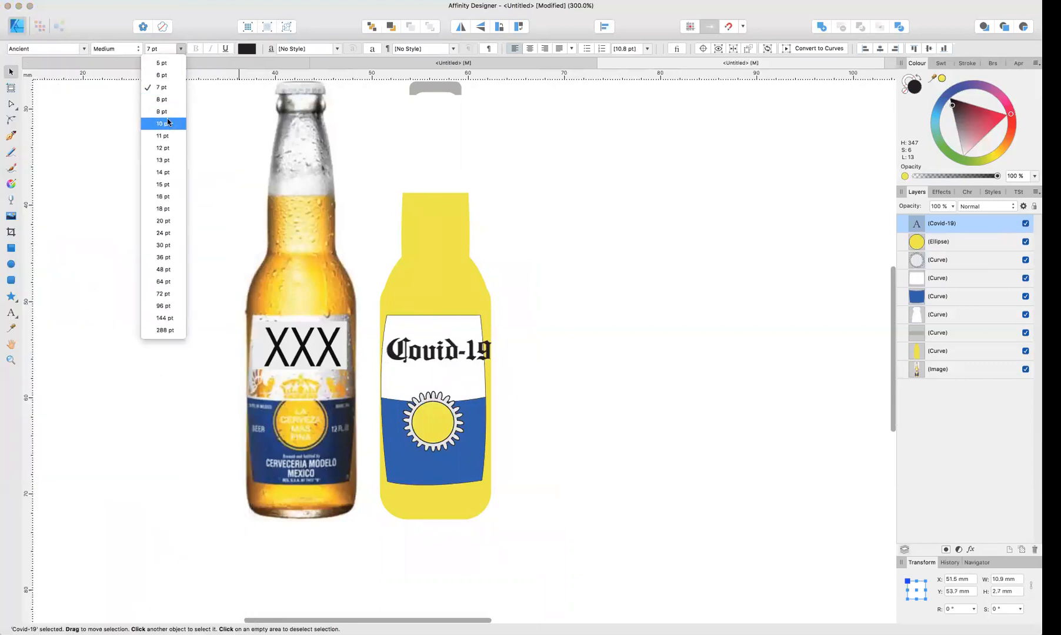
{"action": "left_click", "coordinate": [168, 112]}
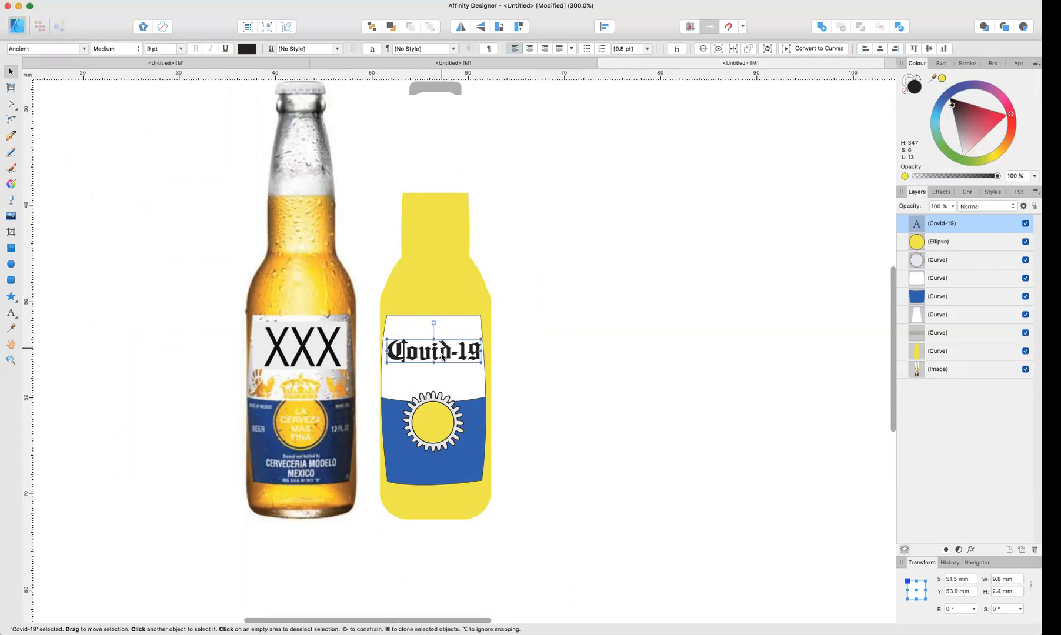
{"action": "left_click_drag", "start_coordinate": [442, 356], "coordinate": [442, 361]}
{"action": "left_click", "coordinate": [583, 337]}
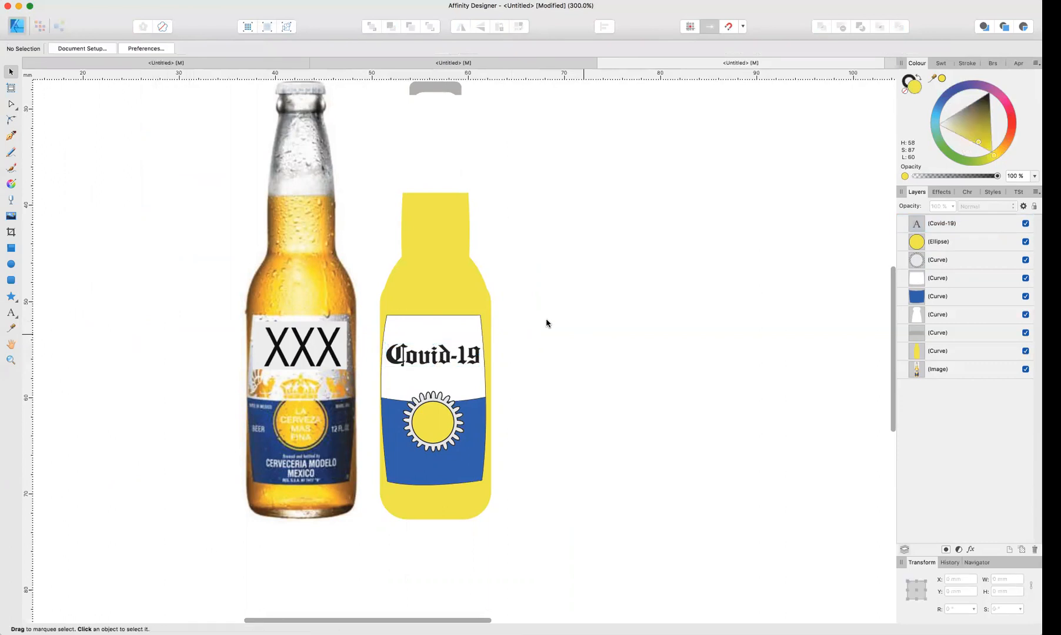
Step: Give the bottle's neck a horizontal linear gradient fill running from white on its left edge to grey on its right
{"action": "scroll", "coordinate": [421, 291], "scroll_direction": "up", "scroll_amount": 5}
{"action": "left_click", "coordinate": [441, 292]}
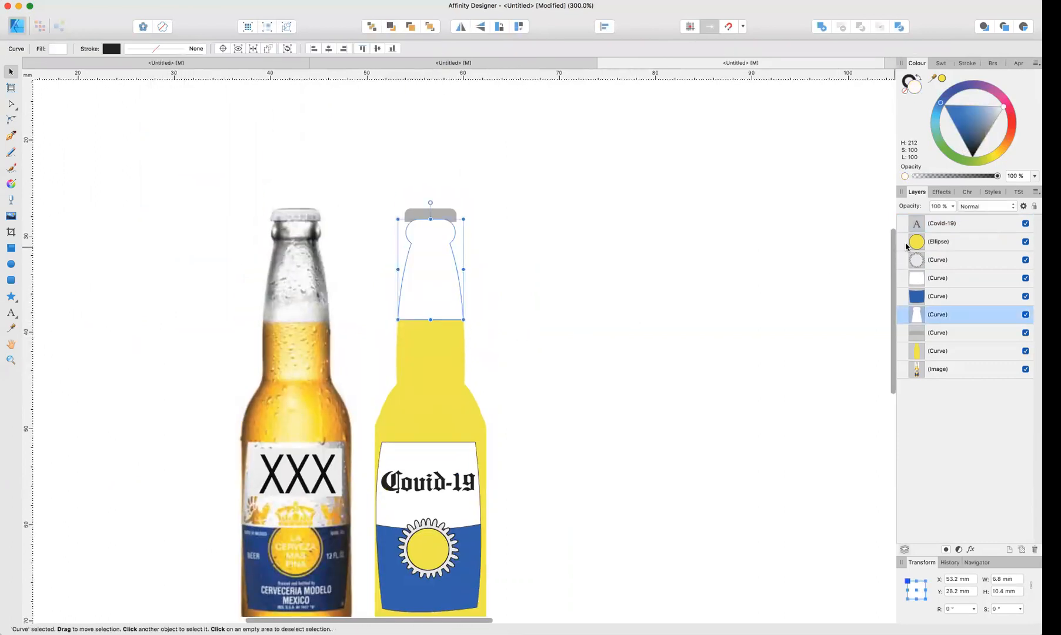
{"action": "left_click", "coordinate": [10, 183]}
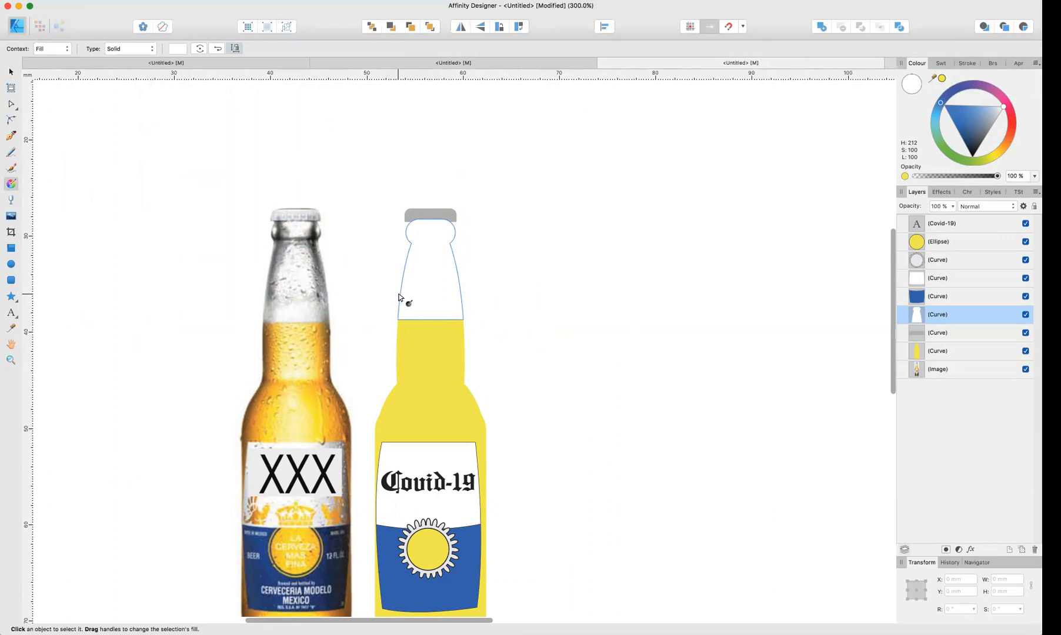
{"action": "left_click_drag", "start_coordinate": [402, 291], "coordinate": [462, 289]}
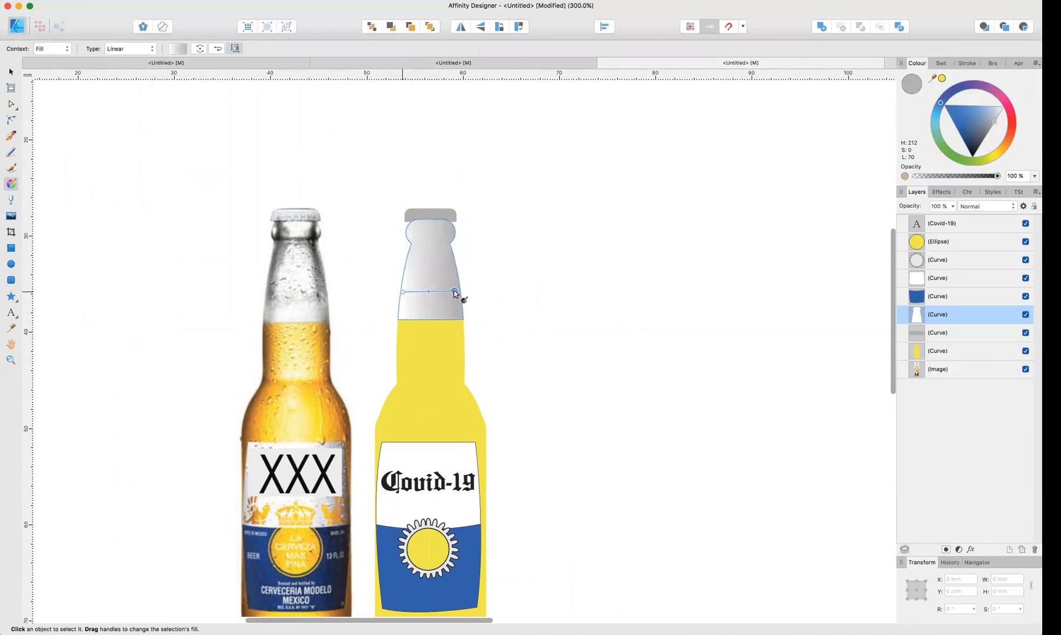
{"action": "left_click", "coordinate": [10, 71]}
{"action": "left_click", "coordinate": [166, 267]}
Step: Give the bottle's body a horizontal linear gradient fill from yellow on the left to a darker yellow on the right
{"action": "scroll", "coordinate": [267, 293], "scroll_direction": "down", "scroll_amount": 3}
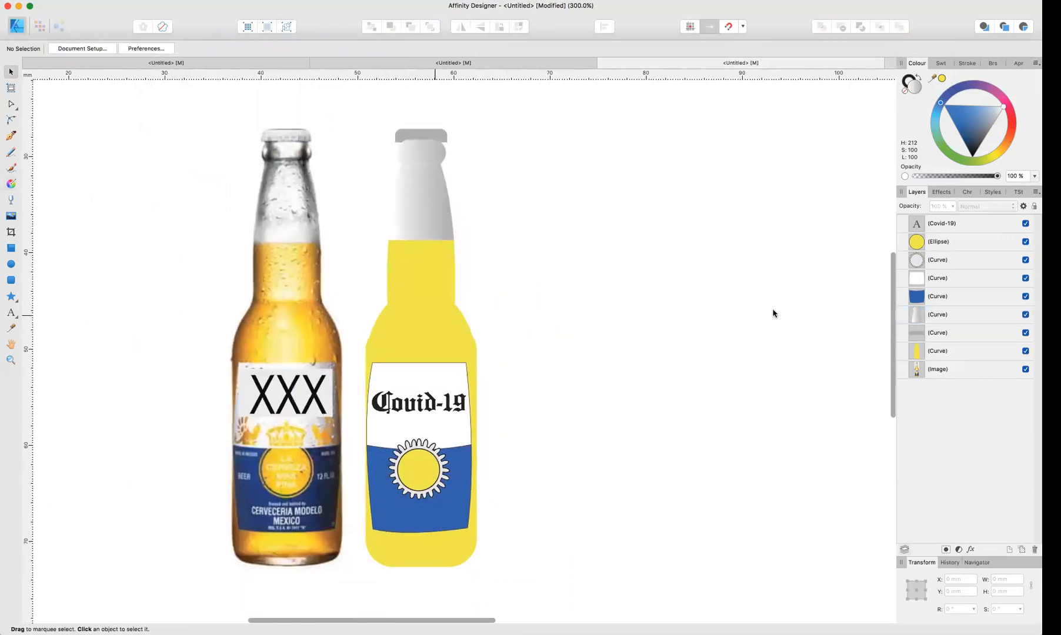
{"action": "left_click", "coordinate": [938, 352]}
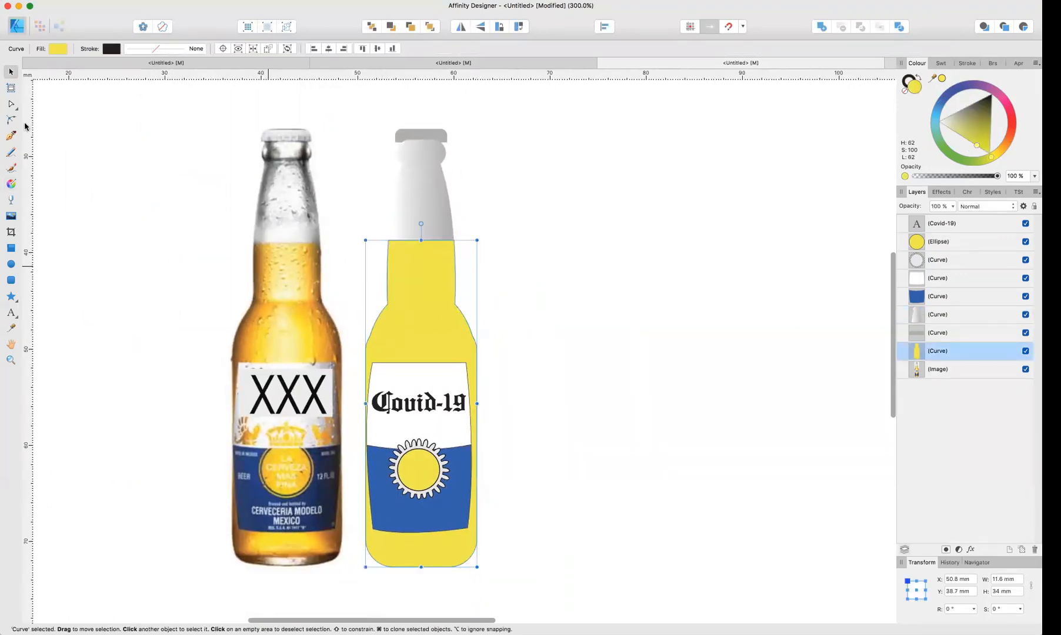
{"action": "left_click", "coordinate": [12, 184]}
{"action": "left_click_drag", "start_coordinate": [378, 335], "coordinate": [447, 337]}
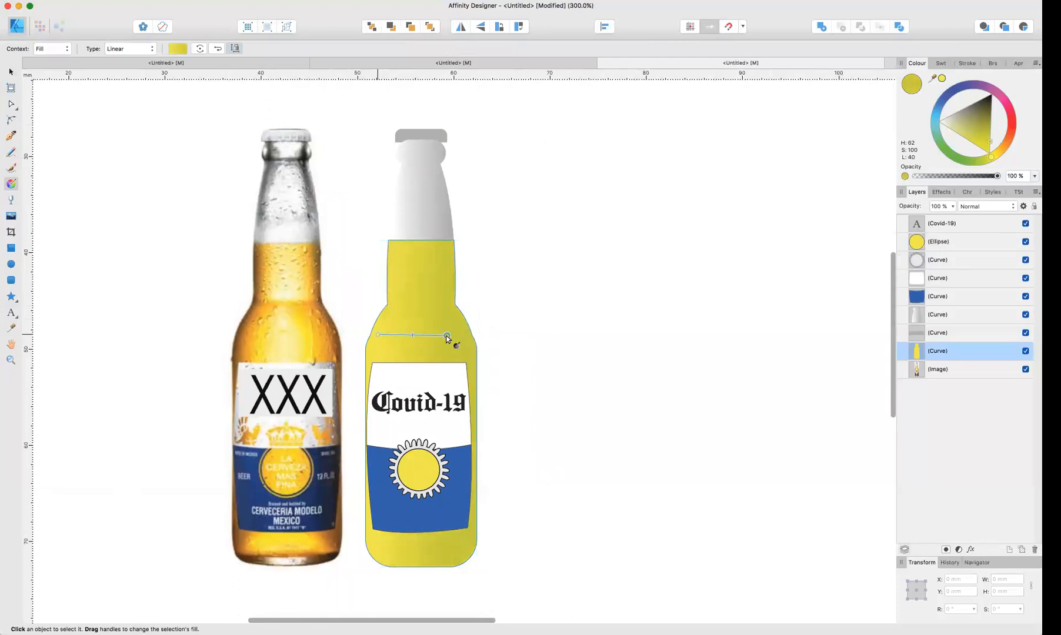
{"action": "left_click", "coordinate": [11, 72]}
{"action": "left_click", "coordinate": [545, 372]}
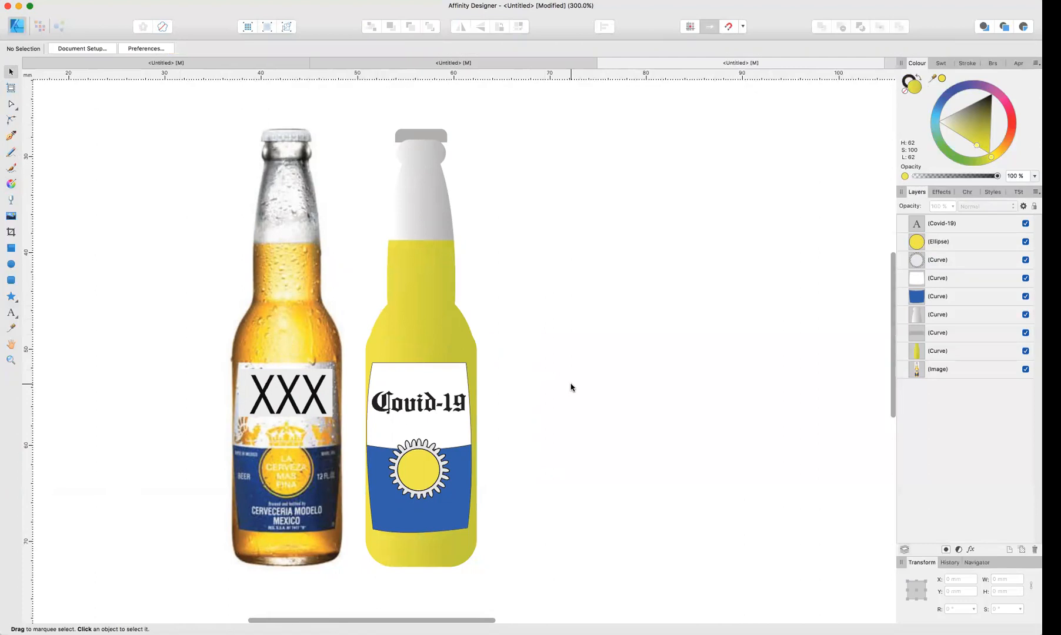
Step: Group all eight objects of the drawn bottle and delete the reference bottle image
{"action": "left_click_drag", "start_coordinate": [360, 117], "coordinate": [507, 593]}
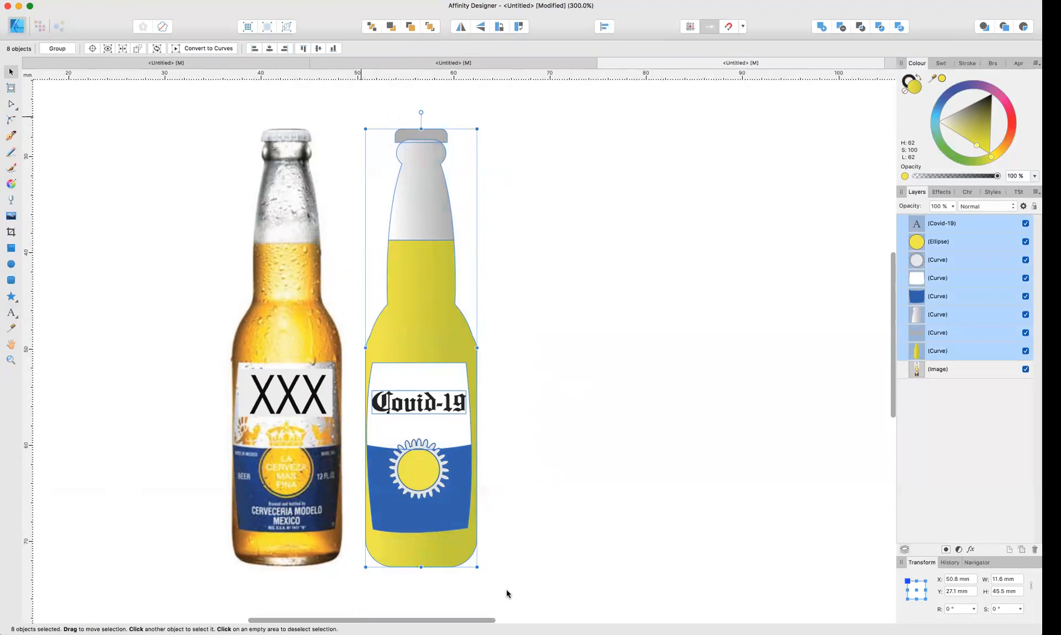
{"action": "key", "text": "super+g"}
{"action": "left_click", "coordinate": [276, 321]}
{"action": "key", "text": "Delete"}
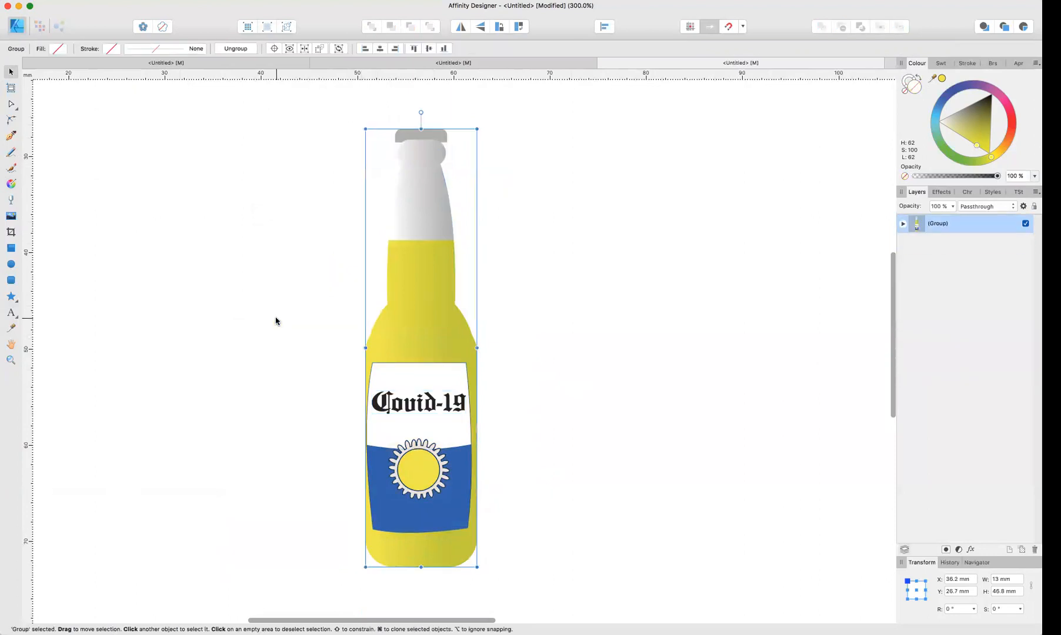
Step: Move the bottle group about 10 mm left and slightly up to free space beside it, and leave it deselected
{"action": "key", "text": "super+1"}
{"action": "scroll", "coordinate": [276, 321], "scroll_direction": "right", "scroll_amount": 2}
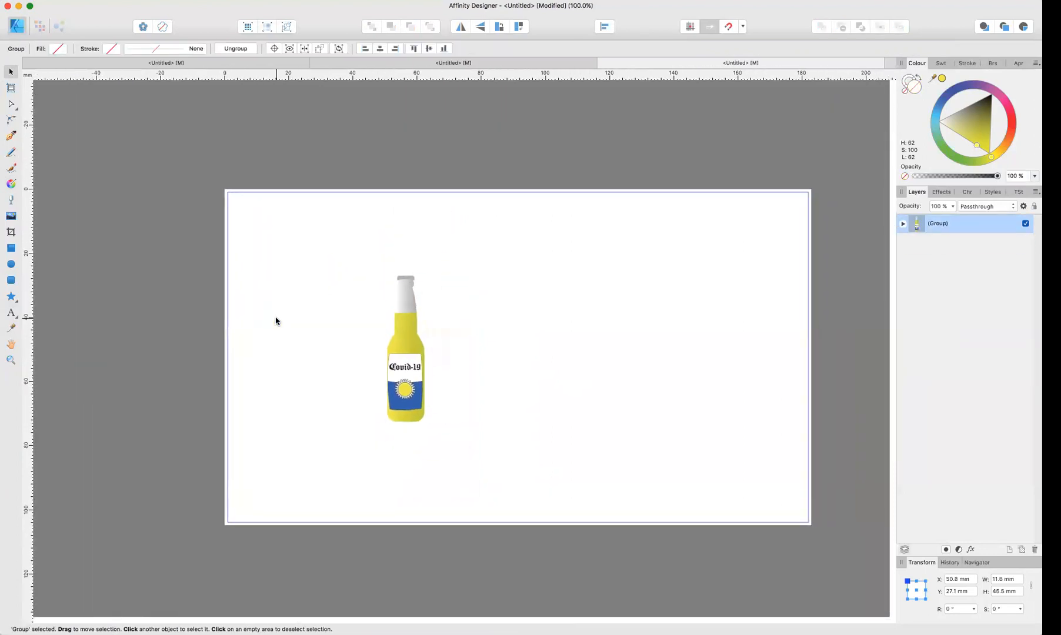
{"action": "key", "text": "super+equal"}
{"action": "key", "text": "super+equal"}
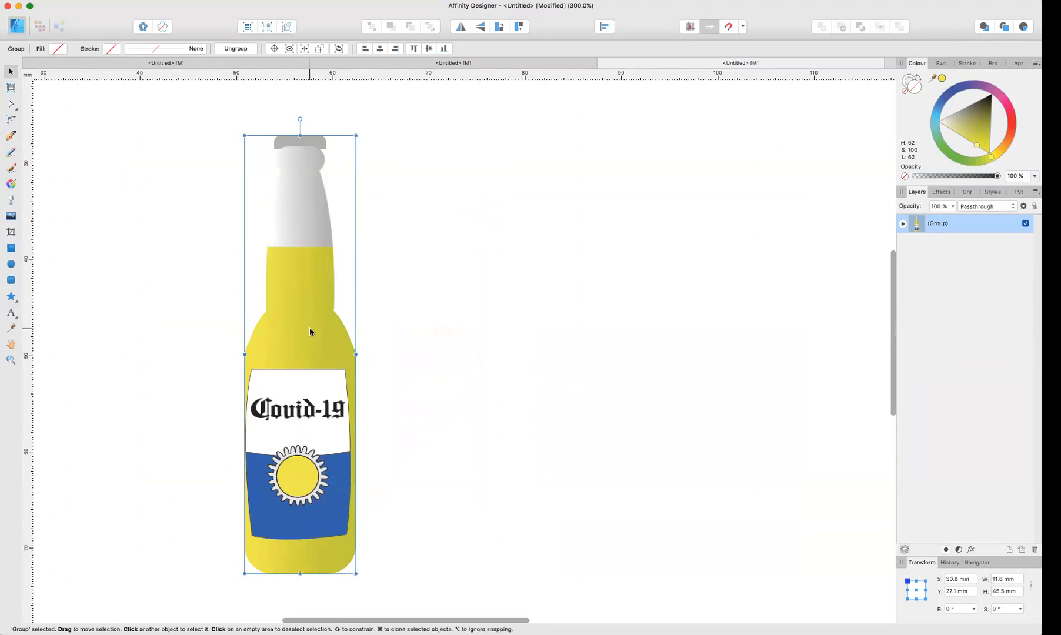
{"action": "left_click_drag", "start_coordinate": [311, 331], "coordinate": [216, 308]}
{"action": "key", "text": "super+d"}
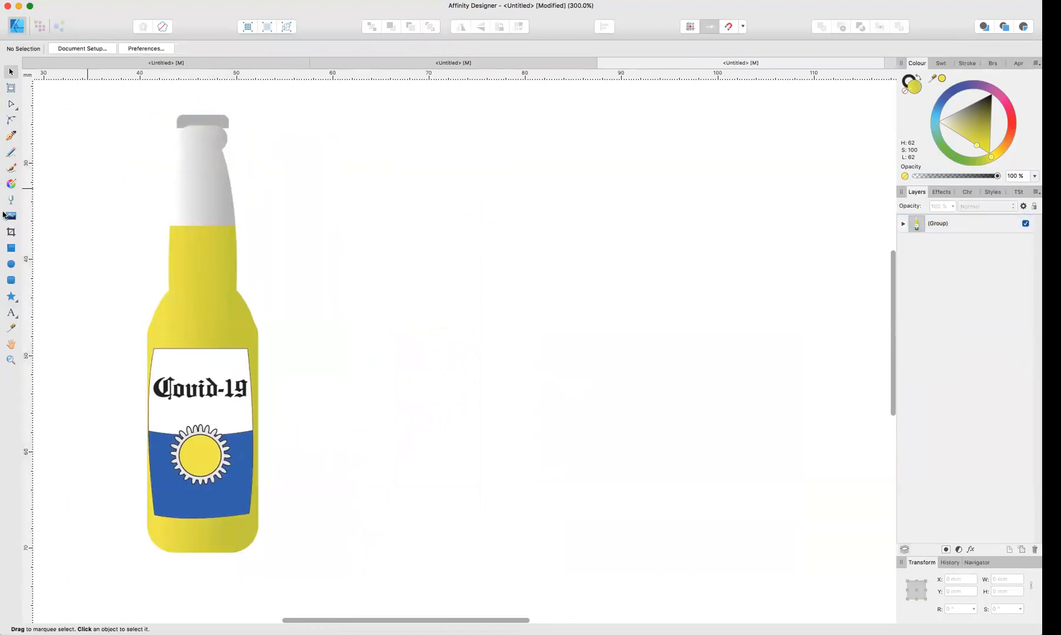
Step: Draw an upright ellipse about 6.1 mm wide and 11.2 mm high to the right of the bottle and fill it white
{"action": "left_click", "coordinate": [11, 265]}
{"action": "left_click_drag", "start_coordinate": [391, 247], "coordinate": [451, 355]}
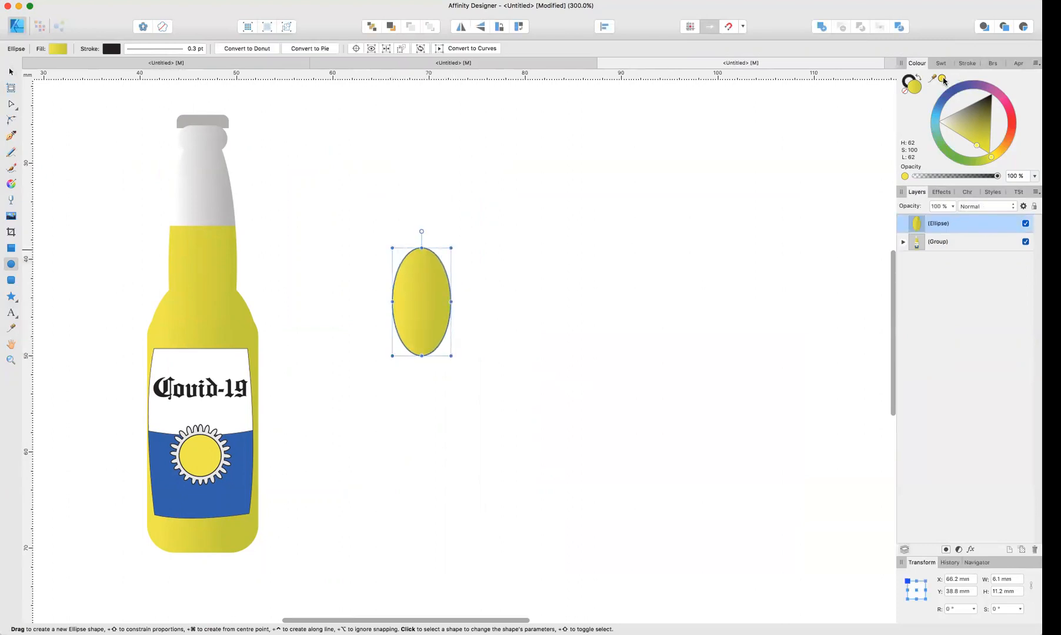
{"action": "left_click_drag", "start_coordinate": [971, 144], "coordinate": [876, 130]}
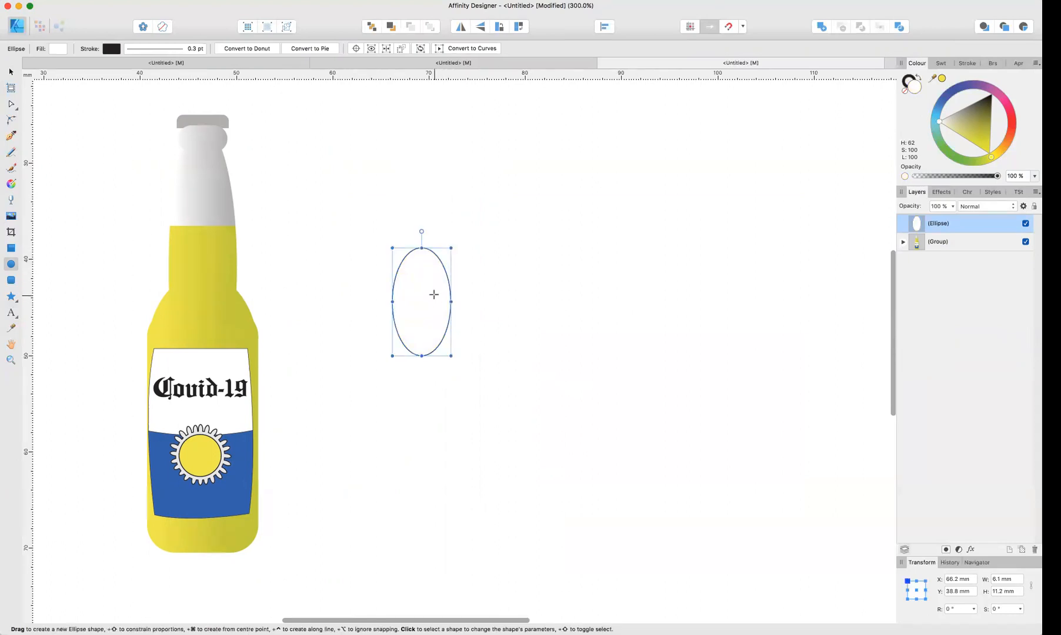
Step: Draw a small upright ellipse inside the large one and align the two ellipses' centres horizontally and vertically
{"action": "left_click_drag", "start_coordinate": [415, 291], "coordinate": [433, 324]}
{"action": "key", "text": "v"}
{"action": "left_click_drag", "start_coordinate": [383, 223], "coordinate": [487, 387]}
{"action": "left_click", "coordinate": [270, 50]}
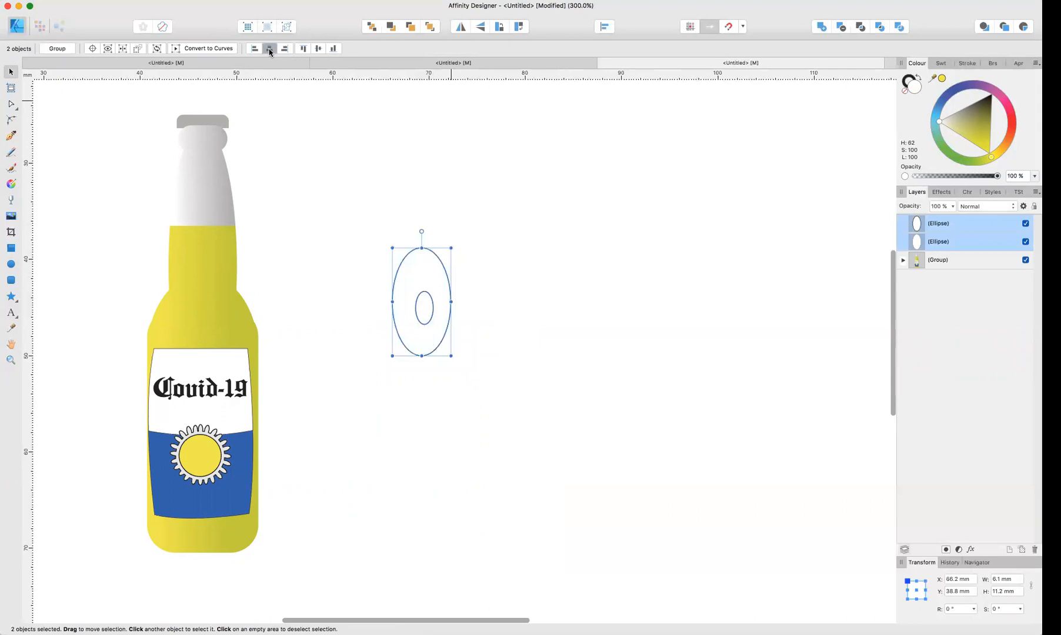
{"action": "left_click", "coordinate": [318, 50]}
{"action": "left_click", "coordinate": [475, 202]}
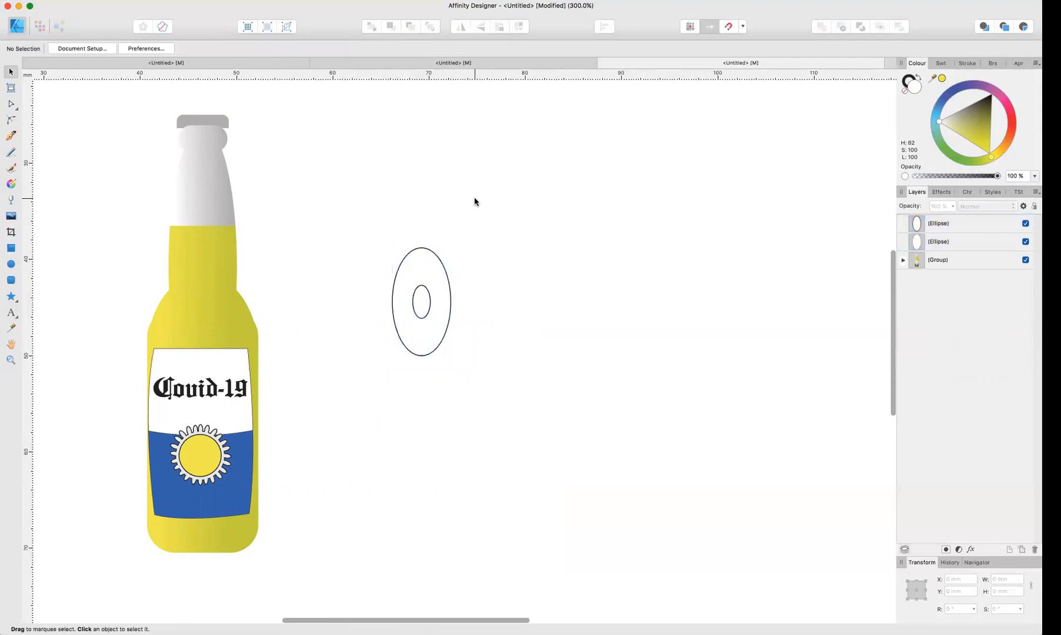
Step: Duplicate the large ellipse twice and move one copy about 9 mm right and 2 mm up
{"action": "left_click", "coordinate": [439, 261]}
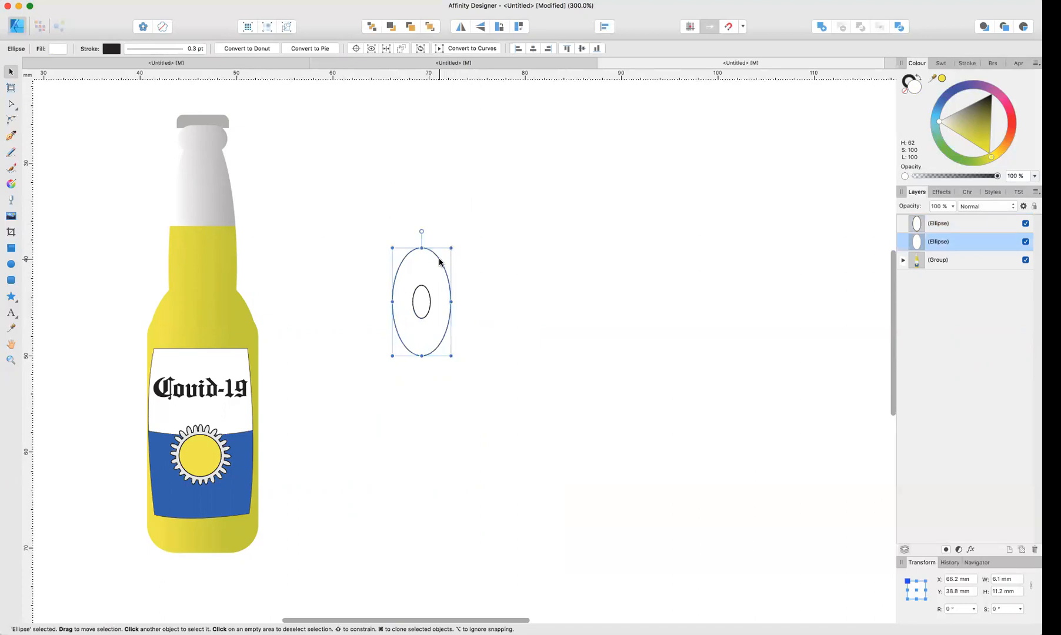
{"action": "key", "text": "super+j"}
{"action": "key", "text": "super+j"}
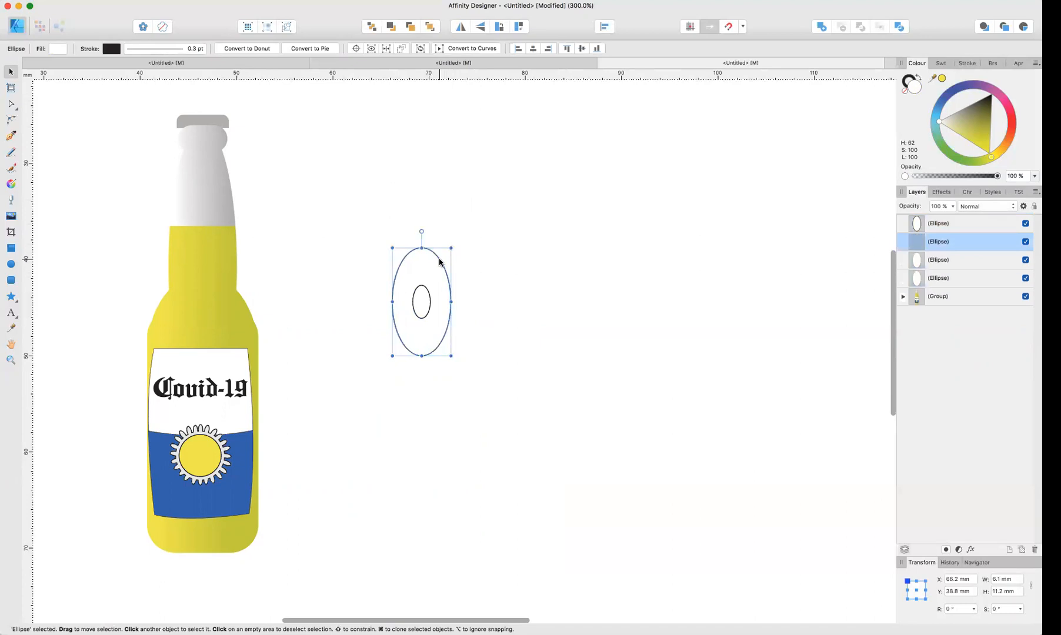
{"action": "left_click_drag", "start_coordinate": [442, 266], "coordinate": [530, 248]}
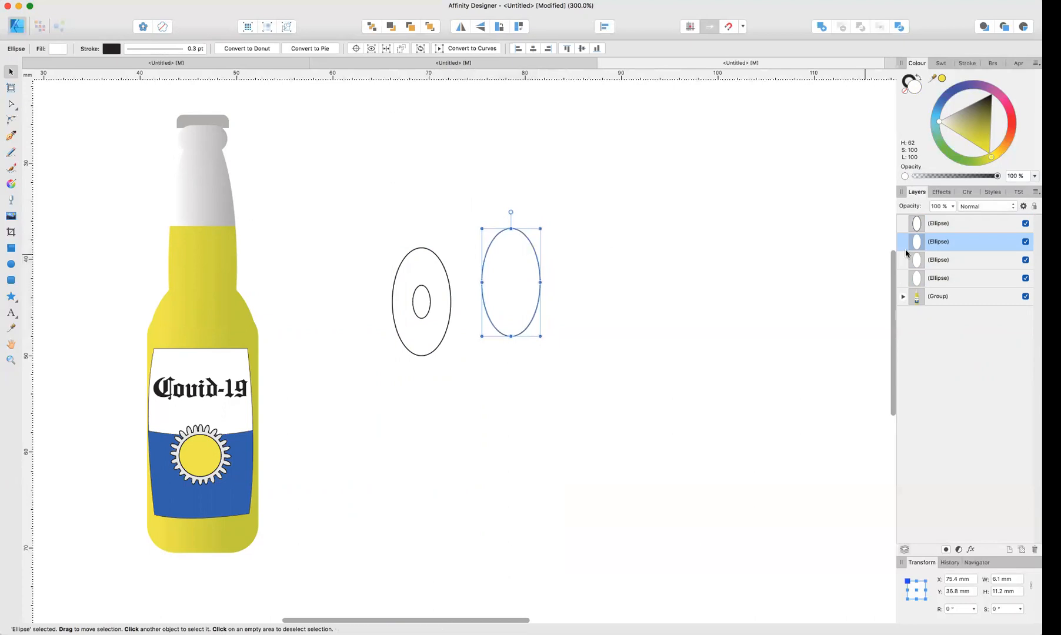
{"action": "left_click", "coordinate": [932, 259]}
{"action": "left_click", "coordinate": [933, 247]}
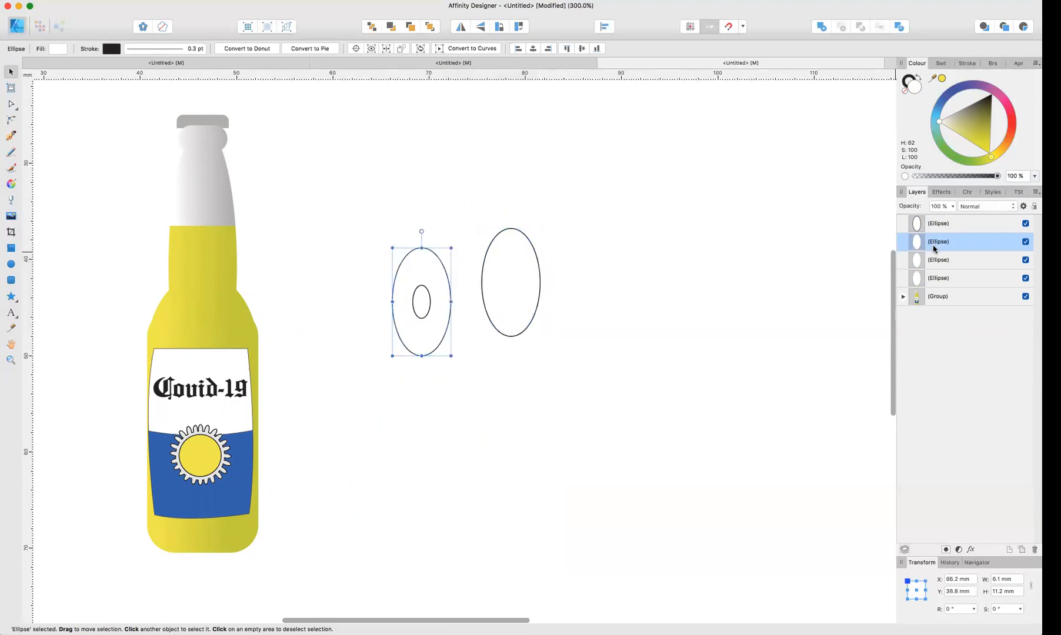
Step: Draw a closed four-sided Pen outline joining the top and bottom points of the front and back large ellipses
{"action": "left_click", "coordinate": [10, 136]}
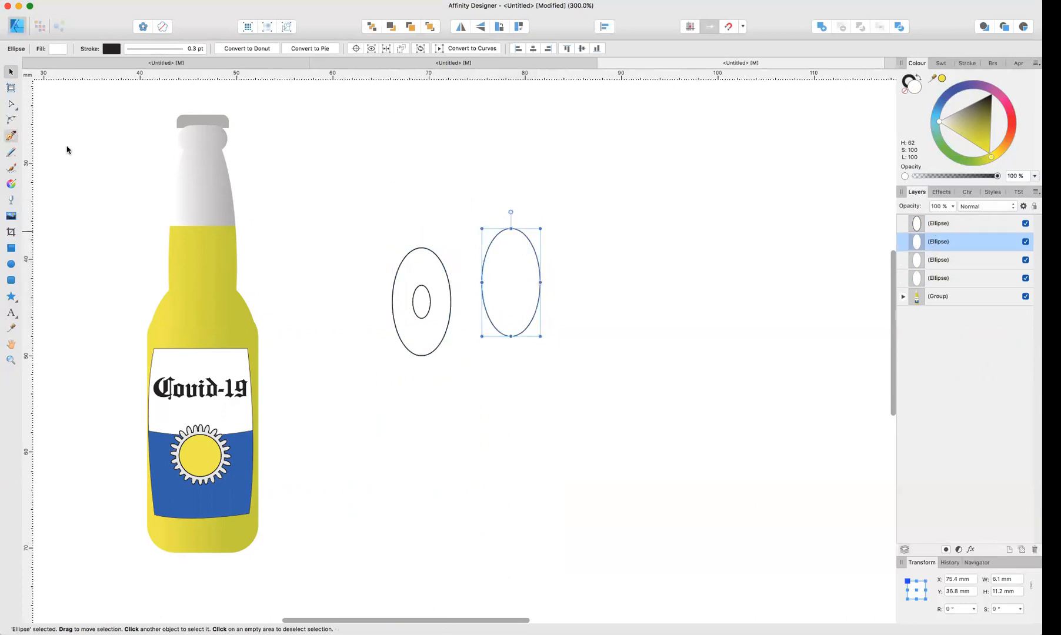
{"action": "left_click", "coordinate": [421, 248]}
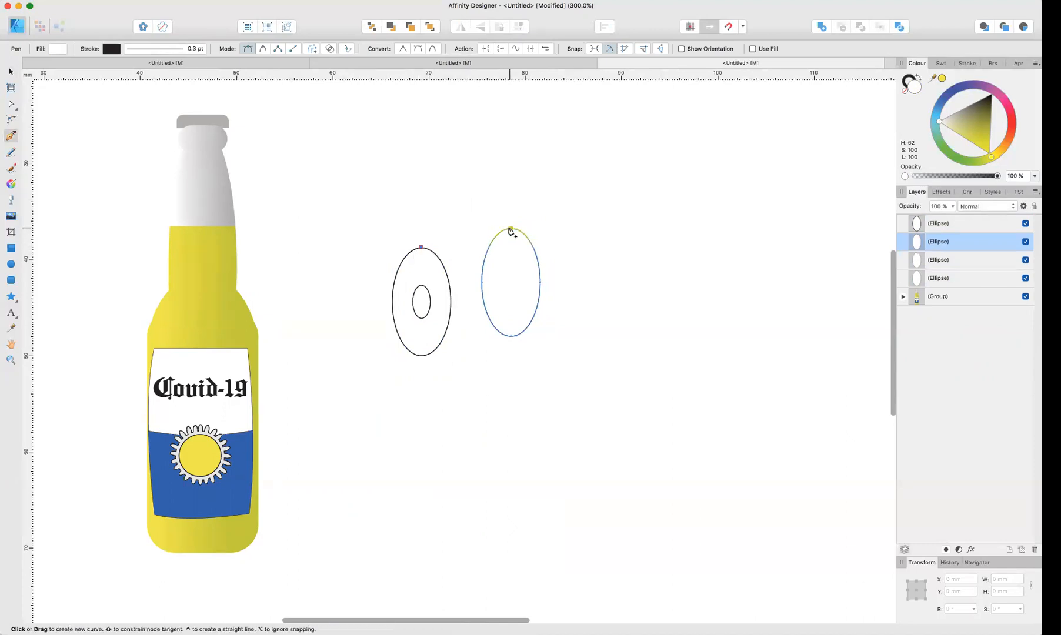
{"action": "left_click", "coordinate": [510, 229]}
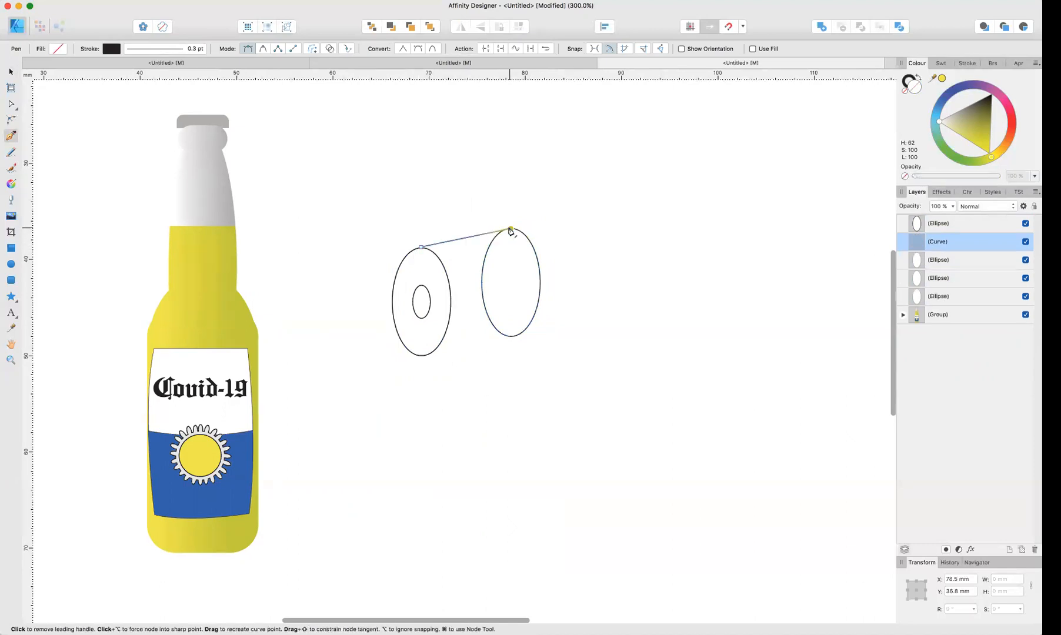
{"action": "left_click", "coordinate": [516, 336]}
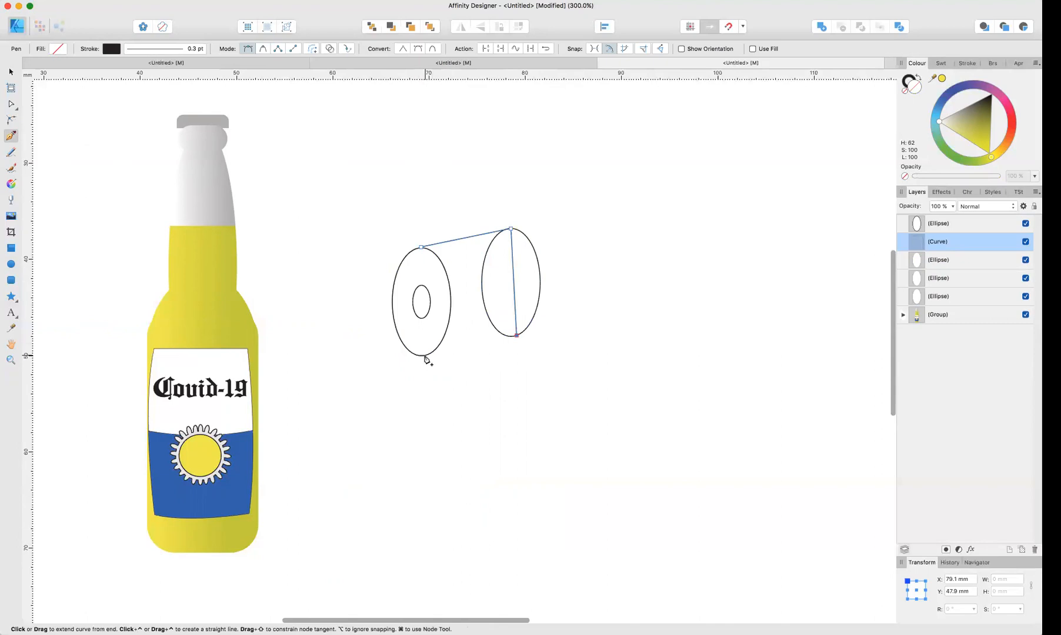
{"action": "left_click", "coordinate": [425, 355]}
{"action": "left_click", "coordinate": [421, 247]}
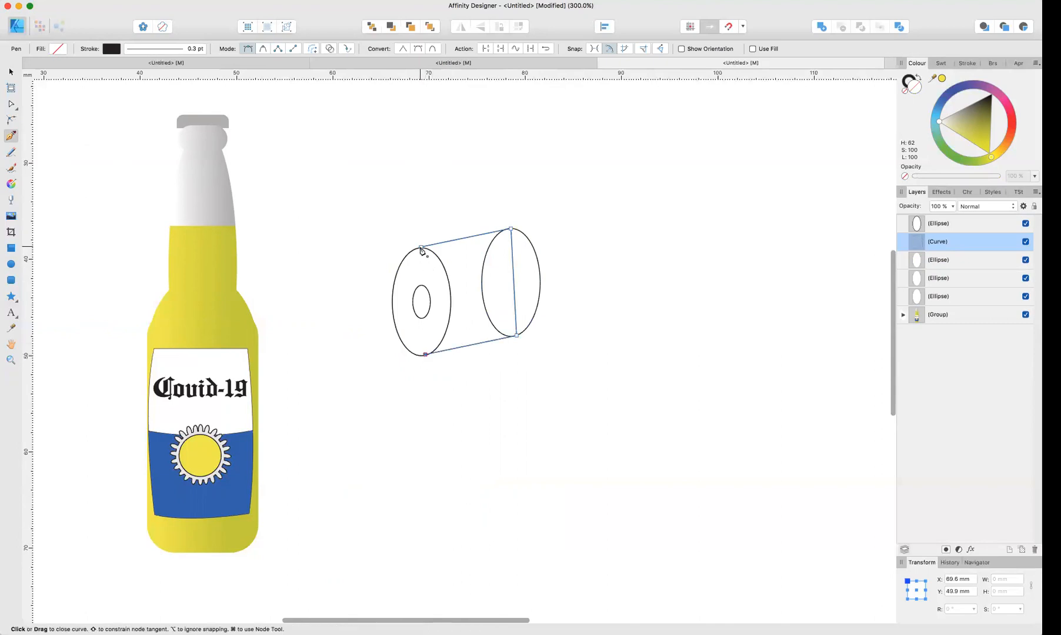
{"action": "key", "text": "v"}
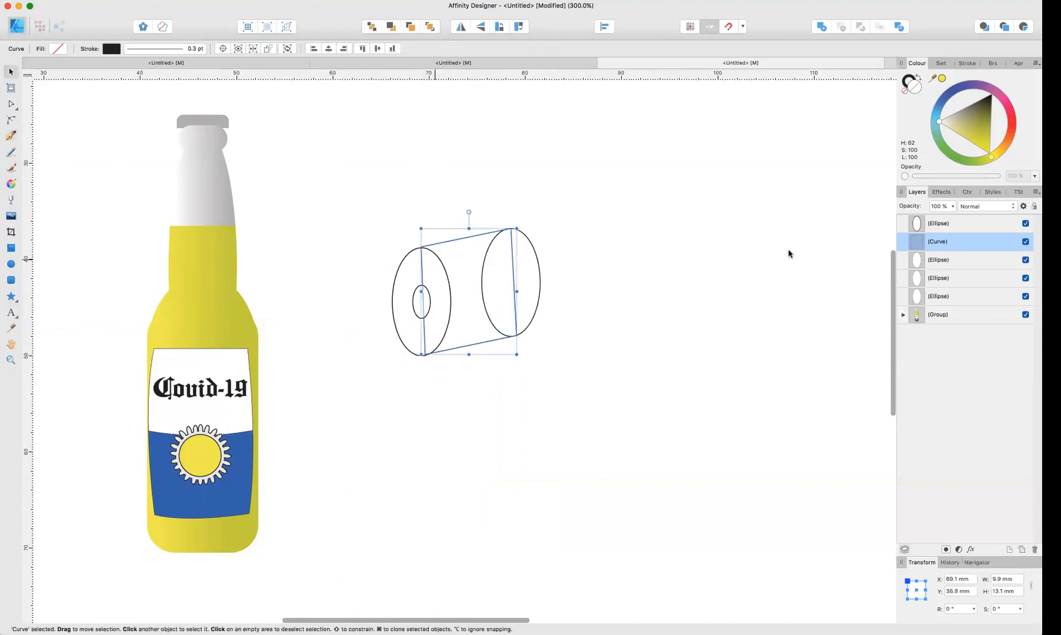
Step: Merge the connecting outline, the back ellipse and one front ellipse into a single roll body with Boolean Add, leaving the spare front ellipse out
{"action": "left_click", "coordinate": [944, 260]}
{"action": "left_click", "coordinate": [1025, 278]}
{"action": "left_click", "coordinate": [1025, 297]}
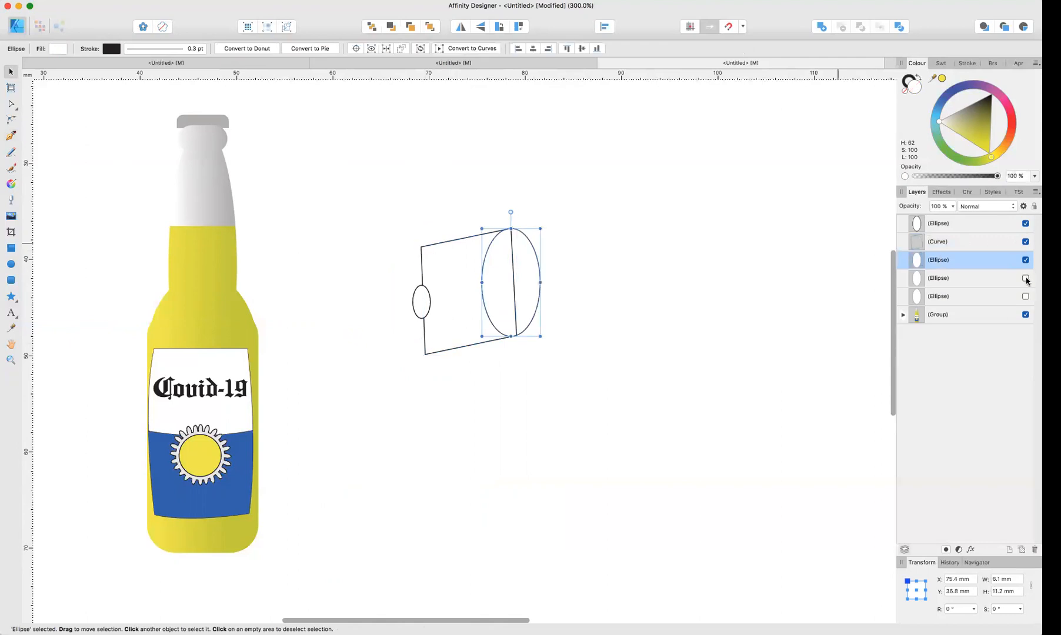
{"action": "left_click", "coordinate": [1024, 224]}
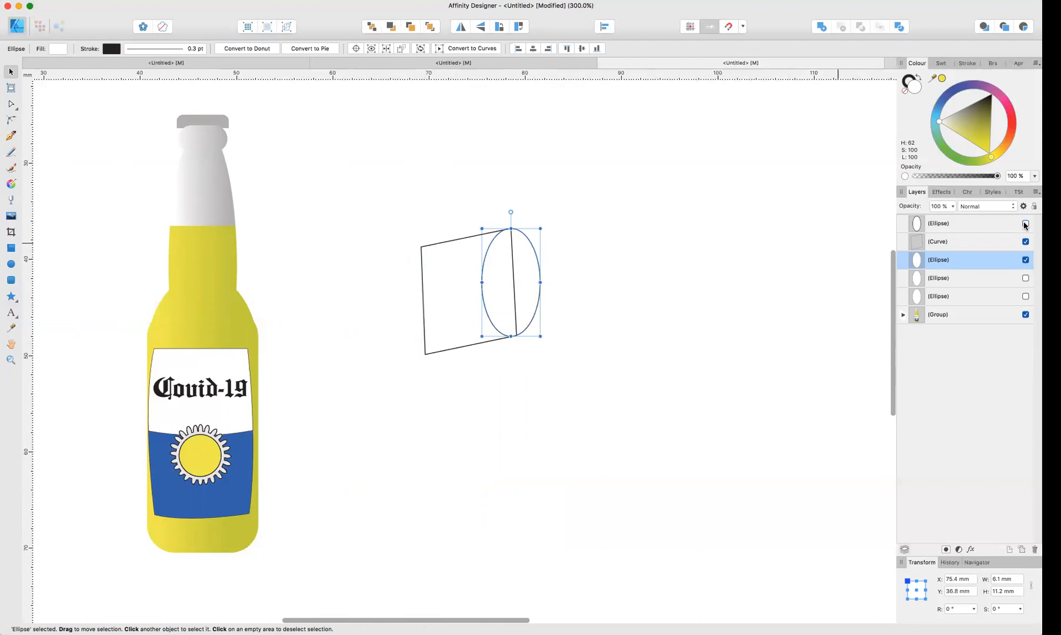
{"action": "left_click", "coordinate": [1025, 278]}
{"action": "left_click", "coordinate": [958, 248], "text": "shift"}
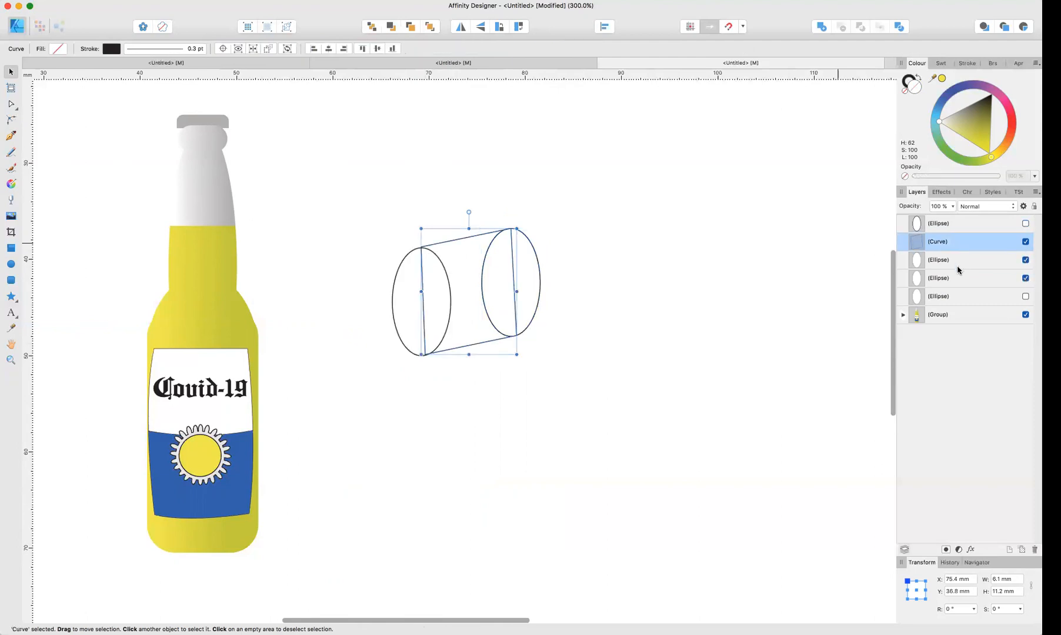
{"action": "left_click", "coordinate": [958, 280], "text": "shift"}
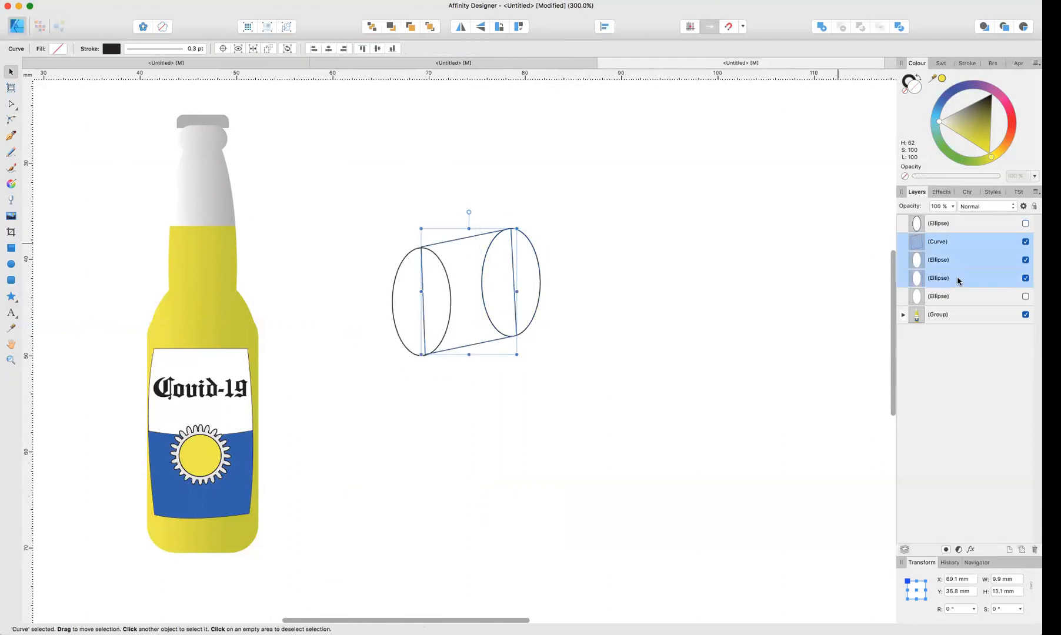
{"action": "left_click", "coordinate": [820, 28]}
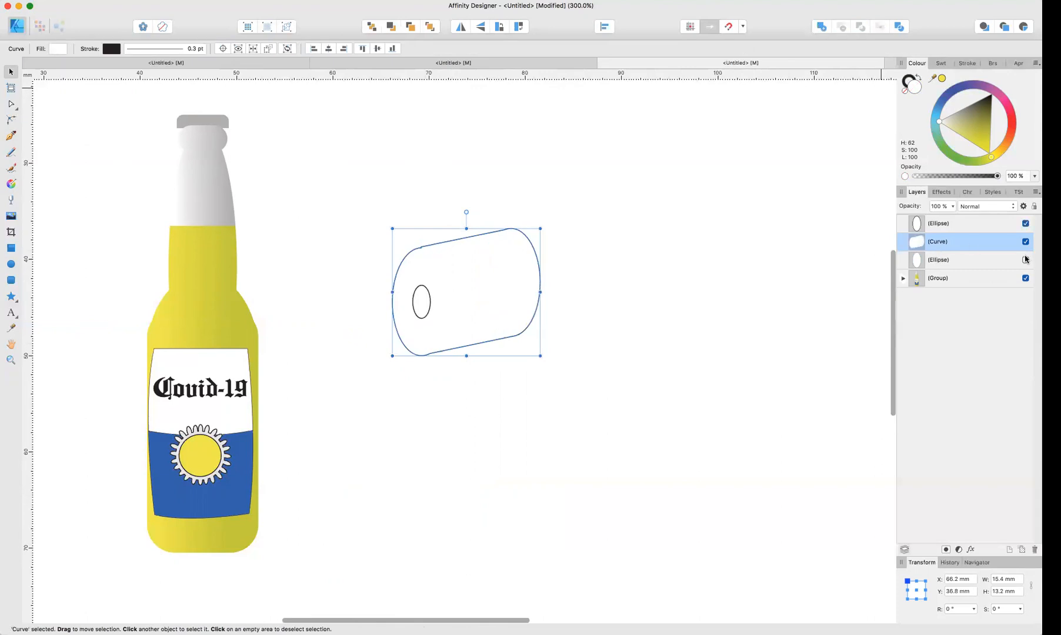
Step: Place the spare large ellipse above the merged roll body and beneath the small inner ellipse in the layer order, unnested, and deselect
{"action": "left_click_drag", "start_coordinate": [941, 260], "coordinate": [936, 236]}
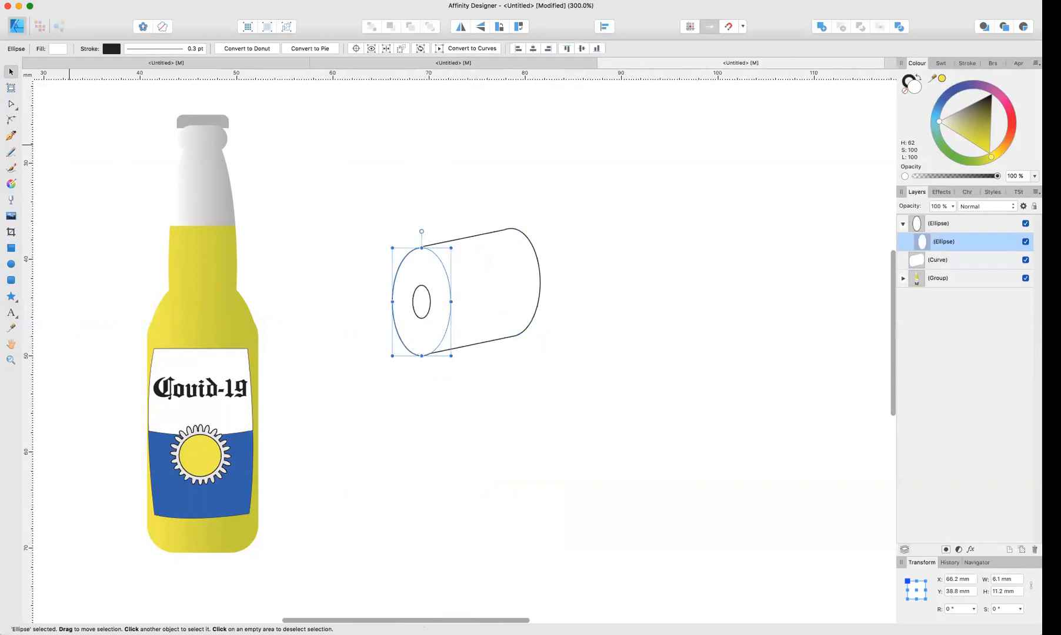
{"action": "left_click", "coordinate": [62, 126]}
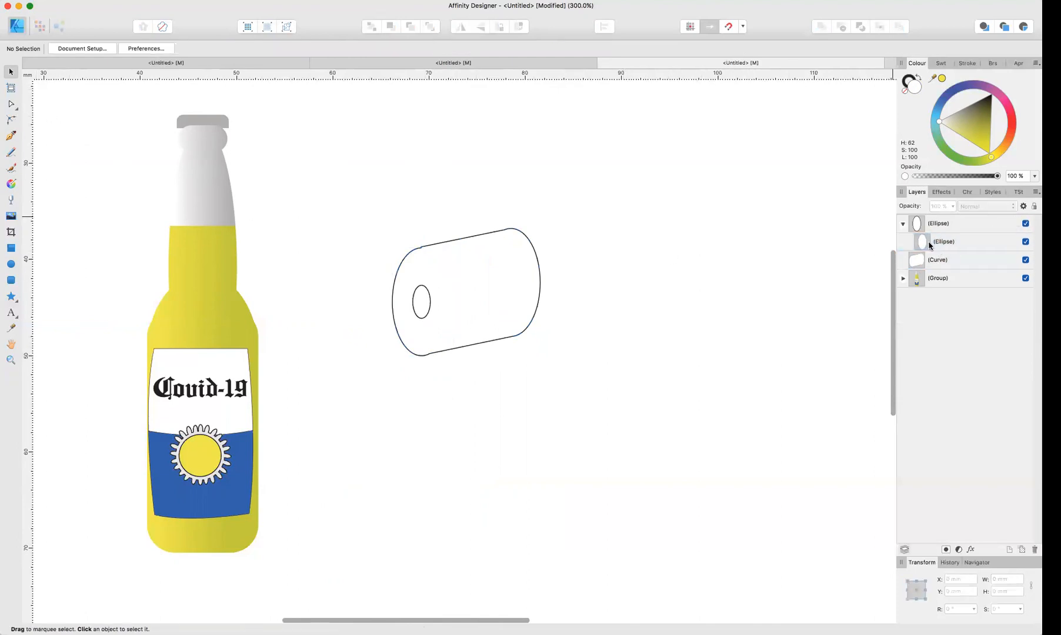
{"action": "mouse_move", "coordinate": [938, 245]}
{"action": "left_mouse_down"}
{"action": "mouse_move", "coordinate": [915, 220]}
{"action": "mouse_move", "coordinate": [936, 245]}
{"action": "mouse_move", "coordinate": [929, 220]}
{"action": "left_mouse_up"}
{"action": "left_click", "coordinate": [612, 294]}
Step: Start a Pen curve for the unrolled sheet, tracing its near edge in a wave from the front ellipse's top down and to the right
{"action": "left_click", "coordinate": [10, 139]}
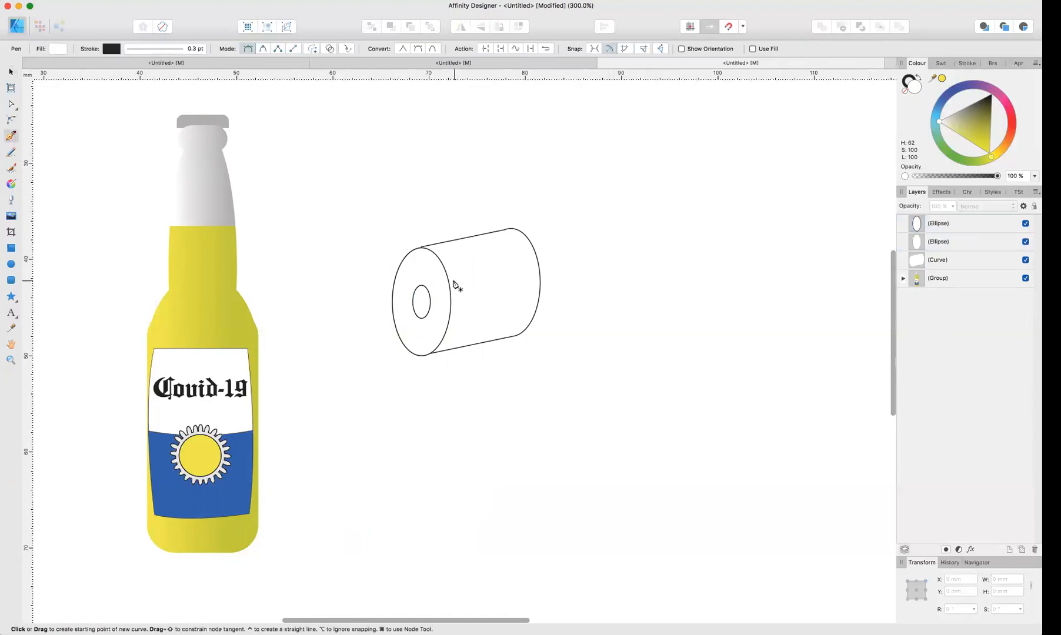
{"action": "left_click_drag", "start_coordinate": [425, 248], "coordinate": [443, 249]}
{"action": "left_click_drag", "start_coordinate": [494, 324], "coordinate": [505, 378]}
{"action": "left_click_drag", "start_coordinate": [603, 399], "coordinate": [627, 400]}
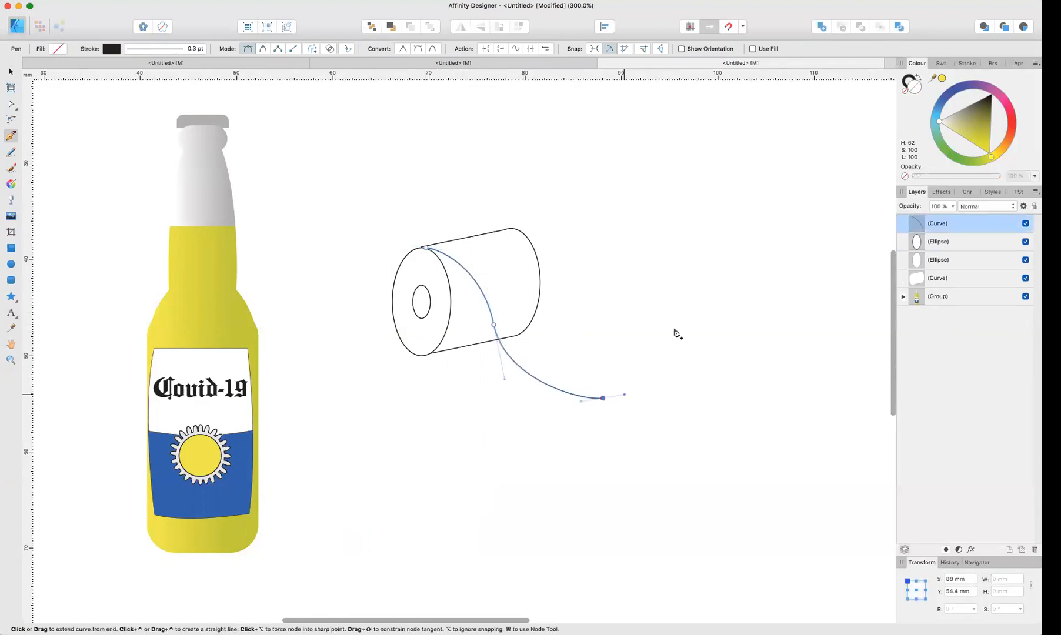
{"action": "left_click_drag", "start_coordinate": [678, 335], "coordinate": [744, 344]}
{"action": "key", "text": "super+z"}
{"action": "key", "text": "super+z"}
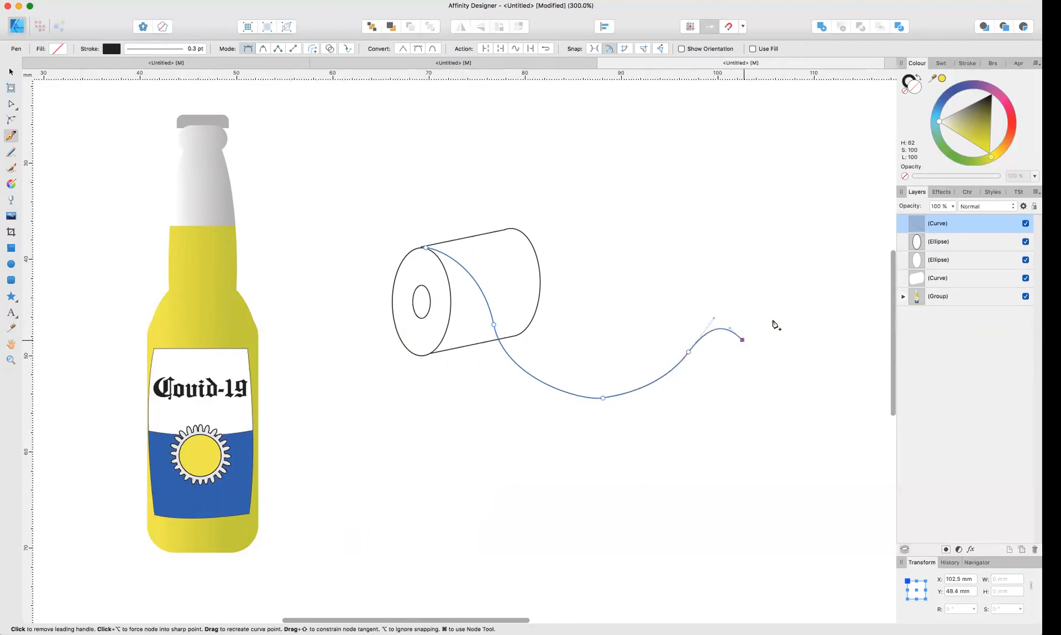
Step: Draw the sheet's slanted free end and its far edge as a wave back to the top of the roll's rear end
{"action": "left_click", "coordinate": [824, 310]}
{"action": "left_click_drag", "start_coordinate": [790, 299], "coordinate": [772, 304]}
{"action": "left_click_drag", "start_coordinate": [669, 354], "coordinate": [623, 407]}
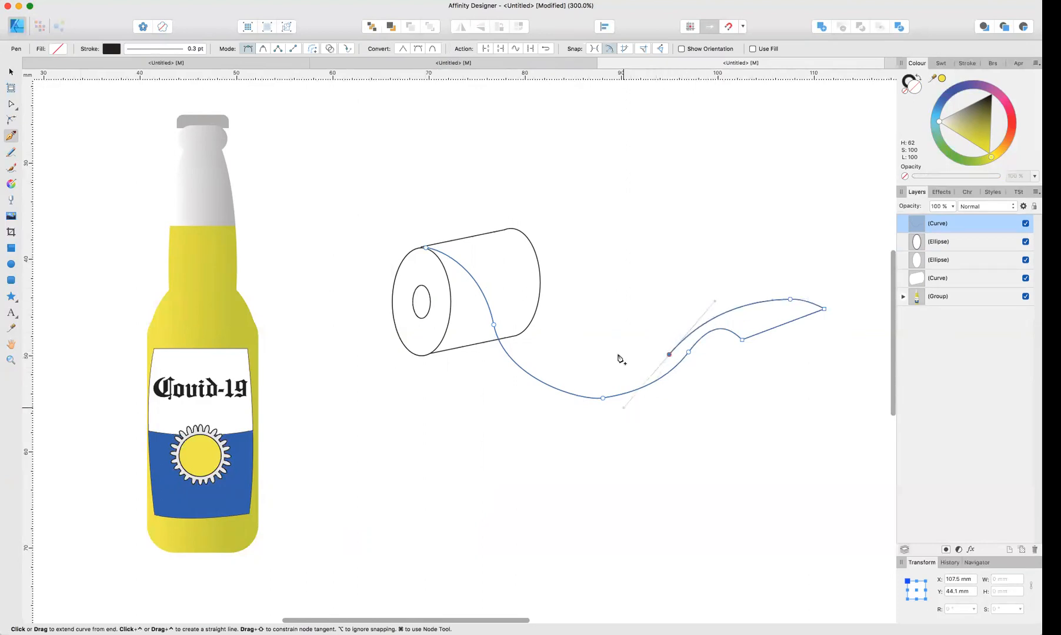
{"action": "mouse_move", "coordinate": [589, 354]}
{"action": "left_mouse_down"}
{"action": "mouse_move", "coordinate": [561, 343]}
{"action": "mouse_move", "coordinate": [562, 366]}
{"action": "mouse_move", "coordinate": [581, 365]}
{"action": "left_mouse_up"}
{"action": "key", "text": "super+z"}
{"action": "key", "text": "super+z"}
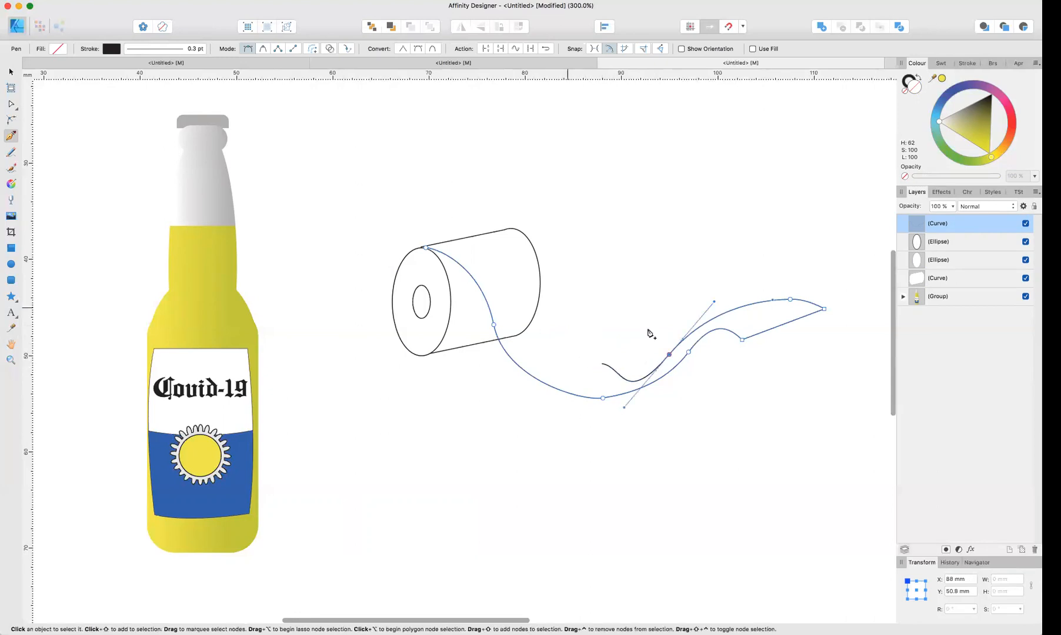
{"action": "left_click_drag", "start_coordinate": [578, 341], "coordinate": [551, 321]}
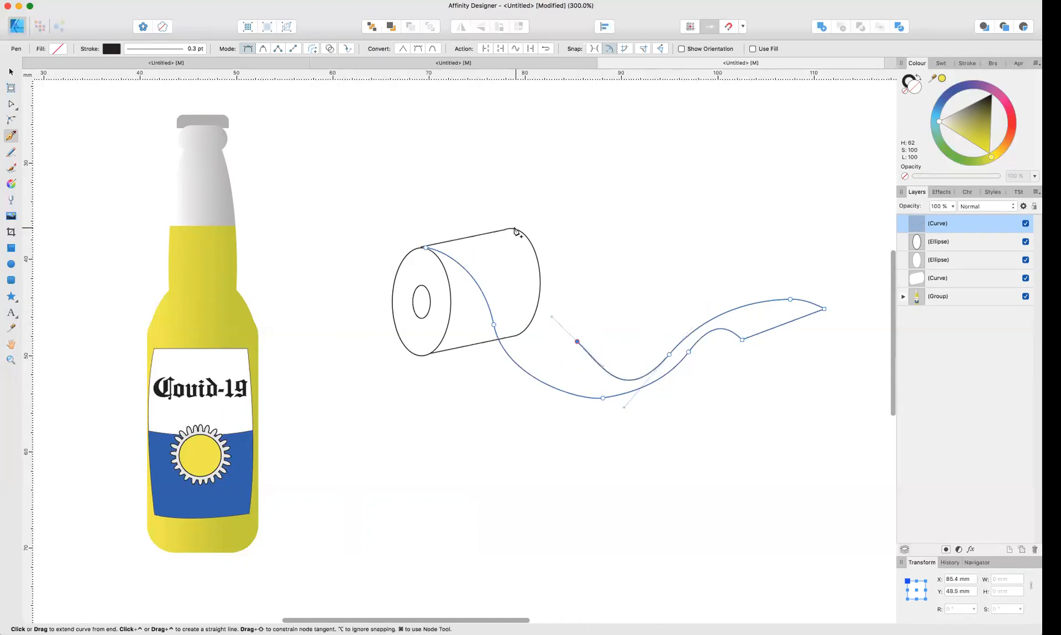
{"action": "left_click_drag", "start_coordinate": [516, 227], "coordinate": [486, 233]}
Step: Refine the sheet's far edge by moving its end node onto the roll's top corner and raising the wave's node to even the width
{"action": "key", "text": "a"}
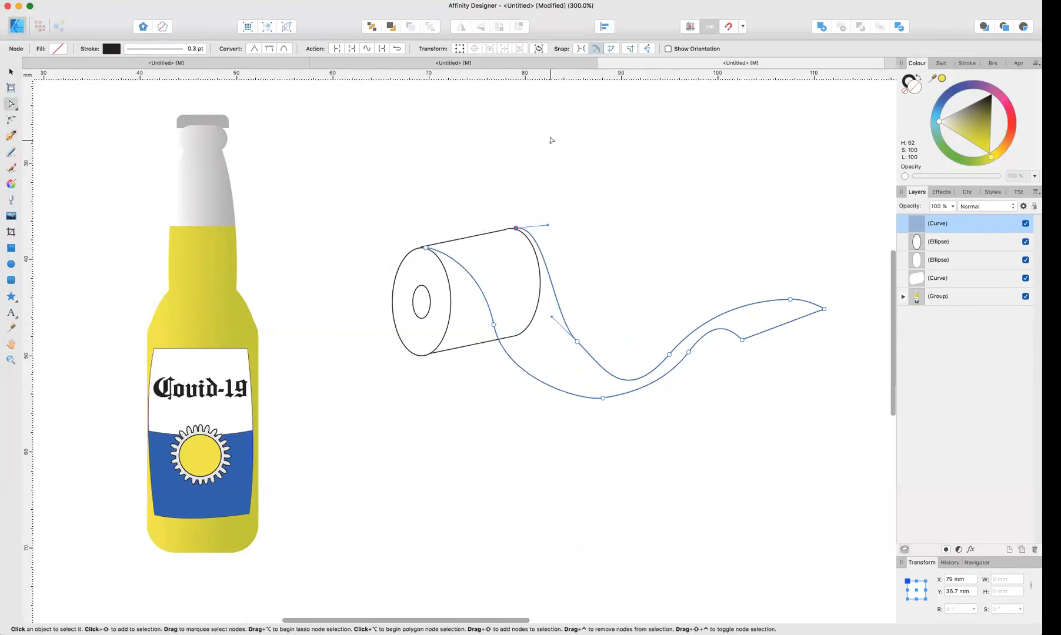
{"action": "left_click", "coordinate": [551, 140]}
{"action": "left_click", "coordinate": [520, 234]}
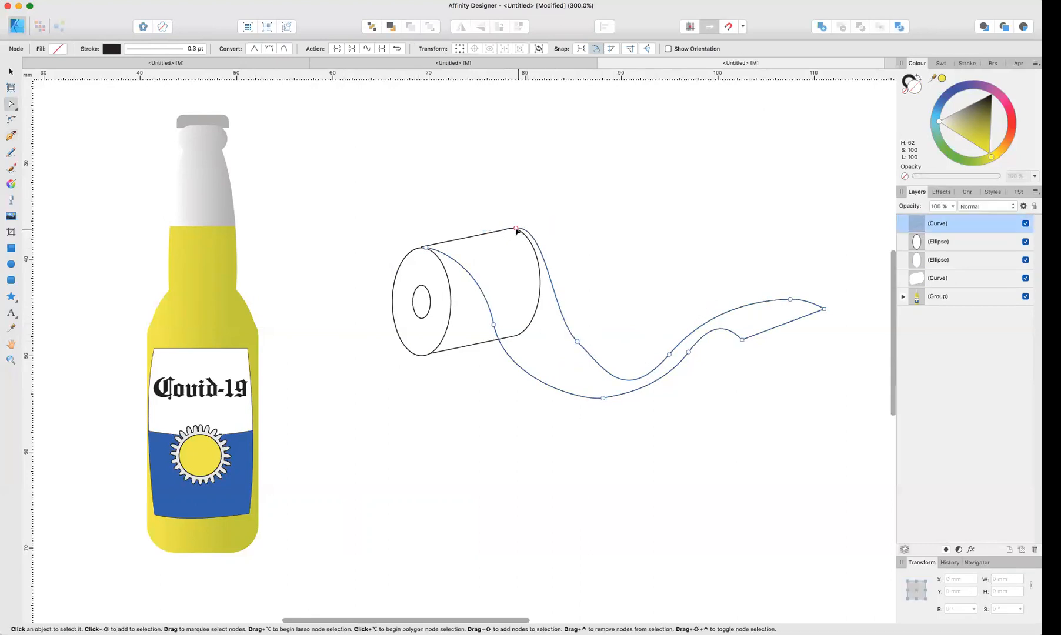
{"action": "left_click", "coordinate": [510, 230]}
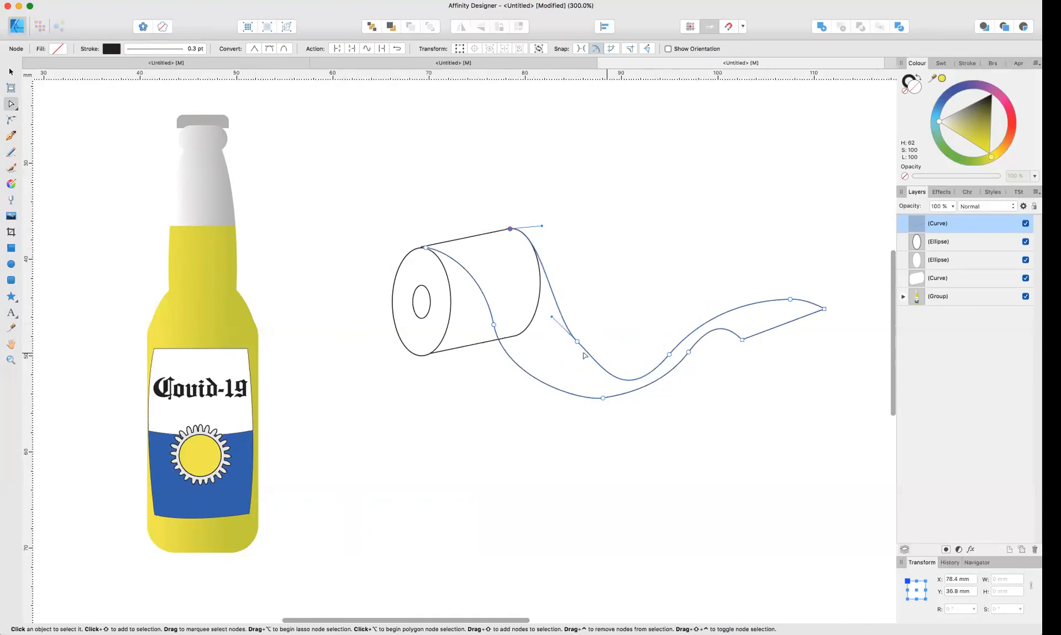
{"action": "left_click_drag", "start_coordinate": [669, 354], "coordinate": [677, 342]}
{"action": "left_click_drag", "start_coordinate": [631, 393], "coordinate": [648, 371]}
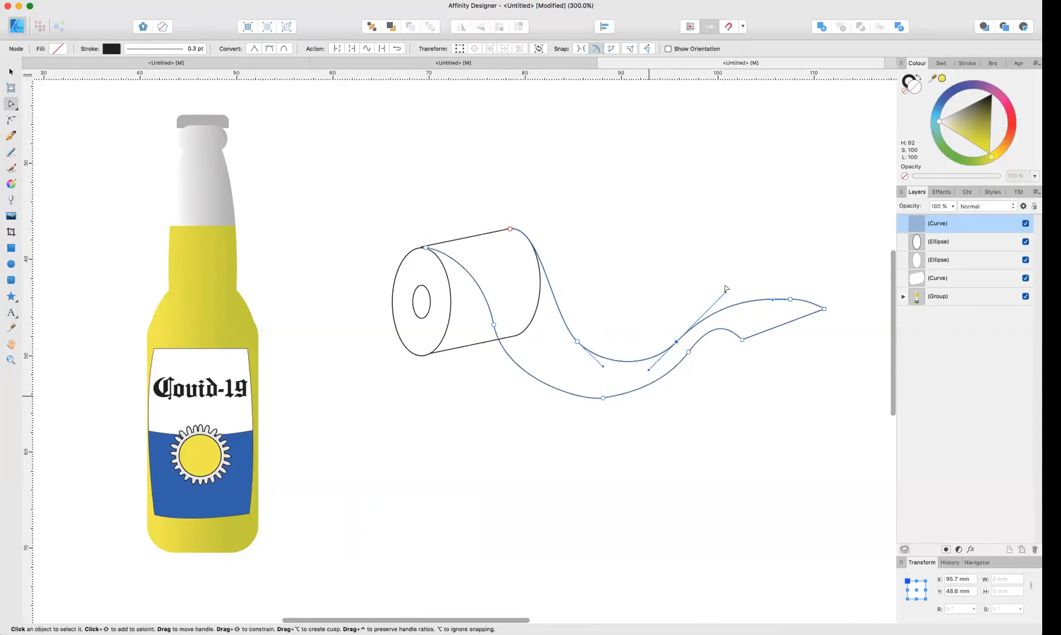
{"action": "left_click", "coordinate": [814, 287]}
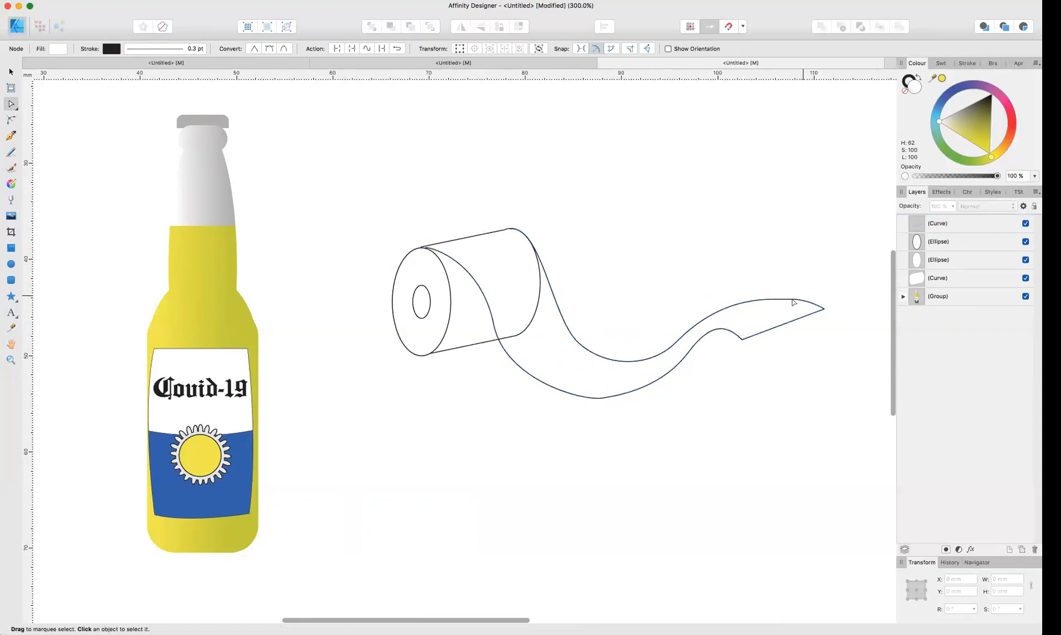
Step: Fill the unrolled sheet curve with white and deselect it
{"action": "left_click", "coordinate": [563, 316]}
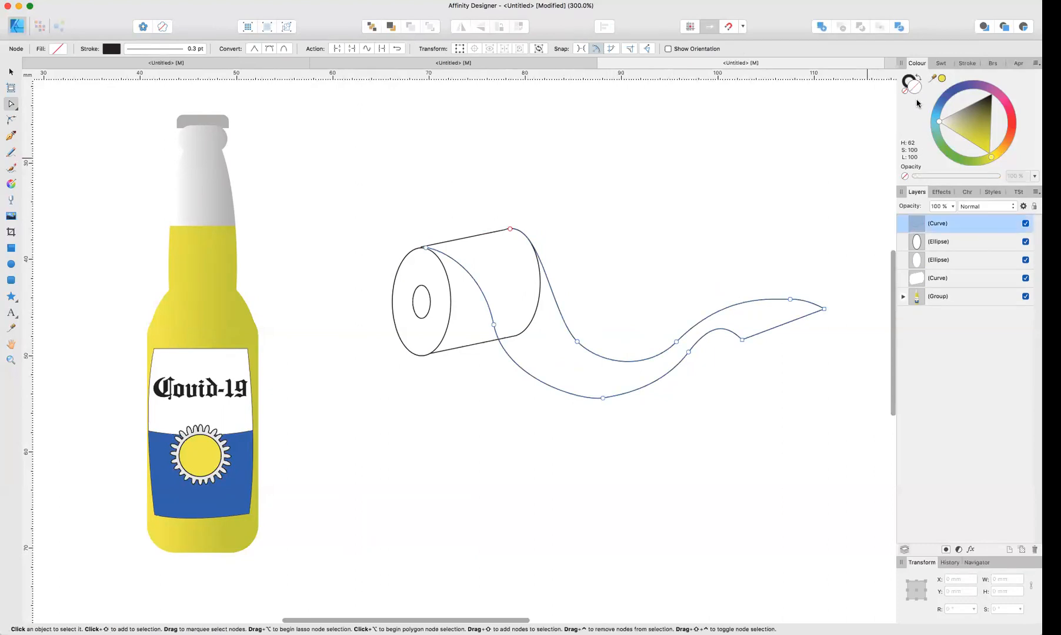
{"action": "left_click", "coordinate": [965, 135]}
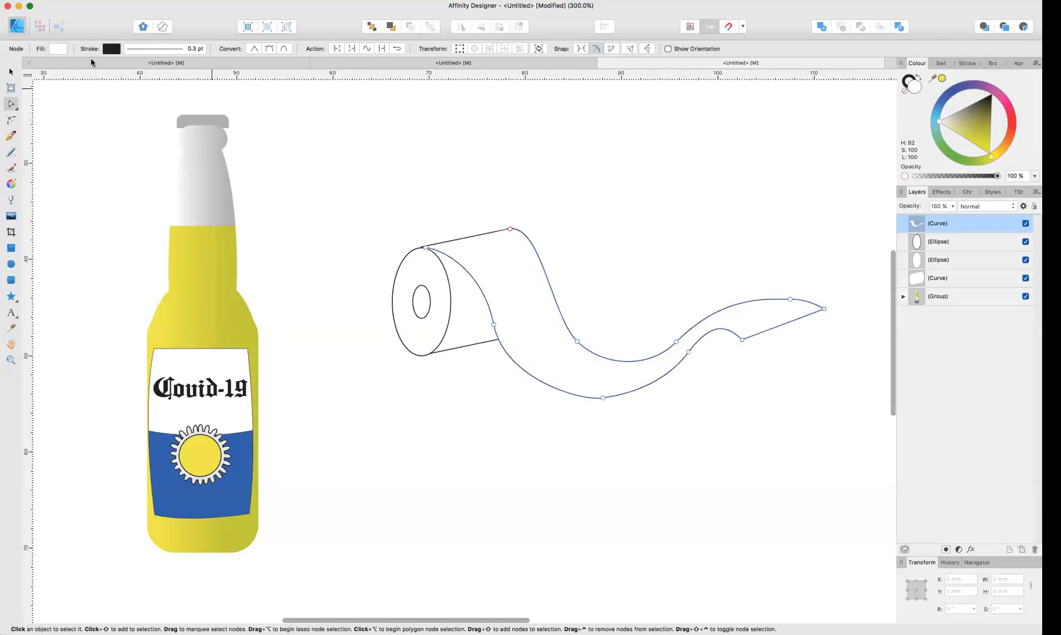
{"action": "left_click", "coordinate": [10, 71]}
{"action": "left_click", "coordinate": [339, 157]}
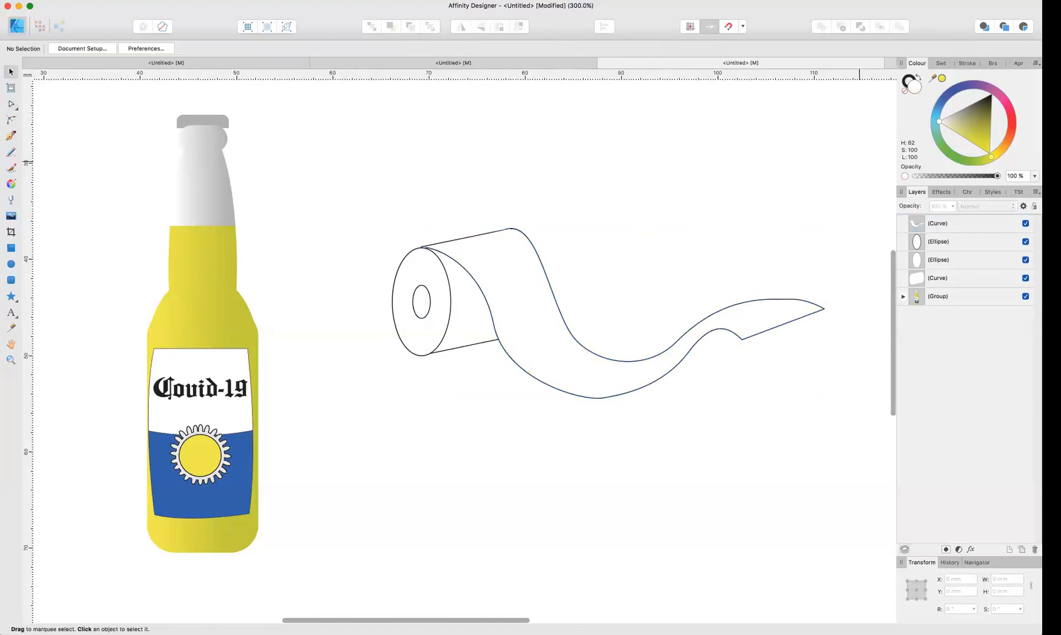
Step: Draw a straight Pen line across the sheet between its two edges, just below the top of the roll
{"action": "left_click", "coordinate": [11, 136]}
{"action": "left_click", "coordinate": [481, 289]}
{"action": "left_click", "coordinate": [547, 277]}
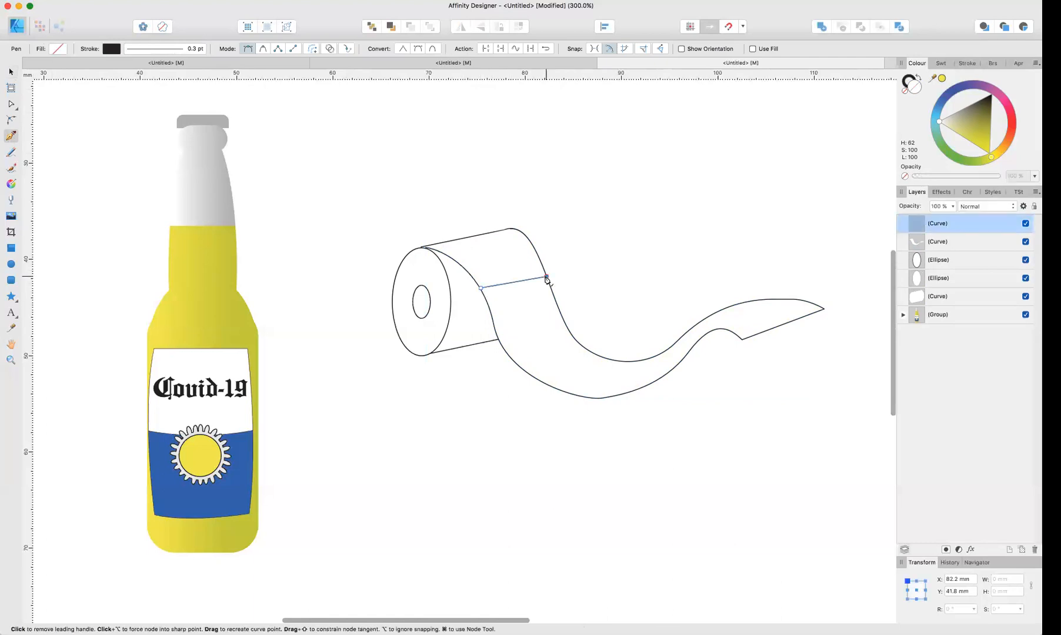
Step: Give the line across the sheet a dashed stroke with dash values 1 and 4
{"action": "left_click", "coordinate": [968, 63]}
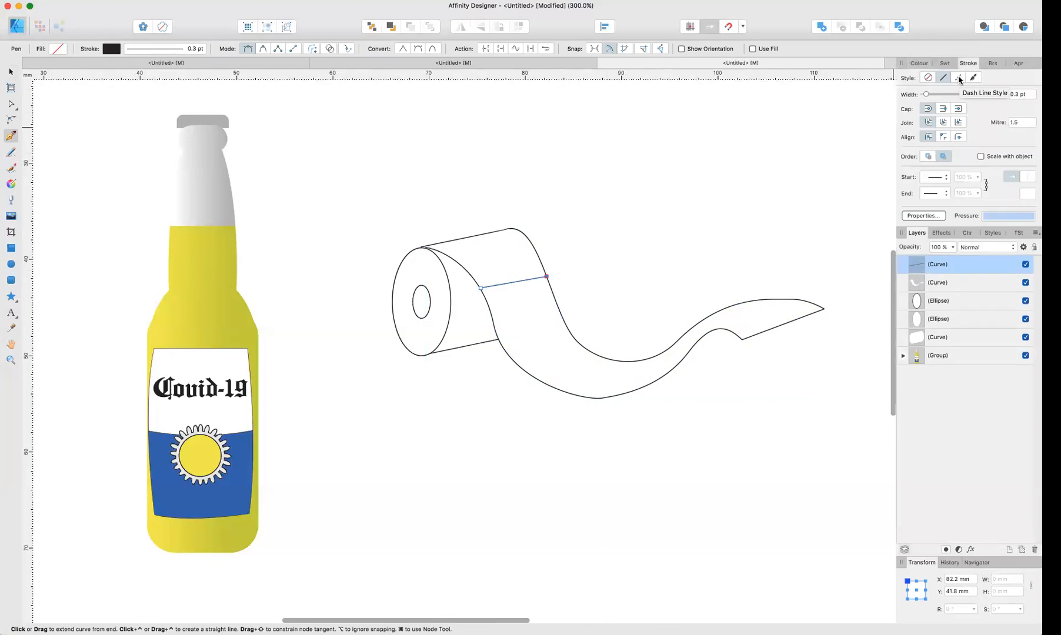
{"action": "left_click", "coordinate": [959, 79]}
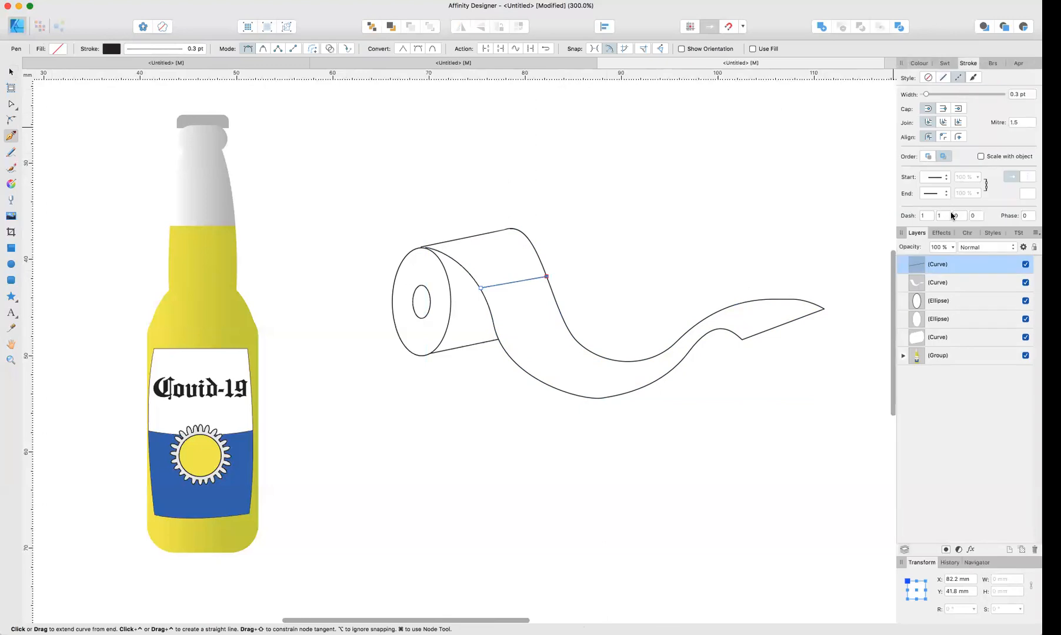
{"action": "left_click", "coordinate": [962, 216]}
{"action": "key", "text": "super+plus"}
{"action": "key", "text": "super+plus"}
{"action": "scroll", "coordinate": [804, 126], "scroll_direction": "right", "scroll_amount": 4}
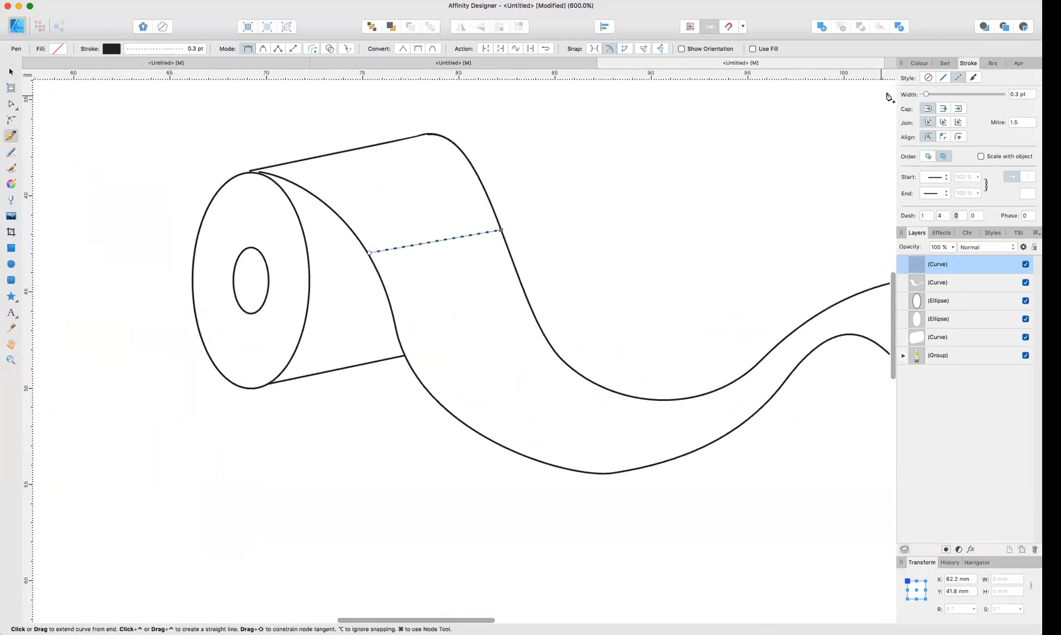
Step: Change the dashed line's stroke colour to a mid grey with lightness 58 and deselect it
{"action": "left_click", "coordinate": [921, 63]}
{"action": "left_click", "coordinate": [915, 89]}
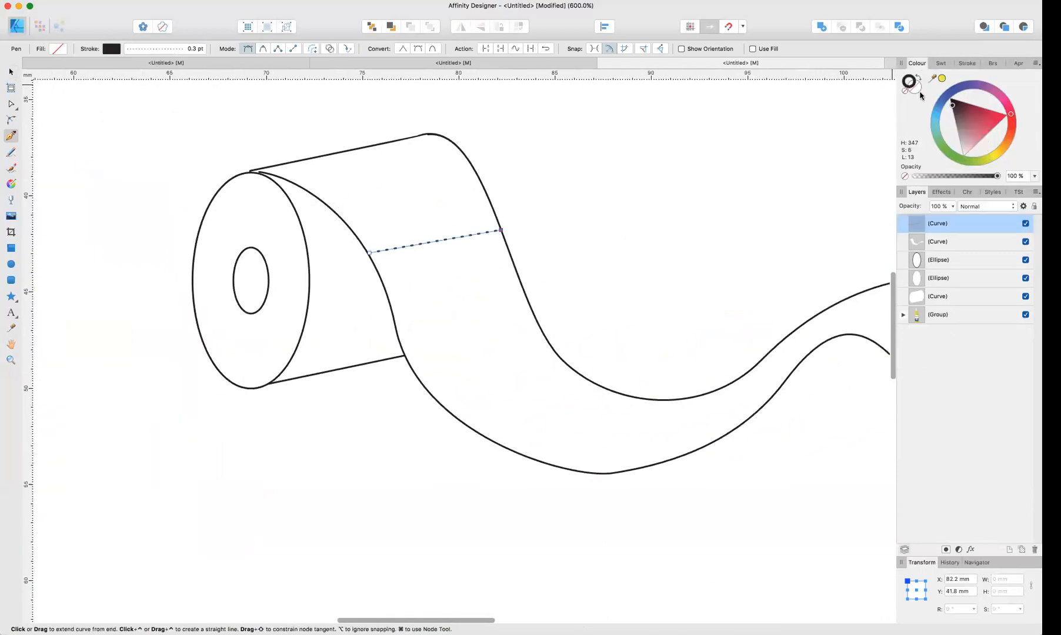
{"action": "left_click_drag", "start_coordinate": [958, 120], "coordinate": [957, 132]}
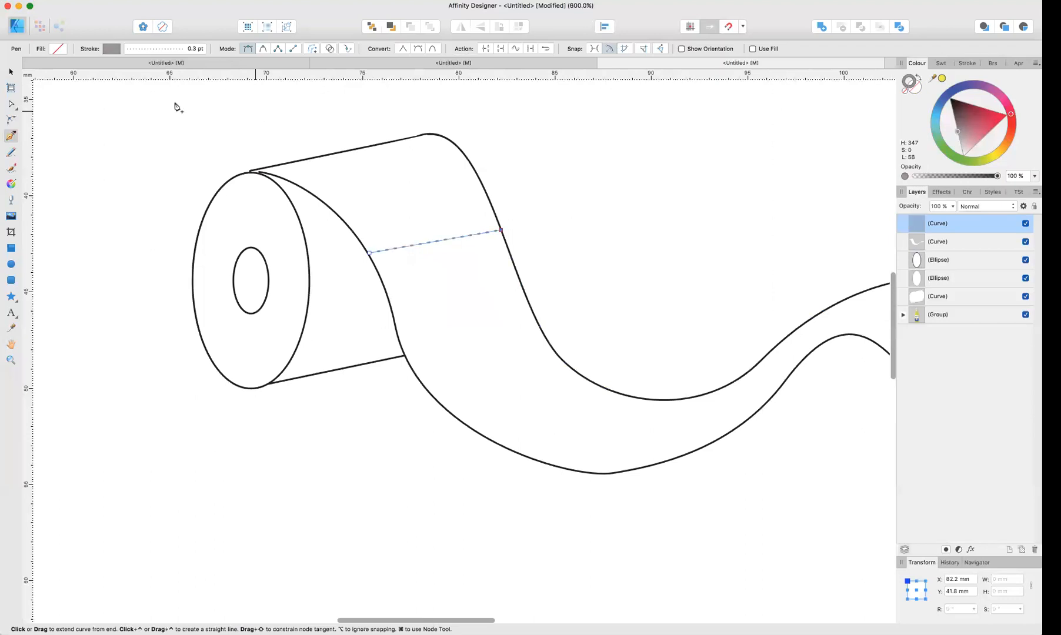
{"action": "left_click", "coordinate": [11, 72]}
{"action": "left_click", "coordinate": [99, 169]}
Step: Duplicate the dashed line twice further down the sheet and resize each copy so its ends meet the sheet's edges
{"action": "mouse_move", "coordinate": [412, 252]}
{"action": "left_mouse_down"}
{"action": "mouse_move", "coordinate": [414, 280]}
{"action": "mouse_move", "coordinate": [471, 353]}
{"action": "mouse_move", "coordinate": [464, 373]}
{"action": "left_mouse_up"}
{"action": "left_click_drag", "start_coordinate": [548, 353], "coordinate": [555, 351]}
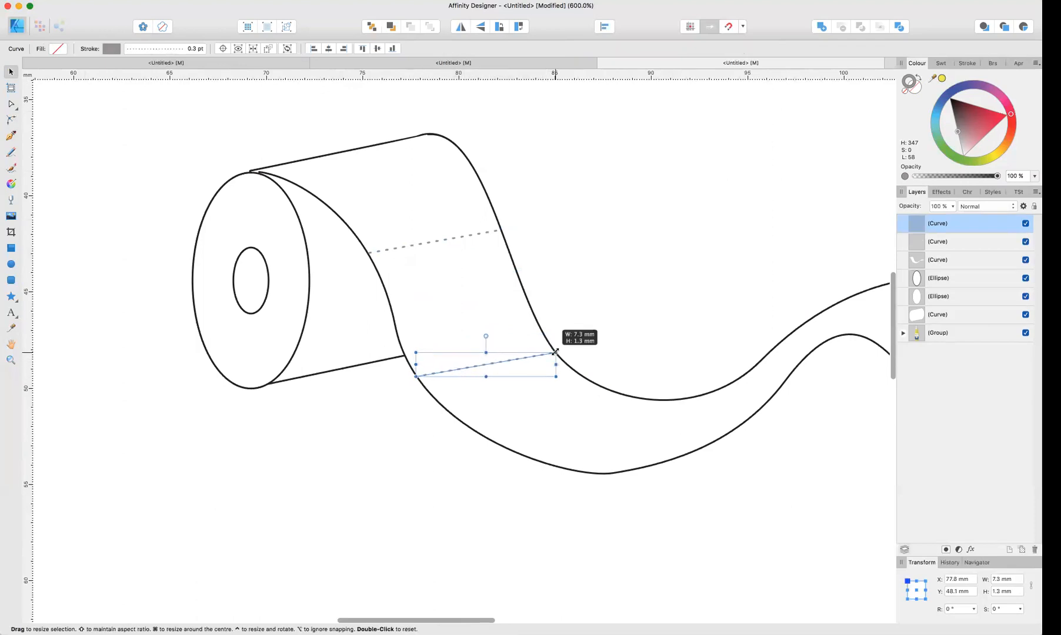
{"action": "mouse_move", "coordinate": [485, 367]}
{"action": "left_mouse_down"}
{"action": "mouse_move", "coordinate": [593, 407]}
{"action": "mouse_move", "coordinate": [570, 435]}
{"action": "left_mouse_up"}
{"action": "left_click_drag", "start_coordinate": [638, 420], "coordinate": [653, 401]}
Step: Draw a straight dashed Pen line across the sheet just past its lowest bend, between its upper and lower edges, and deselect it
{"action": "mouse_move", "coordinate": [577, 419]}
{"action": "left_mouse_down"}
{"action": "mouse_move", "coordinate": [642, 432]}
{"action": "mouse_move", "coordinate": [689, 405]}
{"action": "left_mouse_up"}
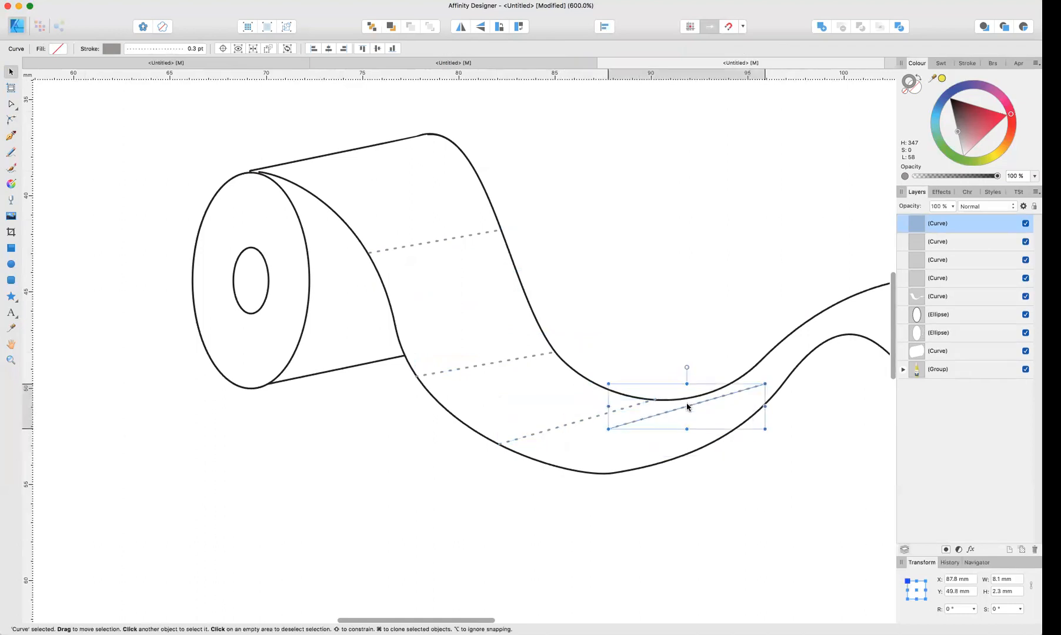
{"action": "key", "text": "p"}
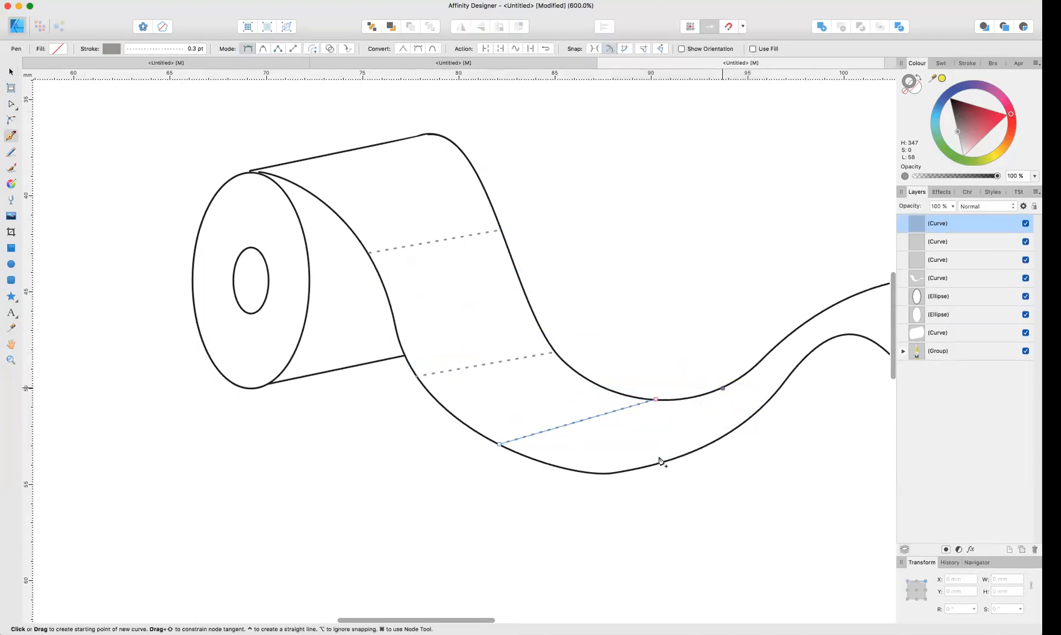
{"action": "left_click", "coordinate": [649, 464]}
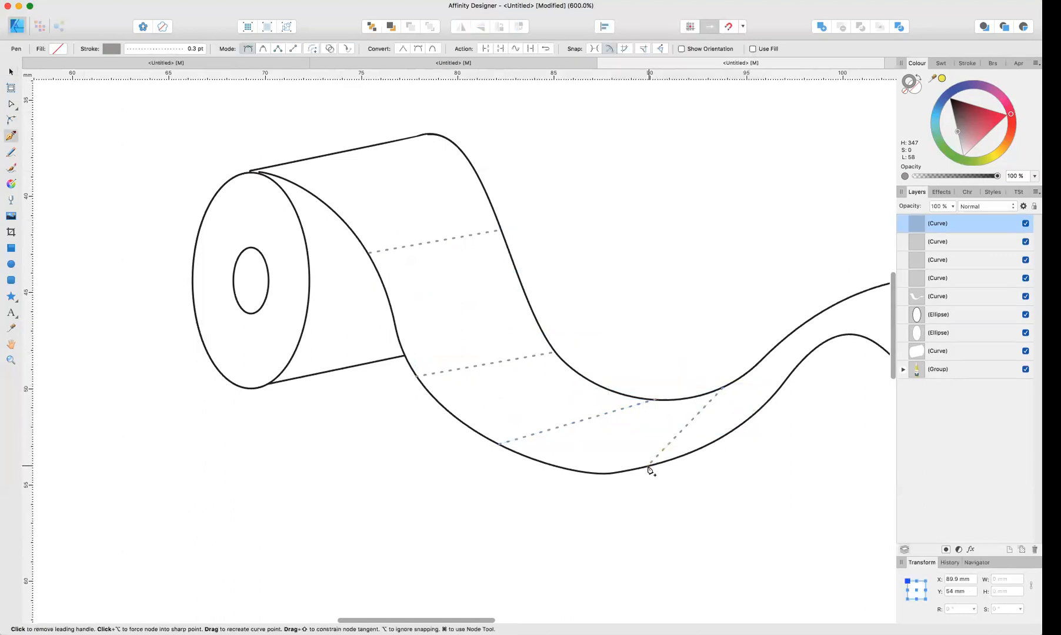
{"action": "scroll", "coordinate": [648, 462], "scroll_direction": "right", "scroll_amount": 5}
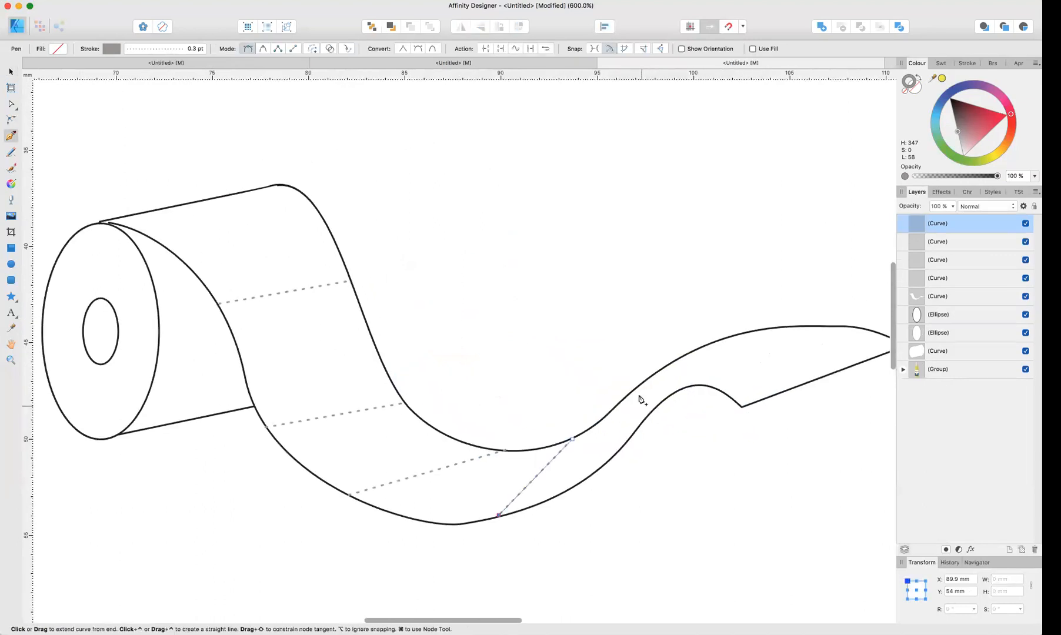
{"action": "left_click", "coordinate": [631, 341], "text": "super"}
Step: Draw a straight dashed Pen line across the narrow rising part of the sheet and deselect it
{"action": "left_click", "coordinate": [647, 381]}
{"action": "left_click", "coordinate": [625, 447]}
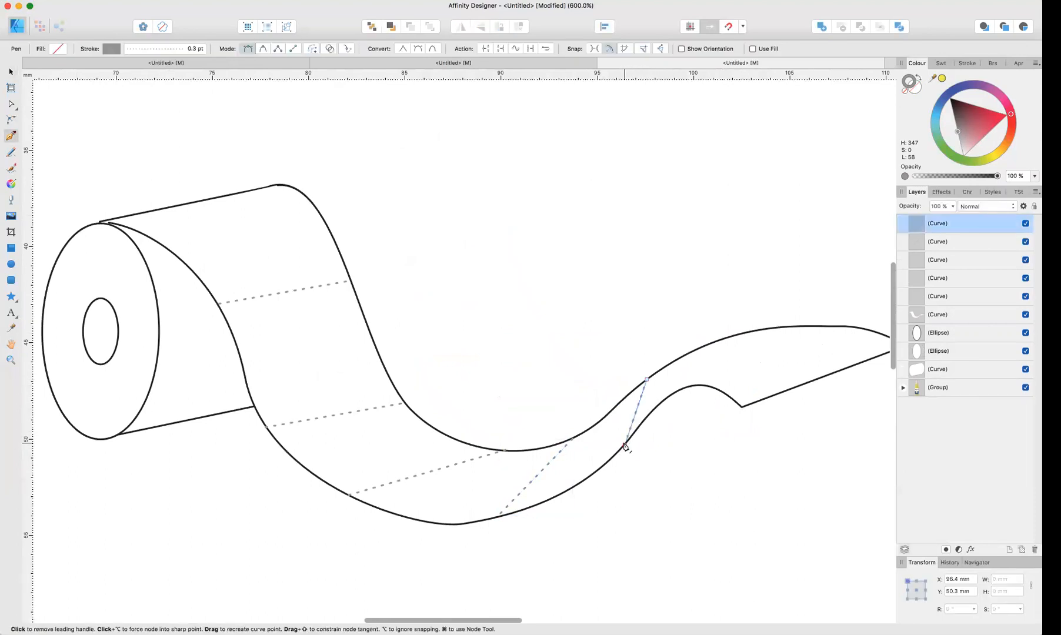
{"action": "left_click", "coordinate": [592, 339], "text": "super"}
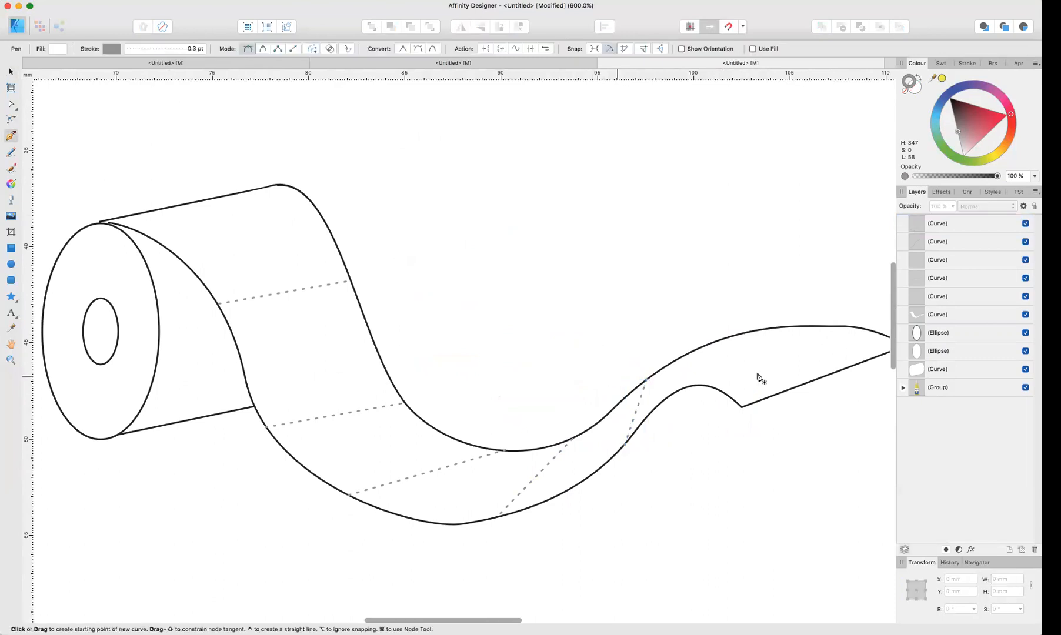
Step: Draw a last dashed Pen line across the sheet near its free end and deselect it
{"action": "left_click", "coordinate": [772, 330]}
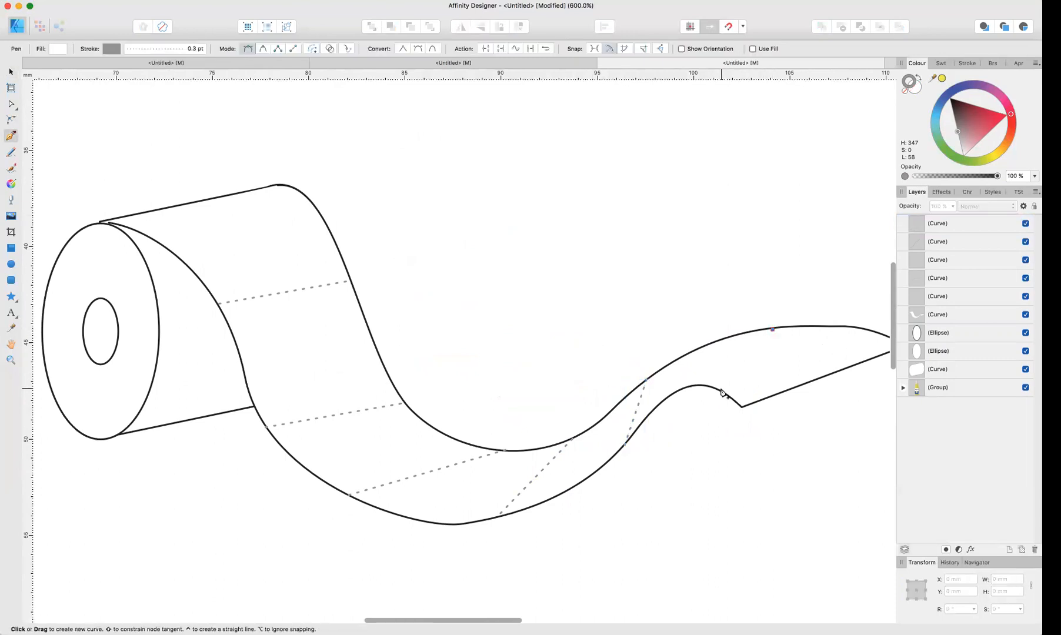
{"action": "key", "text": "super+minus"}
{"action": "key", "text": "super+minus"}
{"action": "key", "text": "v"}
{"action": "left_click", "coordinate": [686, 238]}
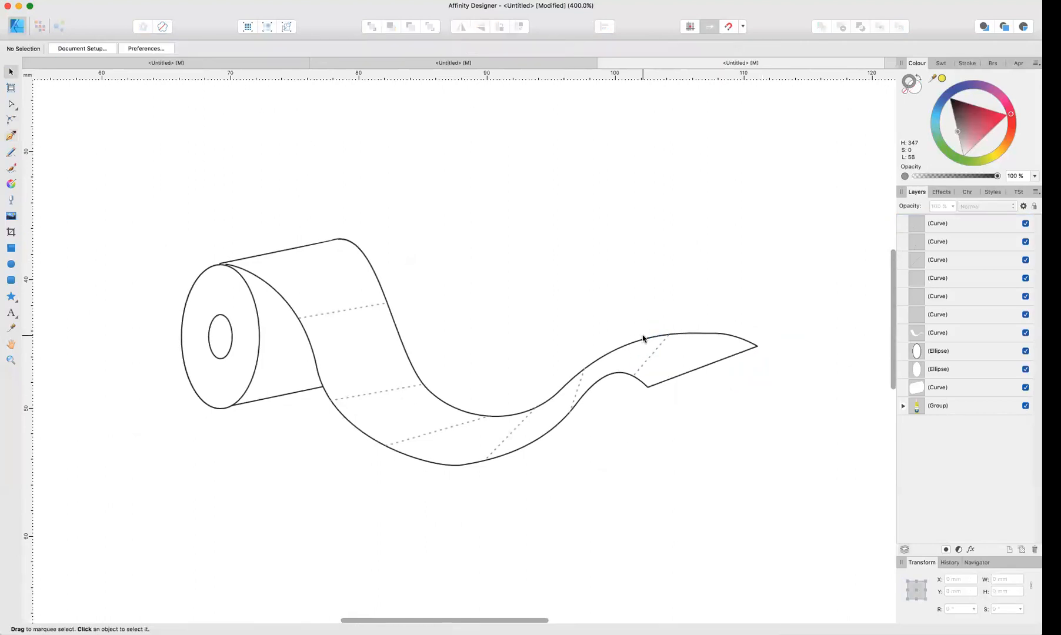
Step: Fill the small ellipse at the core of the roll with a neutral grey of lightness 69
{"action": "key", "text": "super+minus"}
{"action": "key", "text": "super+minus"}
{"action": "left_click", "coordinate": [340, 341]}
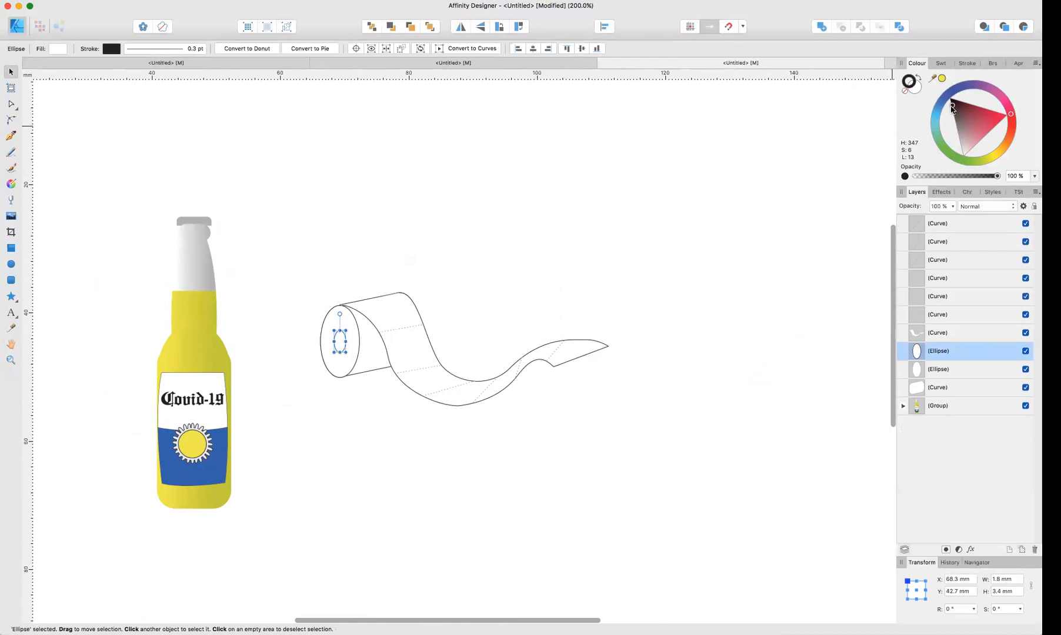
{"action": "left_click", "coordinate": [914, 90]}
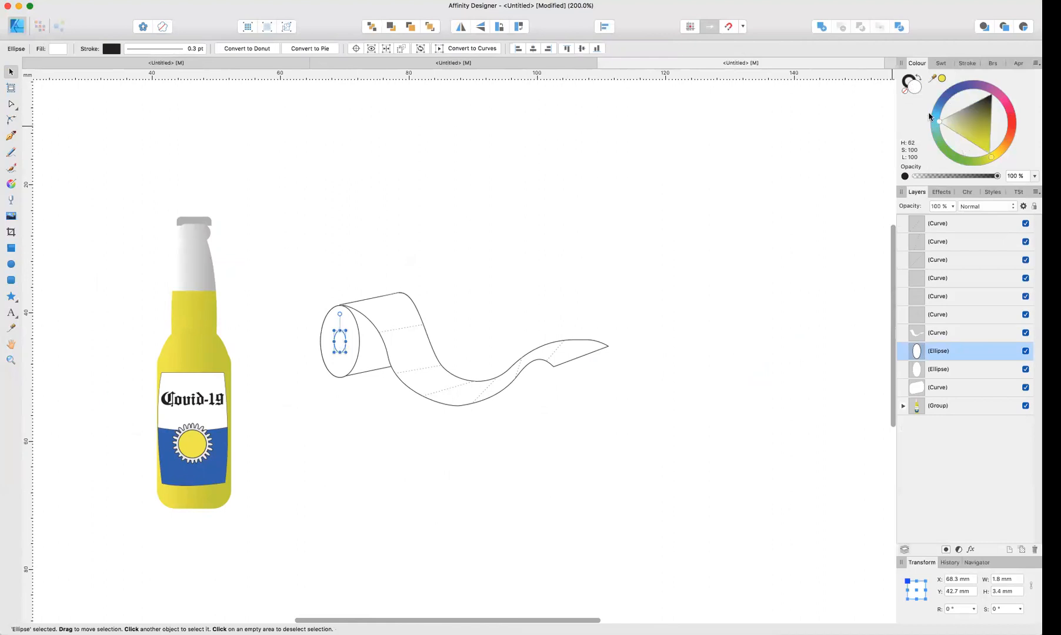
{"action": "mouse_move", "coordinate": [963, 127]}
{"action": "left_mouse_down"}
{"action": "mouse_move", "coordinate": [973, 103]}
{"action": "mouse_move", "coordinate": [952, 110]}
{"action": "left_mouse_up"}
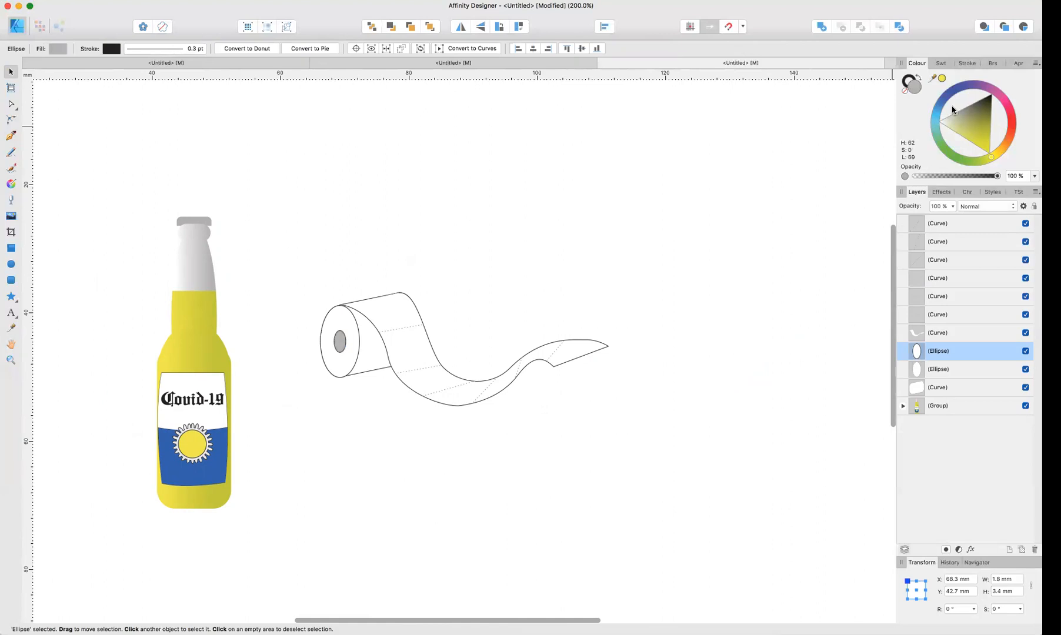
Step: Select all parts of the toilet paper roll, including the dashed lines, and group them
{"action": "left_click", "coordinate": [313, 250]}
{"action": "left_click_drag", "start_coordinate": [303, 246], "coordinate": [645, 438]}
{"action": "key", "text": "cmd+g"}
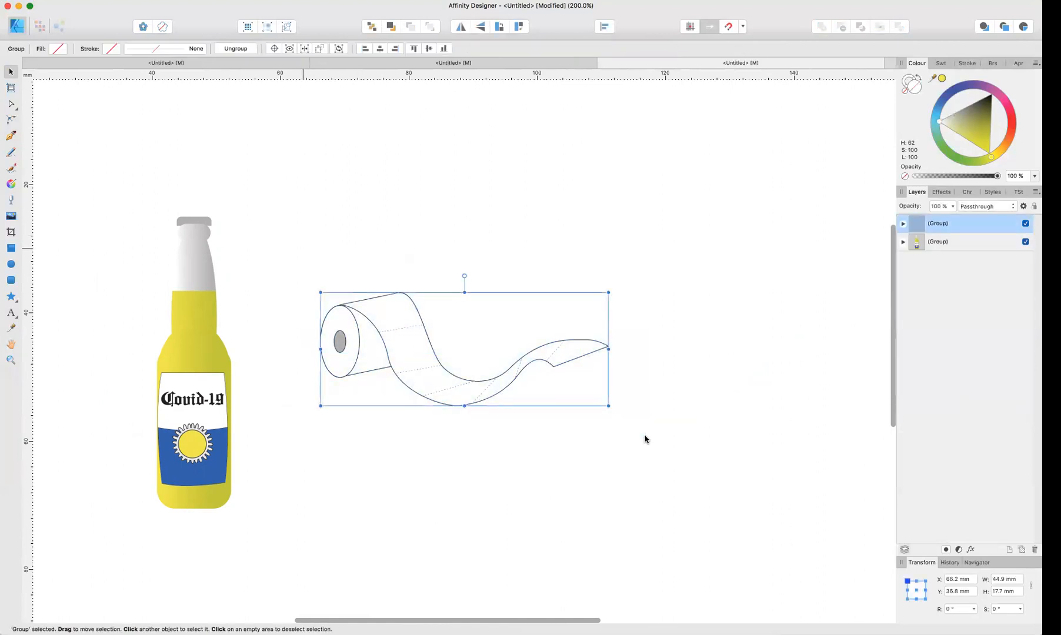
Step: Give the whole bottle group a black stroke with a width of 0.3 pt
{"action": "left_click", "coordinate": [179, 316]}
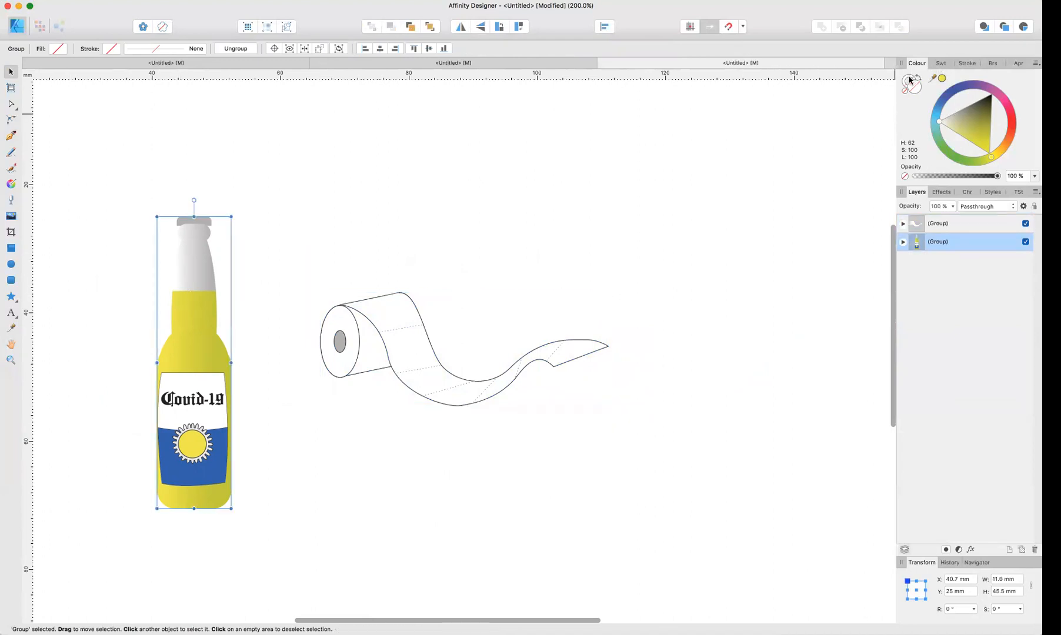
{"action": "left_click_drag", "start_coordinate": [958, 118], "coordinate": [1004, 80]}
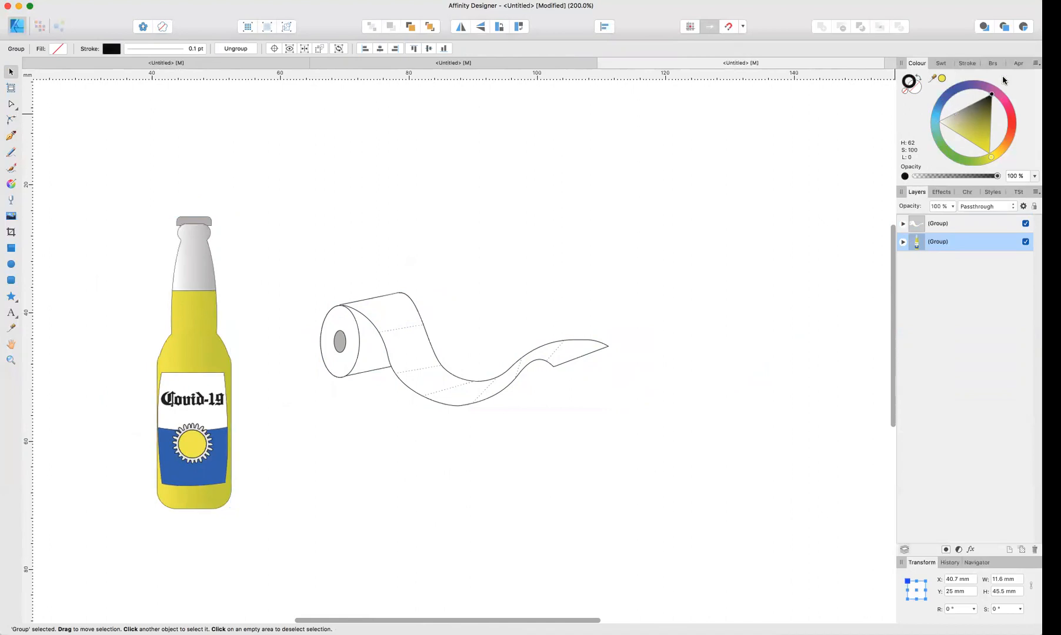
{"action": "left_click", "coordinate": [969, 63]}
{"action": "left_click_drag", "start_coordinate": [925, 94], "coordinate": [928, 96]}
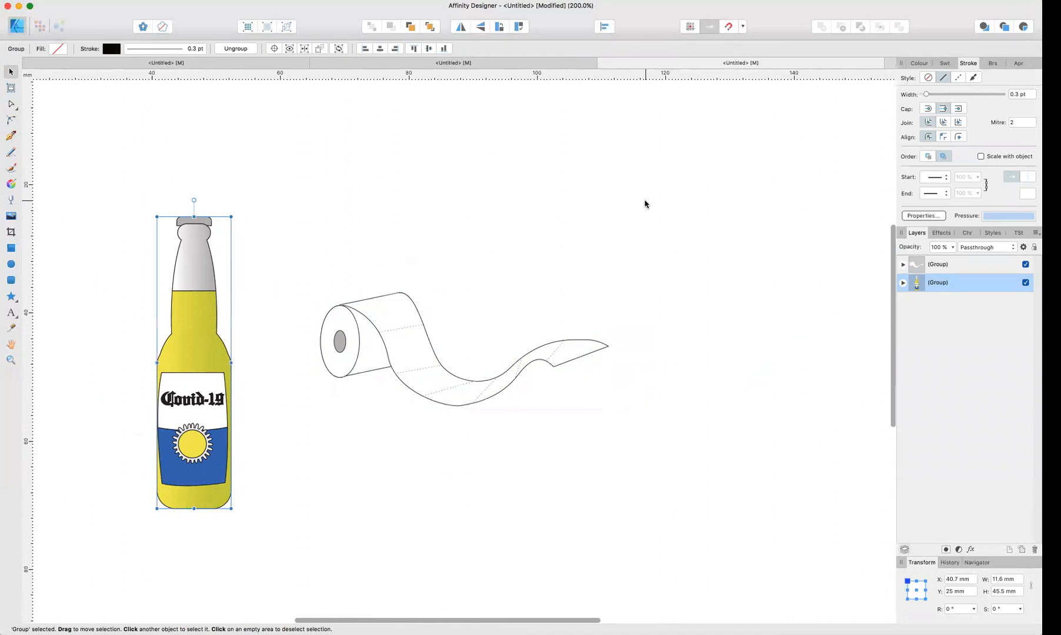
Step: Remove the stroke from the "Covid-19" text on the bottle label
{"action": "key", "text": "a"}
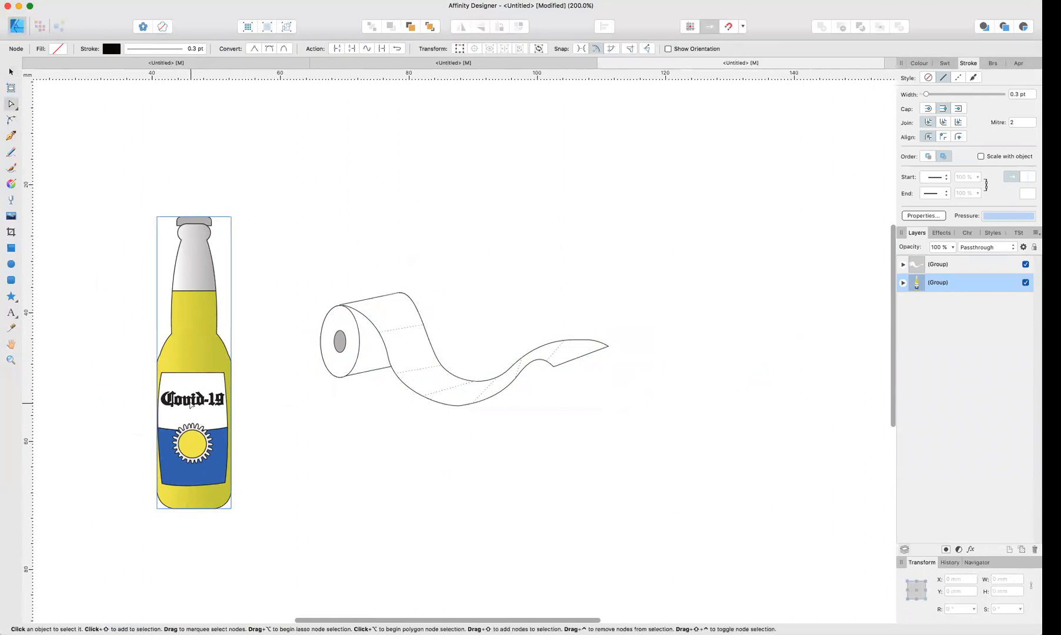
{"action": "left_click", "coordinate": [190, 402]}
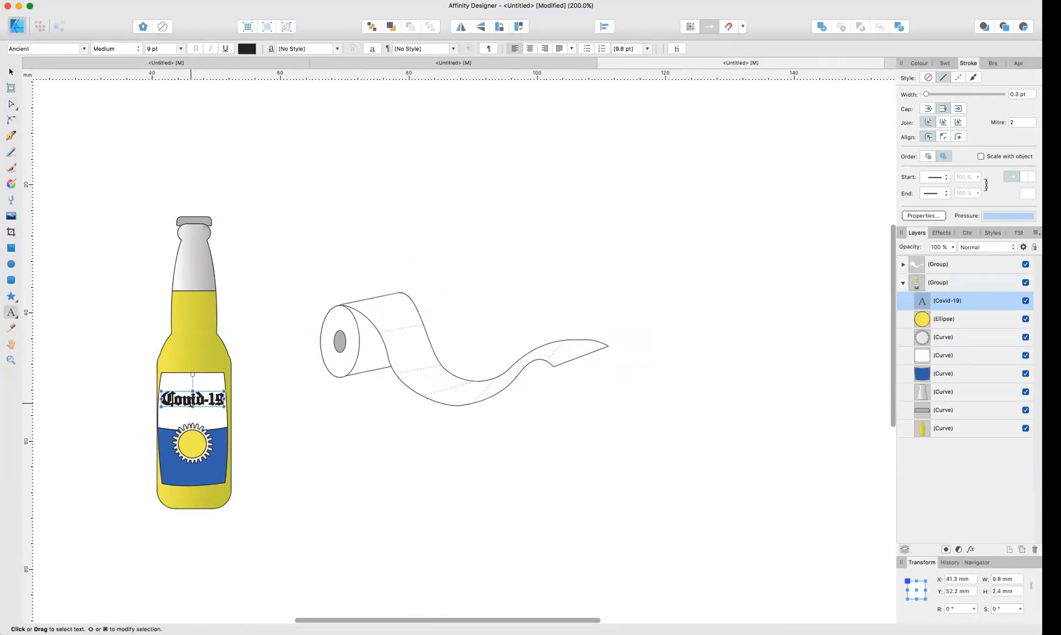
{"action": "left_click", "coordinate": [929, 79]}
{"action": "left_click", "coordinate": [11, 72]}
Step: Set the toilet roll group's stroke width to 0.3 pt and deselect it
{"action": "mouse_move", "coordinate": [288, 212]}
{"action": "left_mouse_down"}
{"action": "mouse_move", "coordinate": [610, 557]}
{"action": "mouse_move", "coordinate": [690, 512]}
{"action": "left_mouse_up"}
{"action": "left_click_drag", "start_coordinate": [927, 93], "coordinate": [928, 95]}
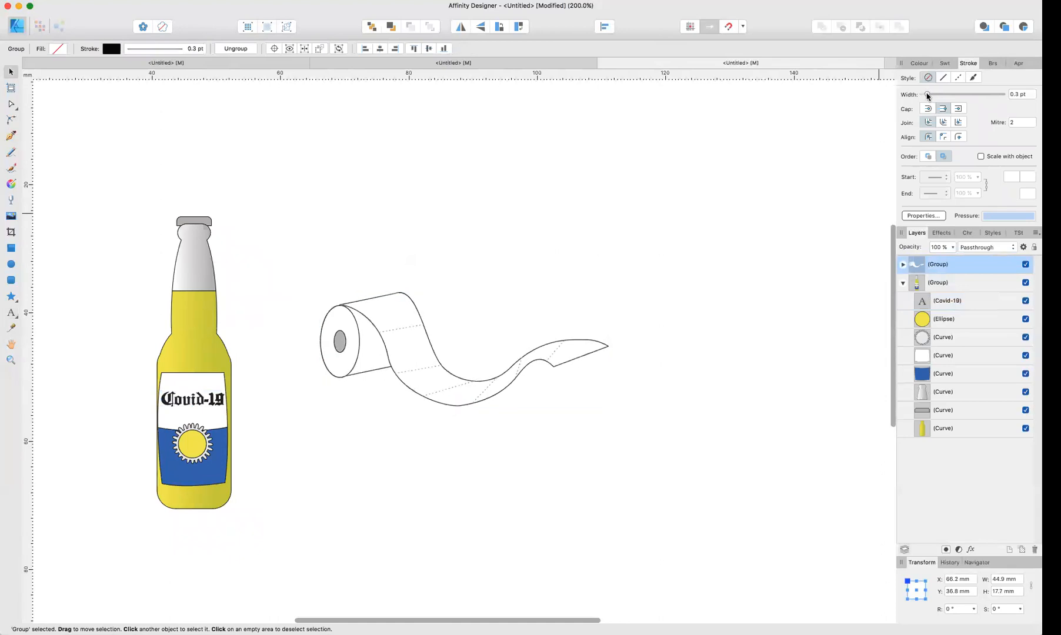
{"action": "left_click", "coordinate": [549, 249]}
Step: Move the bottle and the toilet roll to the upper-left corner of the page, with the roll close beside the bottle's neck
{"action": "key", "text": "super+1"}
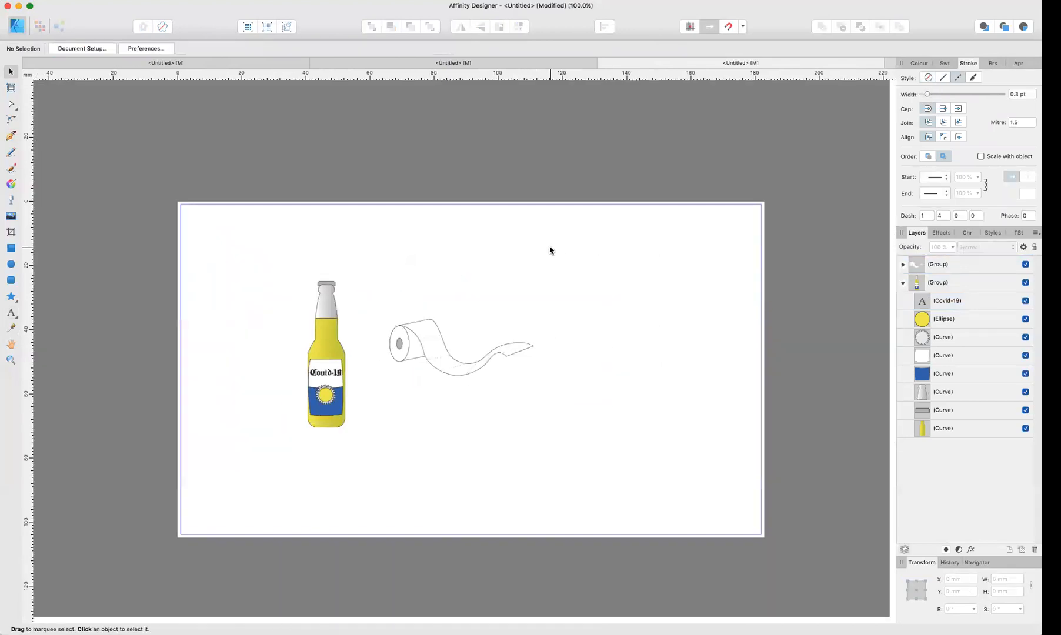
{"action": "left_click_drag", "start_coordinate": [255, 207], "coordinate": [556, 483]}
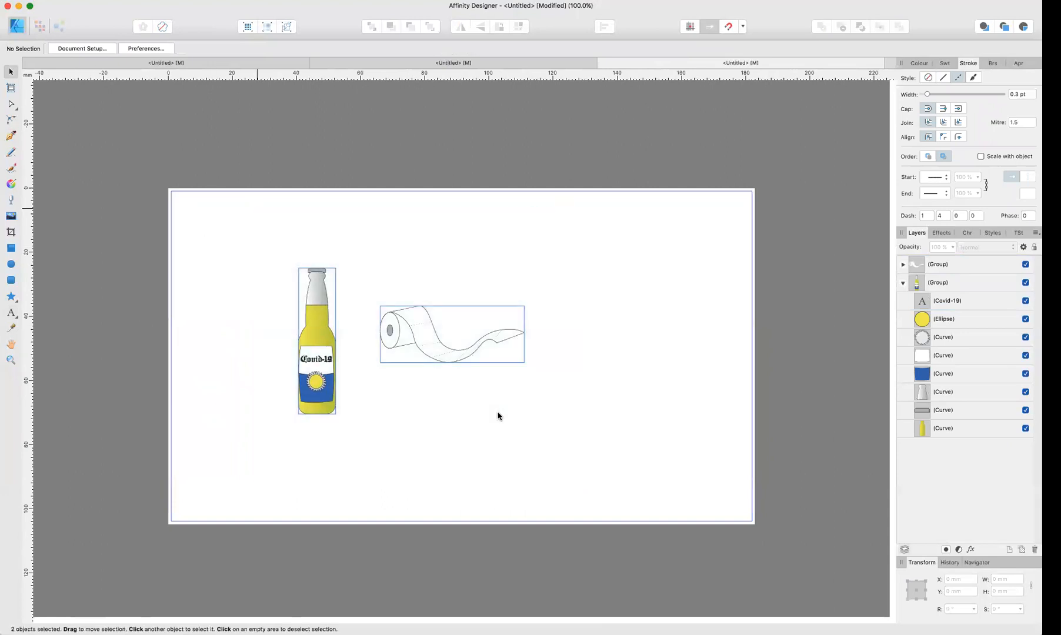
{"action": "left_click_drag", "start_coordinate": [355, 325], "coordinate": [252, 272]}
{"action": "left_click", "coordinate": [417, 450]}
{"action": "left_click_drag", "start_coordinate": [272, 227], "coordinate": [469, 323]}
{"action": "left_click_drag", "start_coordinate": [347, 293], "coordinate": [310, 247]}
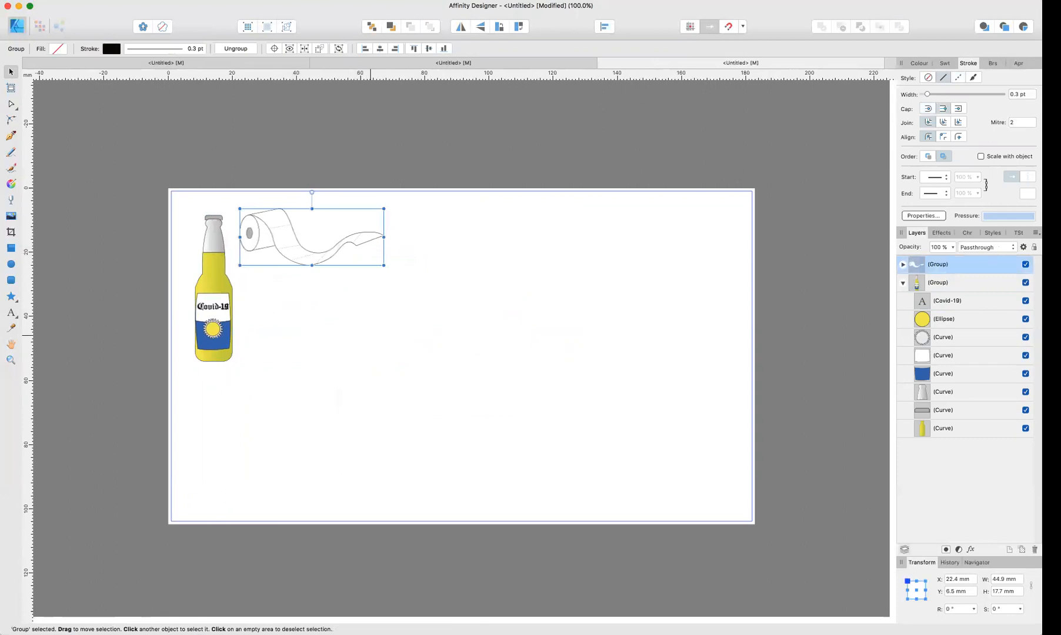
{"action": "left_click", "coordinate": [370, 347]}
Step: Draw a grey circle about 70 mm across and place it right of centre on the page
{"action": "left_click", "coordinate": [11, 265]}
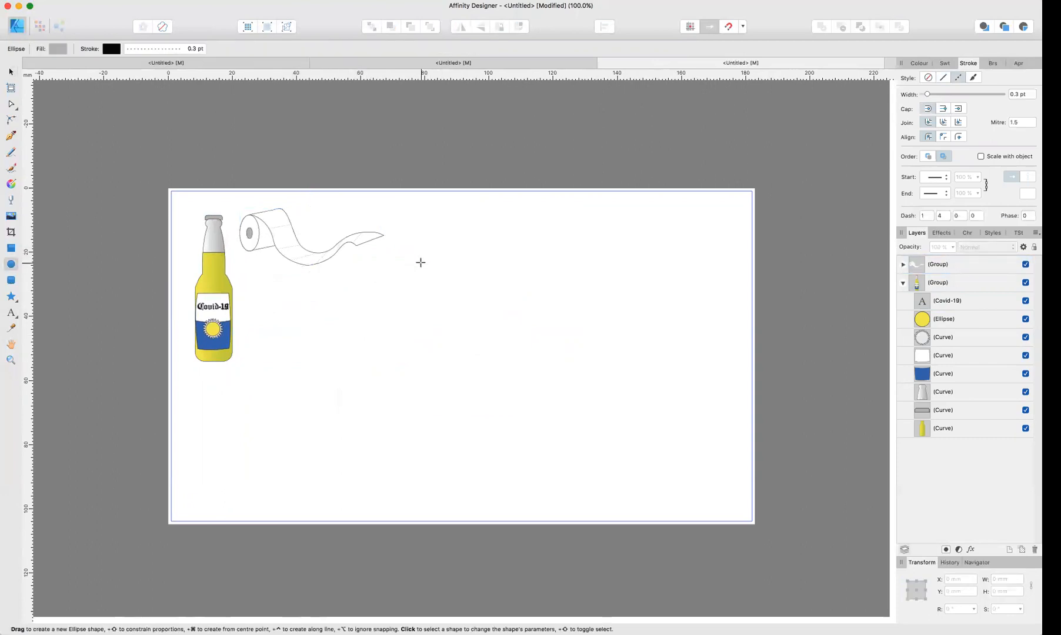
{"action": "left_click_drag", "start_coordinate": [421, 263], "coordinate": [646, 487]}
{"action": "key", "text": "v"}
{"action": "left_click_drag", "start_coordinate": [532, 353], "coordinate": [521, 334]}
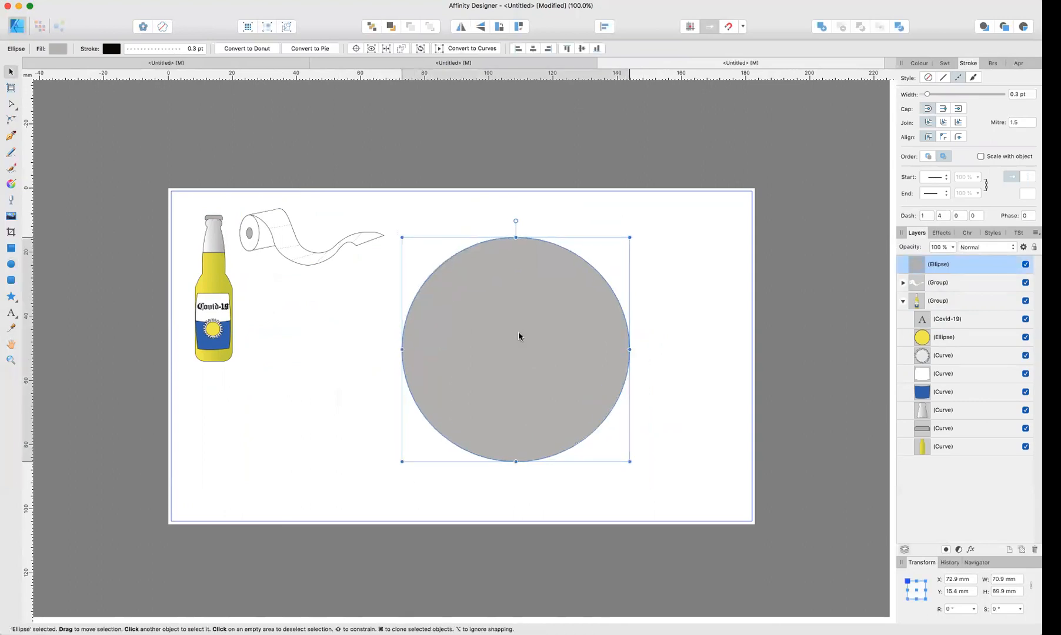
{"action": "left_click", "coordinate": [705, 300]}
Step: Move the toilet roll onto the circle, stack its group above the ellipse and rotate it to about 34 degrees
{"action": "left_click", "coordinate": [285, 260]}
{"action": "left_click_drag", "start_coordinate": [272, 232], "coordinate": [500, 283]}
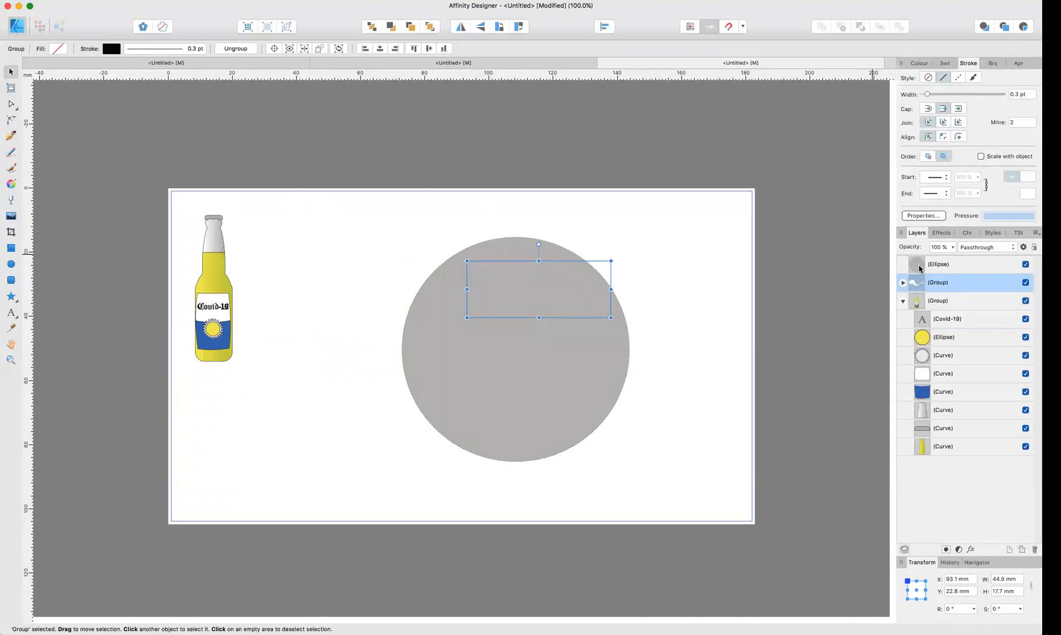
{"action": "left_click_drag", "start_coordinate": [919, 282], "coordinate": [918, 258]}
{"action": "left_click_drag", "start_coordinate": [535, 244], "coordinate": [512, 251]}
Step: Duplicate the roll down the circle's left edge and rotate the lowest copy to about 60 degrees
{"action": "mouse_move", "coordinate": [515, 319]}
{"action": "left_mouse_down"}
{"action": "mouse_move", "coordinate": [468, 302]}
{"action": "mouse_move", "coordinate": [485, 282]}
{"action": "mouse_move", "coordinate": [451, 326]}
{"action": "mouse_move", "coordinate": [452, 375]}
{"action": "left_mouse_up"}
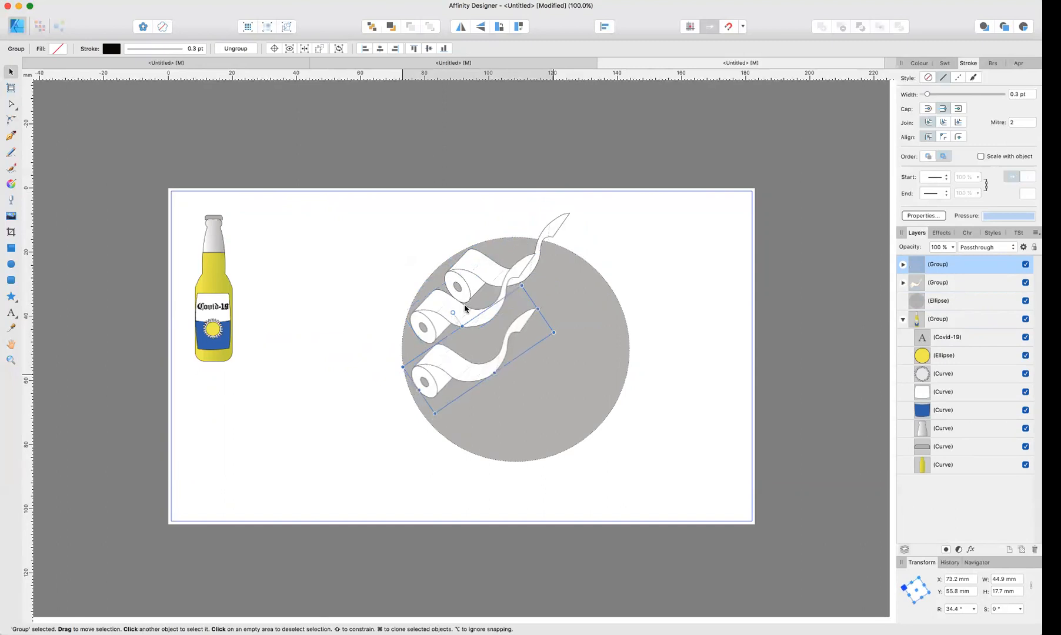
{"action": "left_click_drag", "start_coordinate": [453, 313], "coordinate": [439, 327]}
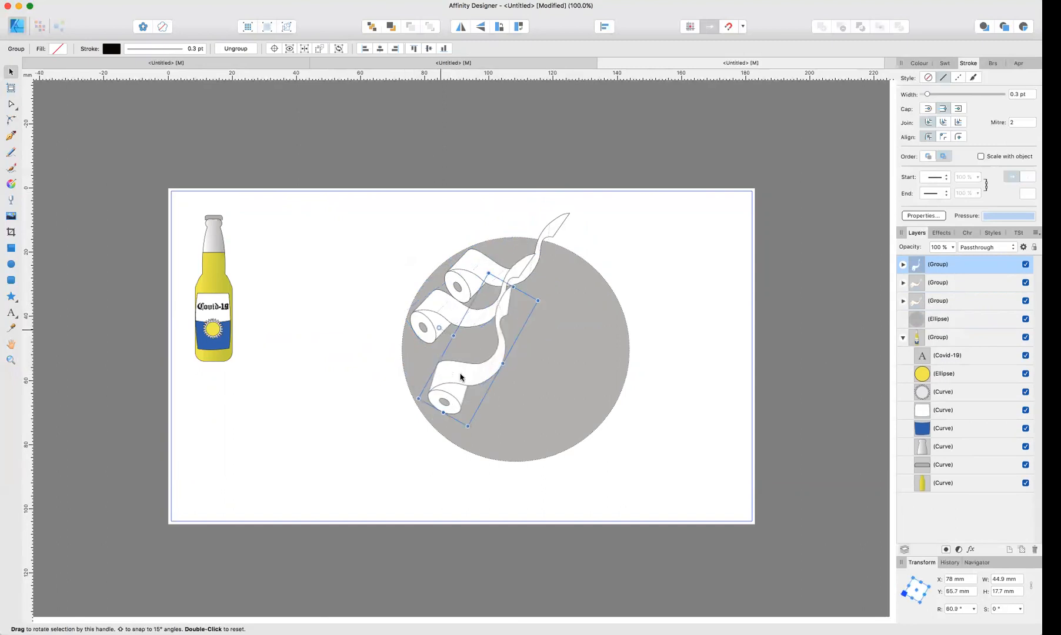
{"action": "left_click_drag", "start_coordinate": [461, 377], "coordinate": [438, 359]}
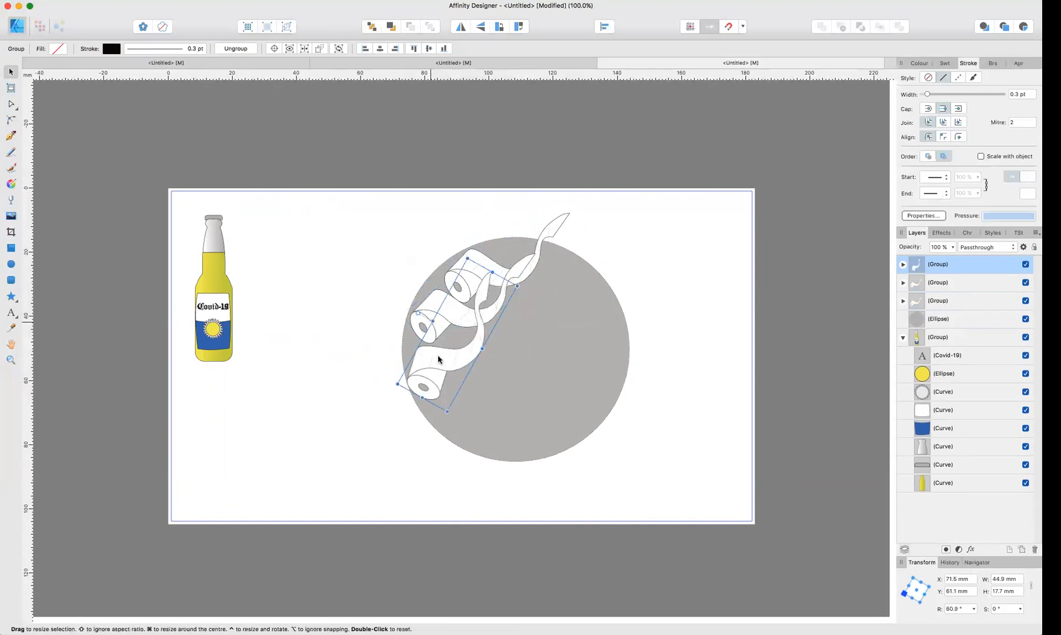
Step: Select the three rolls together and duplicate them twice towards the circle's centre, rotating the copies more upright
{"action": "left_click", "coordinate": [440, 322]}
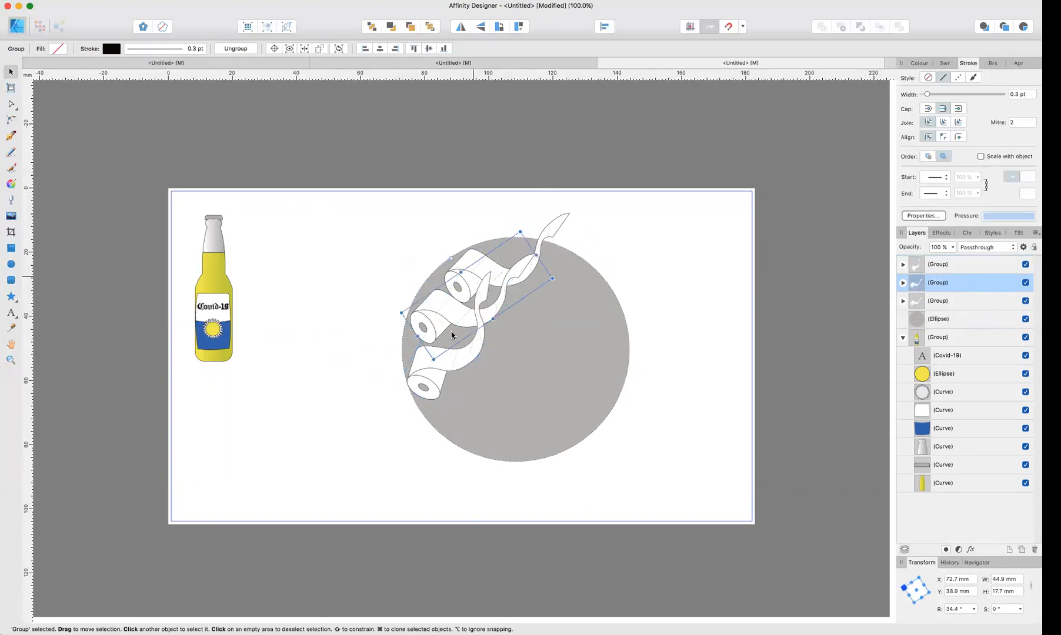
{"action": "left_click", "coordinate": [473, 277], "text": "shift"}
{"action": "left_click", "coordinate": [437, 363], "text": "shift"}
{"action": "left_click_drag", "start_coordinate": [436, 368], "coordinate": [475, 384]}
{"action": "left_click_drag", "start_coordinate": [491, 247], "coordinate": [450, 307]}
{"action": "left_click_drag", "start_coordinate": [479, 382], "coordinate": [484, 390]}
{"action": "left_click_drag", "start_coordinate": [526, 360], "coordinate": [523, 362]}
Step: Bring the newest set of three rolls to the front of the stacking order
{"action": "right_click", "coordinate": [528, 357]}
{"action": "mouse_move", "coordinate": [592, 479]}
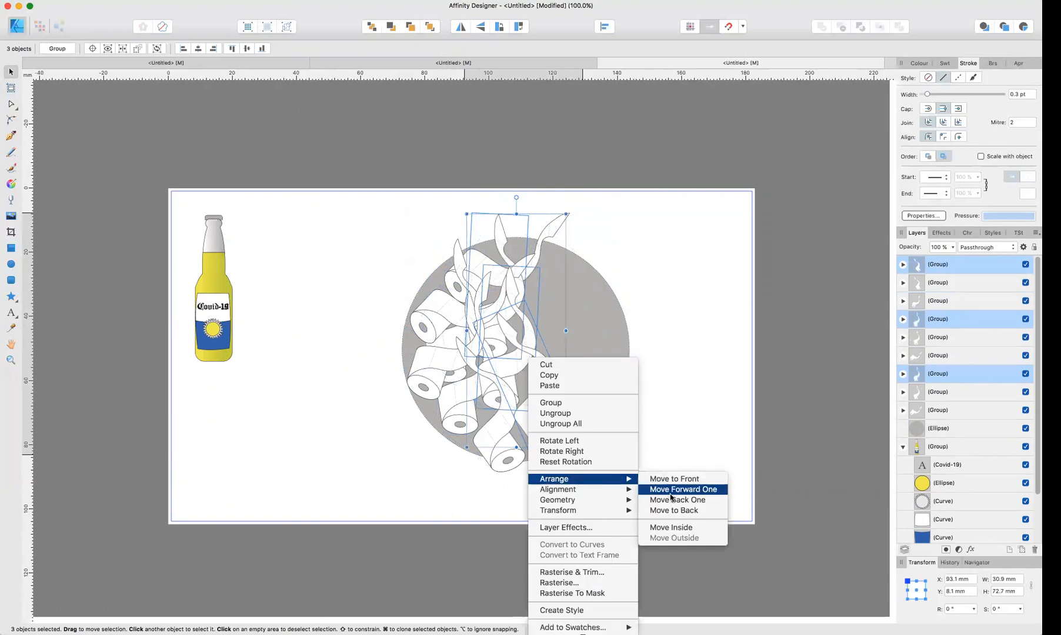
{"action": "left_click", "coordinate": [661, 479]}
Step: Duplicate the set of three rolls further across the circle and bring the copies to the front
{"action": "mouse_move", "coordinate": [523, 350]}
{"action": "left_mouse_down"}
{"action": "mouse_move", "coordinate": [505, 348]}
{"action": "mouse_move", "coordinate": [536, 344]}
{"action": "left_mouse_up"}
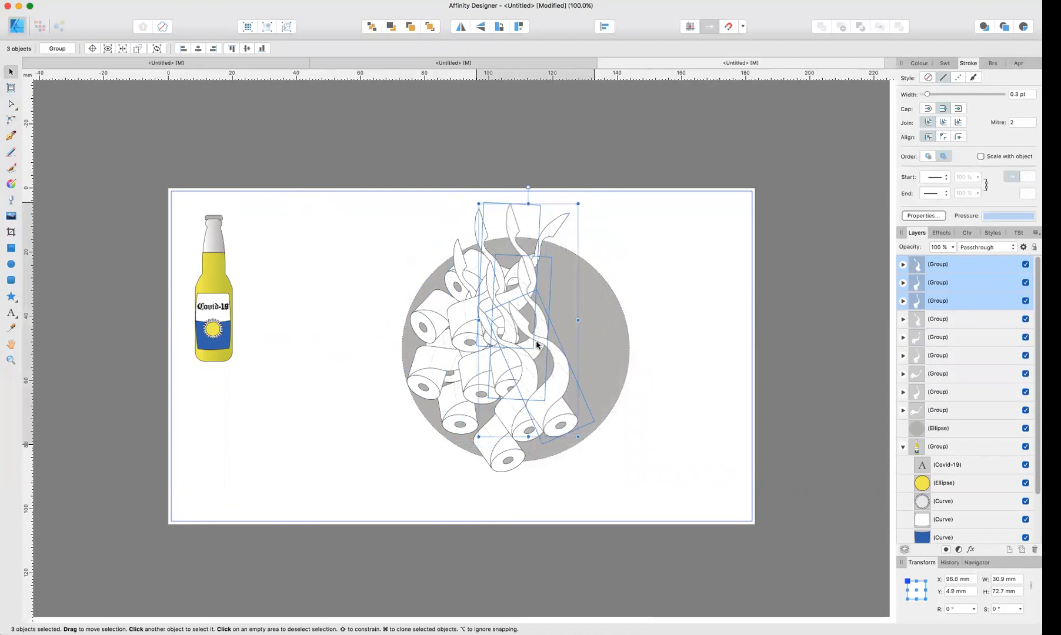
{"action": "right_click", "coordinate": [537, 342]}
{"action": "mouse_move", "coordinate": [593, 464]}
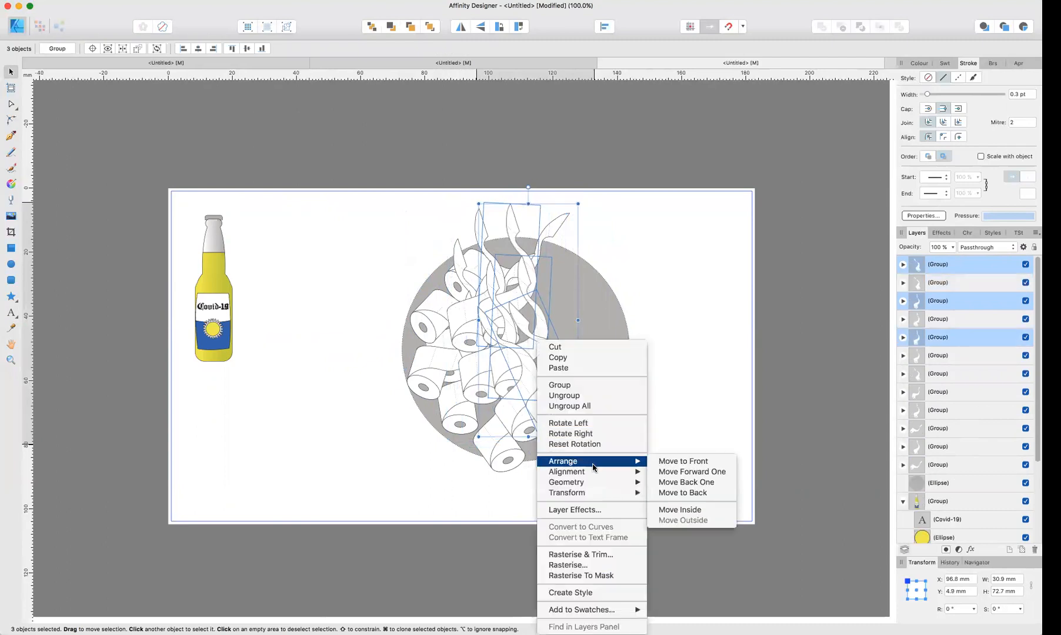
{"action": "left_click", "coordinate": [670, 462]}
Step: Rotate the selected three rolls counterclockwise, duplicate them towards the circle's right side and bring the copies to the front
{"action": "left_click_drag", "start_coordinate": [528, 189], "coordinate": [480, 197]}
{"action": "left_click_drag", "start_coordinate": [530, 381], "coordinate": [556, 345]}
{"action": "right_click", "coordinate": [568, 283]}
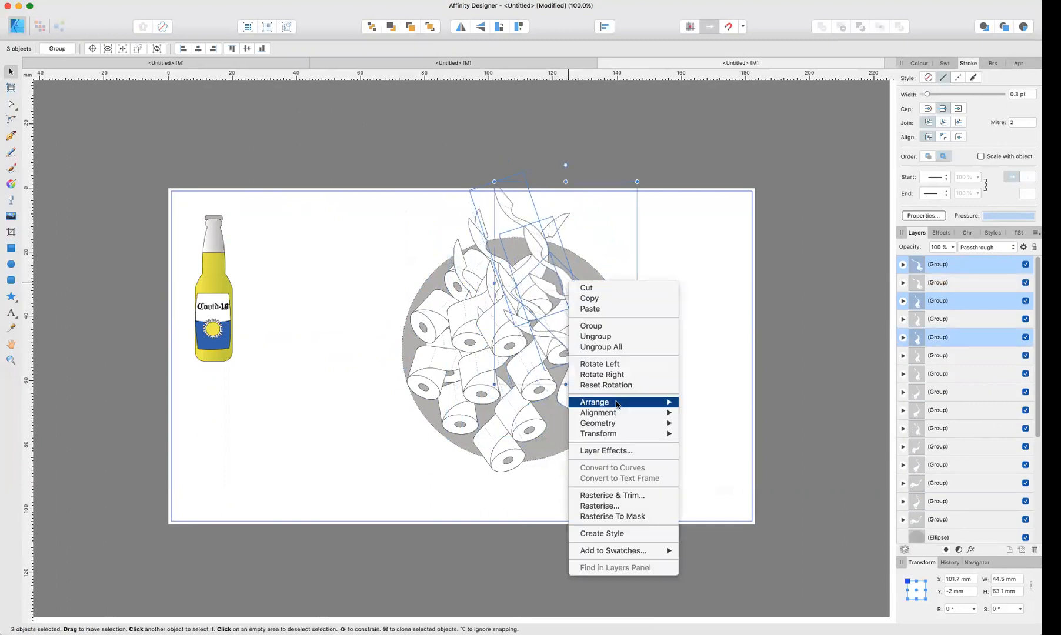
{"action": "left_click", "coordinate": [706, 402]}
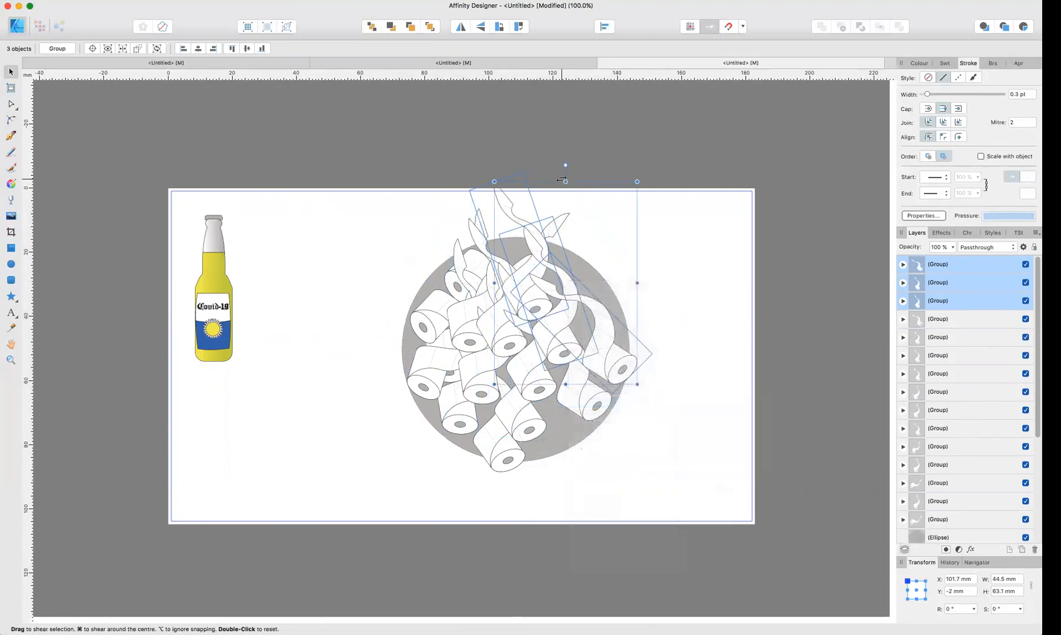
Step: Rotate the three rolls further counterclockwise, place another set of copies along the circle's right edge and deselect them
{"action": "left_click_drag", "start_coordinate": [565, 165], "coordinate": [528, 175]}
{"action": "mouse_move", "coordinate": [590, 315]}
{"action": "left_mouse_down"}
{"action": "mouse_move", "coordinate": [565, 286]}
{"action": "mouse_move", "coordinate": [634, 474]}
{"action": "mouse_move", "coordinate": [600, 449]}
{"action": "mouse_move", "coordinate": [644, 470]}
{"action": "left_mouse_up"}
{"action": "key", "text": "super+d"}
Step: Duplicate the three rolls along the circle's lower right edge, delete the two surplus copies and move one edge roll inward
{"action": "left_click", "coordinate": [644, 466]}
{"action": "key", "text": "super+d"}
{"action": "left_click", "coordinate": [644, 467]}
{"action": "left_click", "coordinate": [596, 478], "text": "shift"}
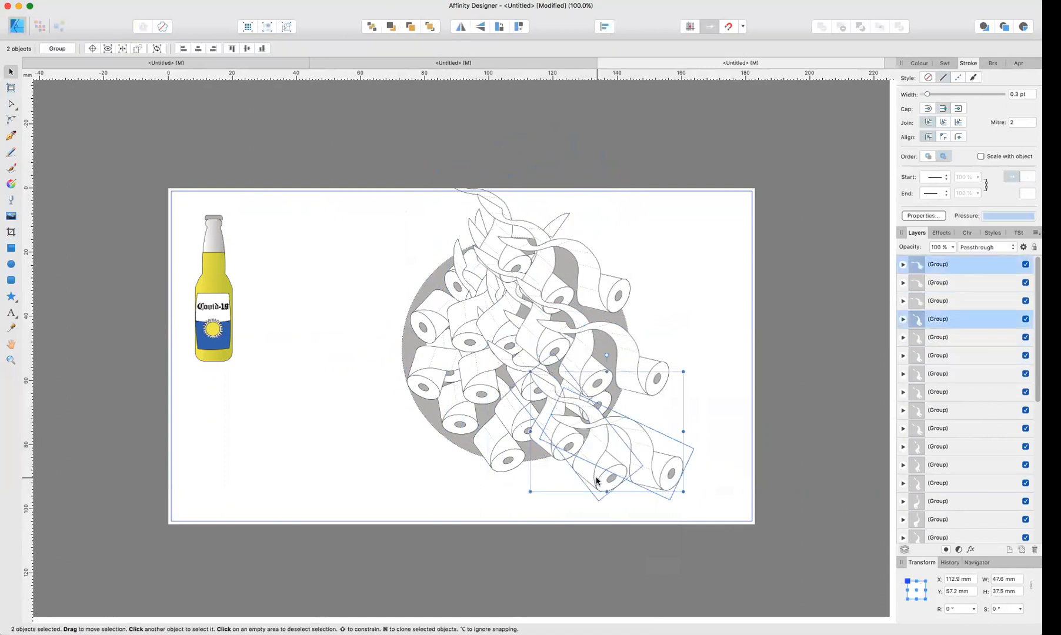
{"action": "key", "text": "Delete"}
{"action": "left_click", "coordinate": [632, 360]}
{"action": "left_click_drag", "start_coordinate": [627, 359], "coordinate": [603, 341]}
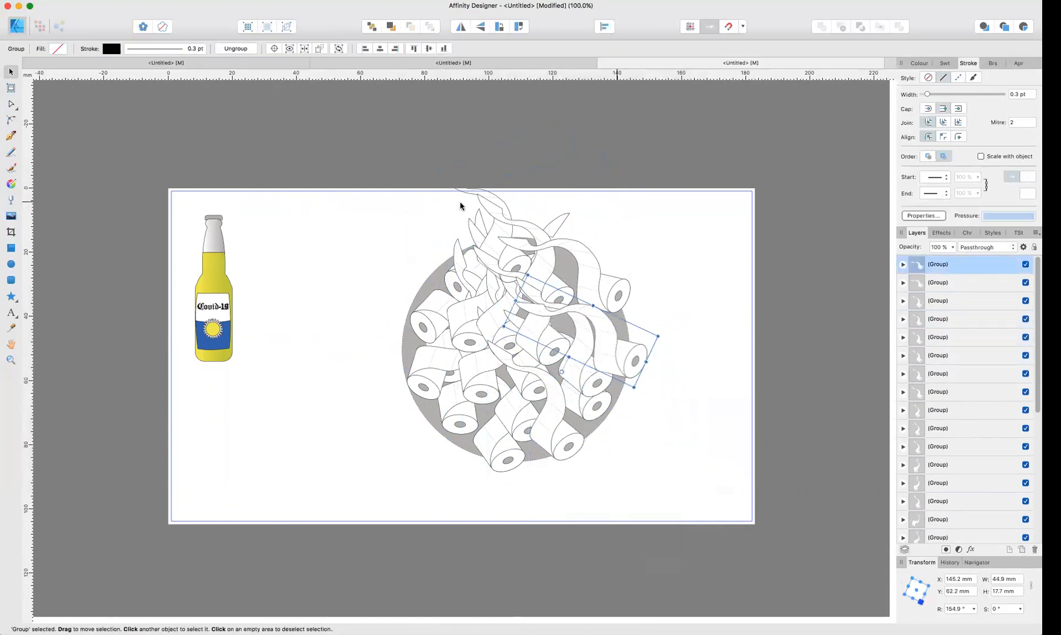
Step: Select all the rolls without the grey circle, rotate them to about -146.8° and reposition them over the circle
{"action": "left_click_drag", "start_coordinate": [404, 220], "coordinate": [684, 460]}
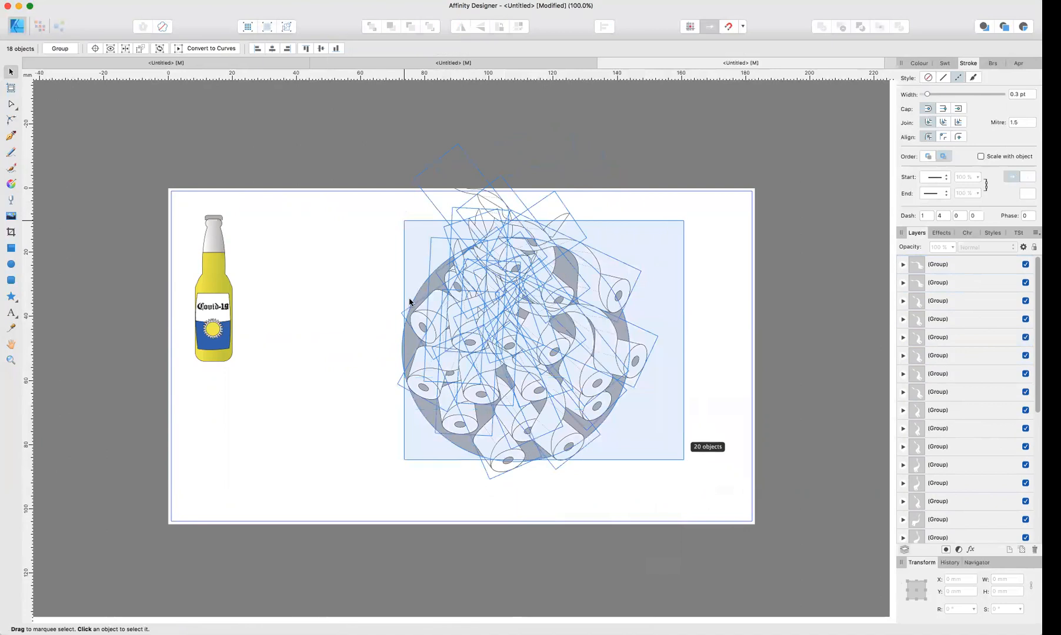
{"action": "left_click", "coordinate": [419, 291], "text": "shift"}
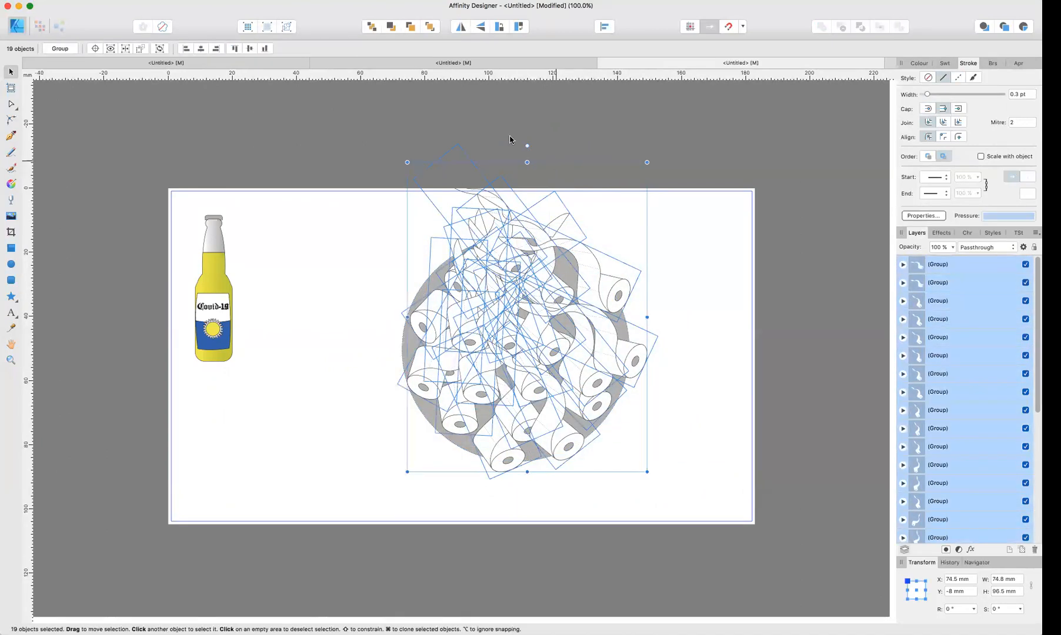
{"action": "left_click_drag", "start_coordinate": [299, 312], "coordinate": [607, 414]}
{"action": "left_click_drag", "start_coordinate": [521, 337], "coordinate": [525, 398]}
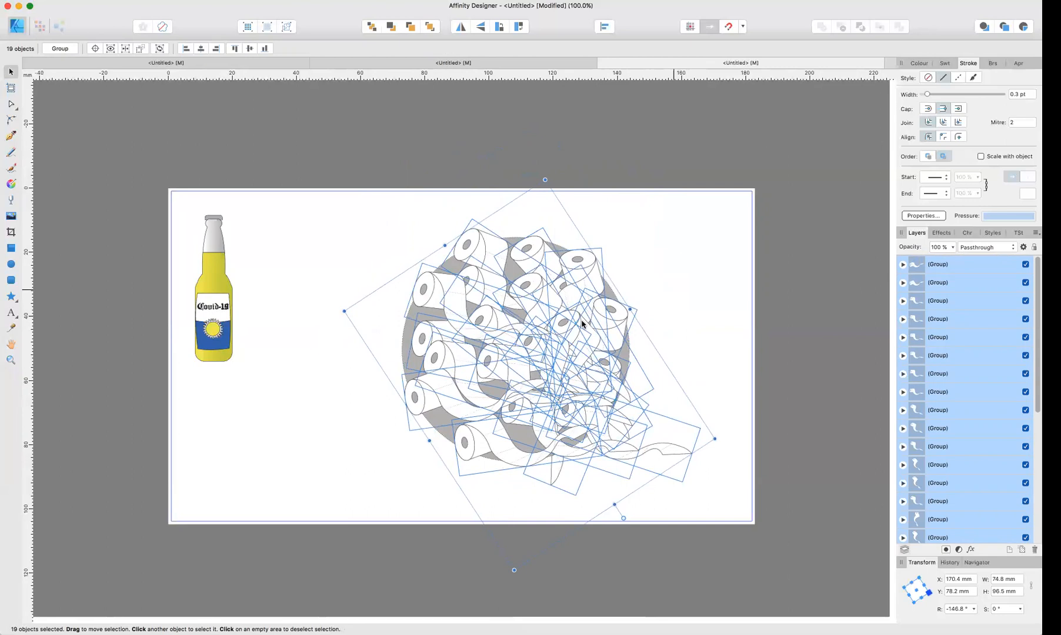
Step: Select all the rolls again, leaving out the grey circle, and group them
{"action": "left_click", "coordinate": [708, 318]}
{"action": "left_click_drag", "start_coordinate": [376, 232], "coordinate": [741, 488]}
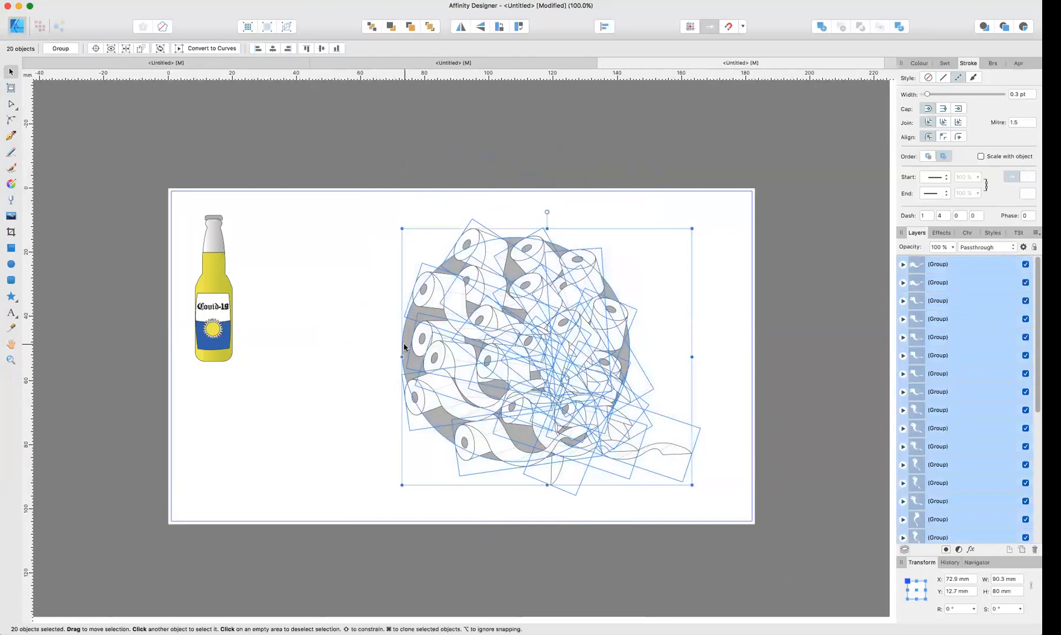
{"action": "left_click", "coordinate": [404, 347], "text": "shift"}
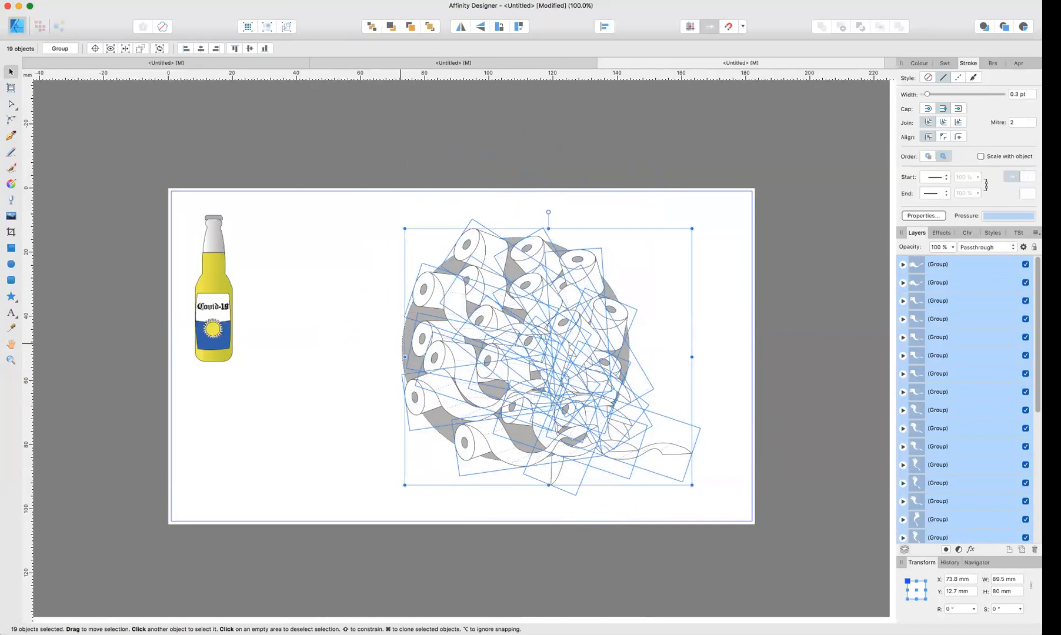
{"action": "left_click", "coordinate": [156, 0]}
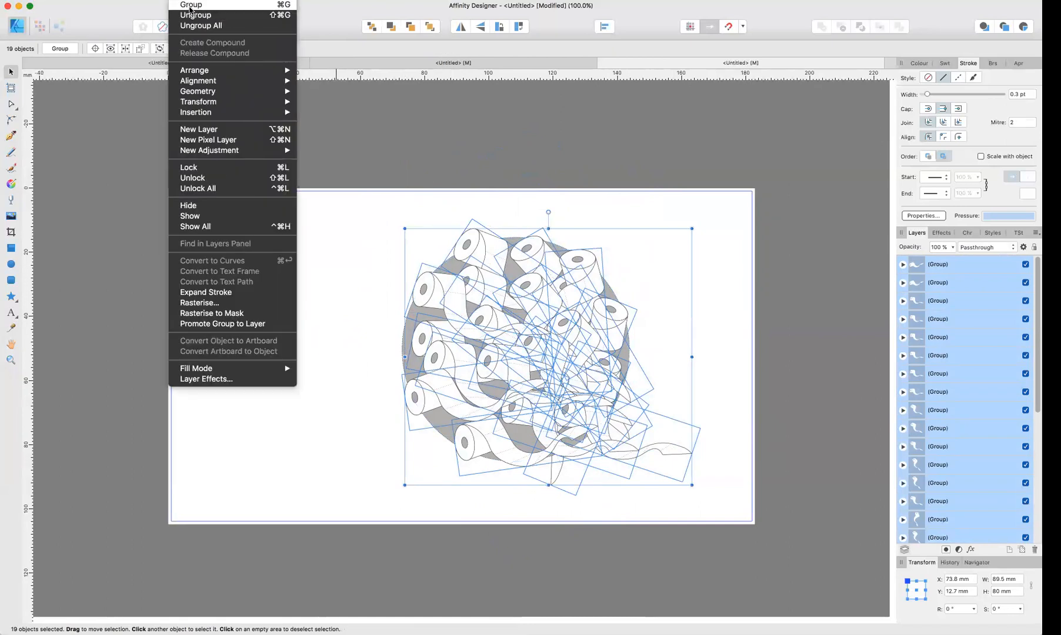
{"action": "left_click", "coordinate": [194, 6]}
Step: Clip the roll group inside the grey ellipse, scale it down to about 89.5 × 82.9 mm and adjust its position
{"action": "left_click_drag", "start_coordinate": [916, 272], "coordinate": [934, 290]}
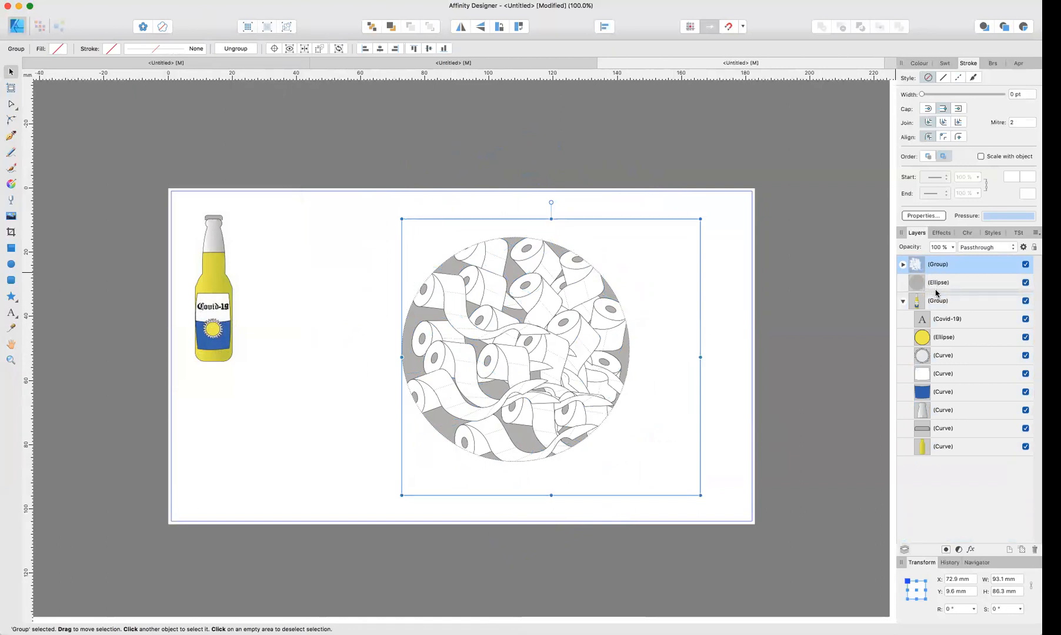
{"action": "left_click_drag", "start_coordinate": [934, 293], "coordinate": [930, 293]}
{"action": "left_click_drag", "start_coordinate": [701, 218], "coordinate": [696, 237]}
{"action": "left_click_drag", "start_coordinate": [580, 353], "coordinate": [579, 349]}
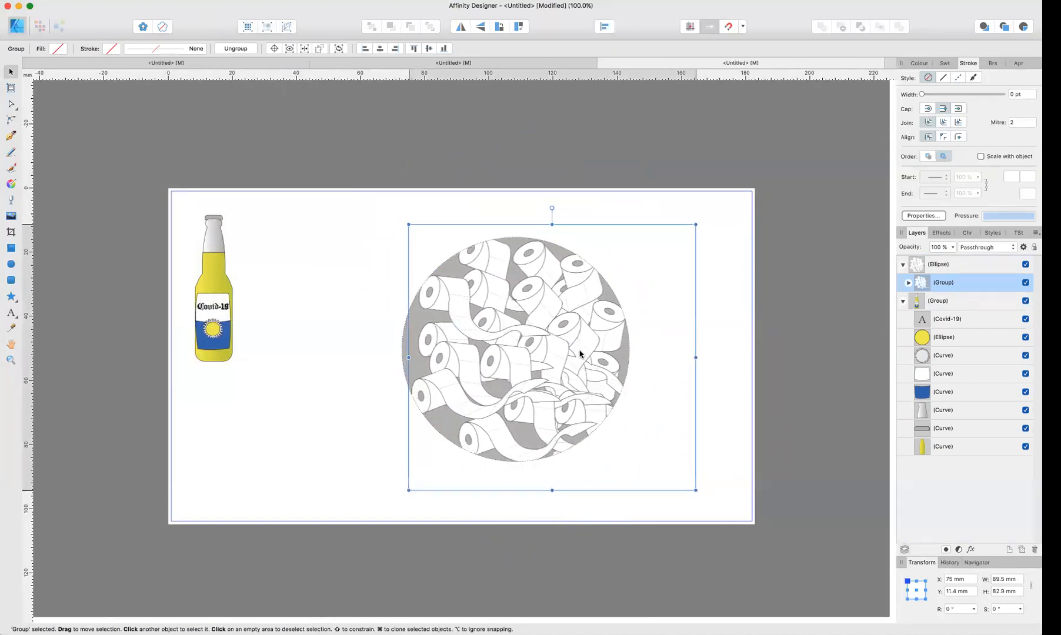
{"action": "left_click", "coordinate": [200, 218]}
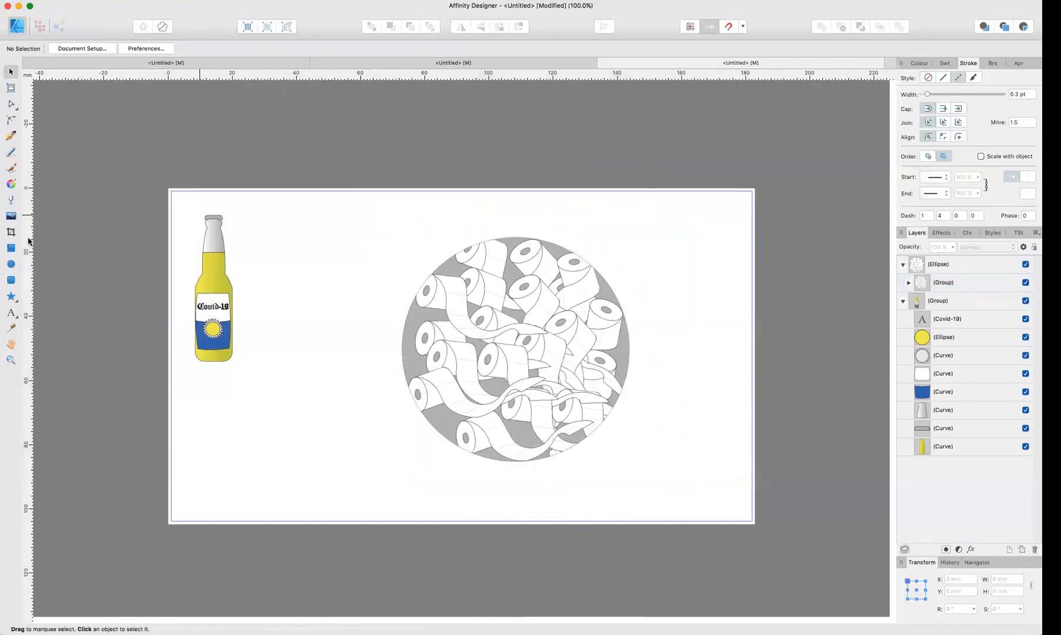
{"action": "left_click", "coordinate": [12, 266]}
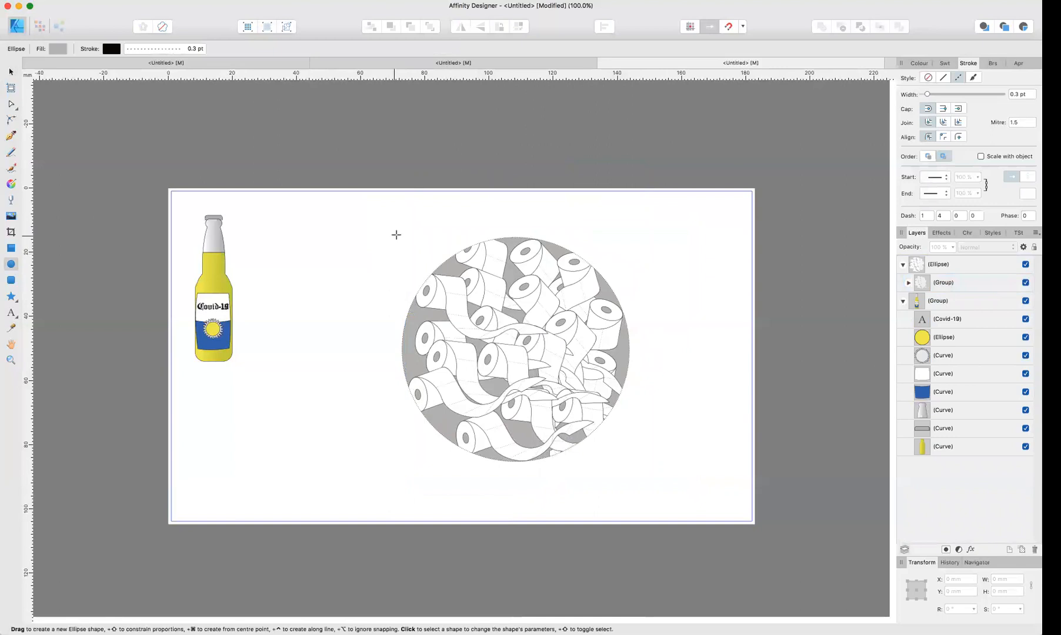
{"action": "left_click_drag", "start_coordinate": [673, 480], "coordinate": [643, 502]}
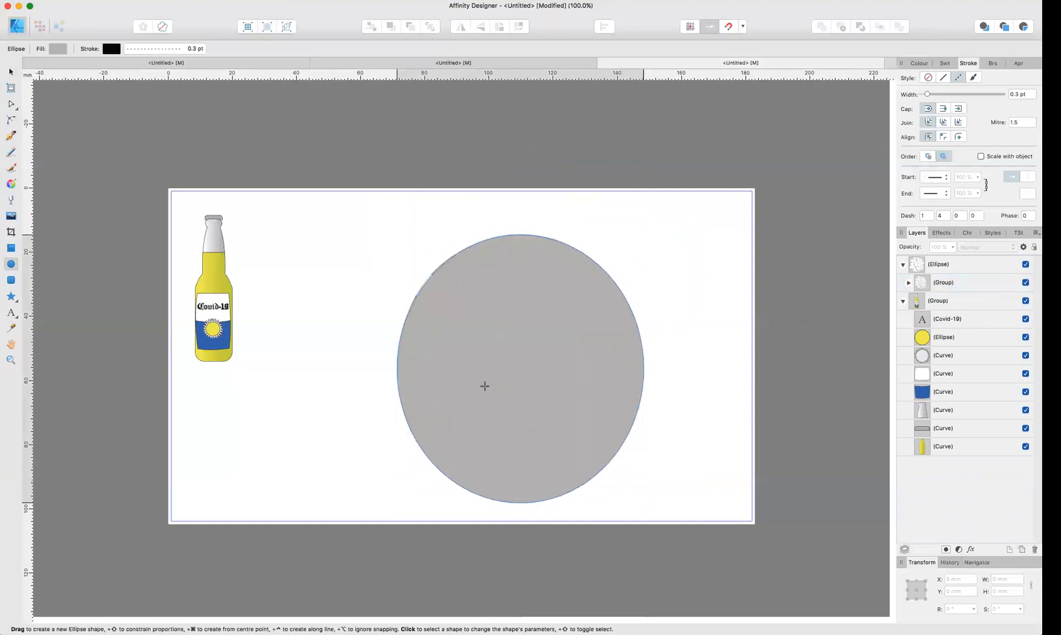
{"action": "key", "text": "super+z"}
{"action": "key", "text": "v"}
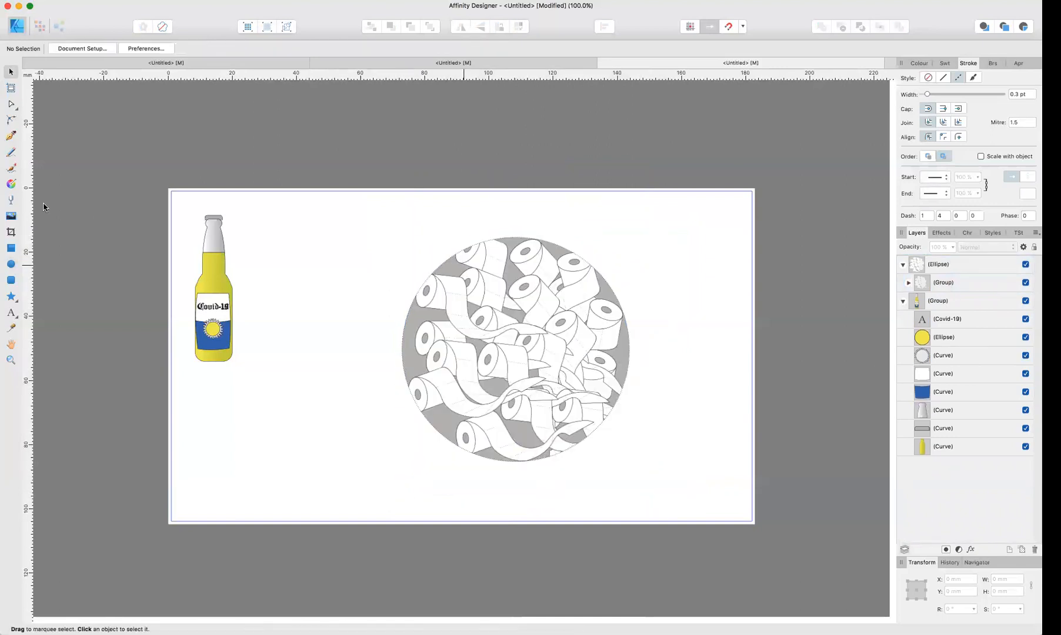
Step: Draw a circle about 75.2 mm in diameter and centre it over the clipped pile of rolls
{"action": "key", "text": "e"}
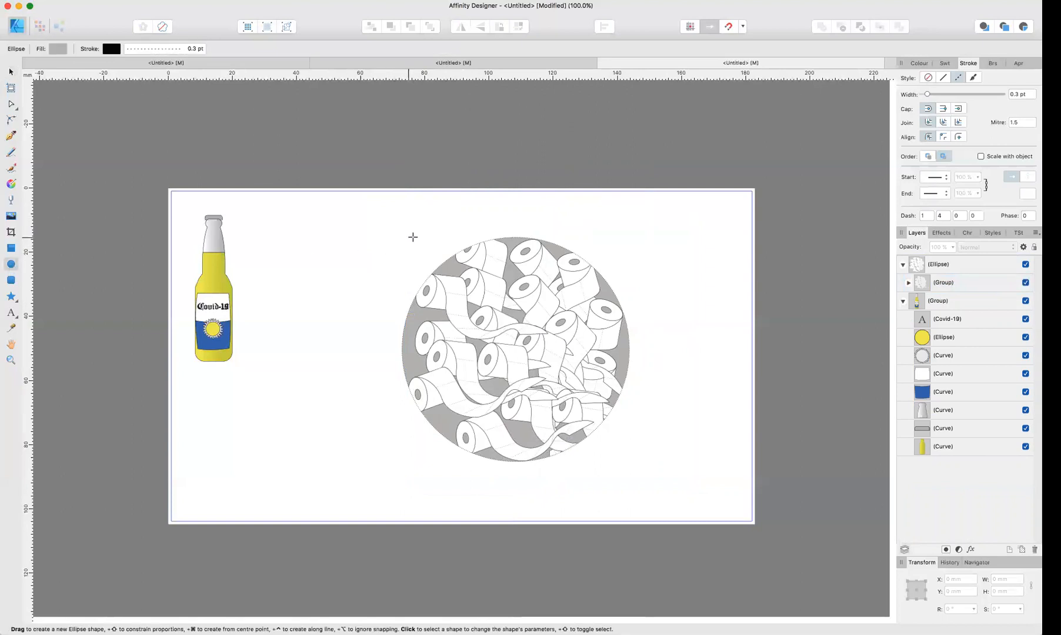
{"action": "left_click_drag", "start_coordinate": [546, 381], "coordinate": [673, 458]}
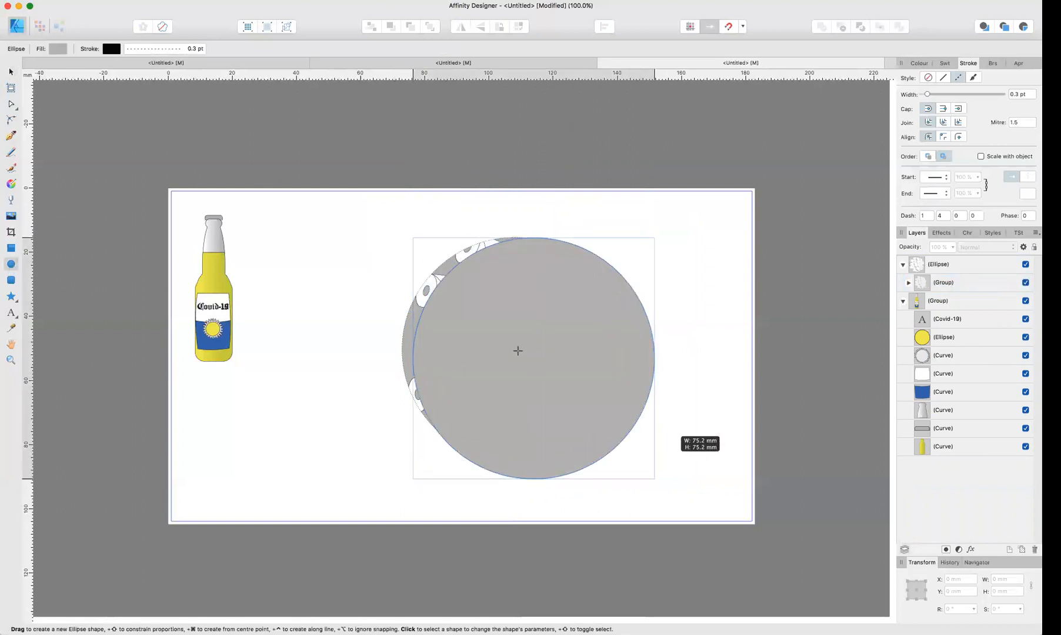
{"action": "left_click_drag", "start_coordinate": [517, 351], "coordinate": [517, 350]}
{"action": "key", "text": "v"}
{"action": "left_click_drag", "start_coordinate": [545, 376], "coordinate": [544, 375]}
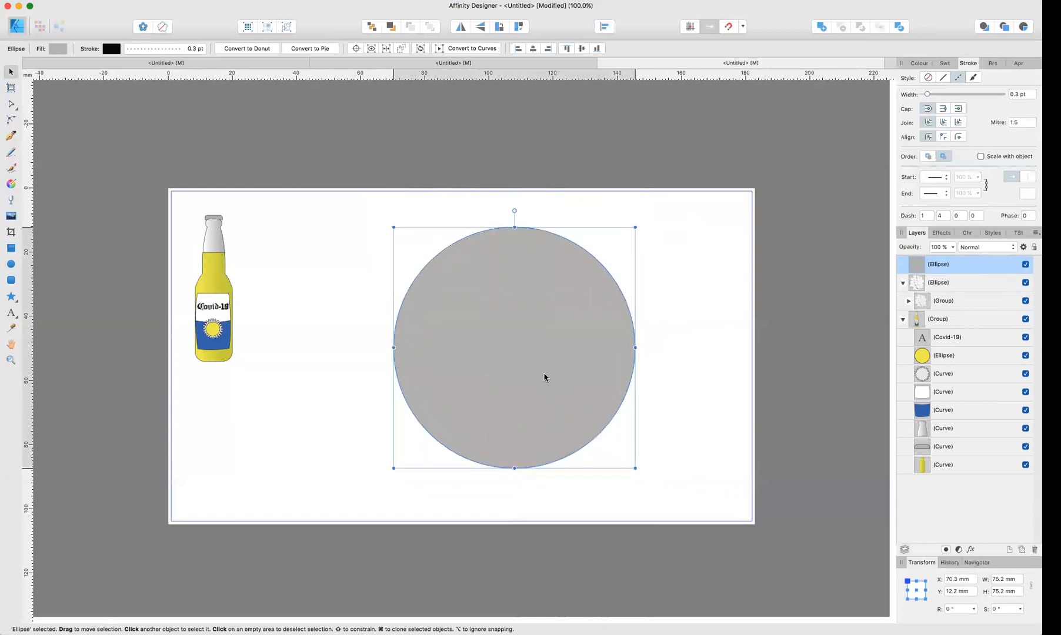
Step: Give the new circle a solid 14 pt outline, then make the outline grey and leave the circle without a fill
{"action": "left_click", "coordinate": [943, 78]}
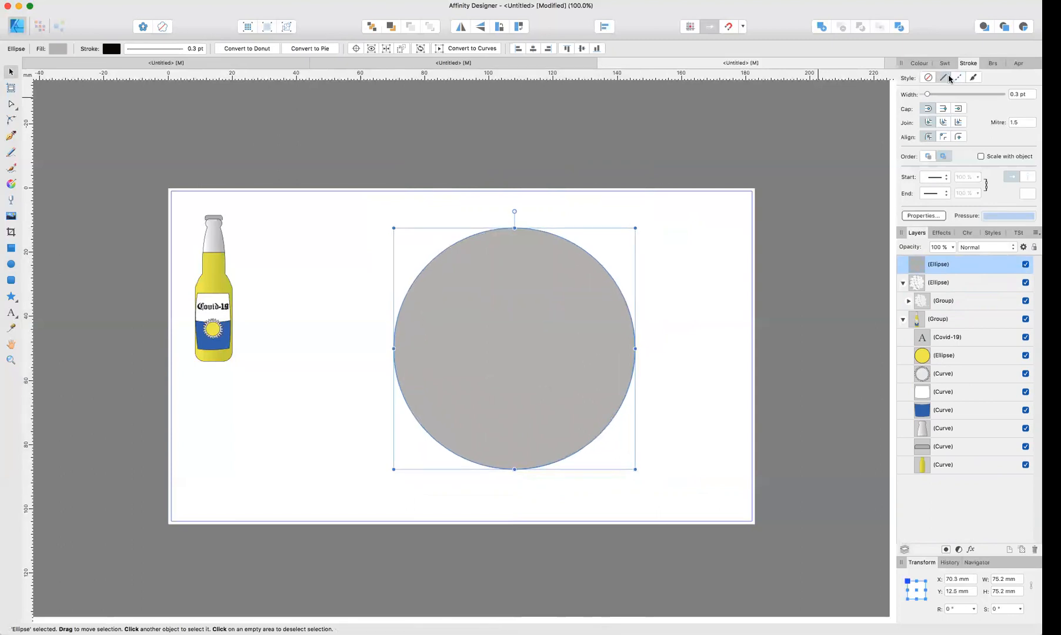
{"action": "left_click_drag", "start_coordinate": [926, 96], "coordinate": [960, 94]}
{"action": "left_click", "coordinate": [918, 63]}
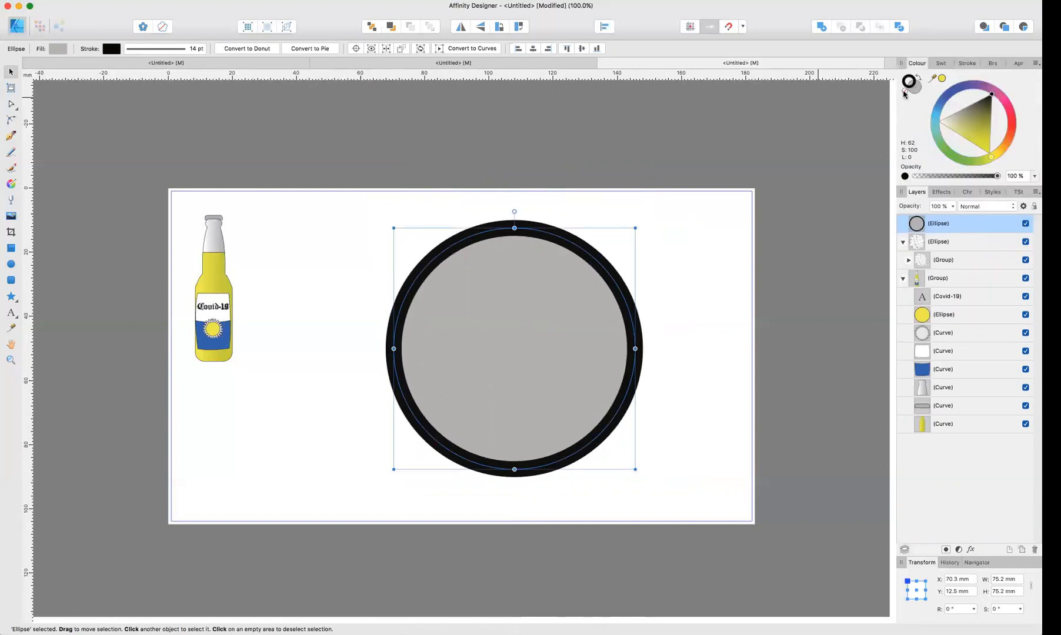
{"action": "left_click", "coordinate": [904, 93]}
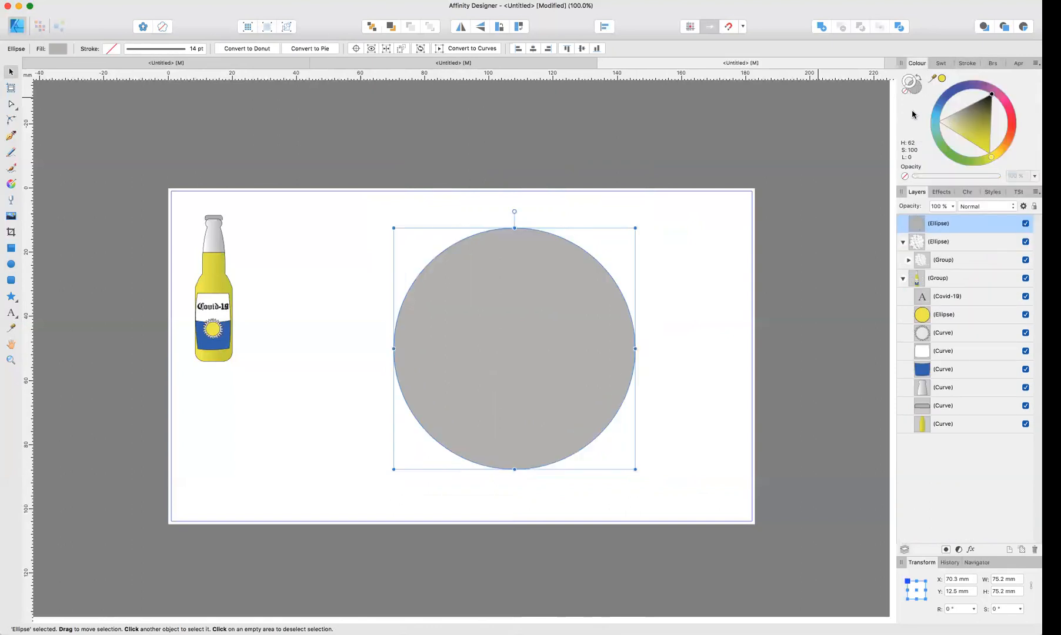
{"action": "left_click", "coordinate": [921, 80]}
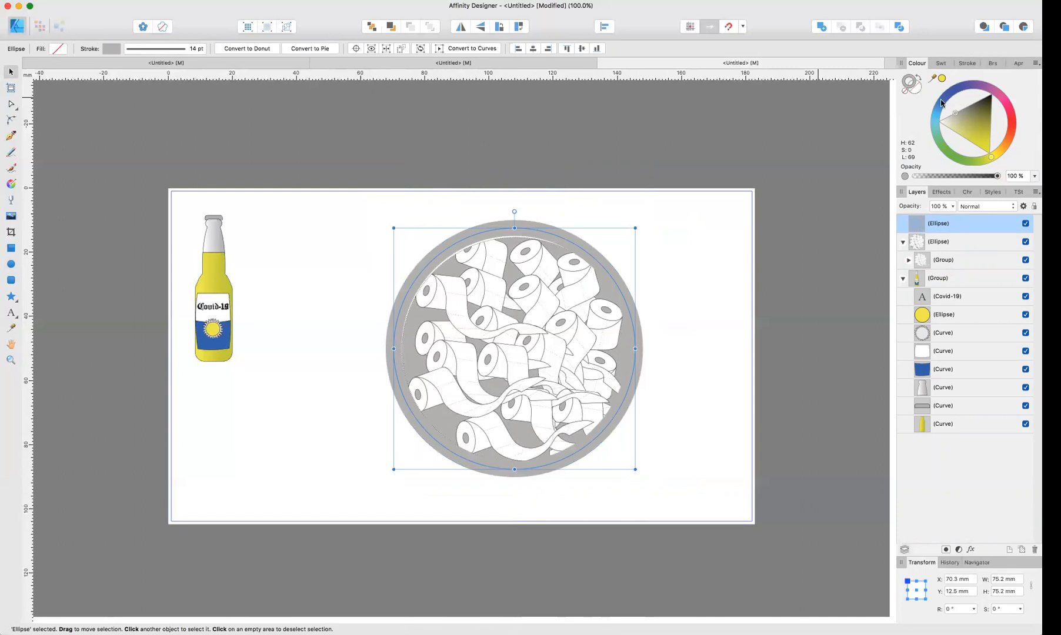
Step: Colour the ring's outline light blue (H 183, S 100, L 50) and nudge the ring to align around the rolls
{"action": "left_click", "coordinate": [942, 122]}
{"action": "left_click", "coordinate": [935, 118]}
{"action": "mouse_move", "coordinate": [935, 118]}
{"action": "left_mouse_down"}
{"action": "mouse_move", "coordinate": [944, 155]}
{"action": "mouse_move", "coordinate": [924, 135]}
{"action": "mouse_move", "coordinate": [955, 152]}
{"action": "left_mouse_up"}
{"action": "key", "text": "m"}
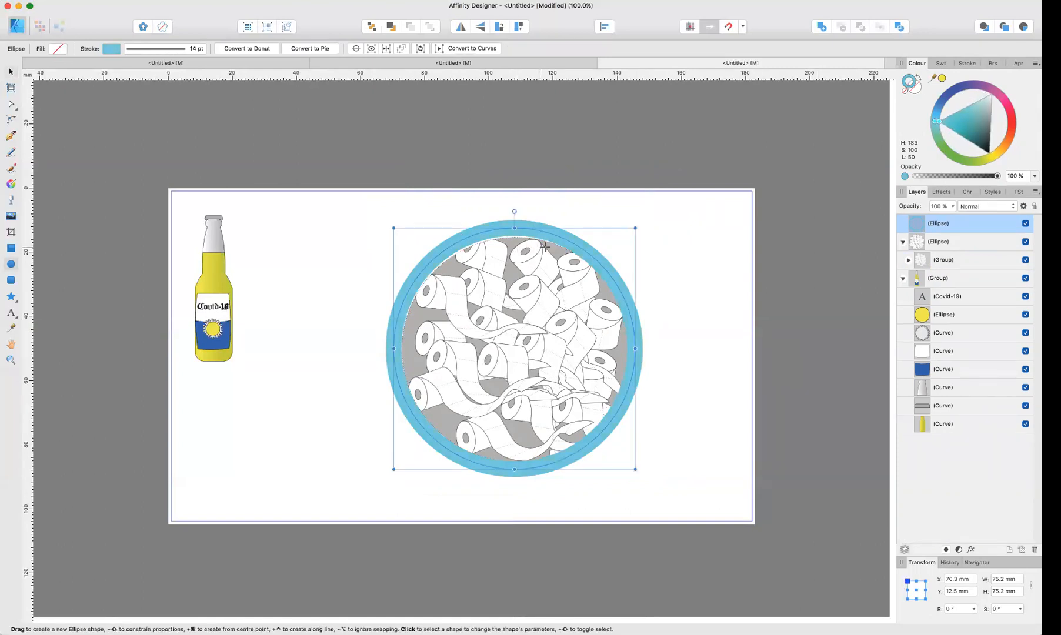
{"action": "key", "text": "v"}
{"action": "left_click_drag", "start_coordinate": [572, 242], "coordinate": [567, 237]}
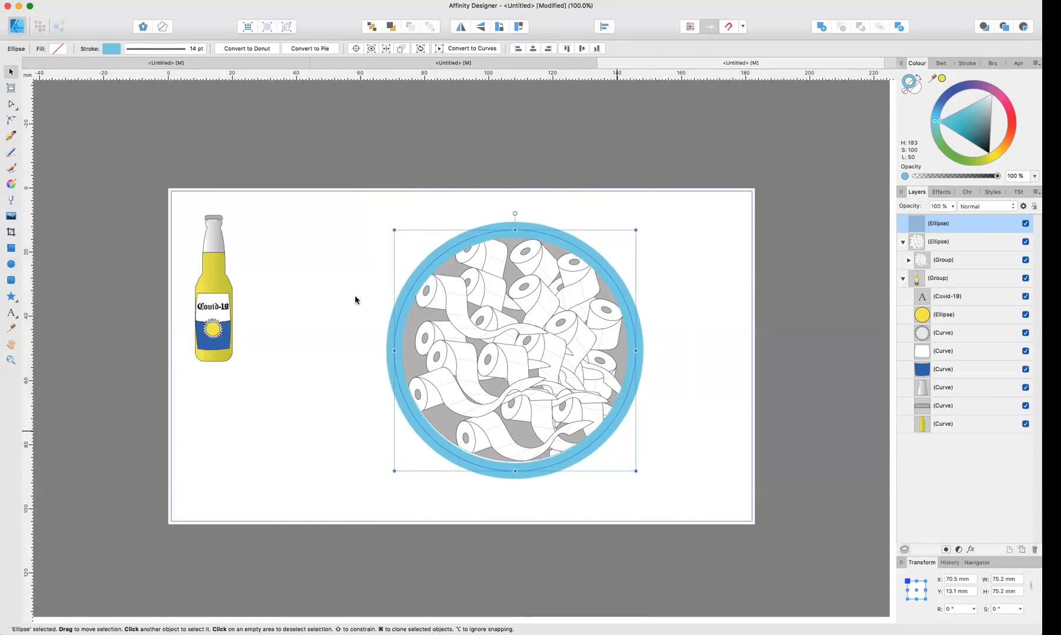
{"action": "left_click", "coordinate": [331, 266]}
Step: Shrink the bottle group to about 8.4 × 38.3 mm, place it over the top of the blue ring and bring it to the front
{"action": "left_click", "coordinate": [209, 338]}
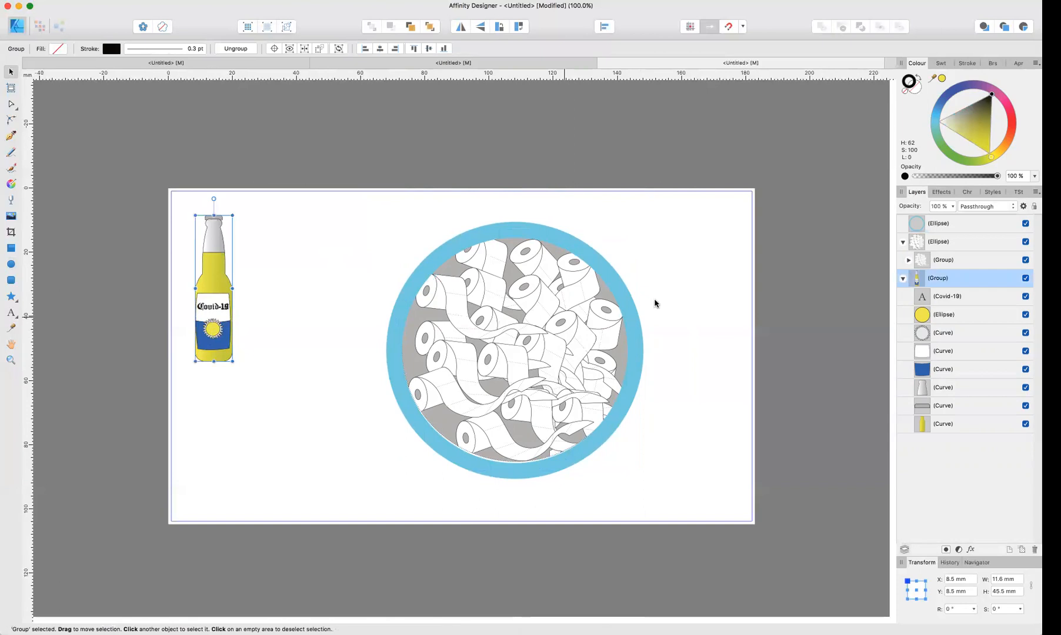
{"action": "left_click", "coordinate": [903, 280]}
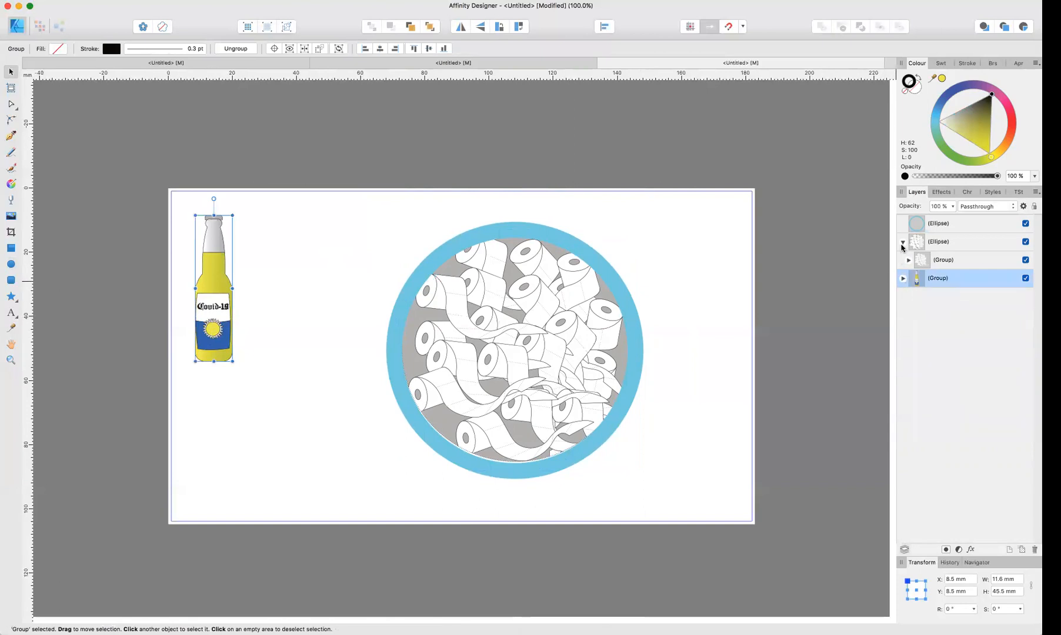
{"action": "left_click", "coordinate": [902, 242]}
{"action": "left_click_drag", "start_coordinate": [223, 322], "coordinate": [315, 334]}
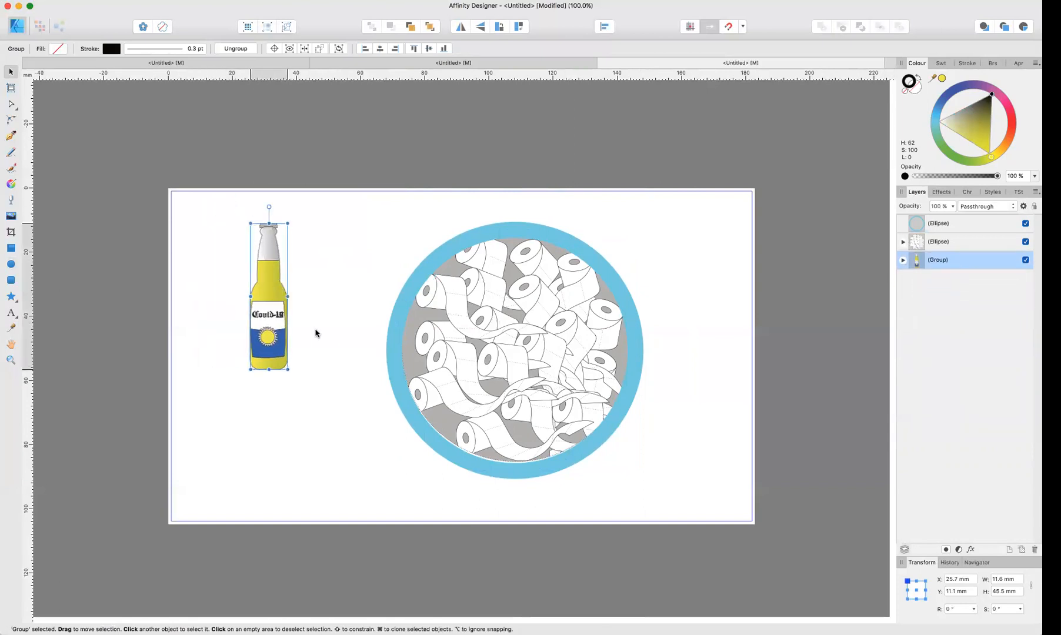
{"action": "left_click_drag", "start_coordinate": [287, 223], "coordinate": [278, 248]}
{"action": "left_click_drag", "start_coordinate": [265, 347], "coordinate": [516, 229]}
{"action": "right_click", "coordinate": [517, 202]}
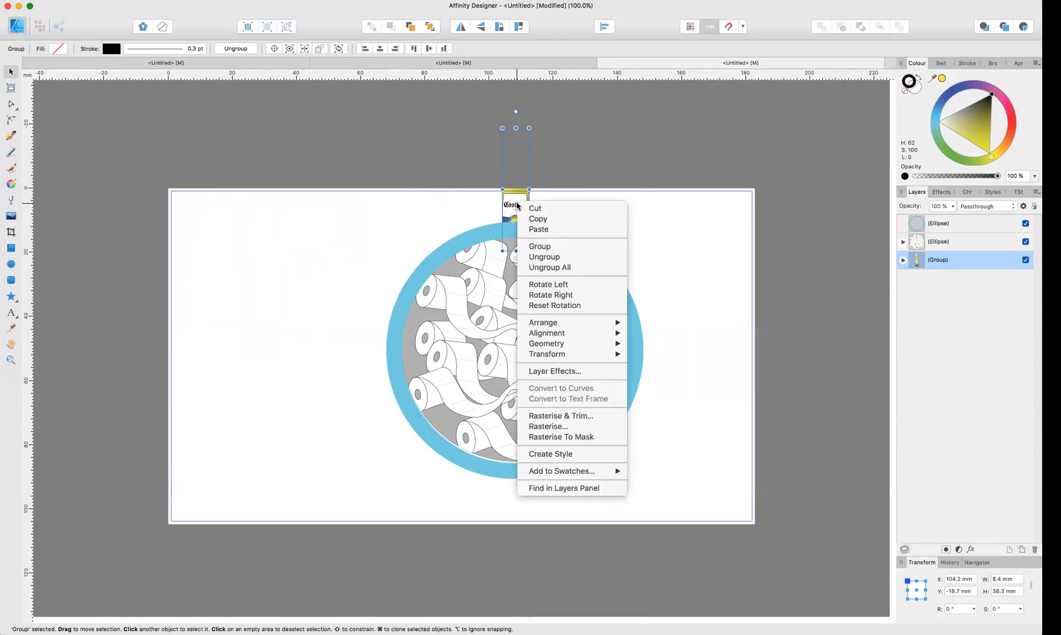
{"action": "mouse_move", "coordinate": [566, 324]}
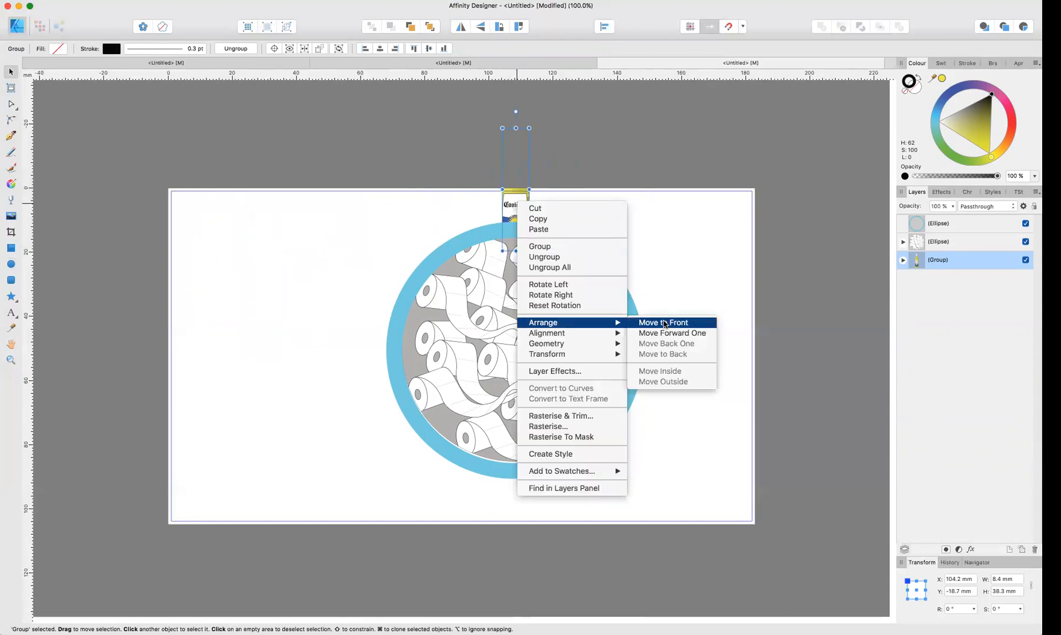
{"action": "left_click", "coordinate": [664, 324]}
Step: Select all the artwork, turn on stroke scaling with the object, shrink it to about 52.4 × 74.5 mm and reposition it on the page
{"action": "key", "text": "super+a"}
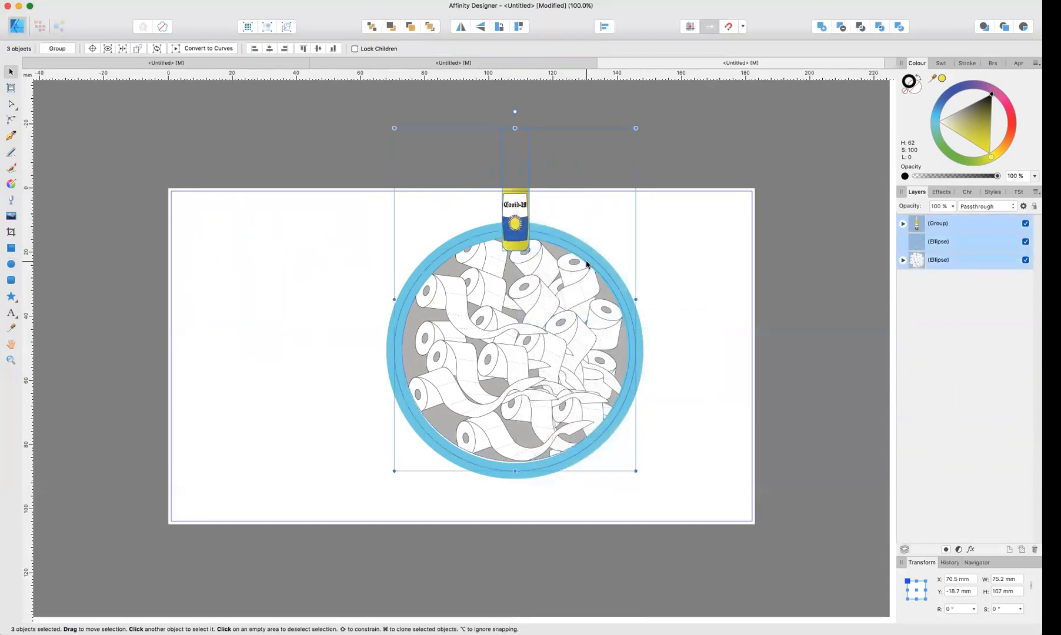
{"action": "left_click_drag", "start_coordinate": [532, 269], "coordinate": [478, 291]}
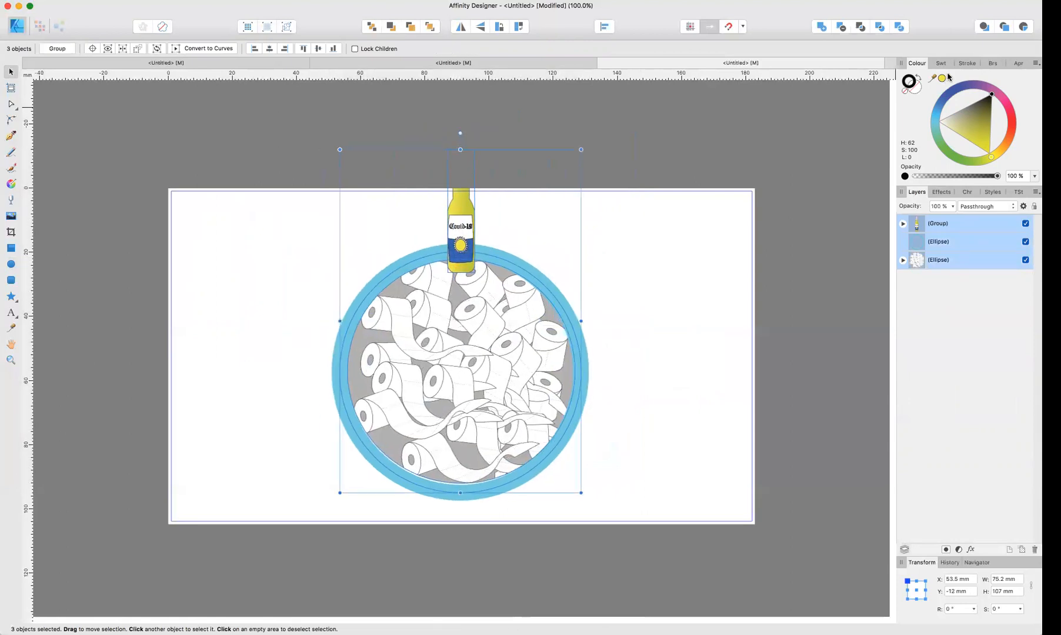
{"action": "left_click", "coordinate": [969, 62]}
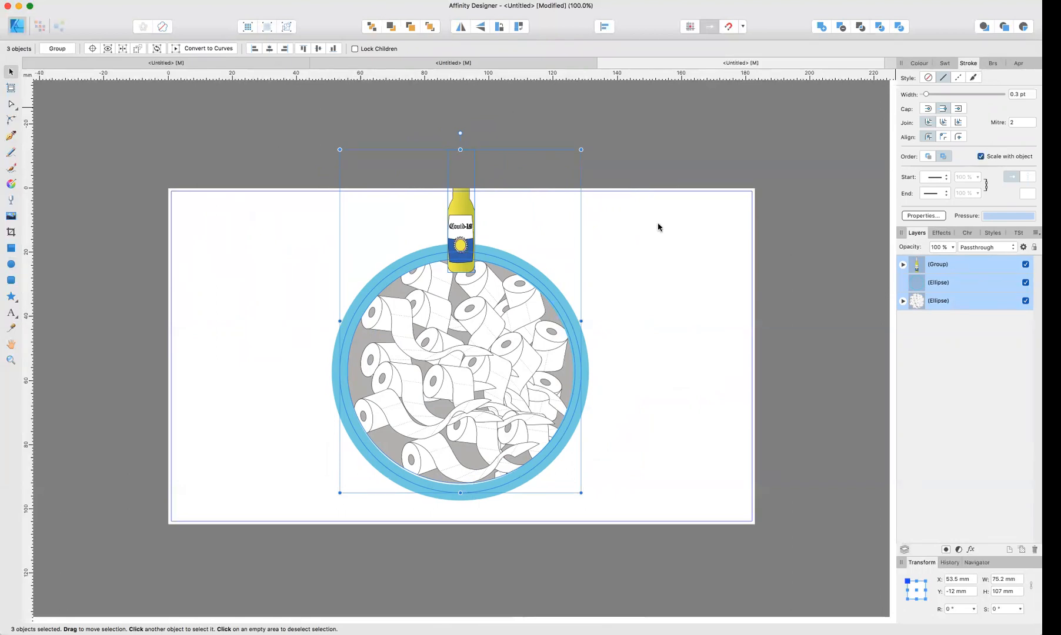
{"action": "left_click_drag", "start_coordinate": [580, 150], "coordinate": [525, 228]}
{"action": "left_click_drag", "start_coordinate": [440, 389], "coordinate": [465, 363]}
{"action": "left_click_drag", "start_coordinate": [550, 204], "coordinate": [526, 225]}
{"action": "left_click_drag", "start_coordinate": [450, 398], "coordinate": [466, 383]}
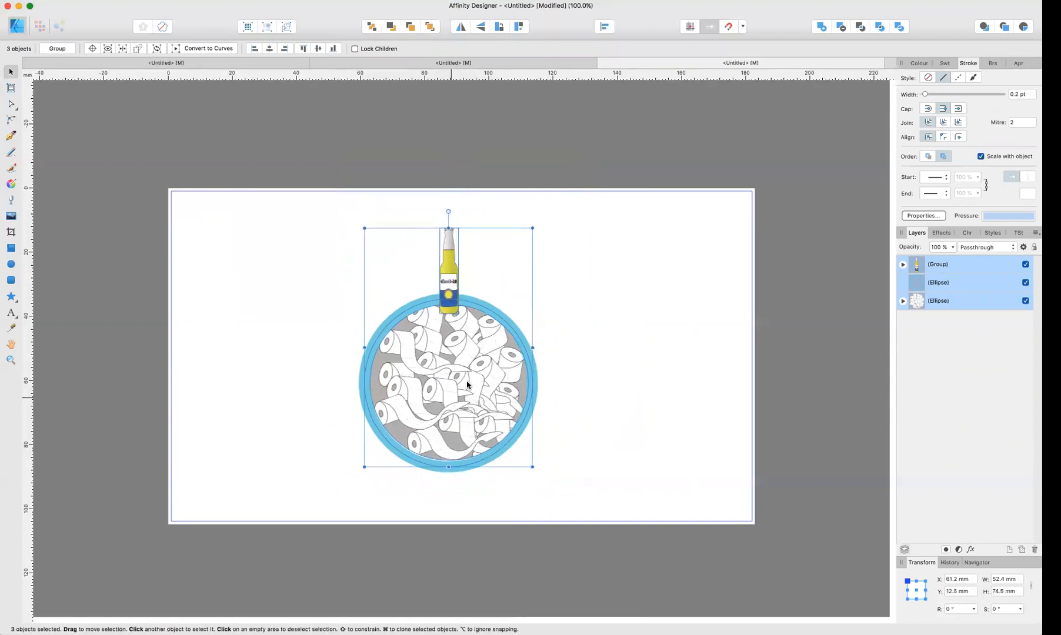
{"action": "left_click", "coordinate": [628, 367]}
Step: Duplicate the bottle beside the original and rotate the copy to about -15.2°
{"action": "key", "text": "super+equal"}
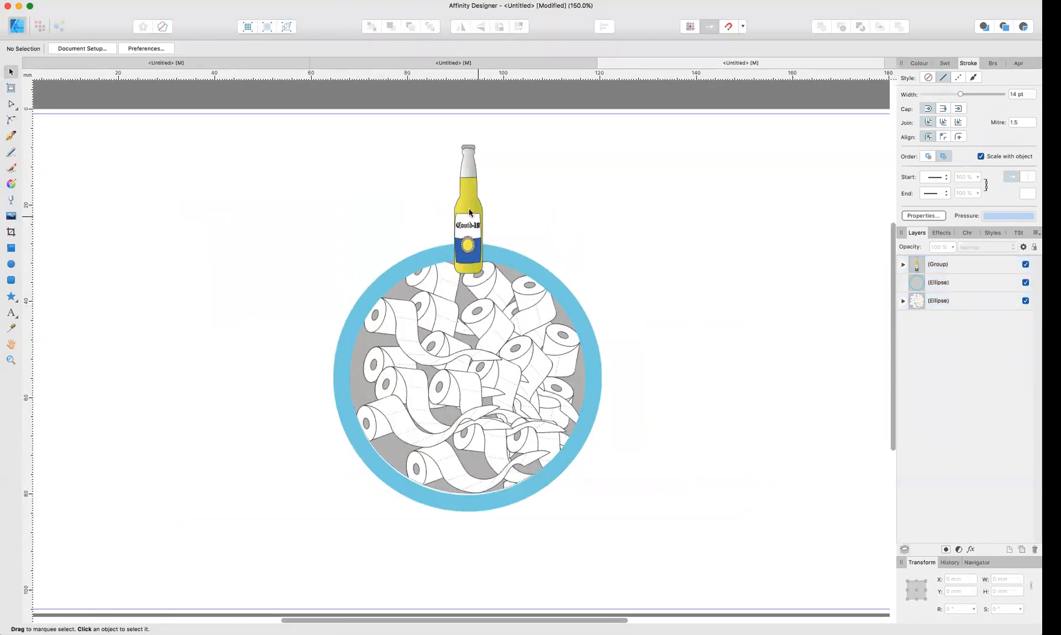
{"action": "left_click_drag", "start_coordinate": [468, 216], "coordinate": [510, 217]}
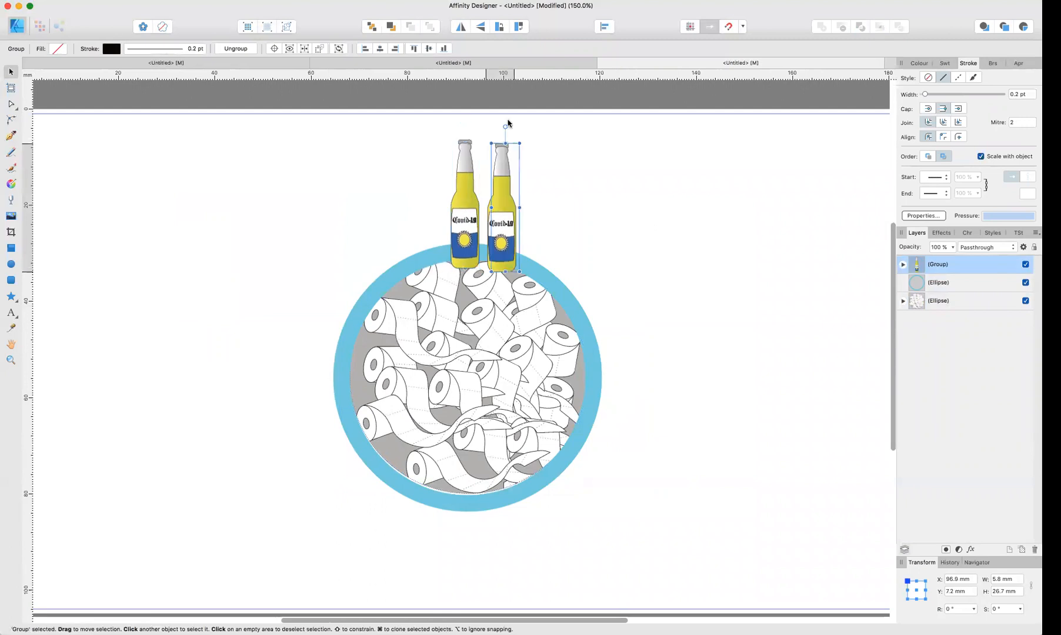
{"action": "left_click_drag", "start_coordinate": [507, 125], "coordinate": [533, 132]}
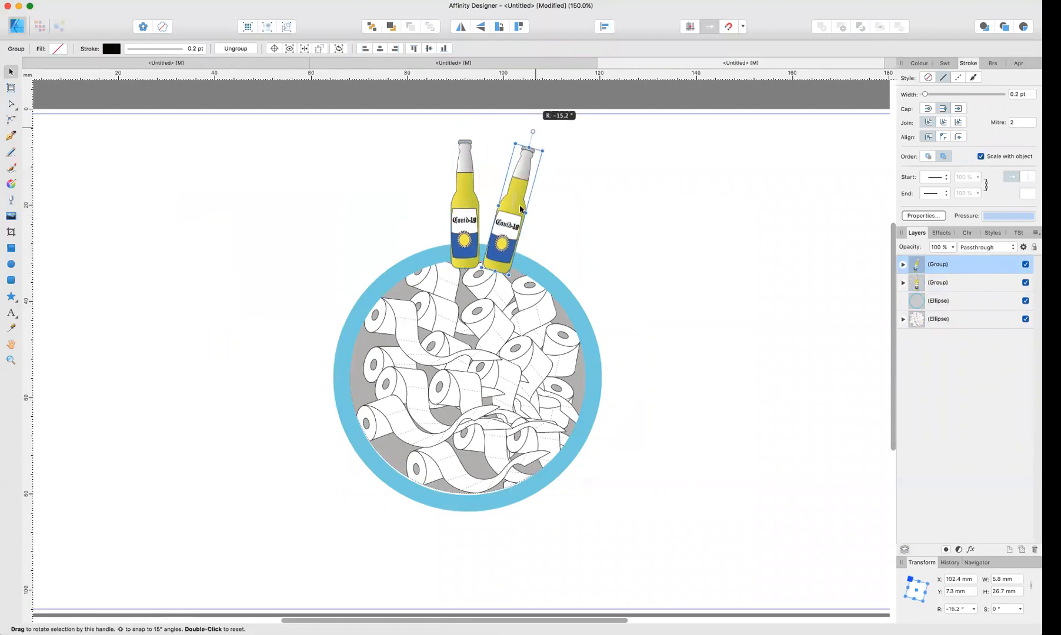
Step: Seat the tilted bottle on the ring, duplicate both bottles and rotate the copied pair into place along the ring's upper-right arc
{"action": "left_click_drag", "start_coordinate": [522, 234], "coordinate": [534, 239]}
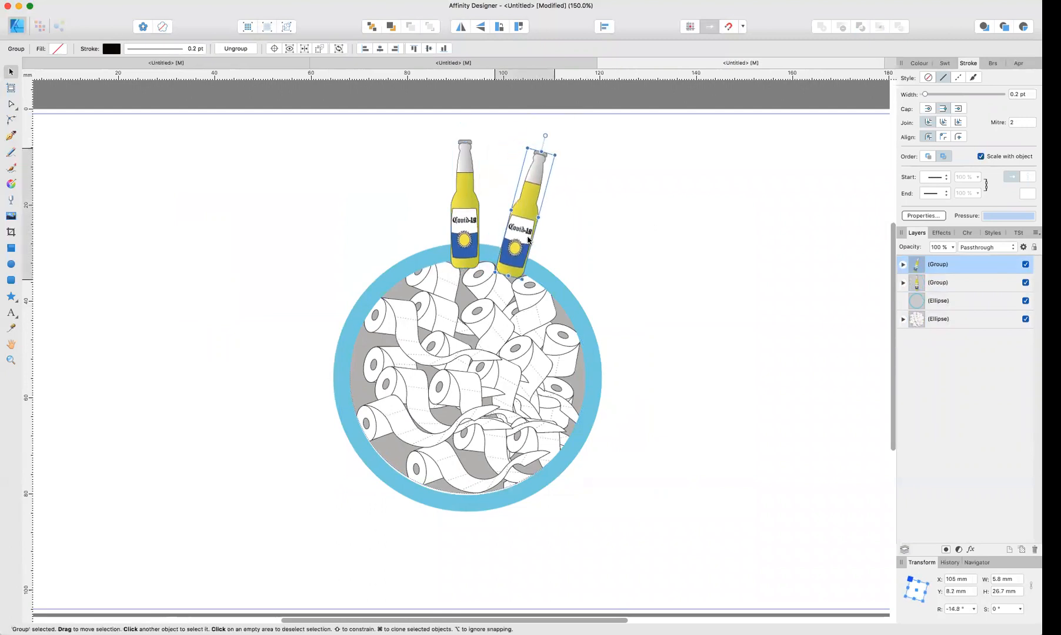
{"action": "left_click", "coordinate": [457, 207], "text": "shift"}
{"action": "mouse_move", "coordinate": [457, 207]}
{"action": "left_mouse_down"}
{"action": "mouse_move", "coordinate": [557, 213]}
{"action": "mouse_move", "coordinate": [568, 251]}
{"action": "left_mouse_up"}
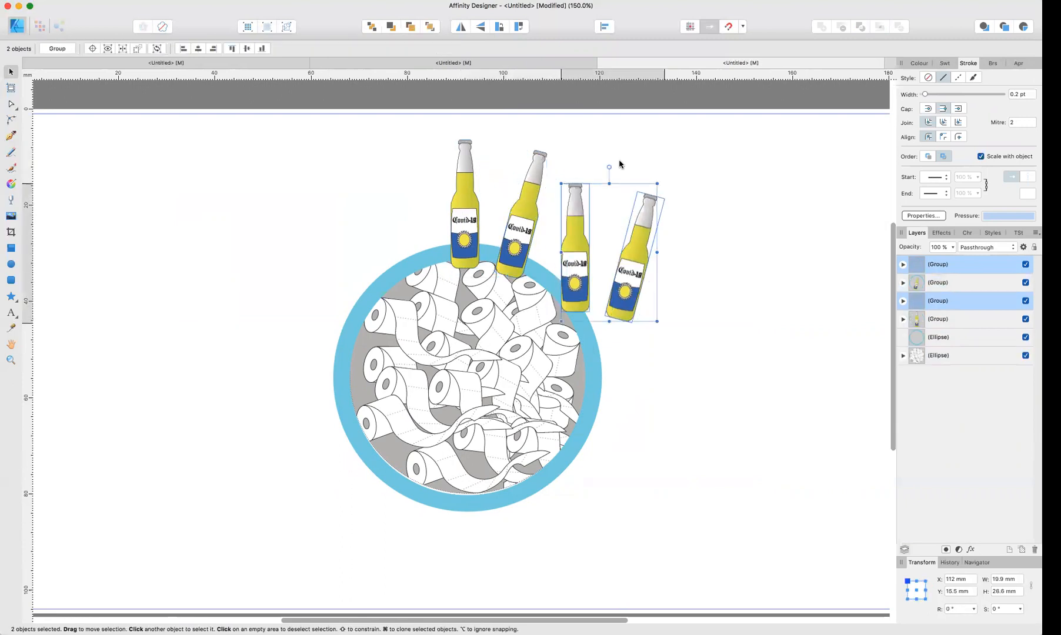
{"action": "left_click", "coordinate": [611, 171]}
{"action": "left_click_drag", "start_coordinate": [662, 248], "coordinate": [665, 188]}
Step: Duplicate the four bottles as a set and rotate the copies to about -88.9° along the ring's lower-right arc
{"action": "mouse_move", "coordinate": [594, 224]}
{"action": "left_mouse_down"}
{"action": "mouse_move", "coordinate": [591, 242]}
{"action": "mouse_move", "coordinate": [719, 370]}
{"action": "left_mouse_up"}
{"action": "left_click", "coordinate": [476, 224], "text": "shift"}
{"action": "left_click", "coordinate": [527, 227], "text": "shift"}
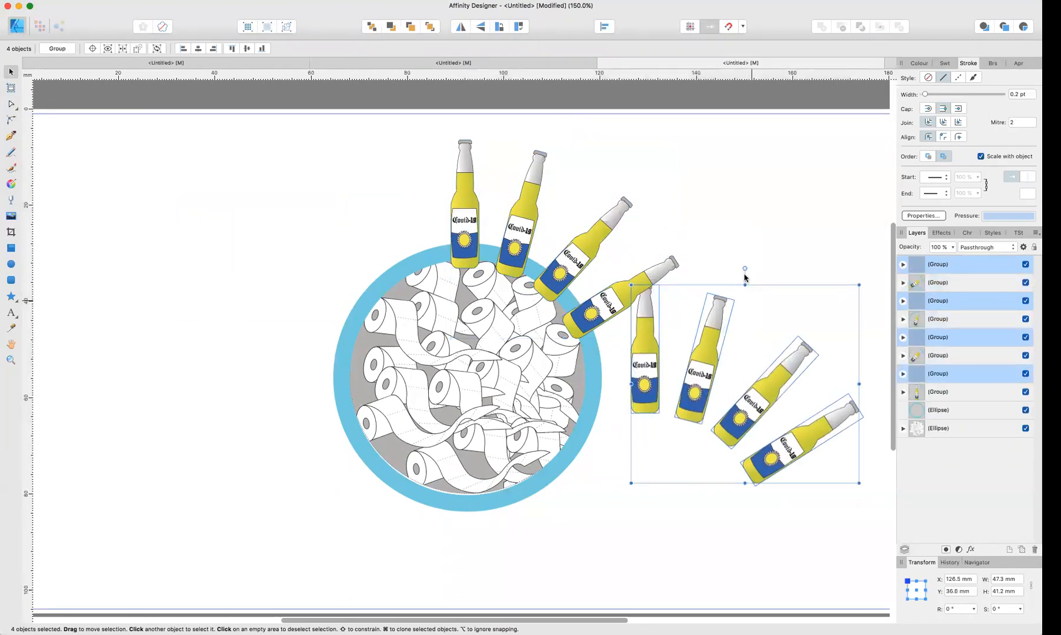
{"action": "mouse_move", "coordinate": [745, 268]}
{"action": "left_mouse_down"}
{"action": "mouse_move", "coordinate": [770, 363]}
{"action": "mouse_move", "coordinate": [722, 336]}
{"action": "mouse_move", "coordinate": [596, 425]}
{"action": "left_mouse_up"}
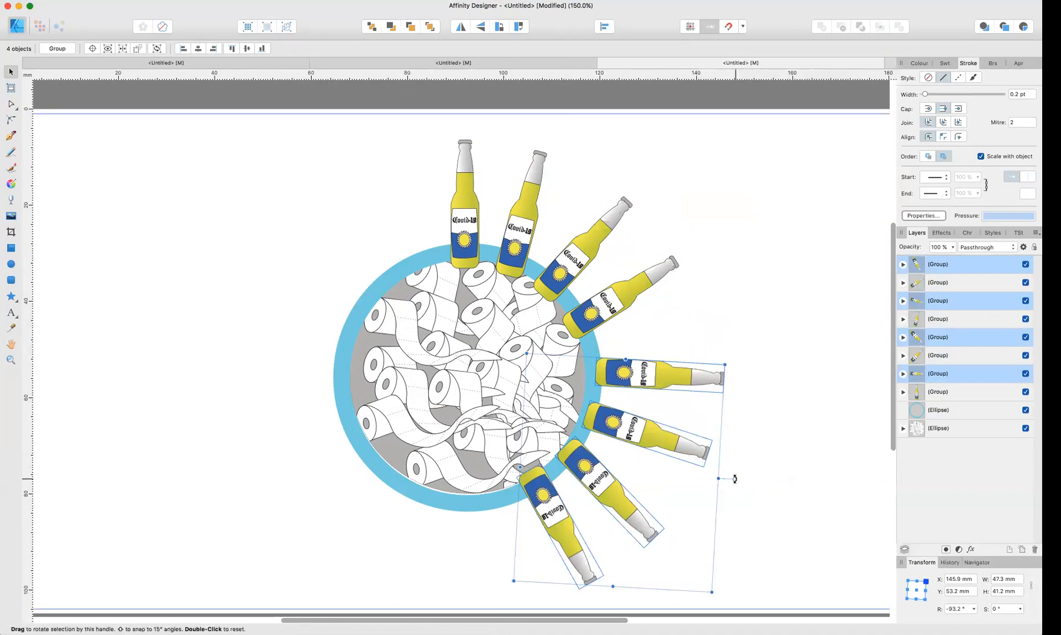
{"action": "left_click_drag", "start_coordinate": [734, 461], "coordinate": [735, 458]}
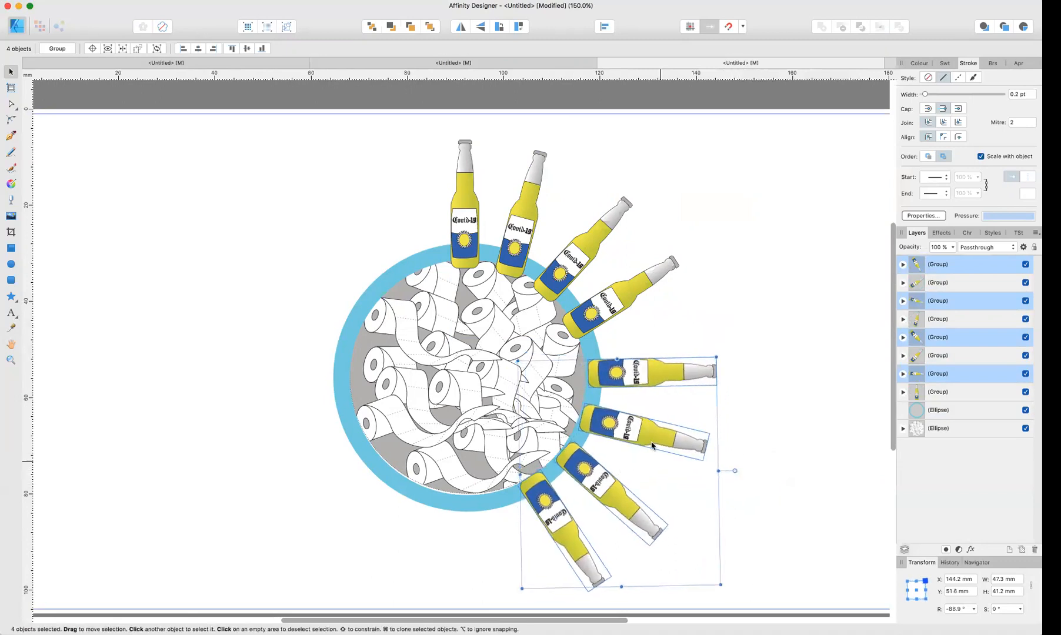
Step: Duplicate the four lower-right bottles, rotate the copies to about -92.1° and place them along the ring's lower-left arc
{"action": "mouse_move", "coordinate": [636, 440]}
{"action": "left_mouse_down"}
{"action": "mouse_move", "coordinate": [503, 460]}
{"action": "mouse_move", "coordinate": [326, 459]}
{"action": "left_mouse_up"}
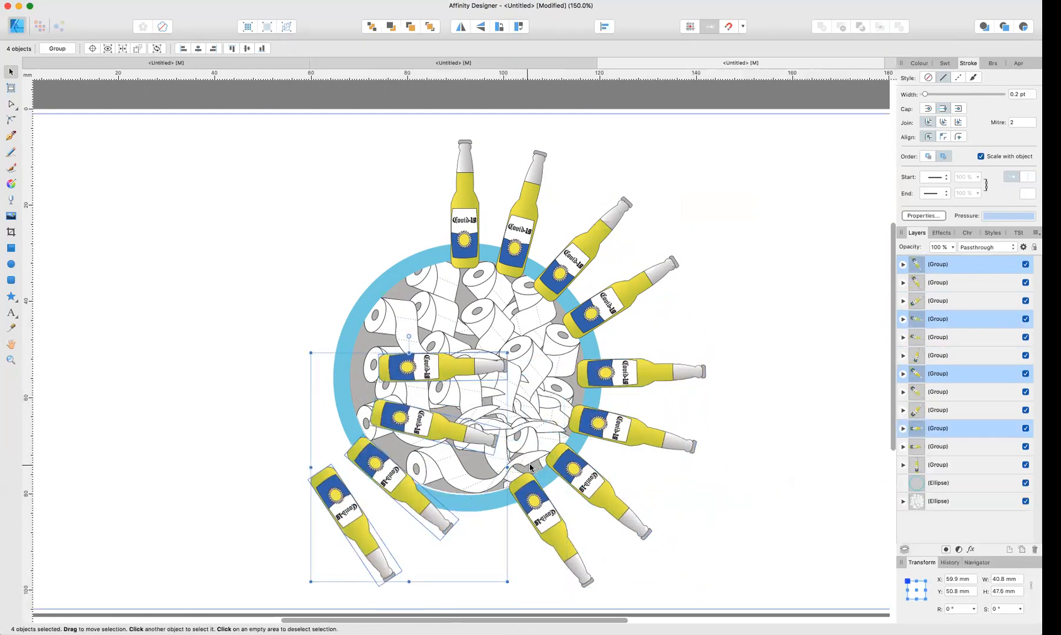
{"action": "left_click_drag", "start_coordinate": [409, 336], "coordinate": [557, 473]}
{"action": "left_click_drag", "start_coordinate": [447, 470], "coordinate": [422, 505]}
Step: Duplicate the four lower-left bottles and rotate the copies to about -84.3° to fill the ring's upper-left arc
{"action": "key", "text": "super+v"}
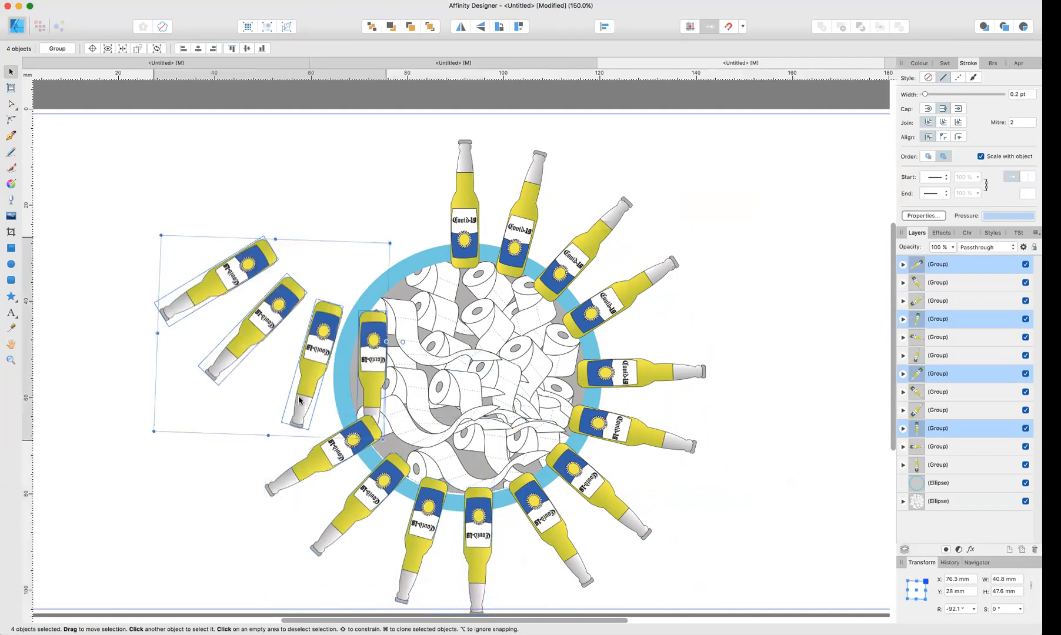
{"action": "left_click_drag", "start_coordinate": [272, 222], "coordinate": [434, 293]}
{"action": "left_click_drag", "start_coordinate": [364, 293], "coordinate": [432, 290]}
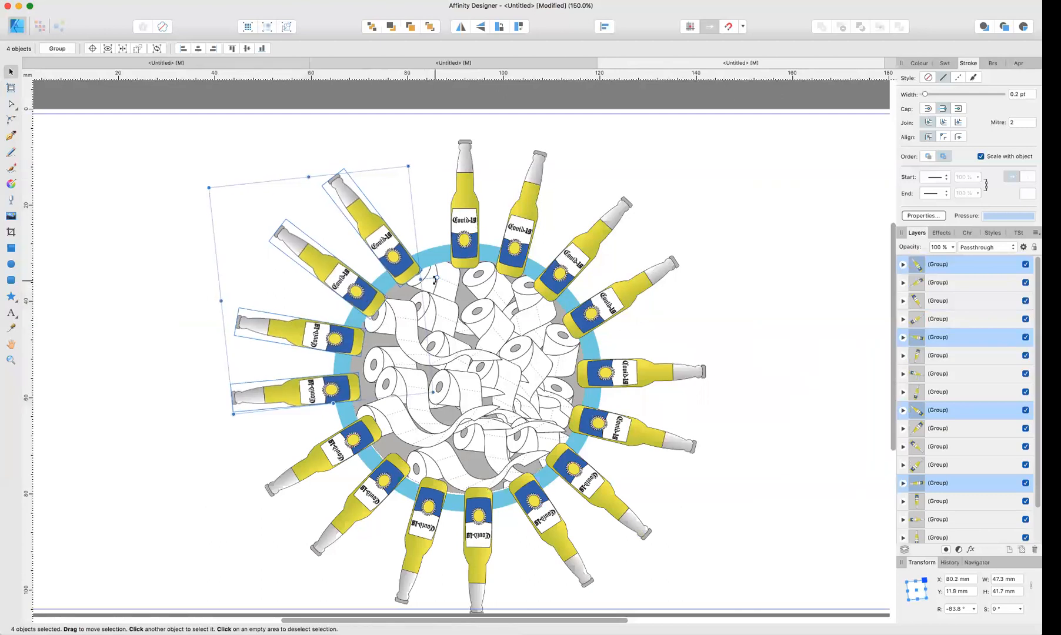
{"action": "left_click_drag", "start_coordinate": [436, 278], "coordinate": [436, 278]}
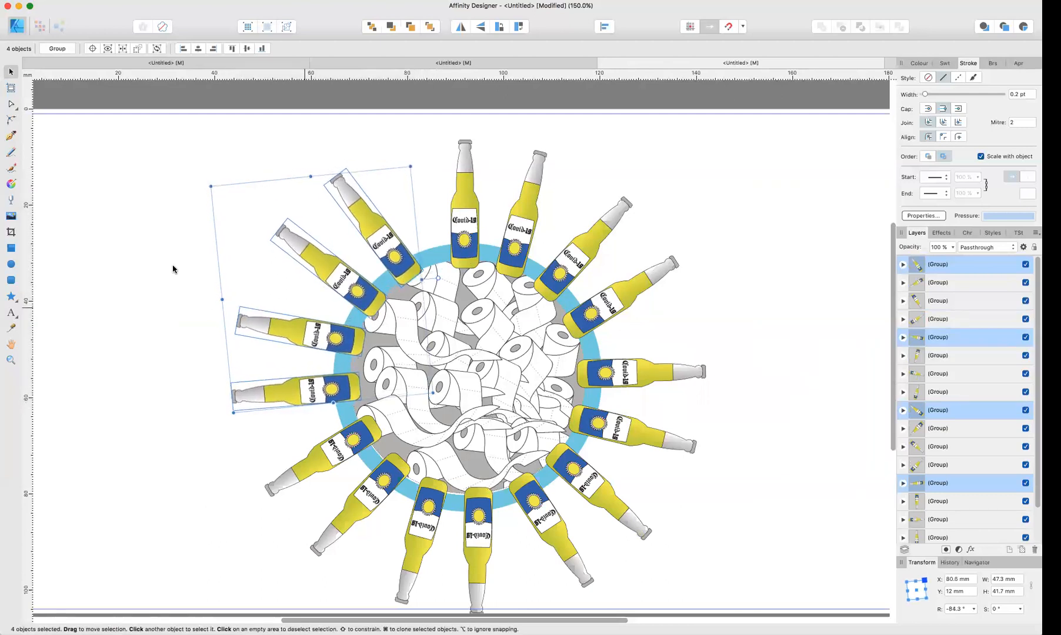
Step: Select the whole emblem, shift it slightly up and to the left on the page, and deselect it
{"action": "left_click", "coordinate": [192, 155]}
{"action": "mouse_move", "coordinate": [192, 146]}
{"action": "left_mouse_down"}
{"action": "mouse_move", "coordinate": [725, 611]}
{"action": "mouse_move", "coordinate": [746, 593]}
{"action": "left_mouse_up"}
{"action": "left_click_drag", "start_coordinate": [463, 401], "coordinate": [439, 388]}
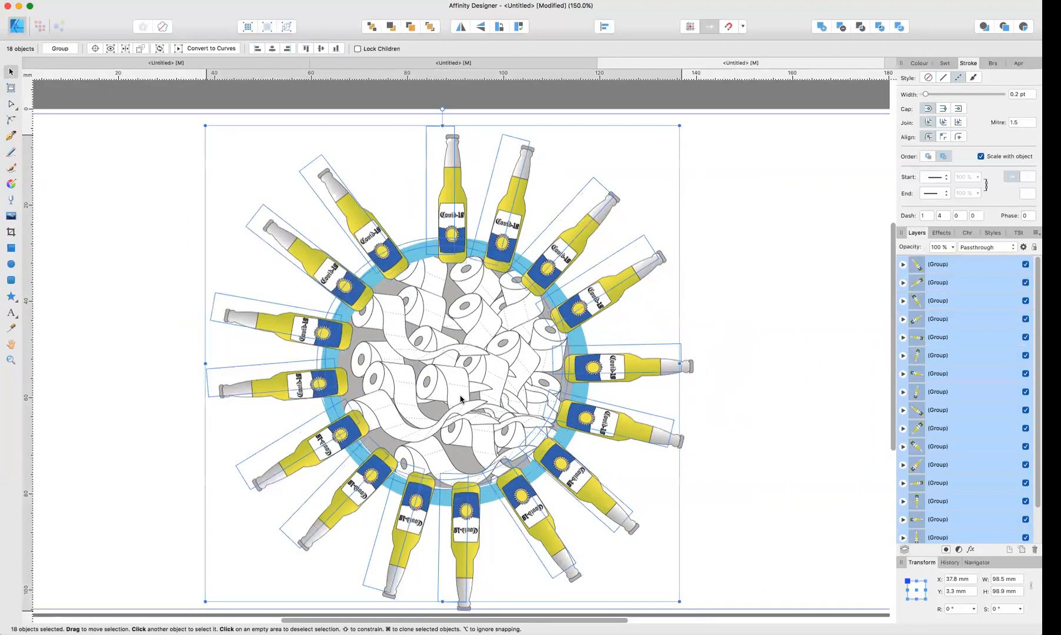
{"action": "left_click", "coordinate": [725, 356]}
{"action": "key", "text": "super+minus"}
{"action": "key", "text": "super+equal"}
{"action": "scroll", "coordinate": [693, 312], "scroll_direction": "right", "scroll_amount": 2}
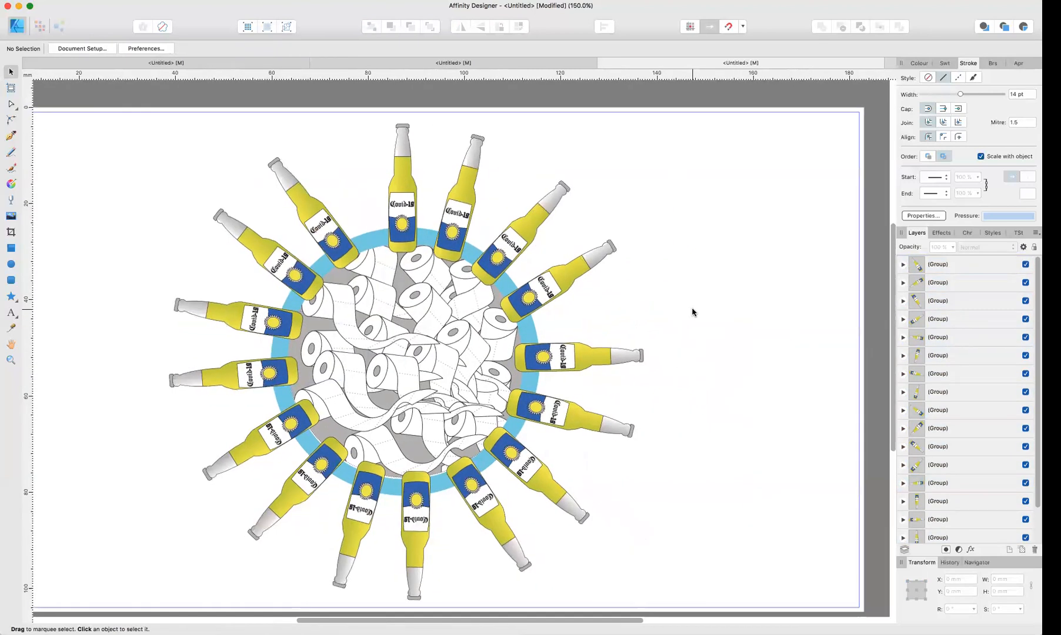